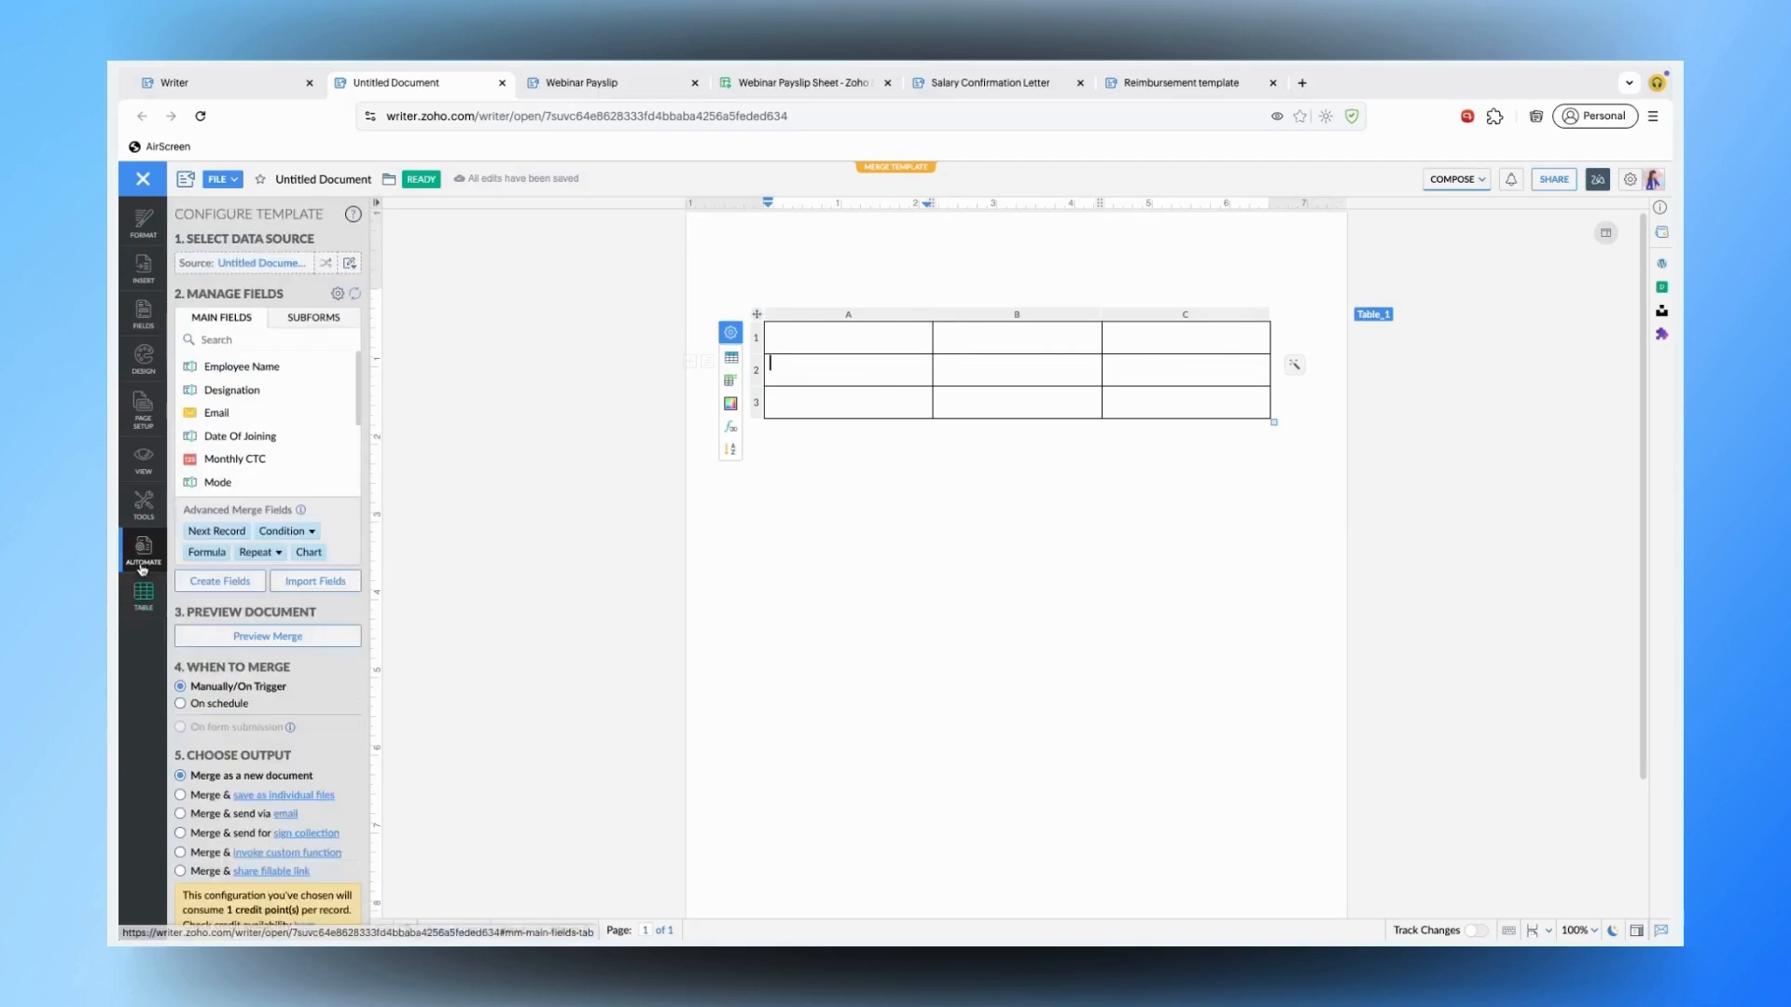
- Open the merge Condition options for the empty 3x3 table
left_click(291, 540)
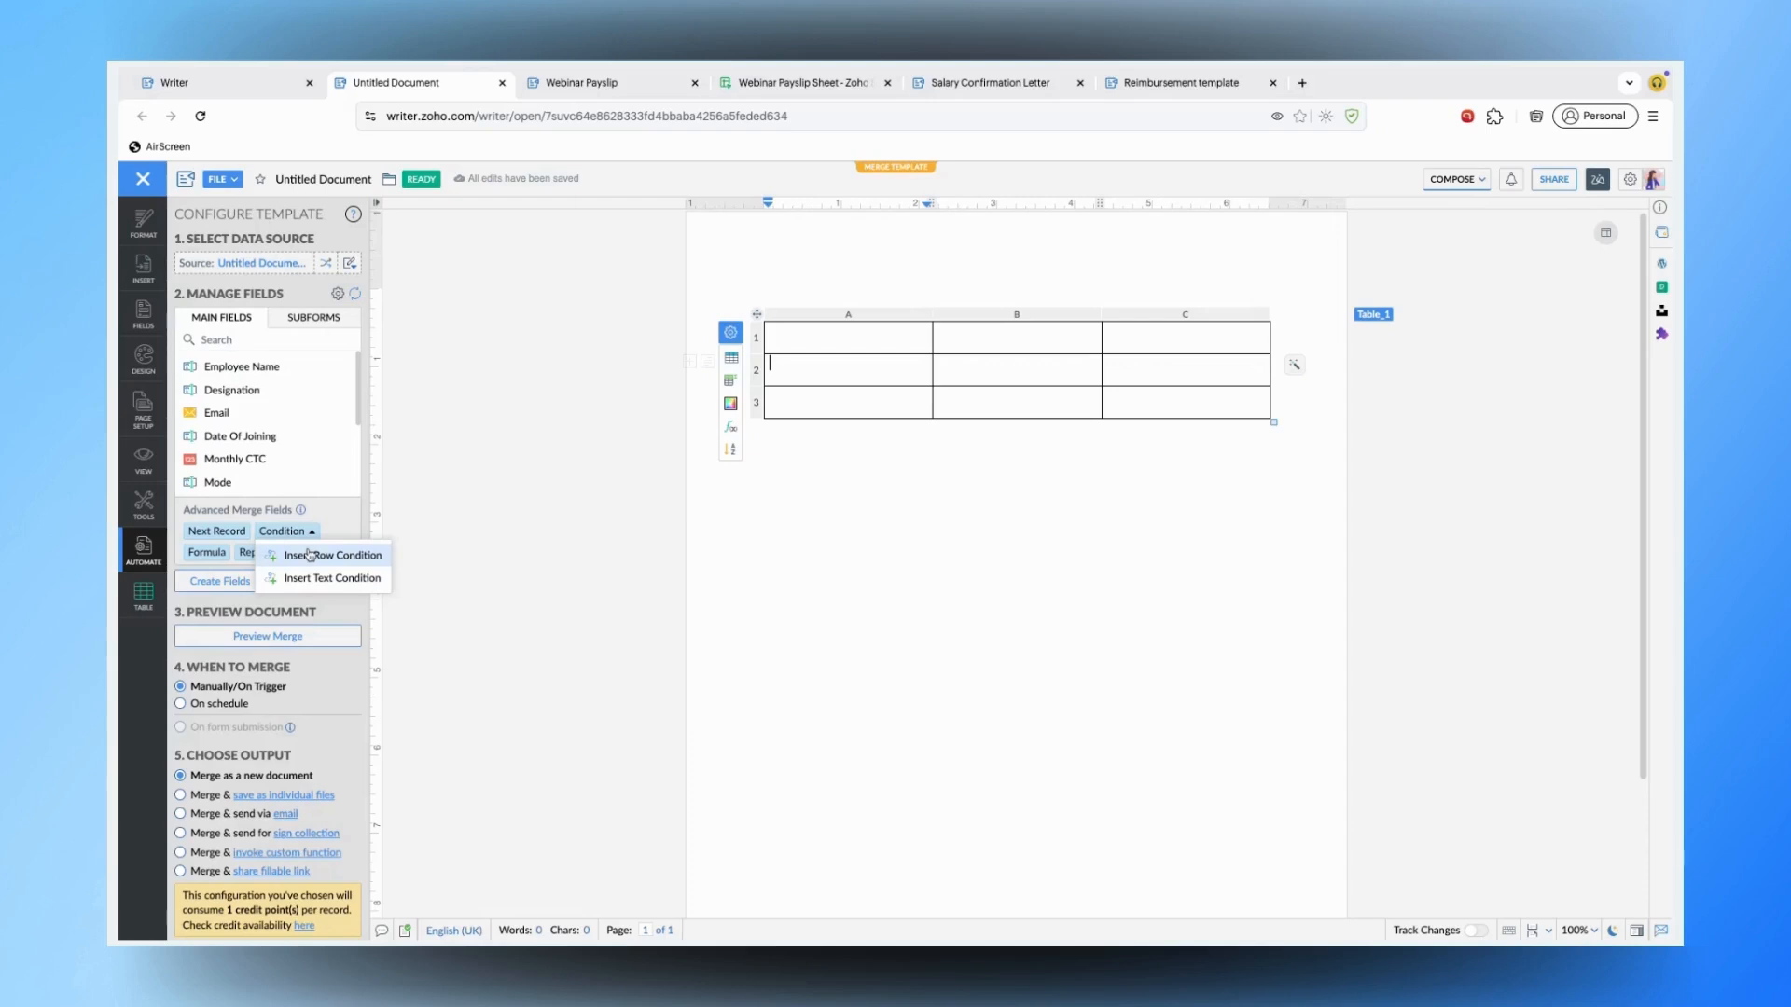
- Add a row condition on the second row: Monthly CTC, Number type, is greater than 12000
left_click(310, 555)
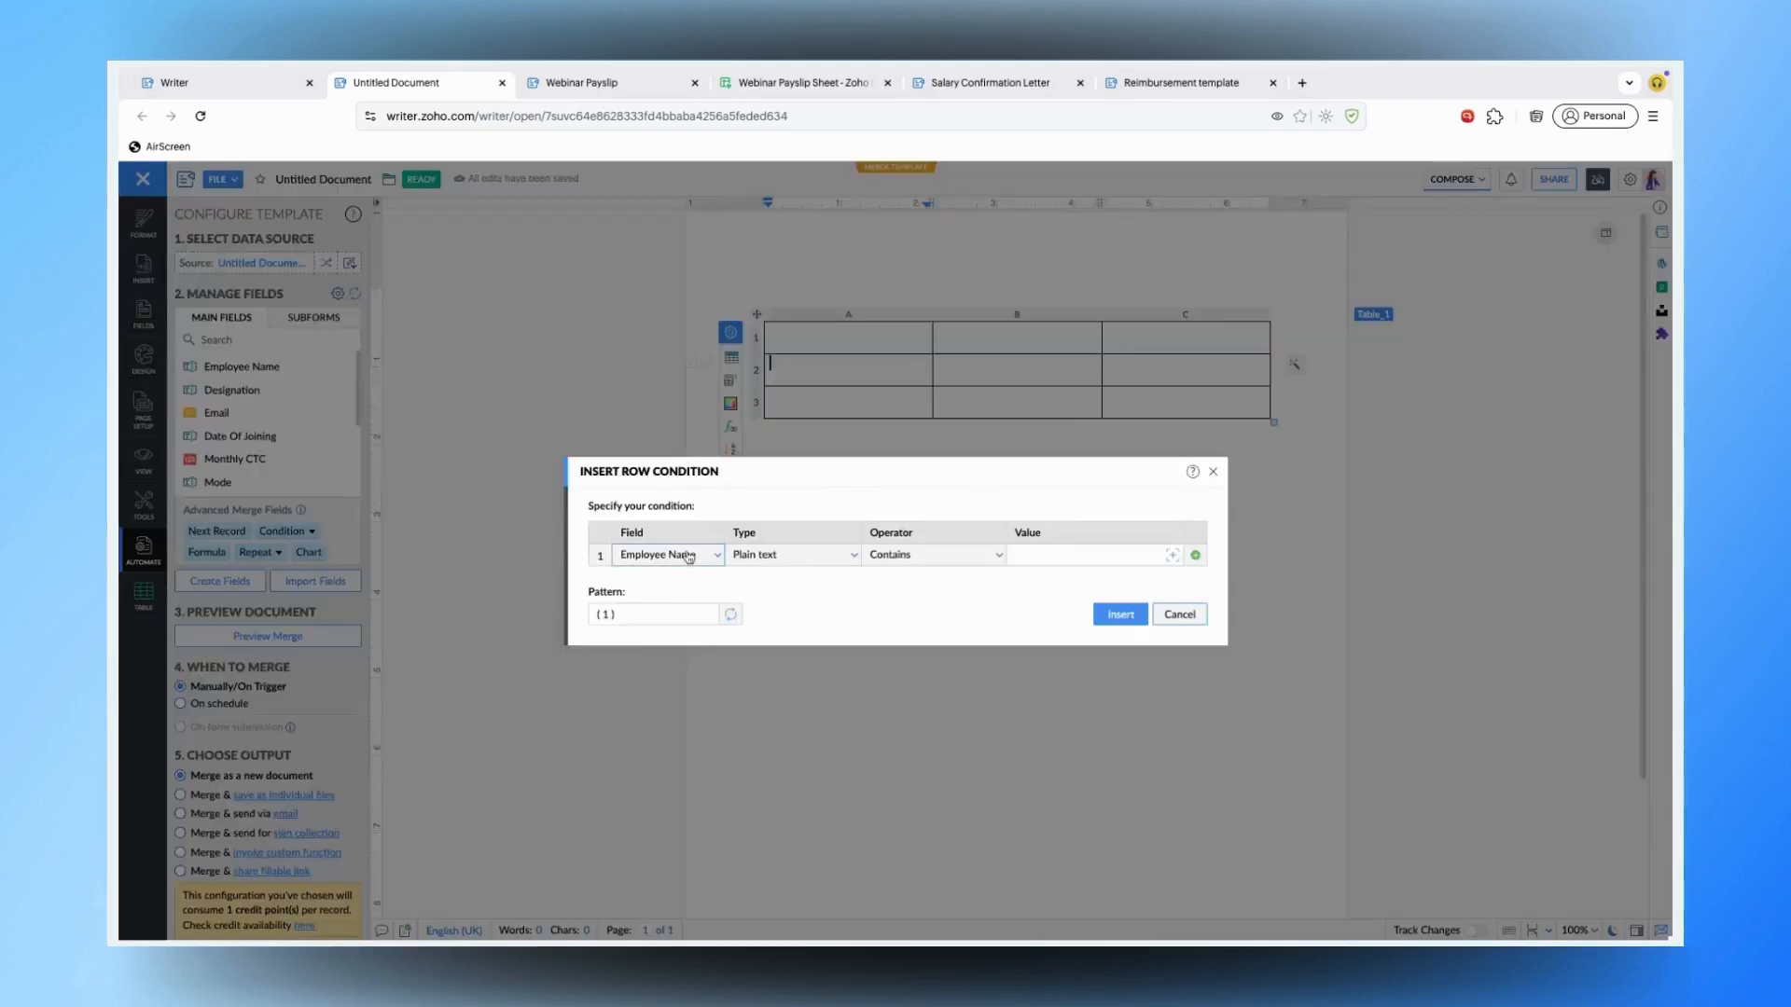
left_click(688, 554)
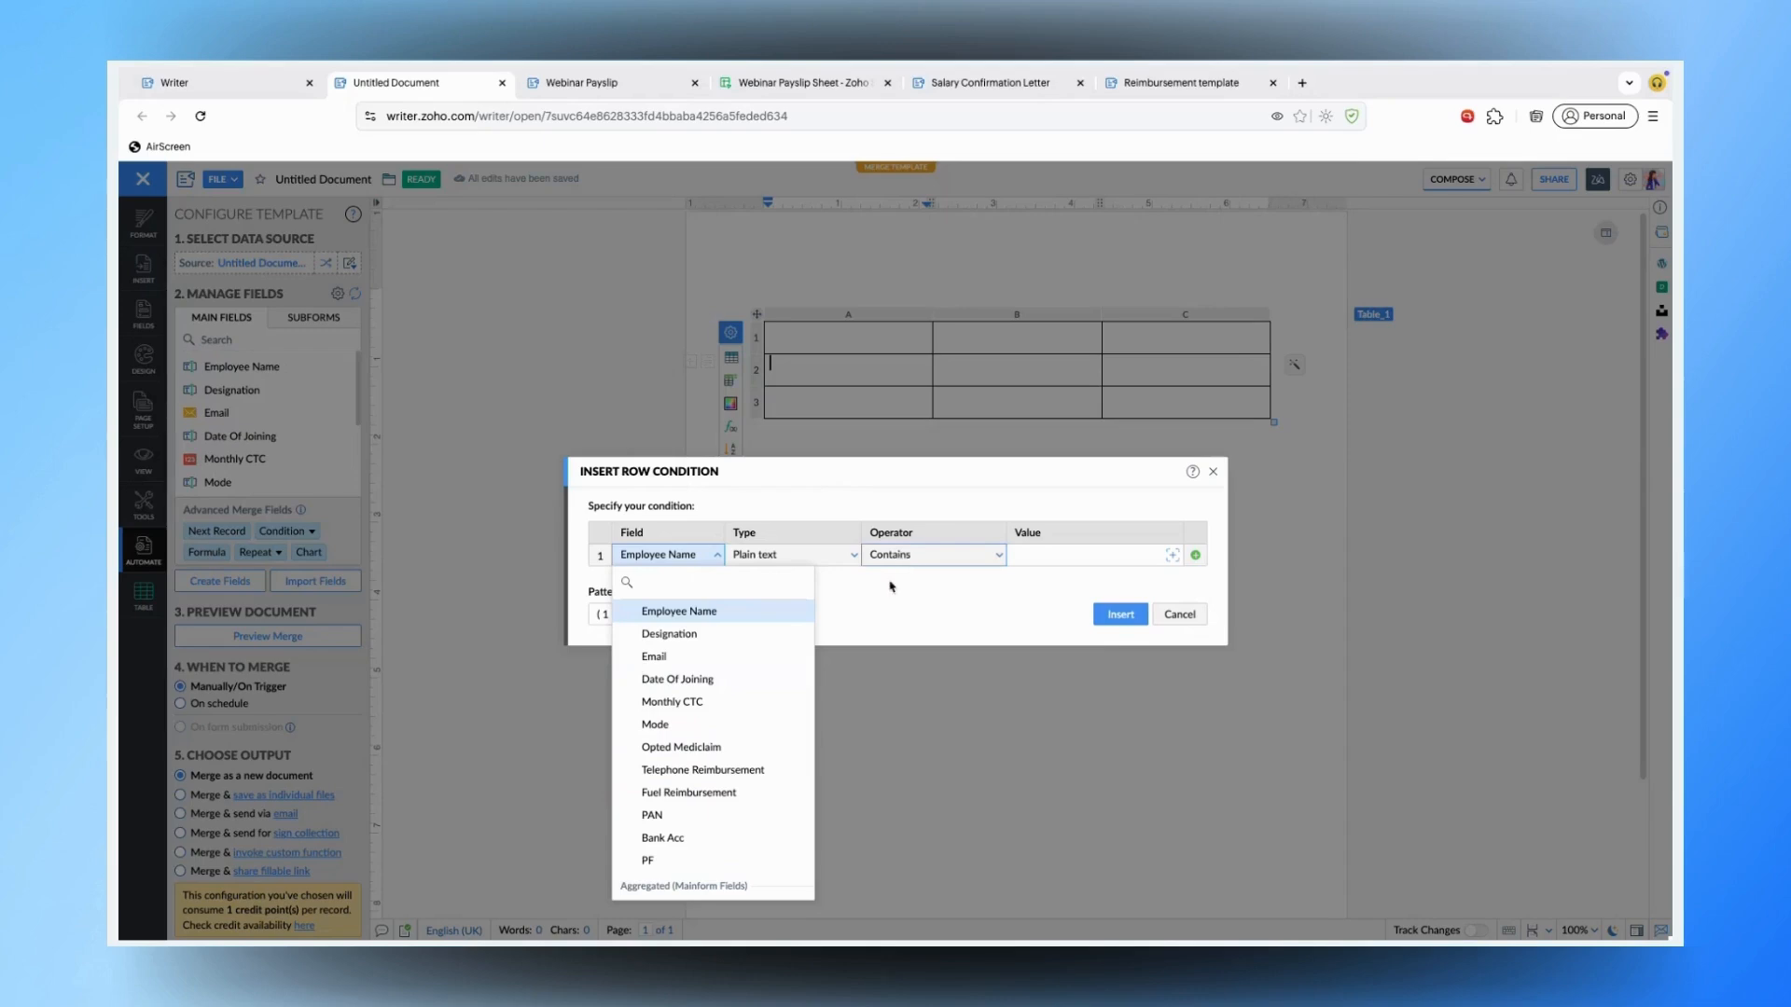
left_click(713, 702)
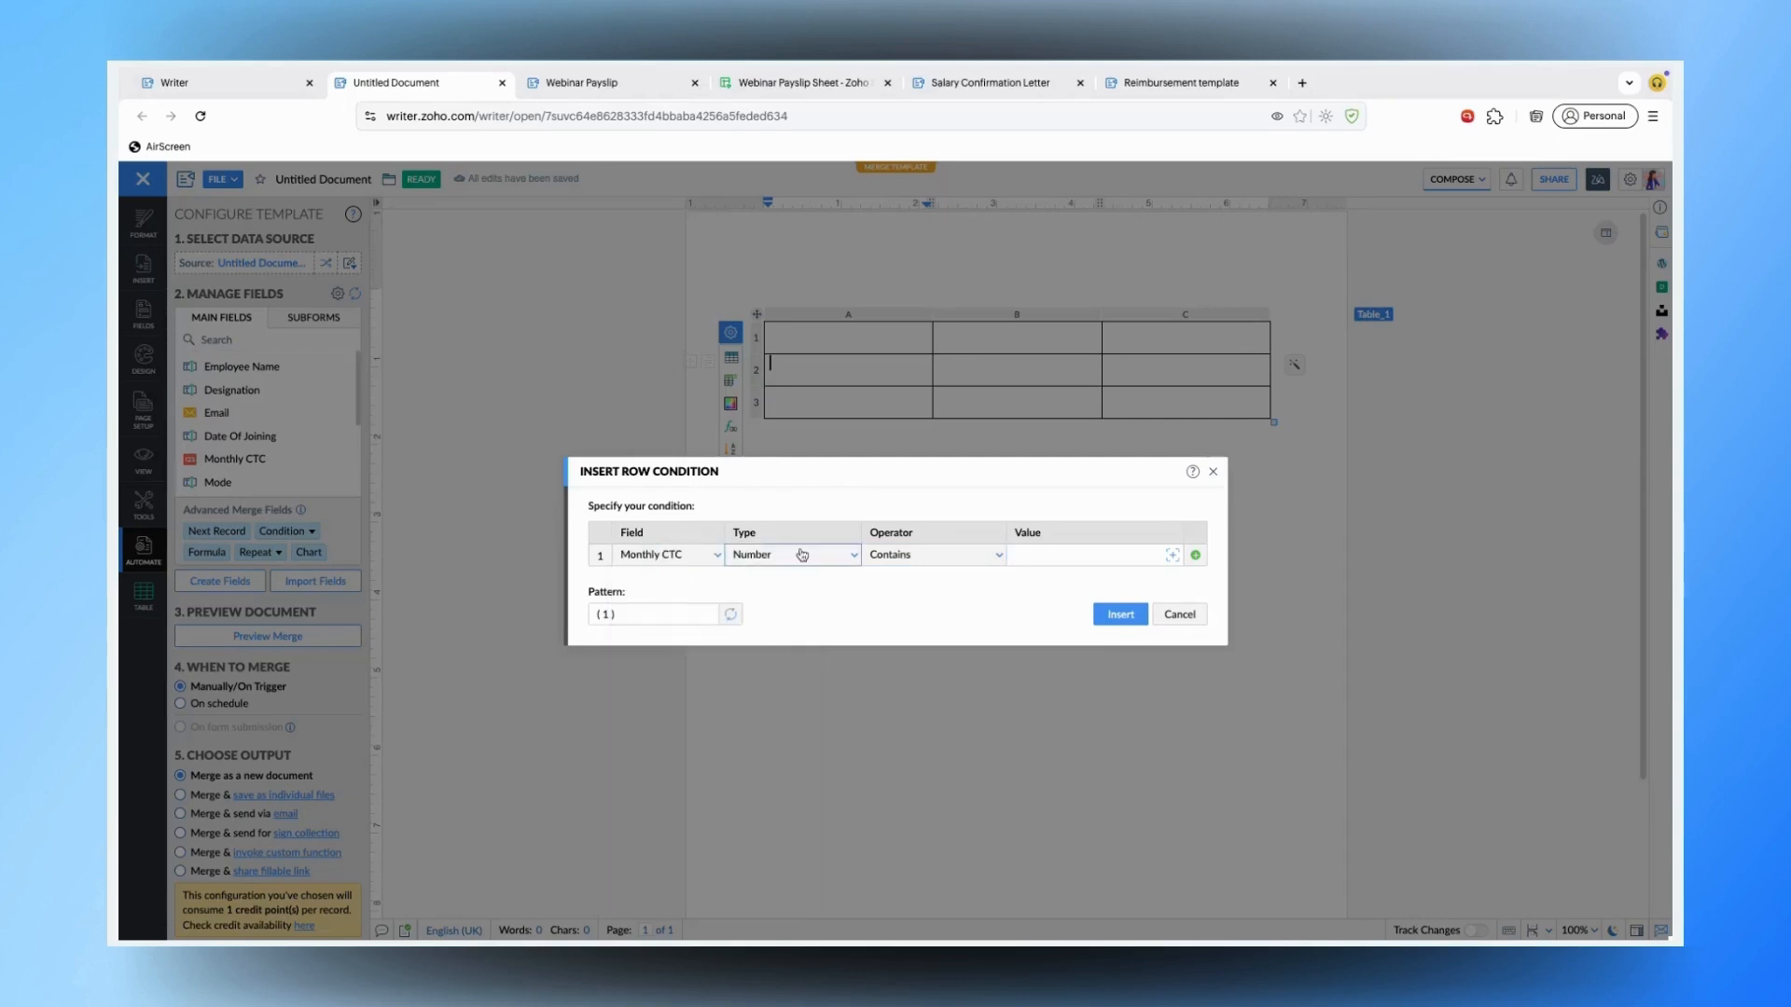
left_click(828, 554)
left_click(800, 556)
left_click(946, 554)
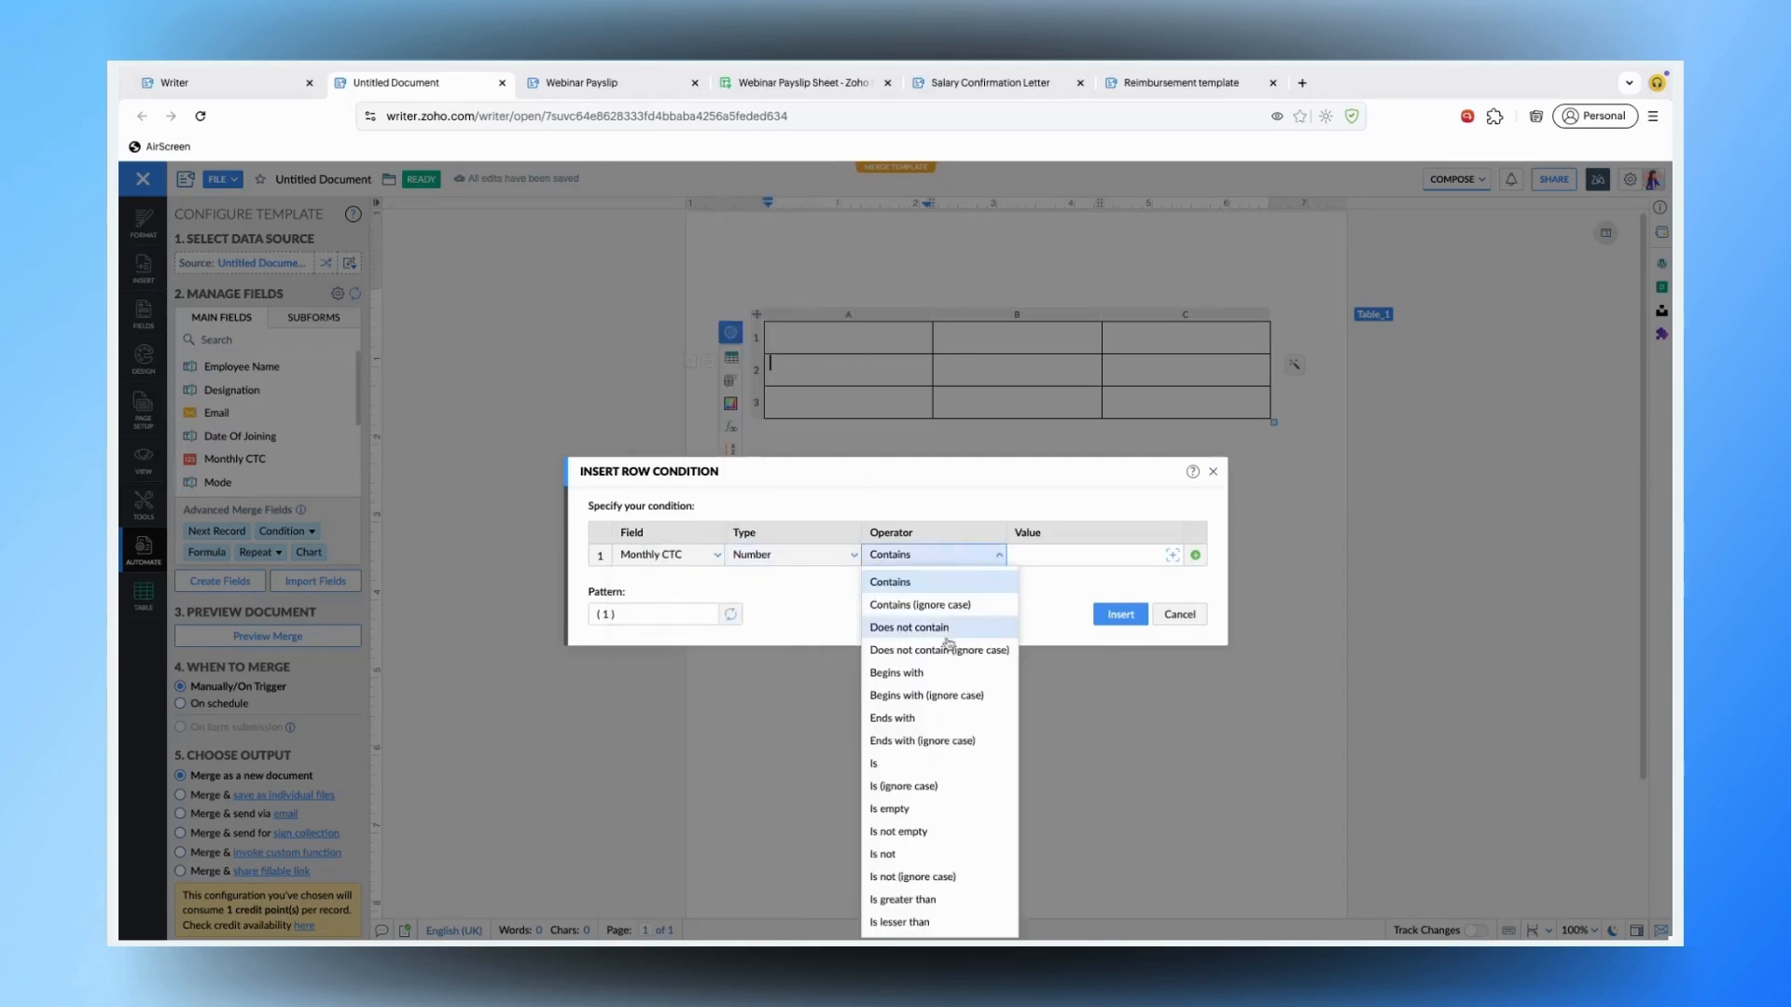
left_click(947, 899)
left_click(1025, 559)
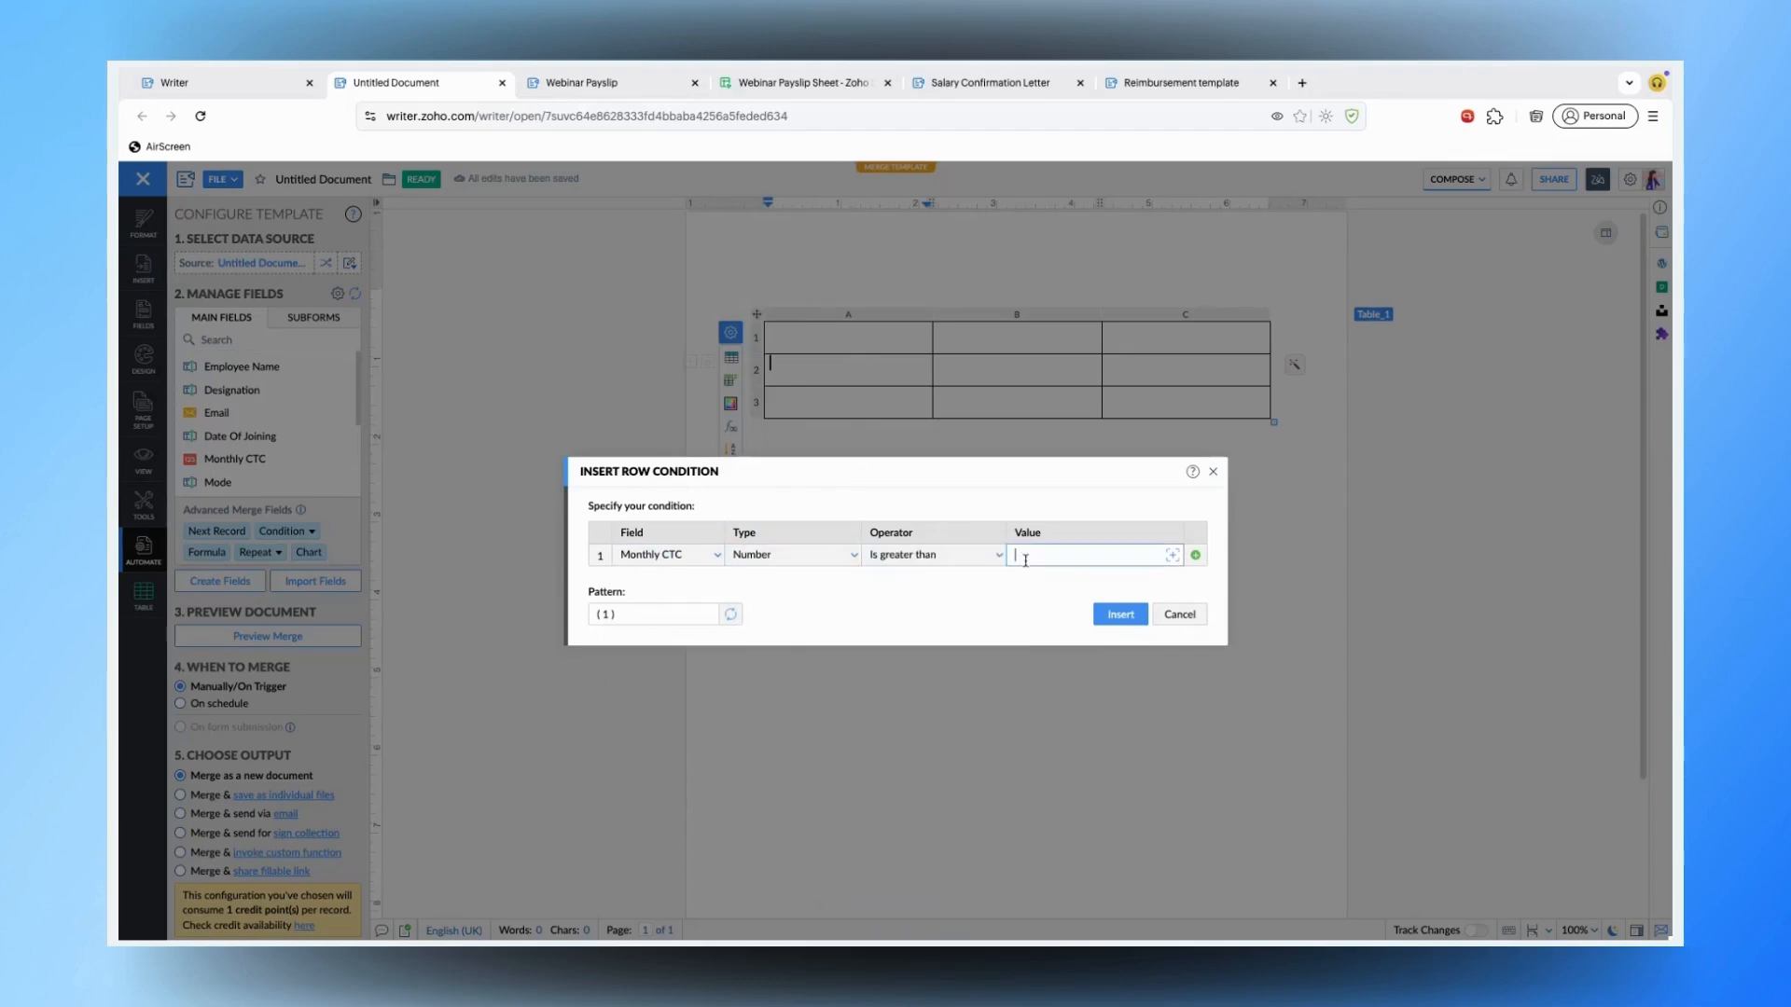
type("120000")
left_click(1122, 615)
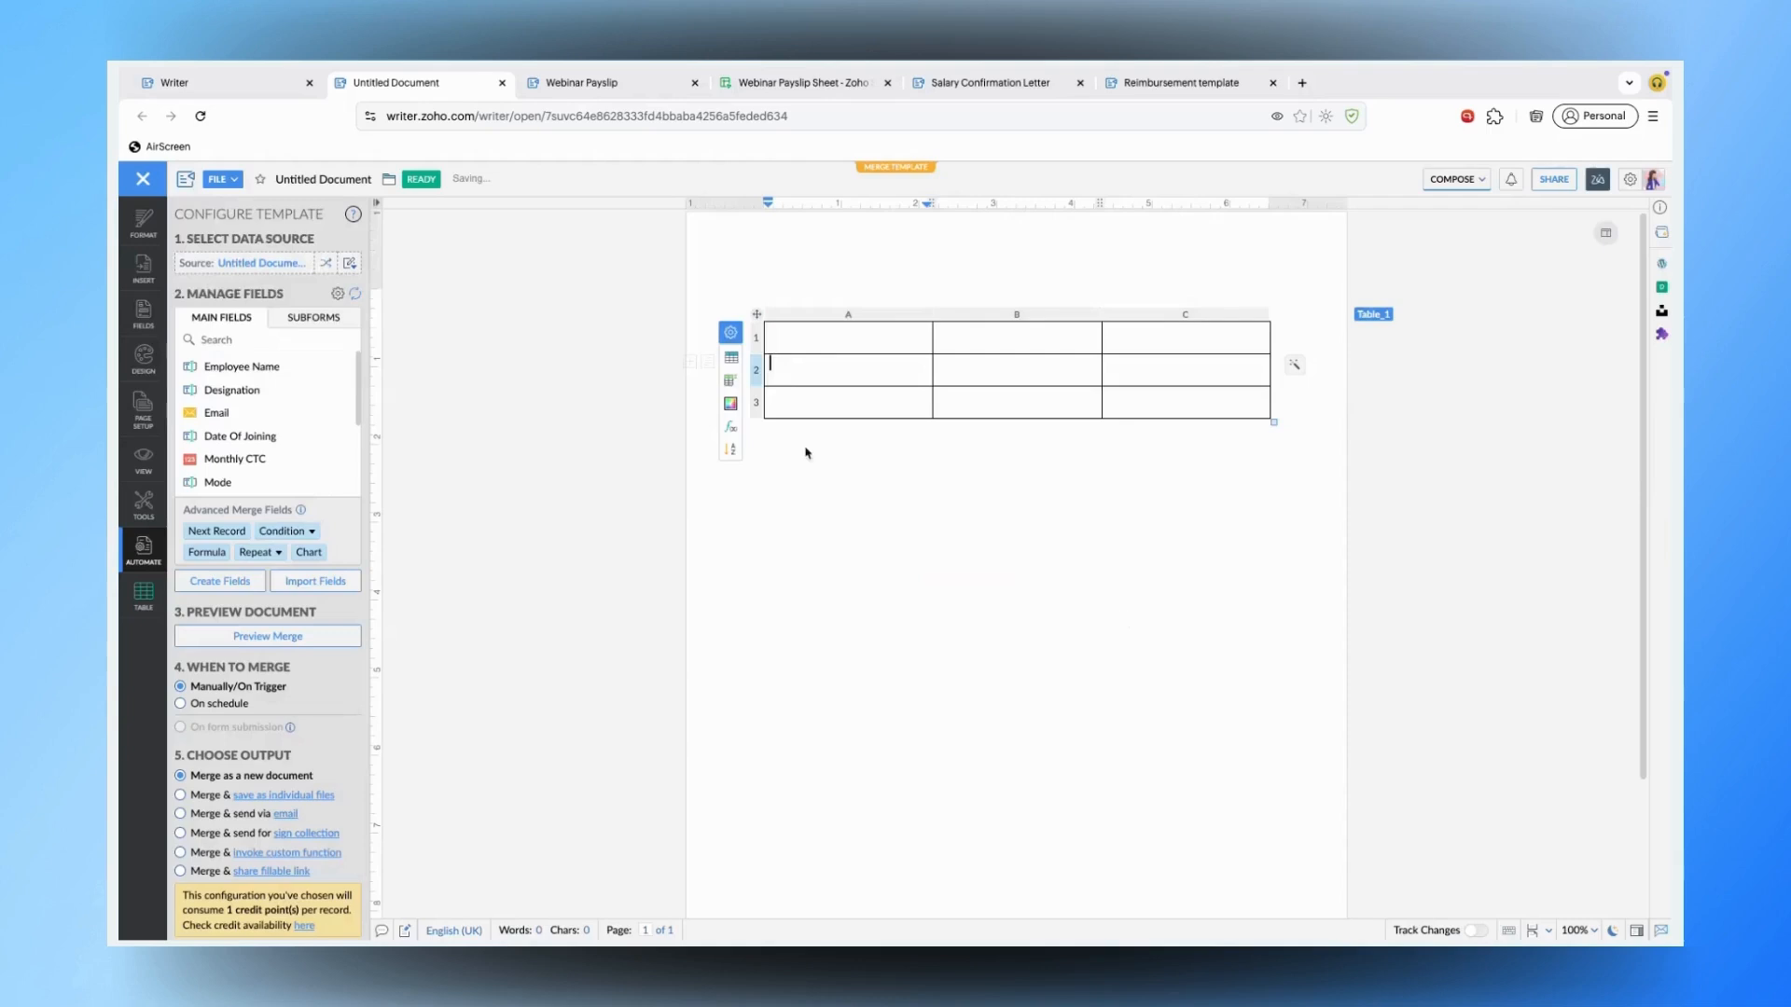
mouse_move(760, 372)
- Insert an if/else text condition into cell A2 and select its true-case placeholder
left_click(286, 531)
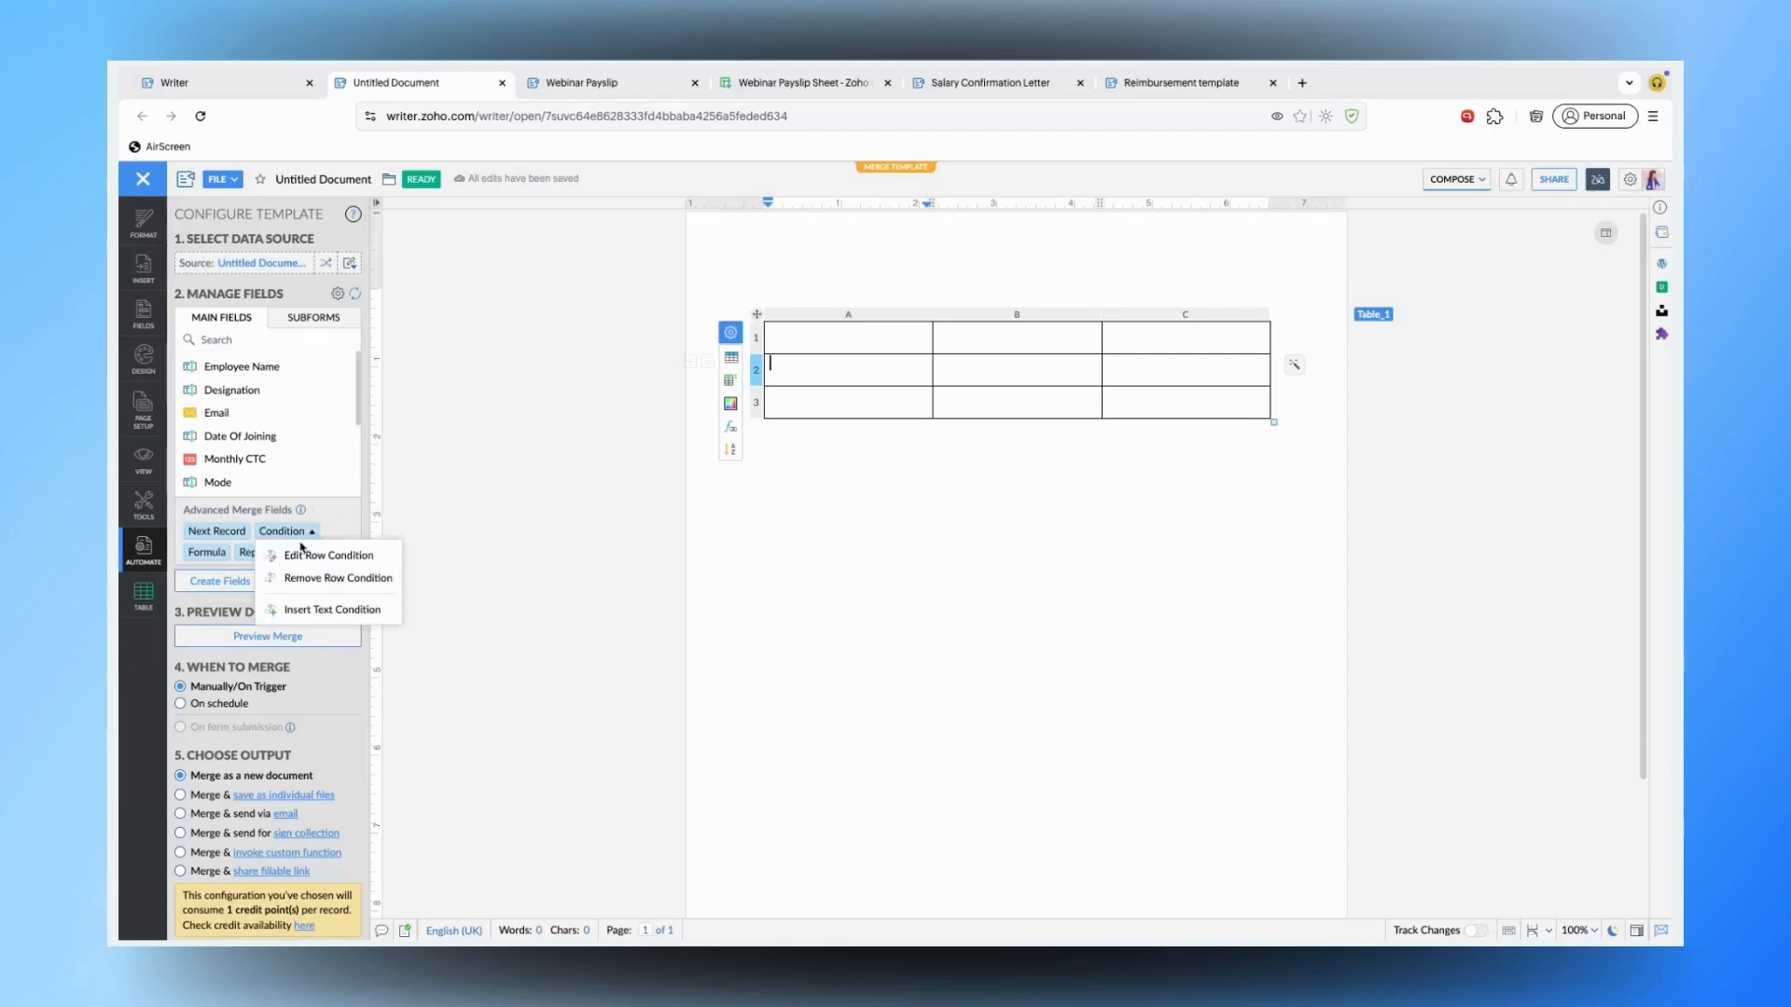
left_click(332, 609)
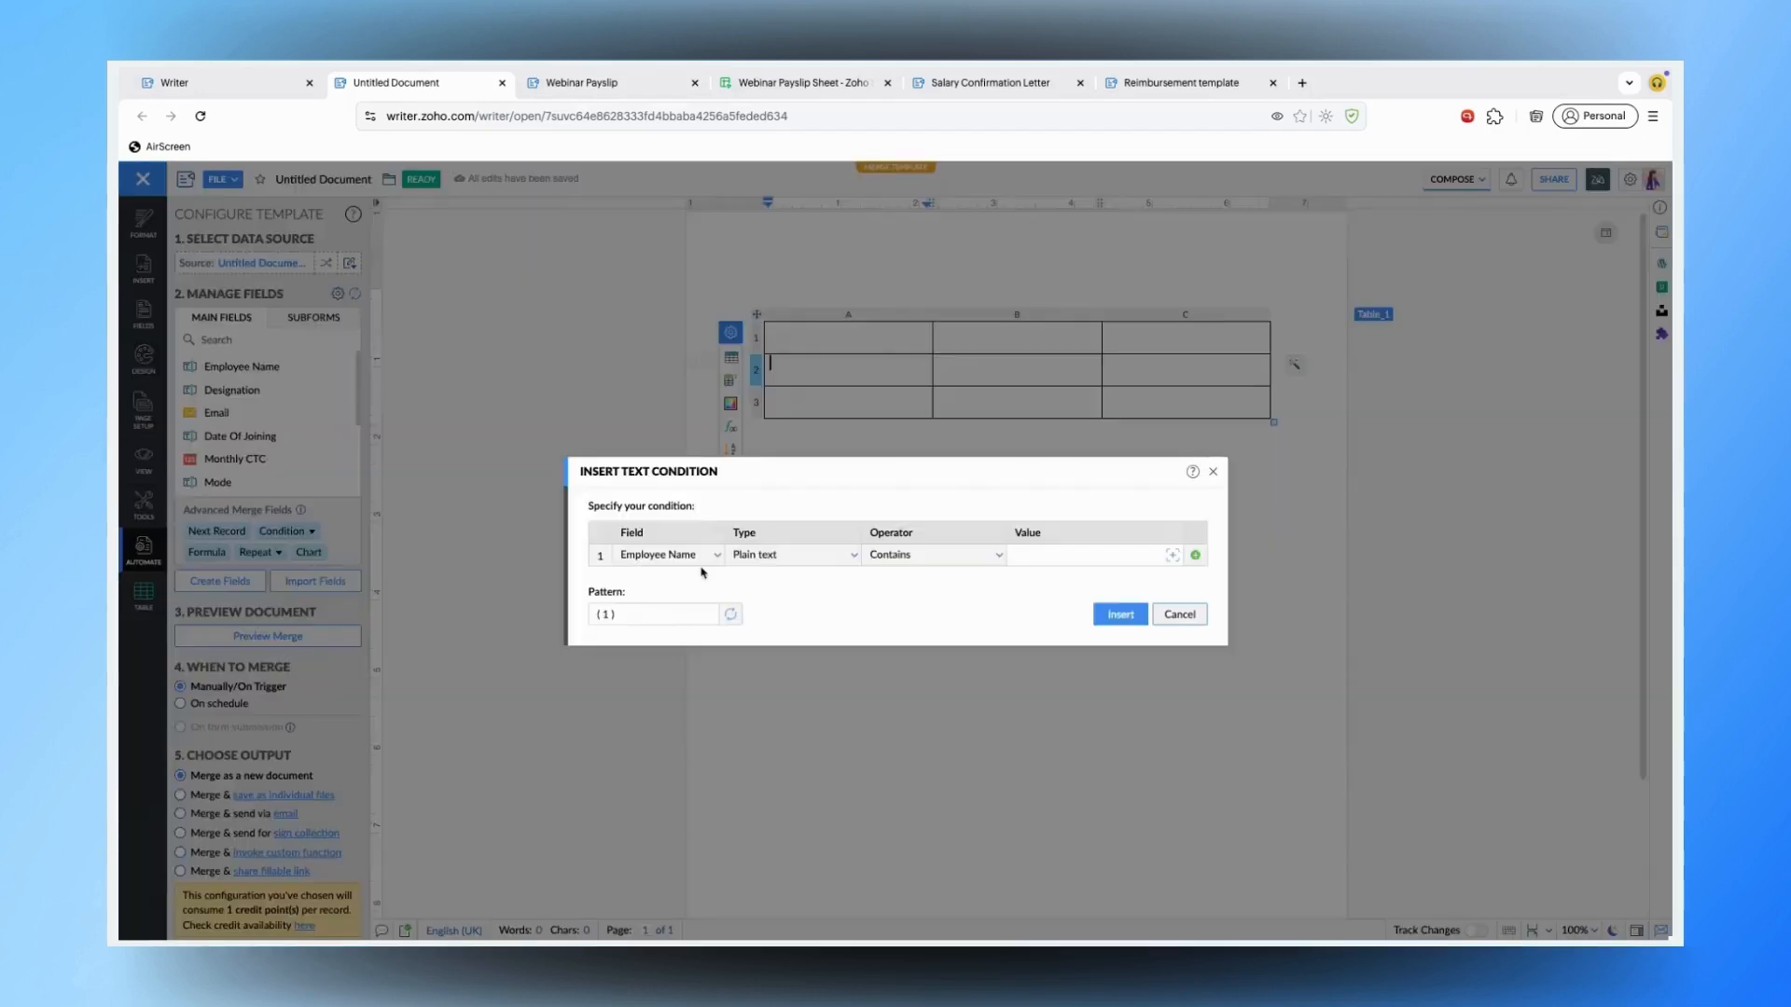
left_click(1045, 560)
left_click(1120, 615)
left_click(847, 376)
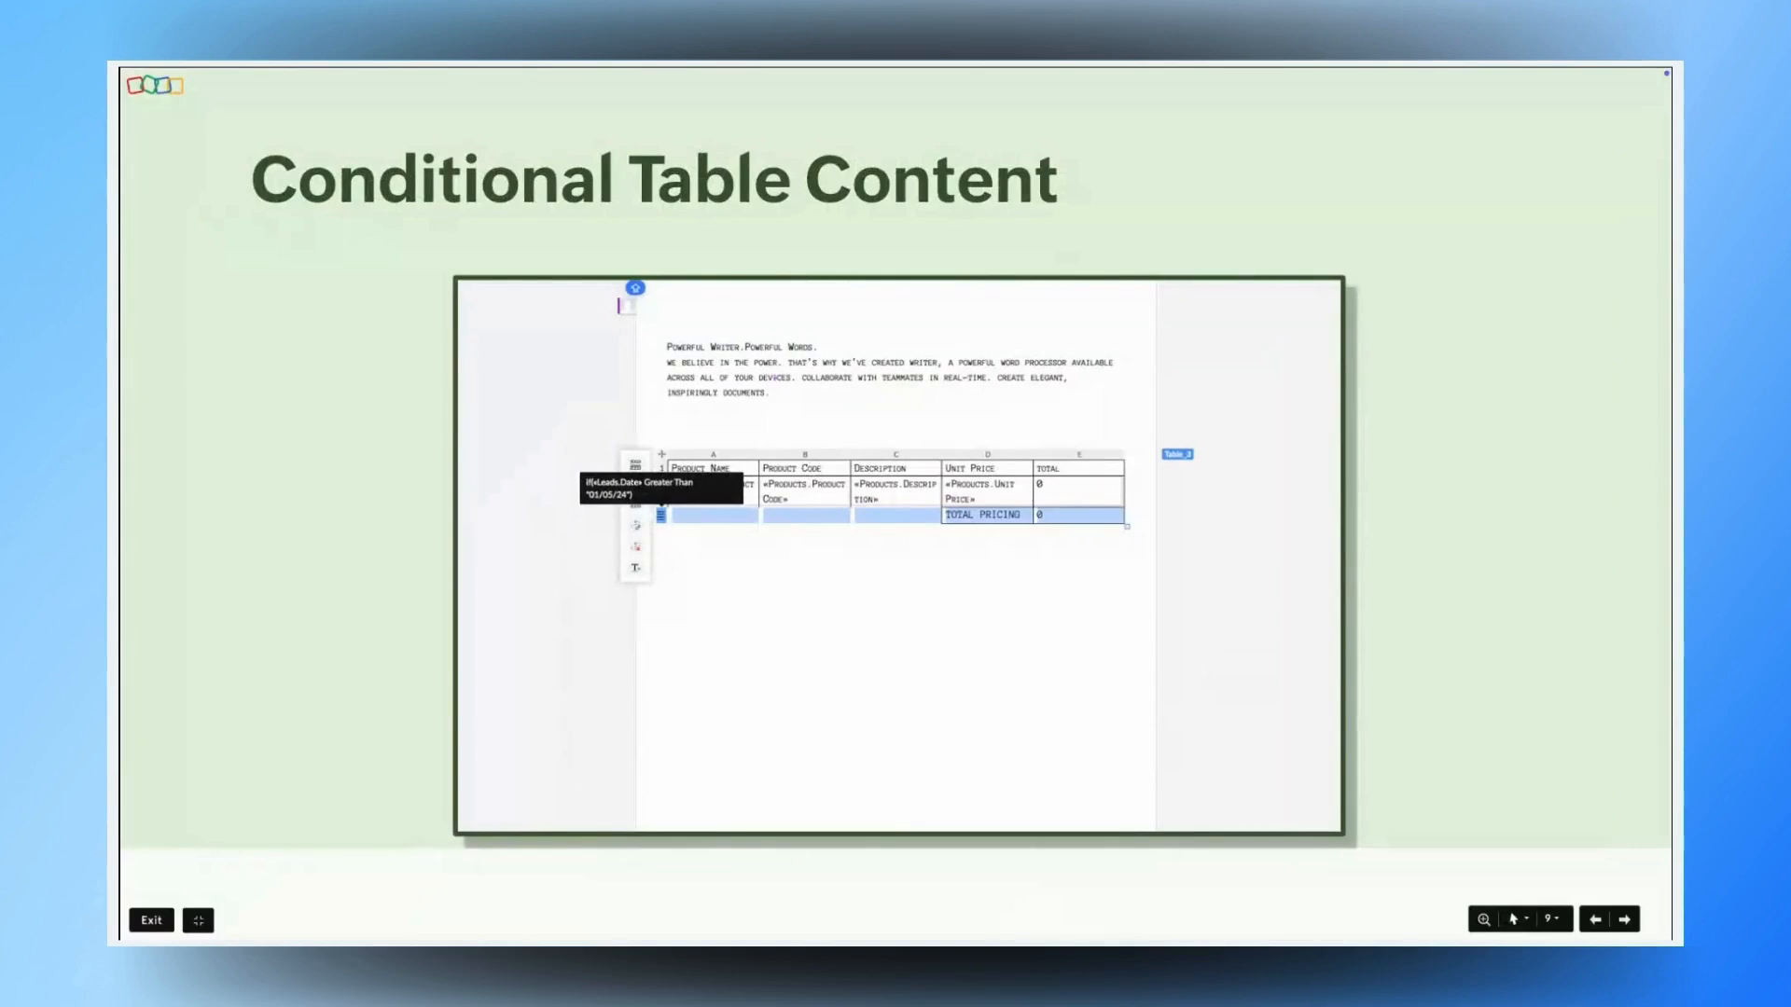
- Advance to the Referencing Formula values slide, then return to Writer in cell C3
key("Right")
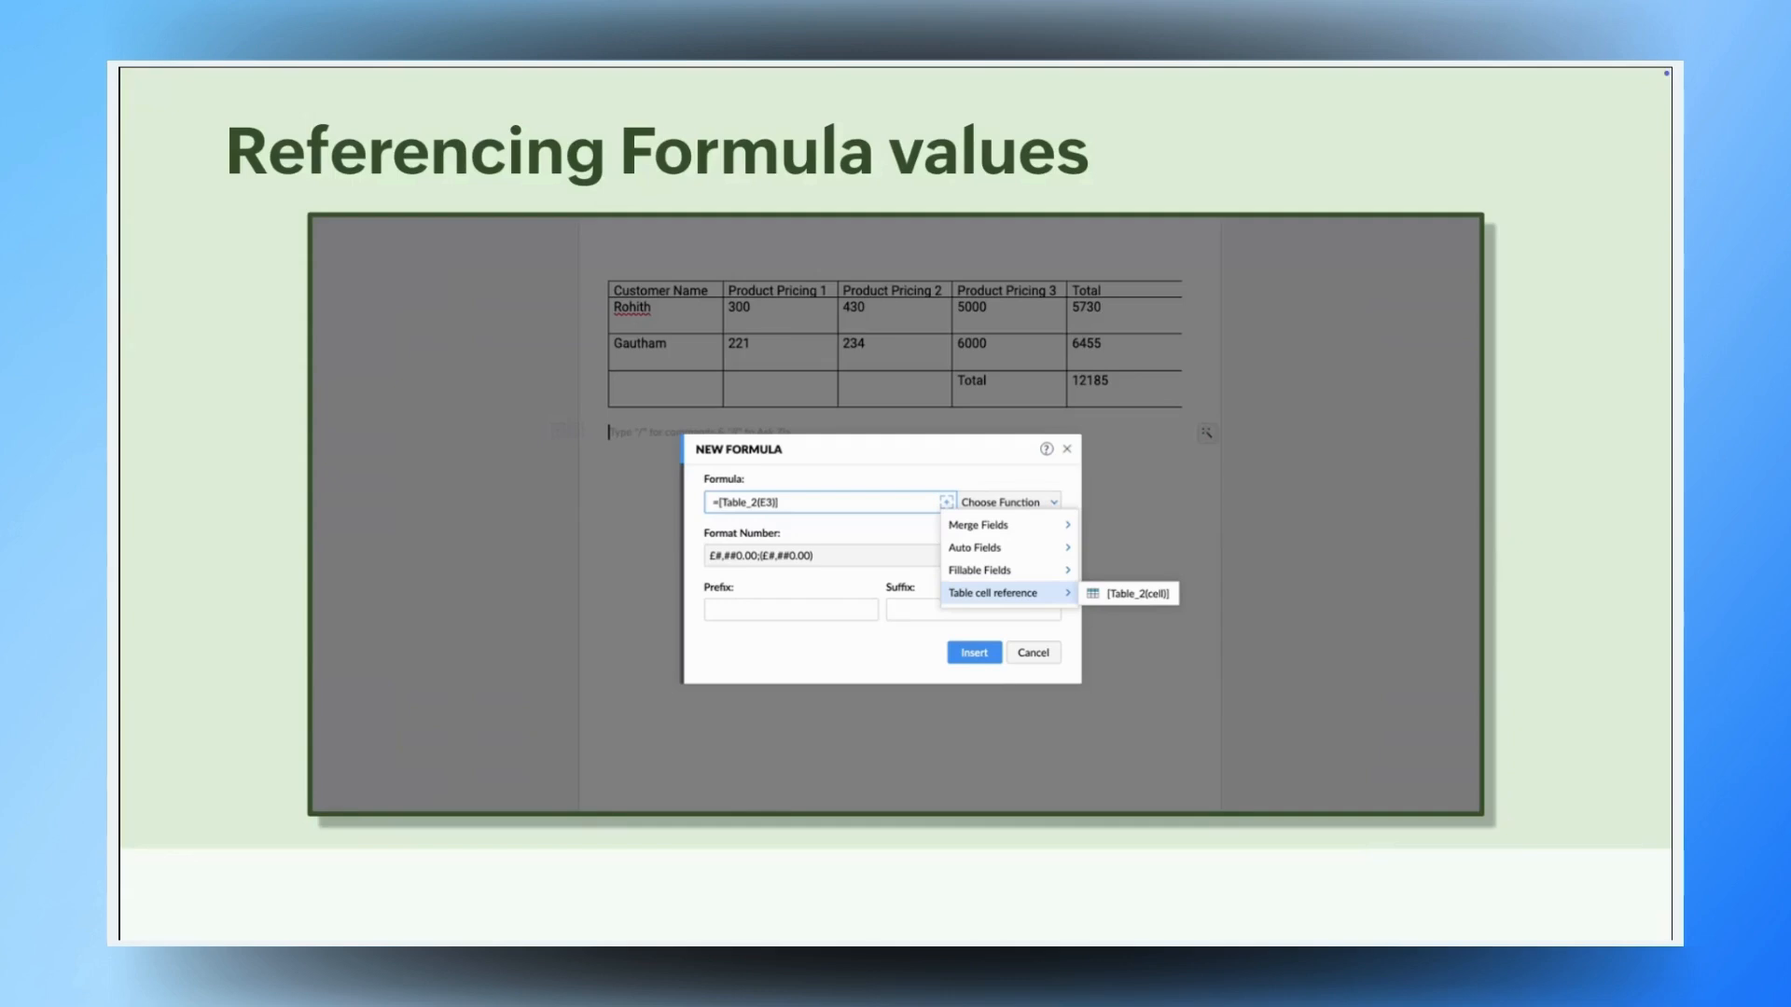
key("super+Tab")
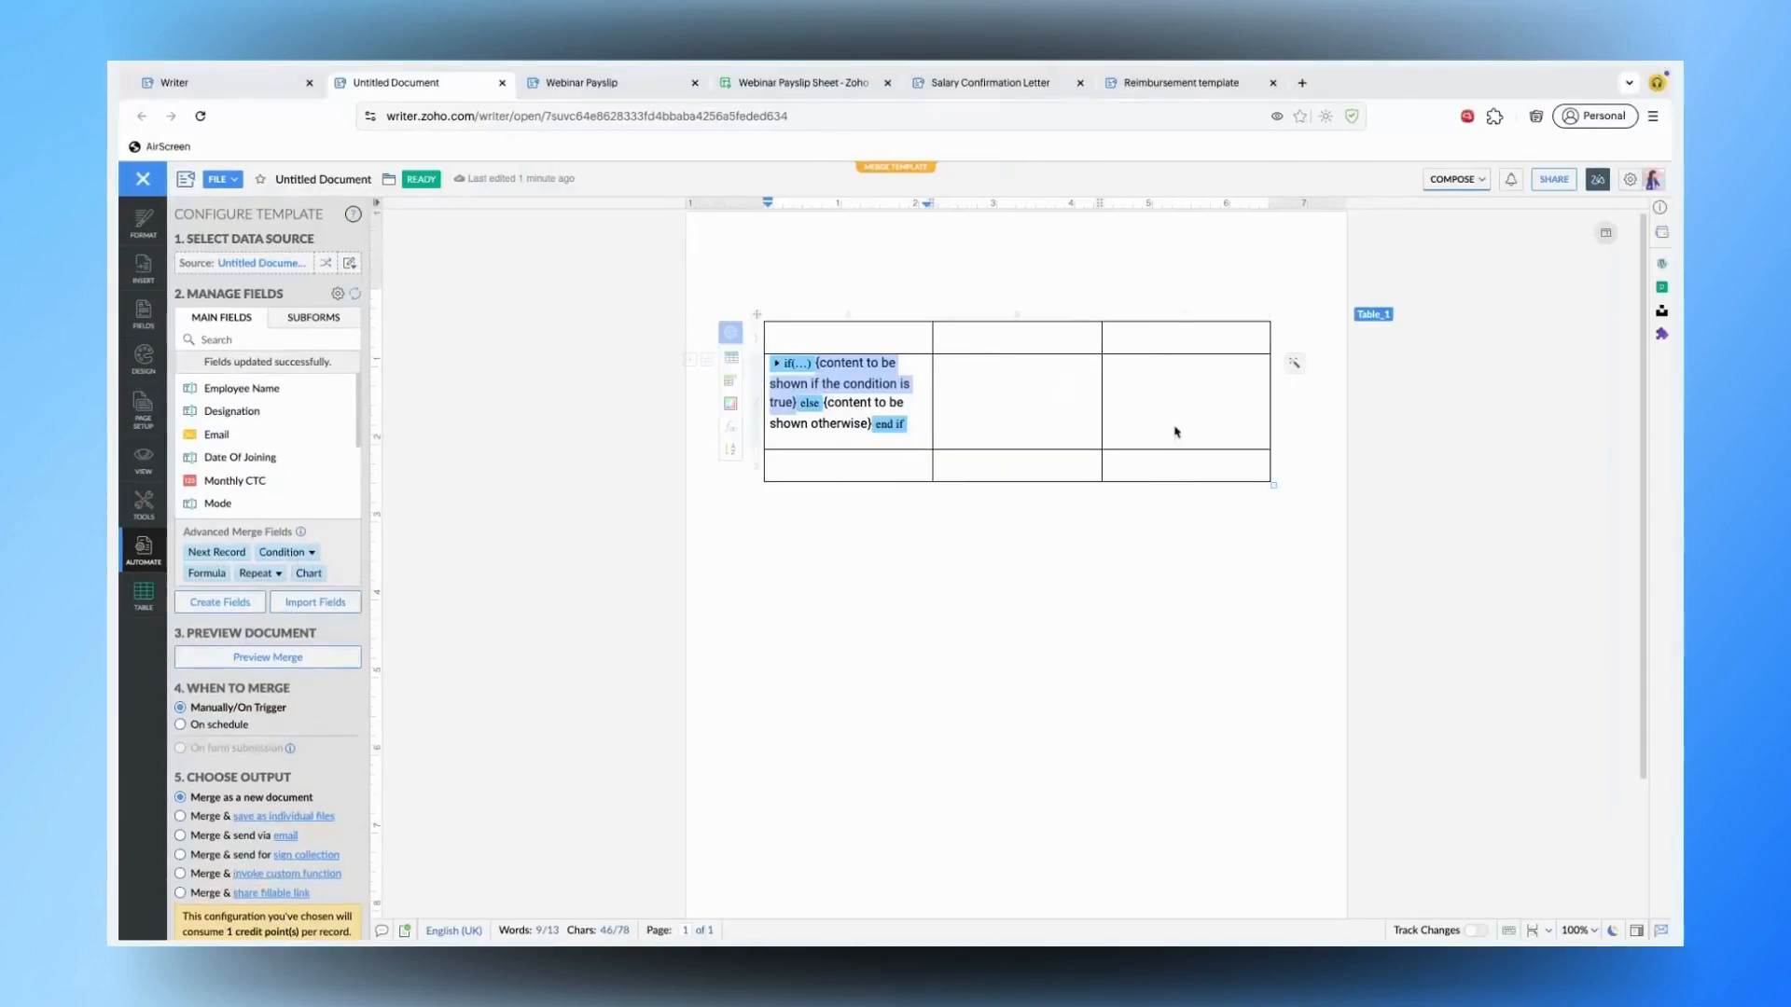
left_click(1161, 464)
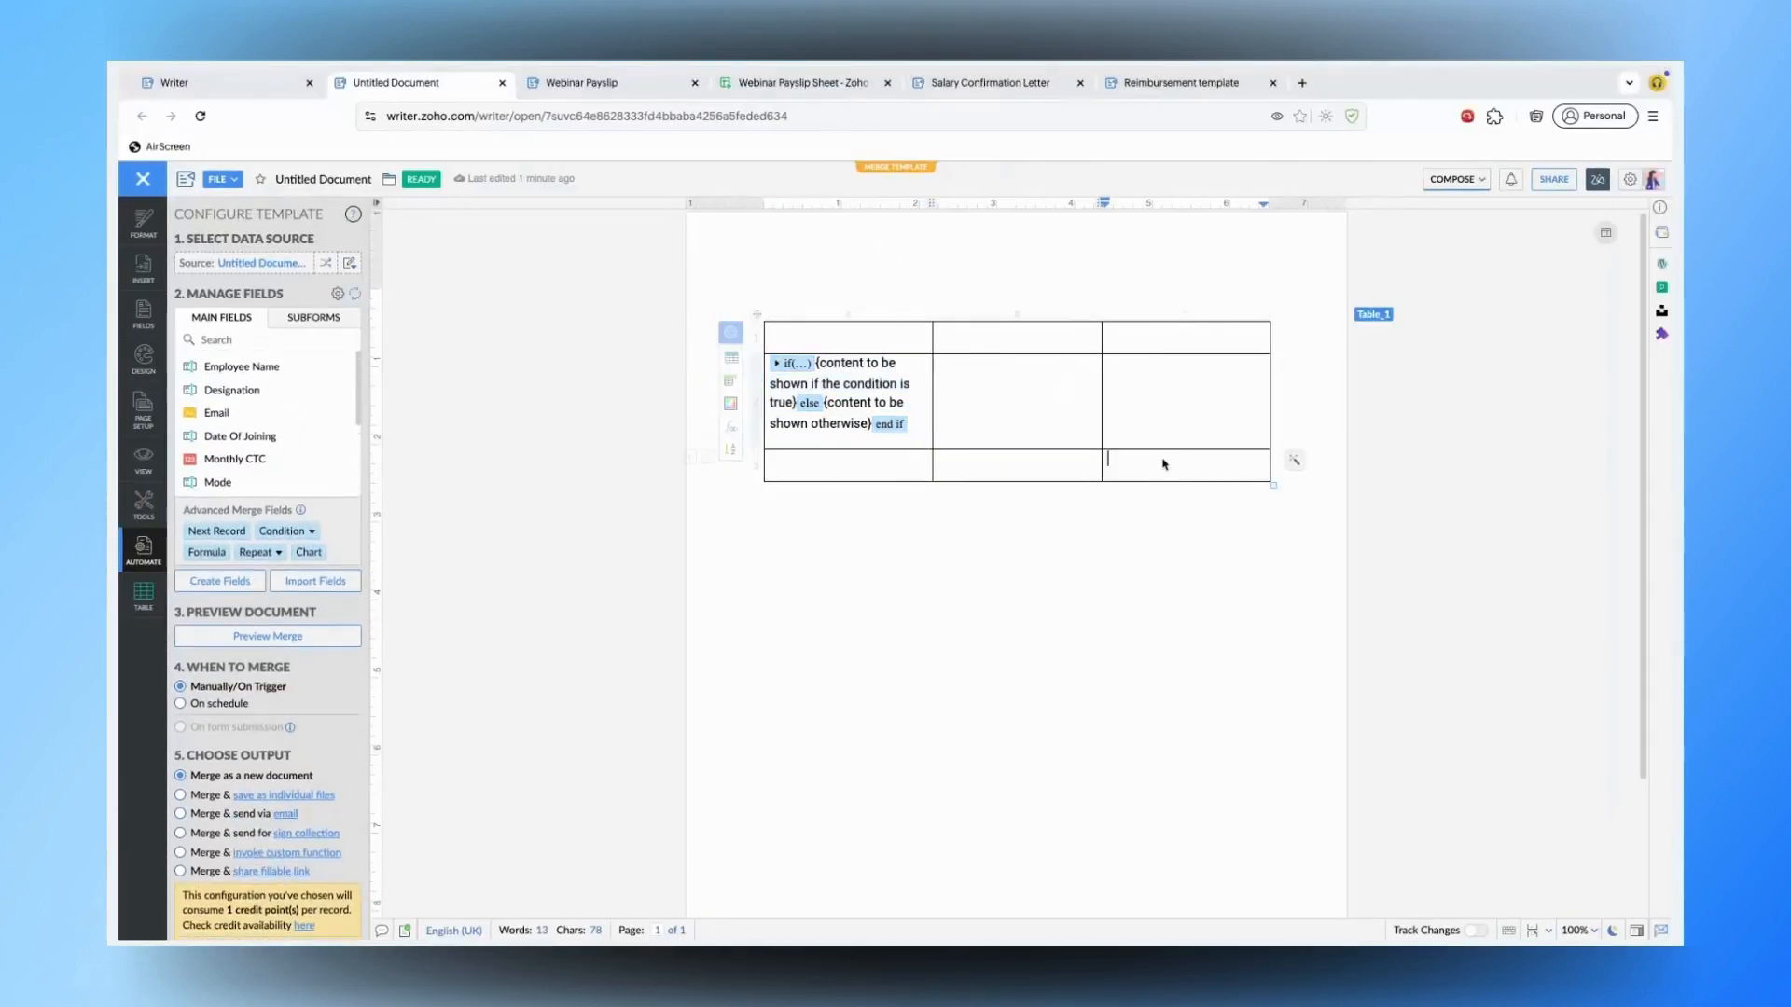
- Enter 12000 in cell C3 and add an empty line below the table
type("12000")
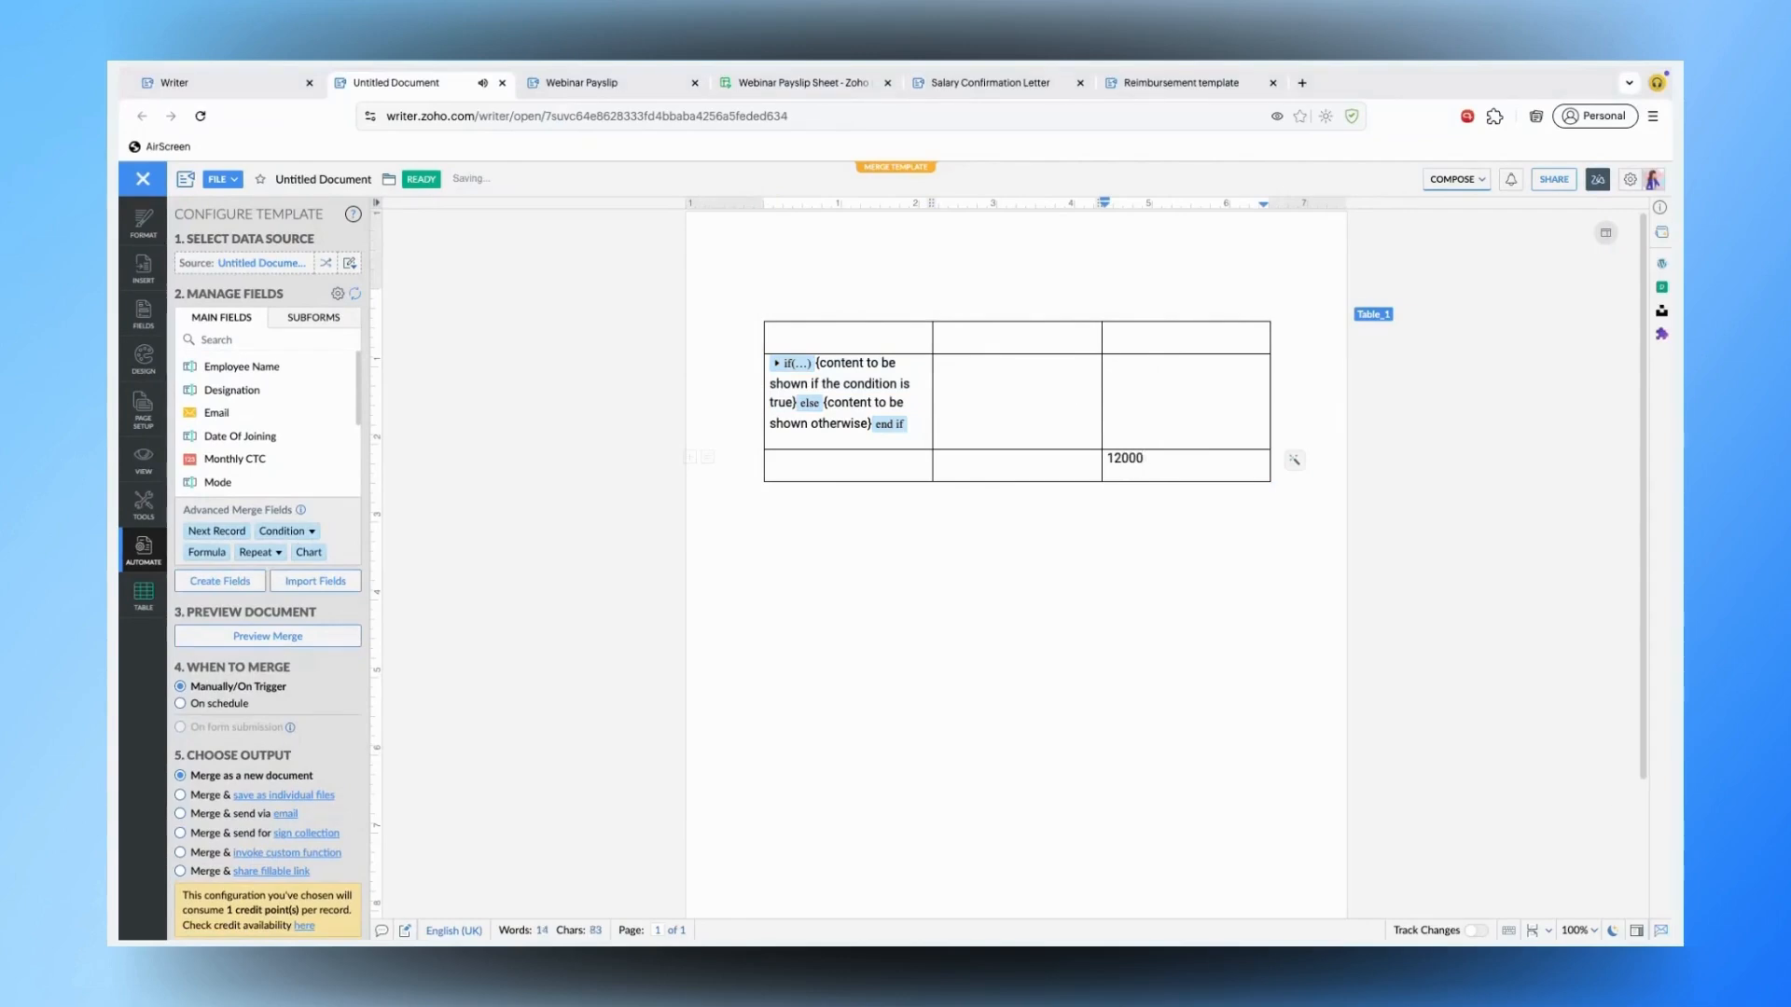
left_click(1110, 536)
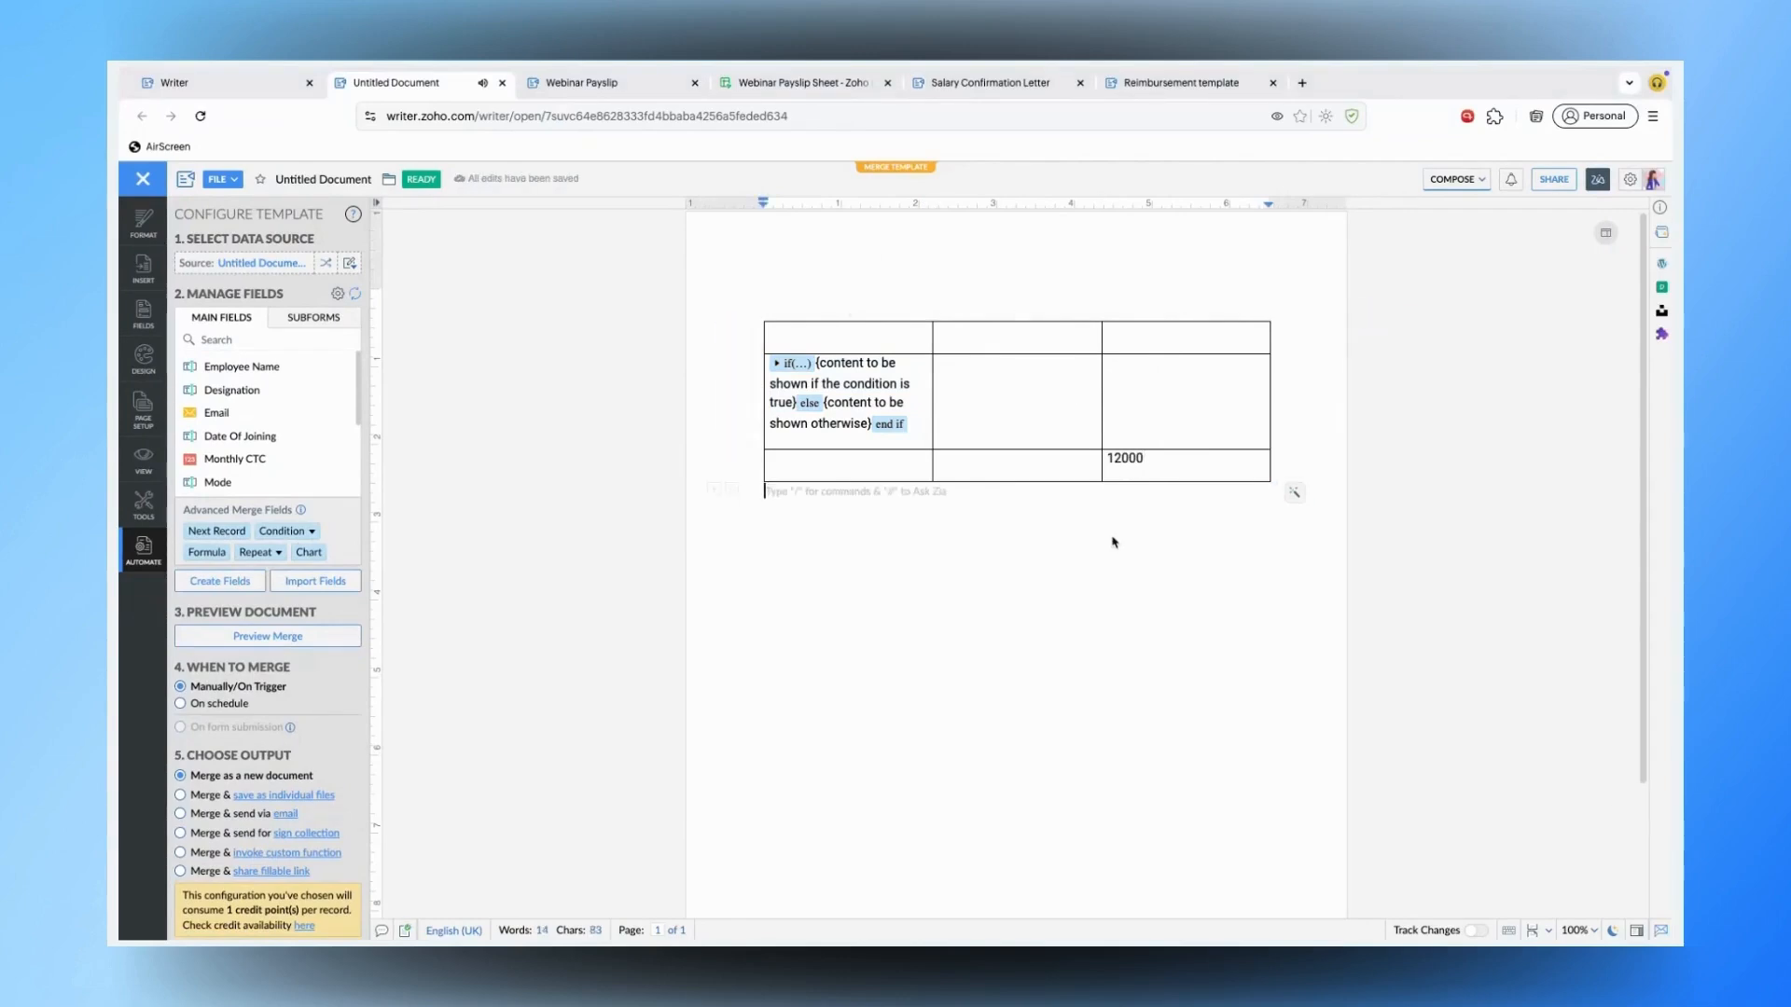
key("Return")
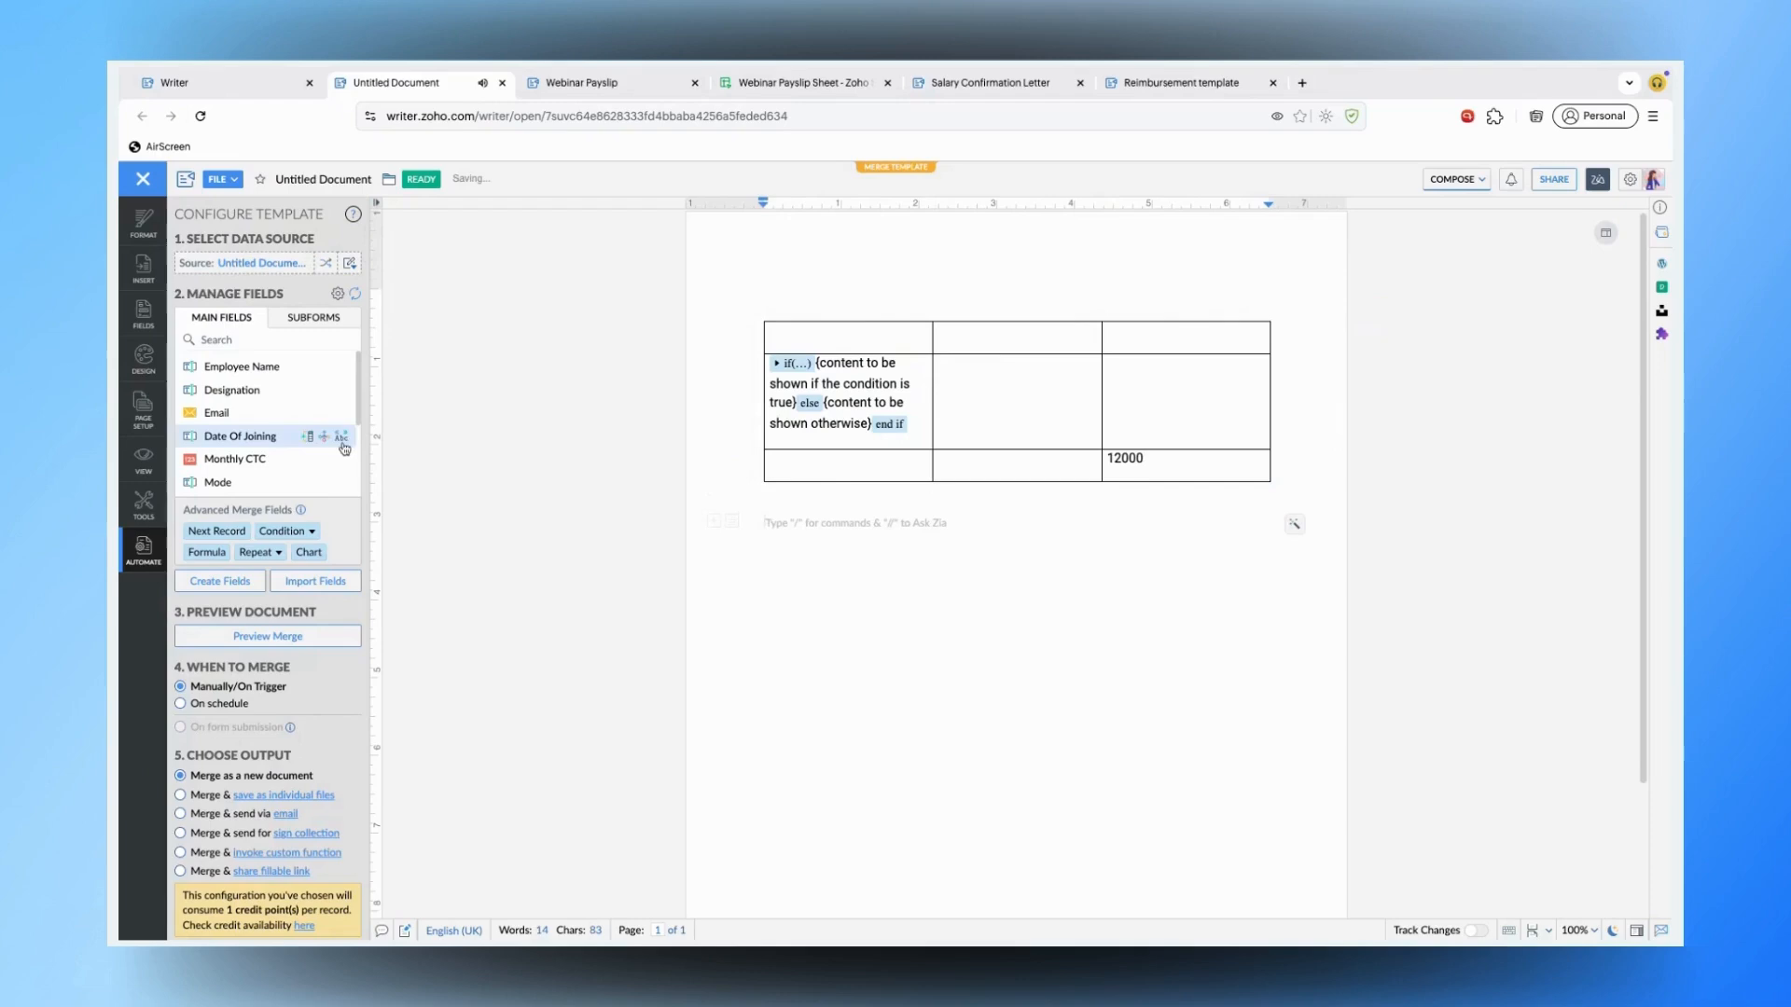
left_click(215, 557)
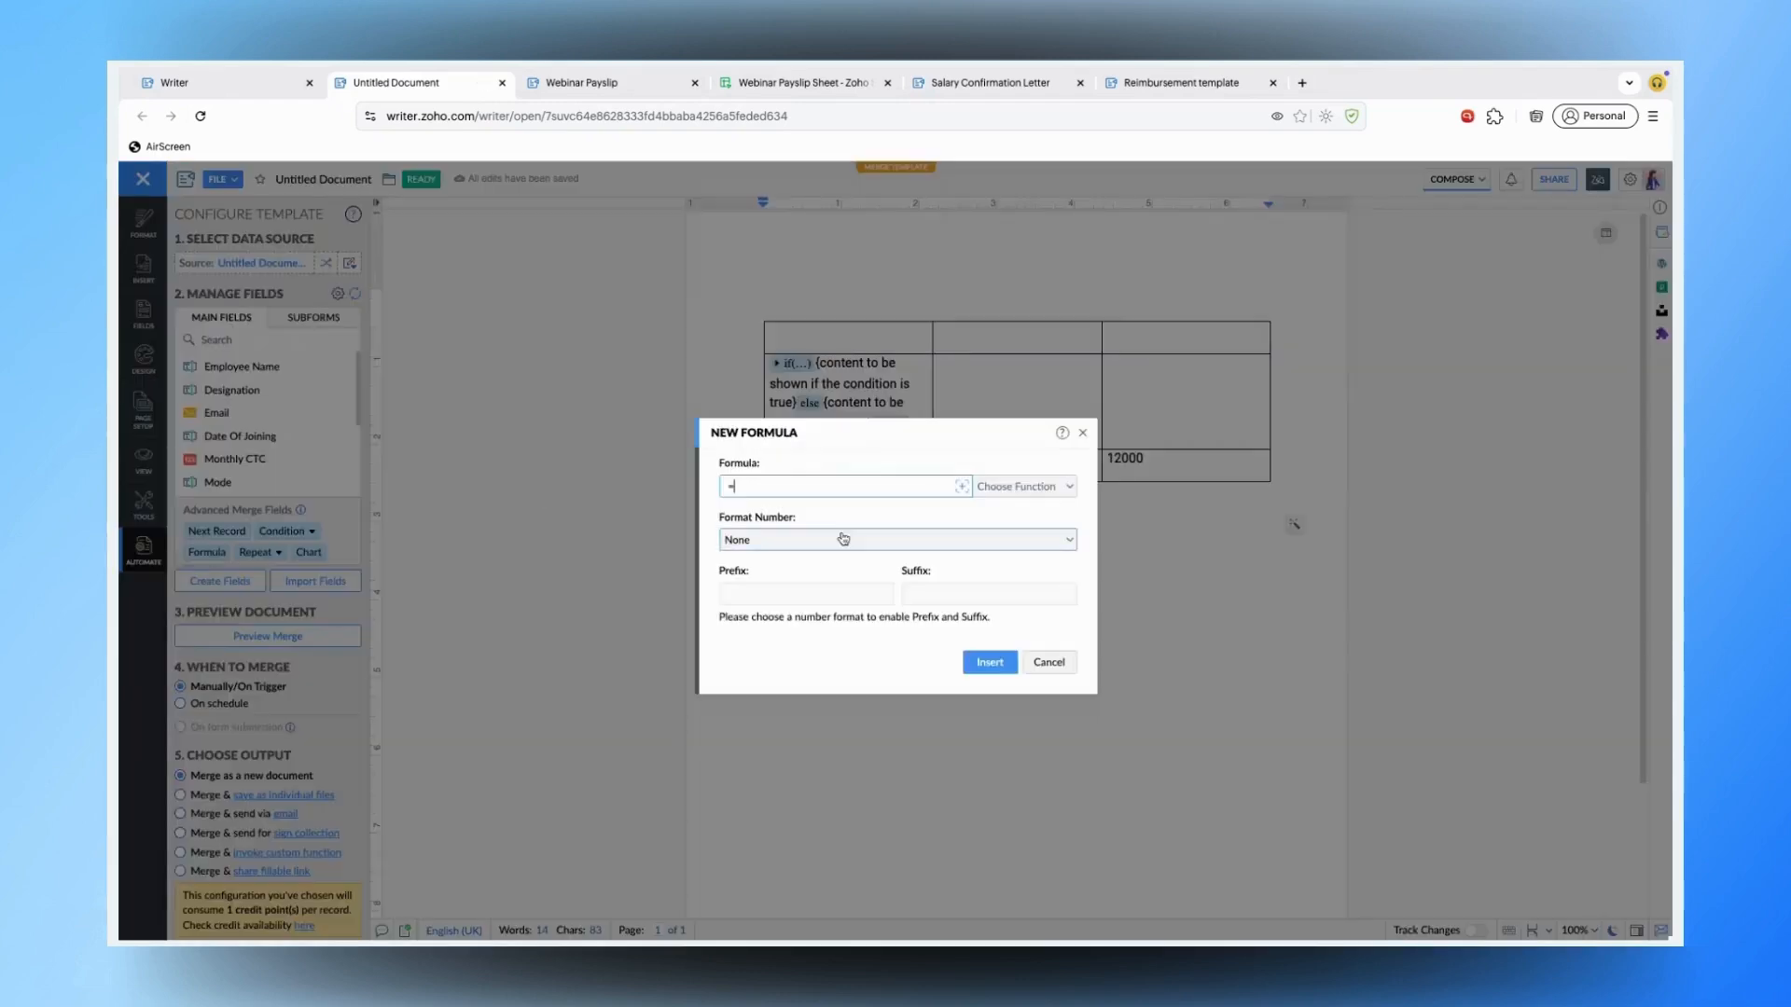
left_click(1082, 443)
- Rename the table from Table_1 to 'Table for calculation'
left_click(1243, 338)
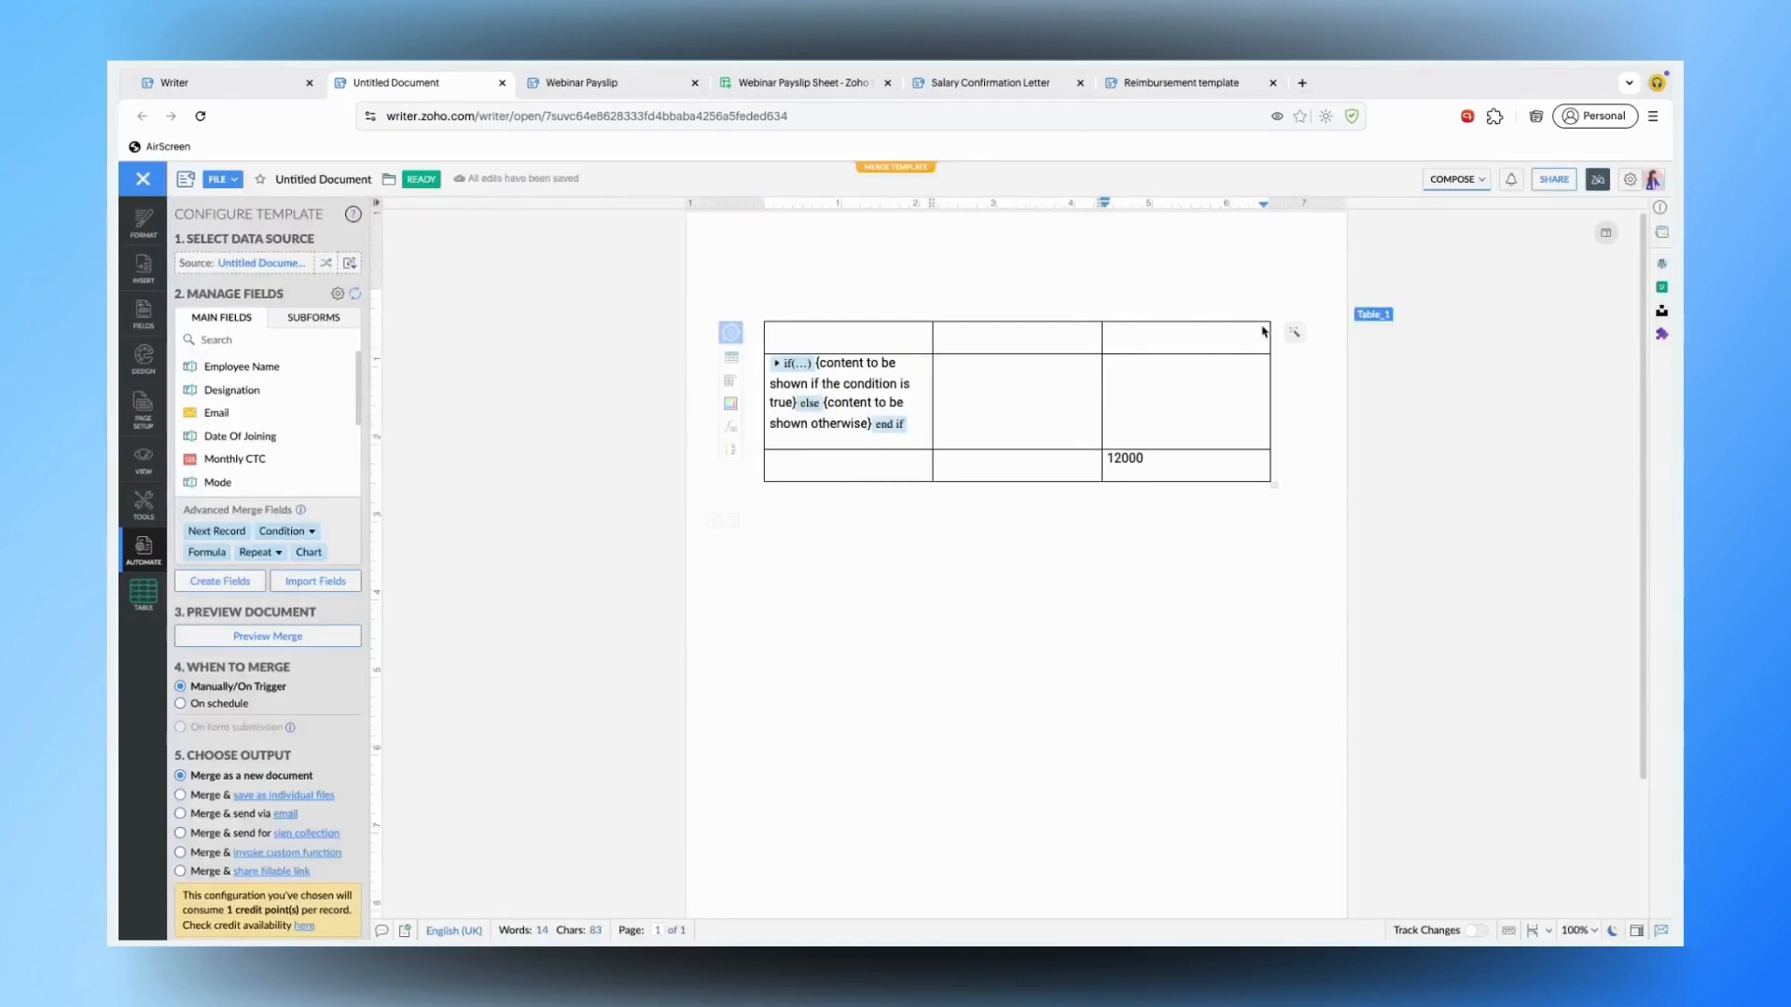
left_click(1367, 317)
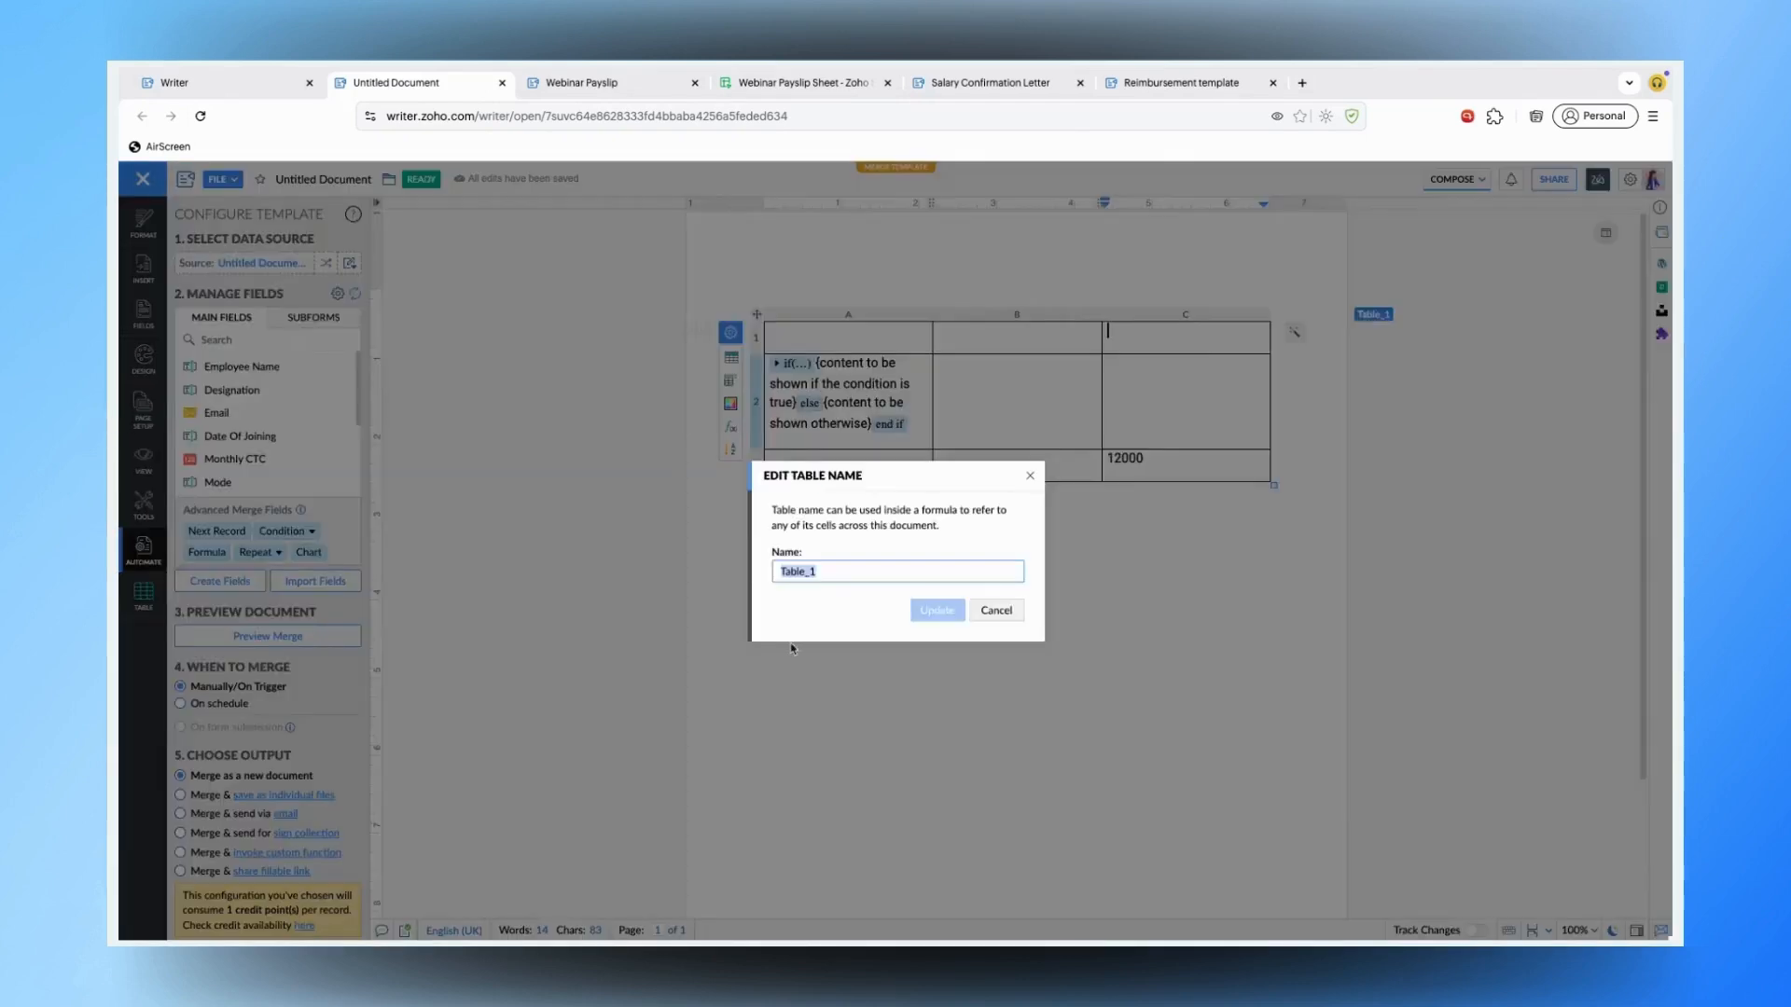
type("T")
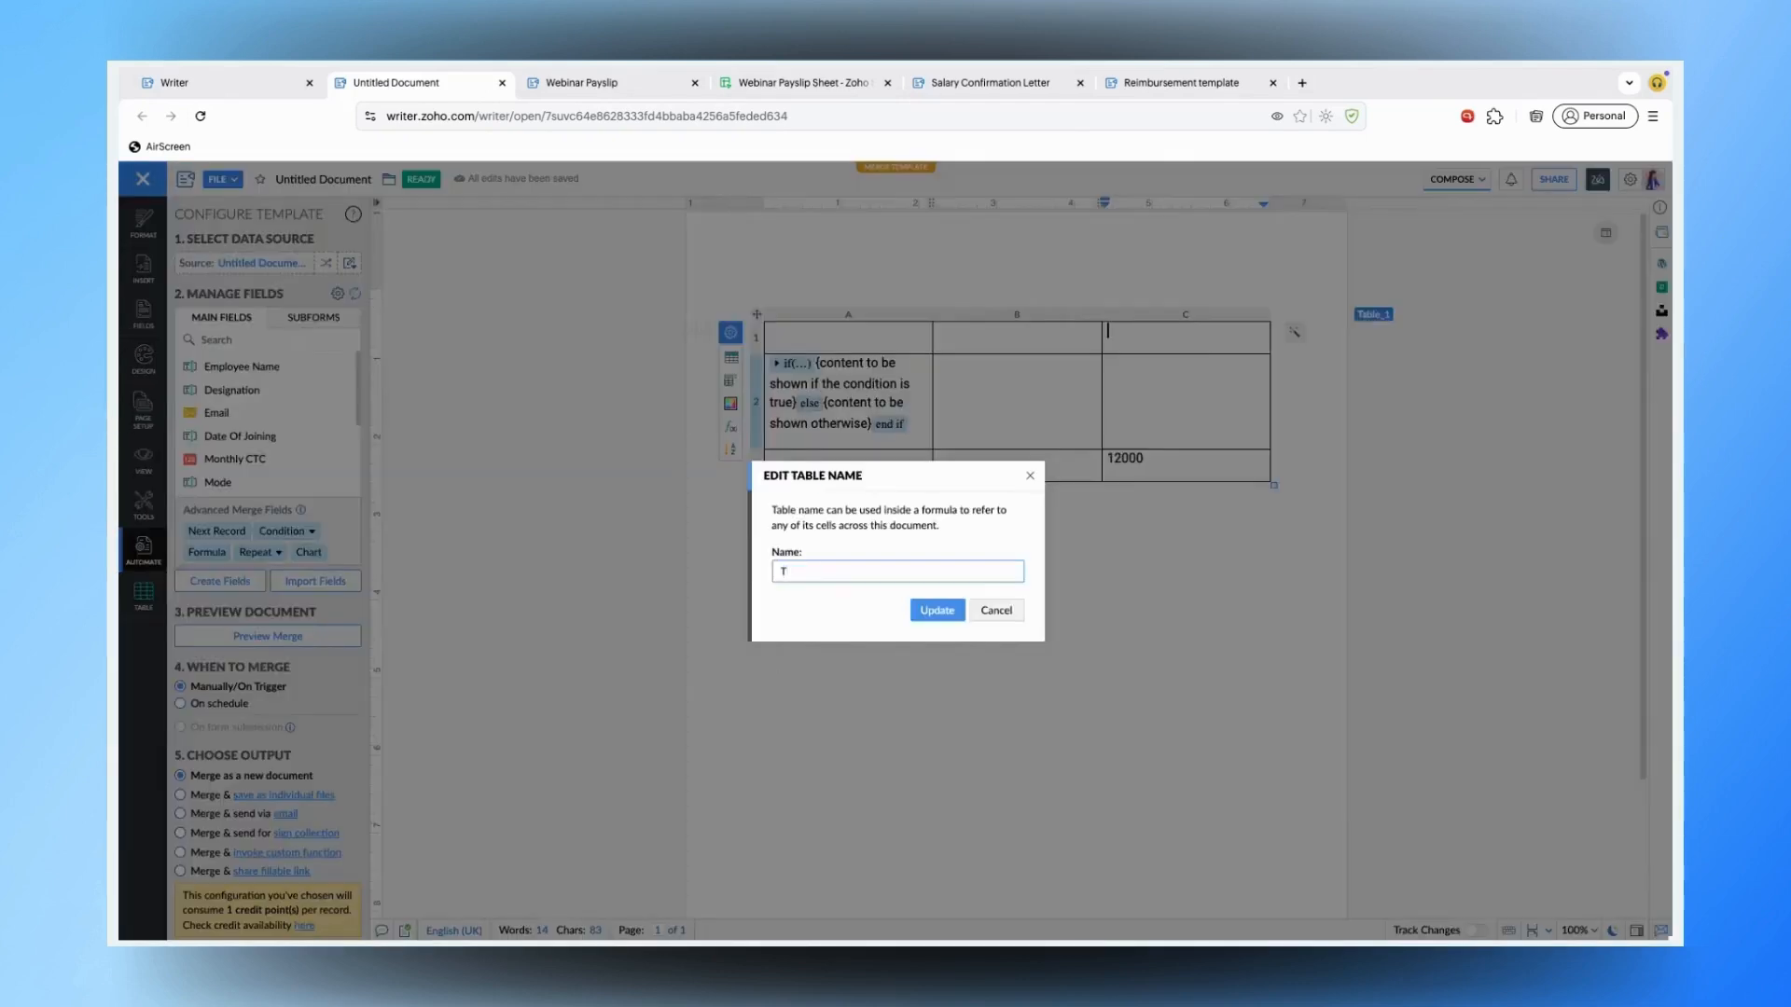
type("ABLE")
key("BackSpace")
key("BackSpace")
key("BackSpace")
type("able for calciul")
key("BackSpace")
key("BackSpace")
type("ulaiton")
key("BackSpace")
key("BackSpace")
key("BackSpace")
key("BackSpace")
type("tion")
left_click(933, 615)
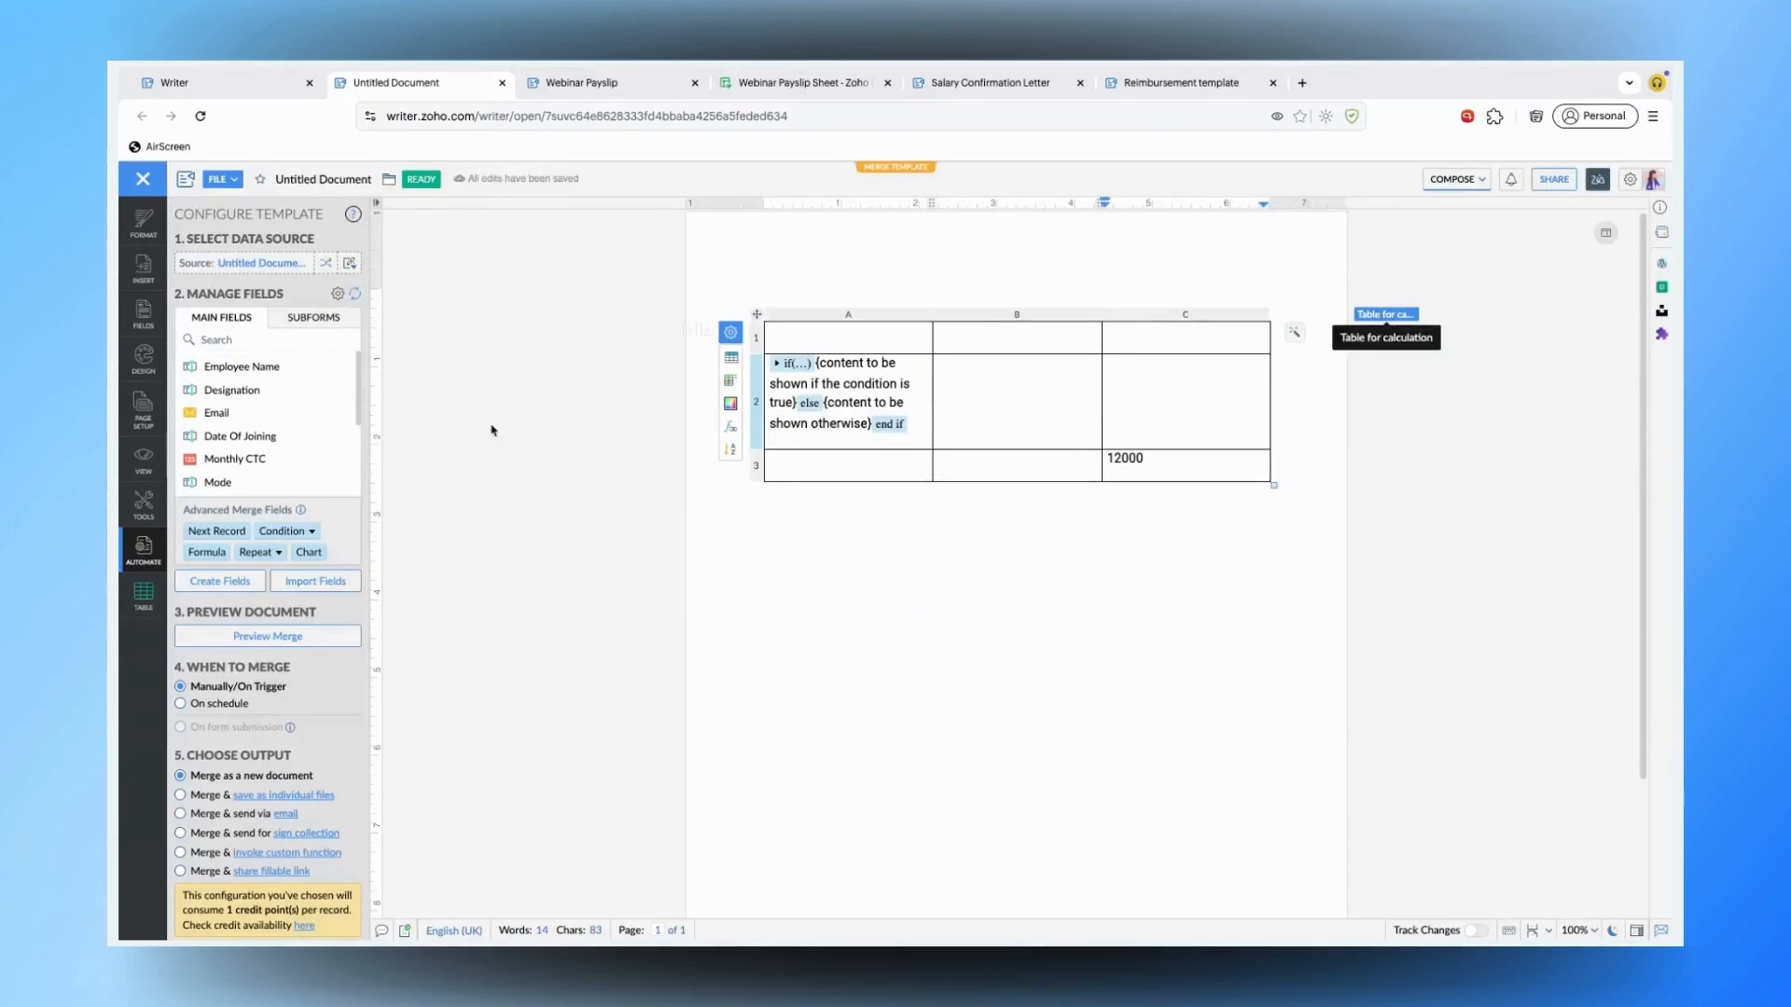
- Put the formula =[Table for calculation(C3)] in cell C1 so it shows 12000
left_click(207, 554)
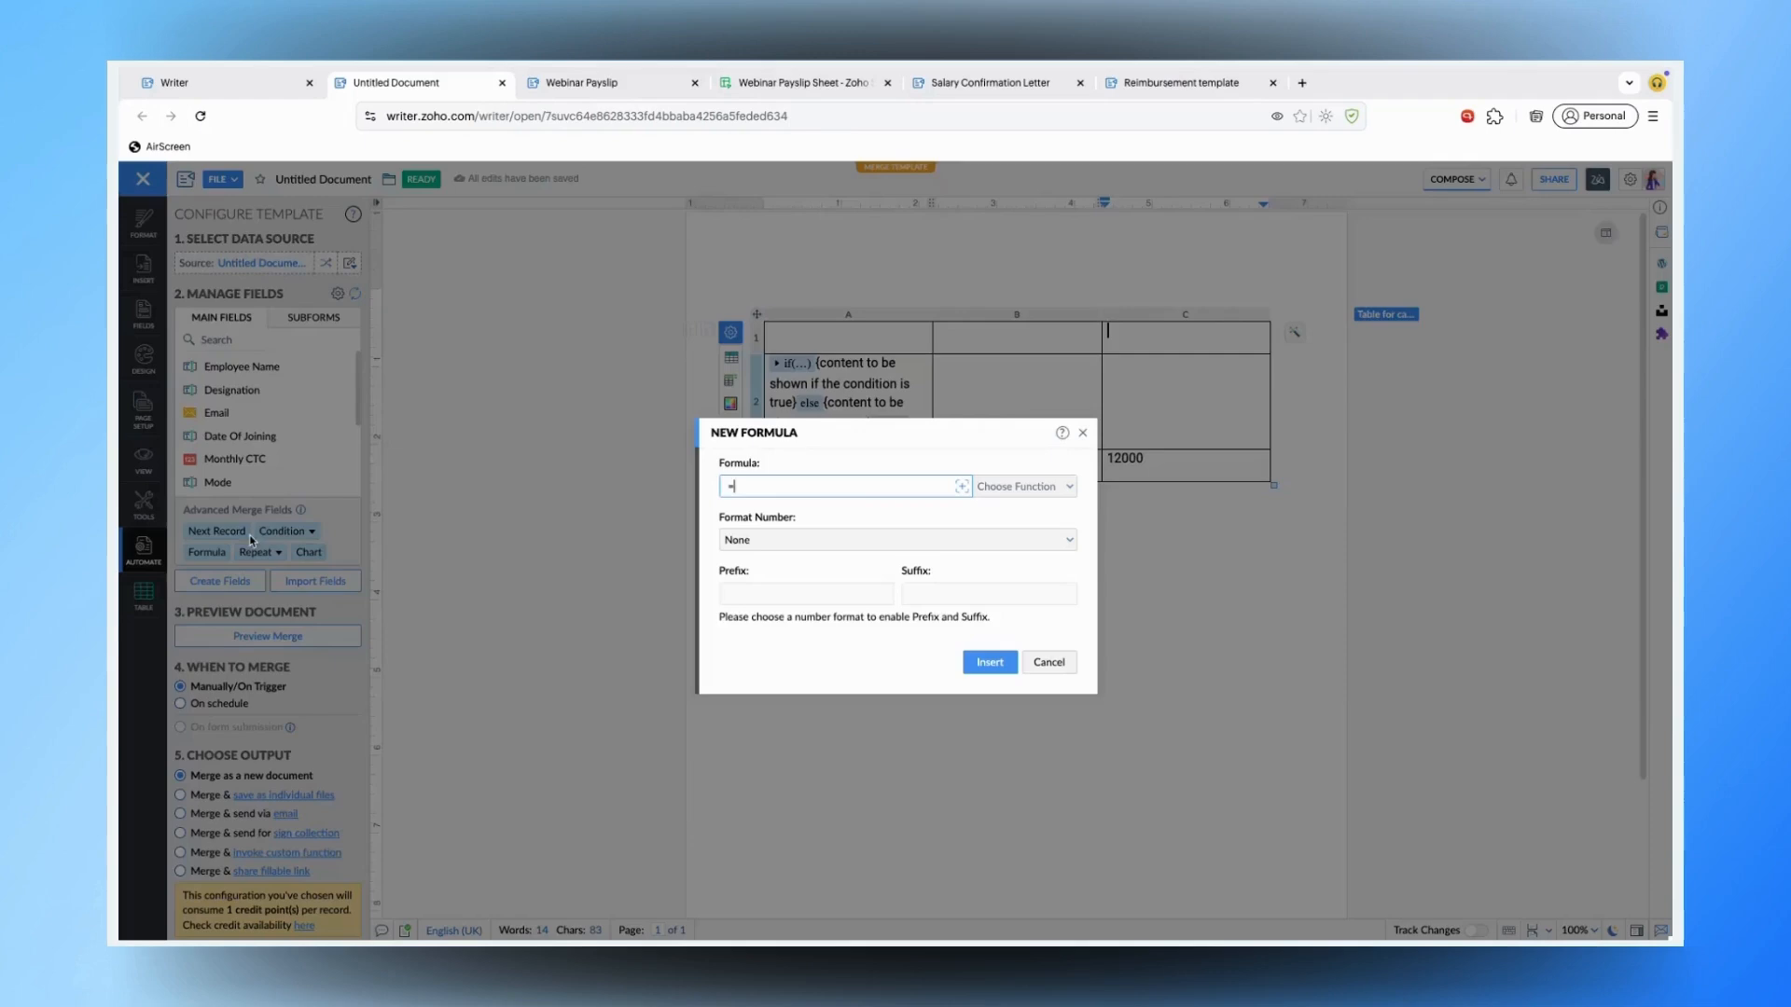
left_click(962, 487)
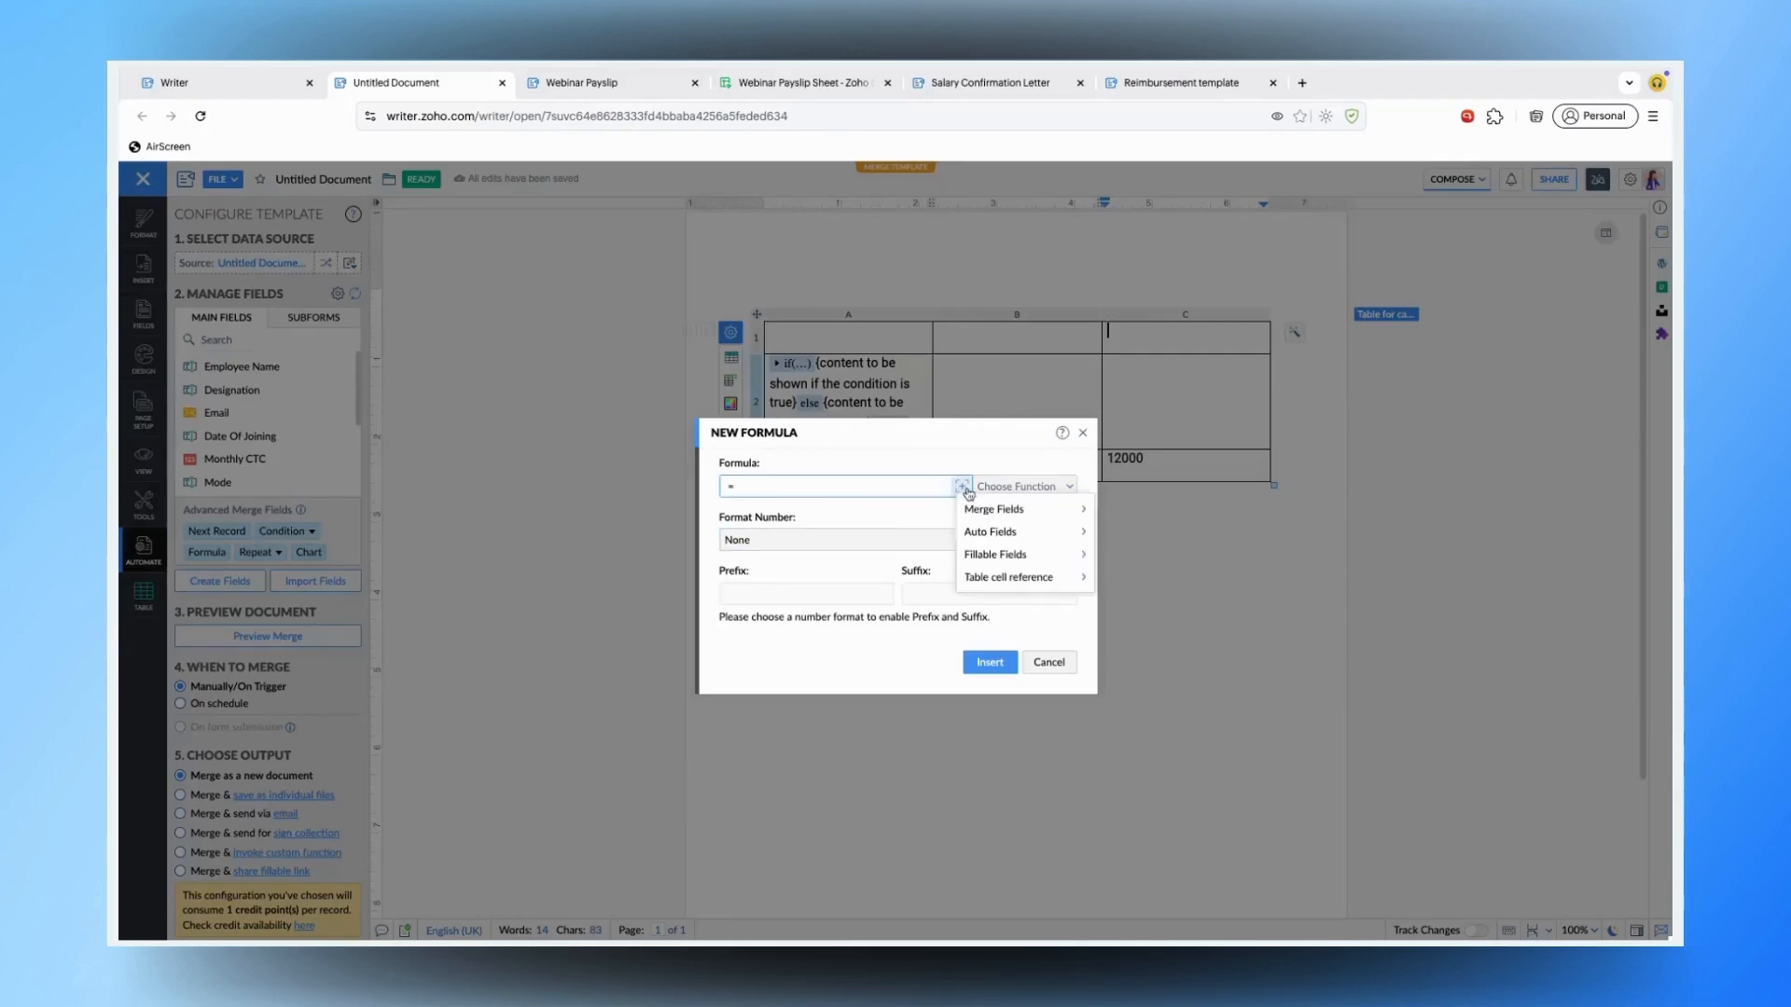
mouse_move(1026, 578)
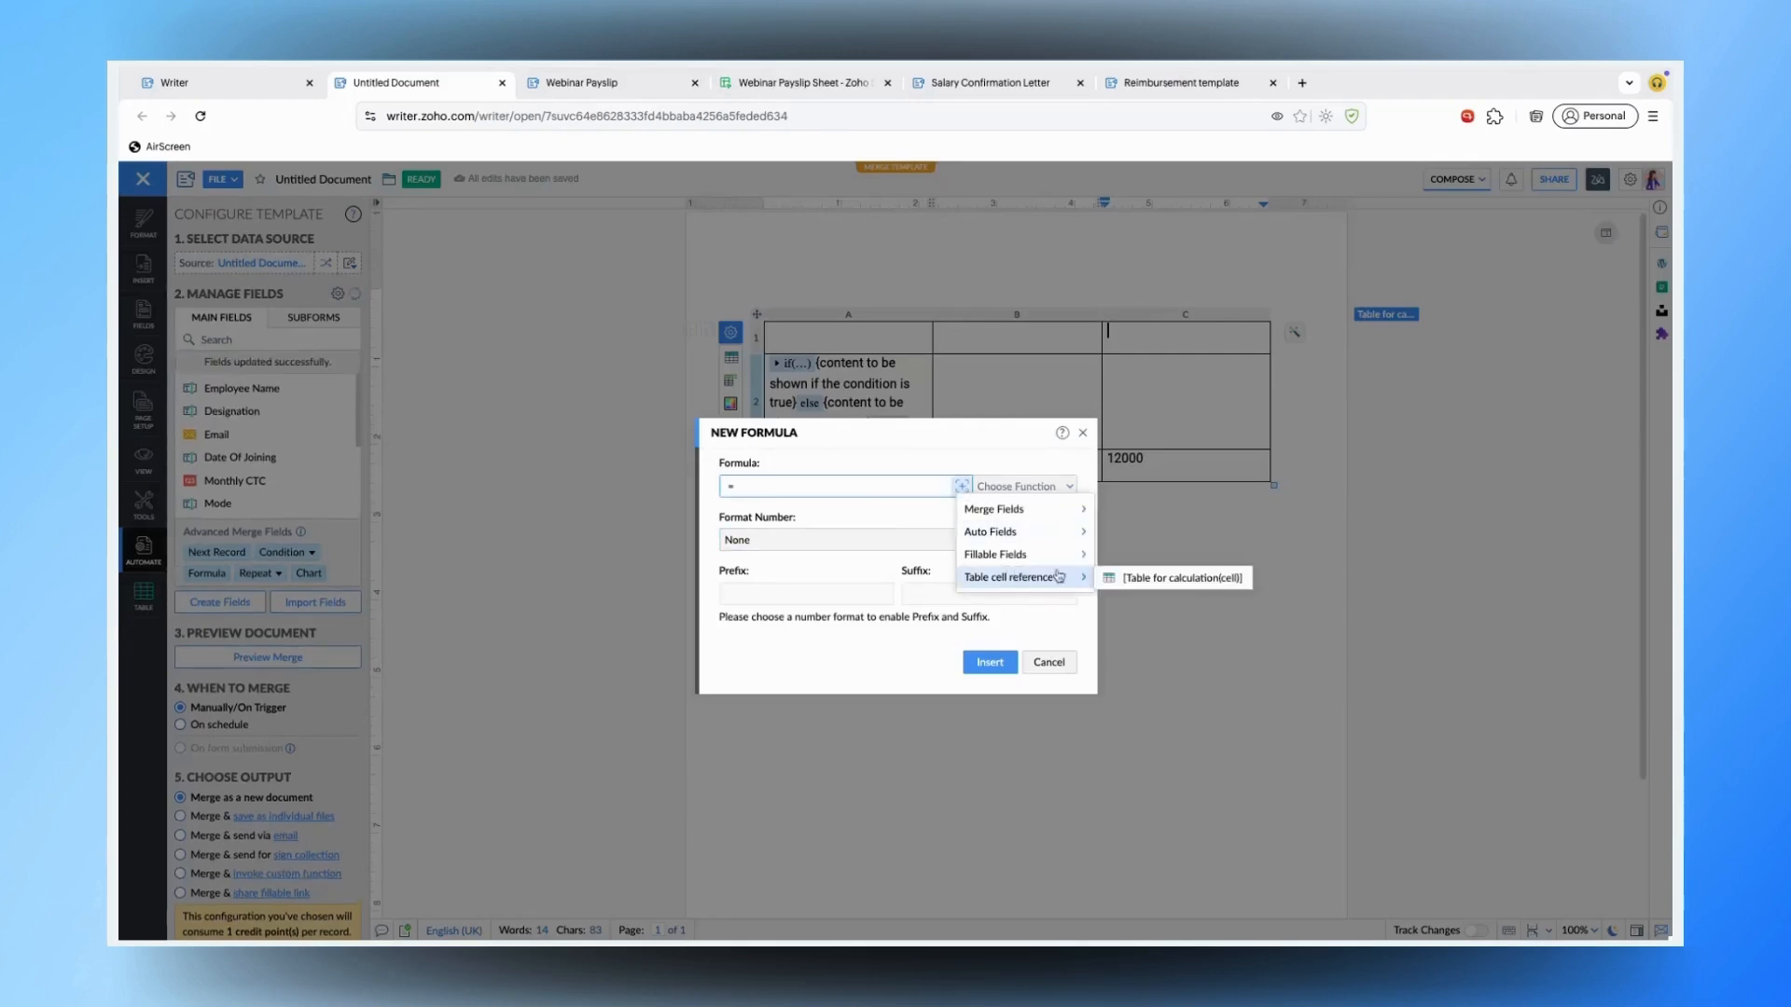
left_click(1182, 579)
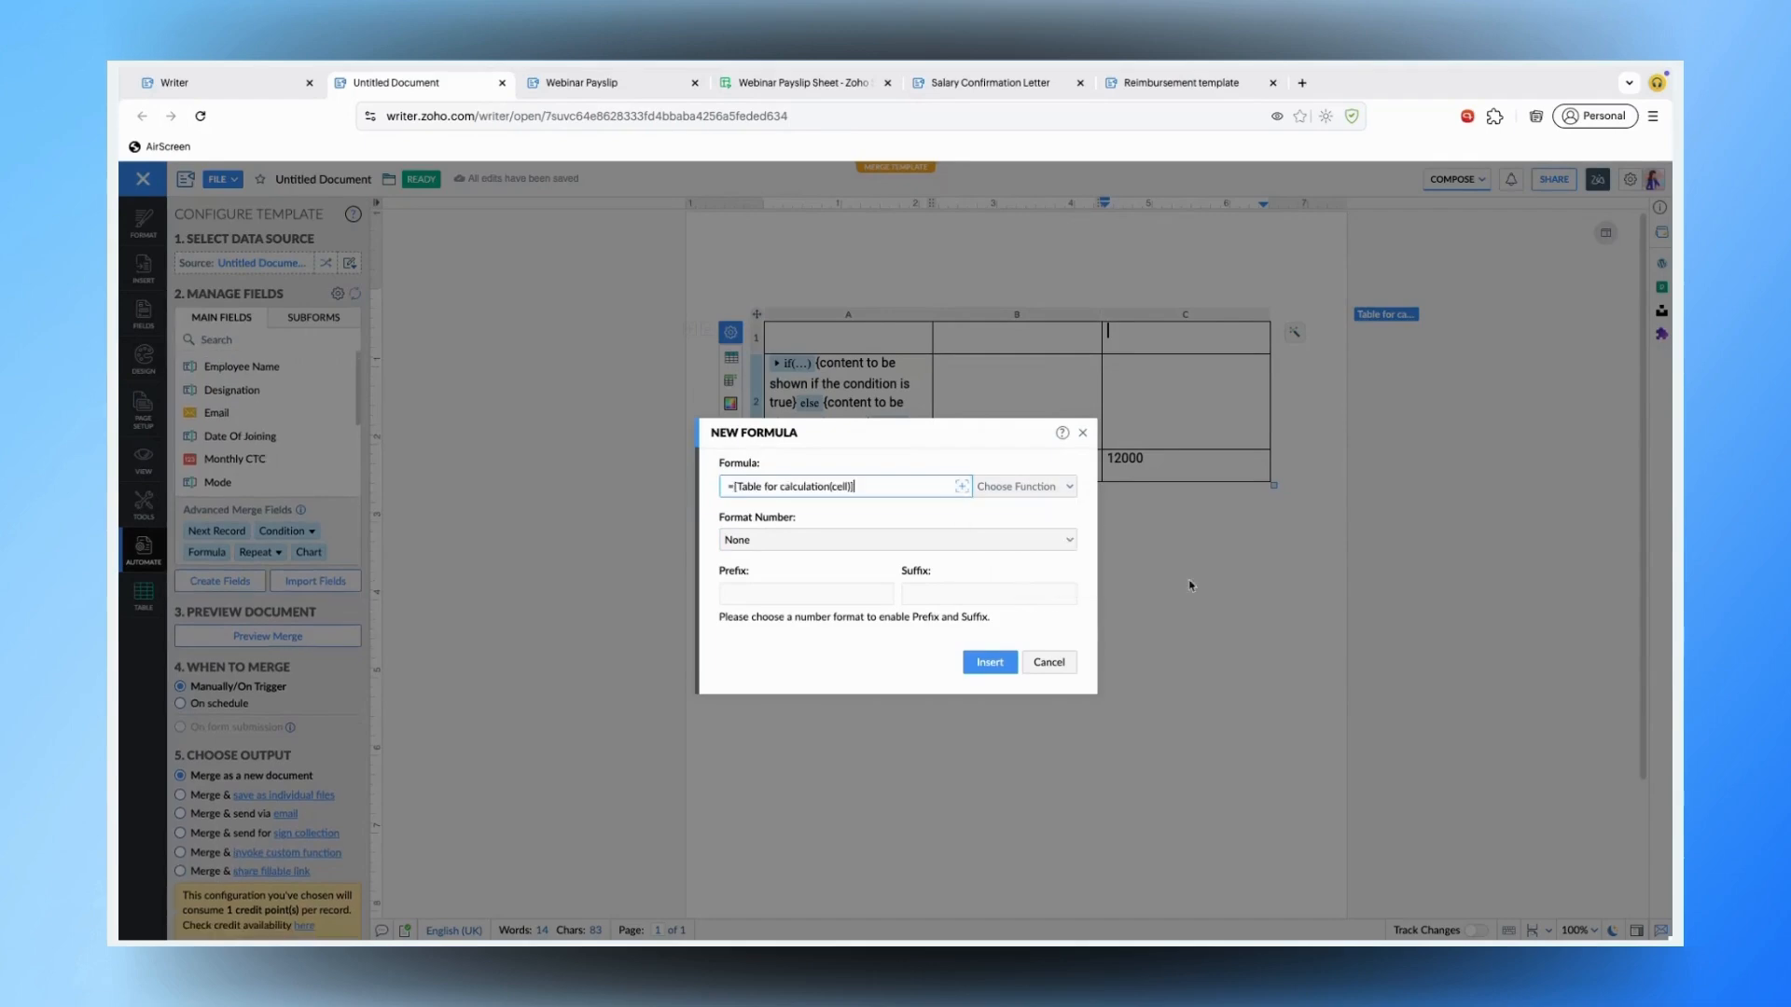
double_click(838, 486)
type("C3")
left_click(1000, 669)
left_click(1161, 342)
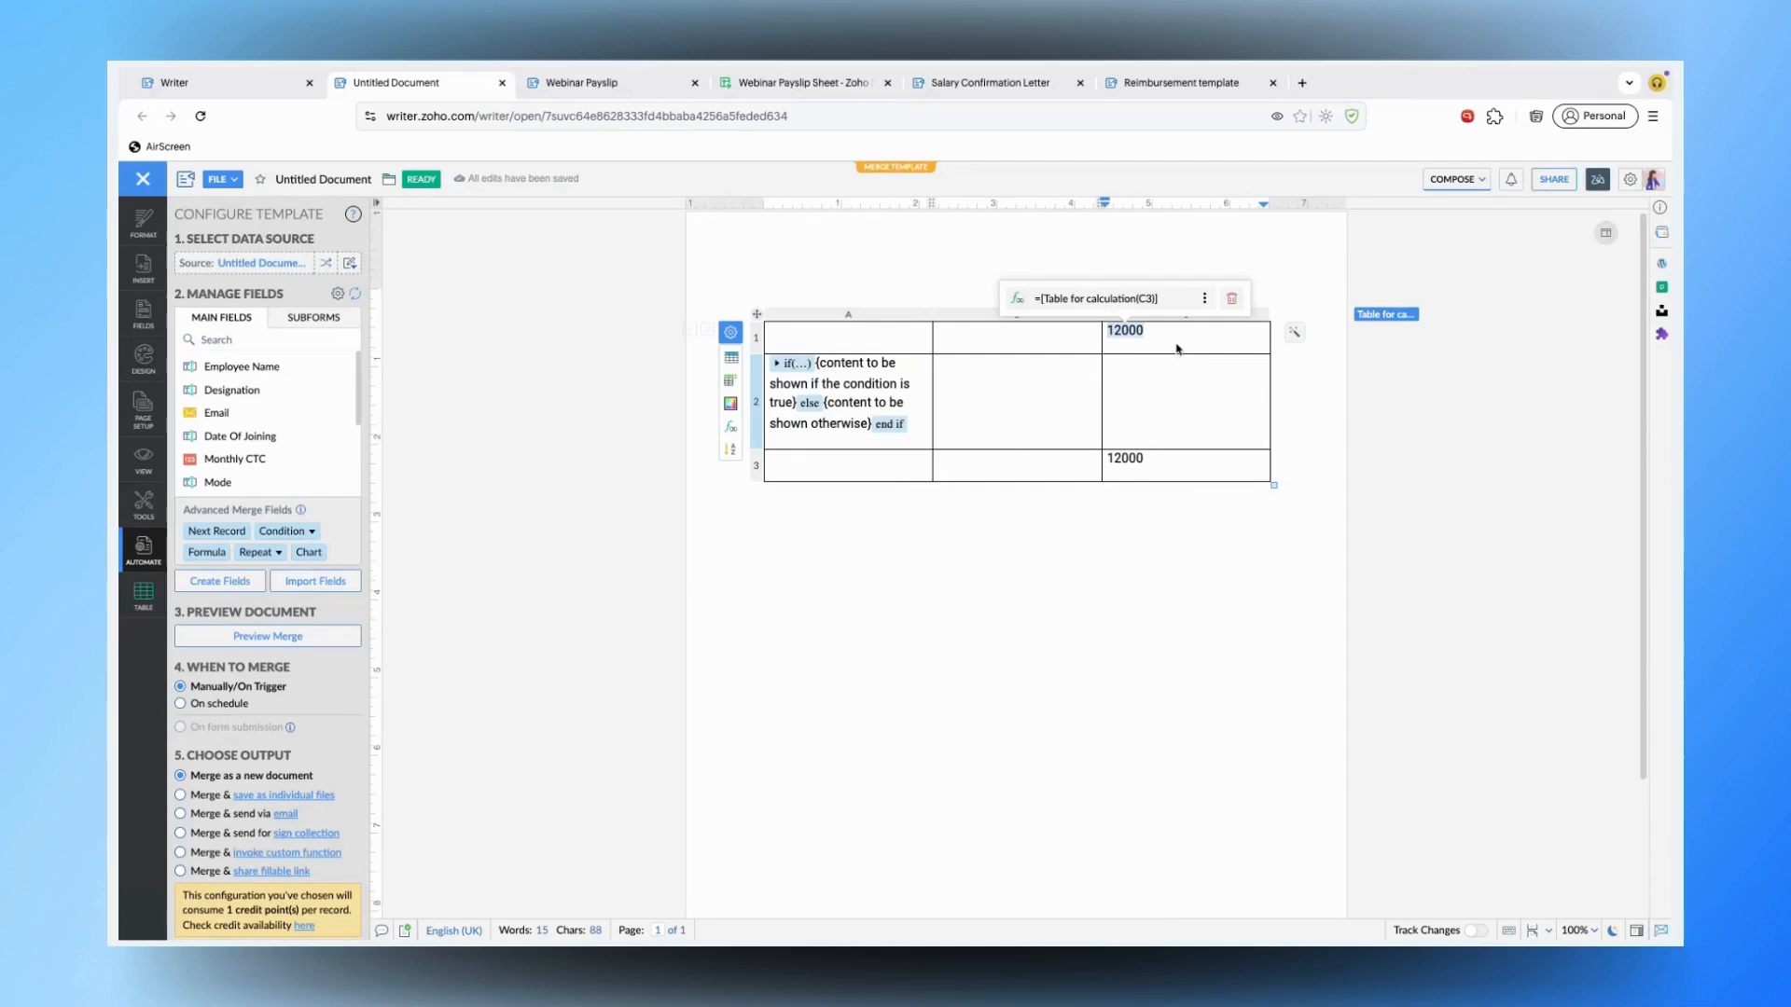
left_click(794, 590)
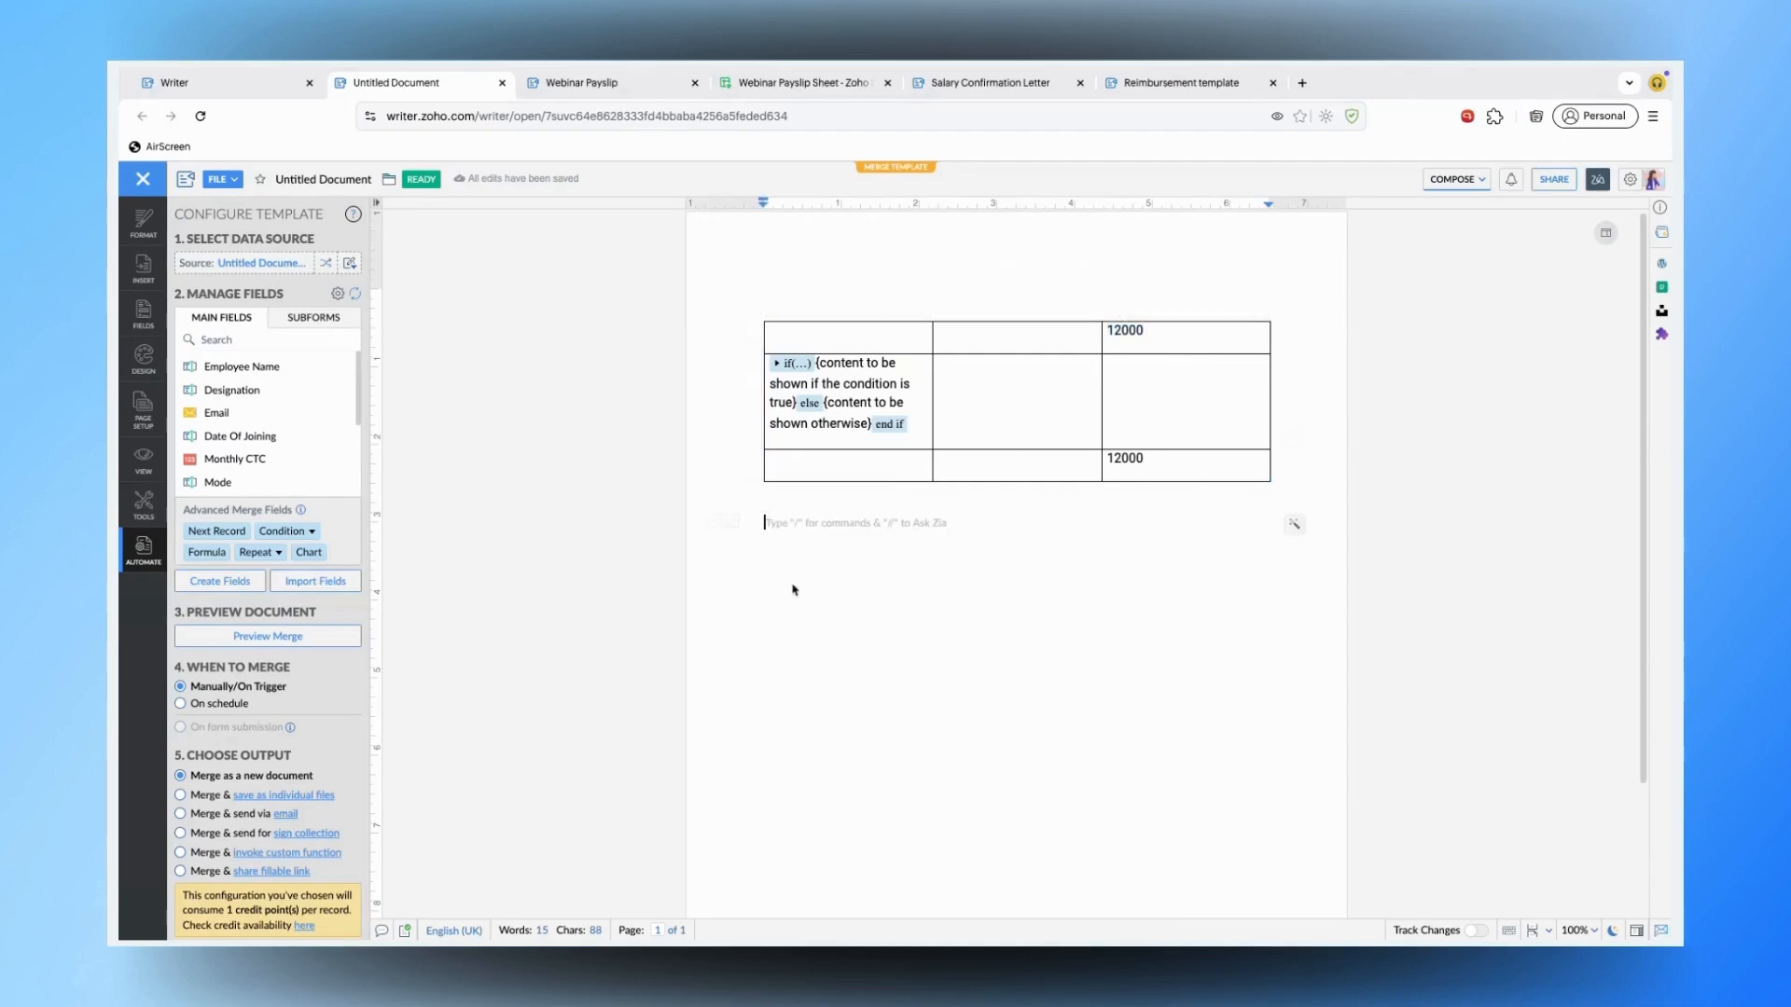
- Insert a Table for calculation cell-reference formula below the table, followed by a new line
left_click(207, 552)
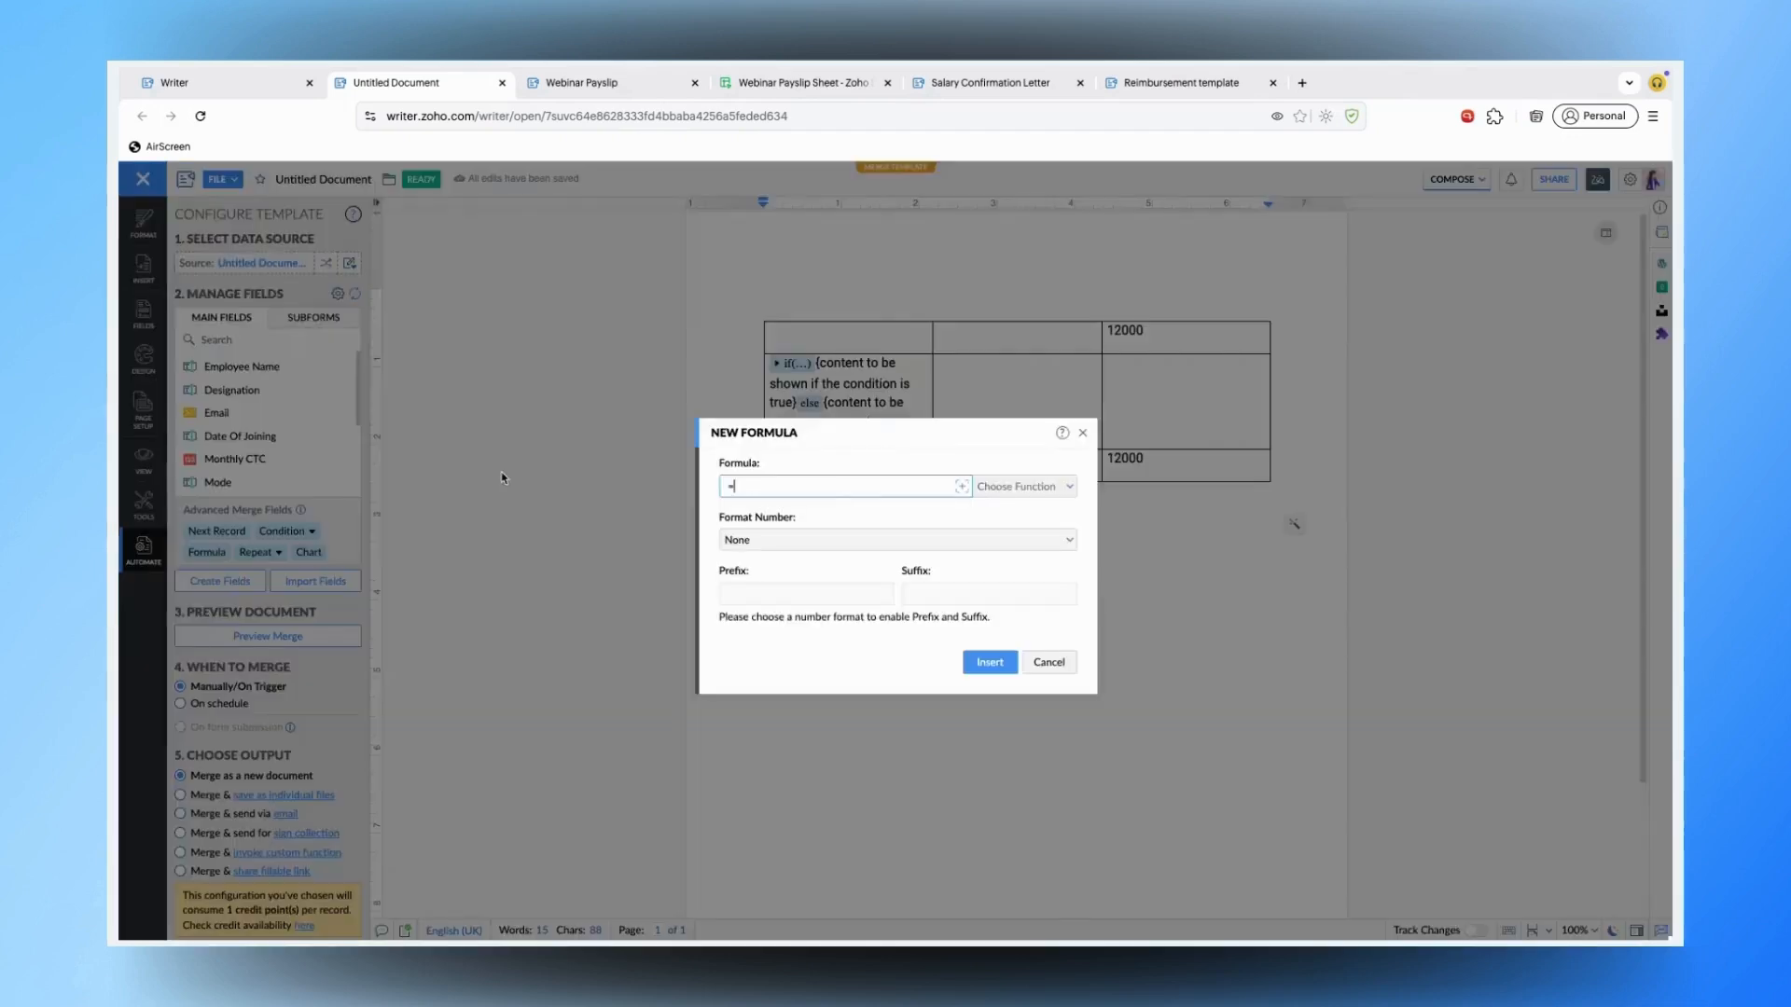
left_click(961, 490)
mouse_move(1026, 578)
left_click(1158, 579)
left_click(988, 663)
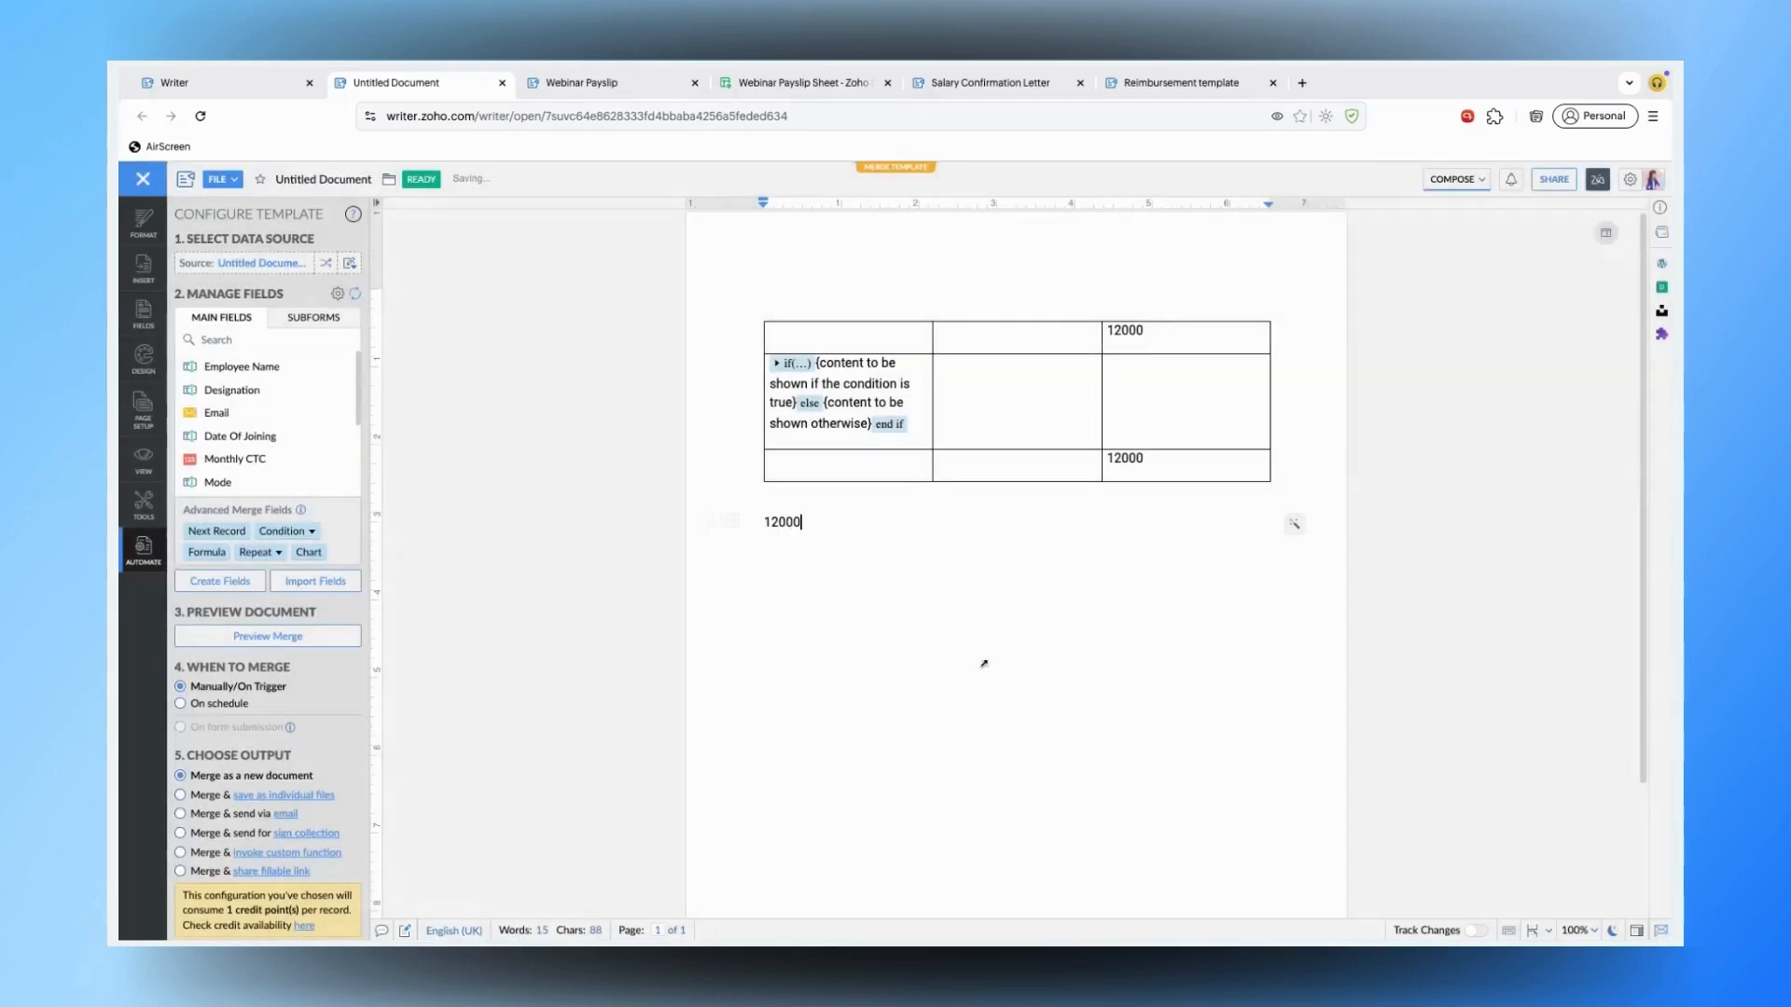
key("Return")
- Draft a second formula with the table reference and SUM, then cancel it
left_click(225, 556)
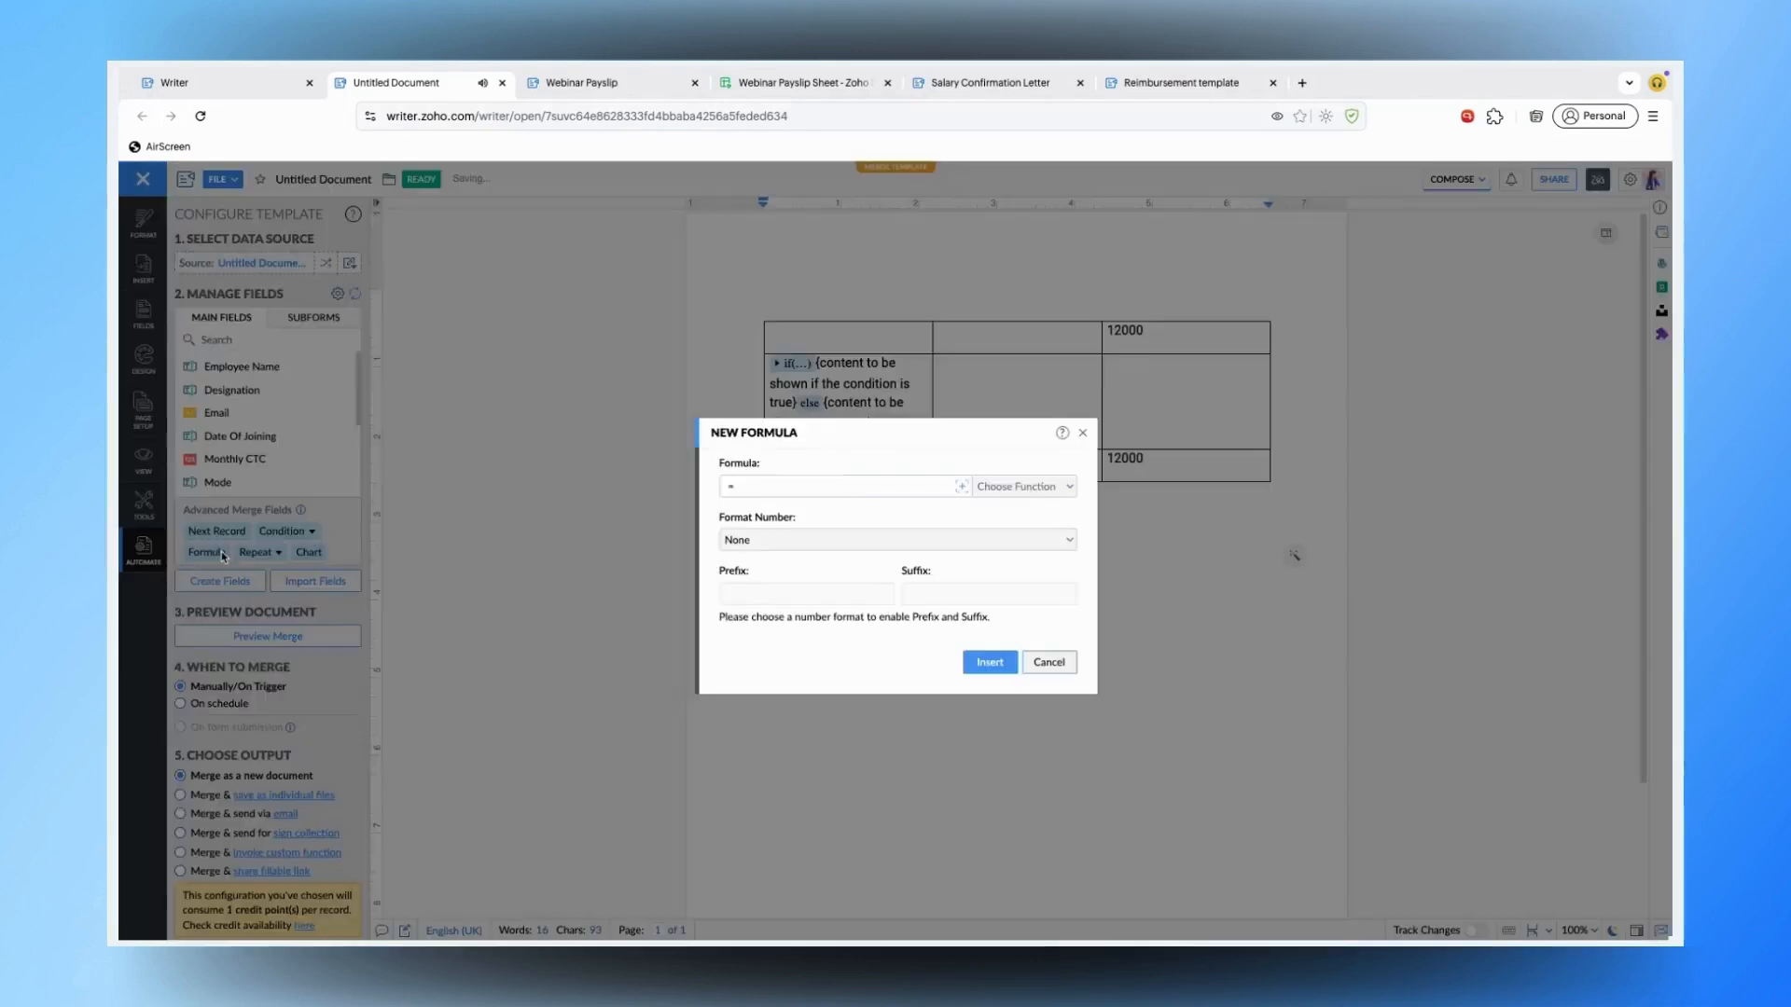
left_click(962, 485)
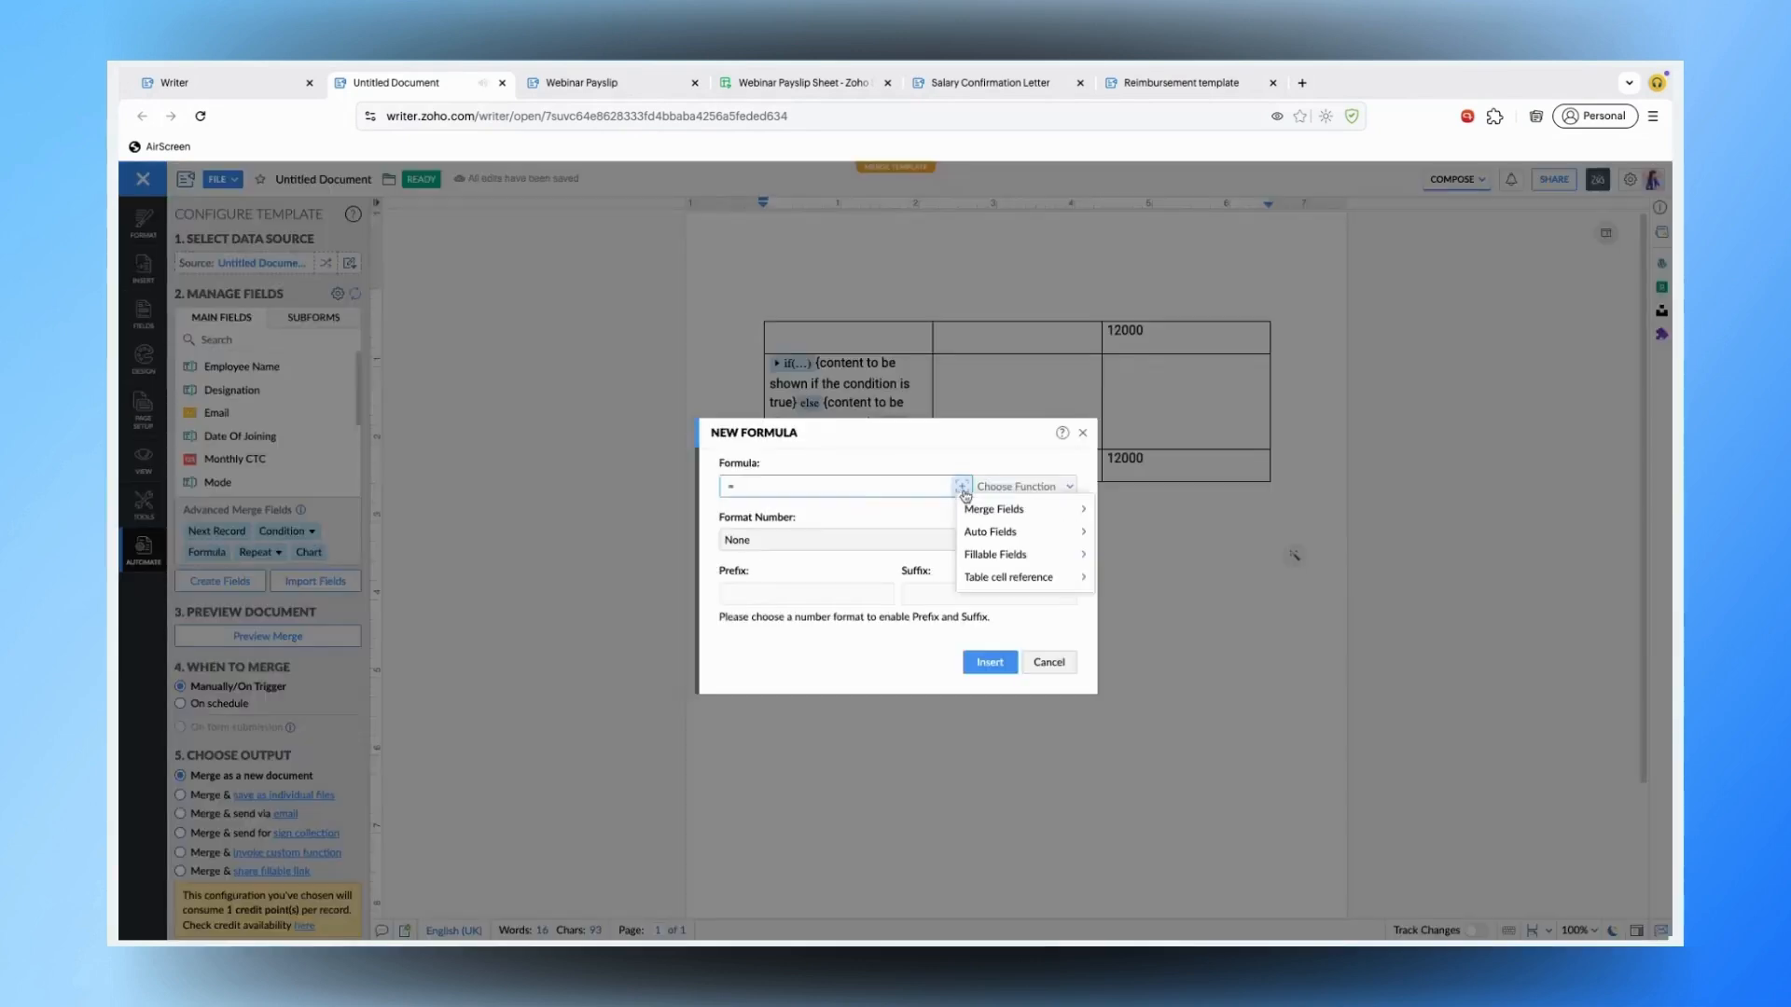
mouse_move(1085, 580)
left_click(1149, 580)
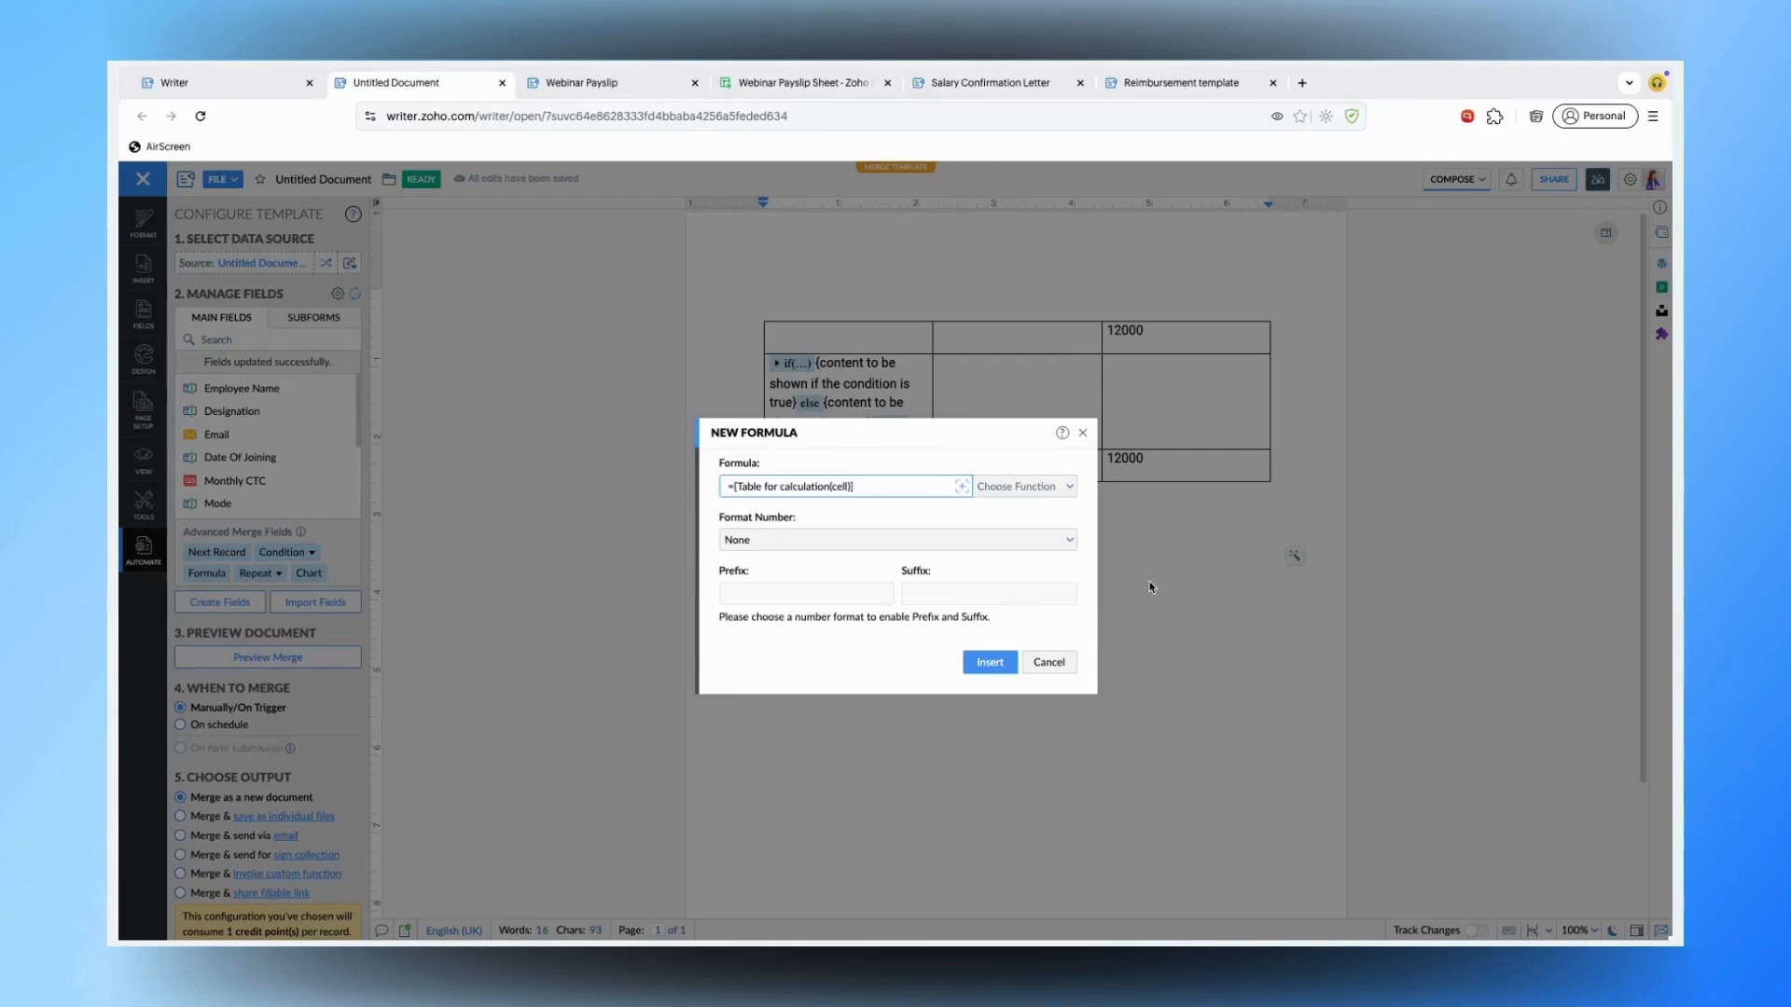
left_click(961, 486)
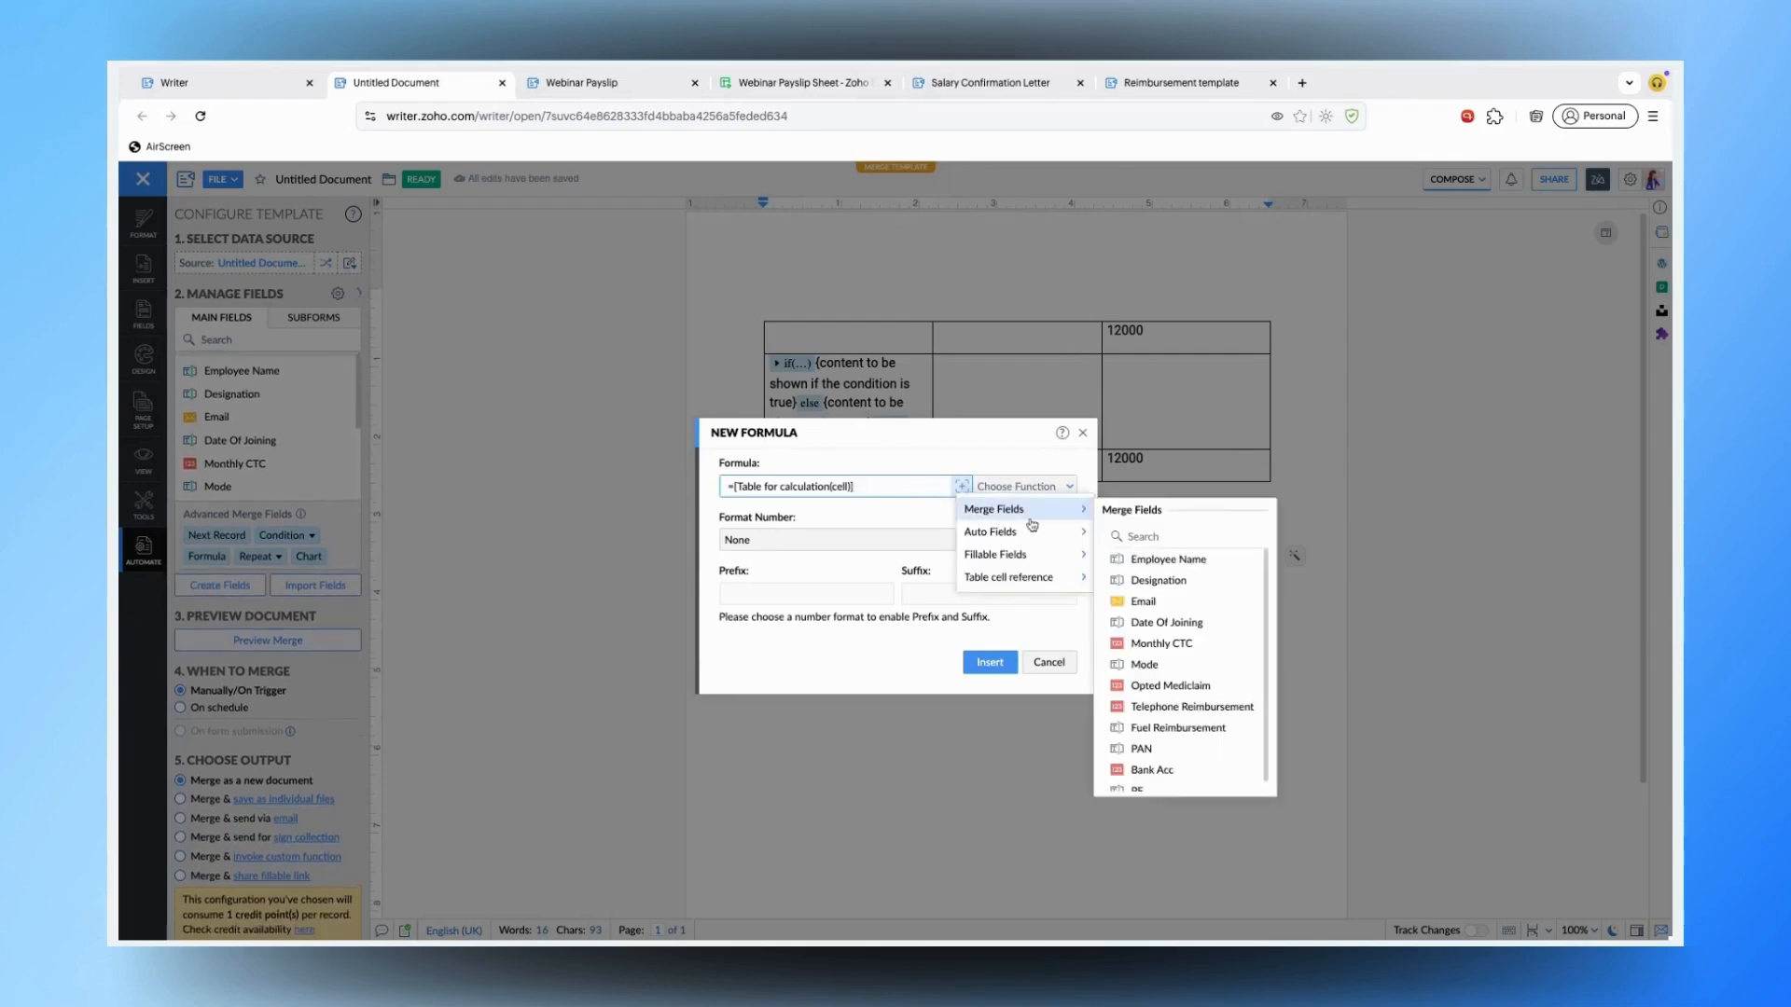
left_click(1024, 486)
scroll(1026, 802, "down", 1)
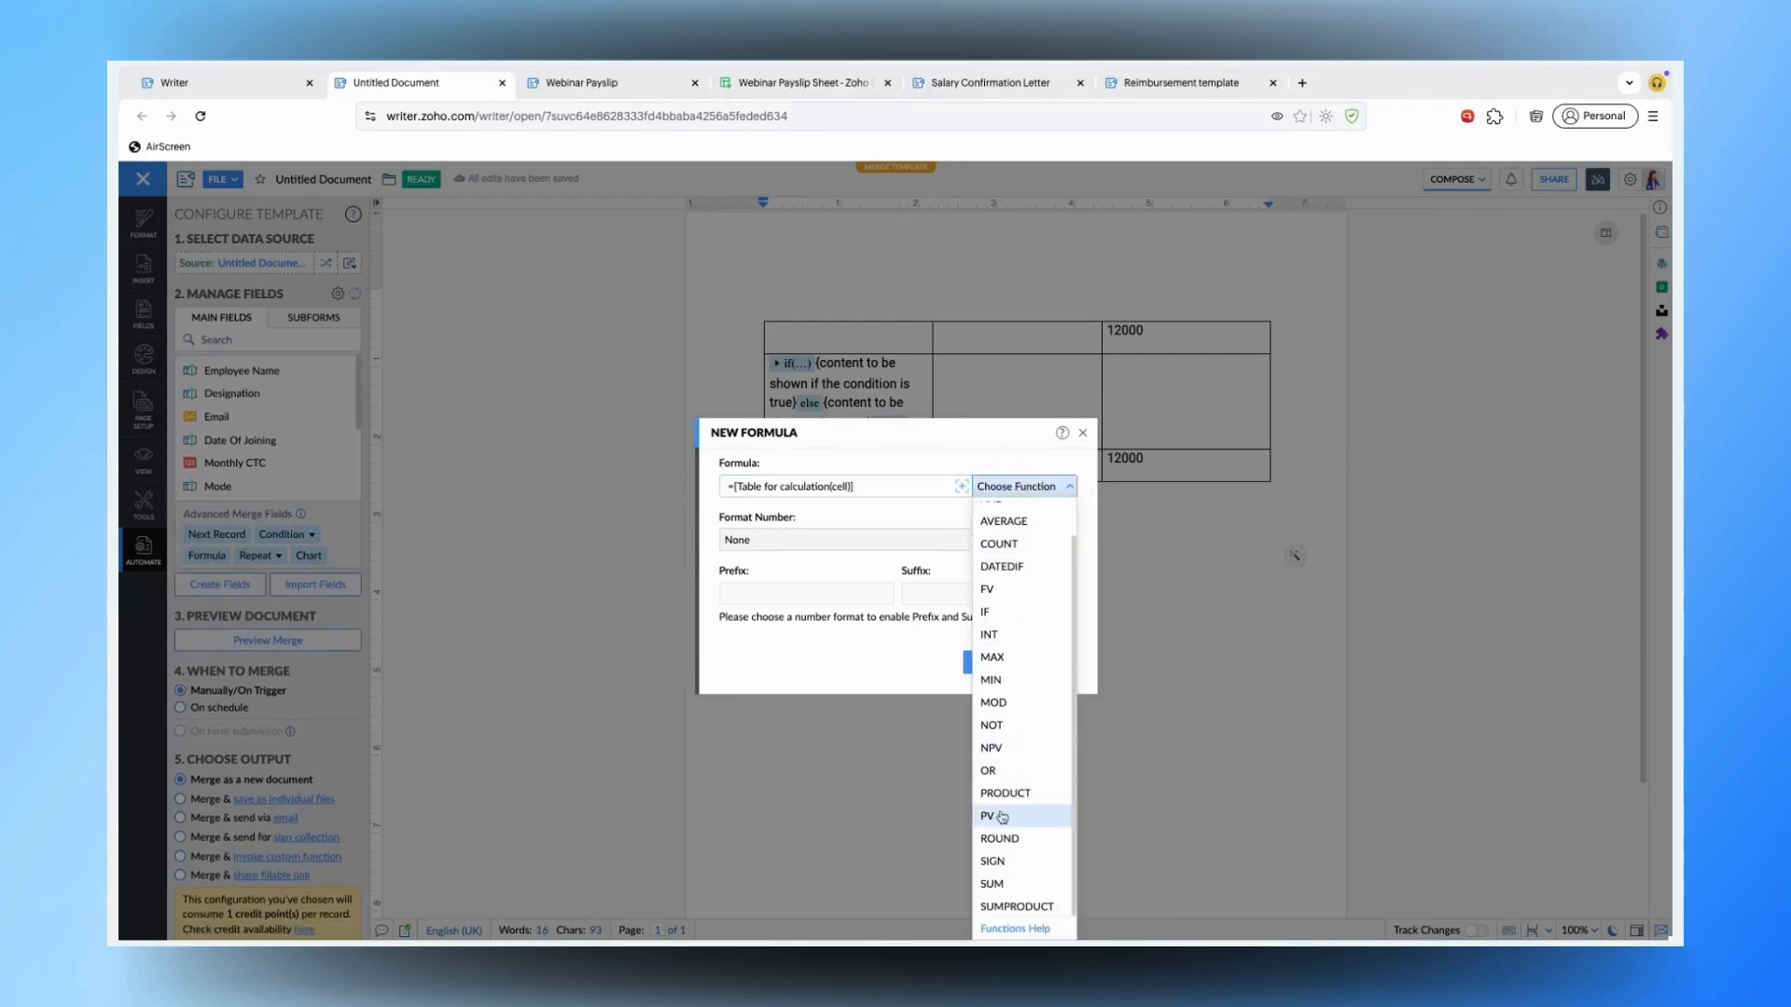
left_click(992, 891)
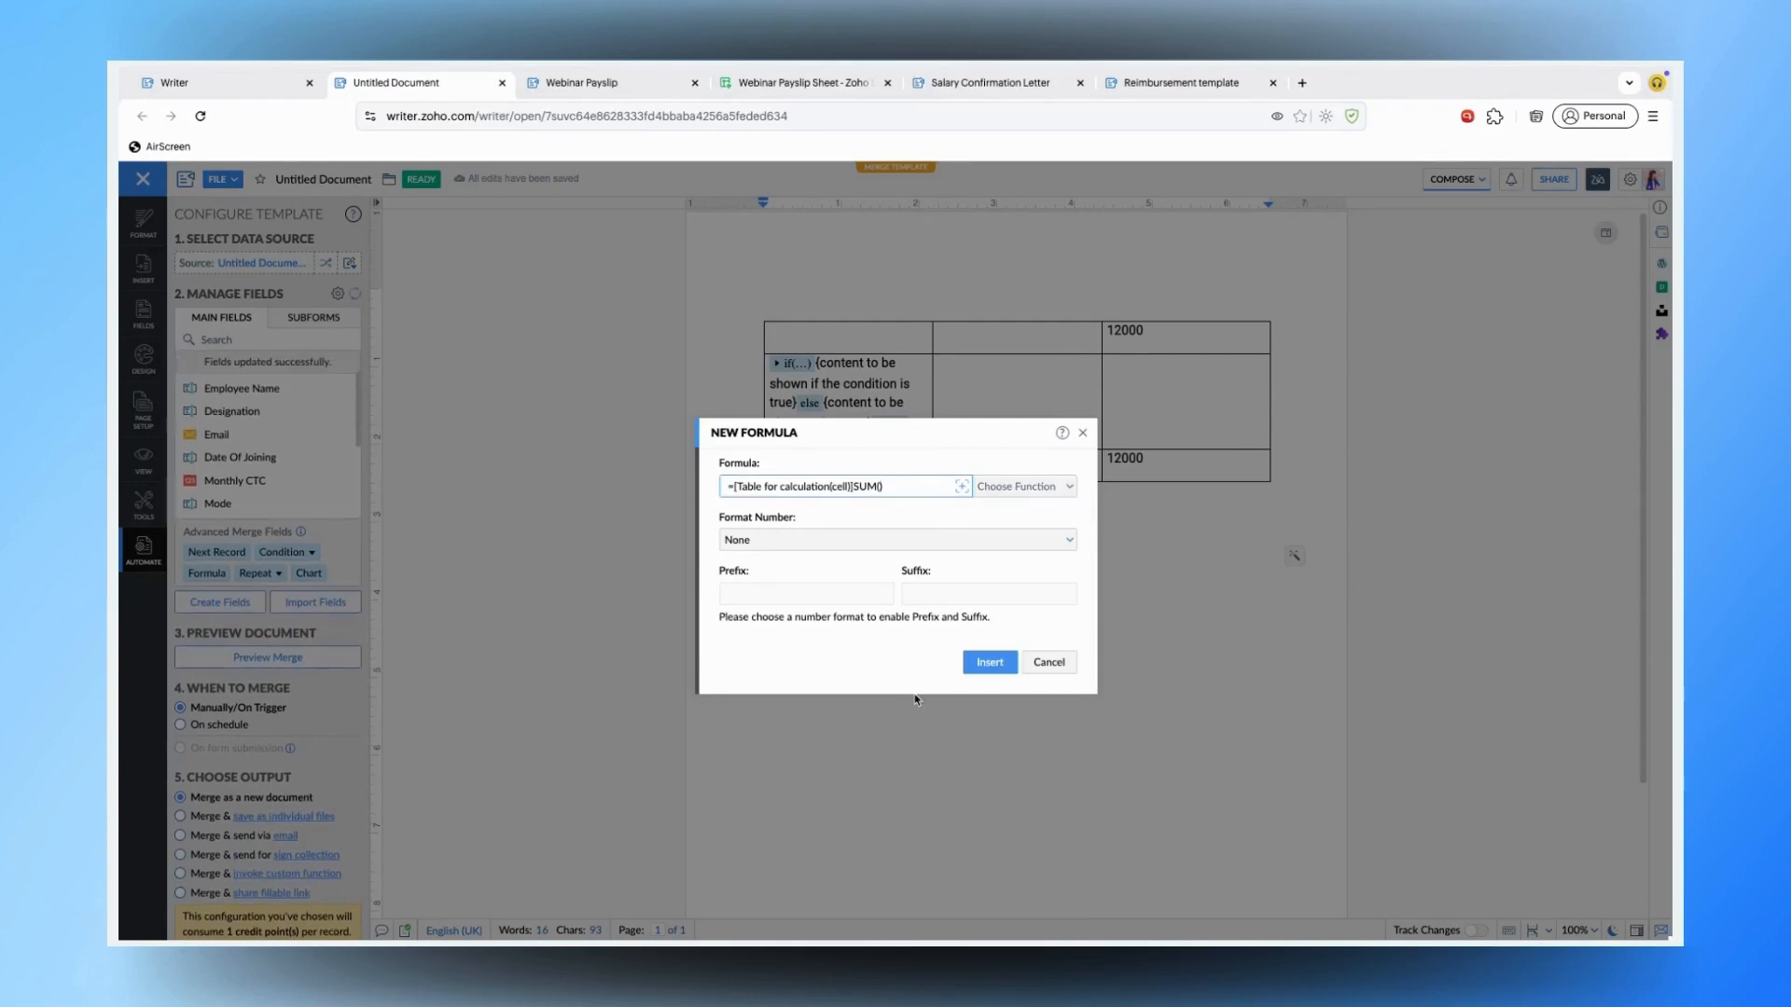
left_click(1039, 661)
key("ctrl+Right")
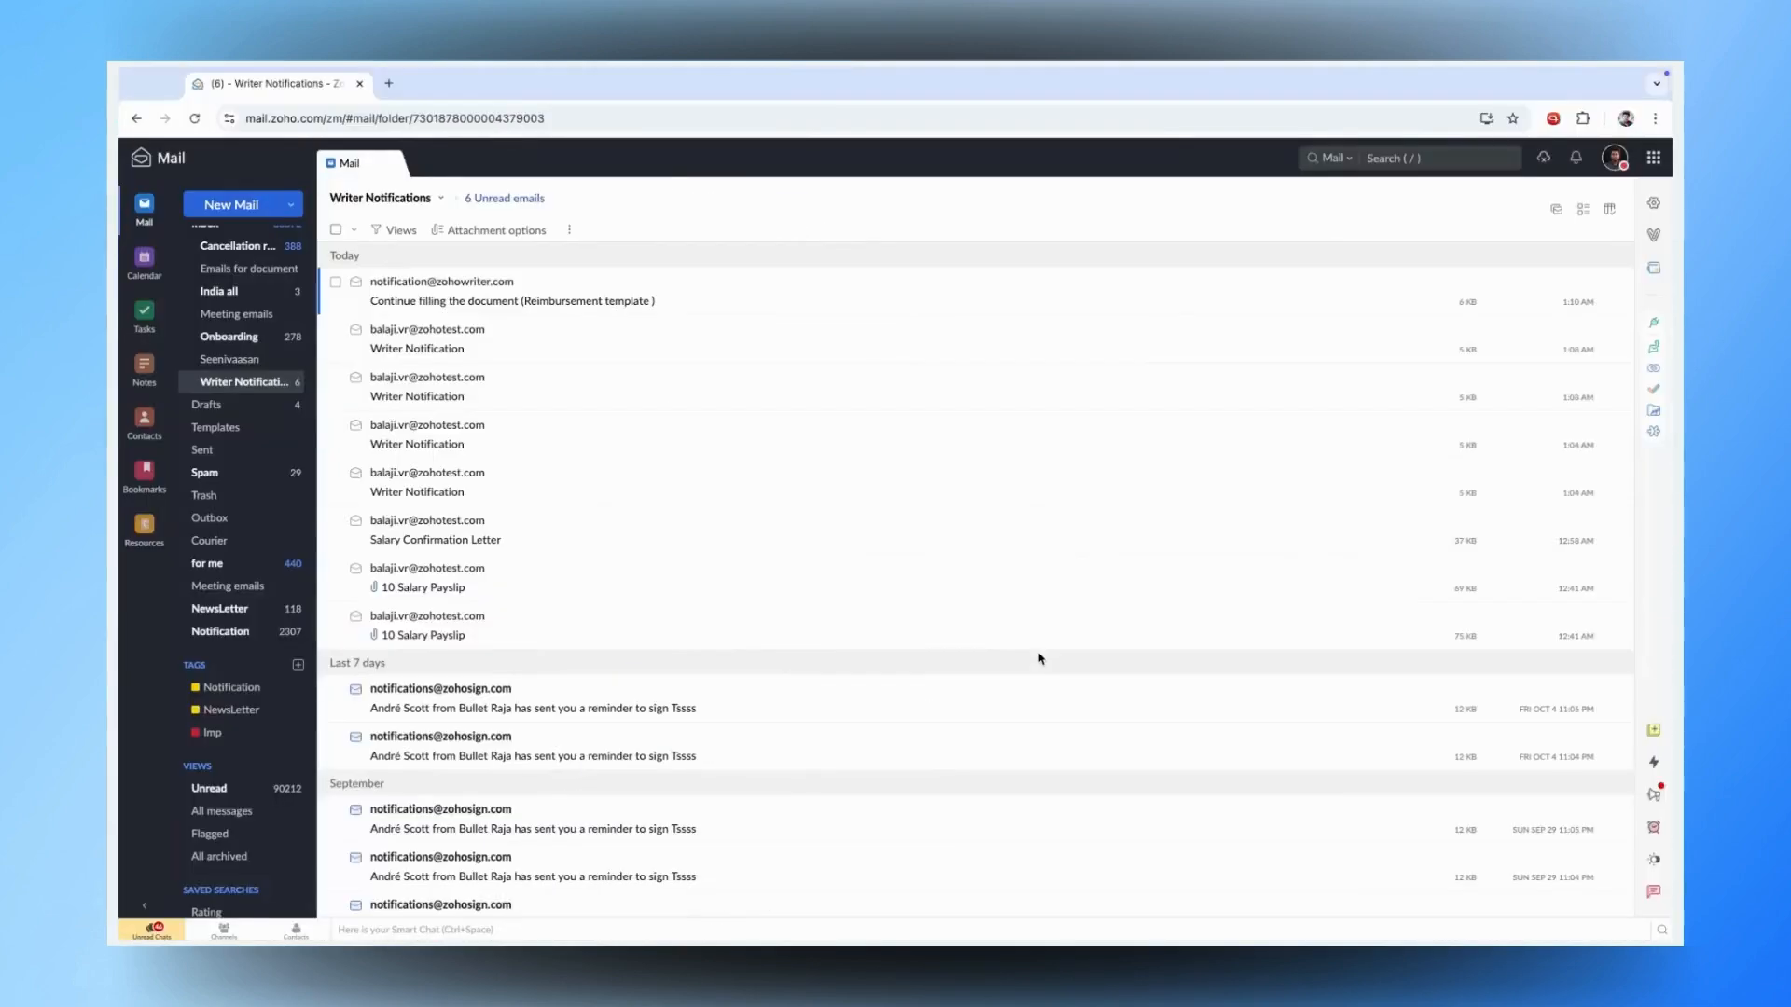
- Switch to the Zoho Show presentation and advance to the Amount in Words slide
key("ctrl+Left")
key("ctrl+Left")
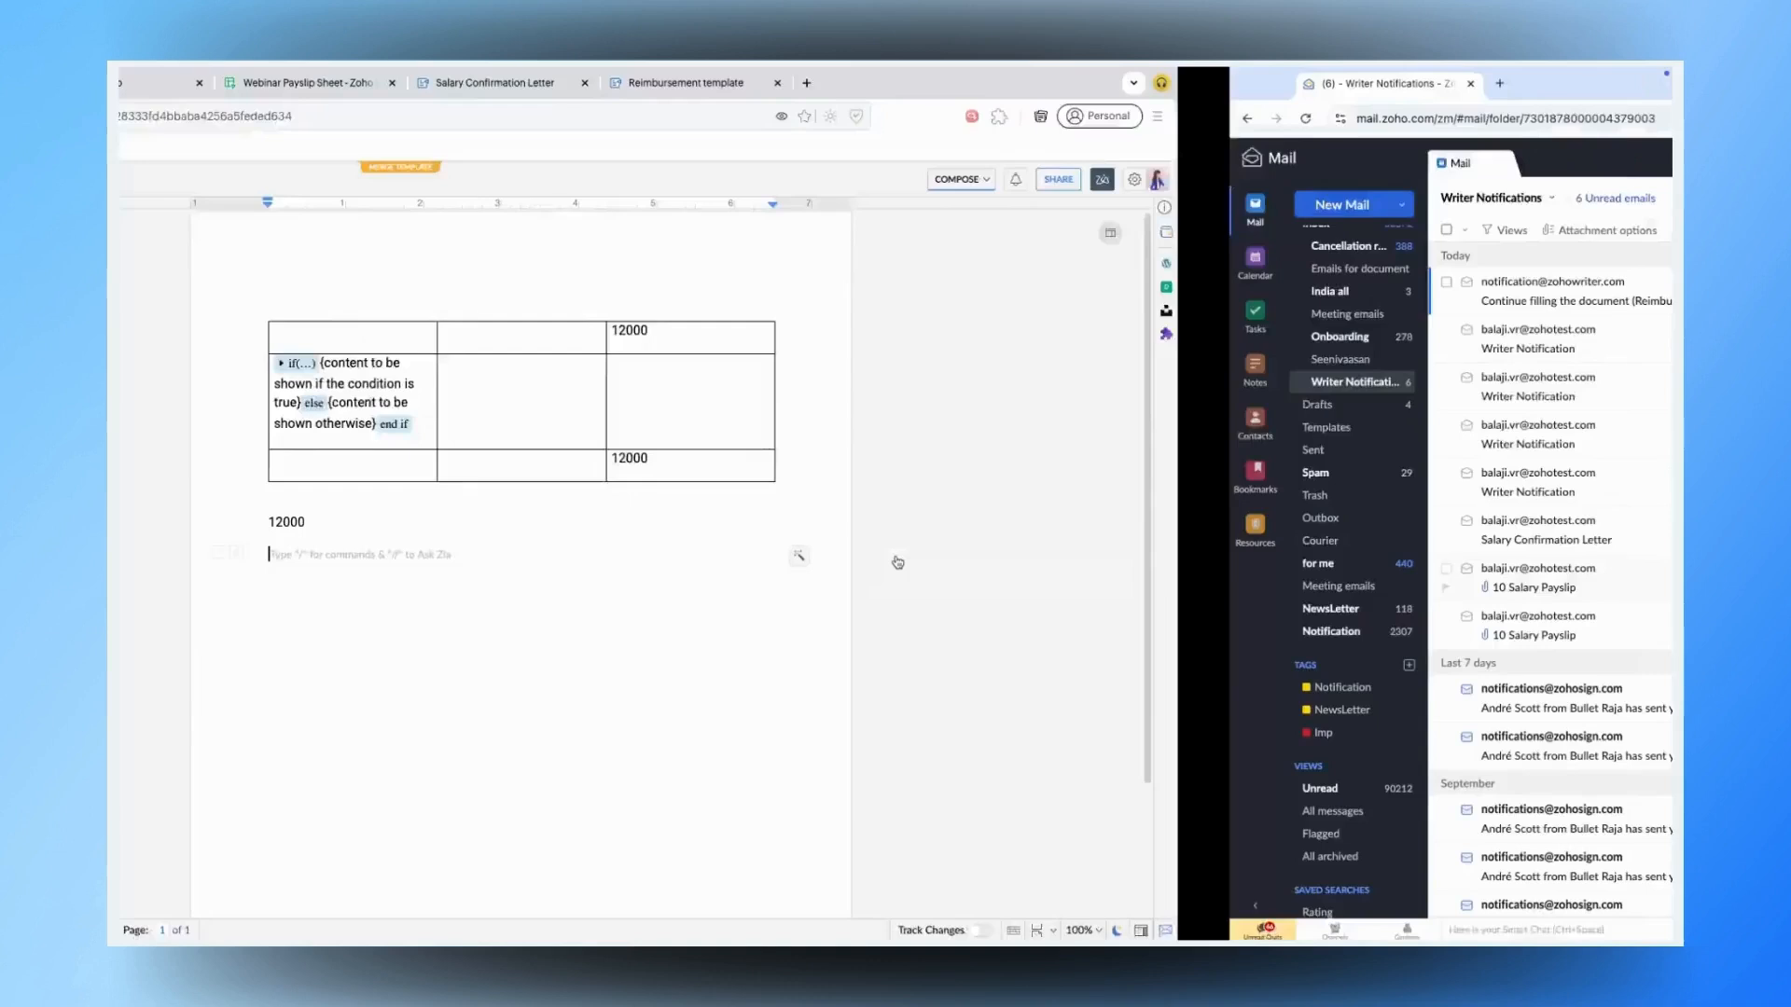
key("Right")
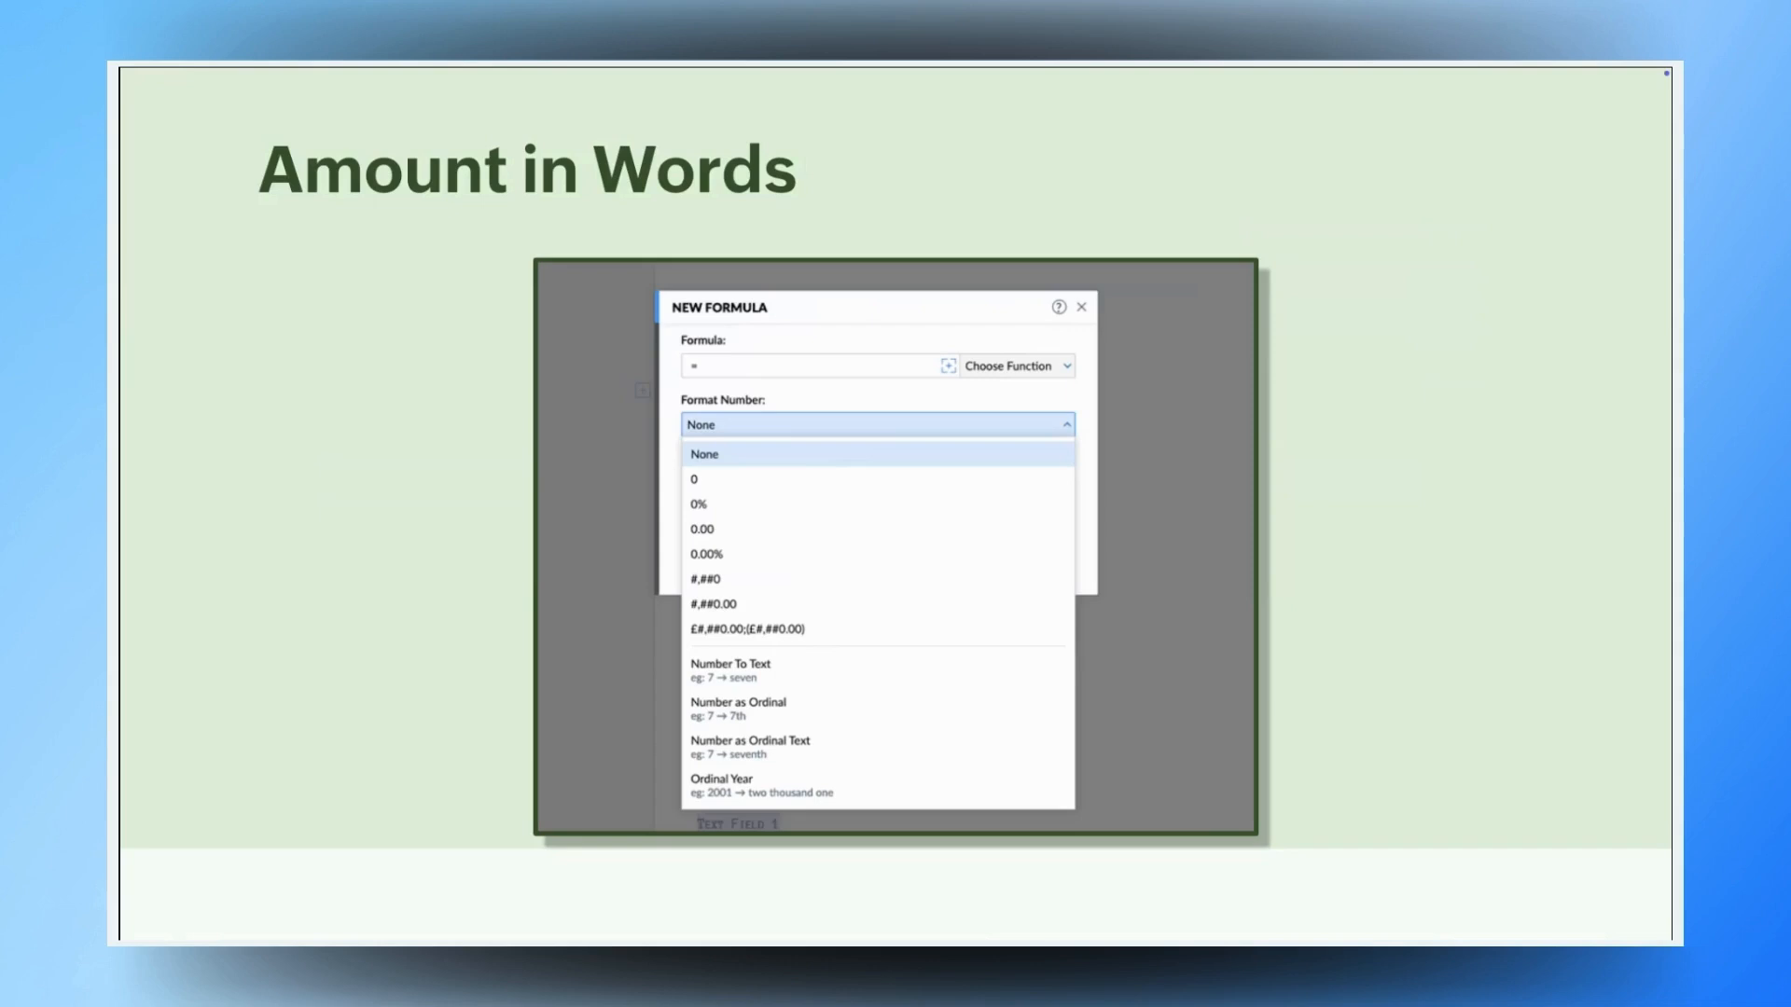
- Return to the Writer template and select the 12000 formula below the table
key("ctrl+Left")
key("ctrl+Right")
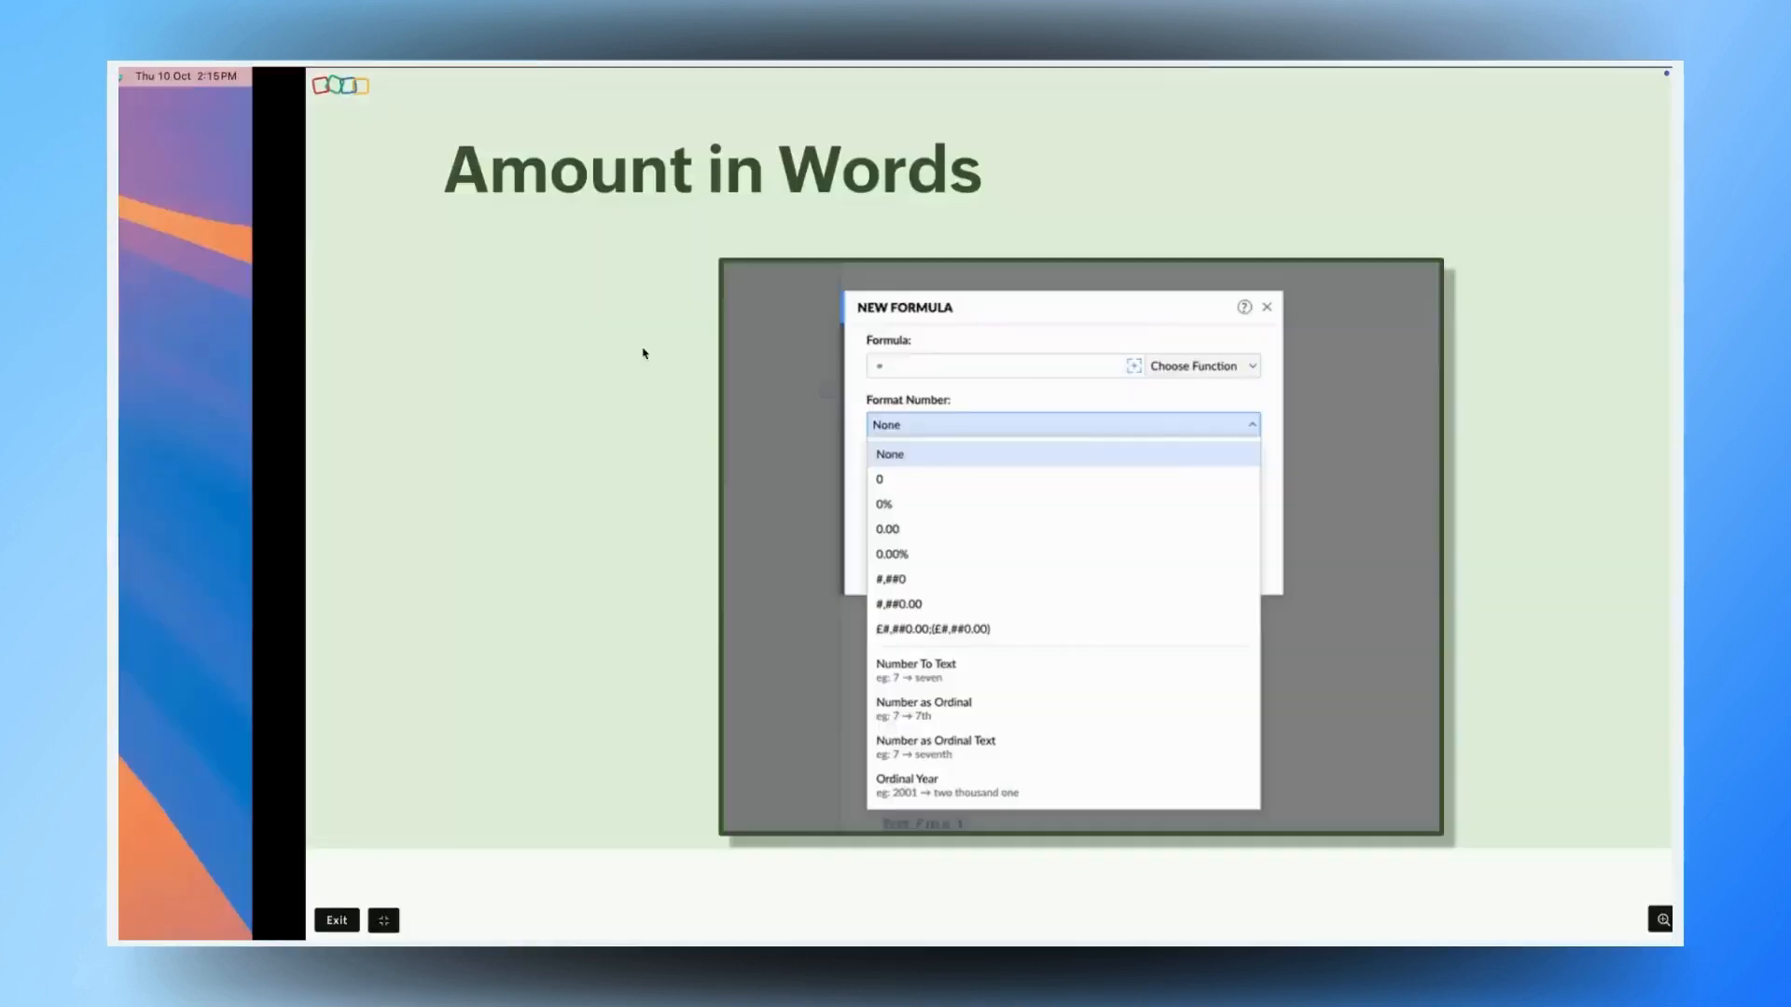
key("ctrl+Right")
left_click(784, 523)
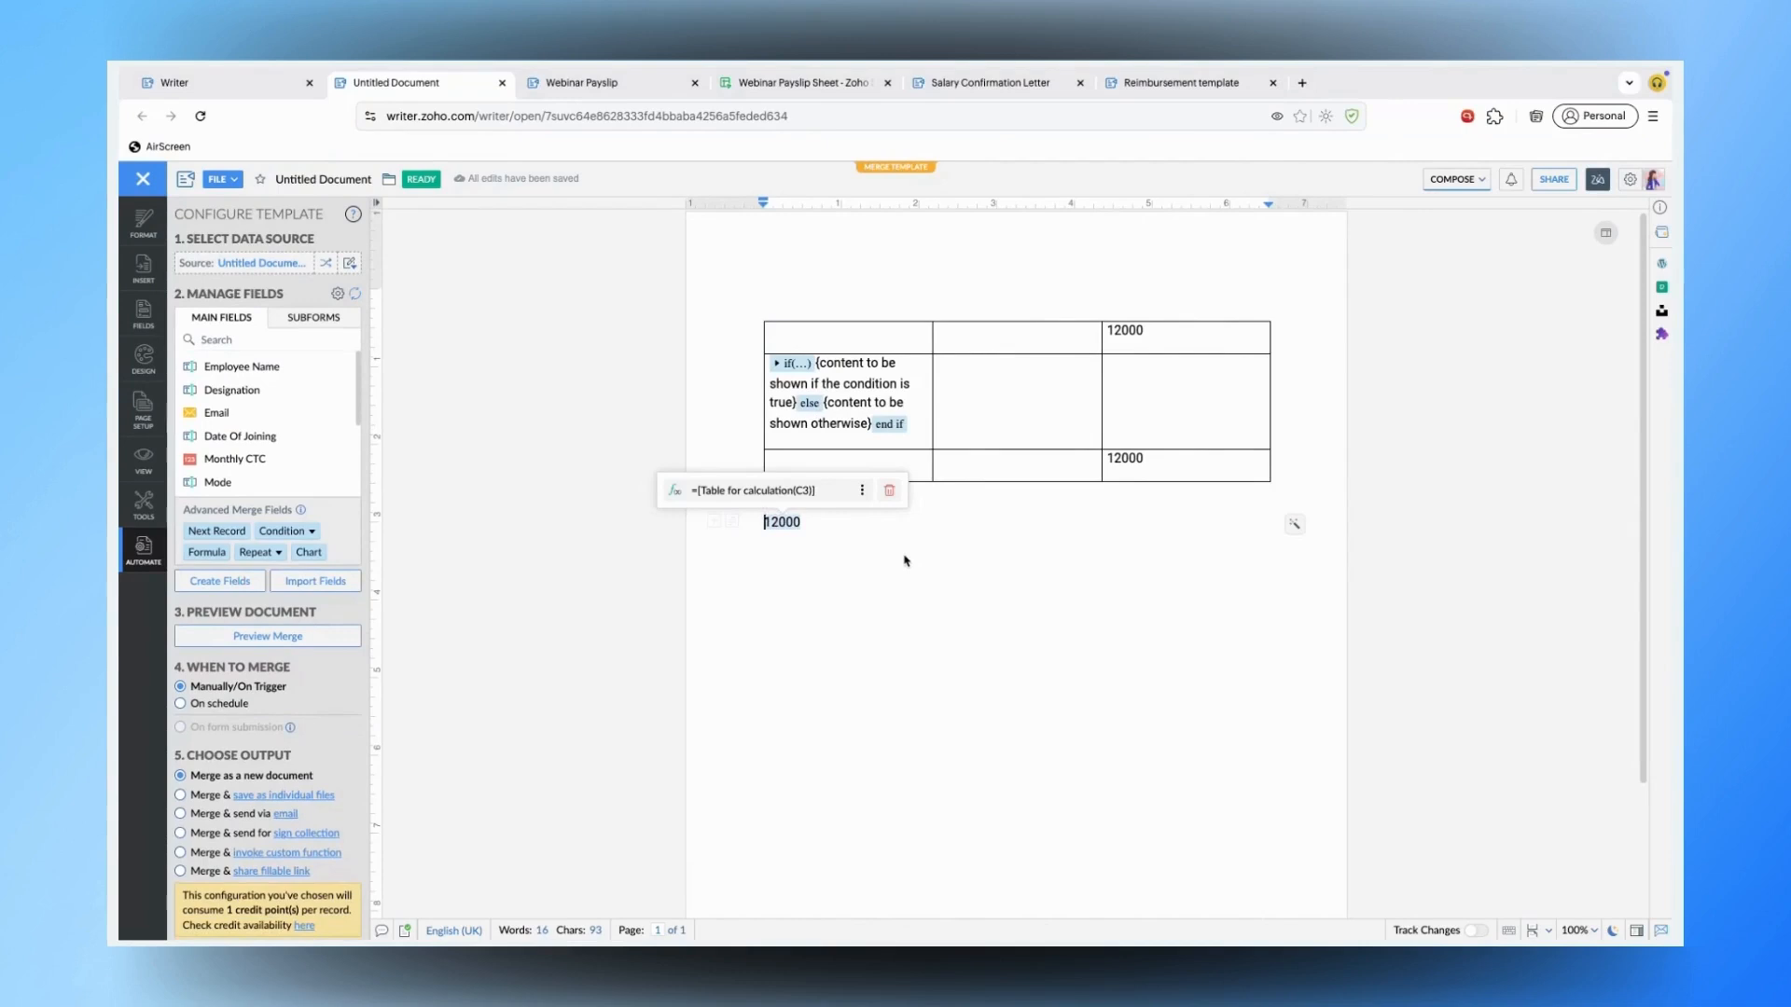
- Change the formula's number format to Number To Text so it reads 'twelve thousand'
left_click(863, 491)
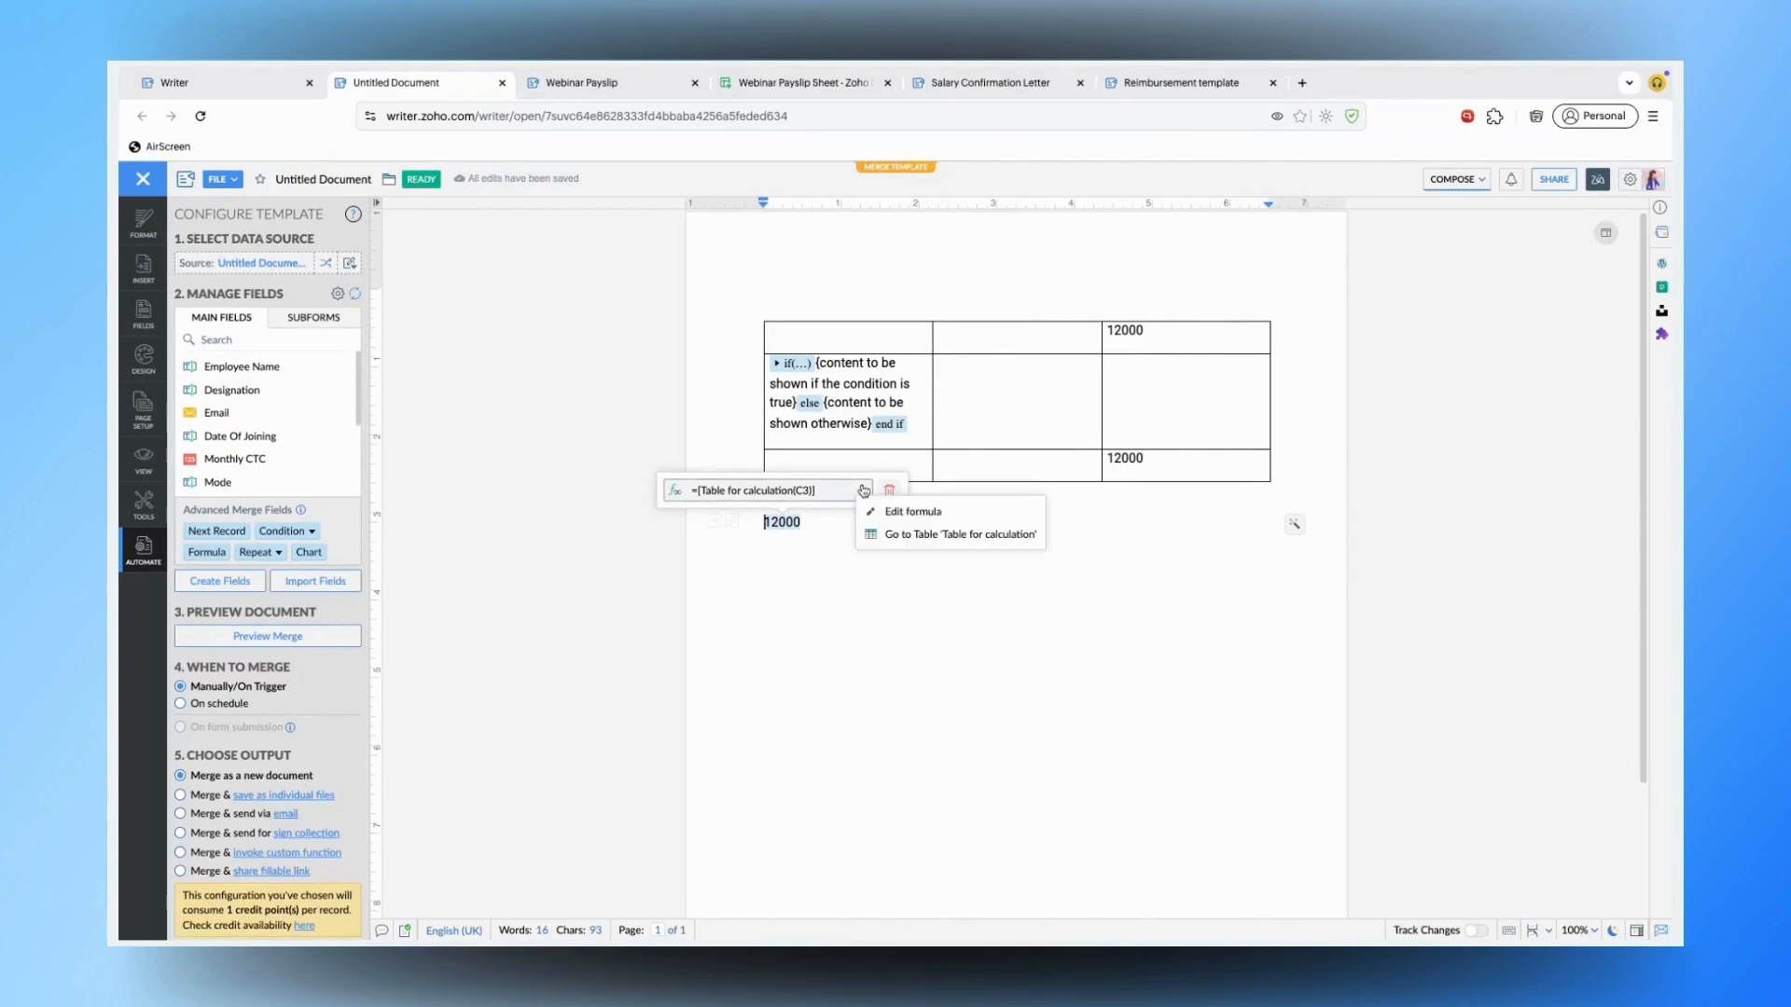
left_click(905, 511)
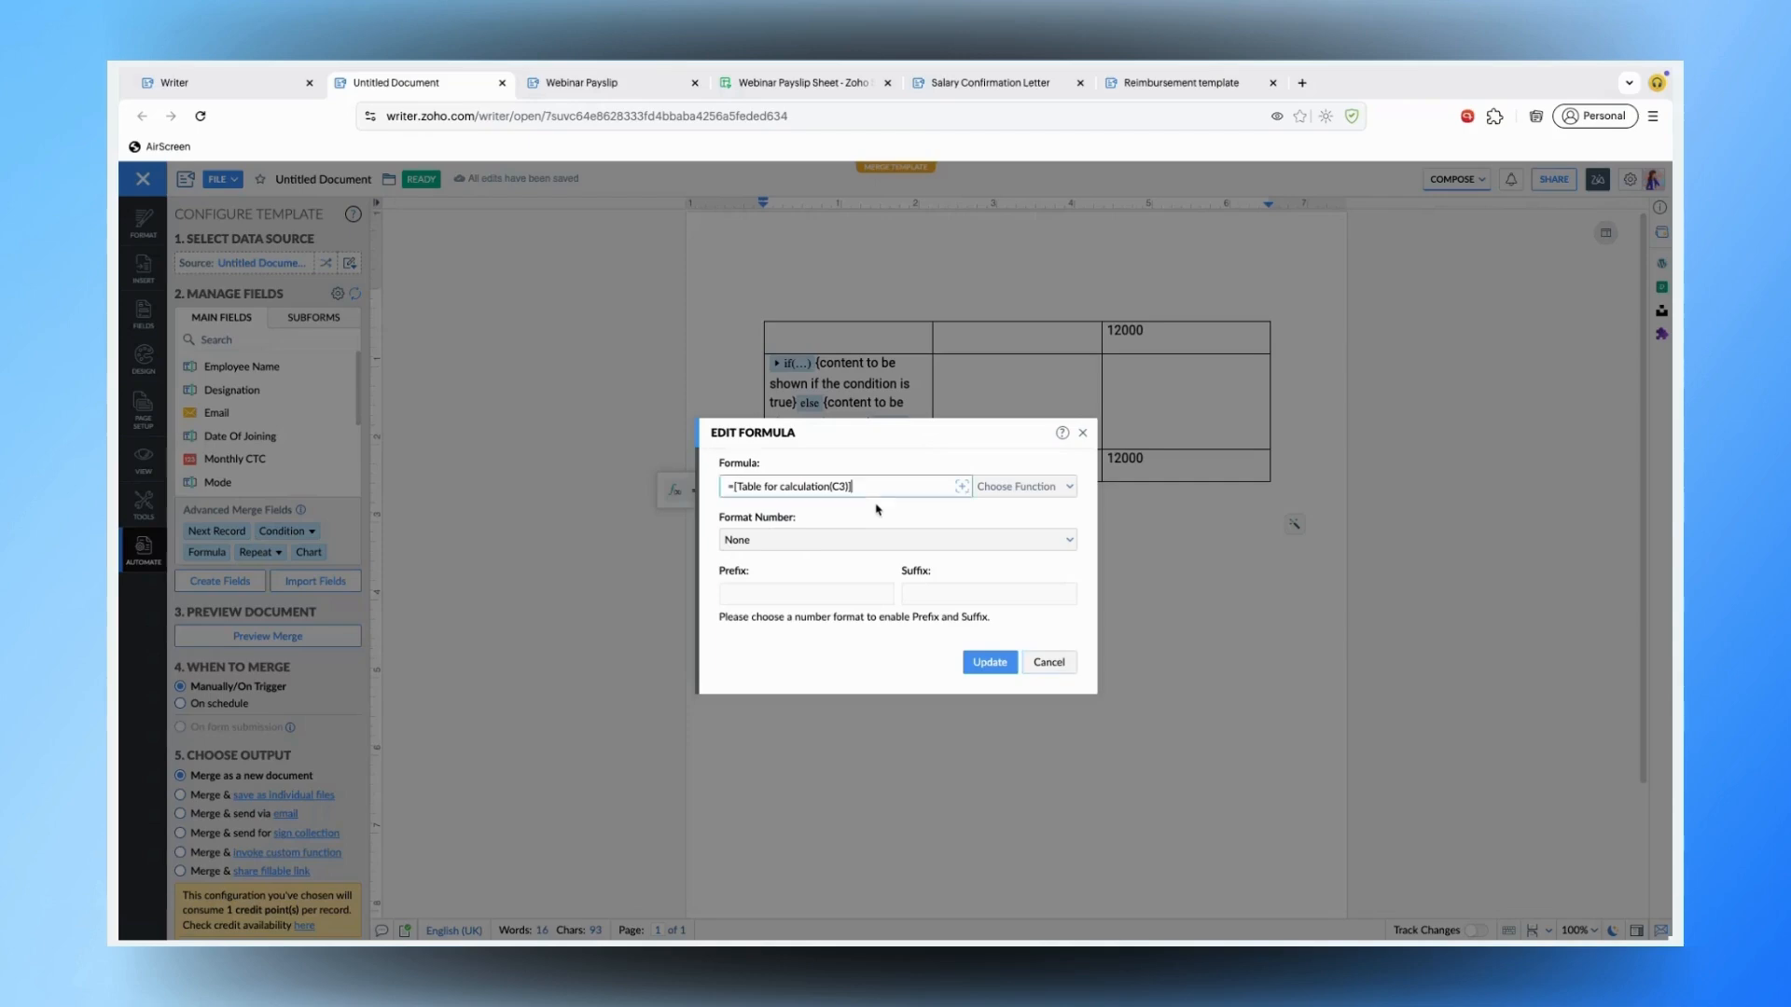
left_click(809, 541)
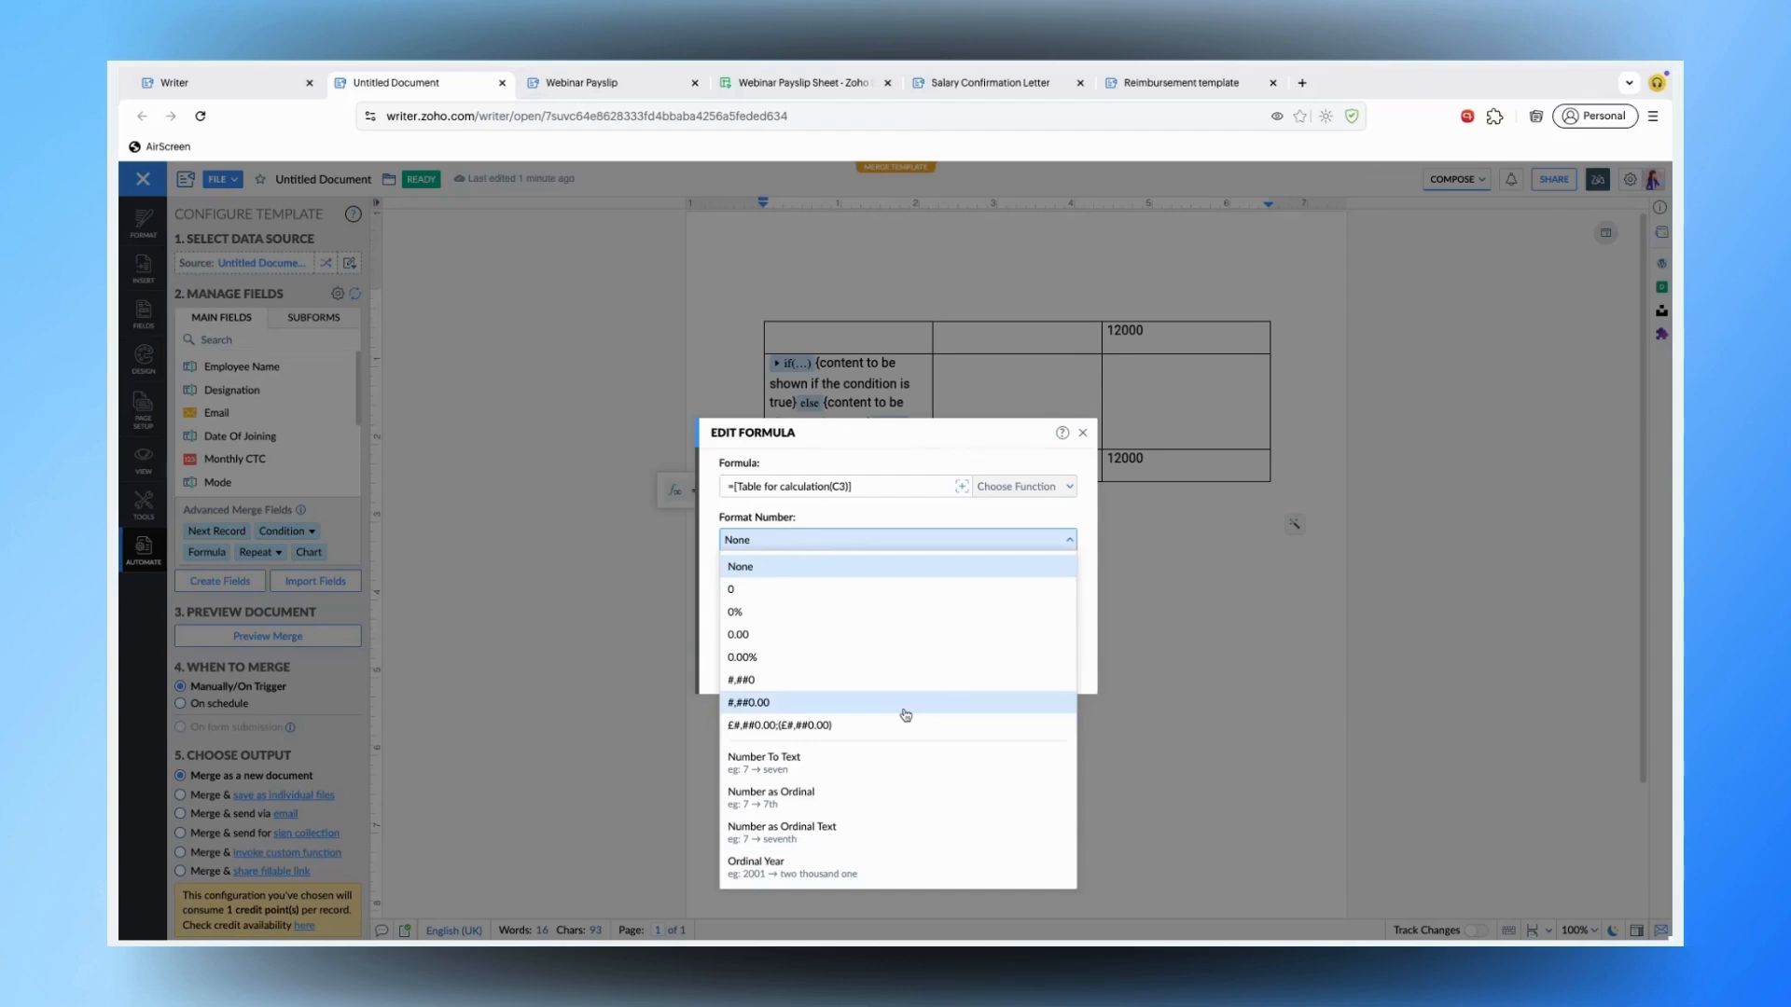
left_click(904, 772)
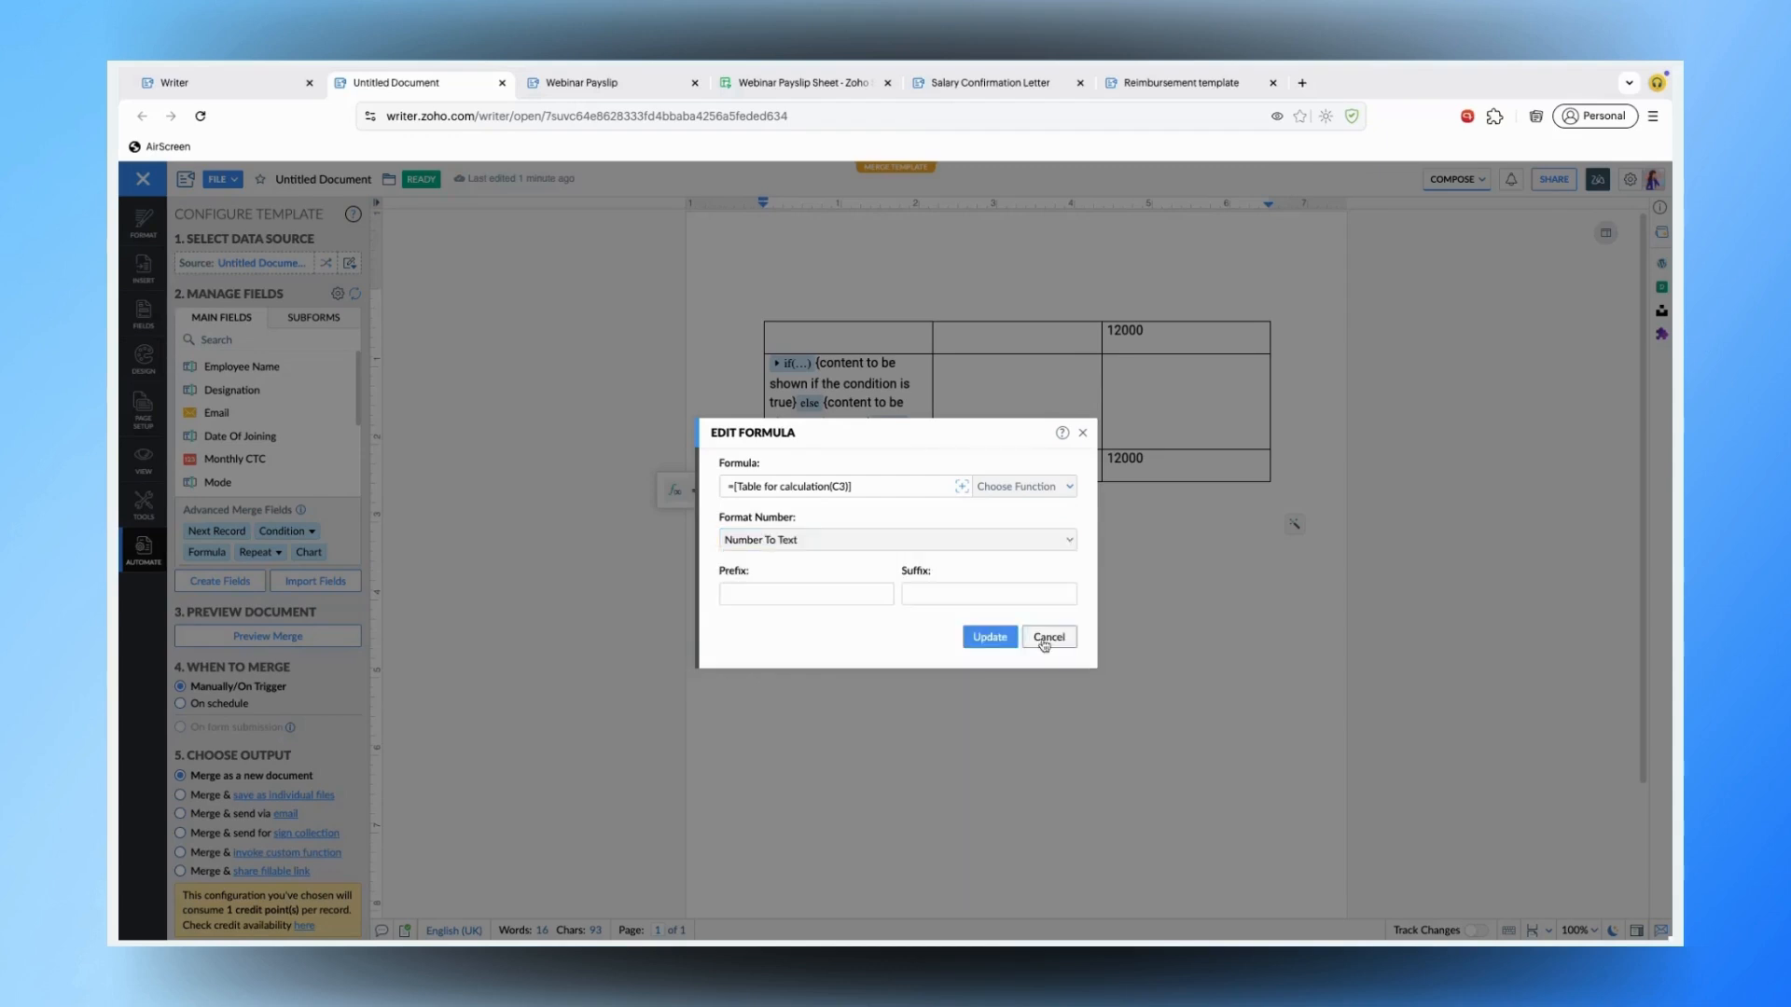
left_click(987, 638)
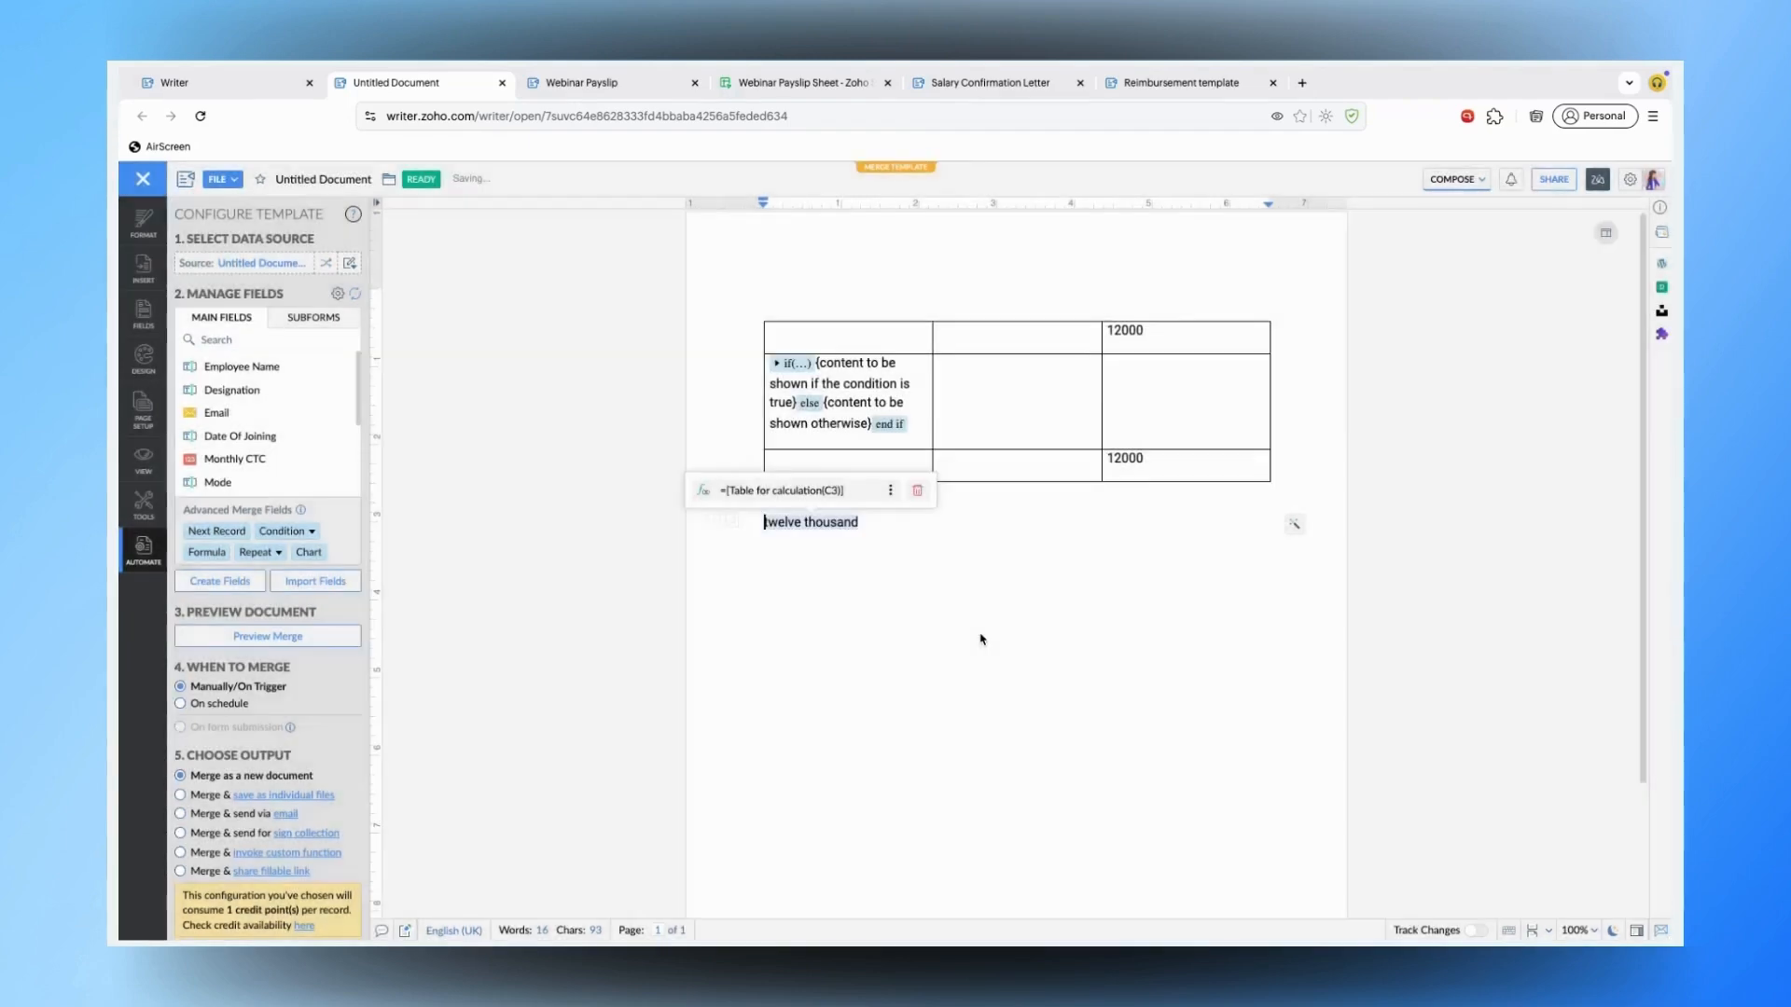
left_click(979, 638)
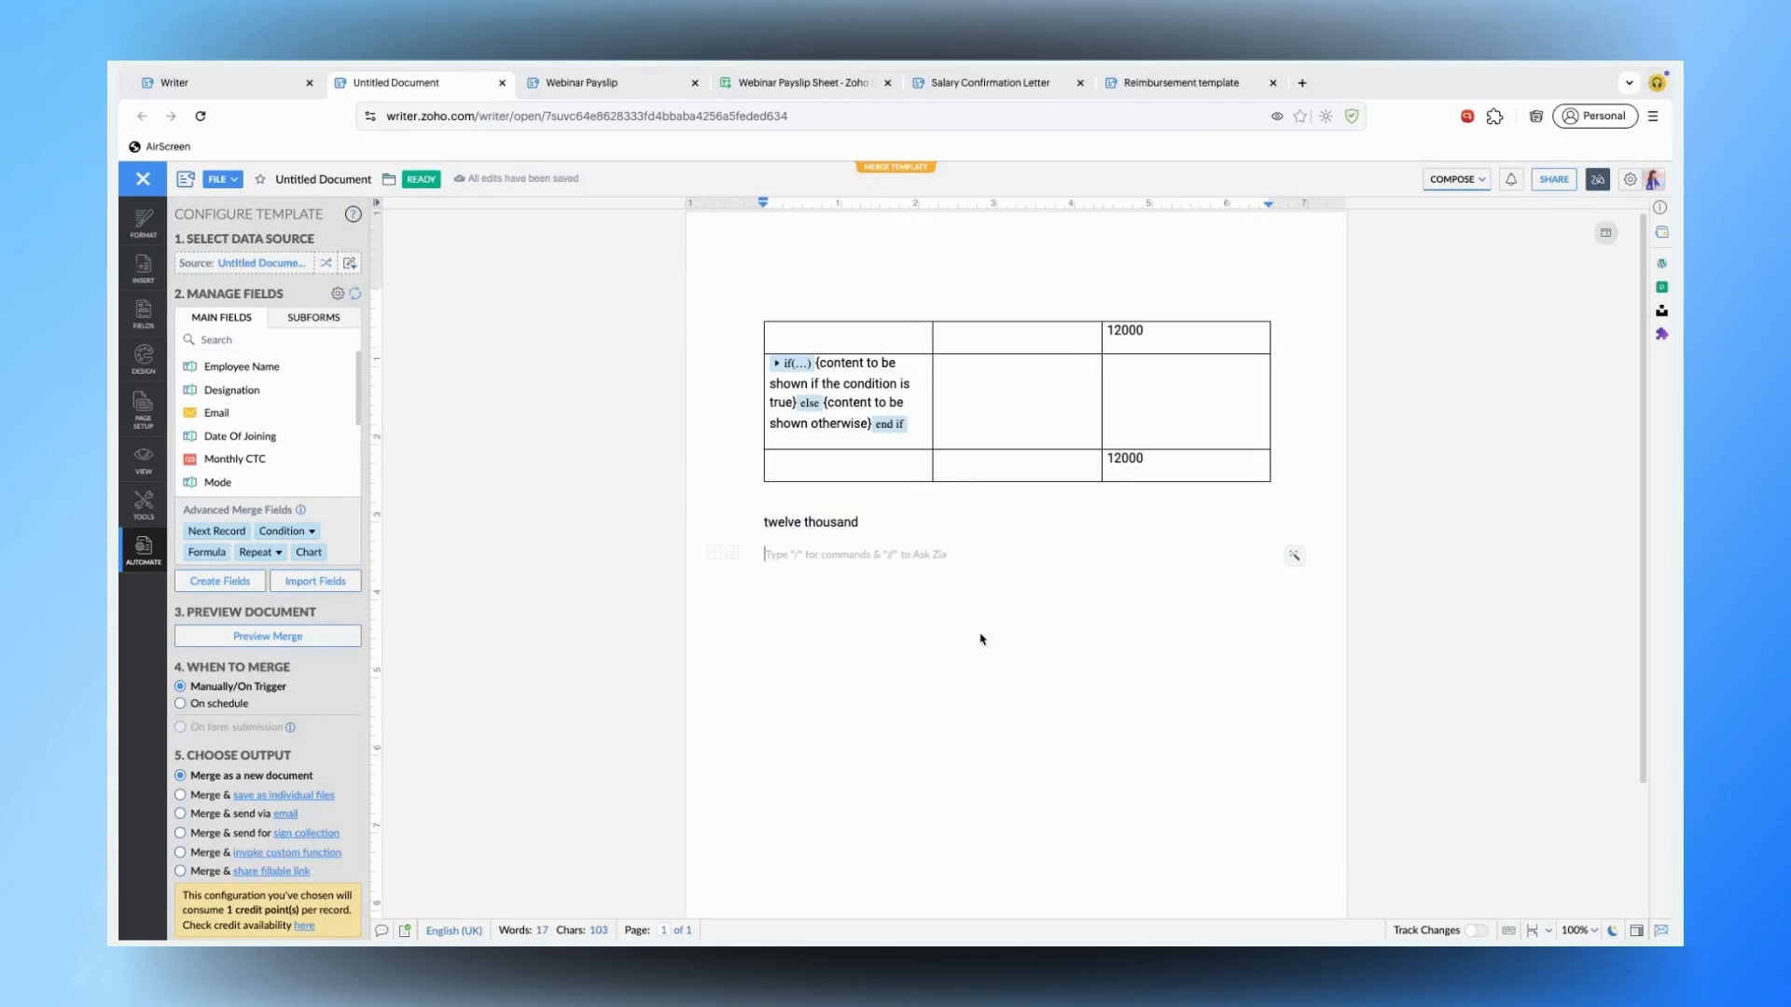
triple_click(841, 522)
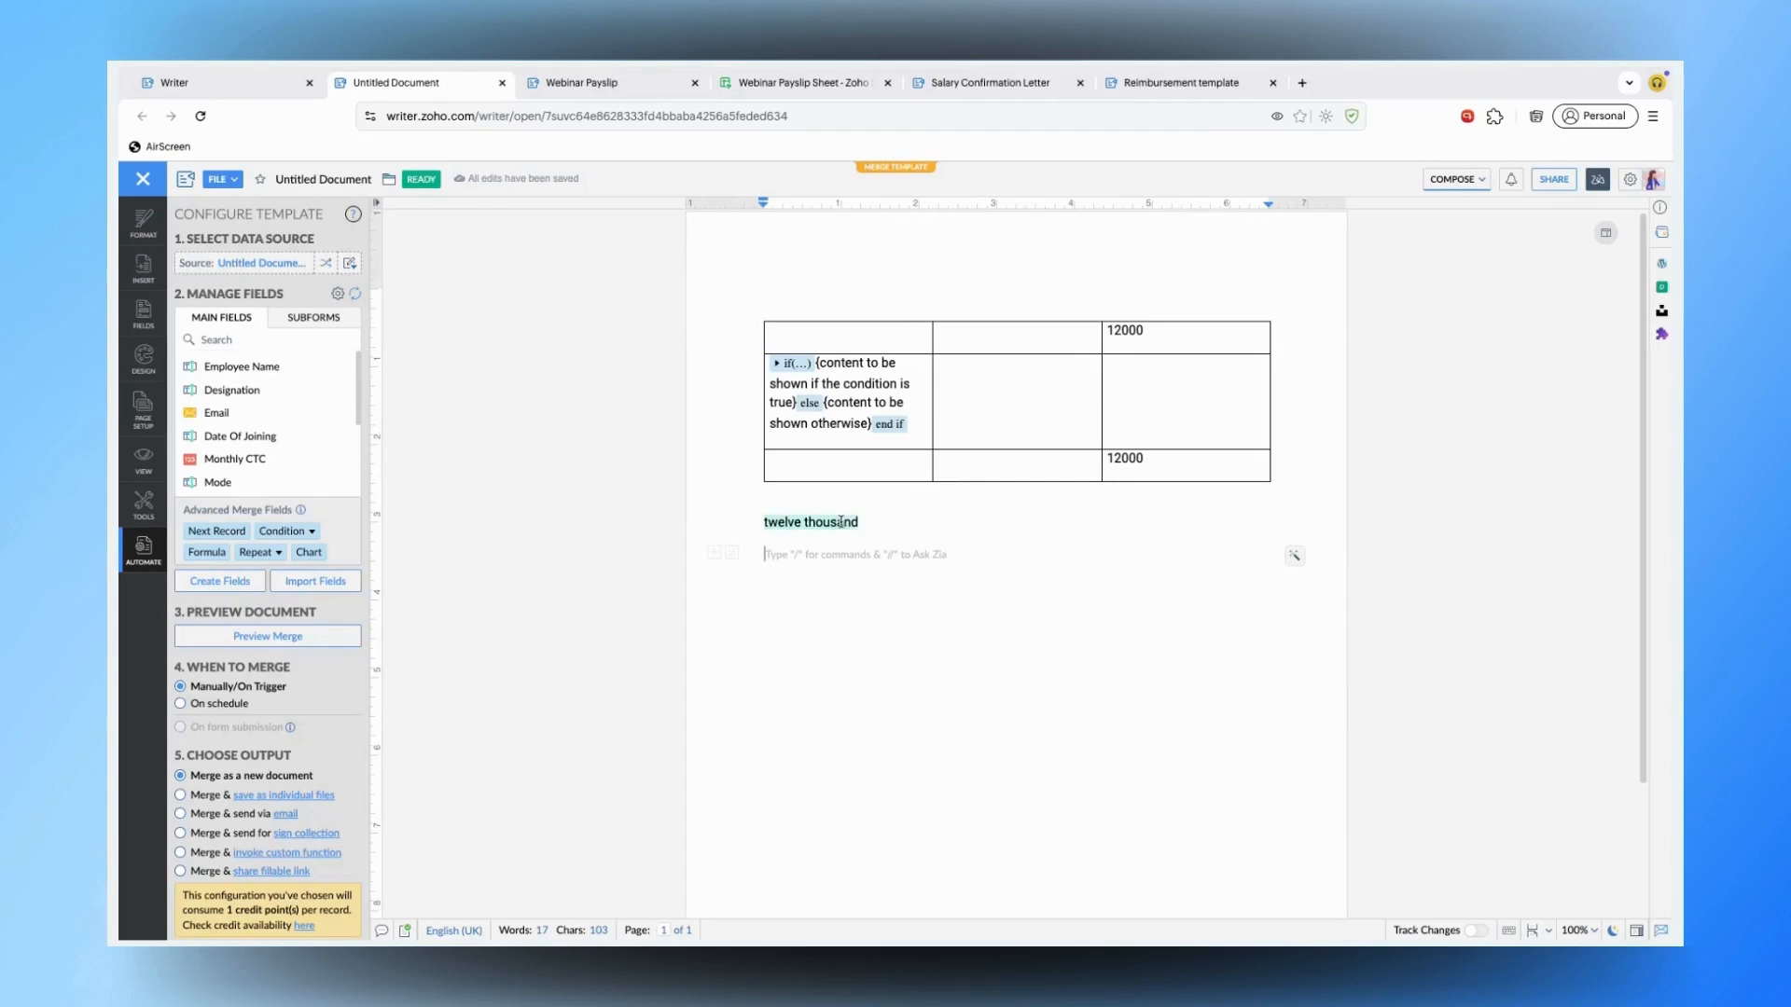
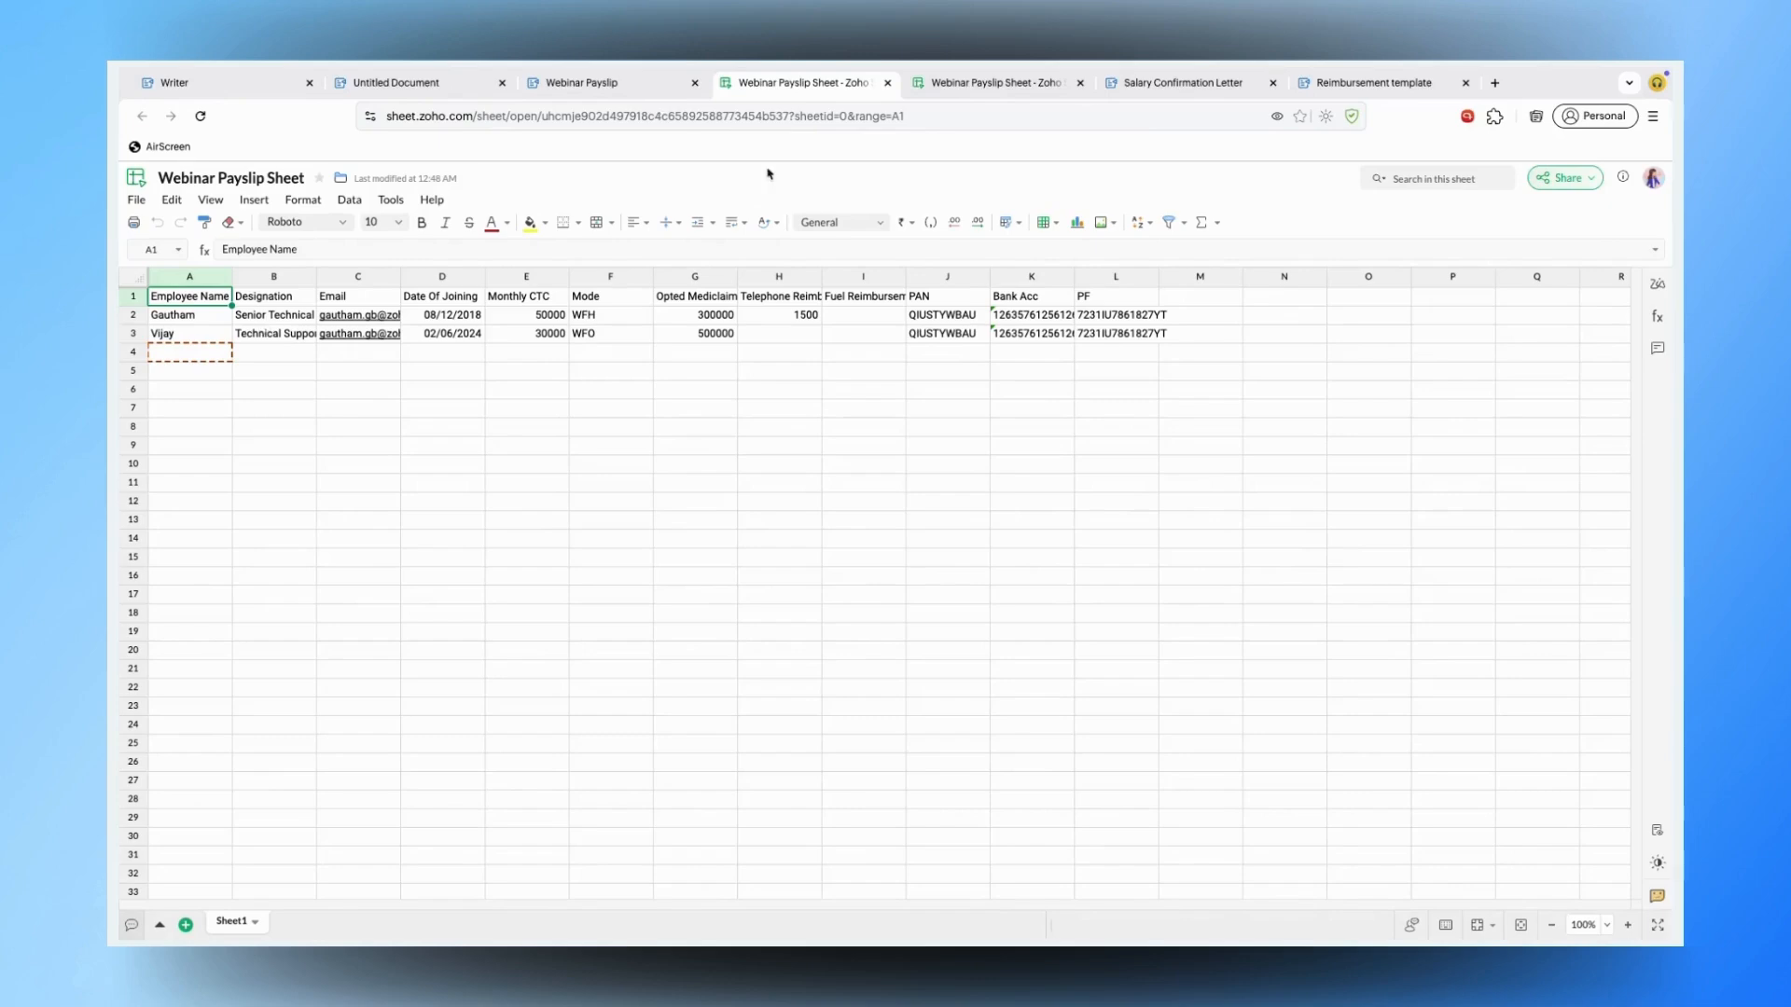
- Glance over the Webinar Payslip's summary row, then enter the Untitled Document's calculation table
left_click(608, 82)
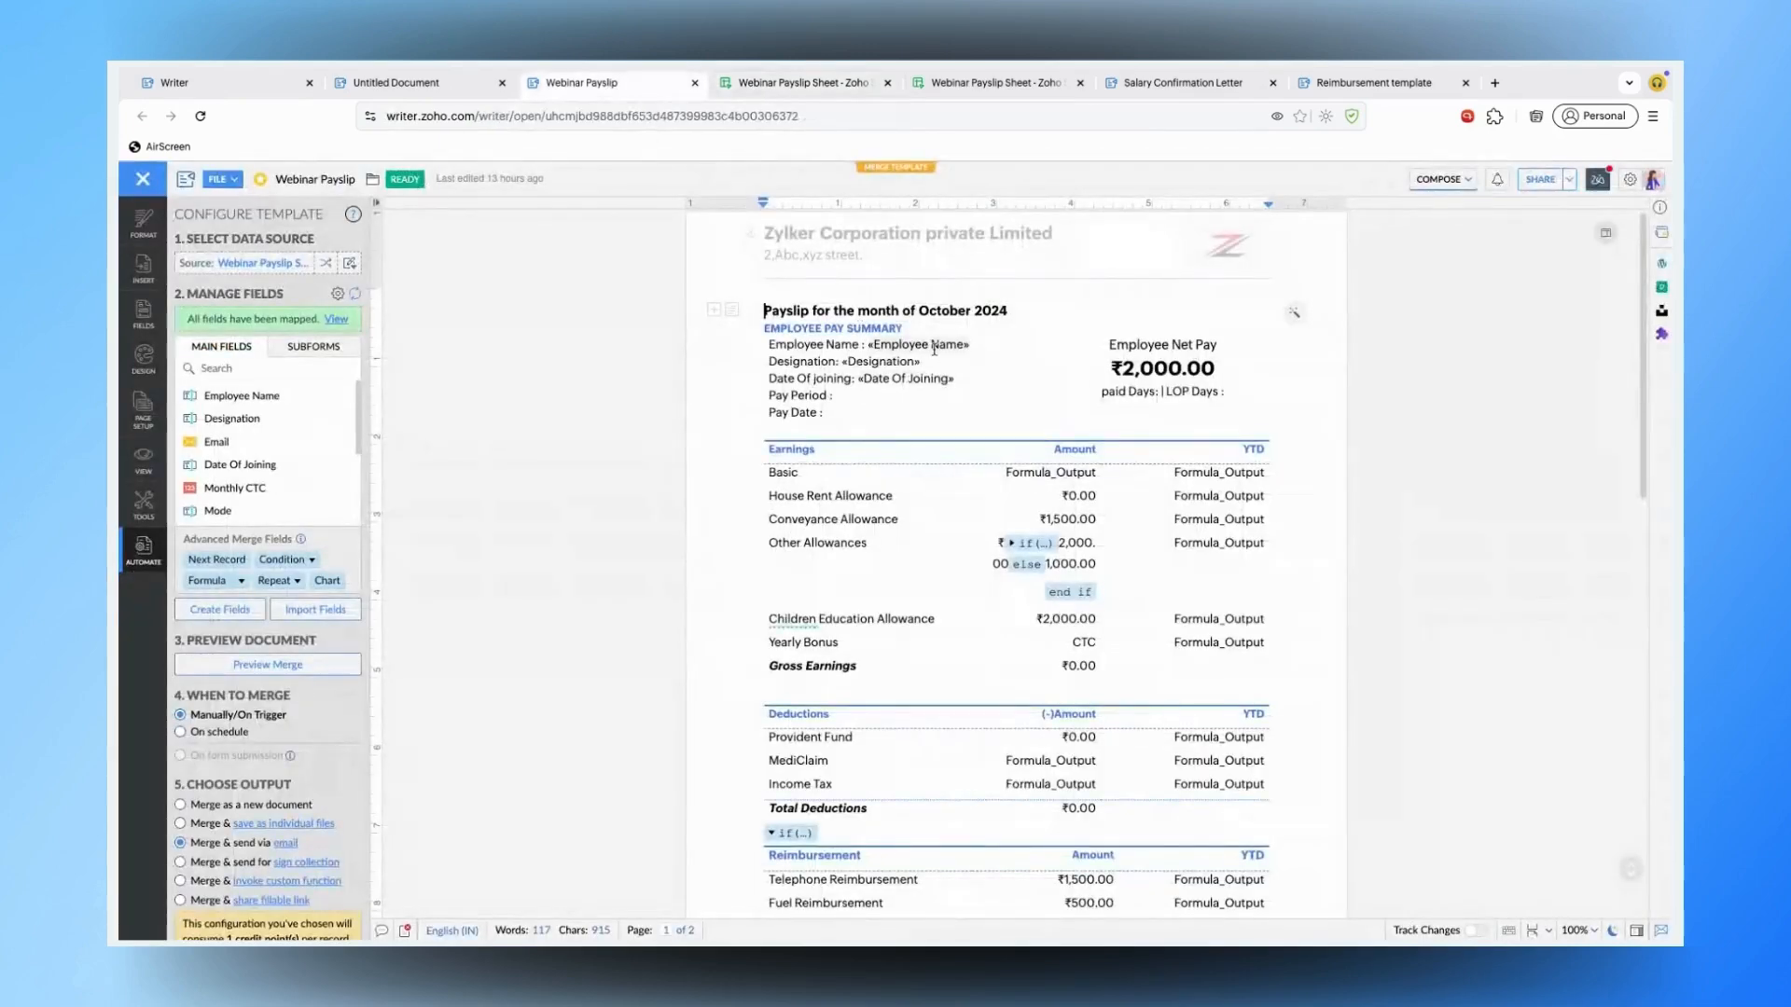
left_click(933, 346)
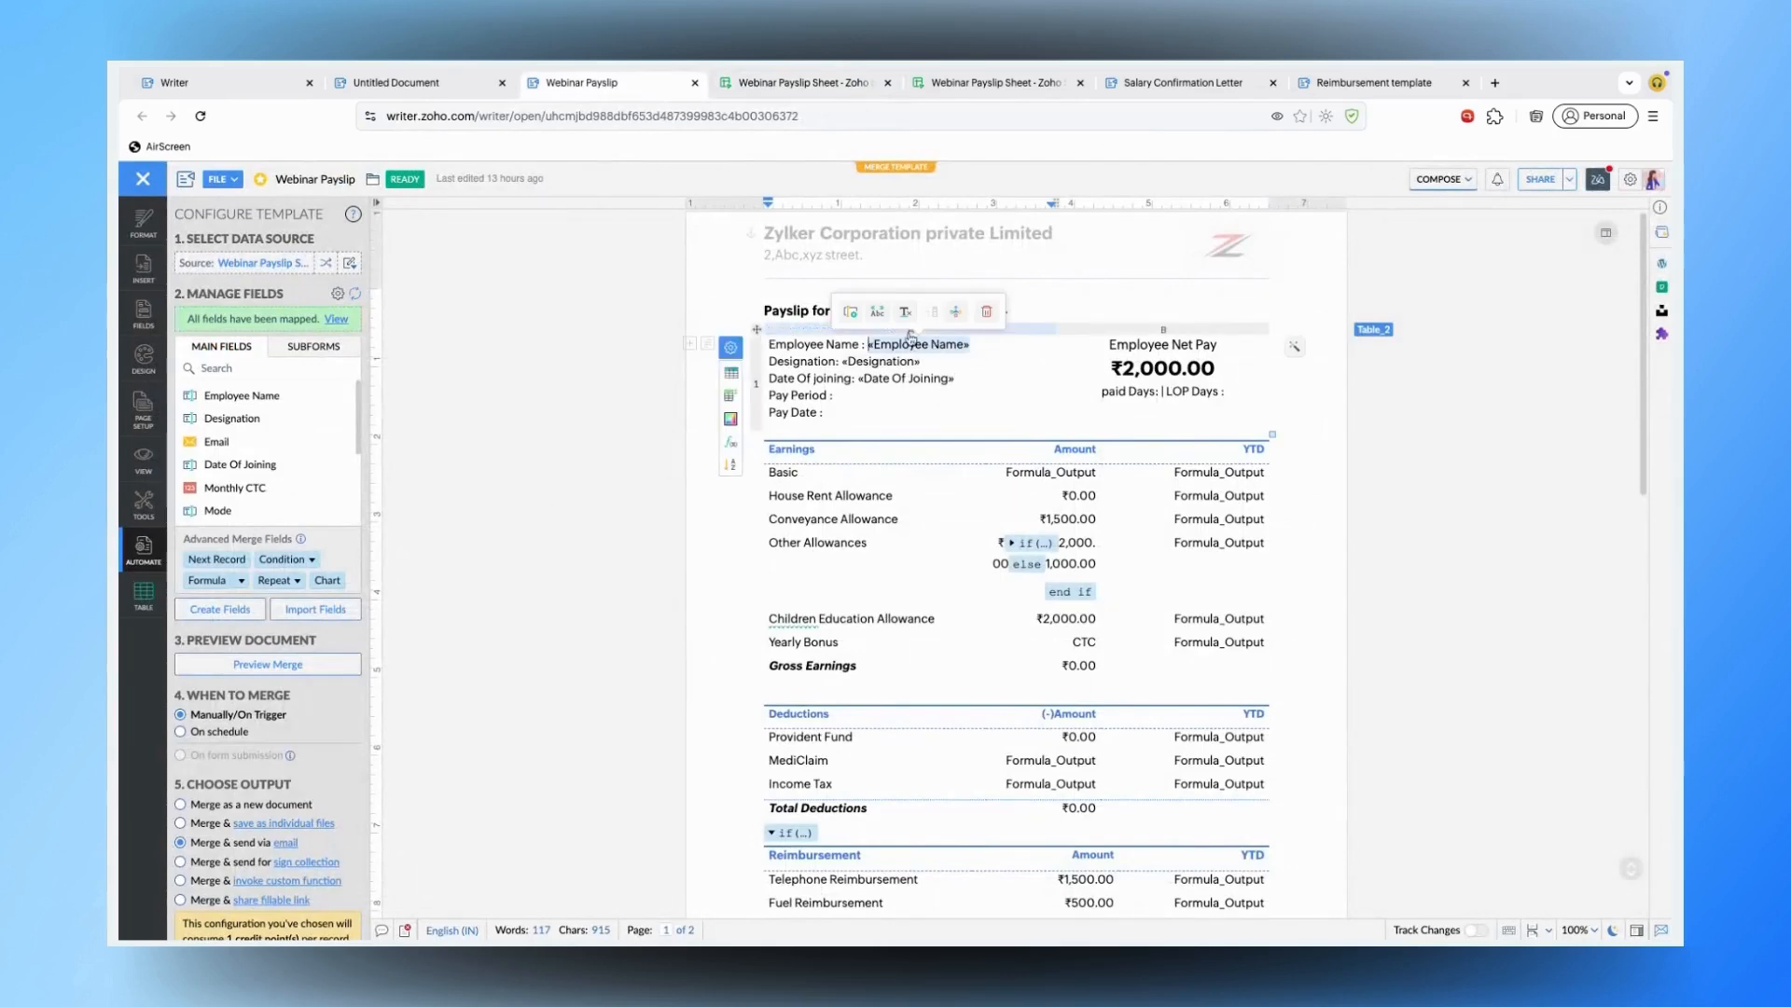
left_click(770, 353)
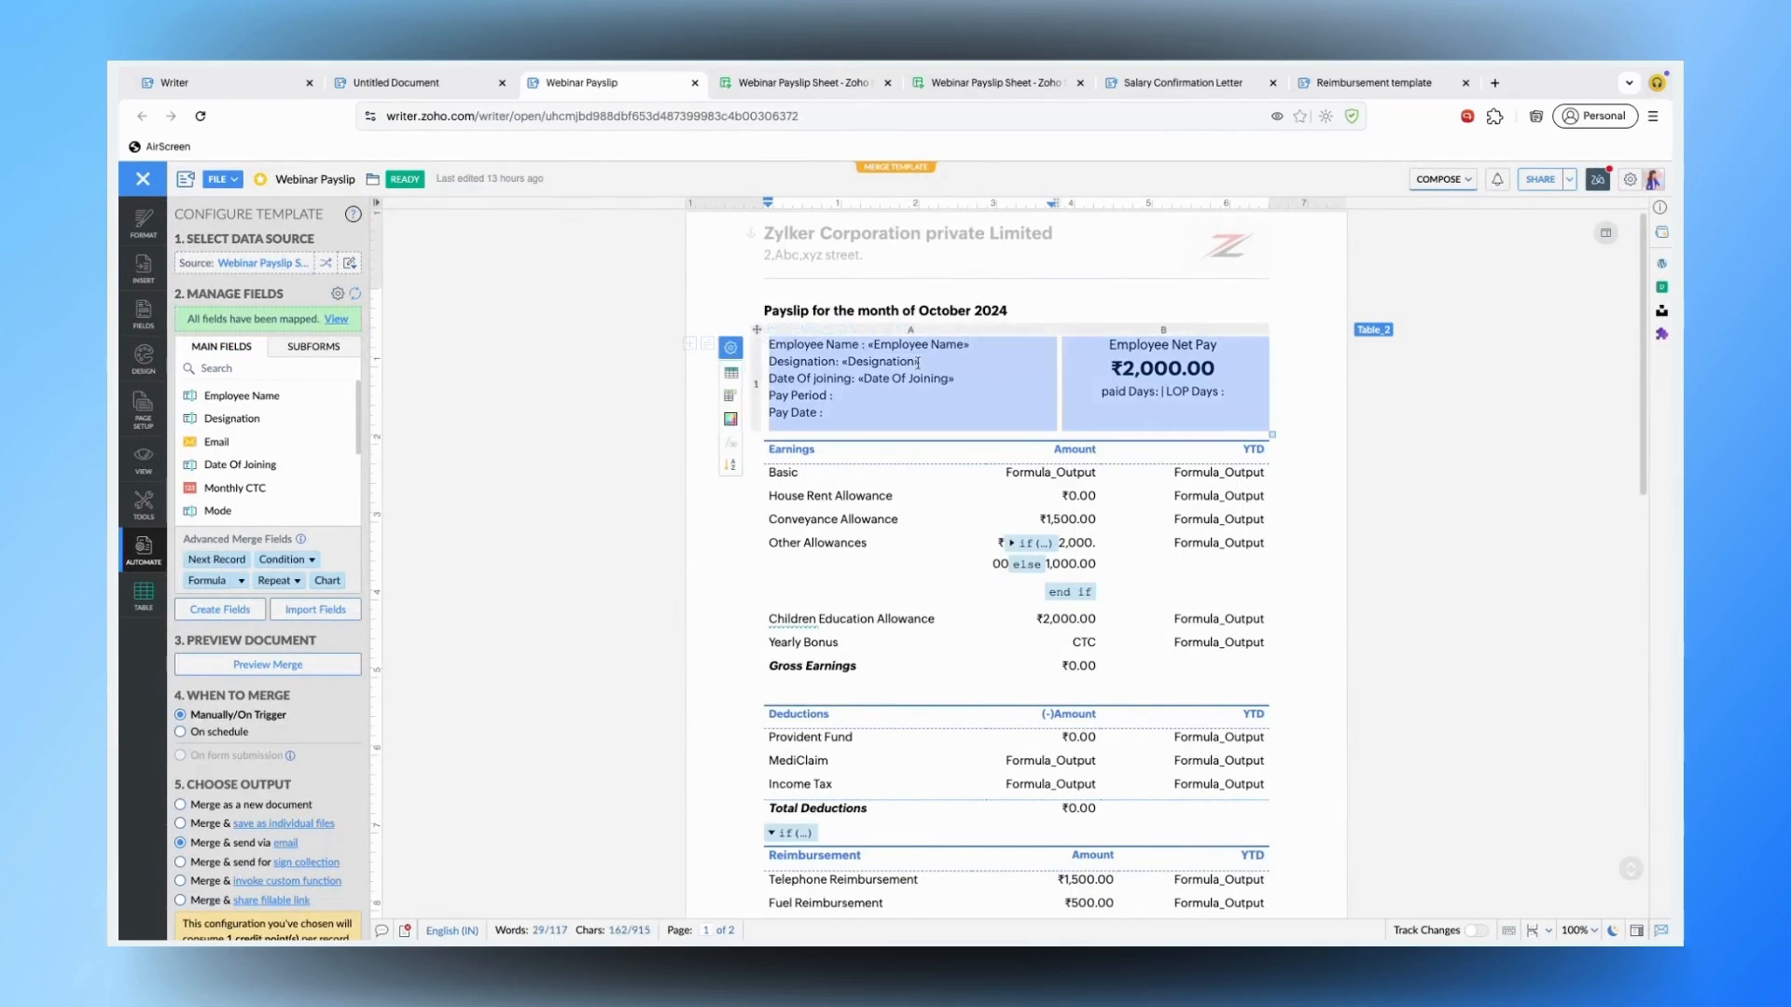
left_click(457, 82)
left_click(972, 408)
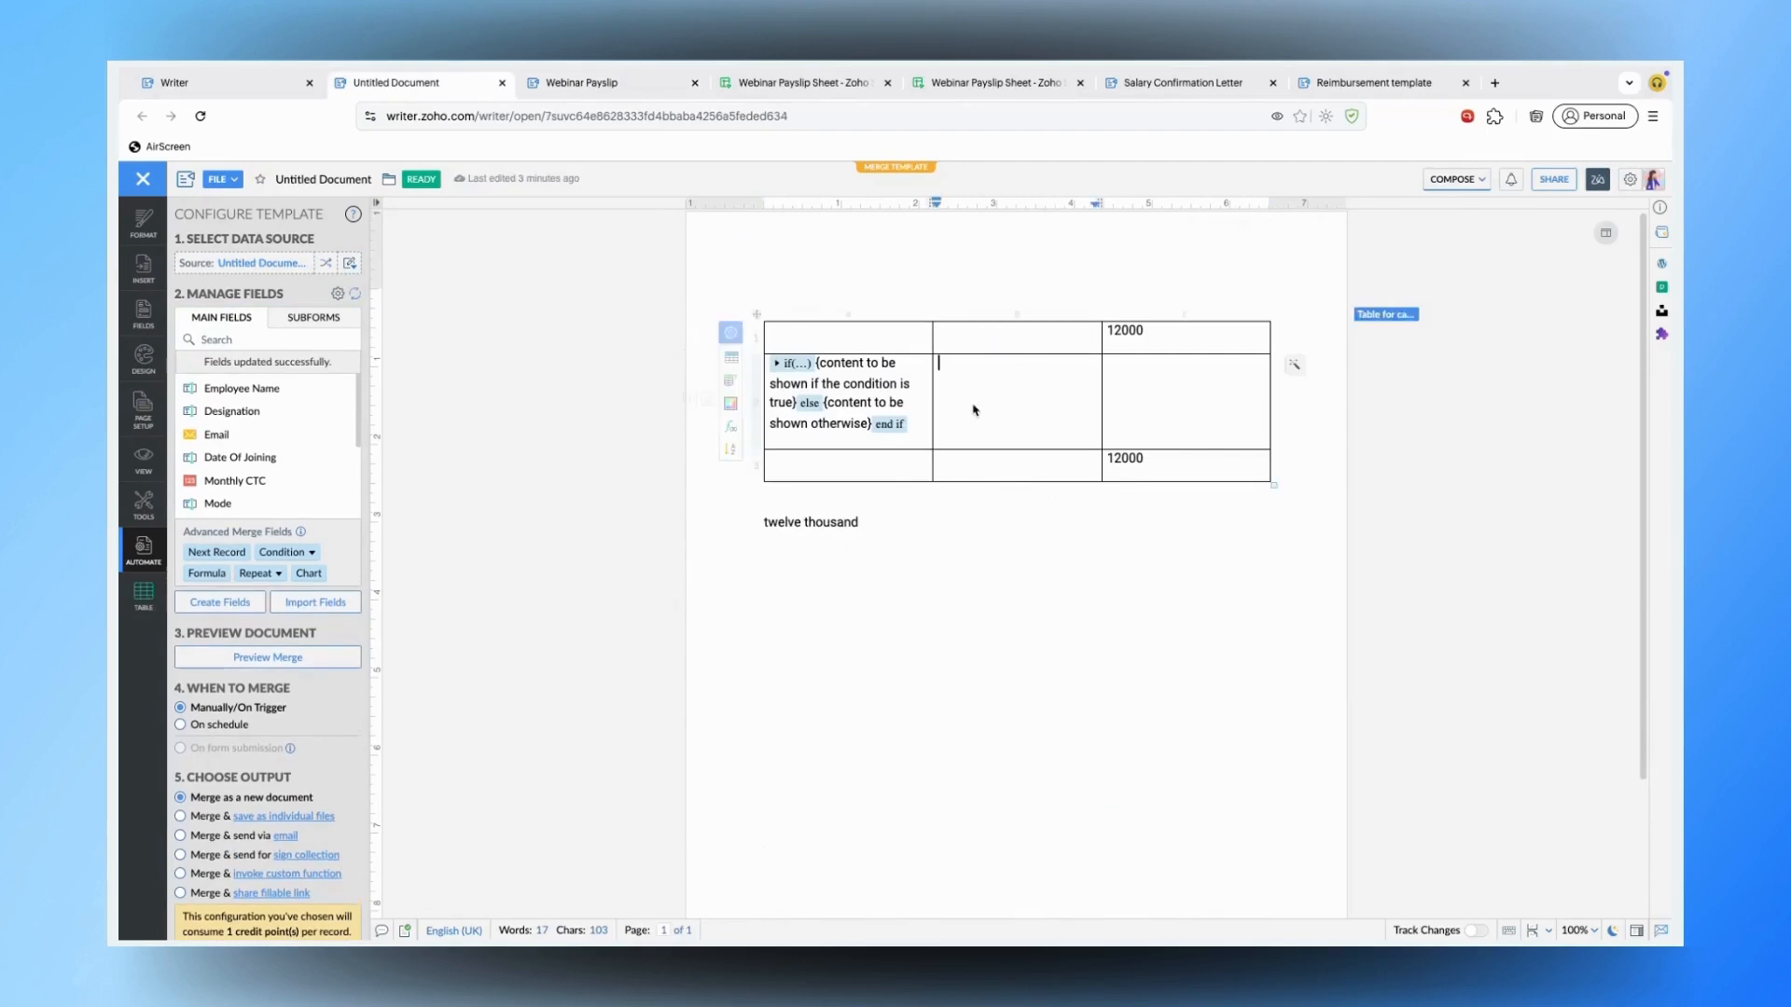
- Set the whole calculation table to No Border under Design > Borders and Shading
left_click(732, 333)
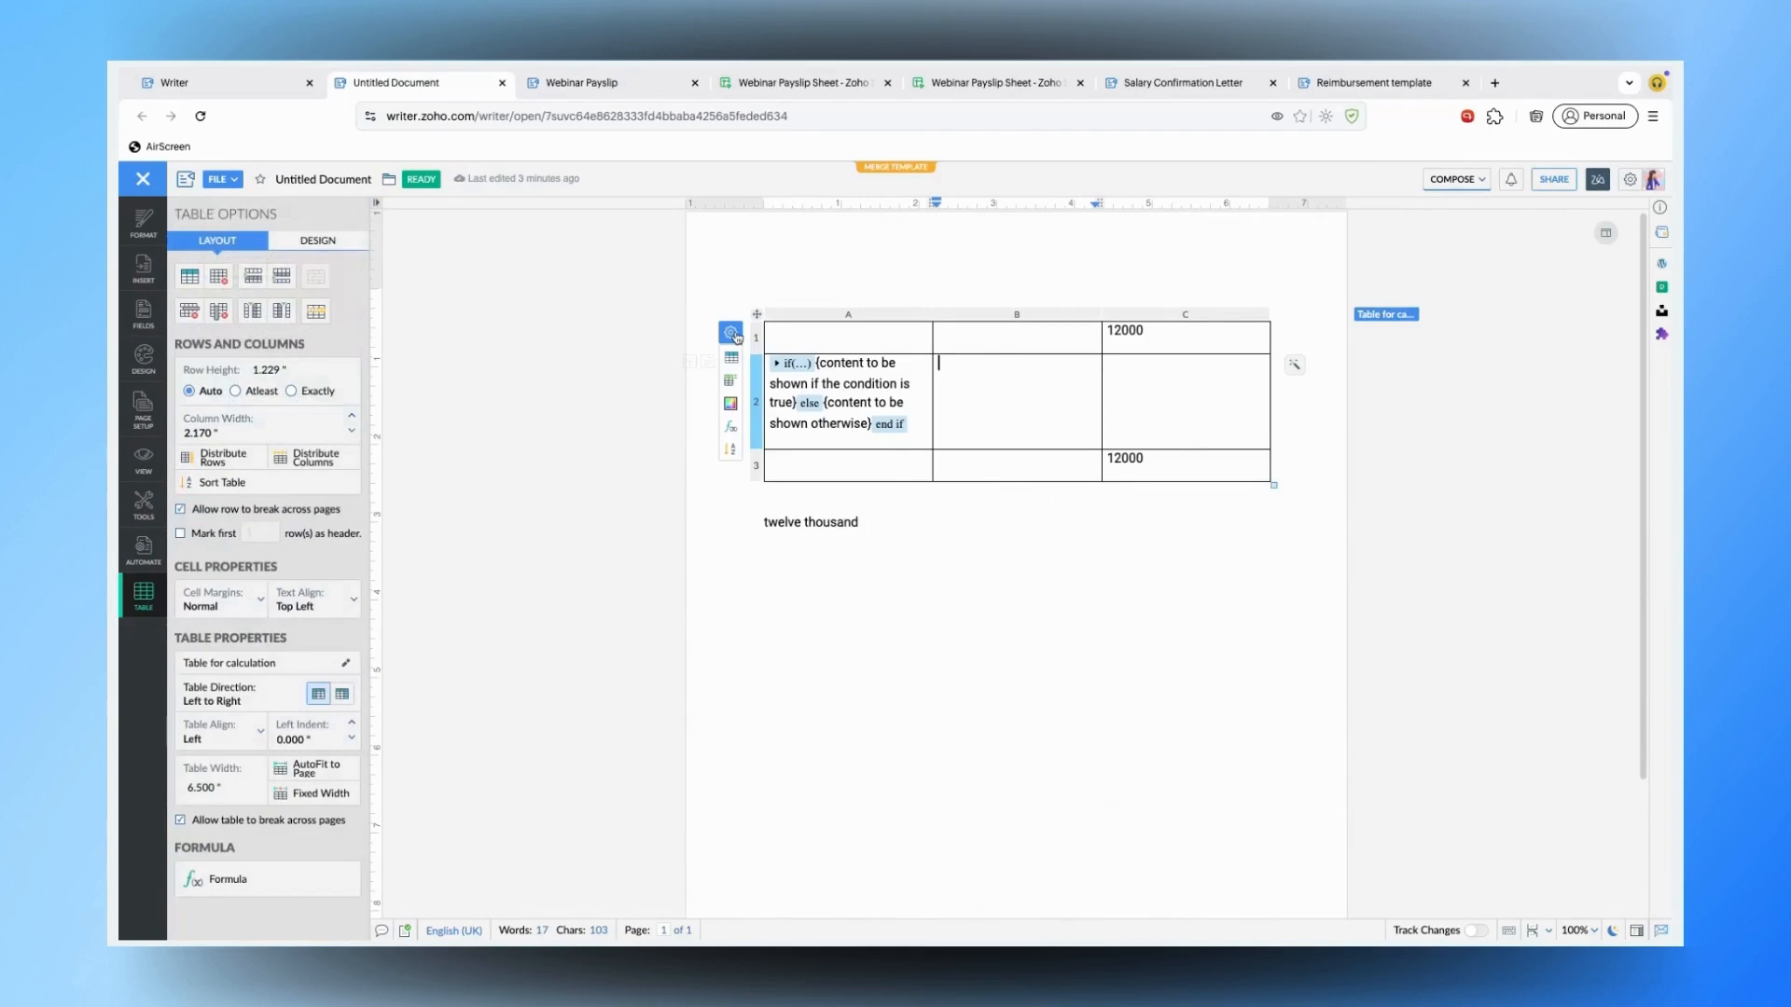
left_click(298, 246)
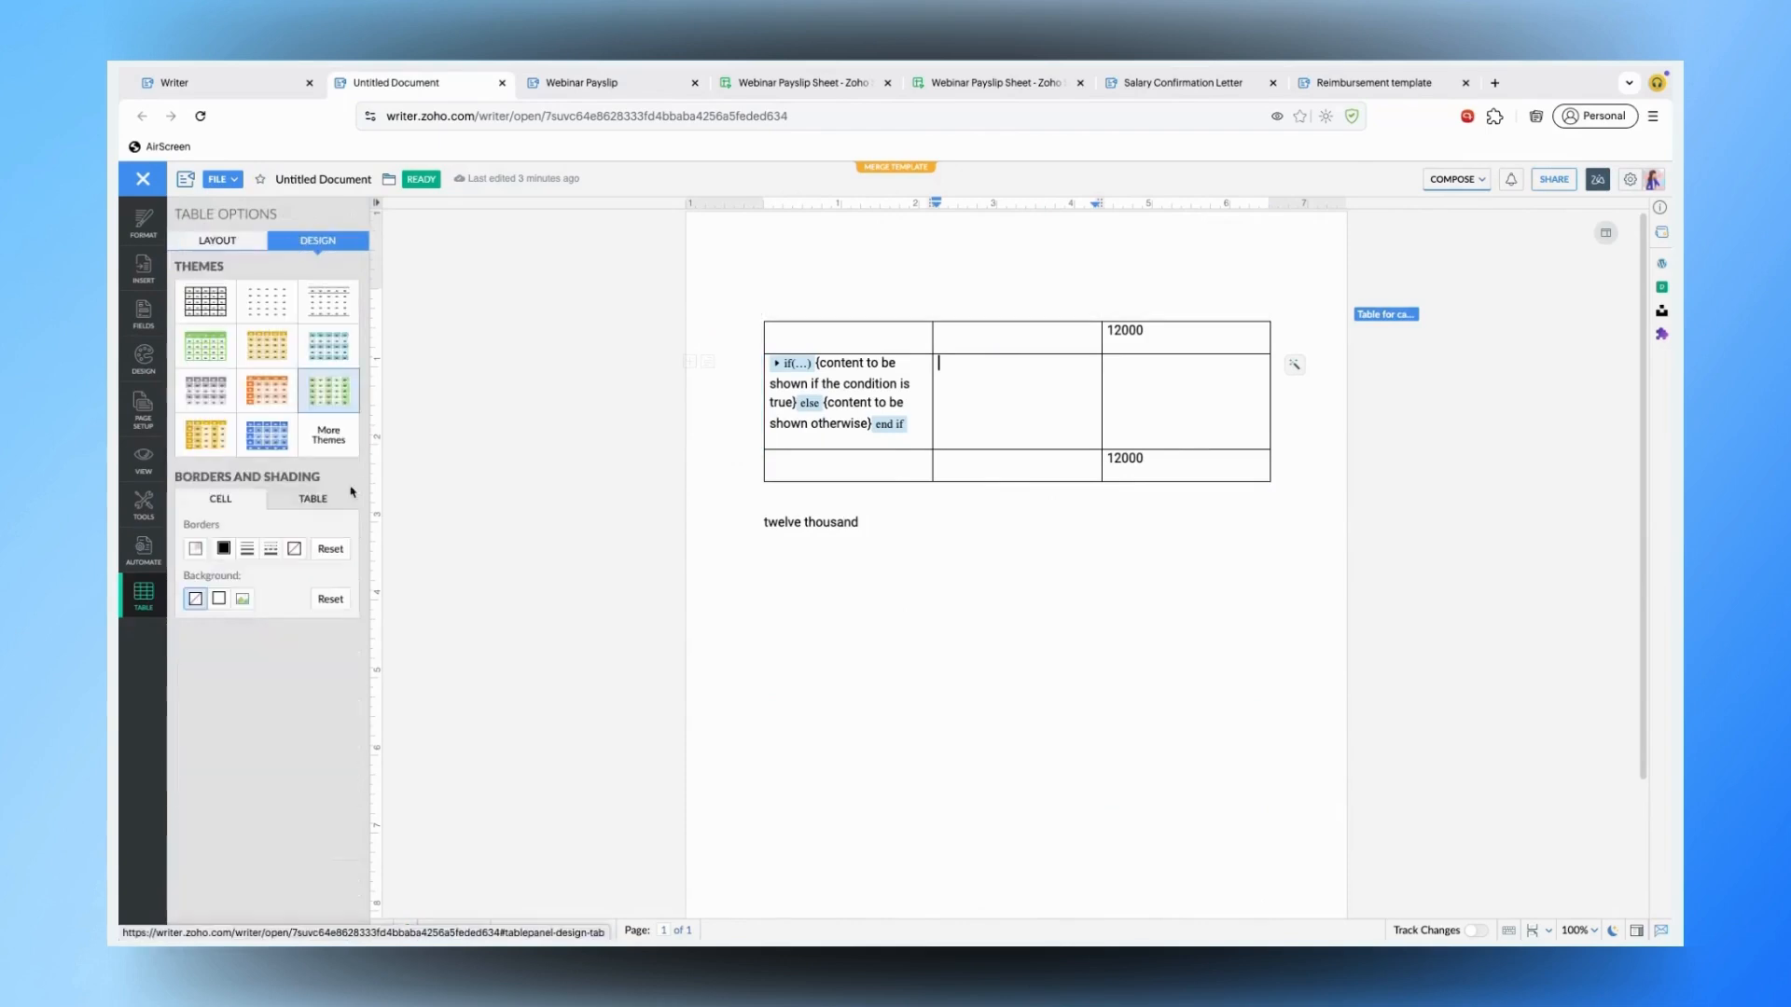
left_click(315, 502)
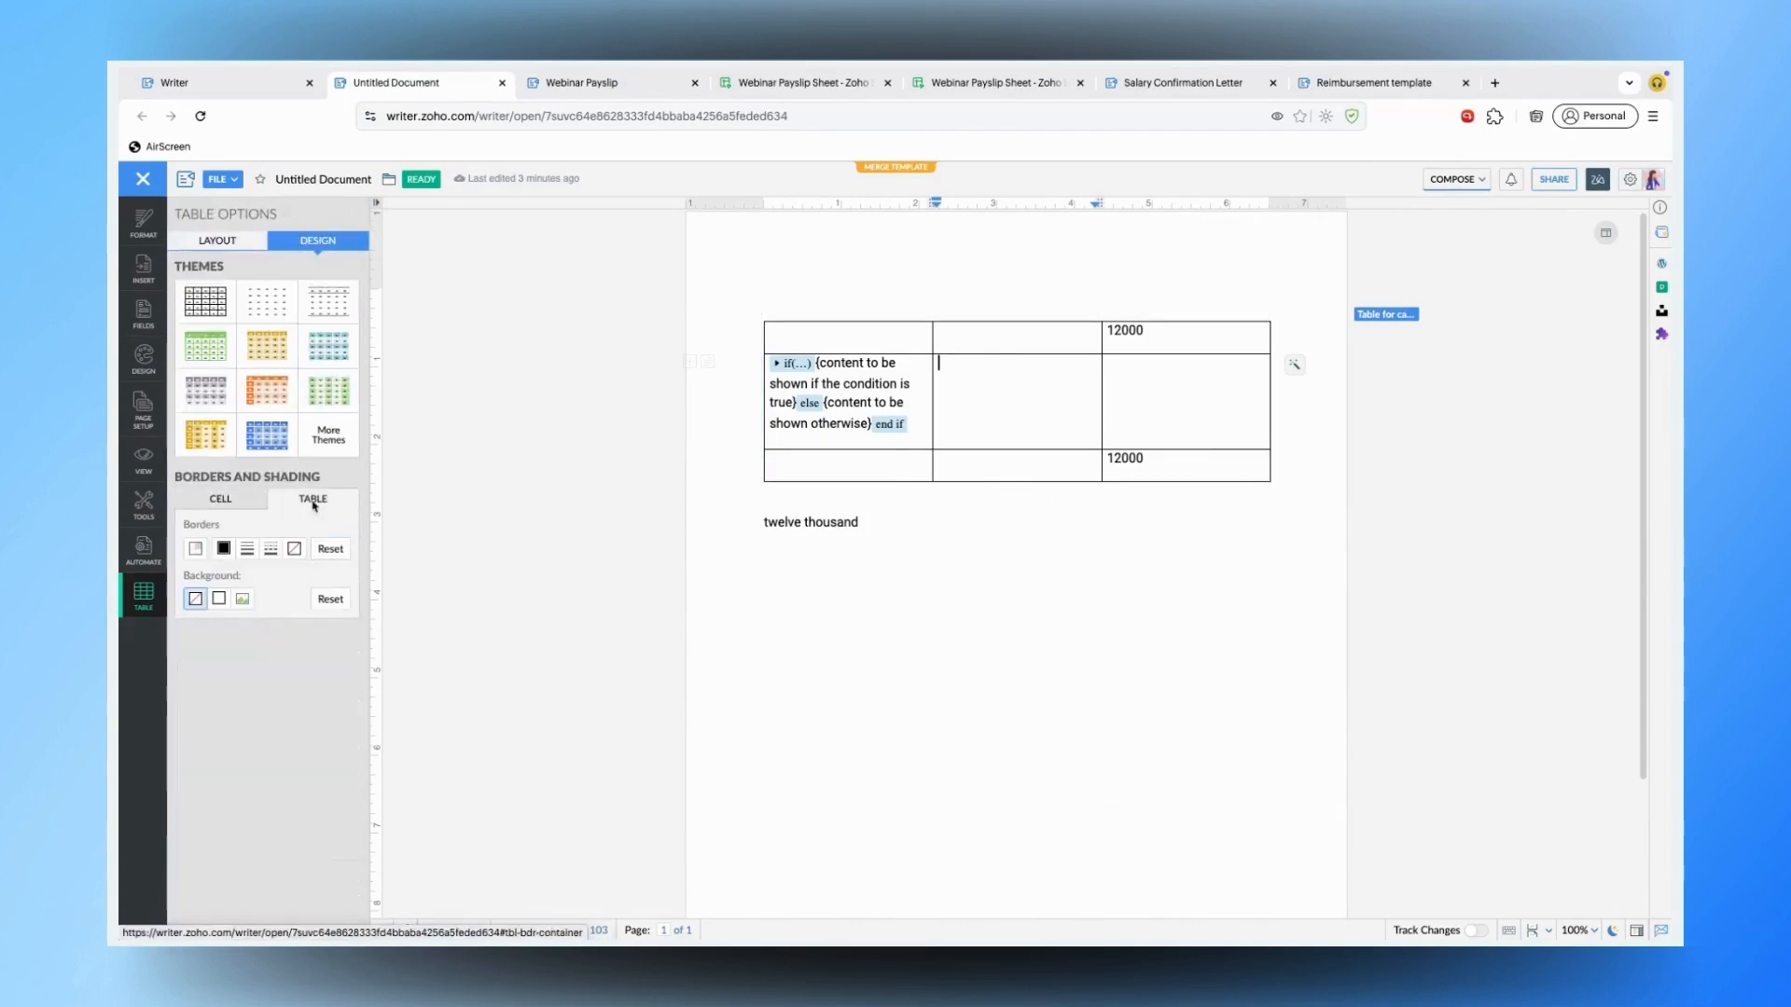
left_click(196, 547)
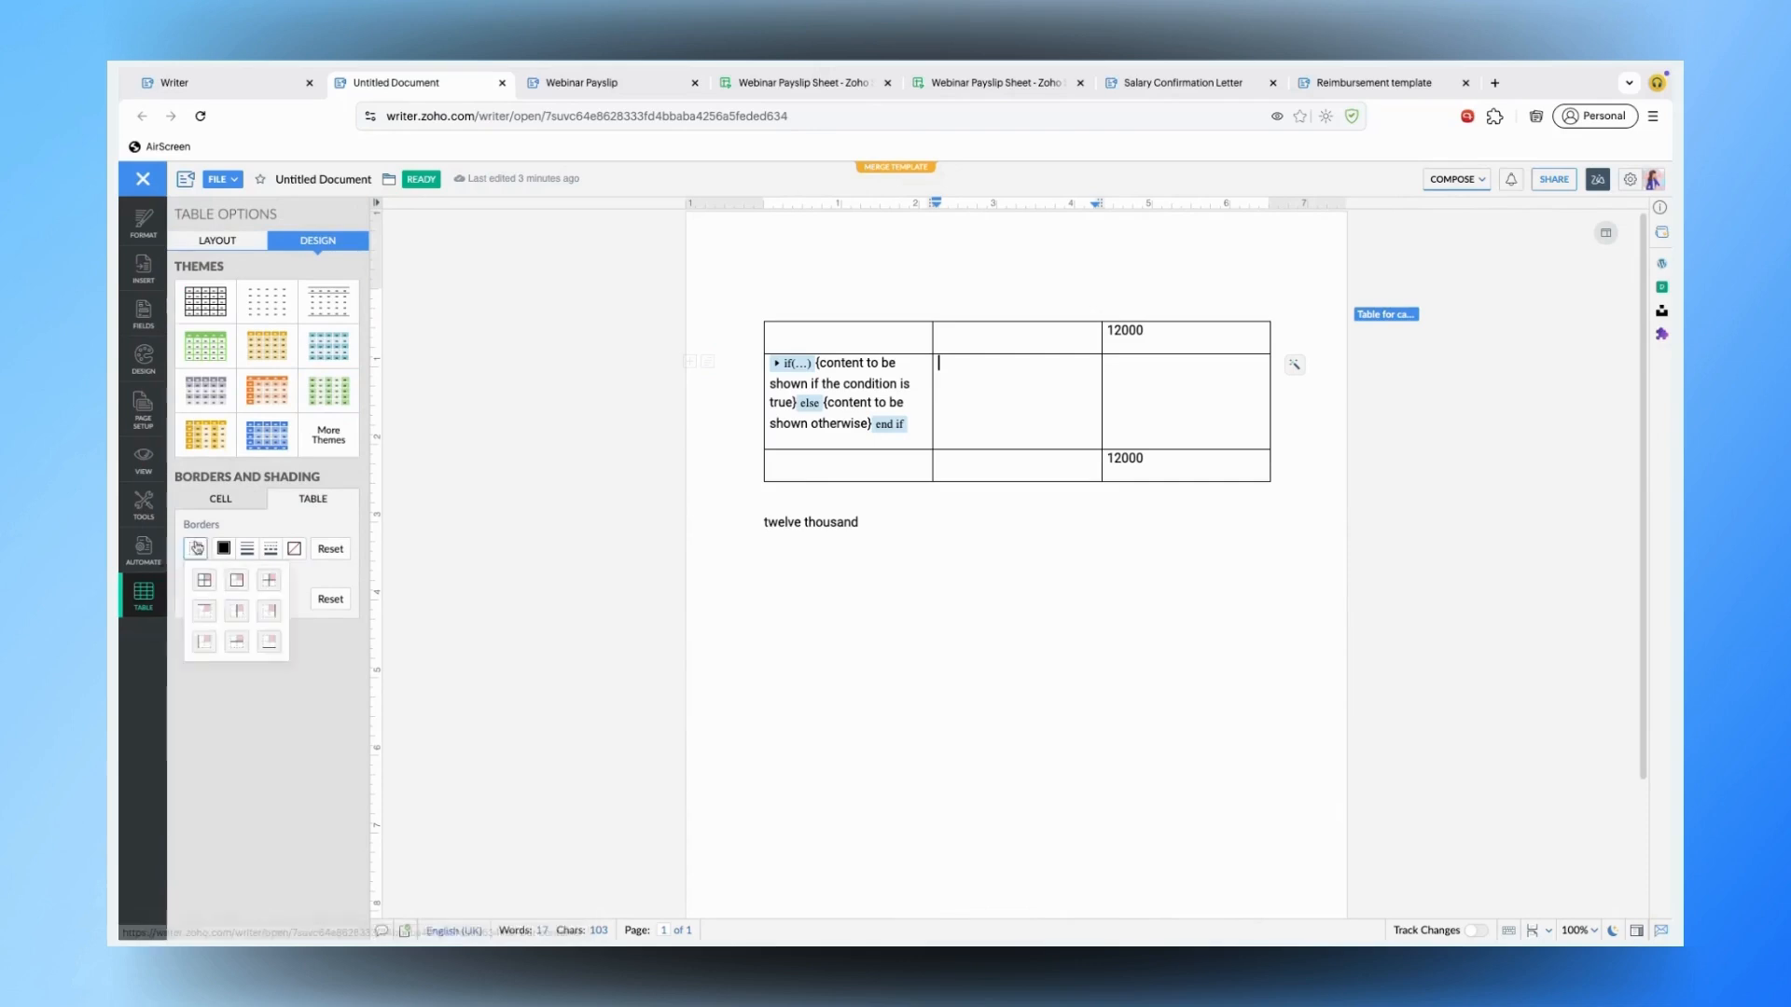
left_click(295, 550)
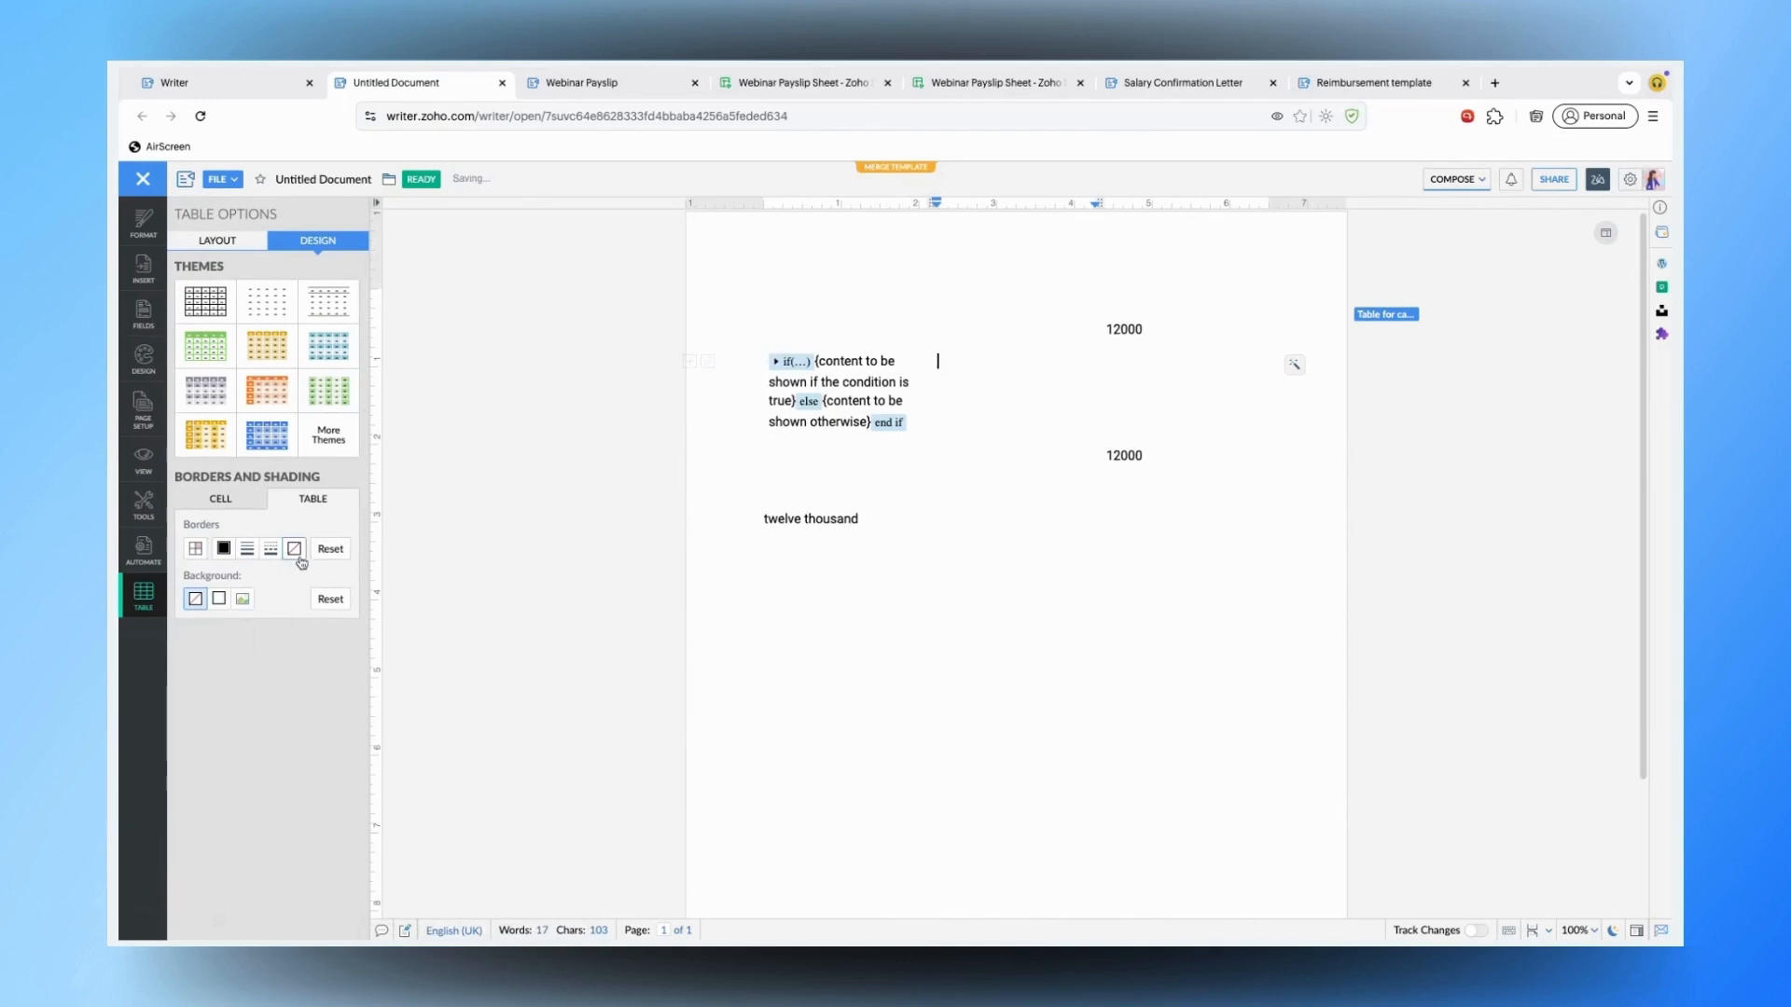
left_click(971, 487)
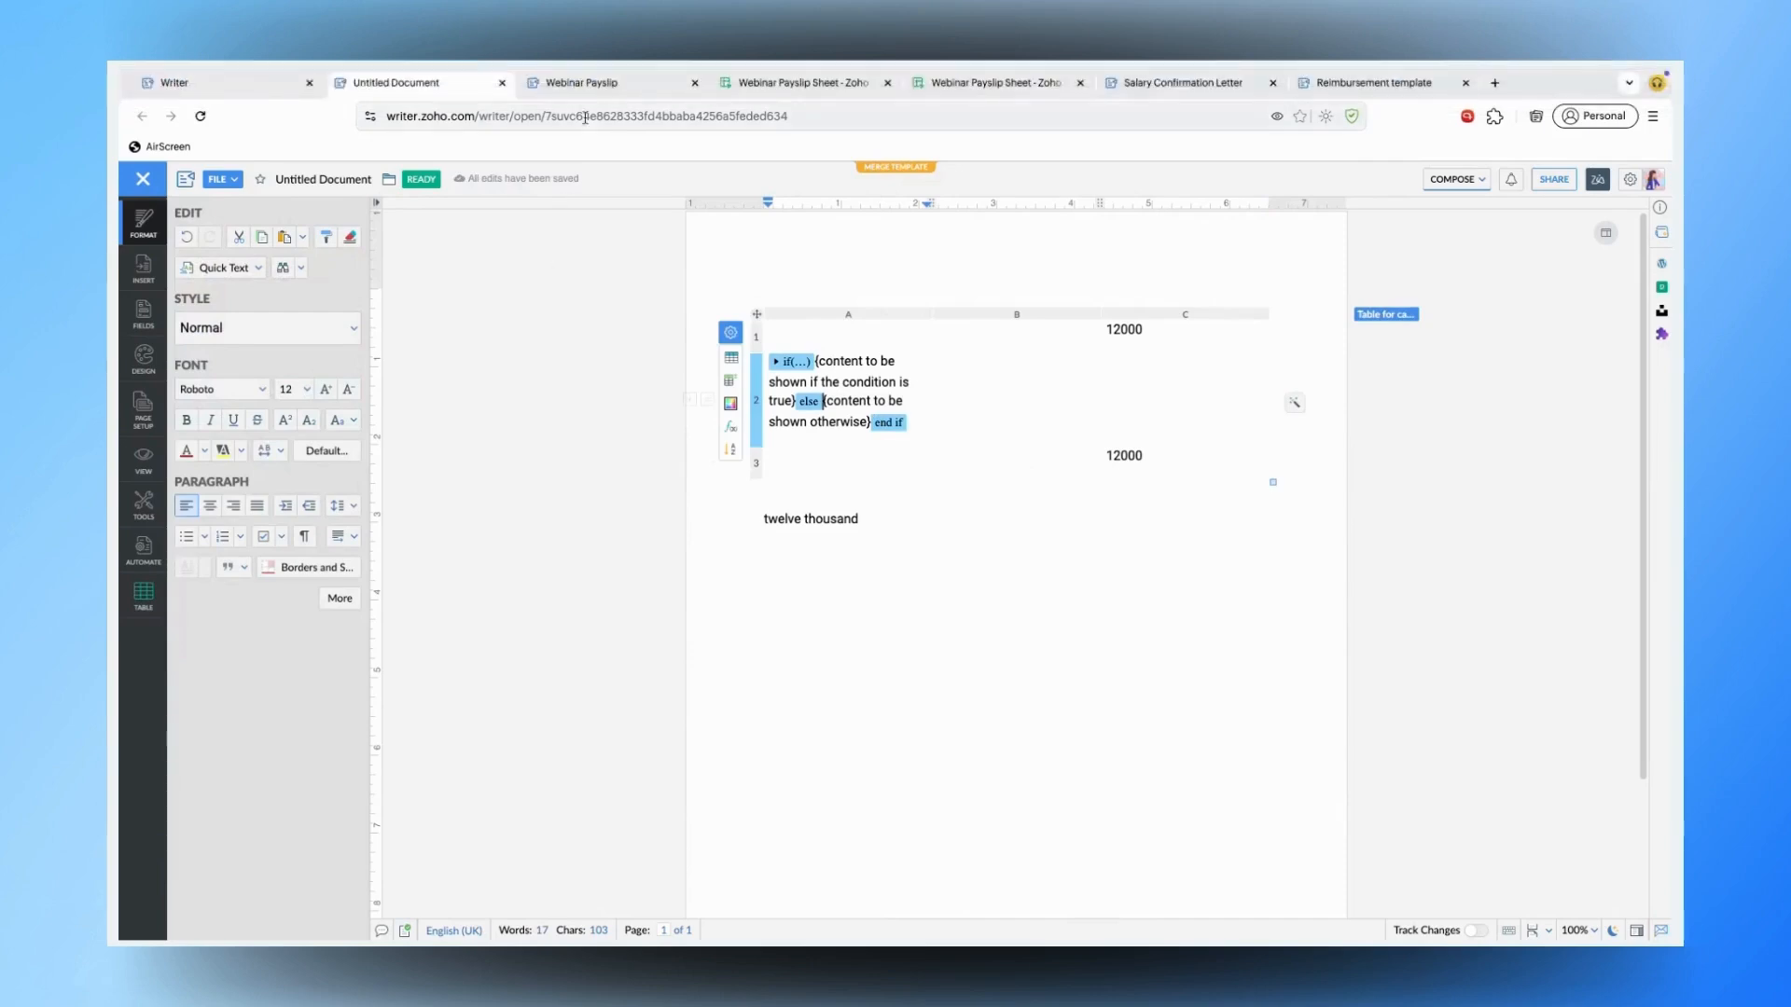
- In the Webinar Payslip, inspect the Basic formula =«Monthly CTC»*0.4 and run Preview Merge
left_click(580, 84)
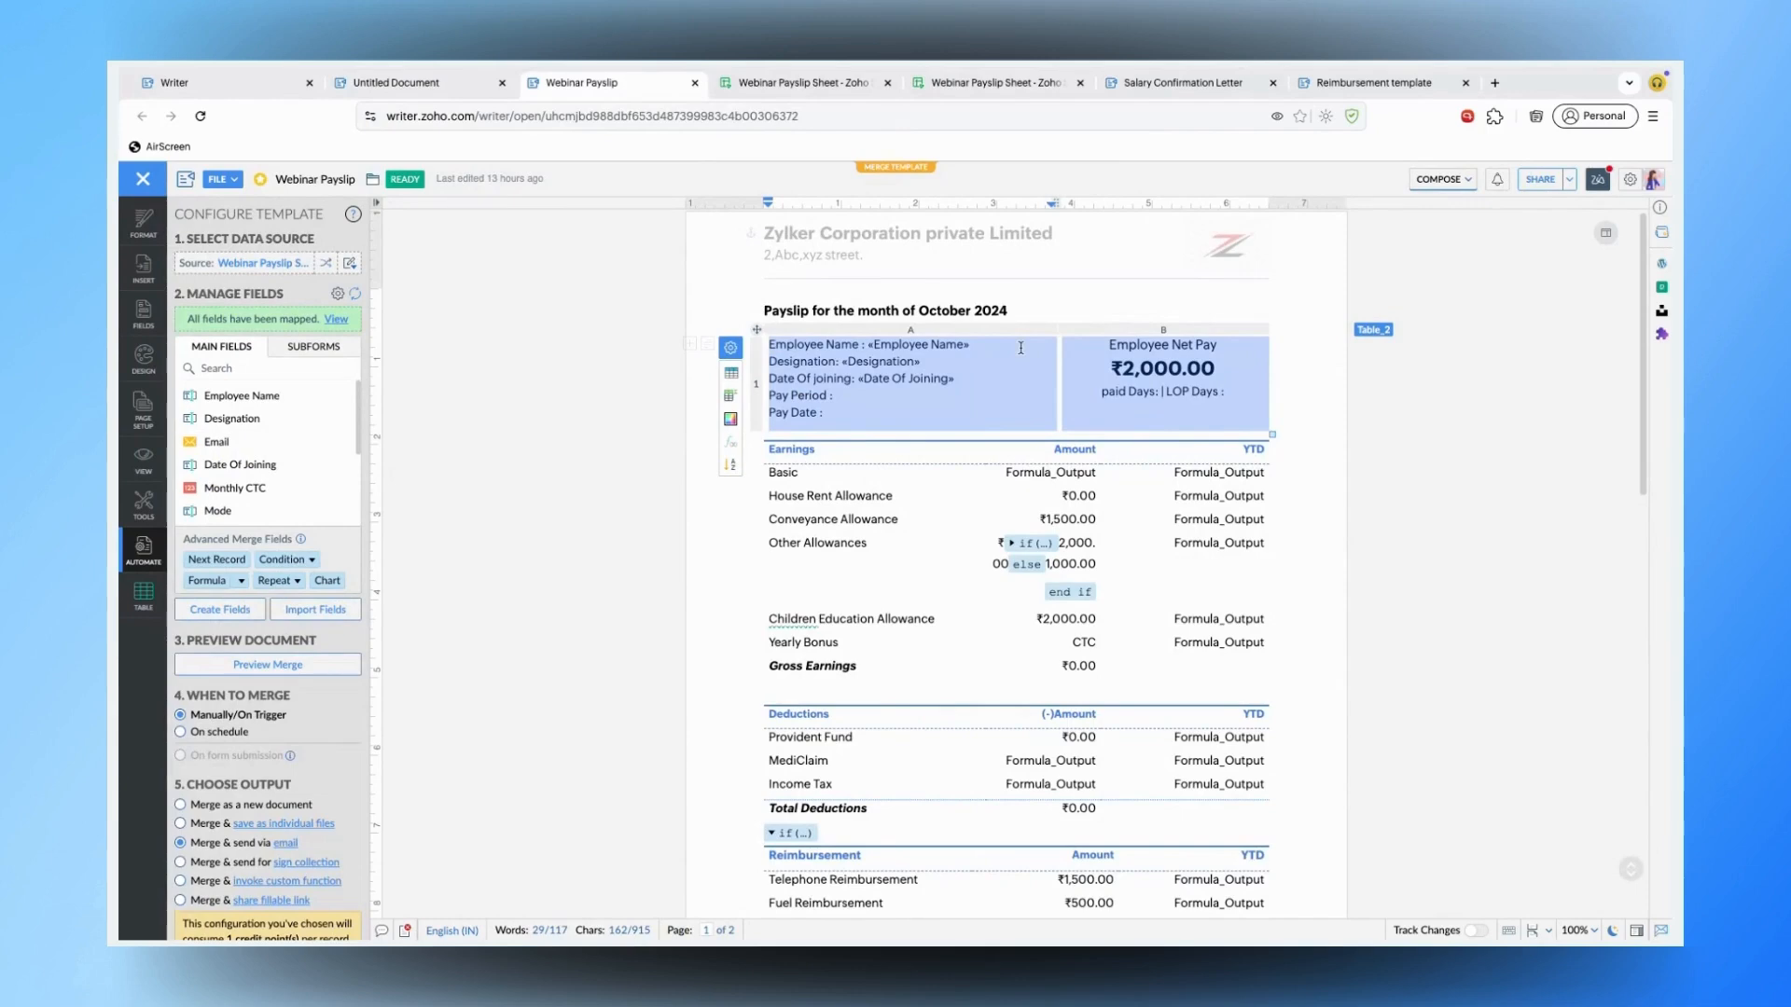
left_click(965, 423)
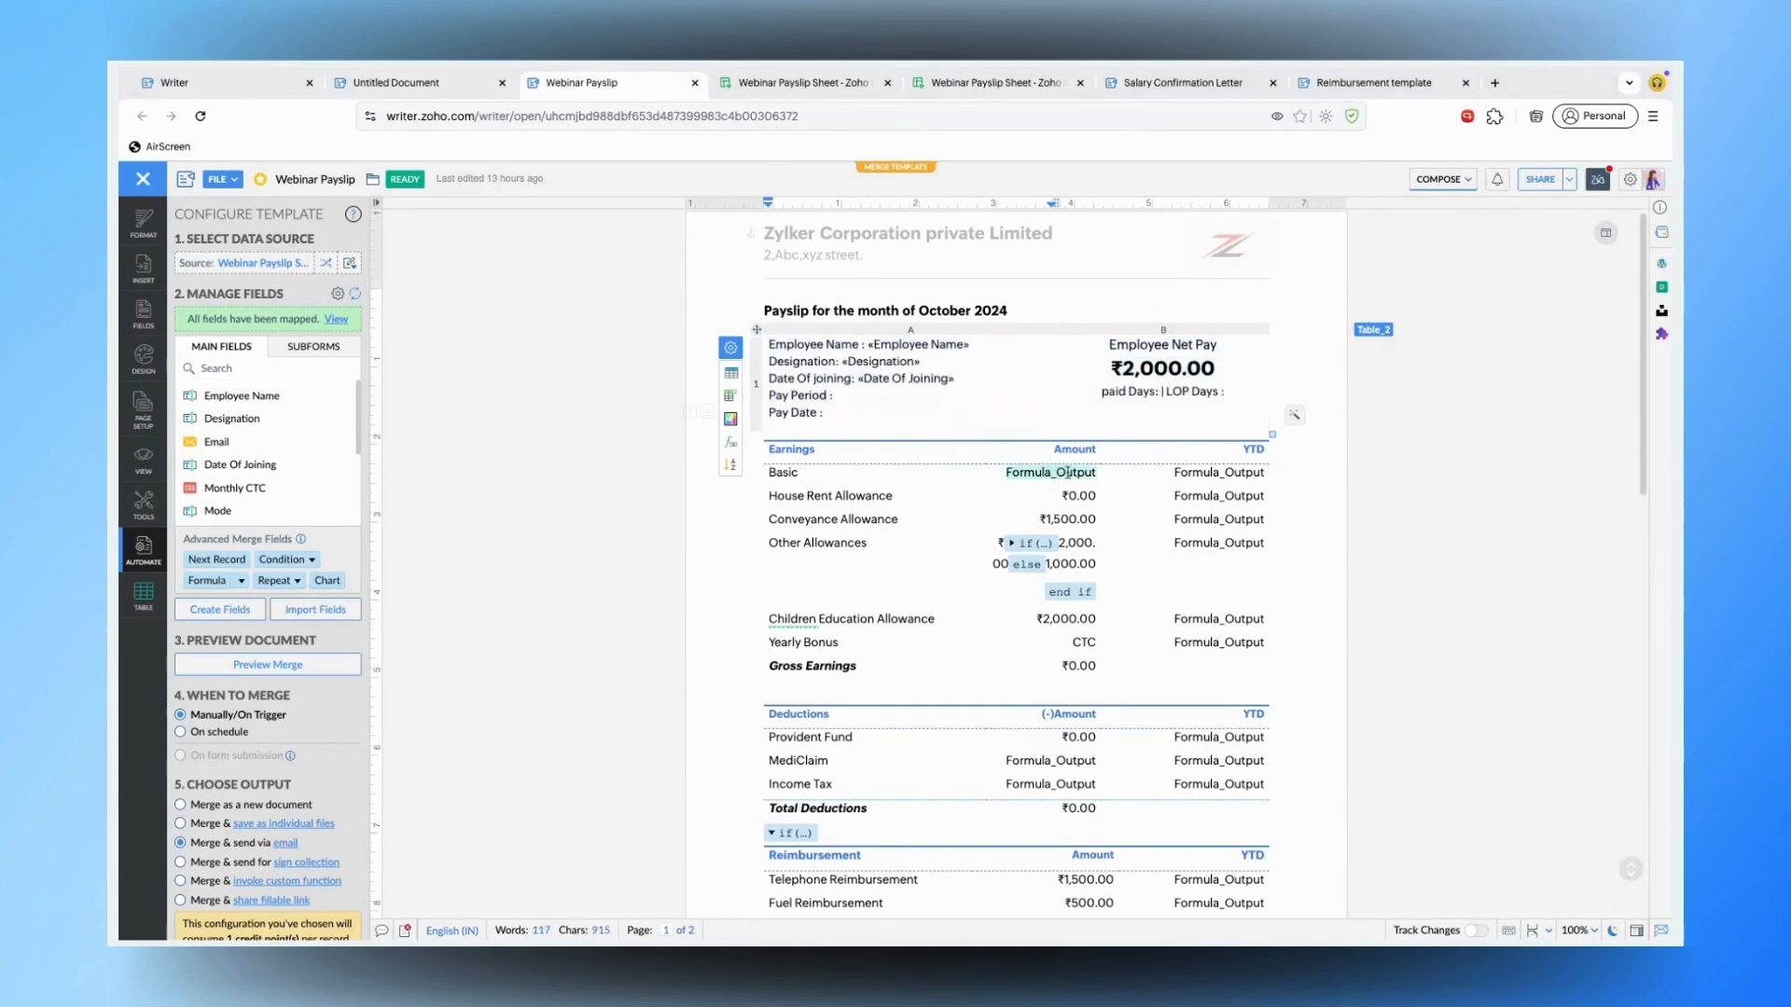
left_click(952, 503)
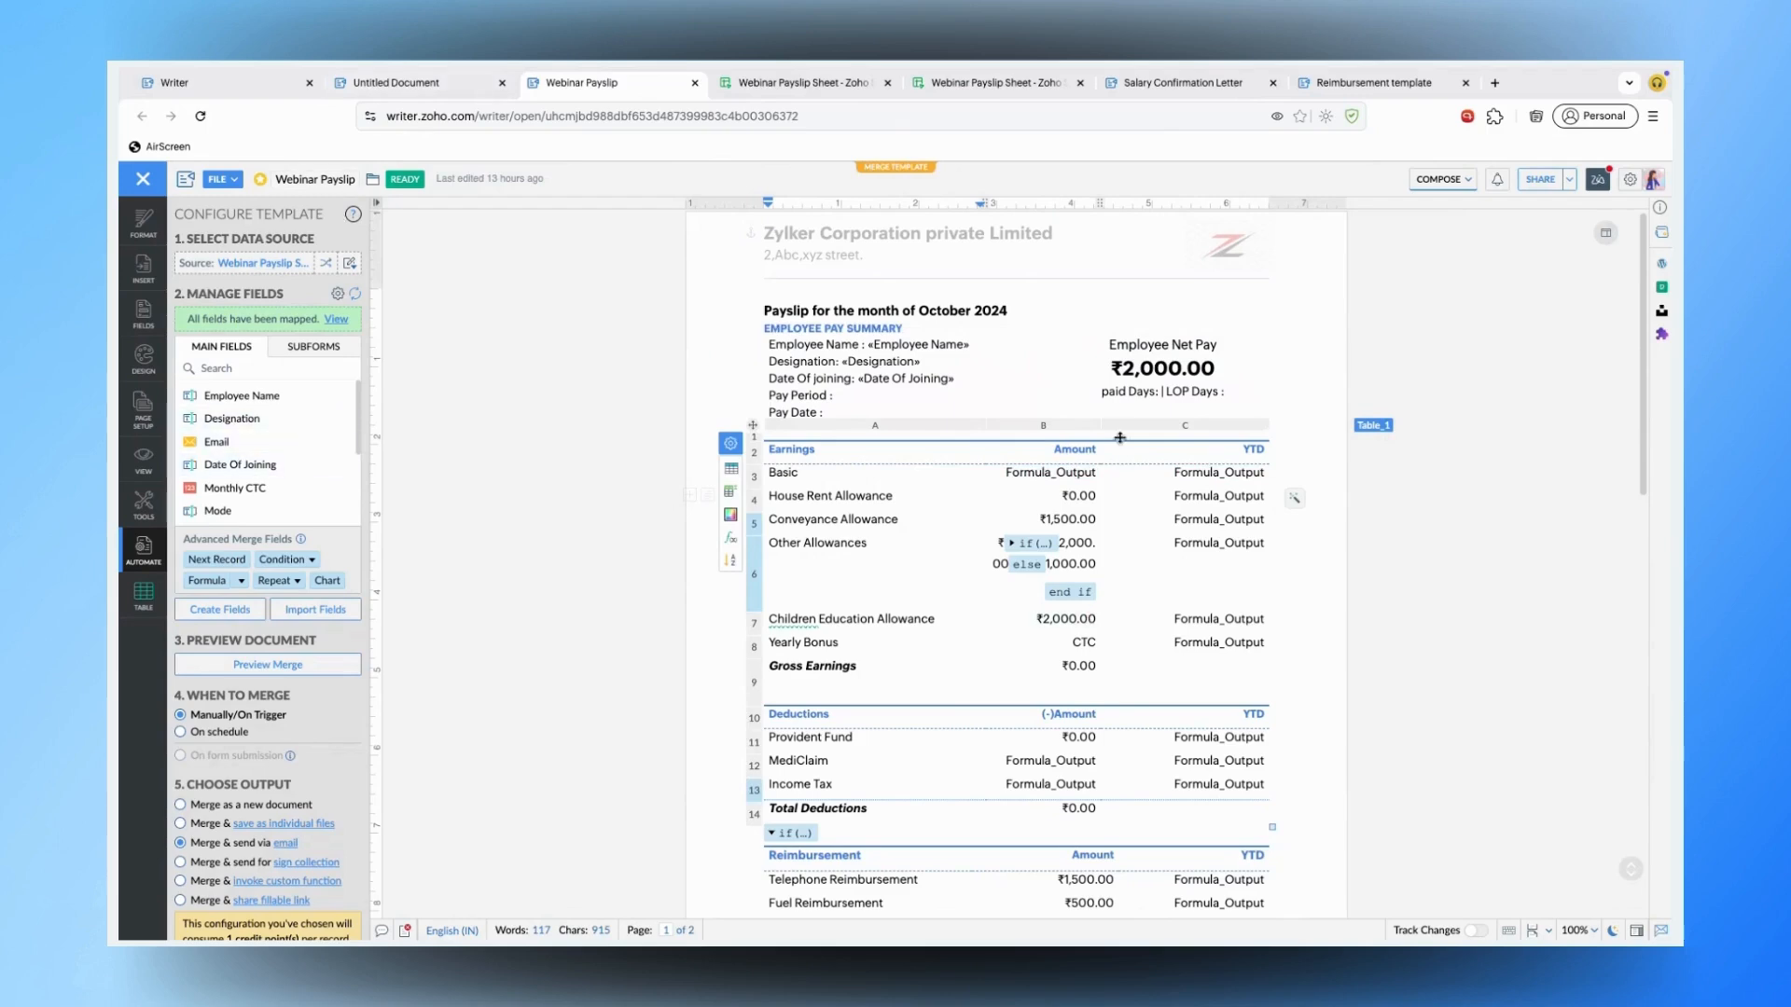
left_click(1071, 474)
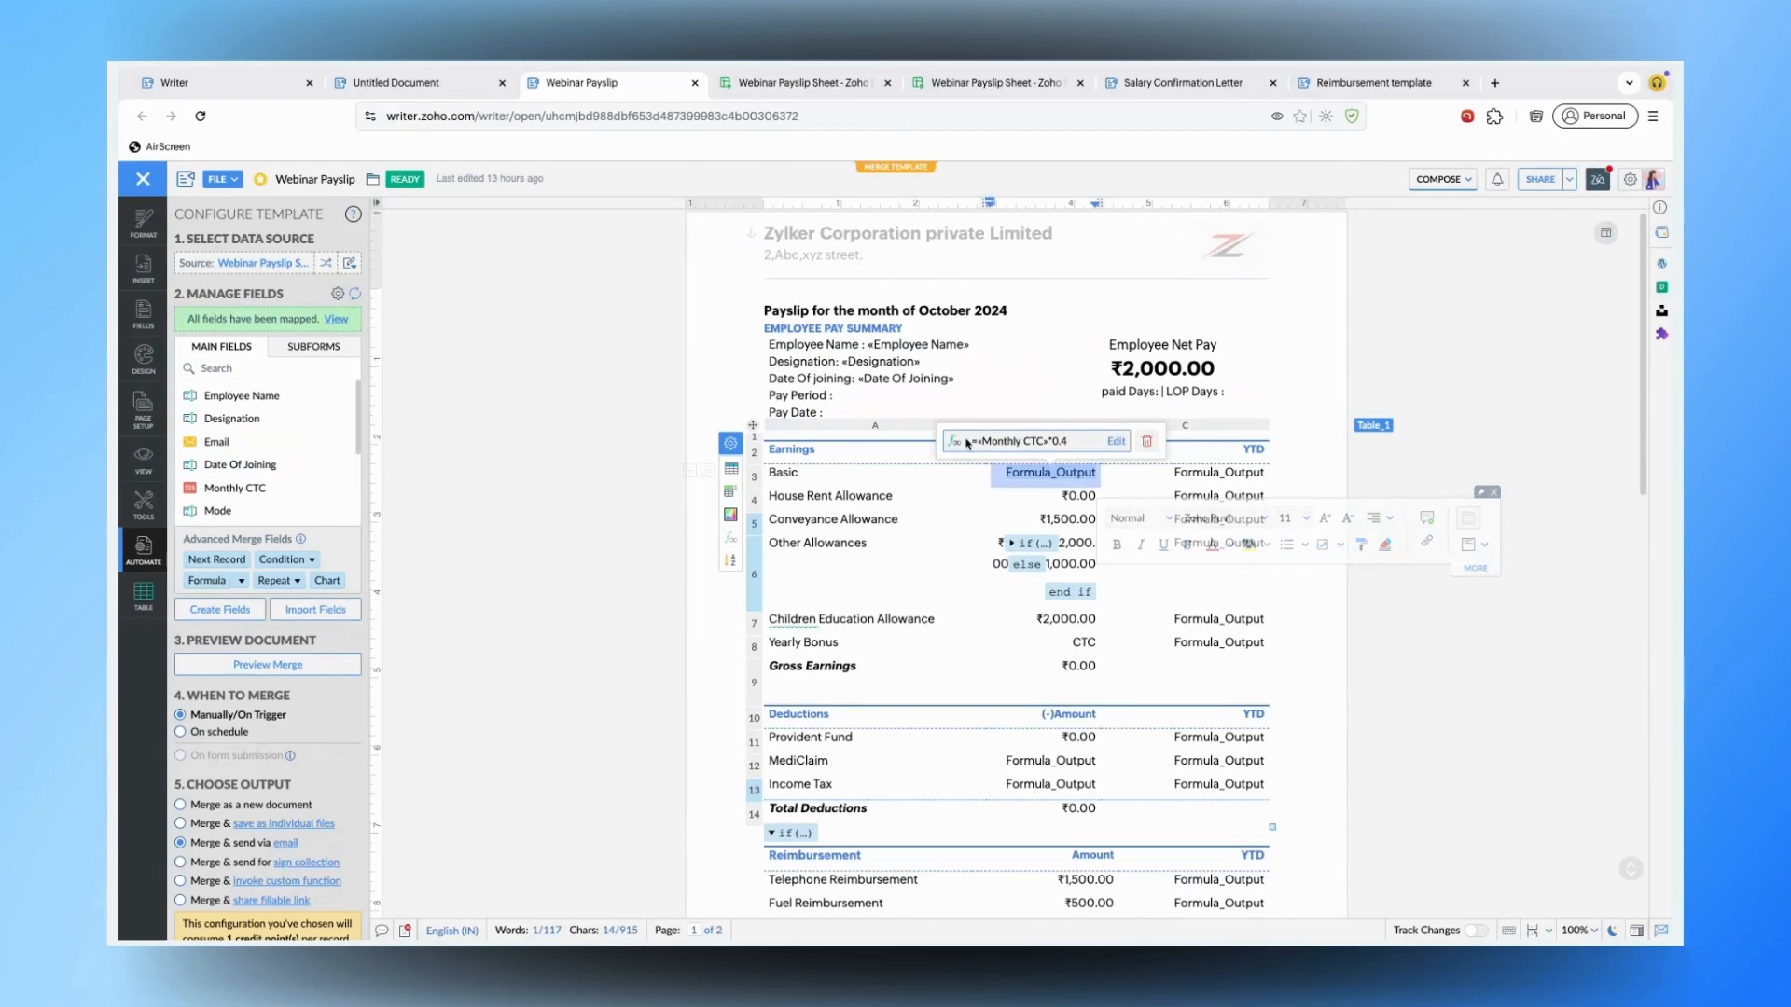
left_click(291, 673)
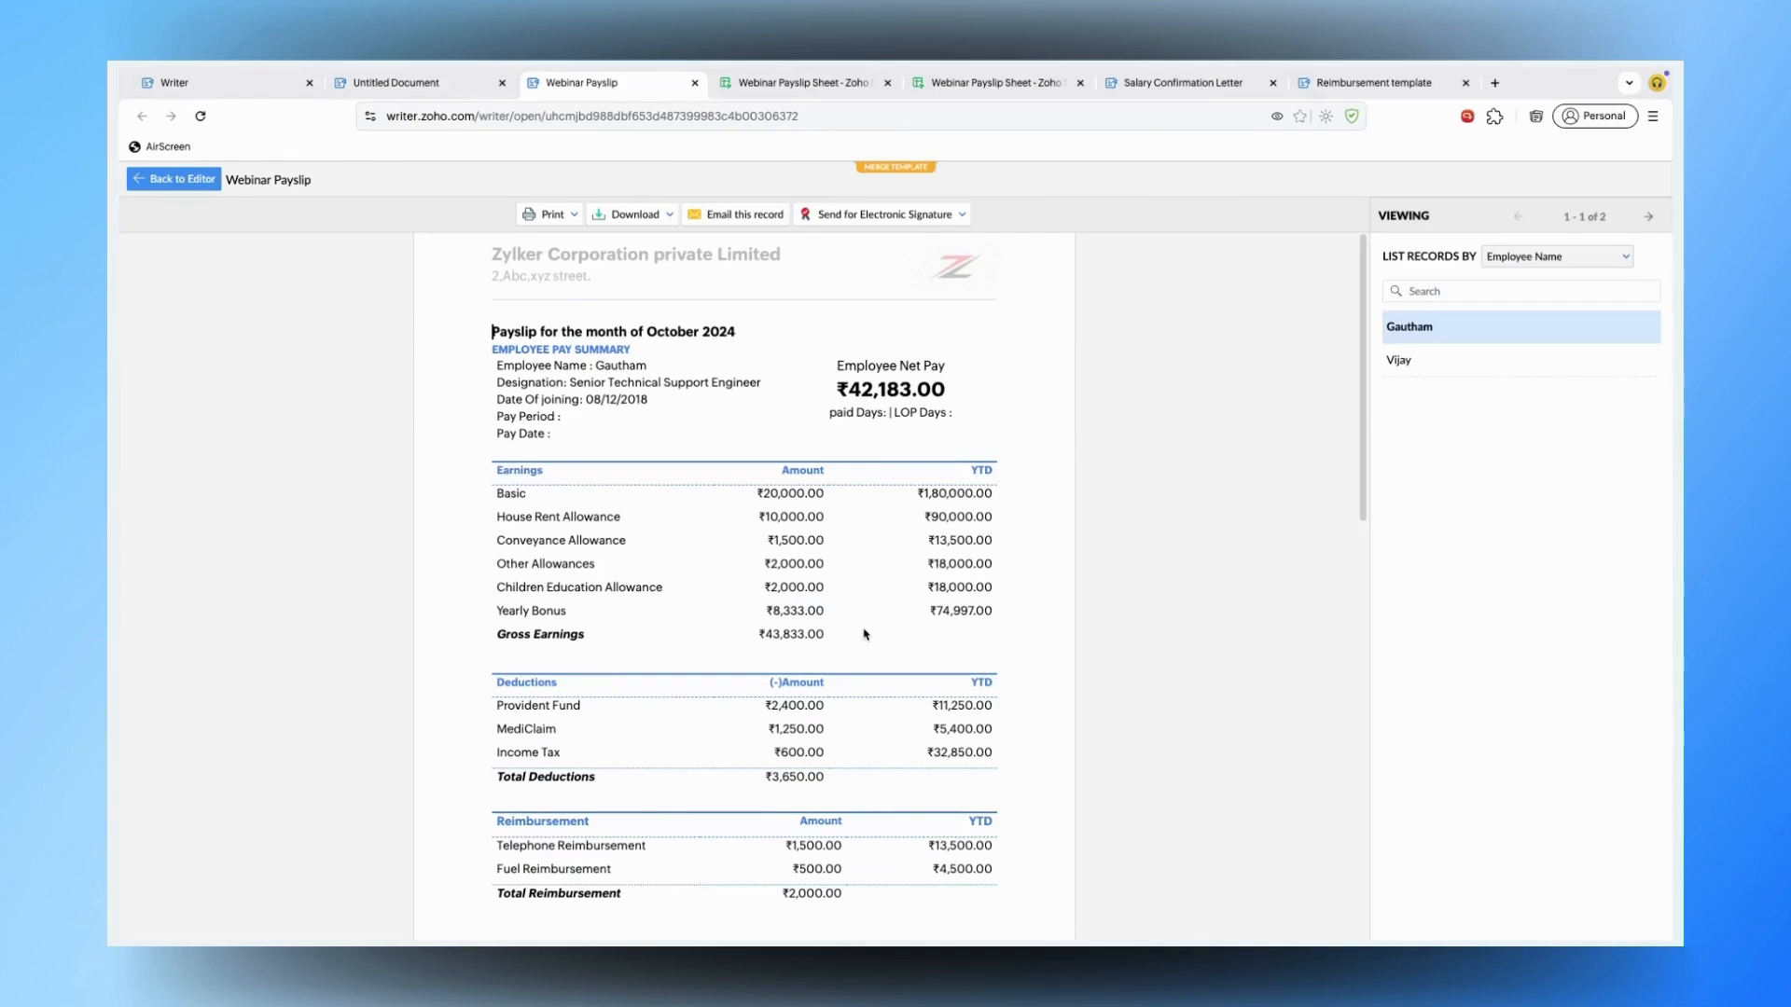
- Scroll through the first record's payslip showing ₹42,183.00 net pay, then go back to the editor
scroll(863, 634, "down", 5)
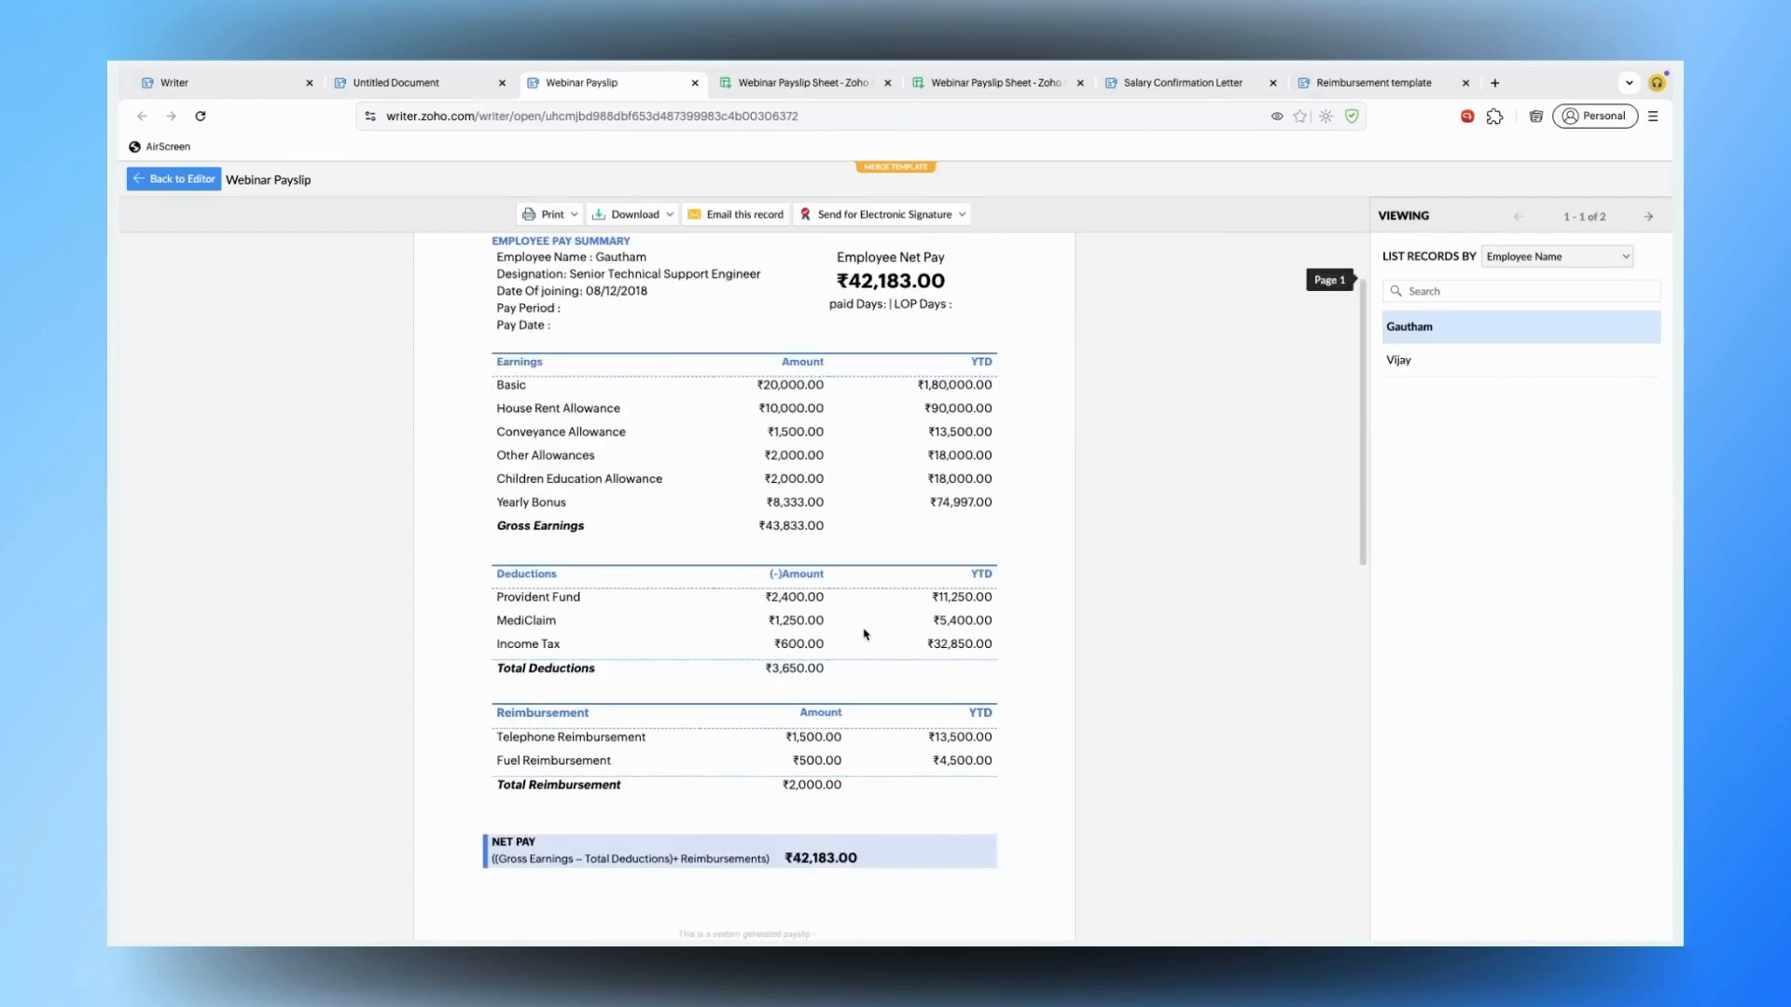
scroll(863, 635, "up", 7)
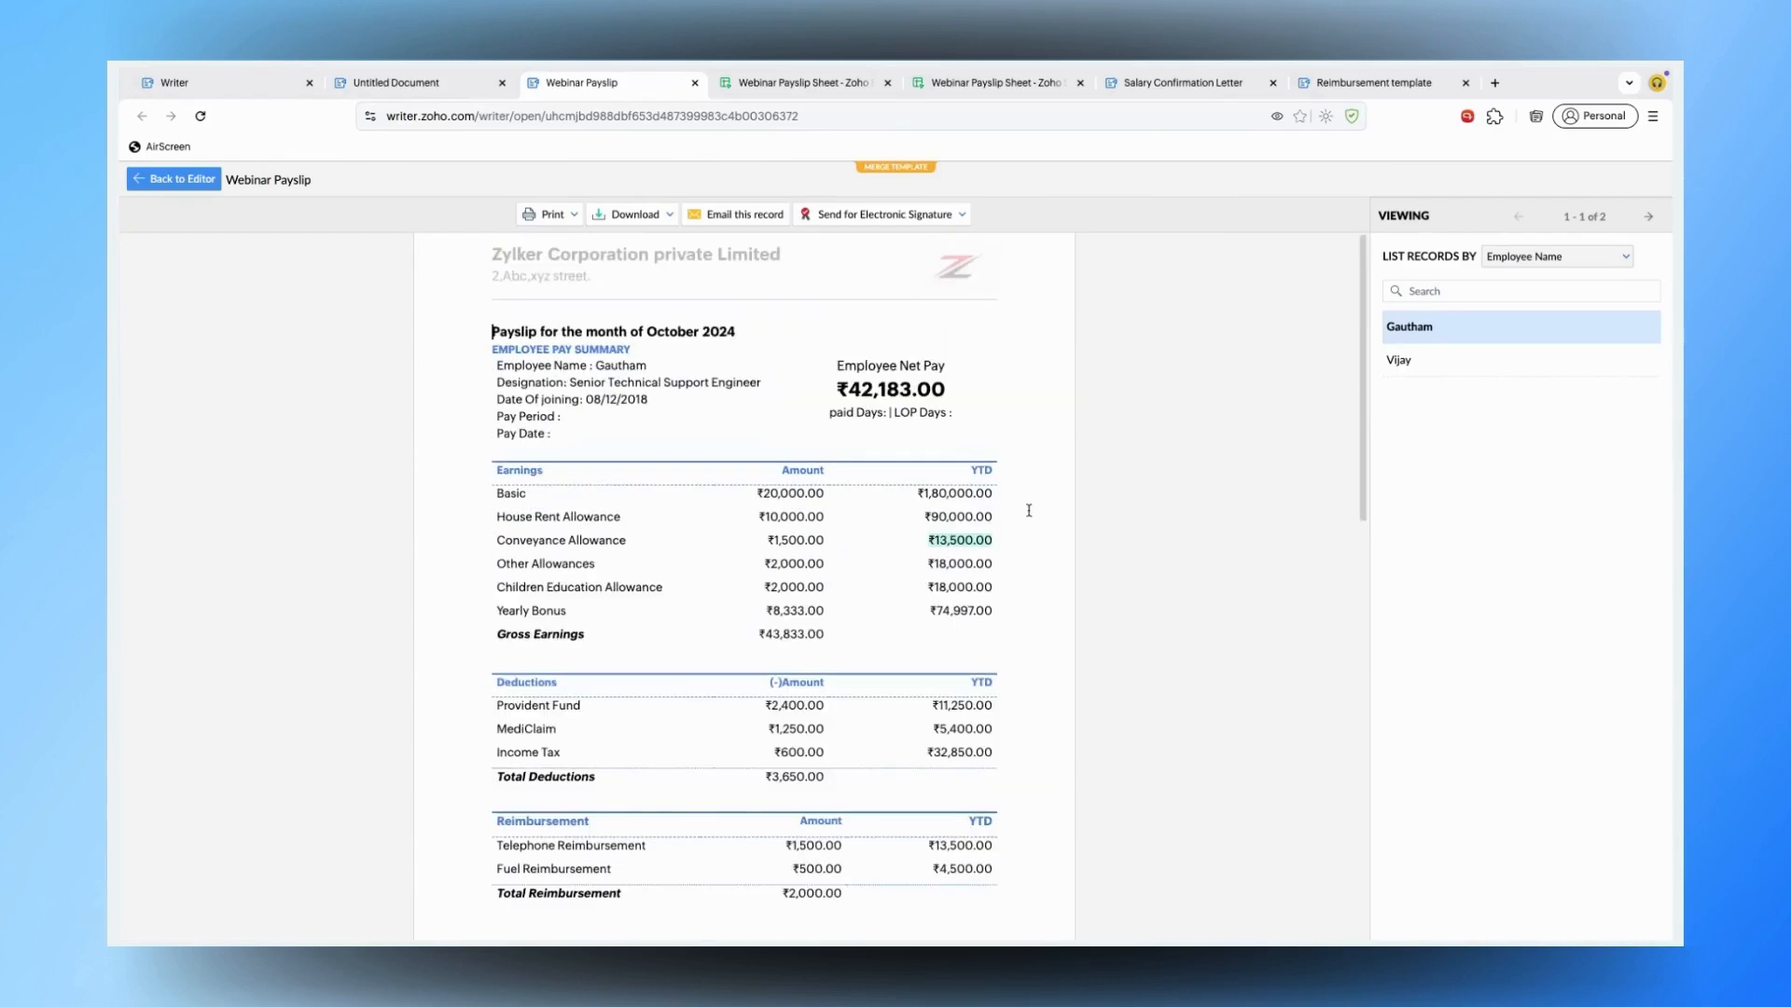
left_click(160, 177)
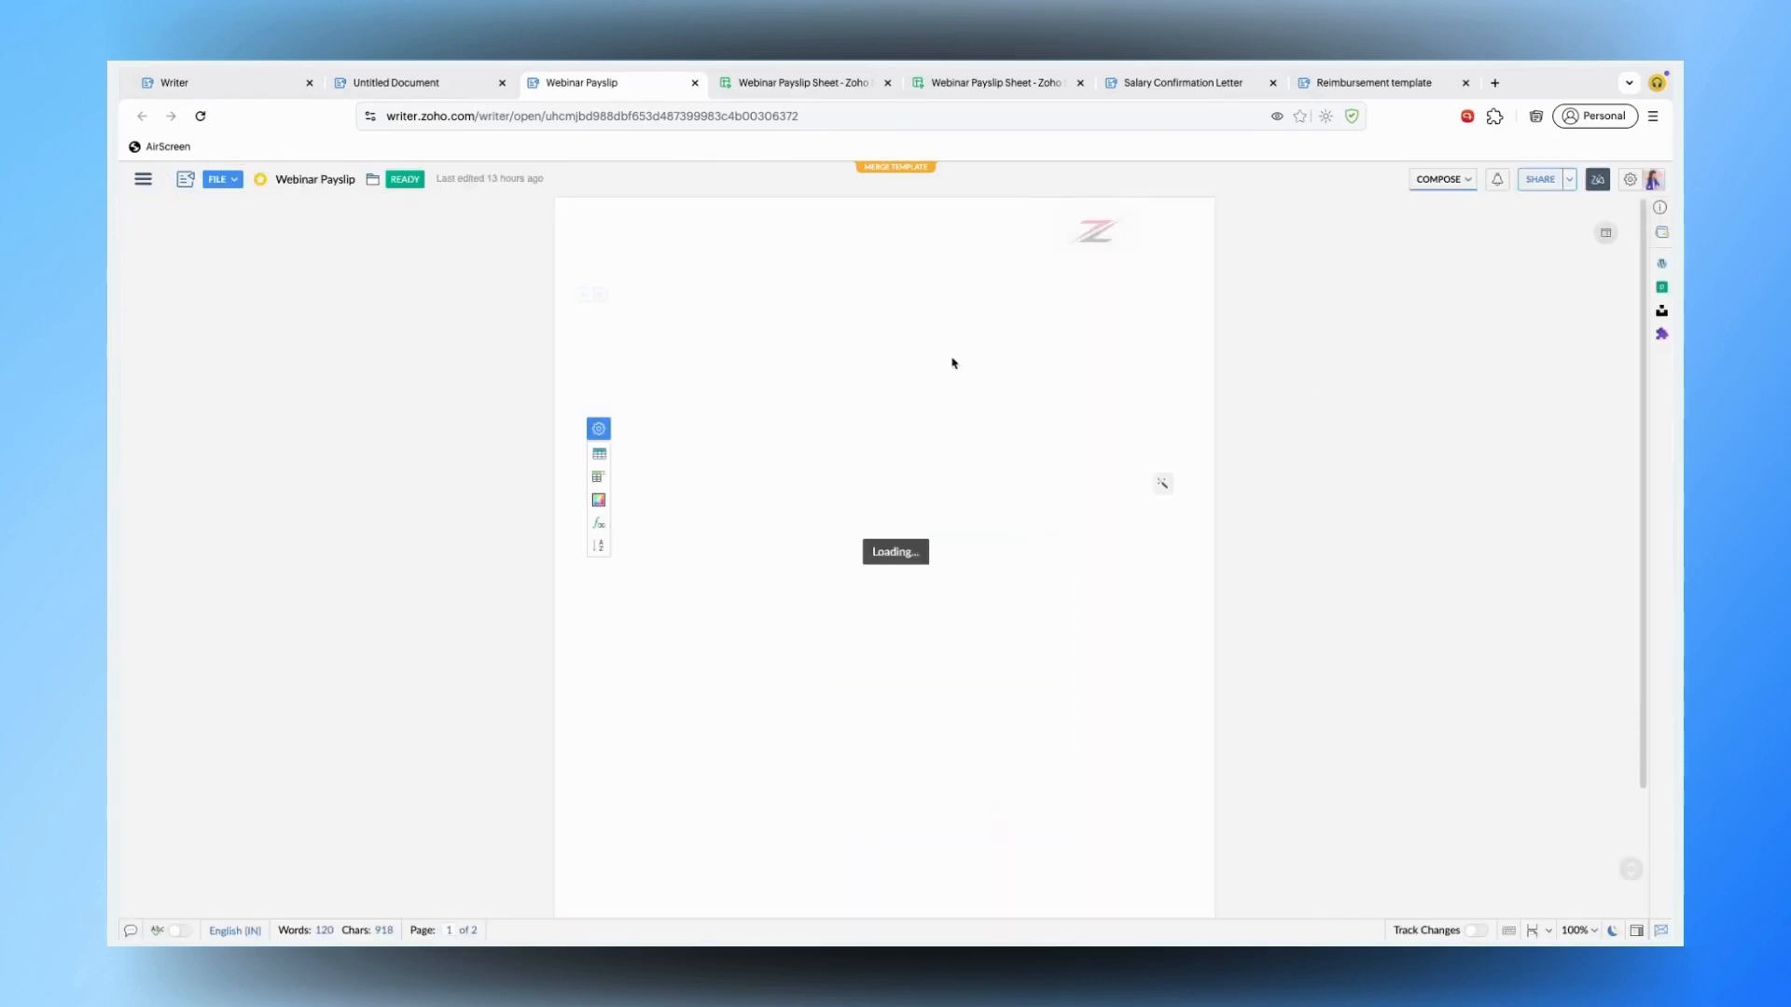
left_click(1073, 471)
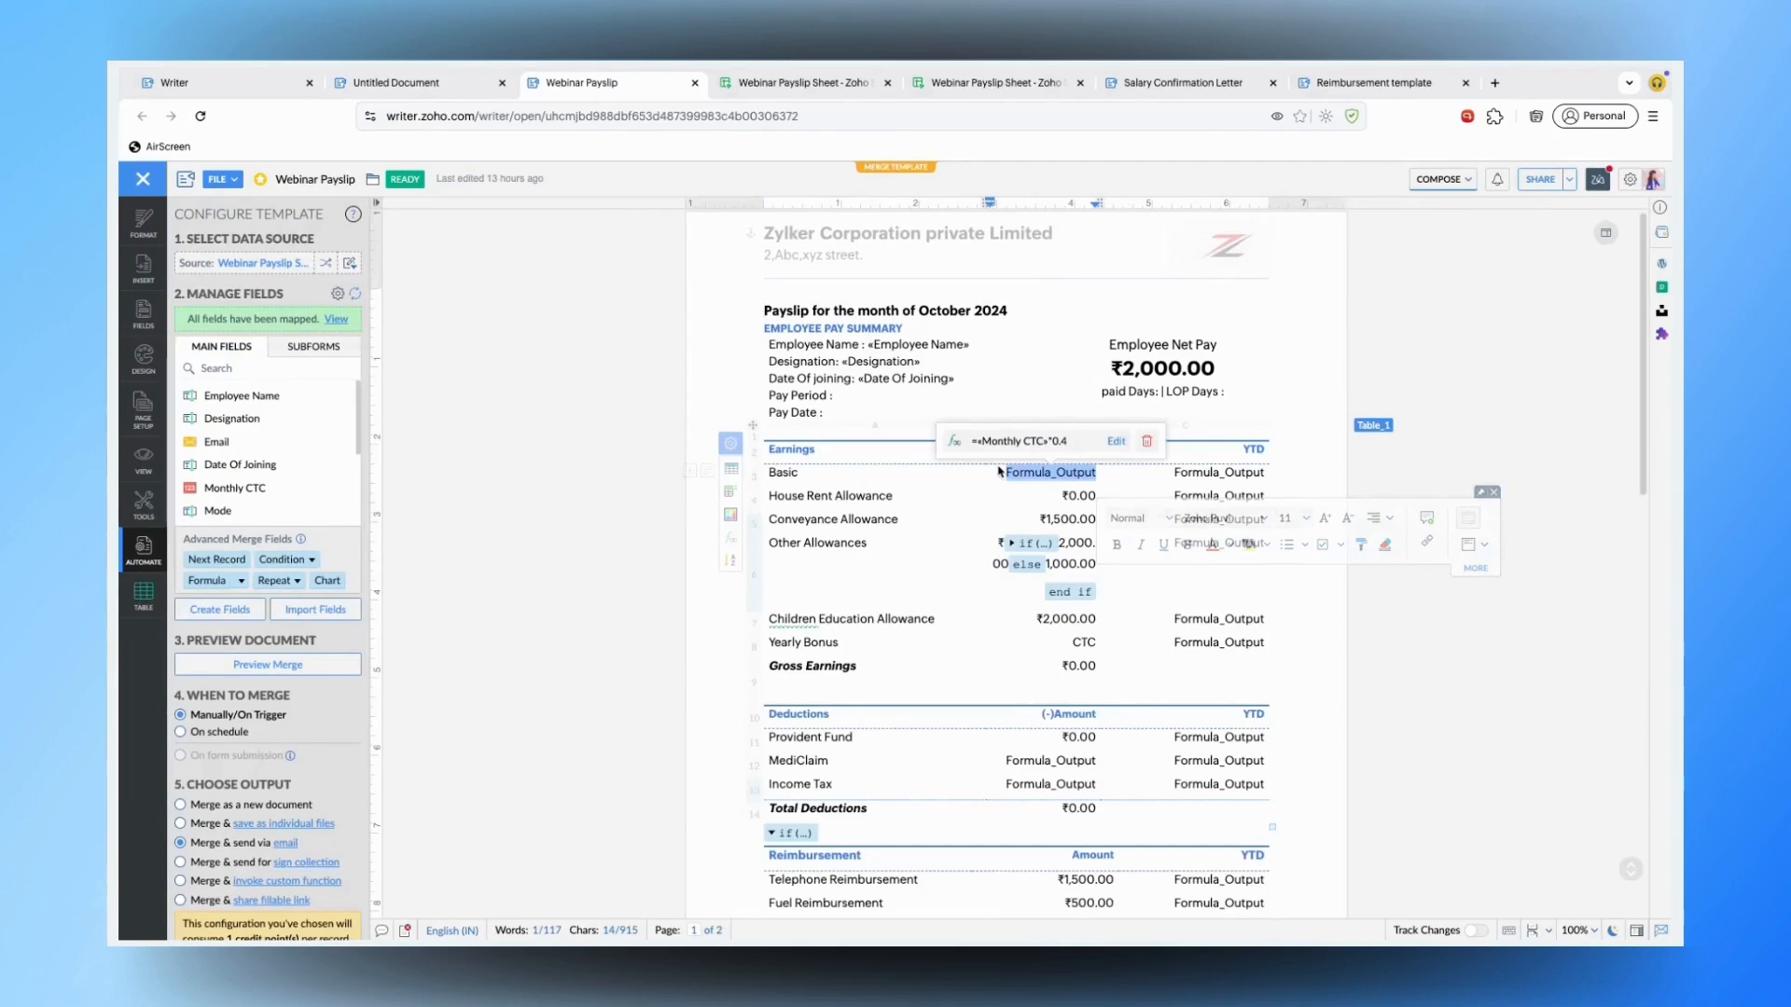
left_click(1211, 472)
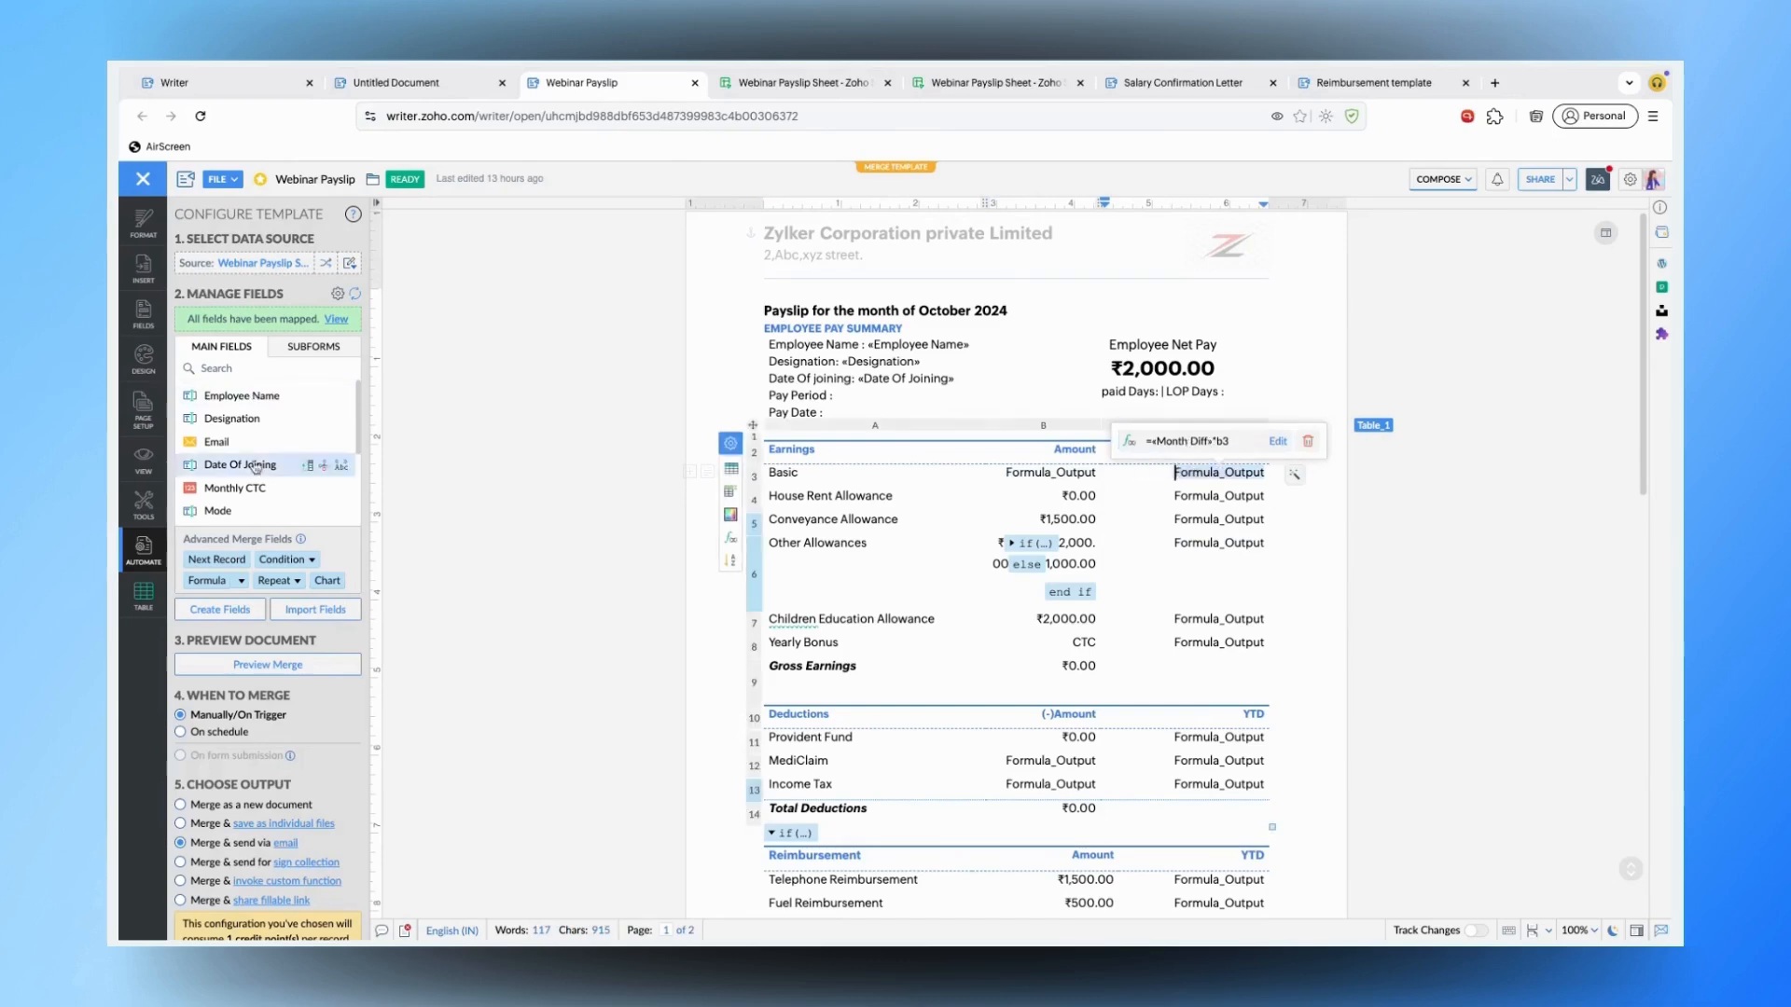
scroll(279, 438, "down", 2)
scroll(298, 427, "down", 2)
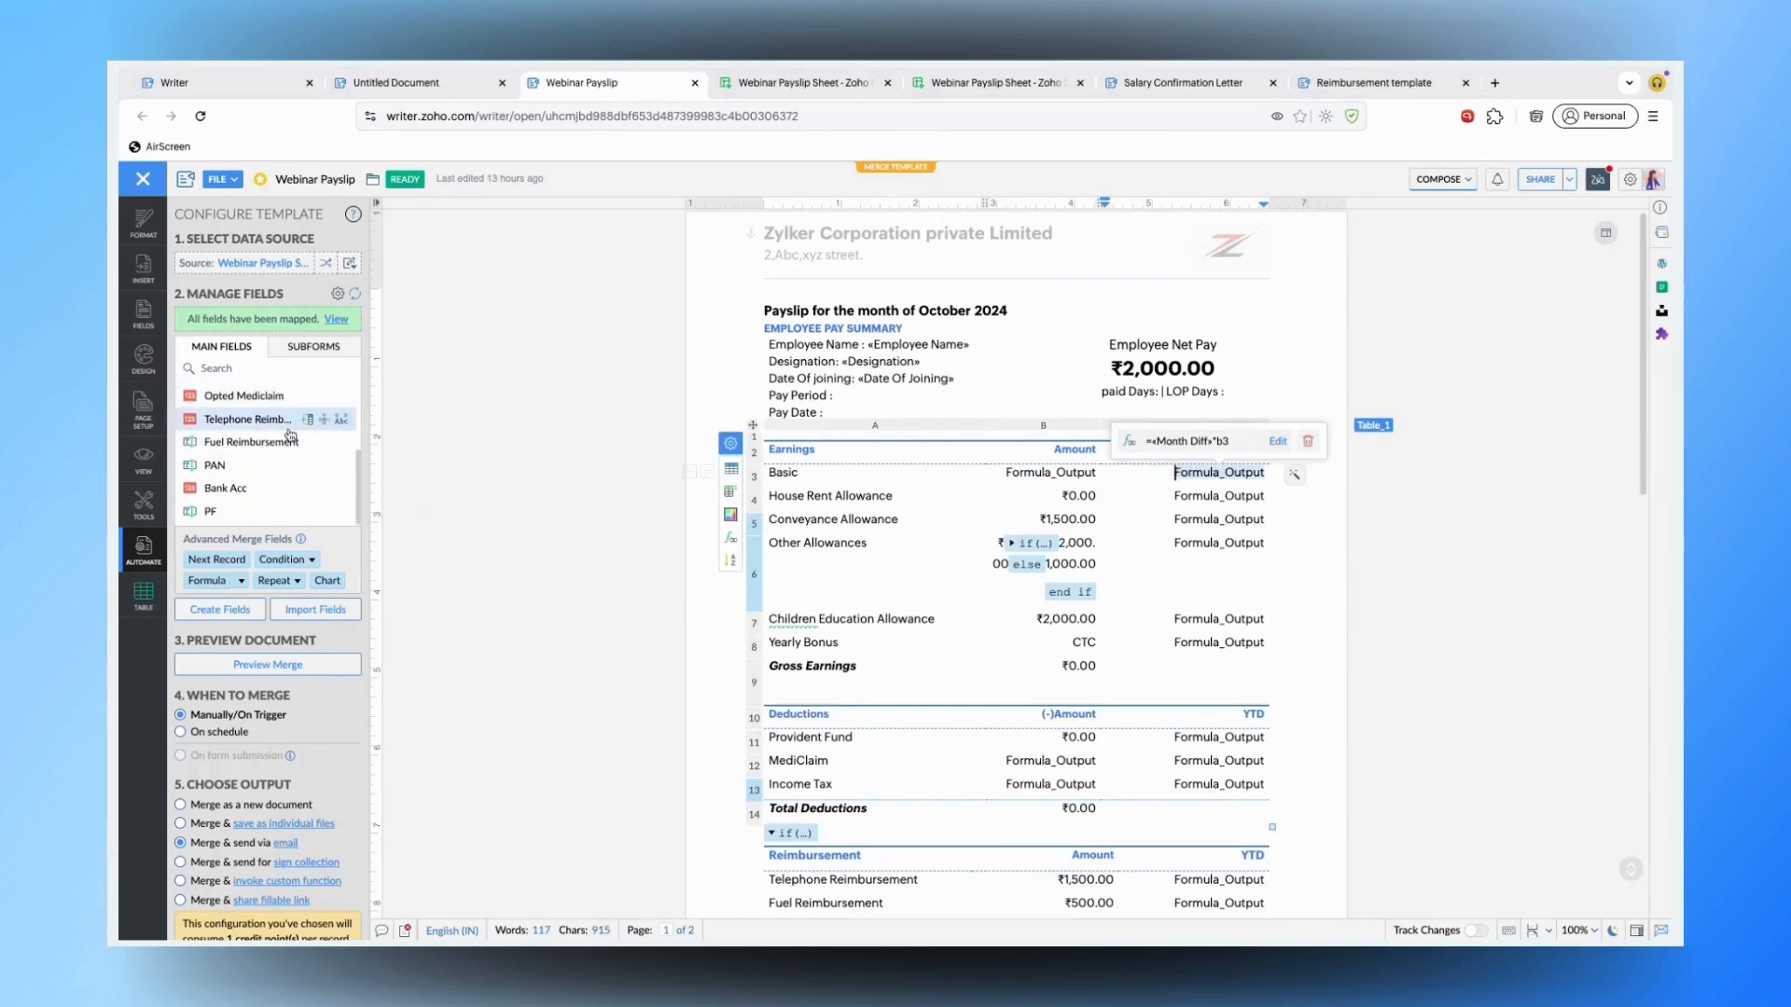
left_click(1276, 519)
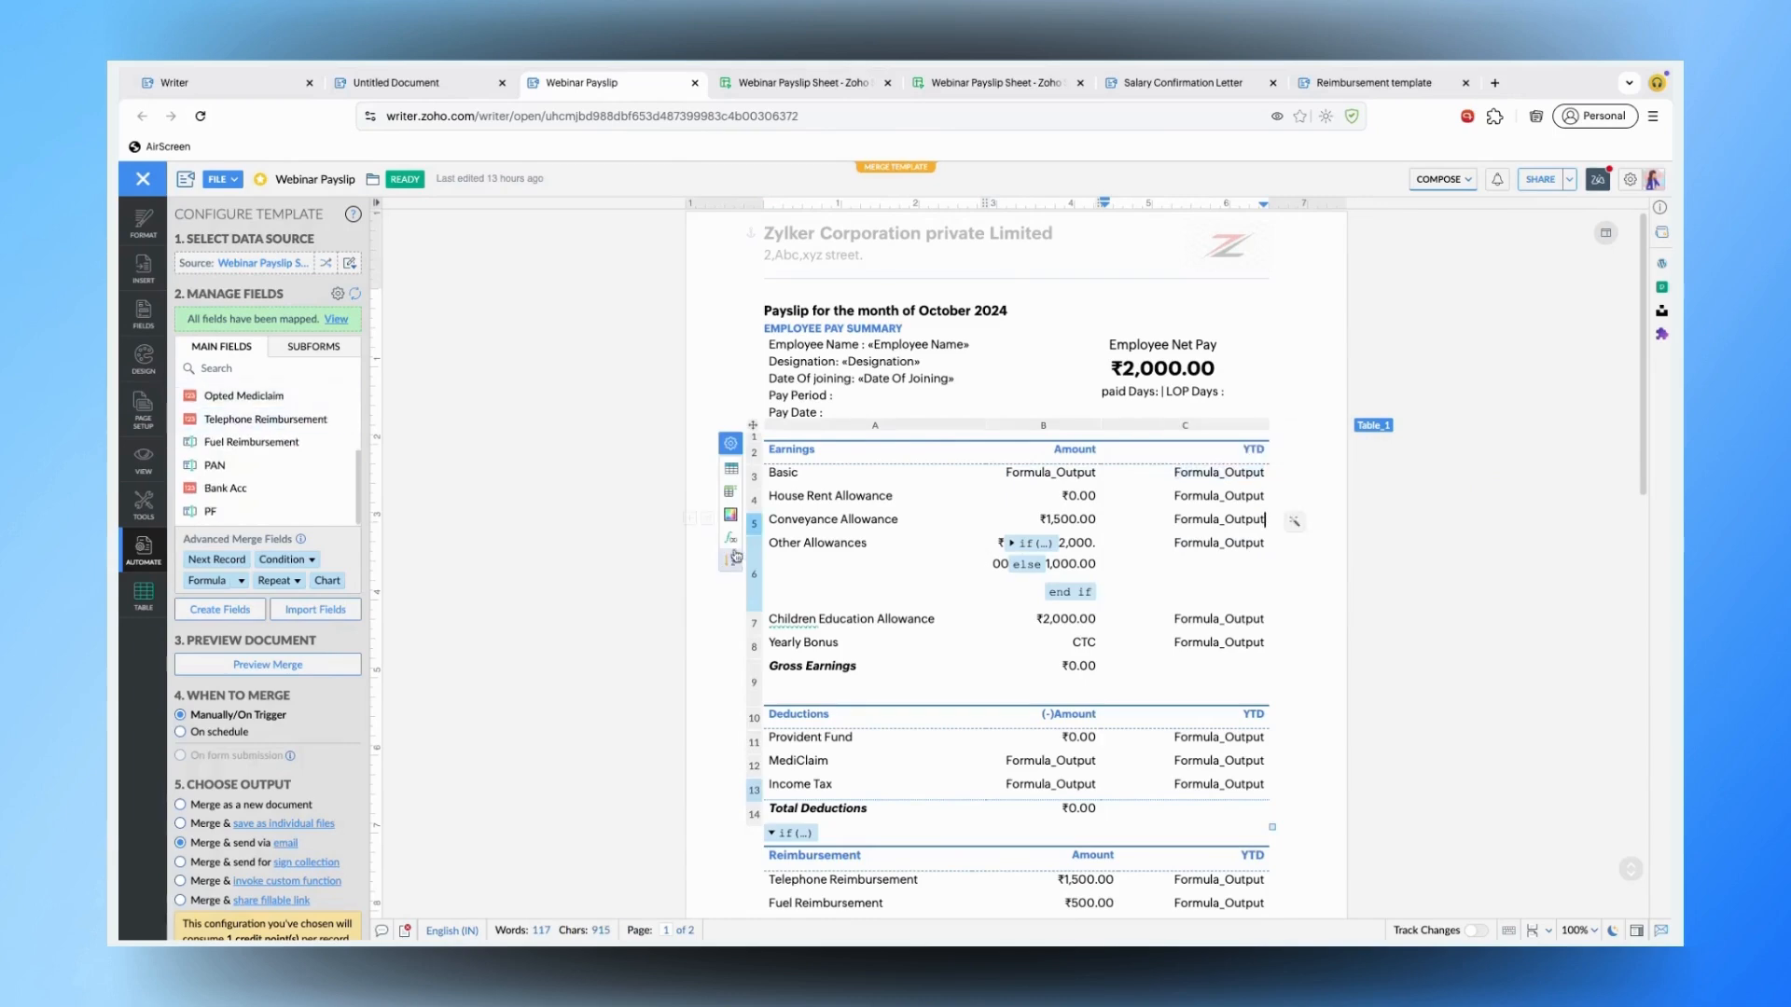
left_click(752, 526)
left_click(760, 536)
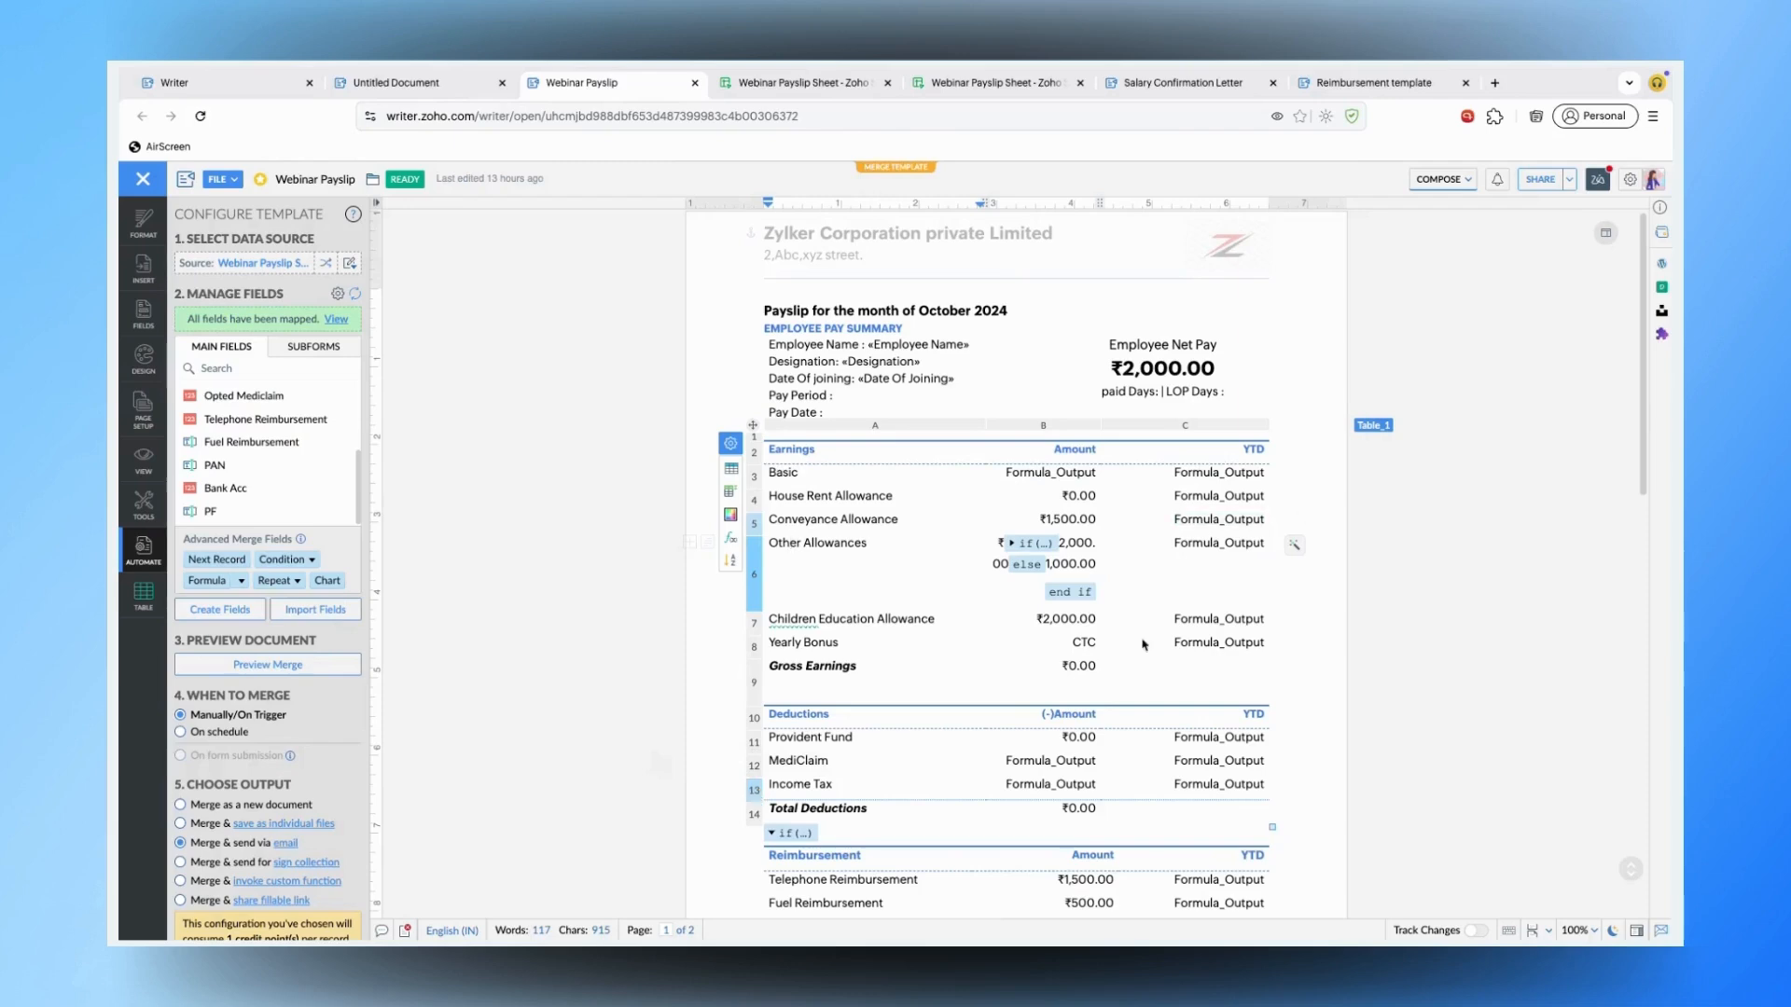
left_click(1067, 540)
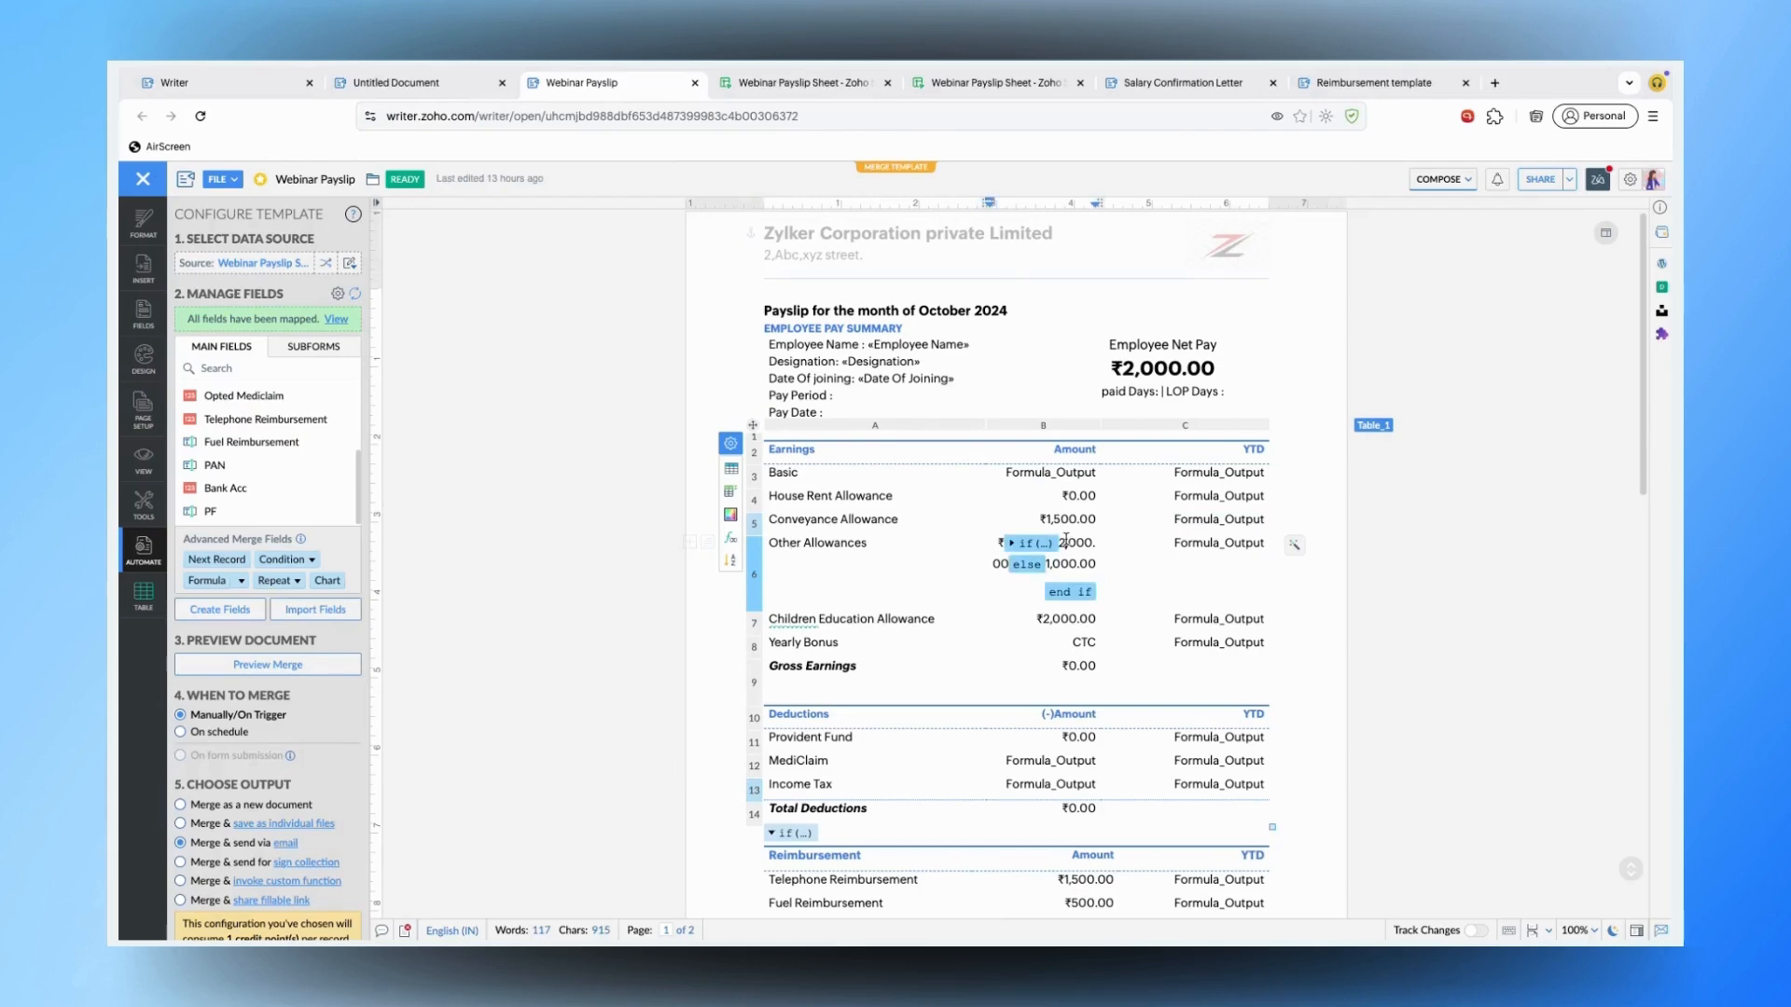
left_click(1014, 544)
left_click(1013, 547)
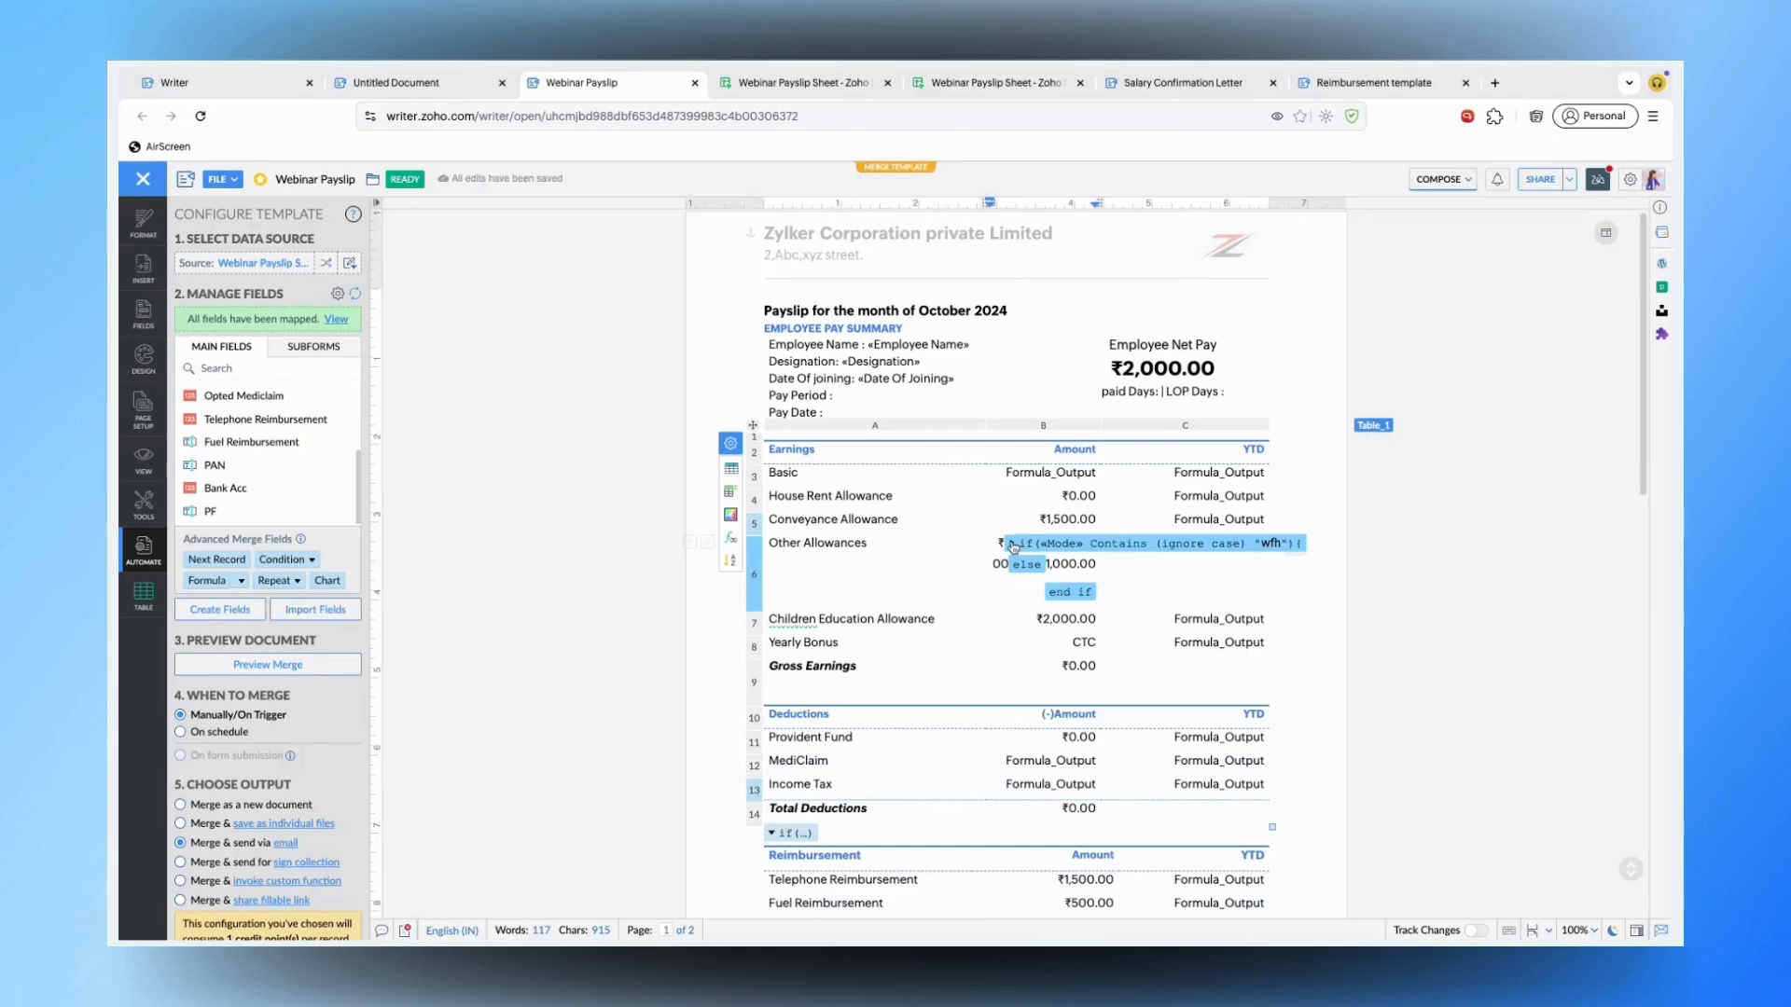
left_click(1013, 546)
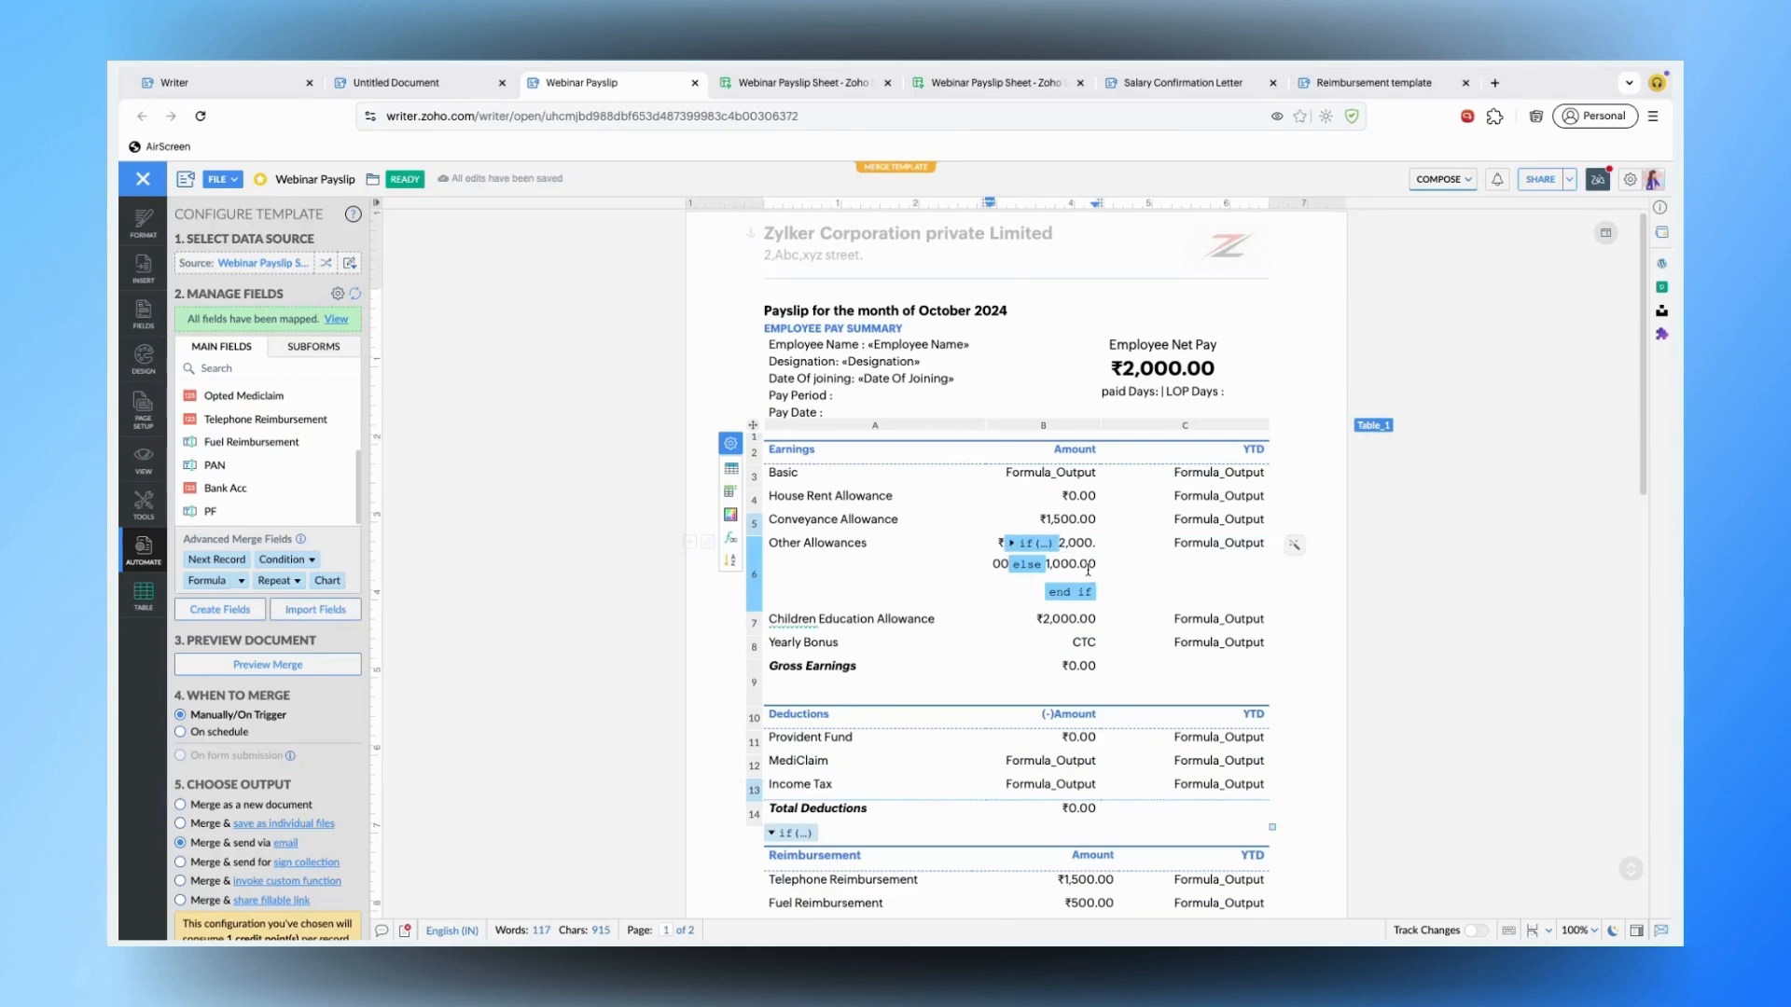
scroll(1083, 623, "down", 2)
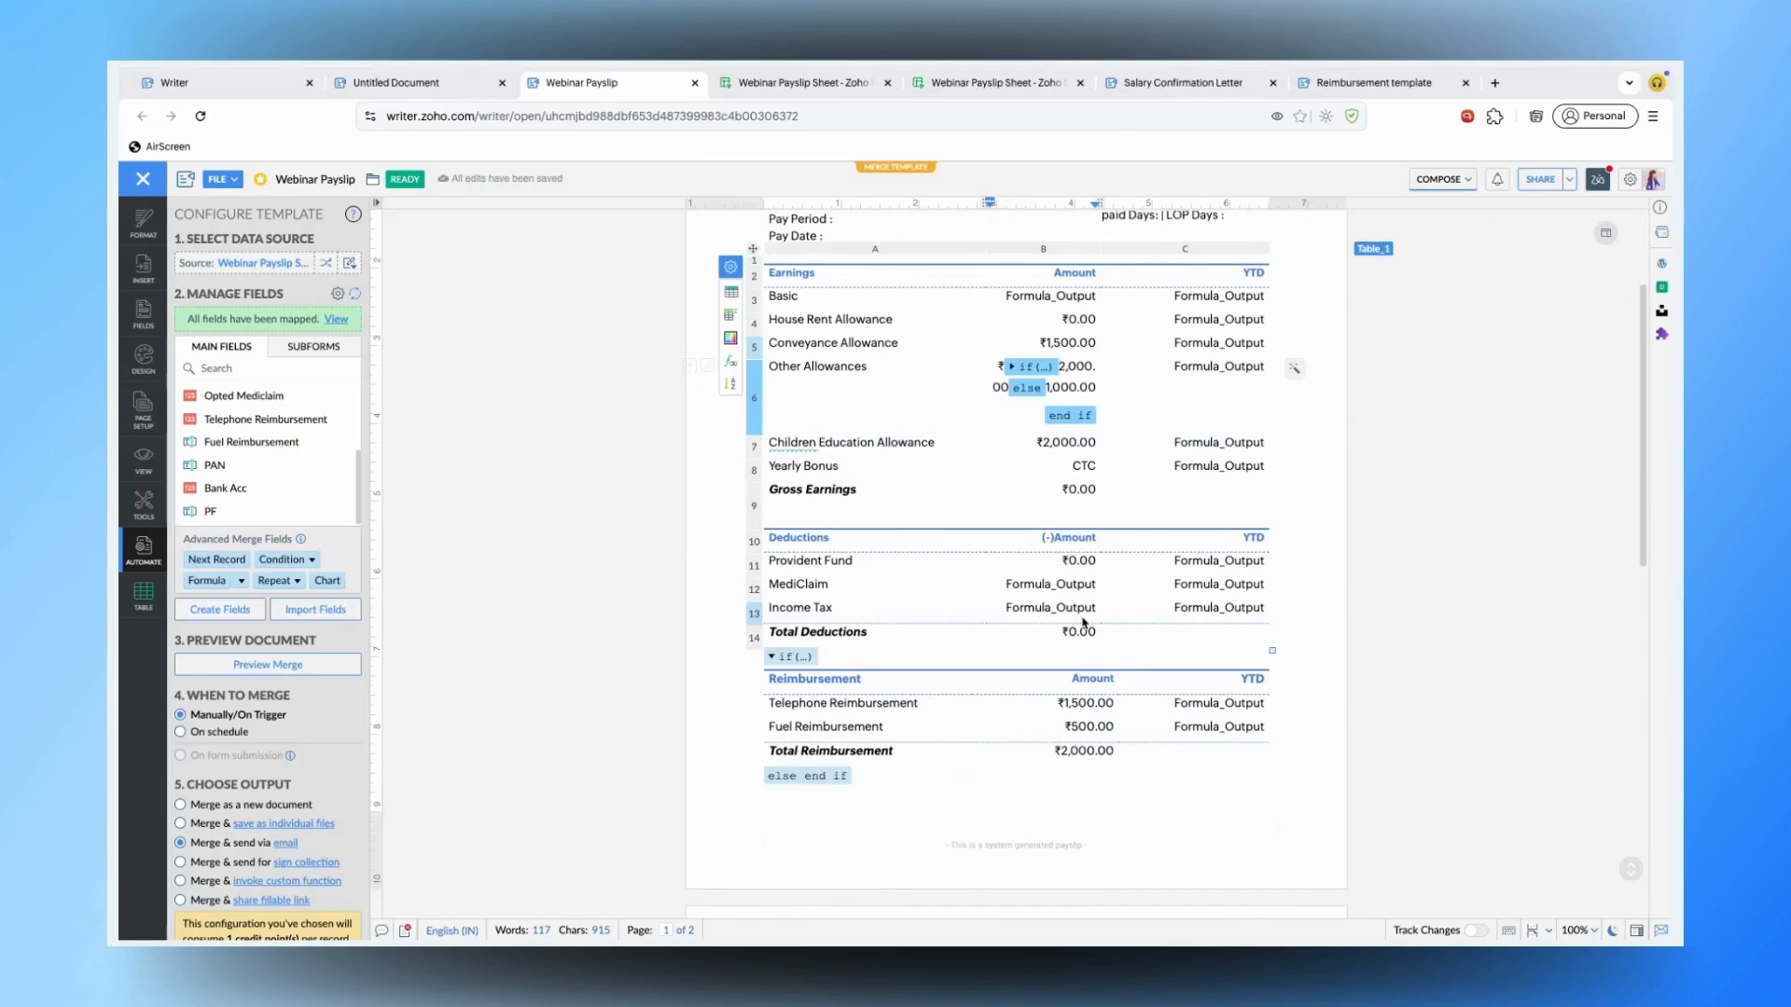
scroll(1083, 623, "up", 2)
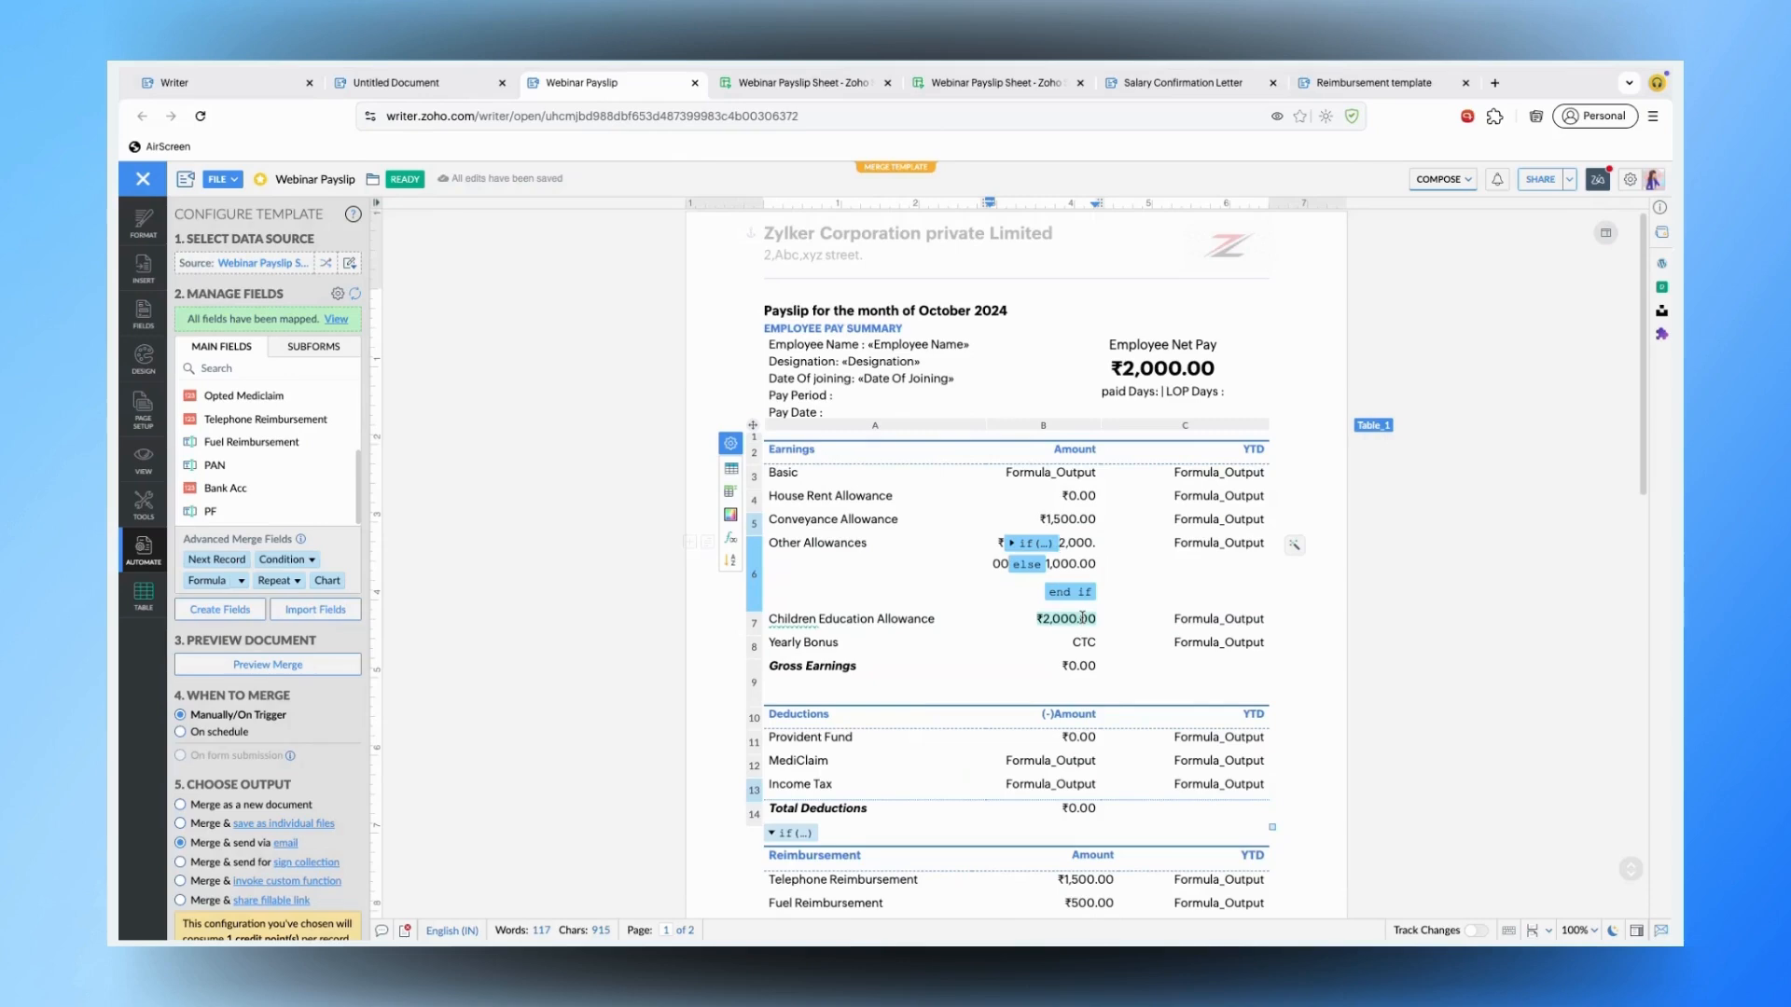
- Choose email output, check the sheet's Email column, and list merge fields for the To address
left_click(286, 844)
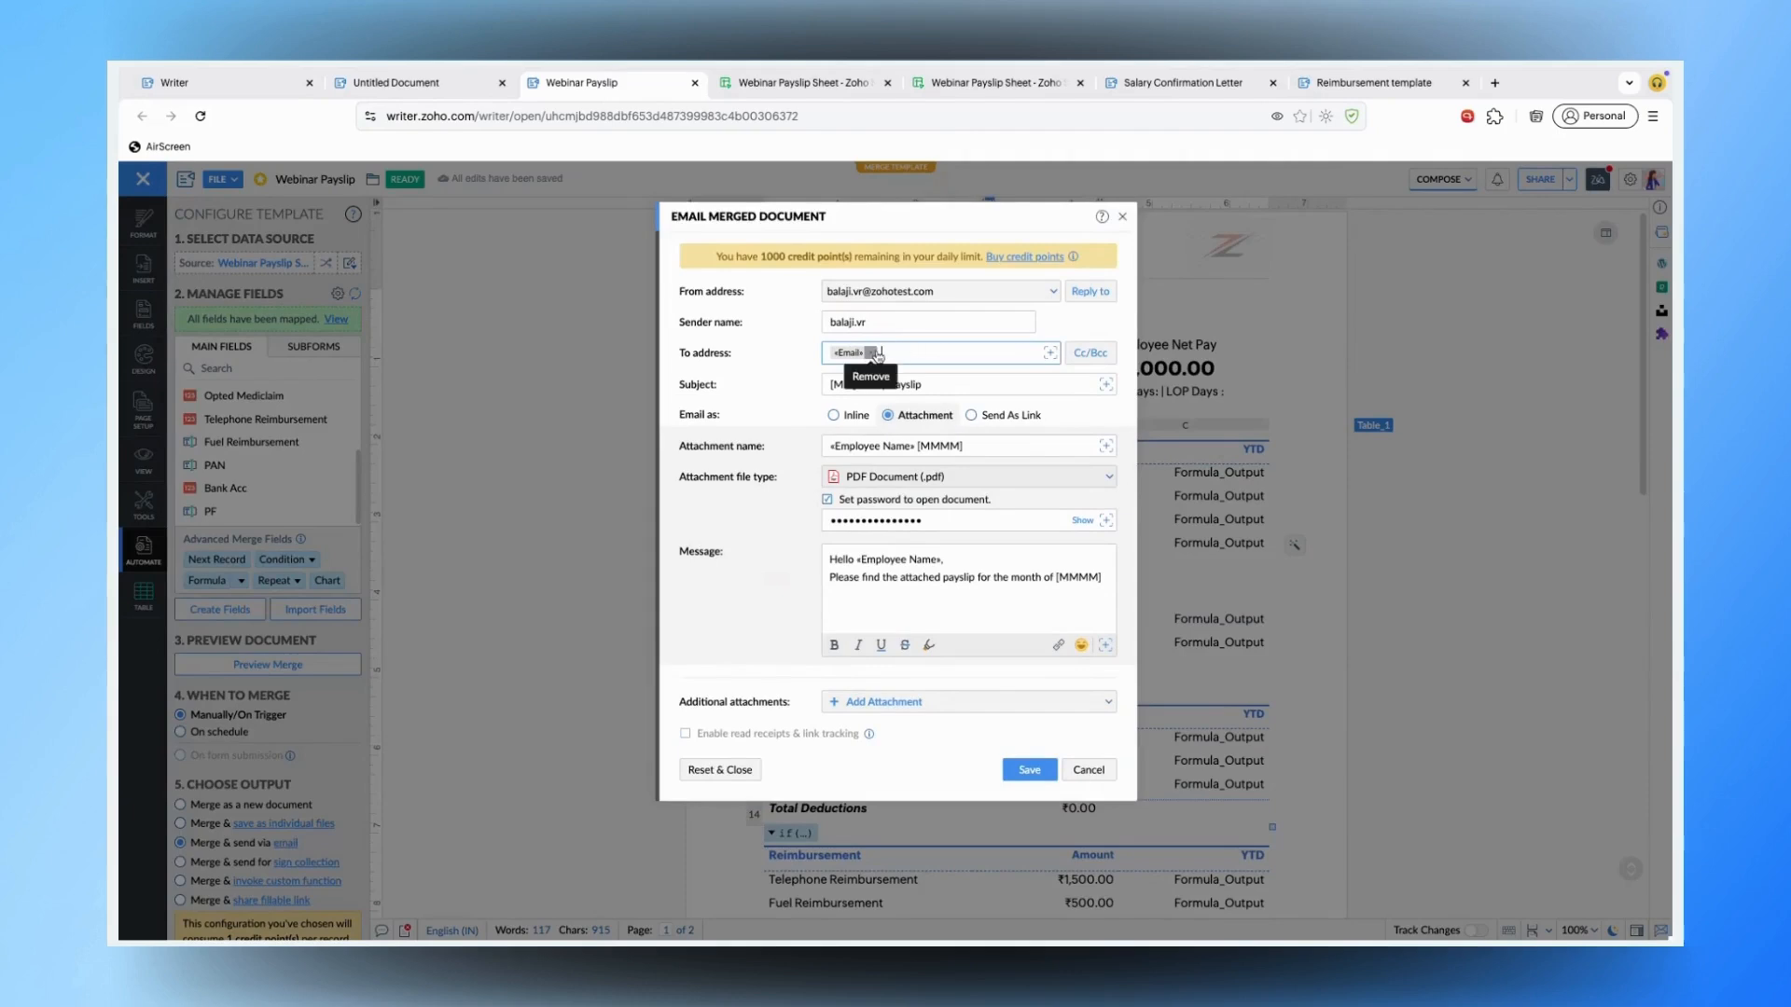
left_click(792, 84)
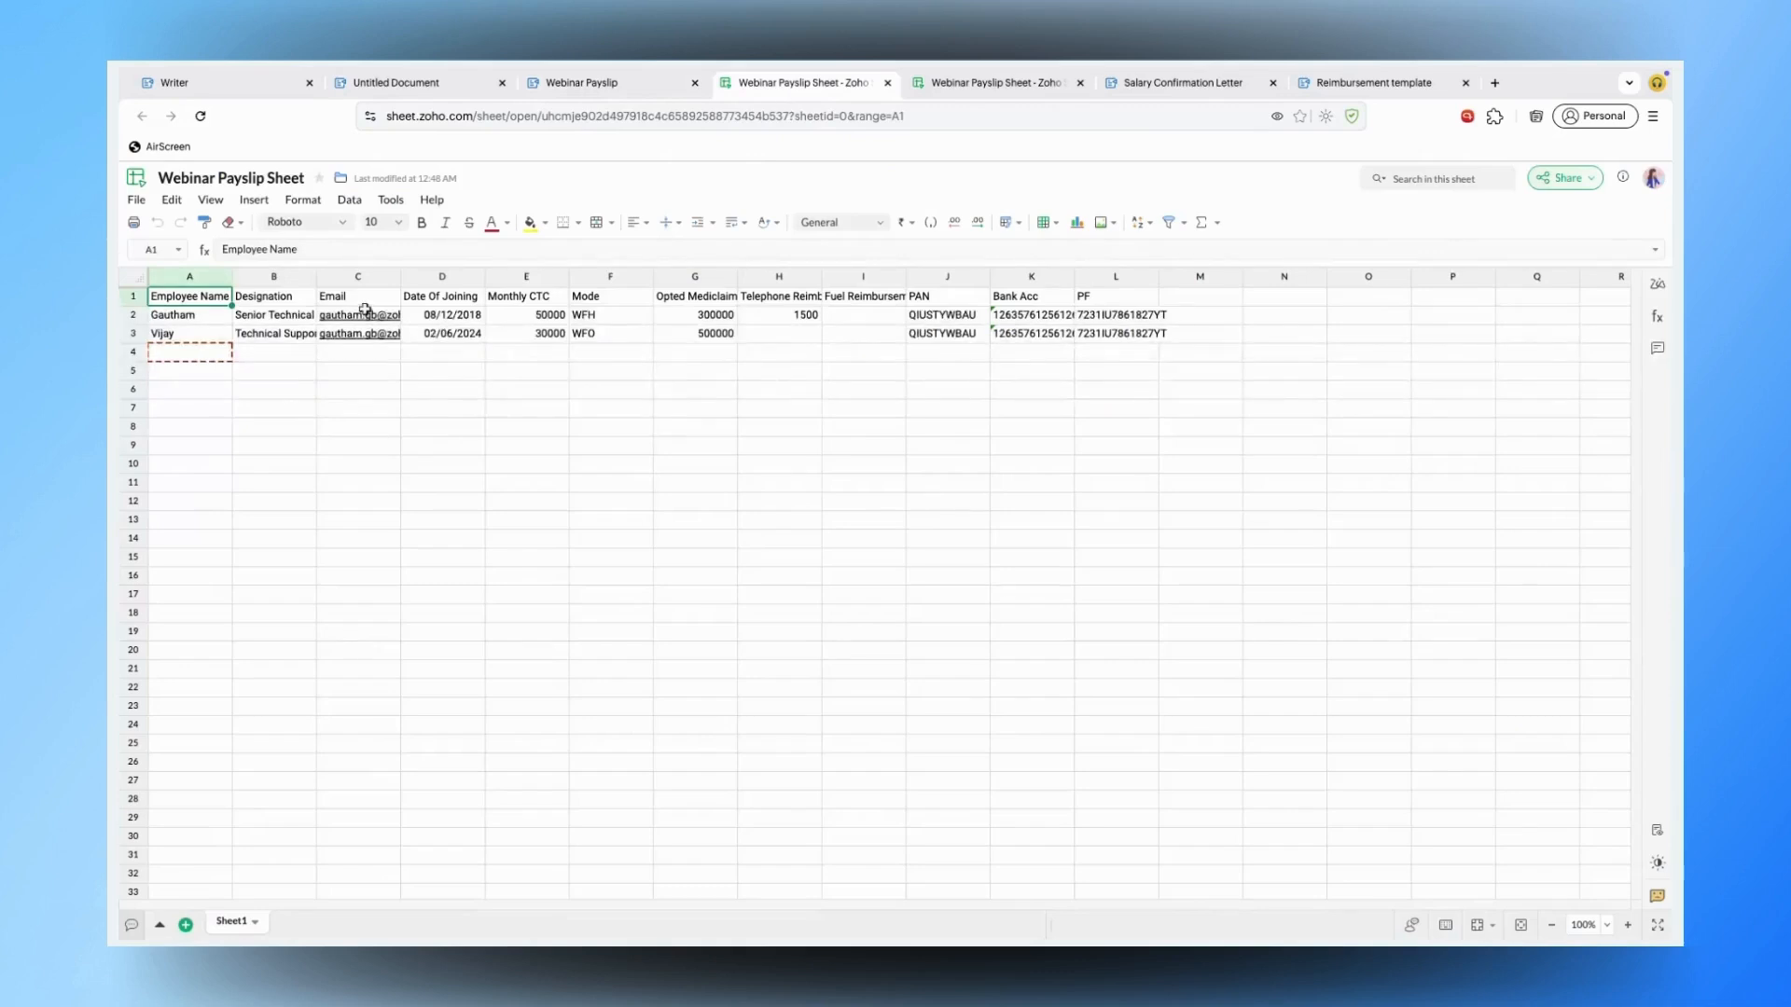
mouse_move(364, 313)
left_click(673, 86)
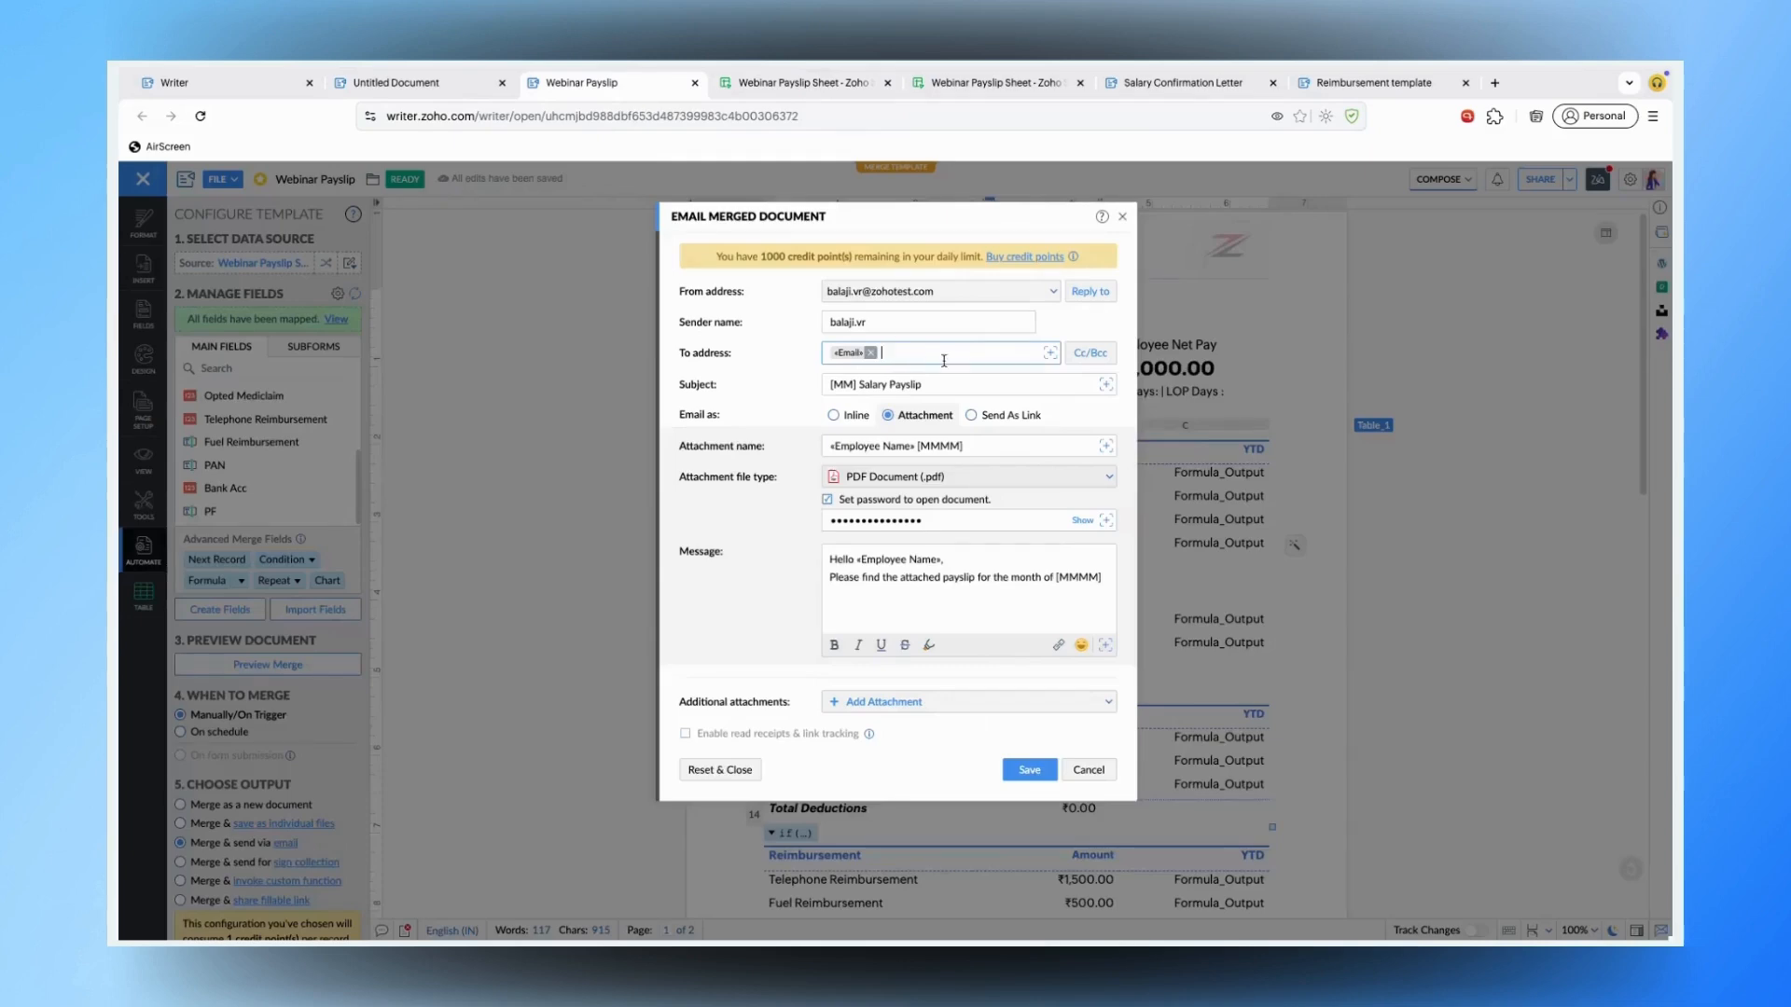
left_click(1051, 354)
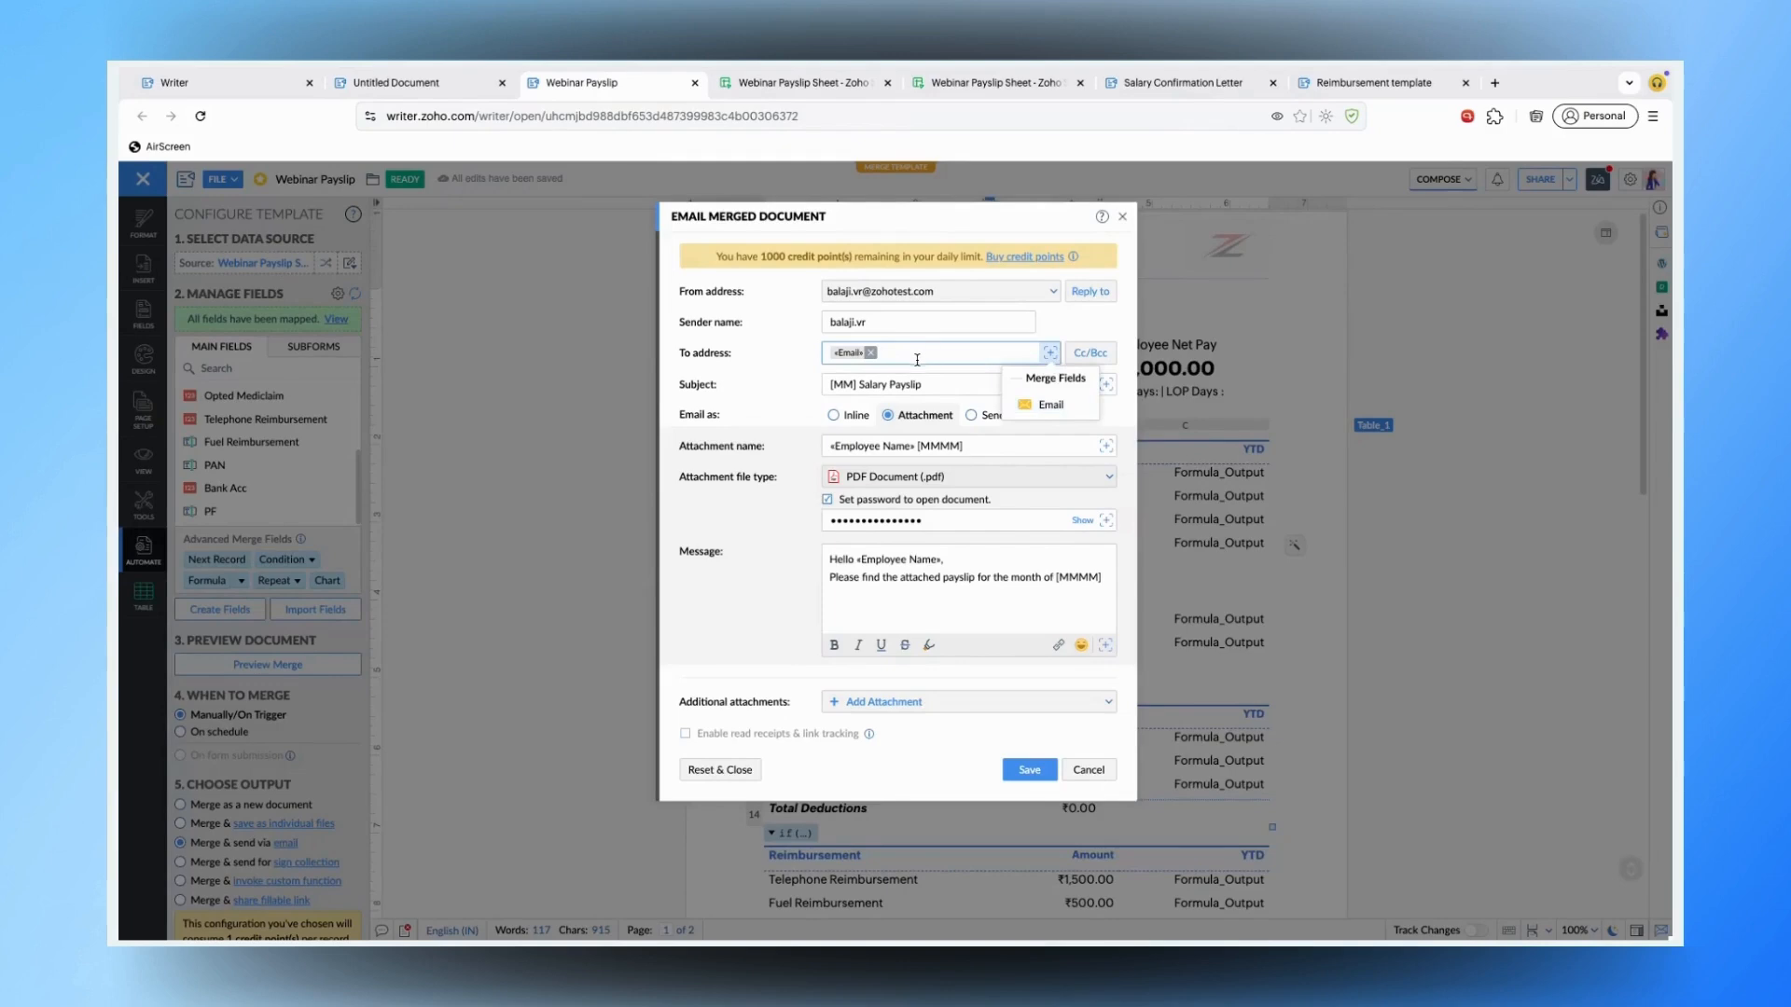
- Confirm the PDF attachment password is «Employee Name» and save the email merge settings
left_click(772, 377)
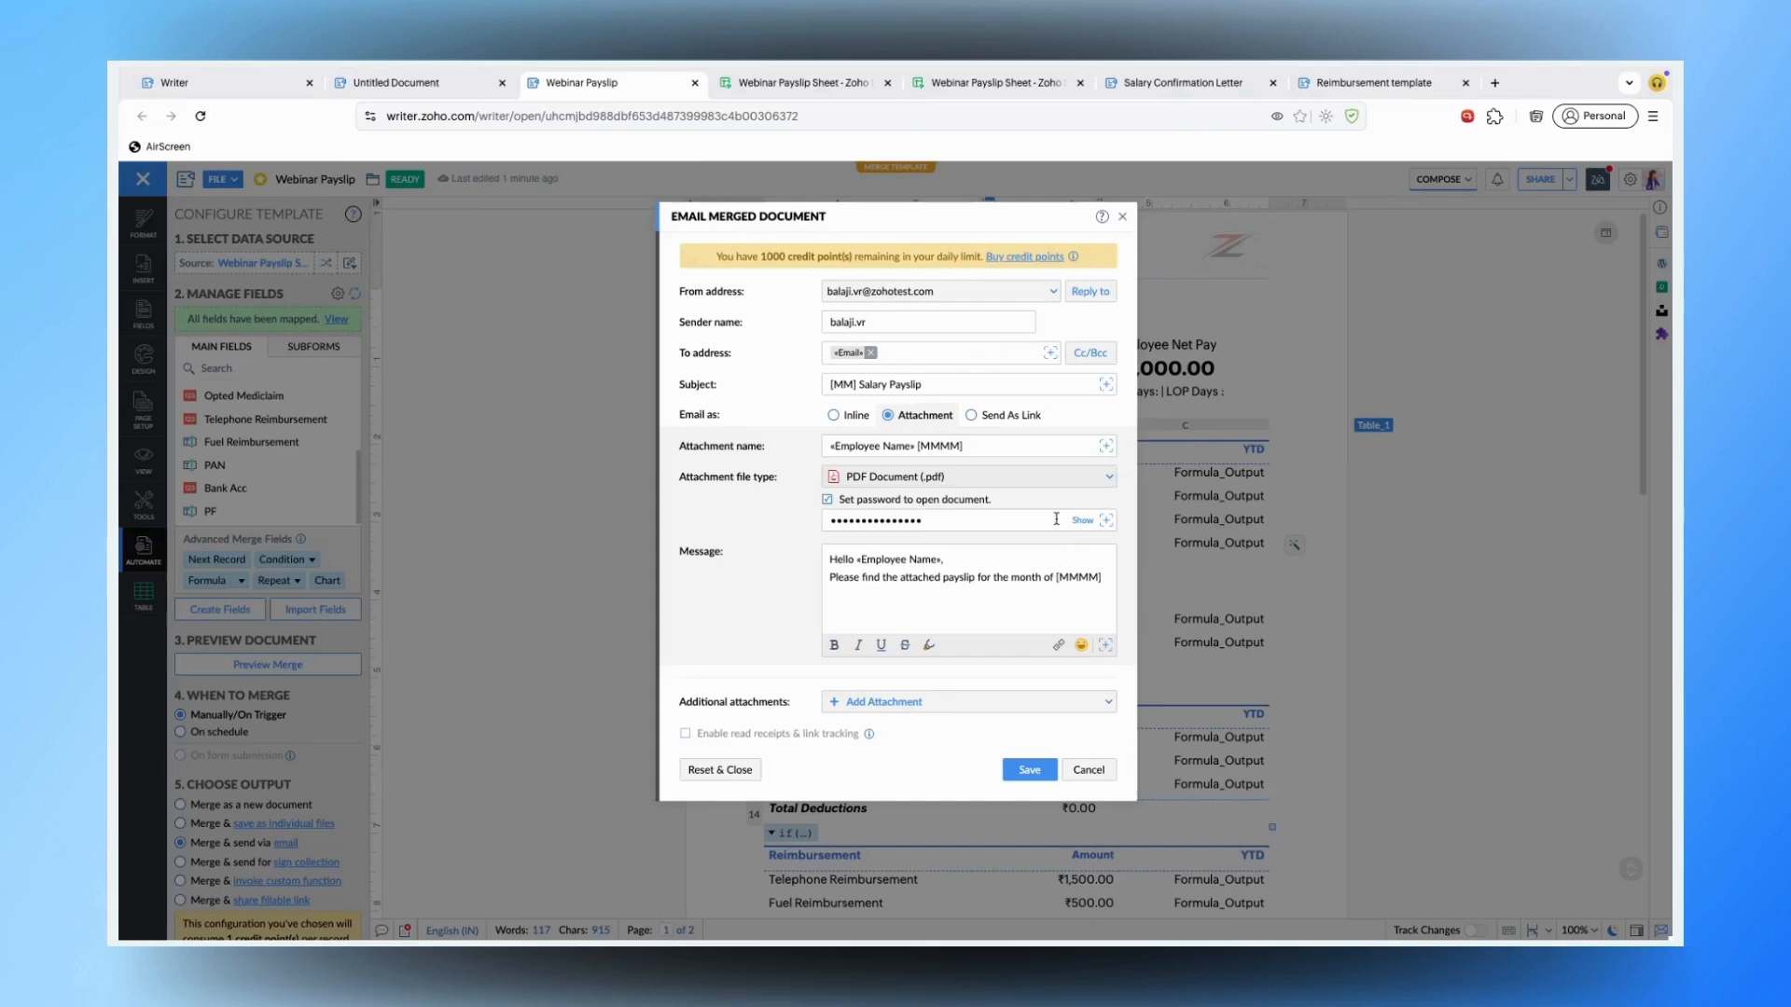
left_click(1085, 521)
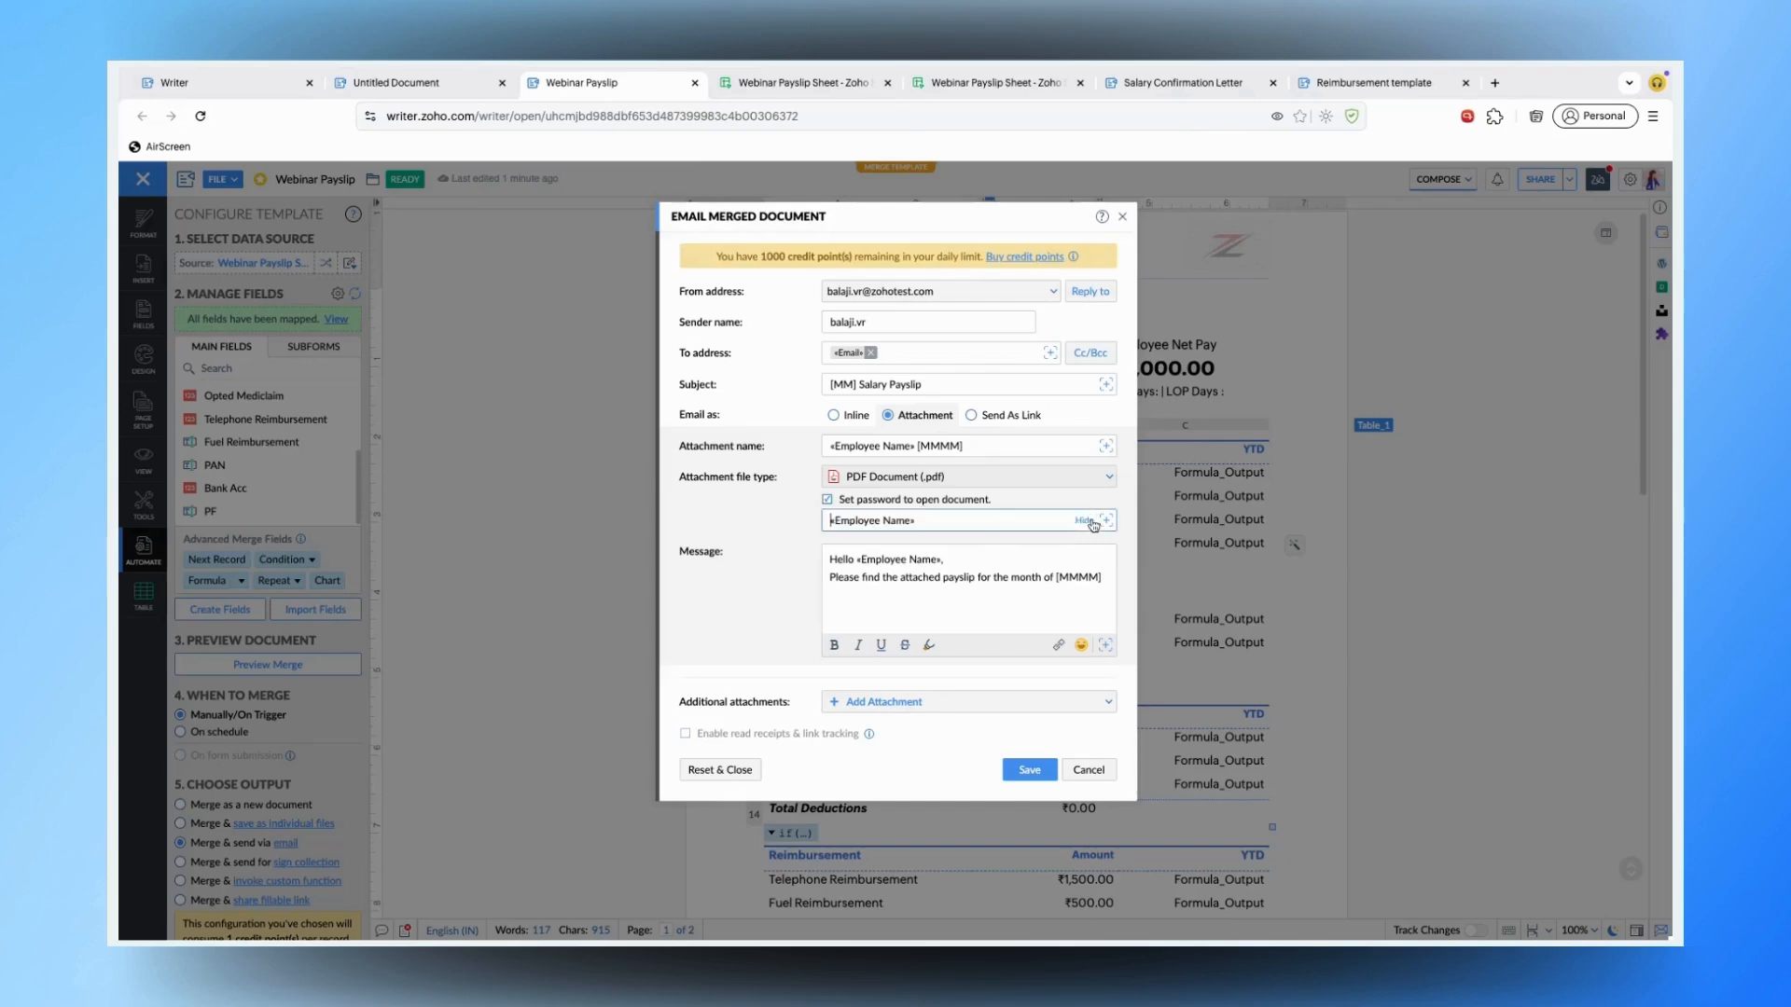
left_click(993, 557)
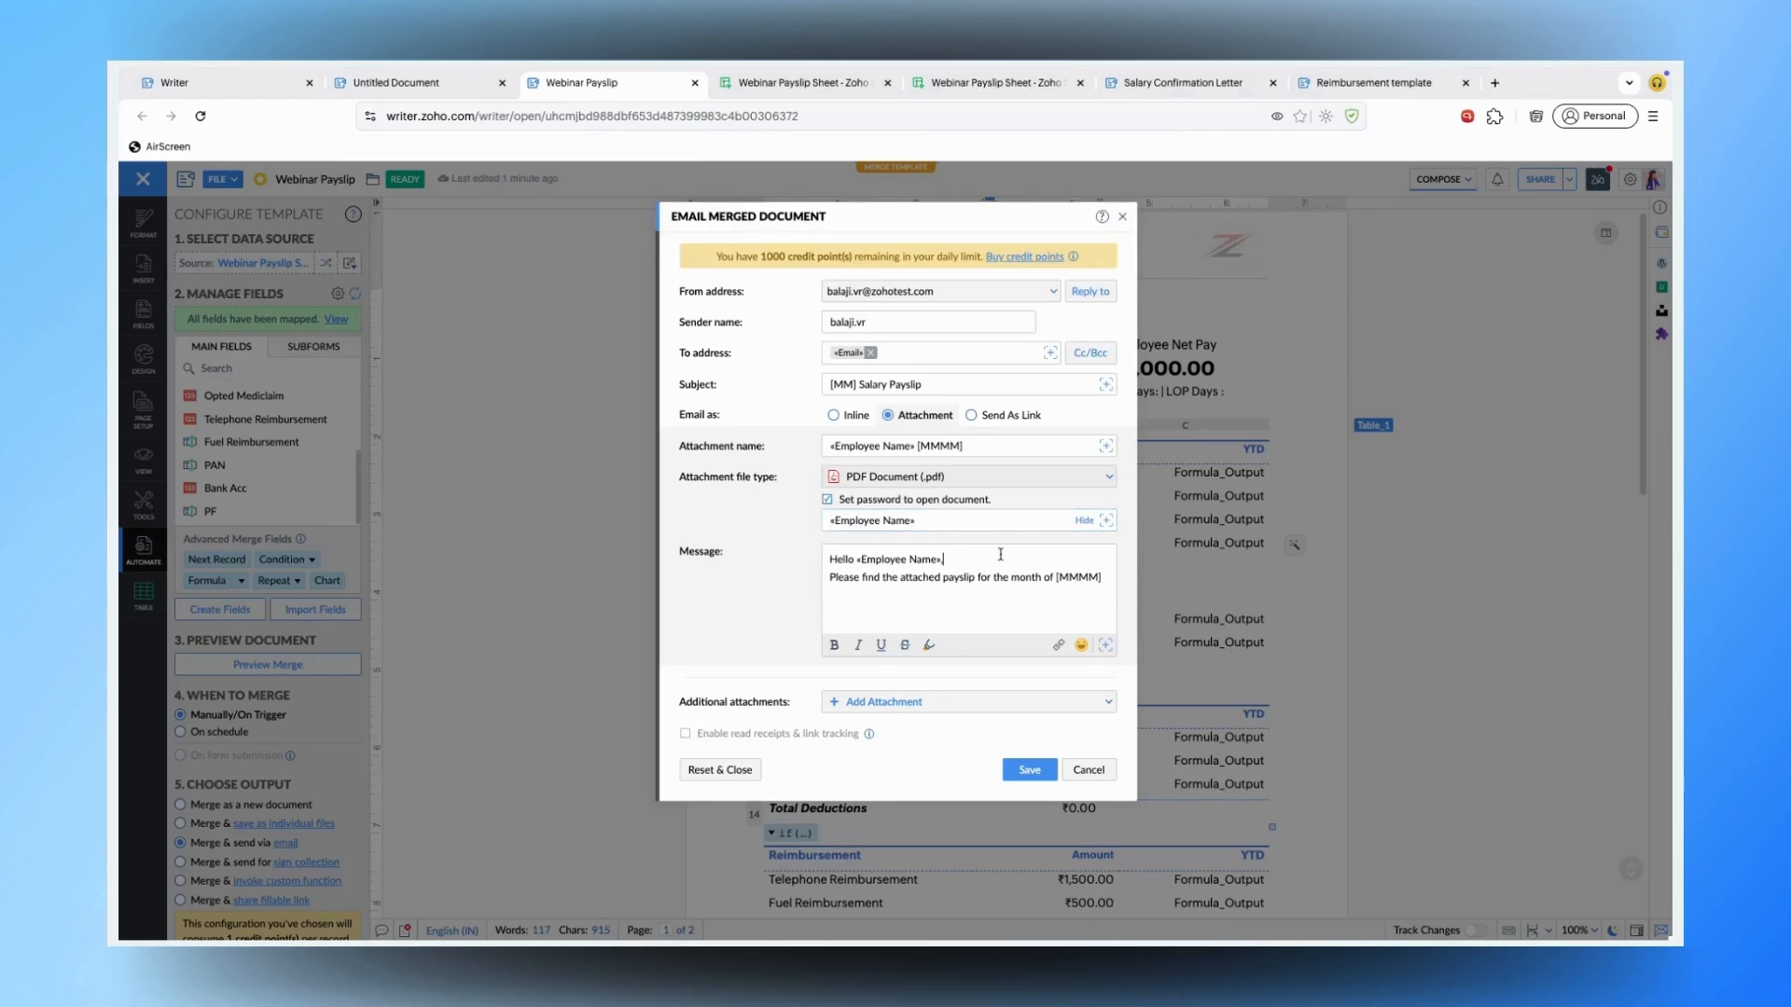
left_click(1036, 768)
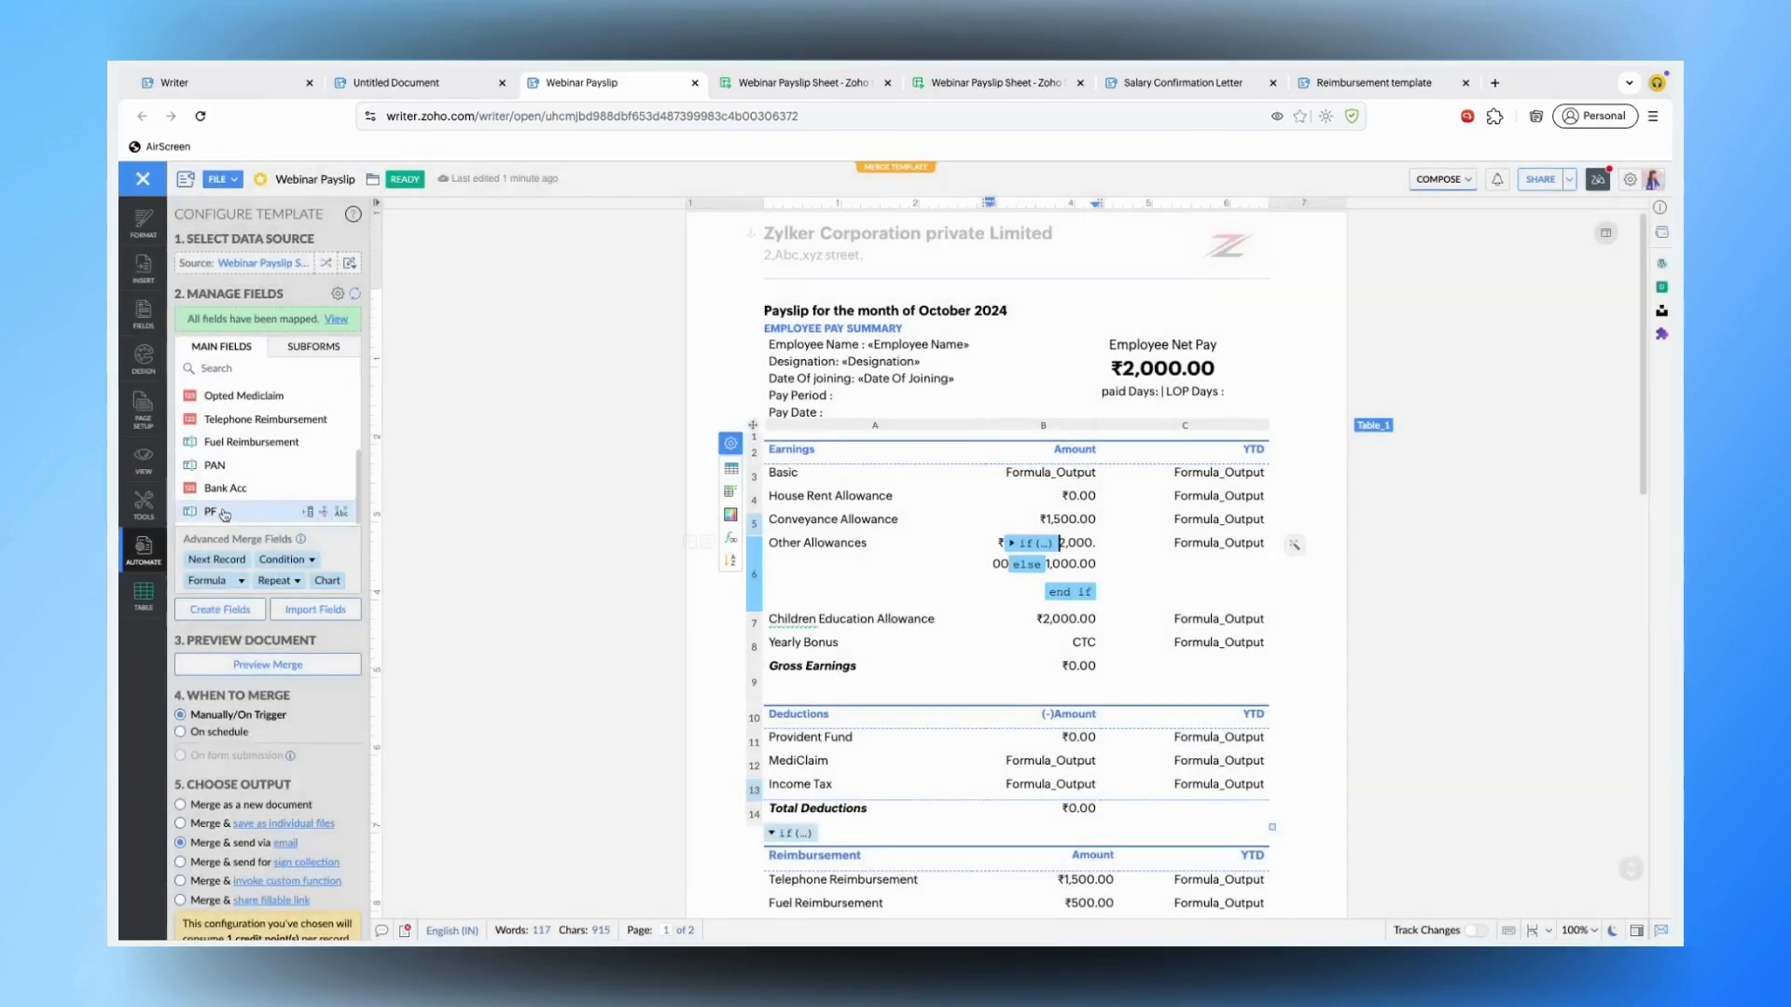
- Run the merge, send the payslip emails, and open the merge log
scroll(295, 640, "down", 2)
scroll(295, 640, "down", 1)
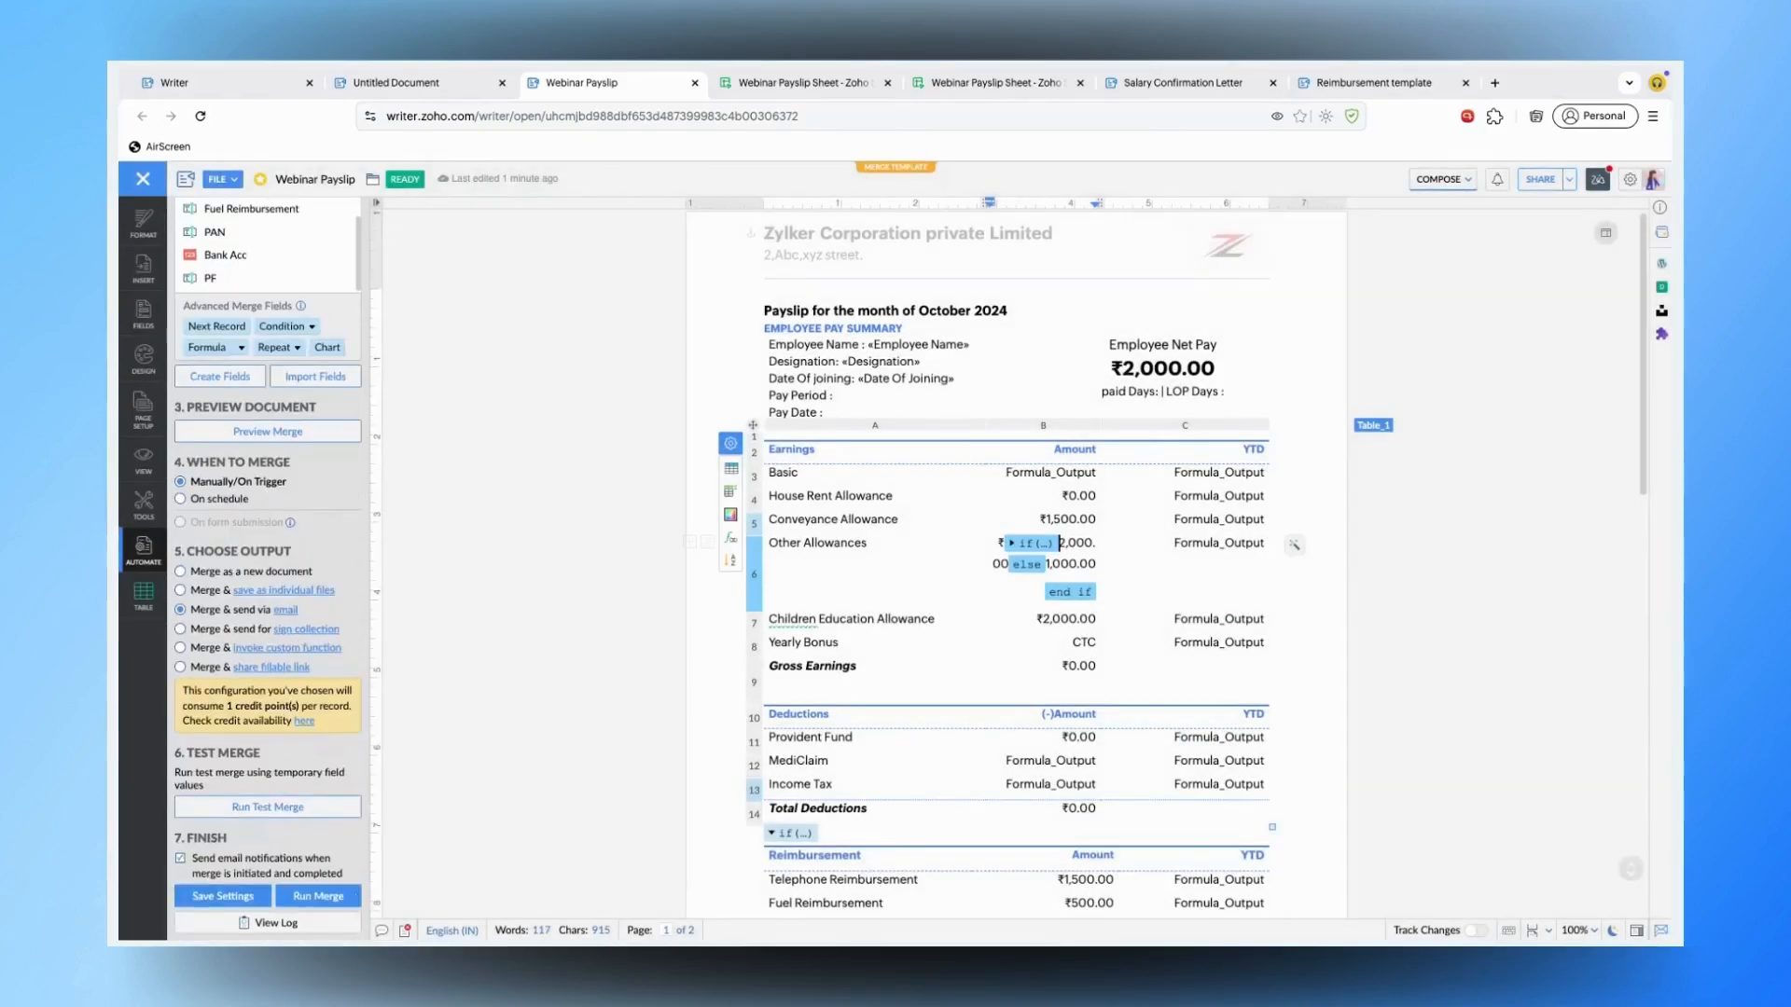
left_click(335, 899)
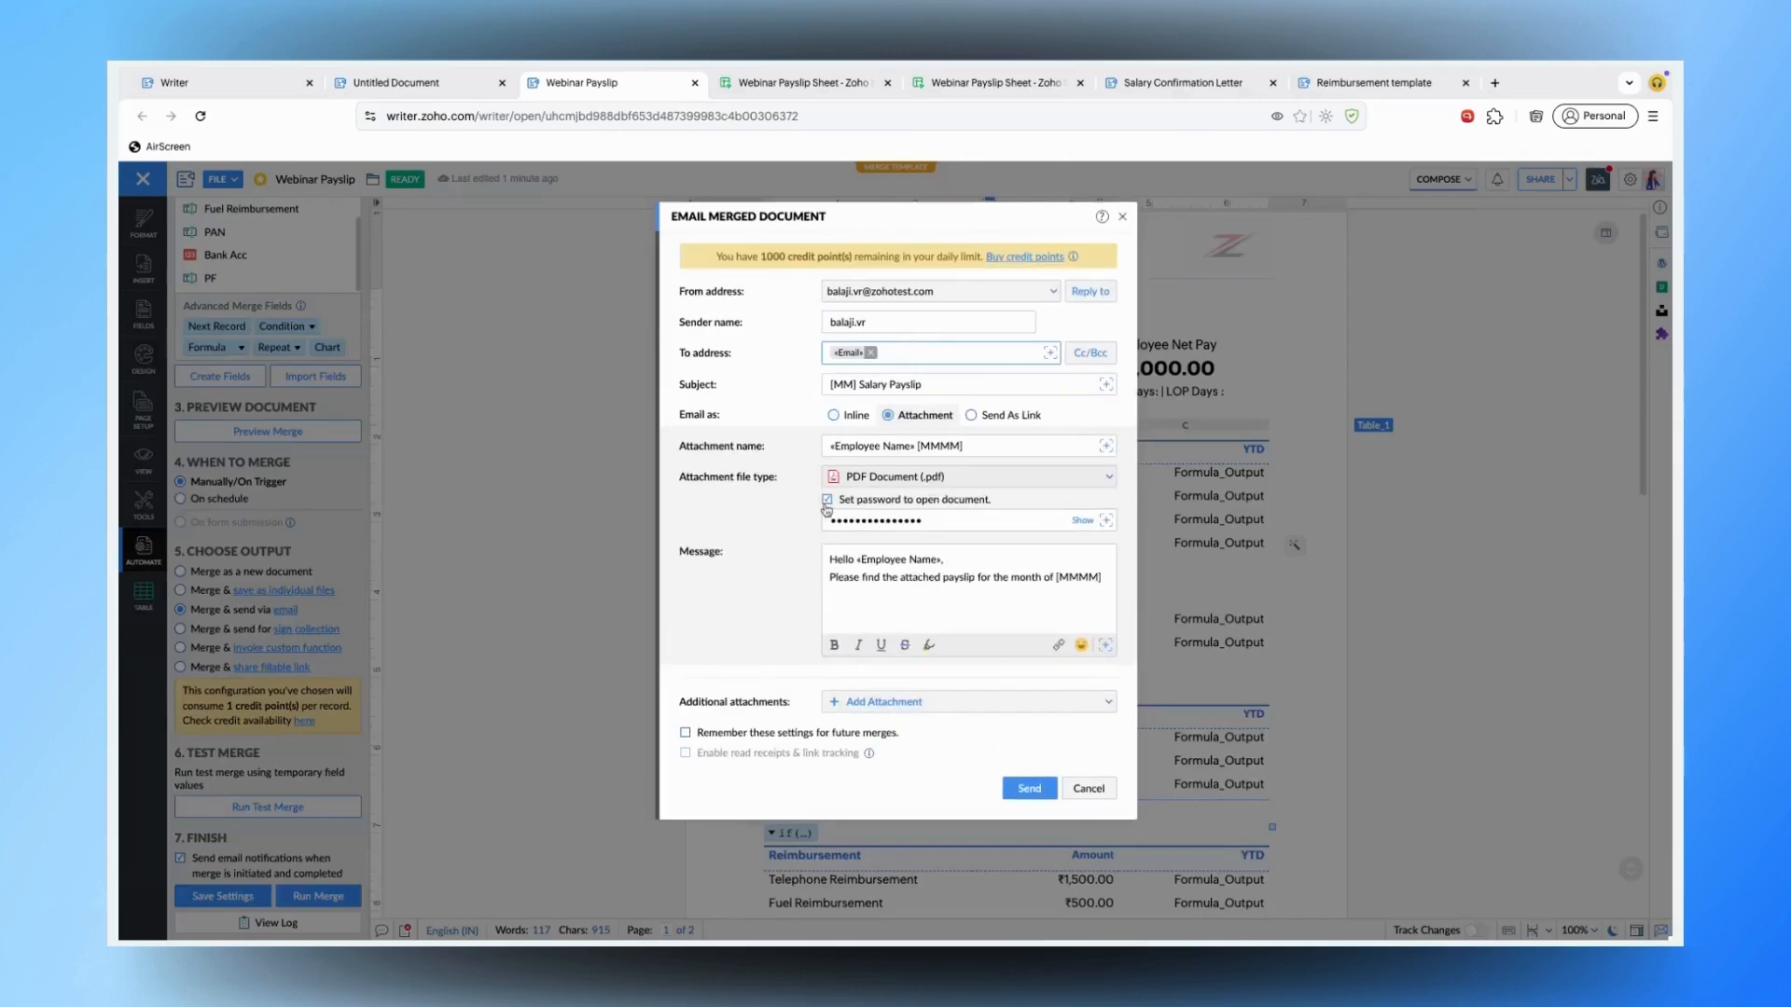
left_click(1027, 791)
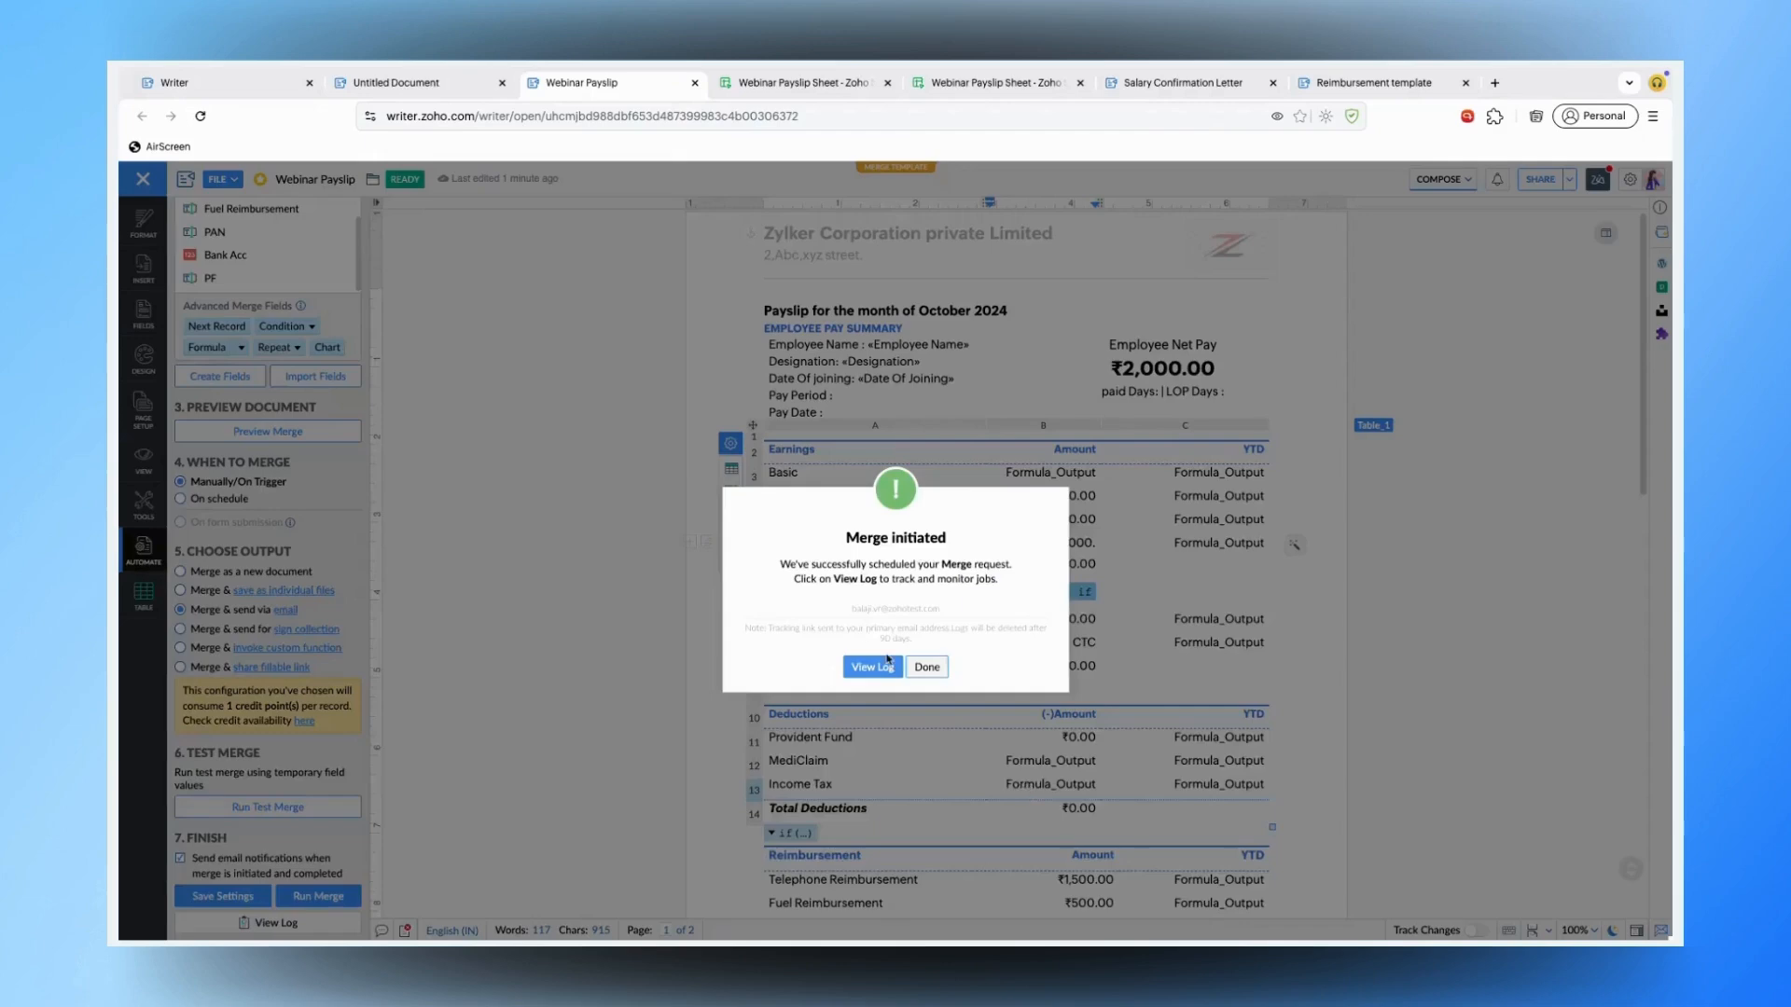
left_click(868, 667)
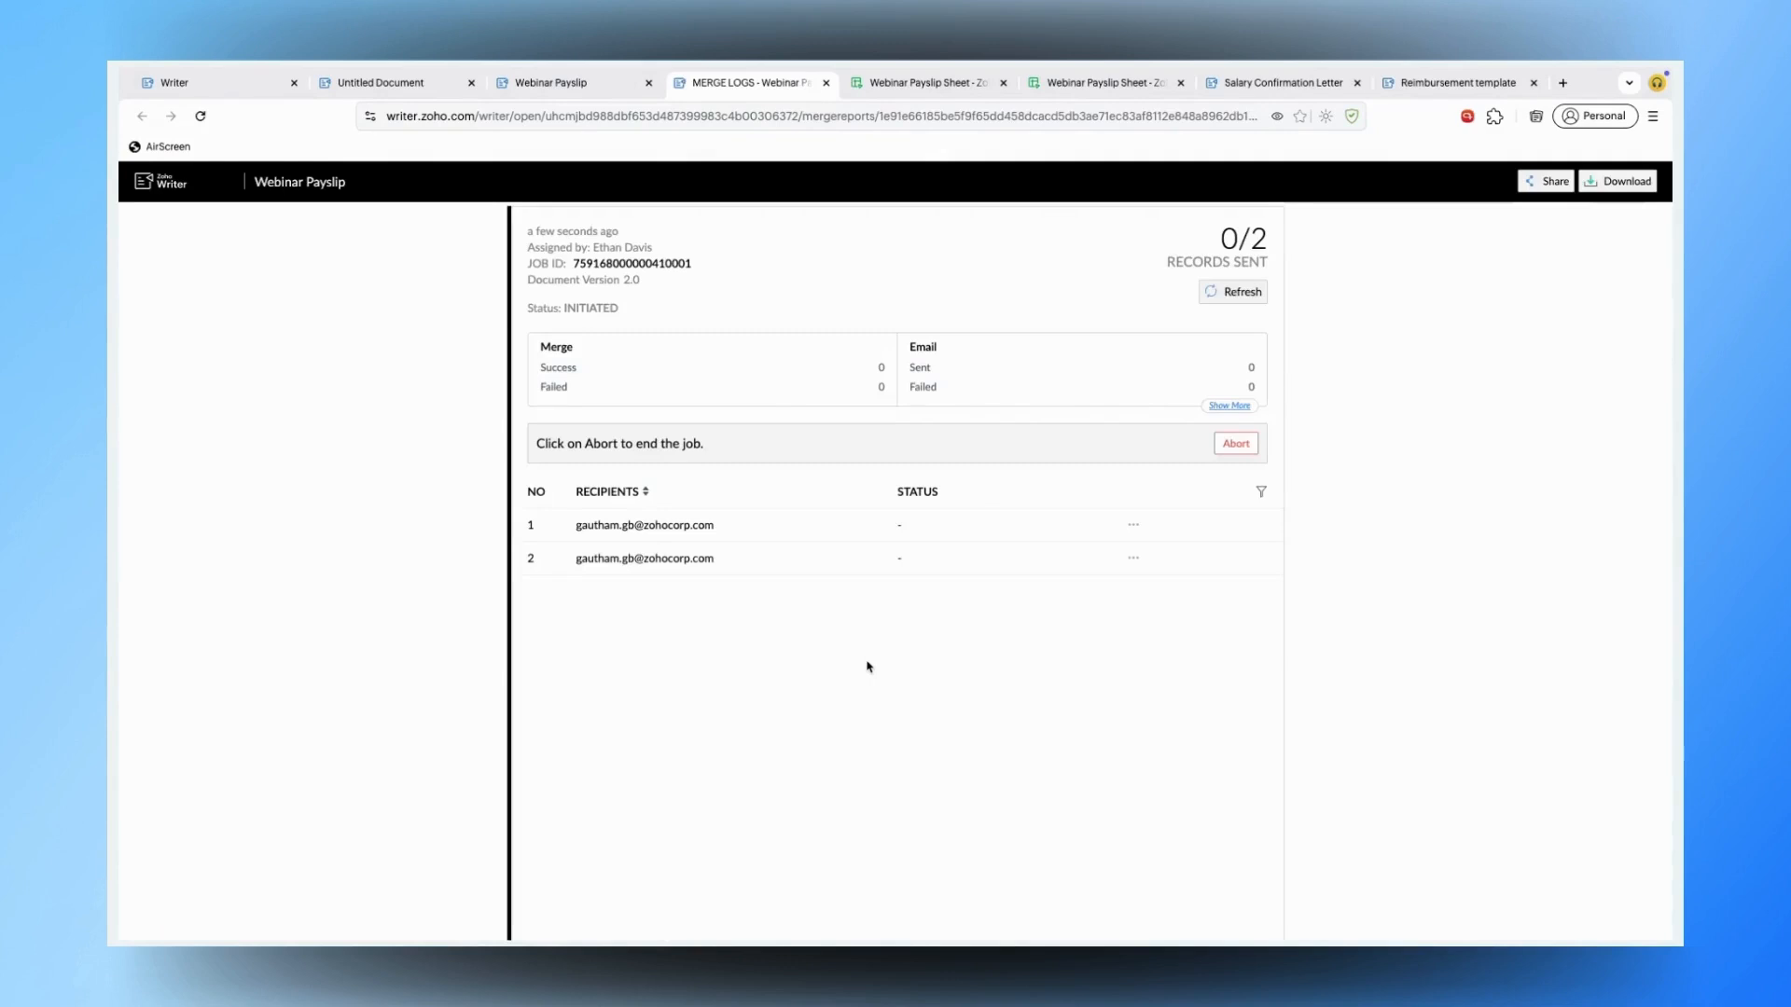
- Refresh the merge log until row 1 reads Email Sent (1/2), then switch to Zoho Mail
left_click(1234, 293)
left_click(559, 93)
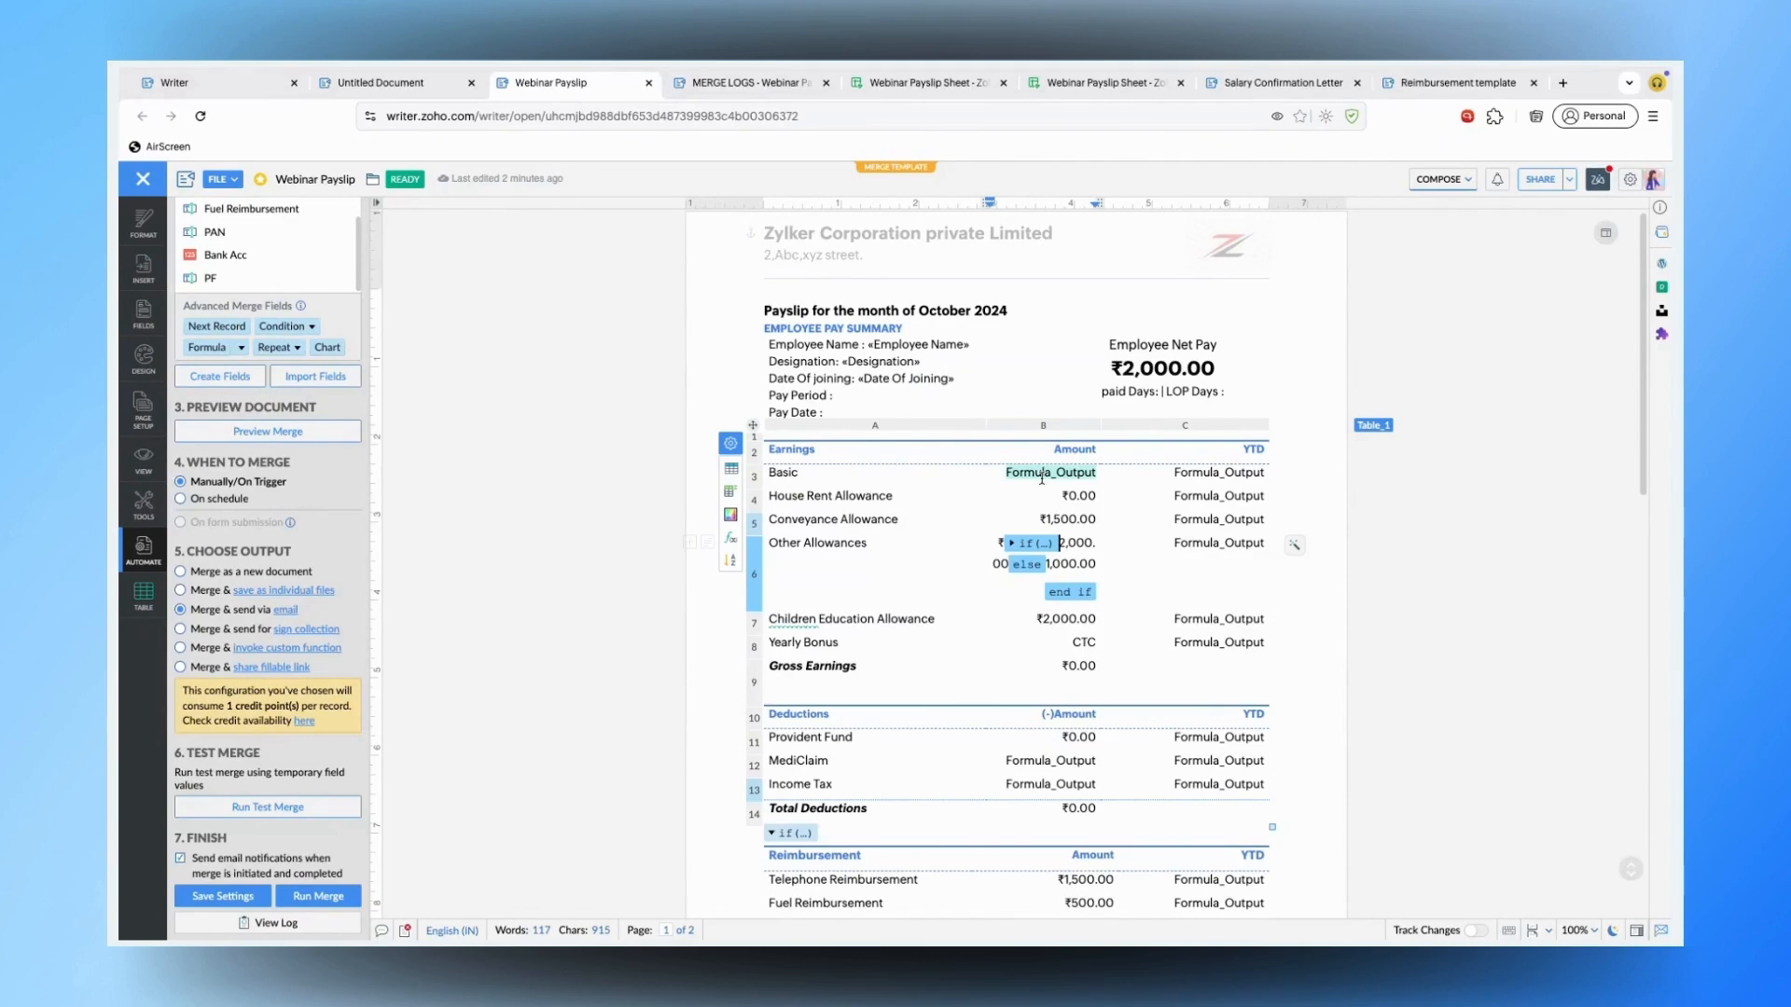
left_click(742, 84)
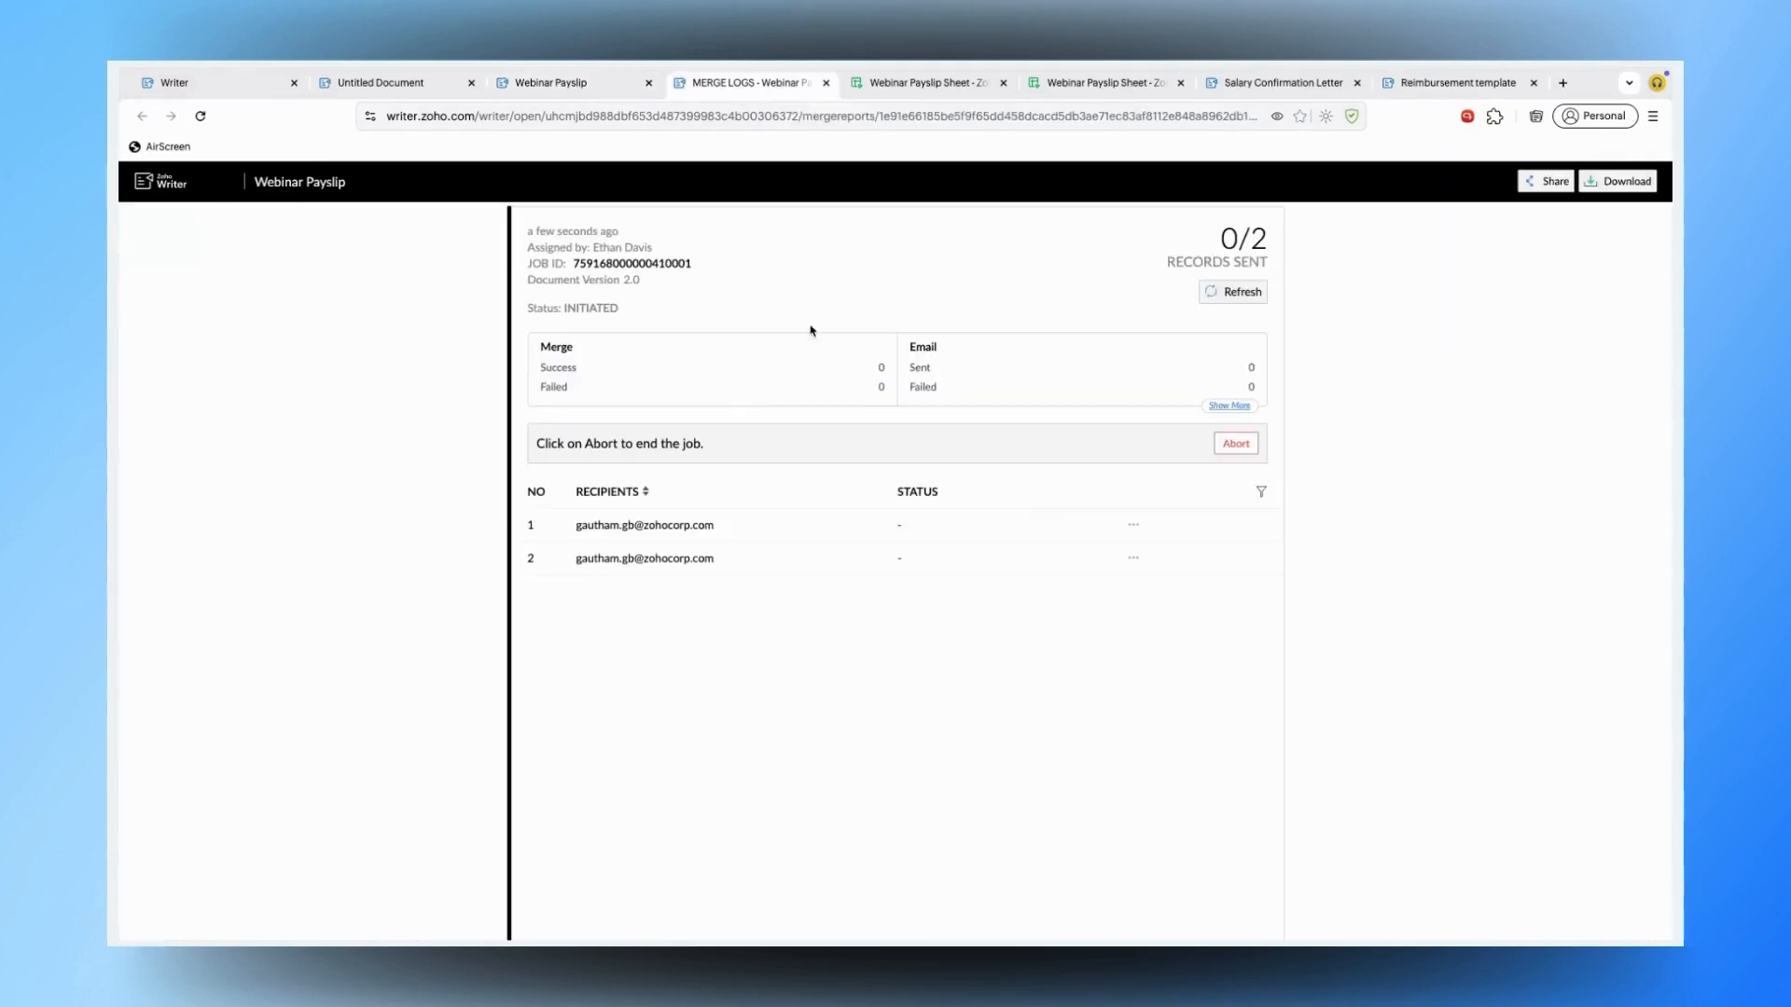
left_click(1205, 294)
left_click(1206, 293)
left_click(1214, 293)
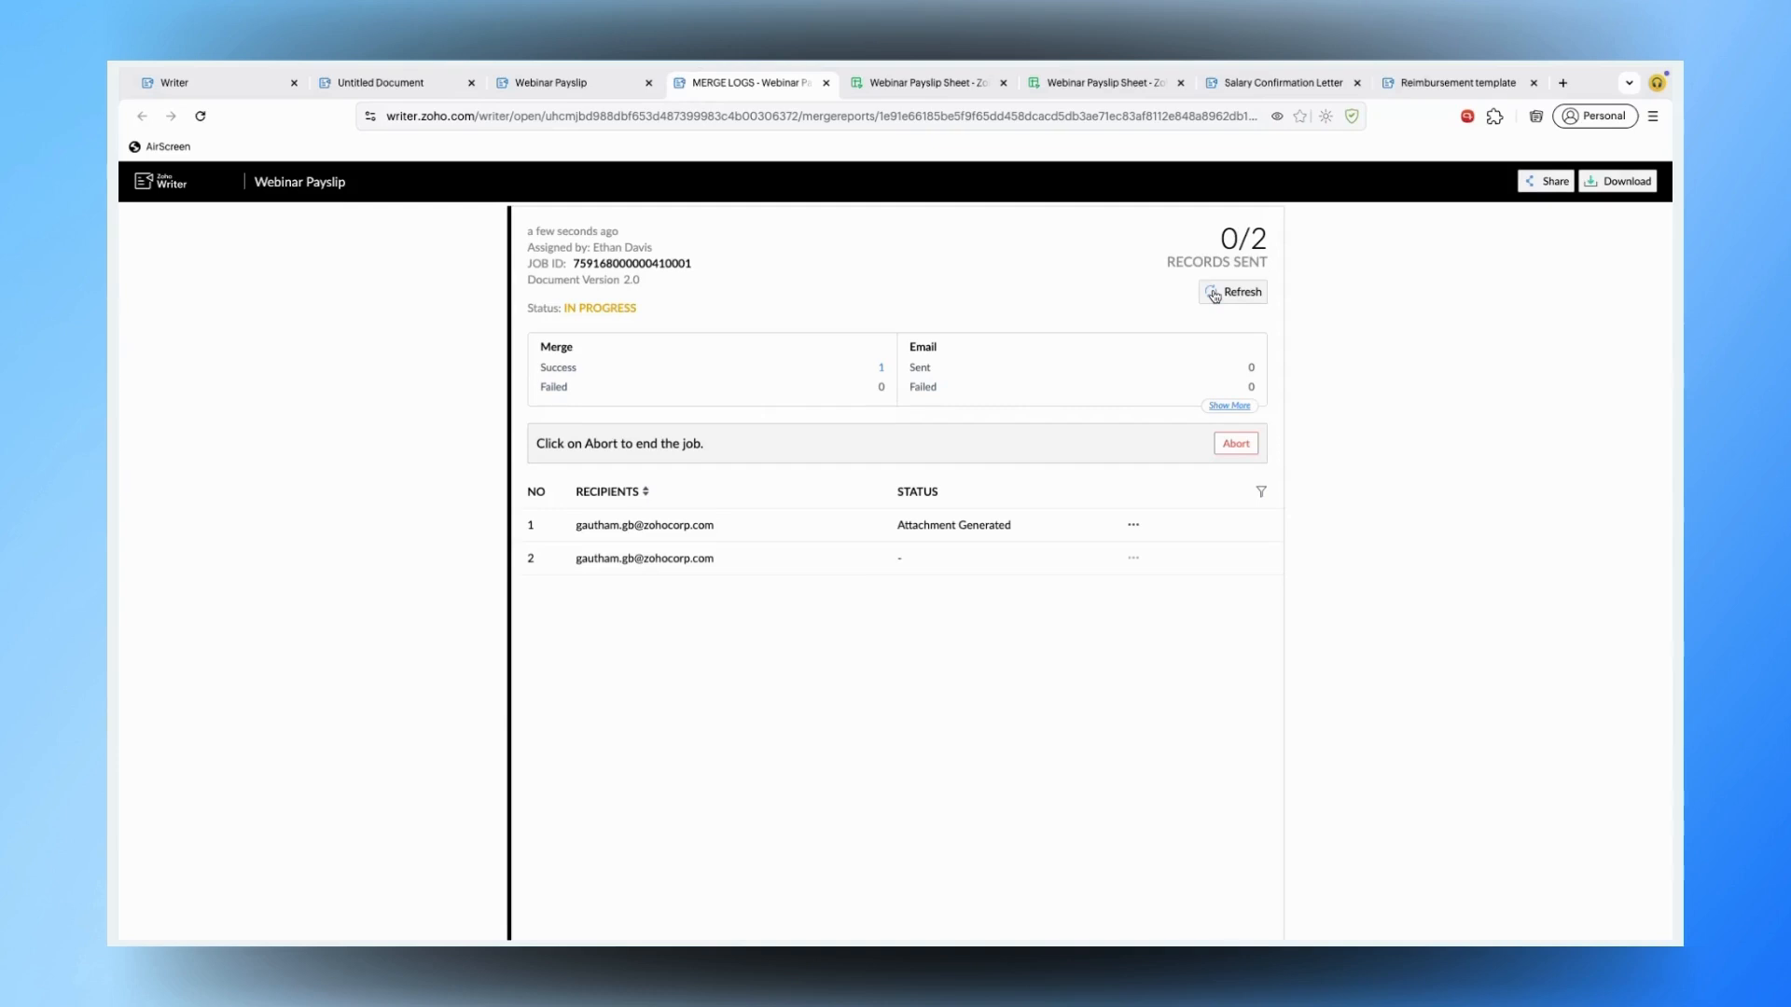
left_click(1213, 294)
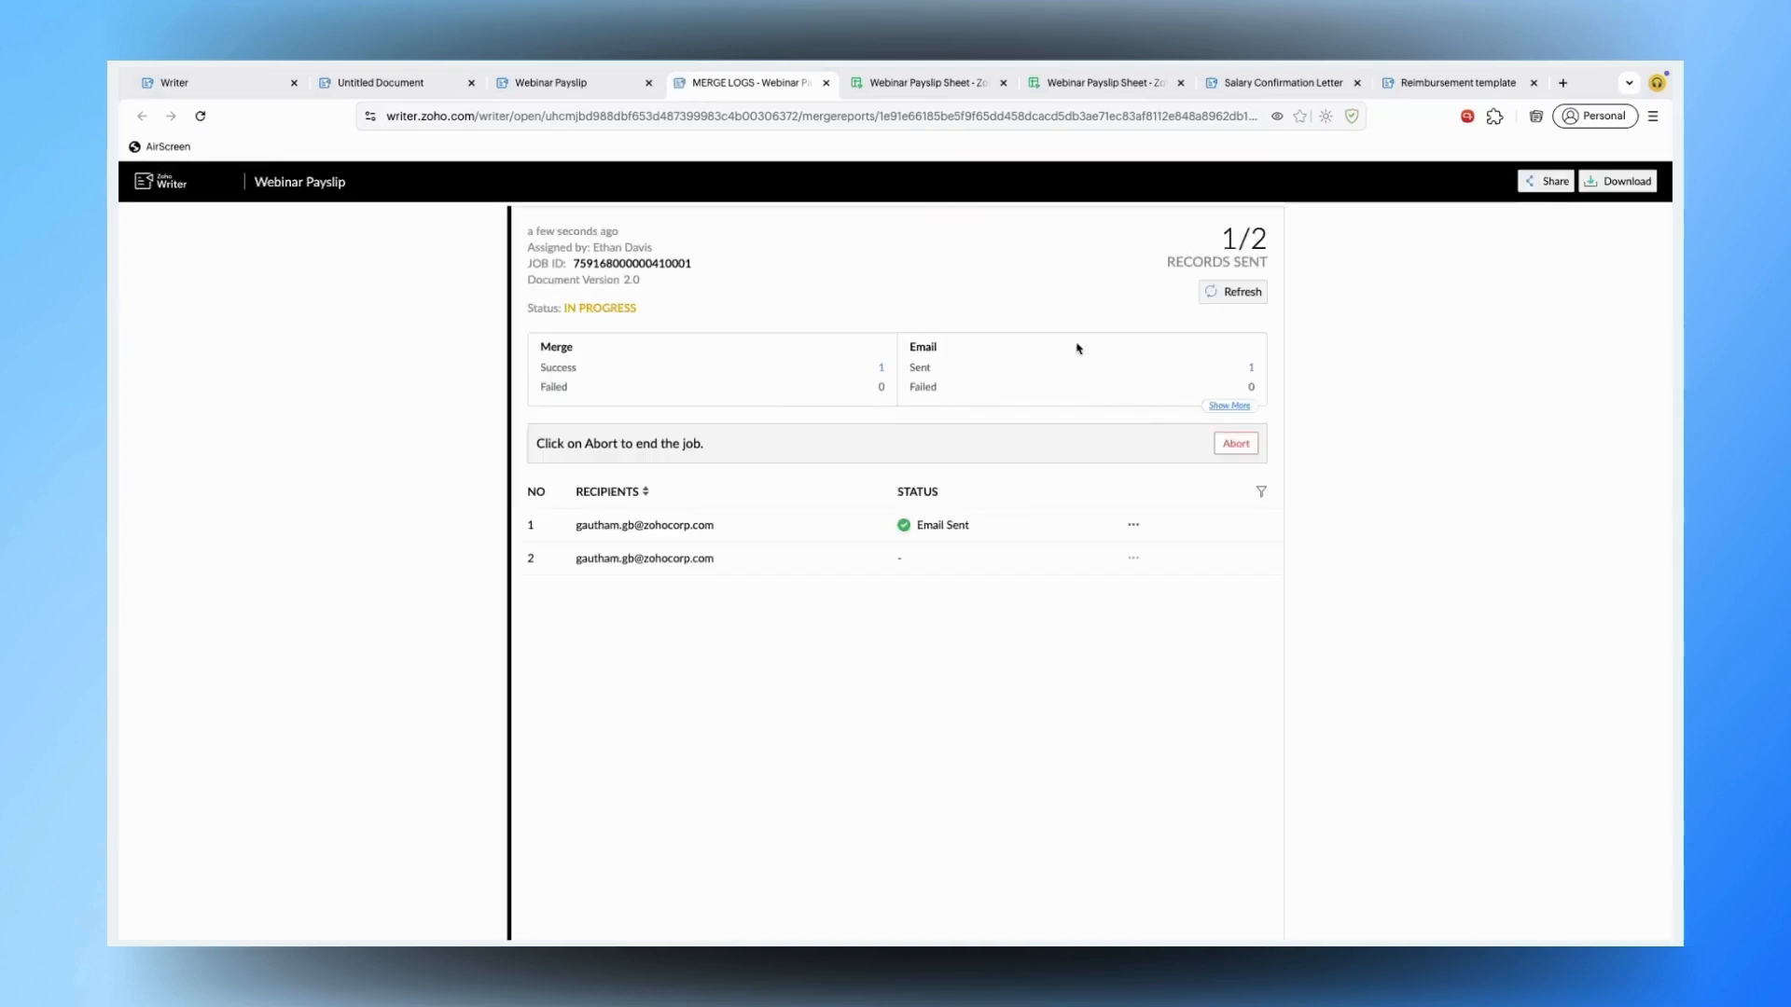
key("alt+Tab")
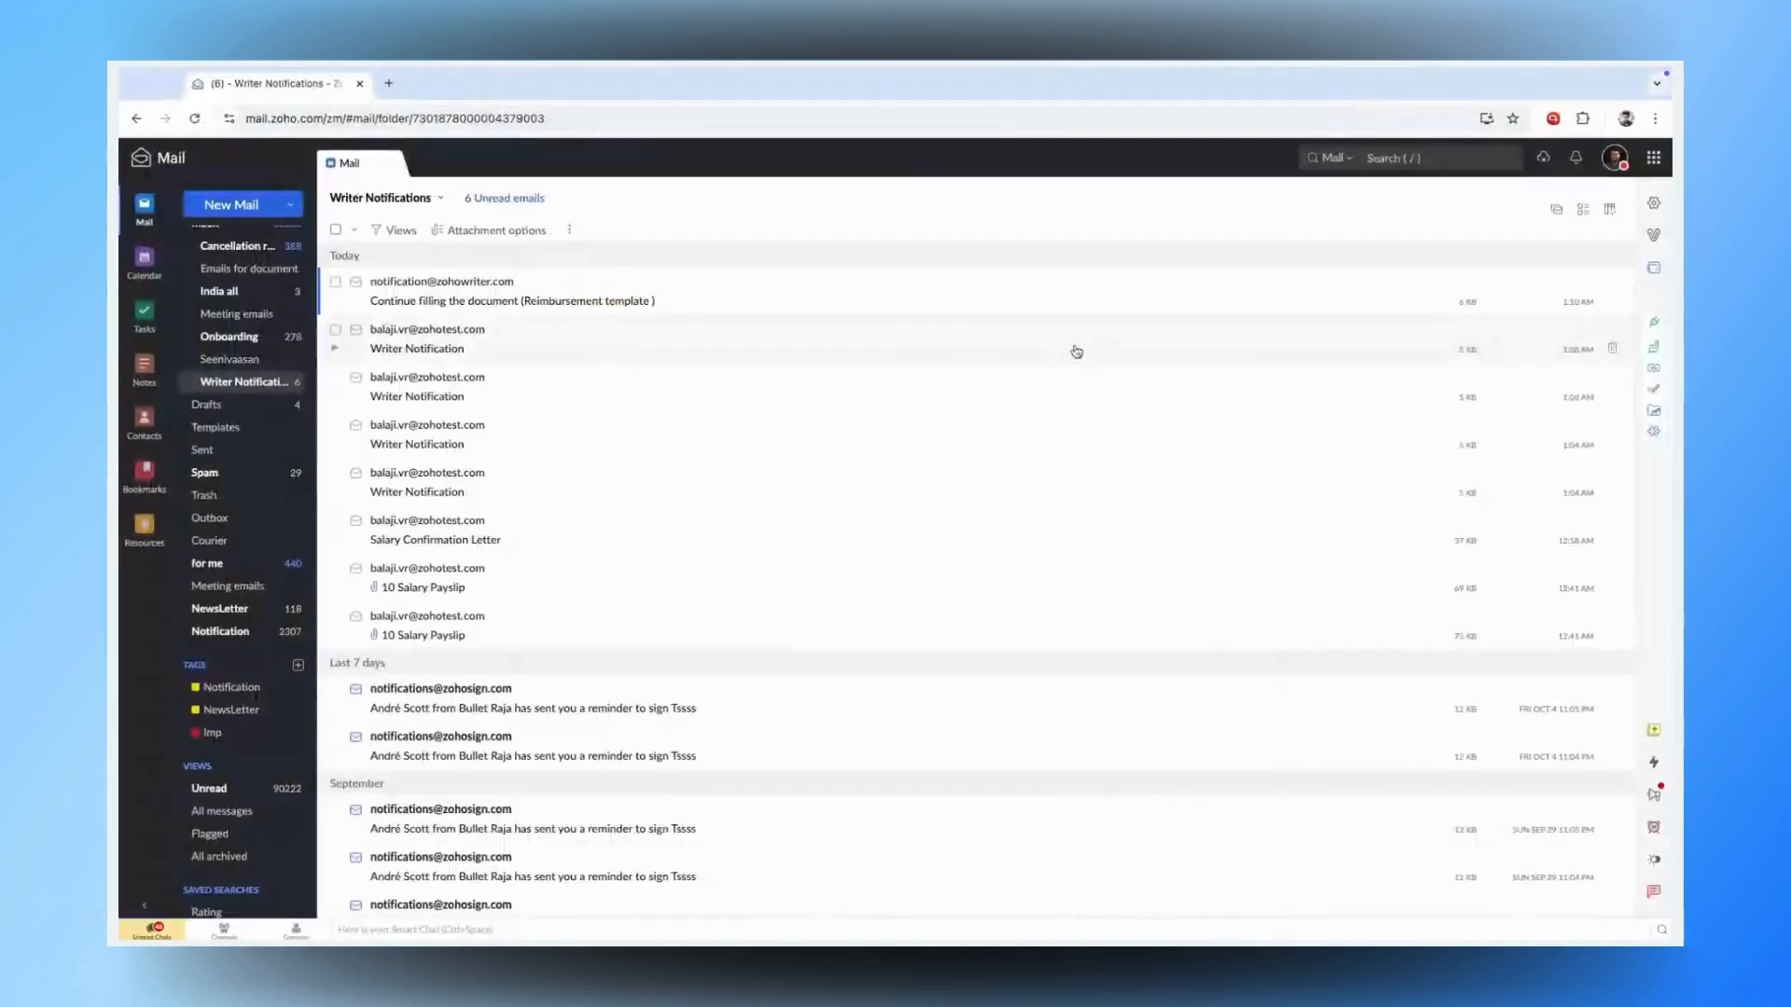
- Reload Writer Notifications and open the new '10 Salary Payslip' email with its October PDF
left_click(247, 381)
scroll(623, 523, "down", 2)
scroll(625, 526, "up", 2)
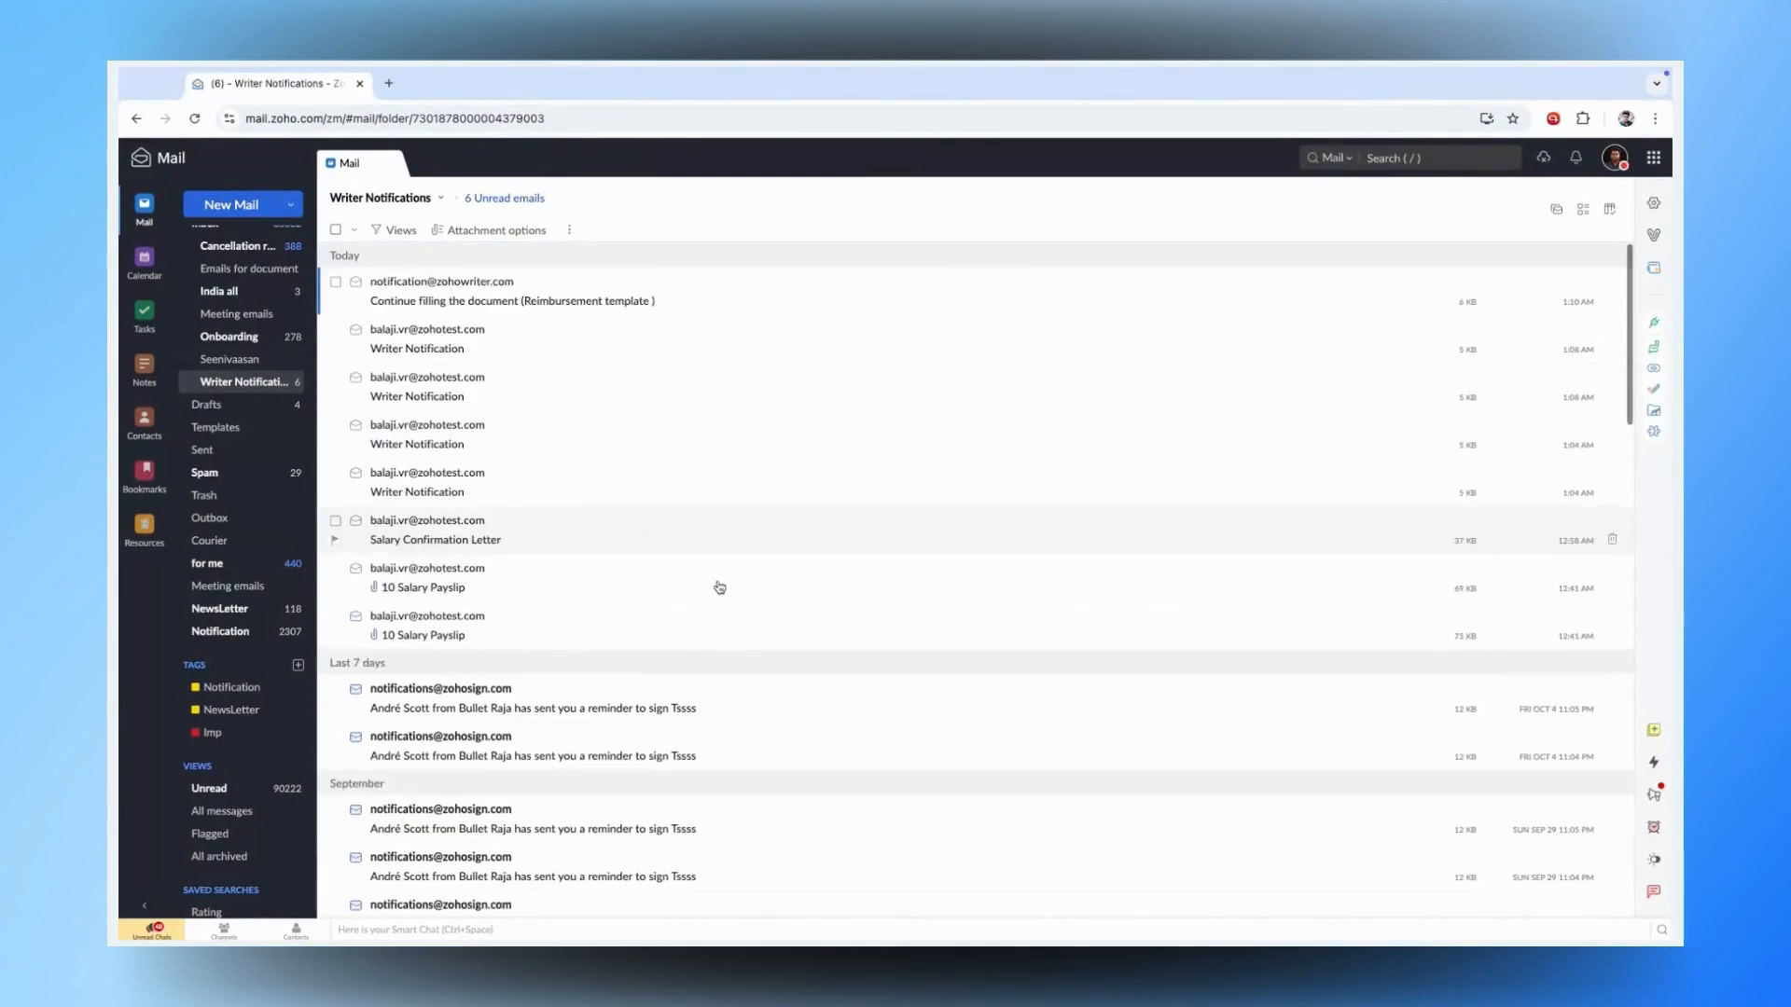
left_click(238, 389)
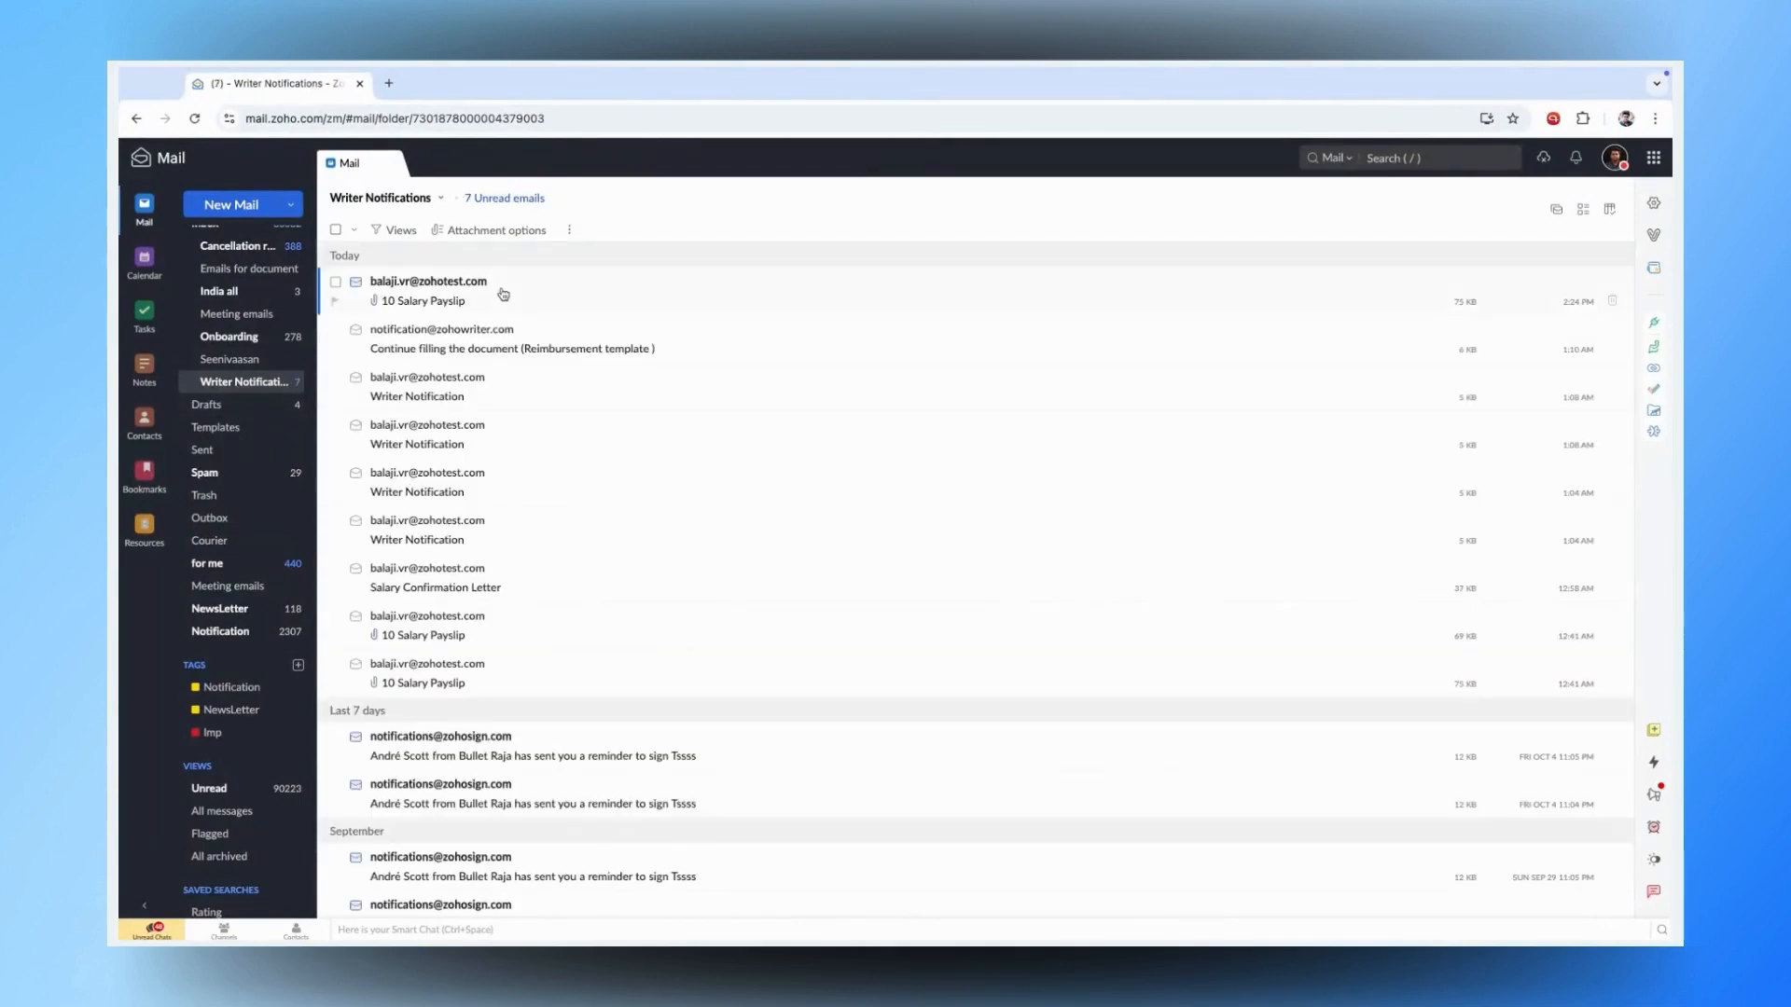
left_click(501, 293)
mouse_move(923, 433)
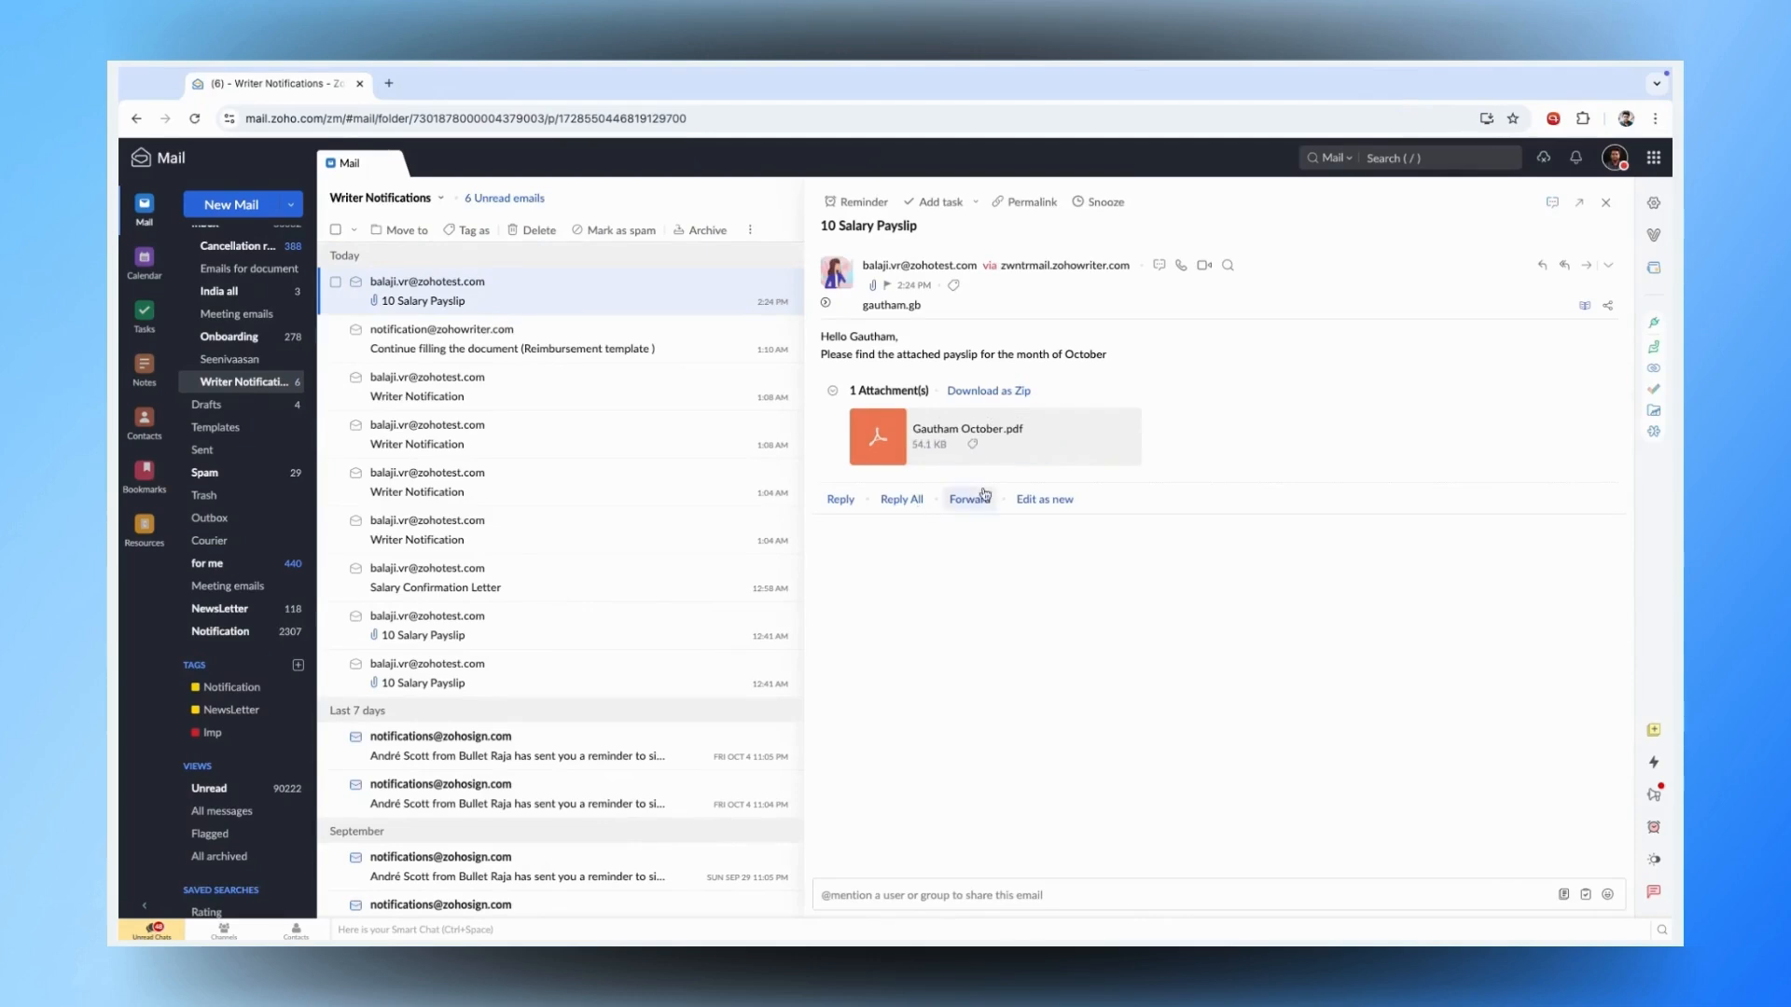
mouse_move(991, 446)
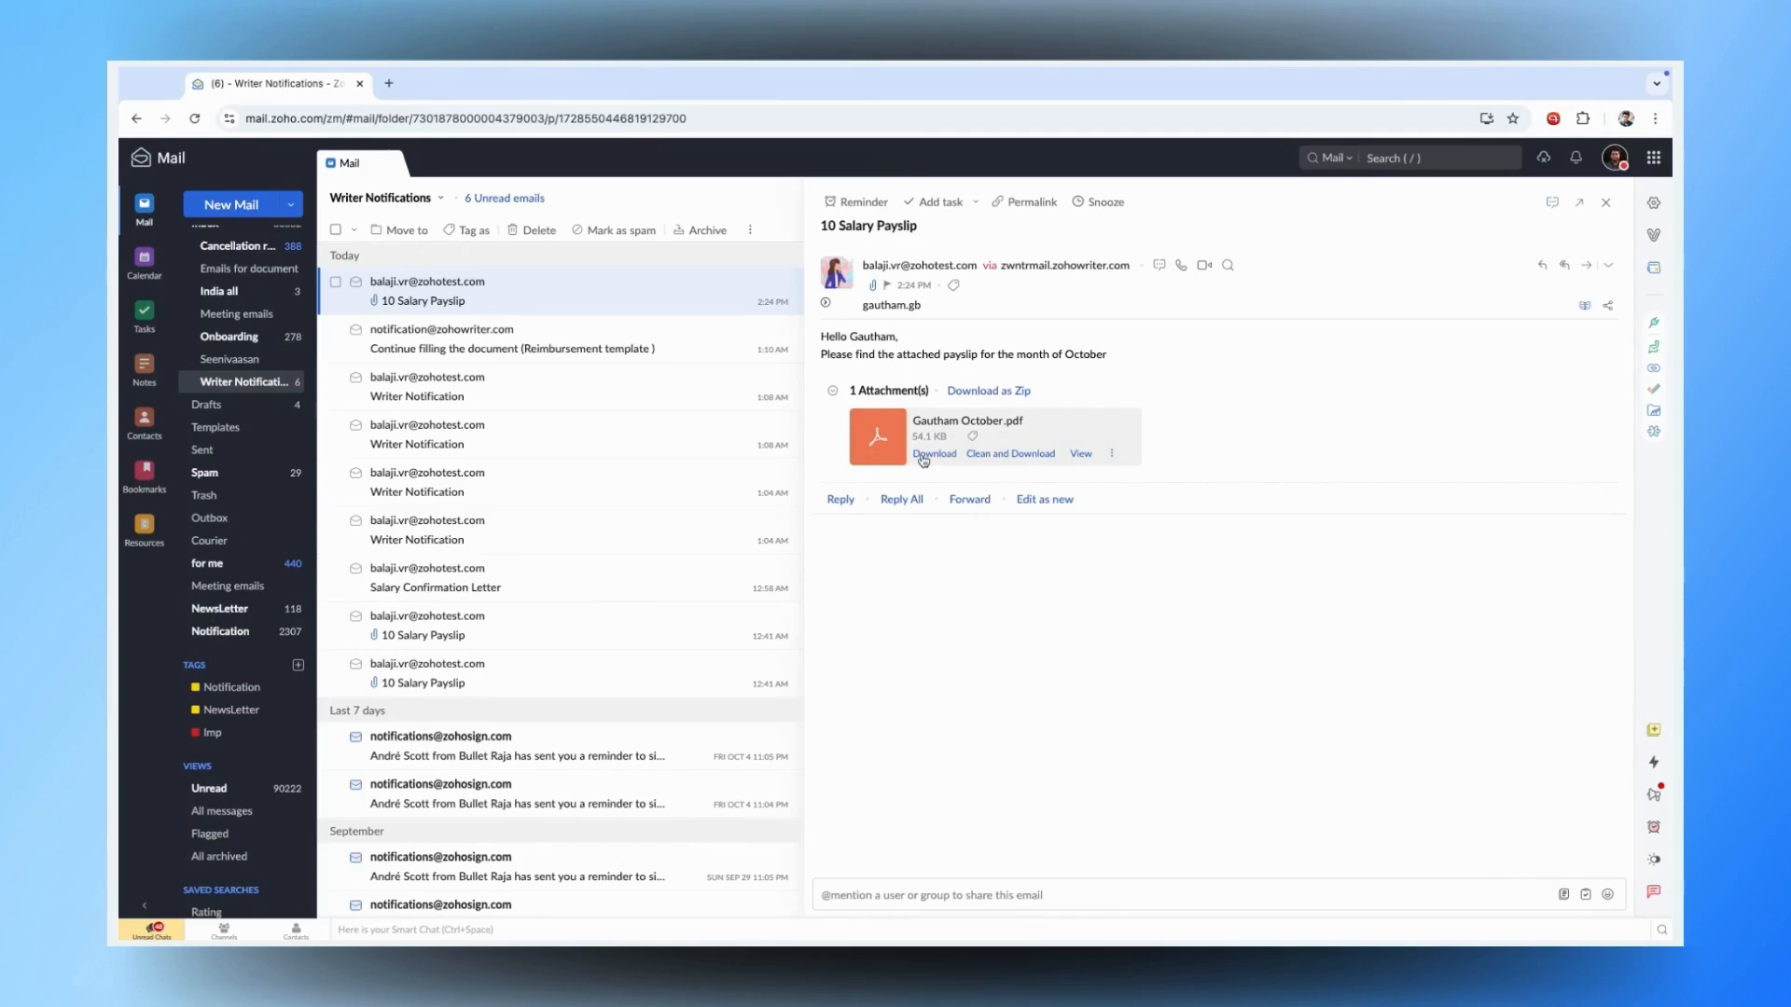
- View the attached payslip PDF, entering its password and retrying after an incorrect-password error
left_click(1082, 454)
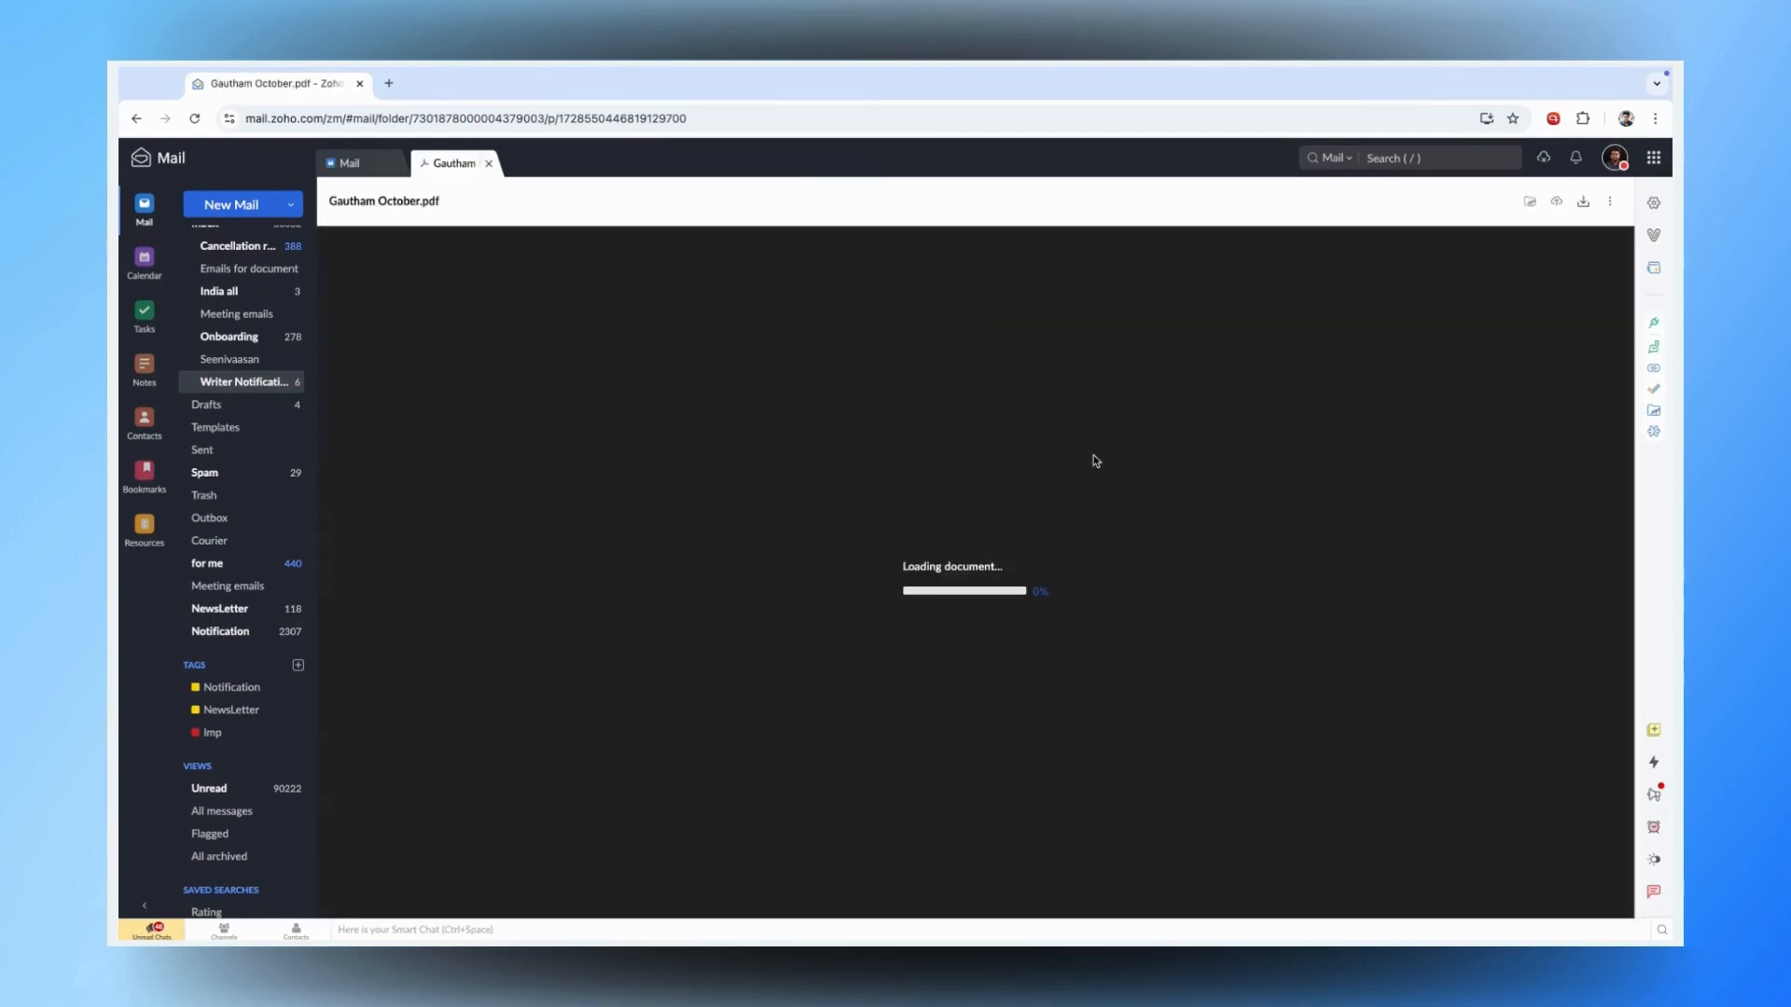
left_click(965, 558)
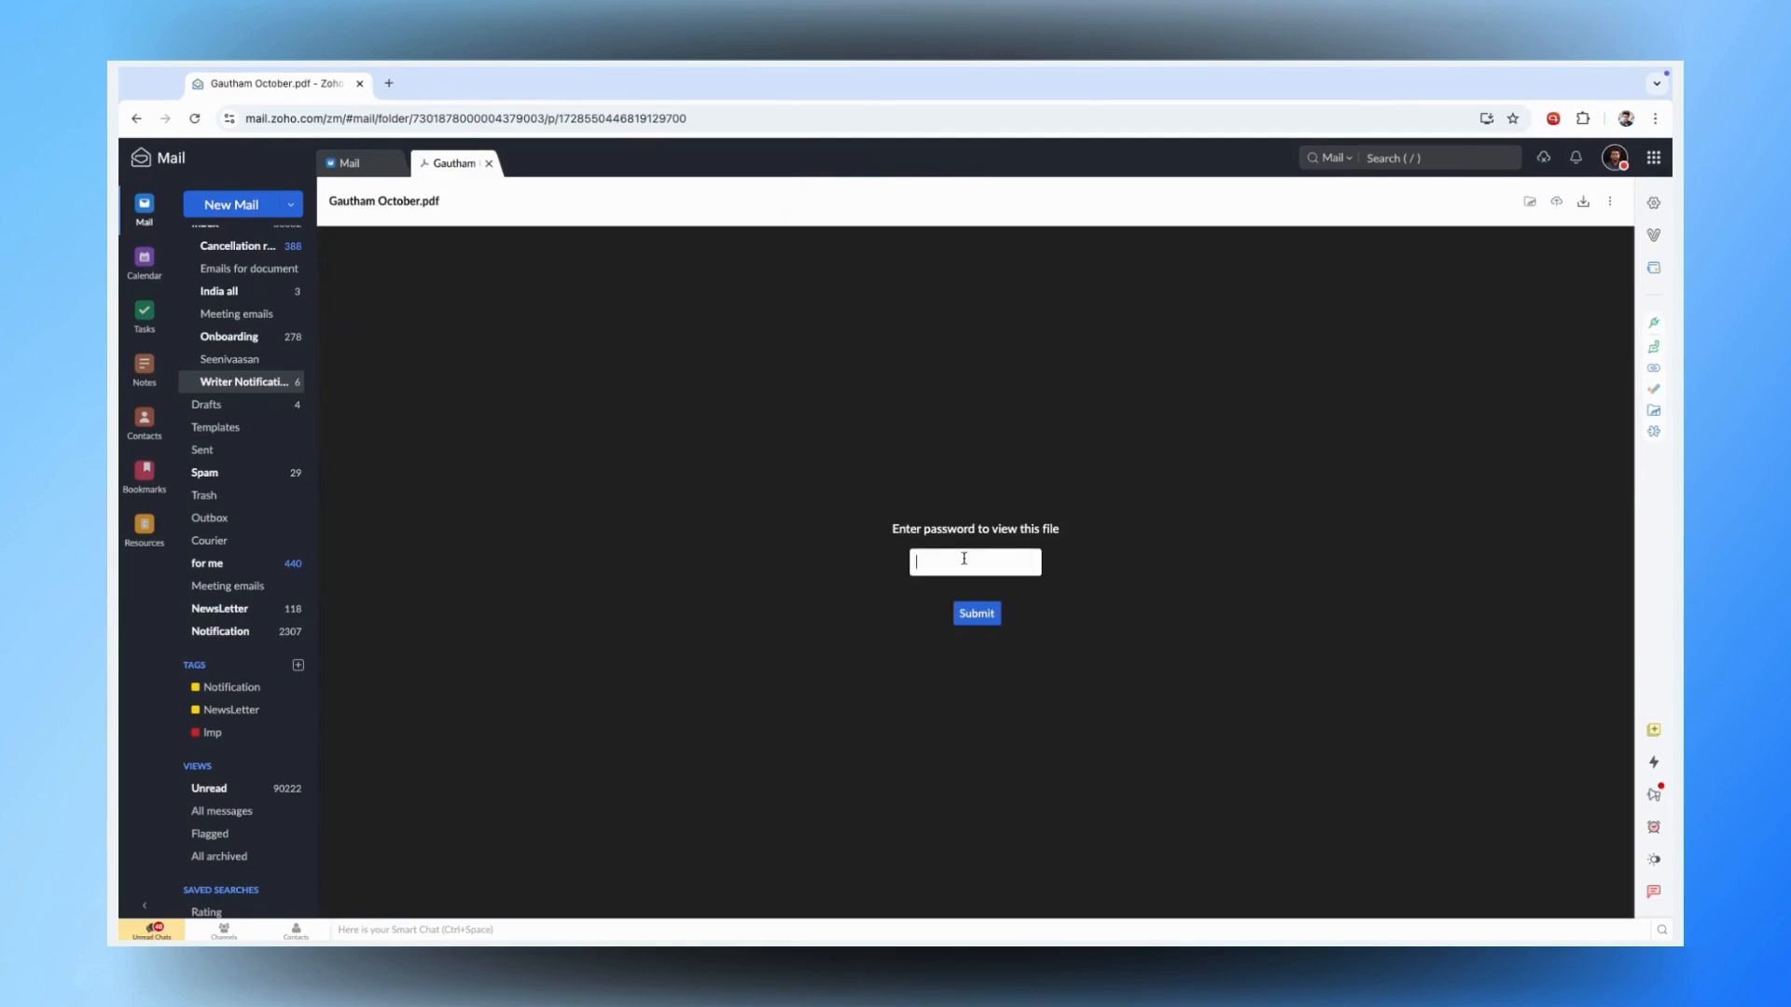
type("•••••••")
key("Return")
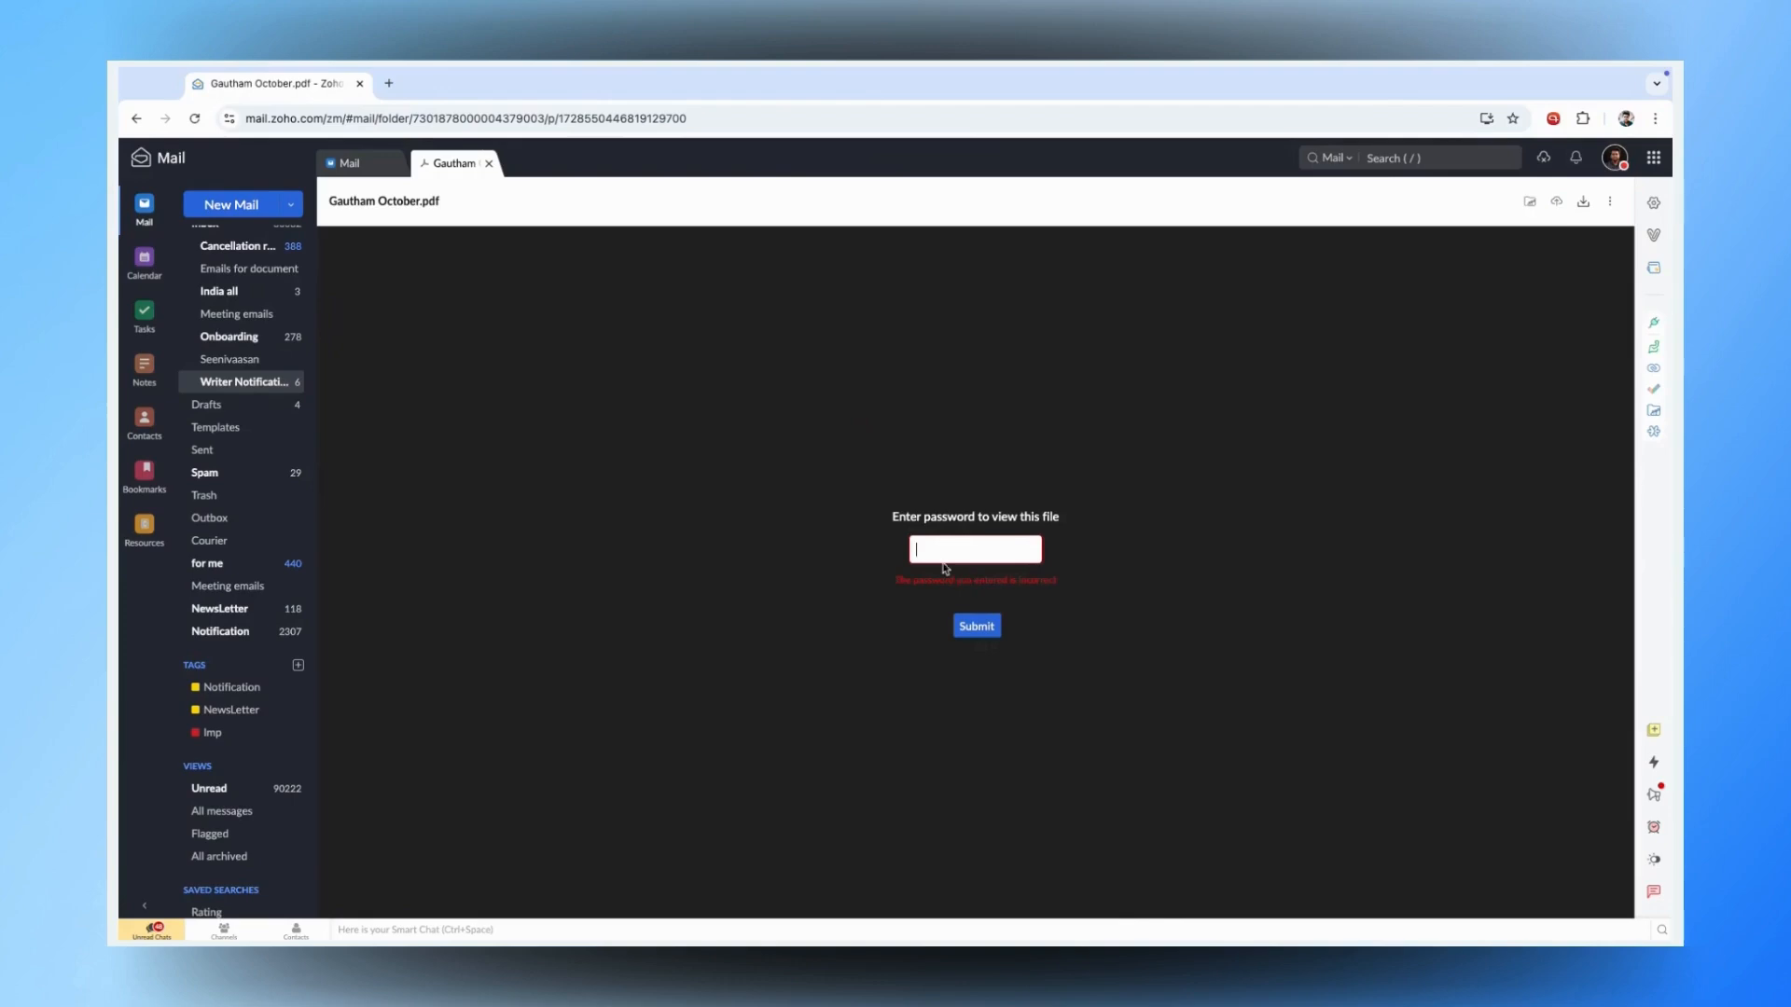
type("•••••••")
key("Return")
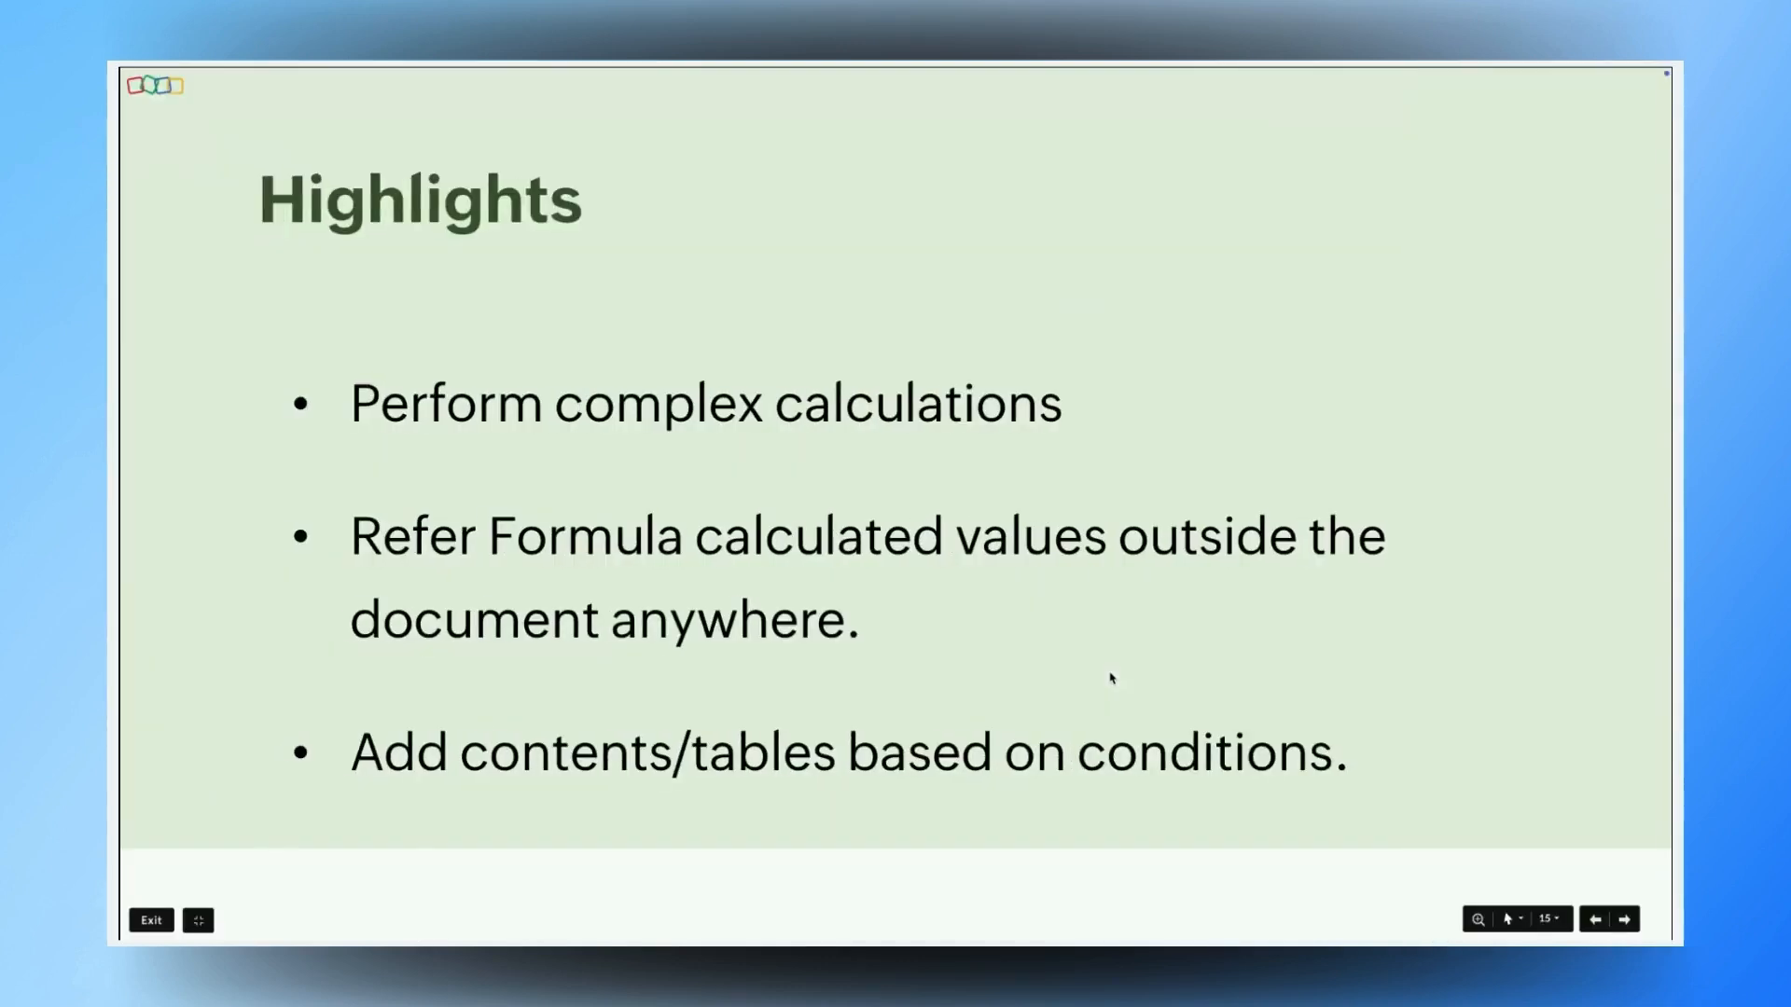
- Advance from the Highlights slide to slide 16, the 04.2 Salary Confirmation Letter section title
key("Right")
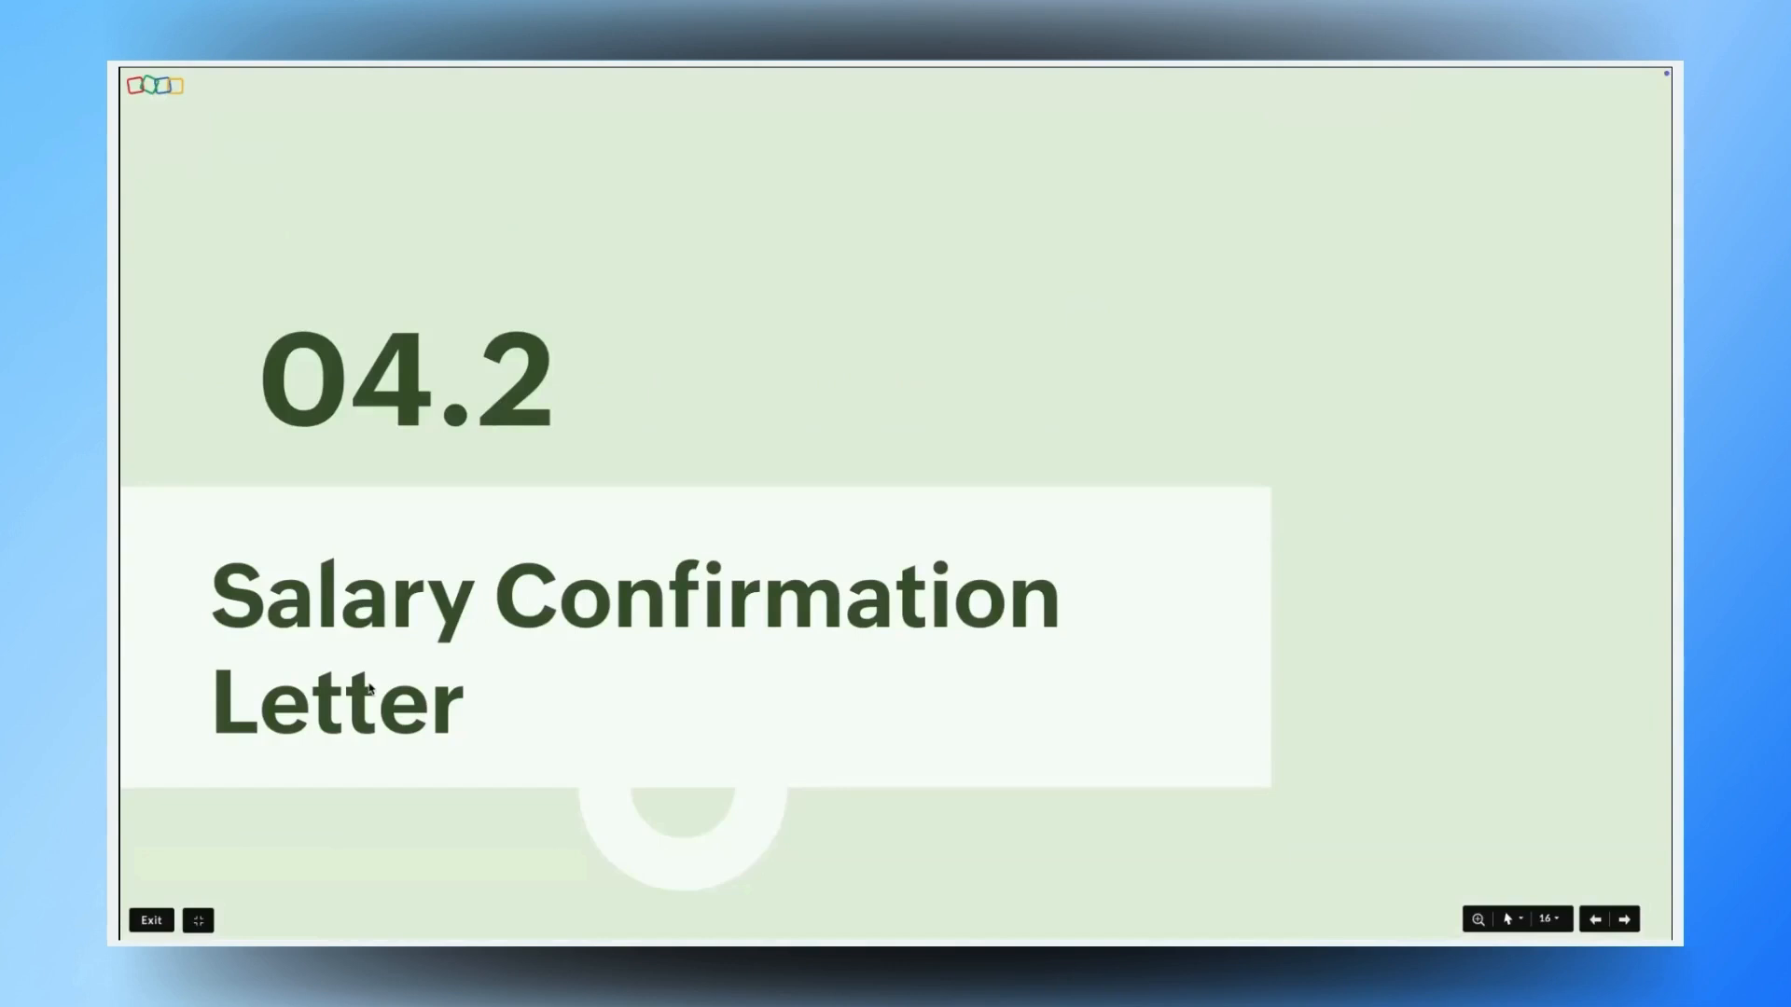
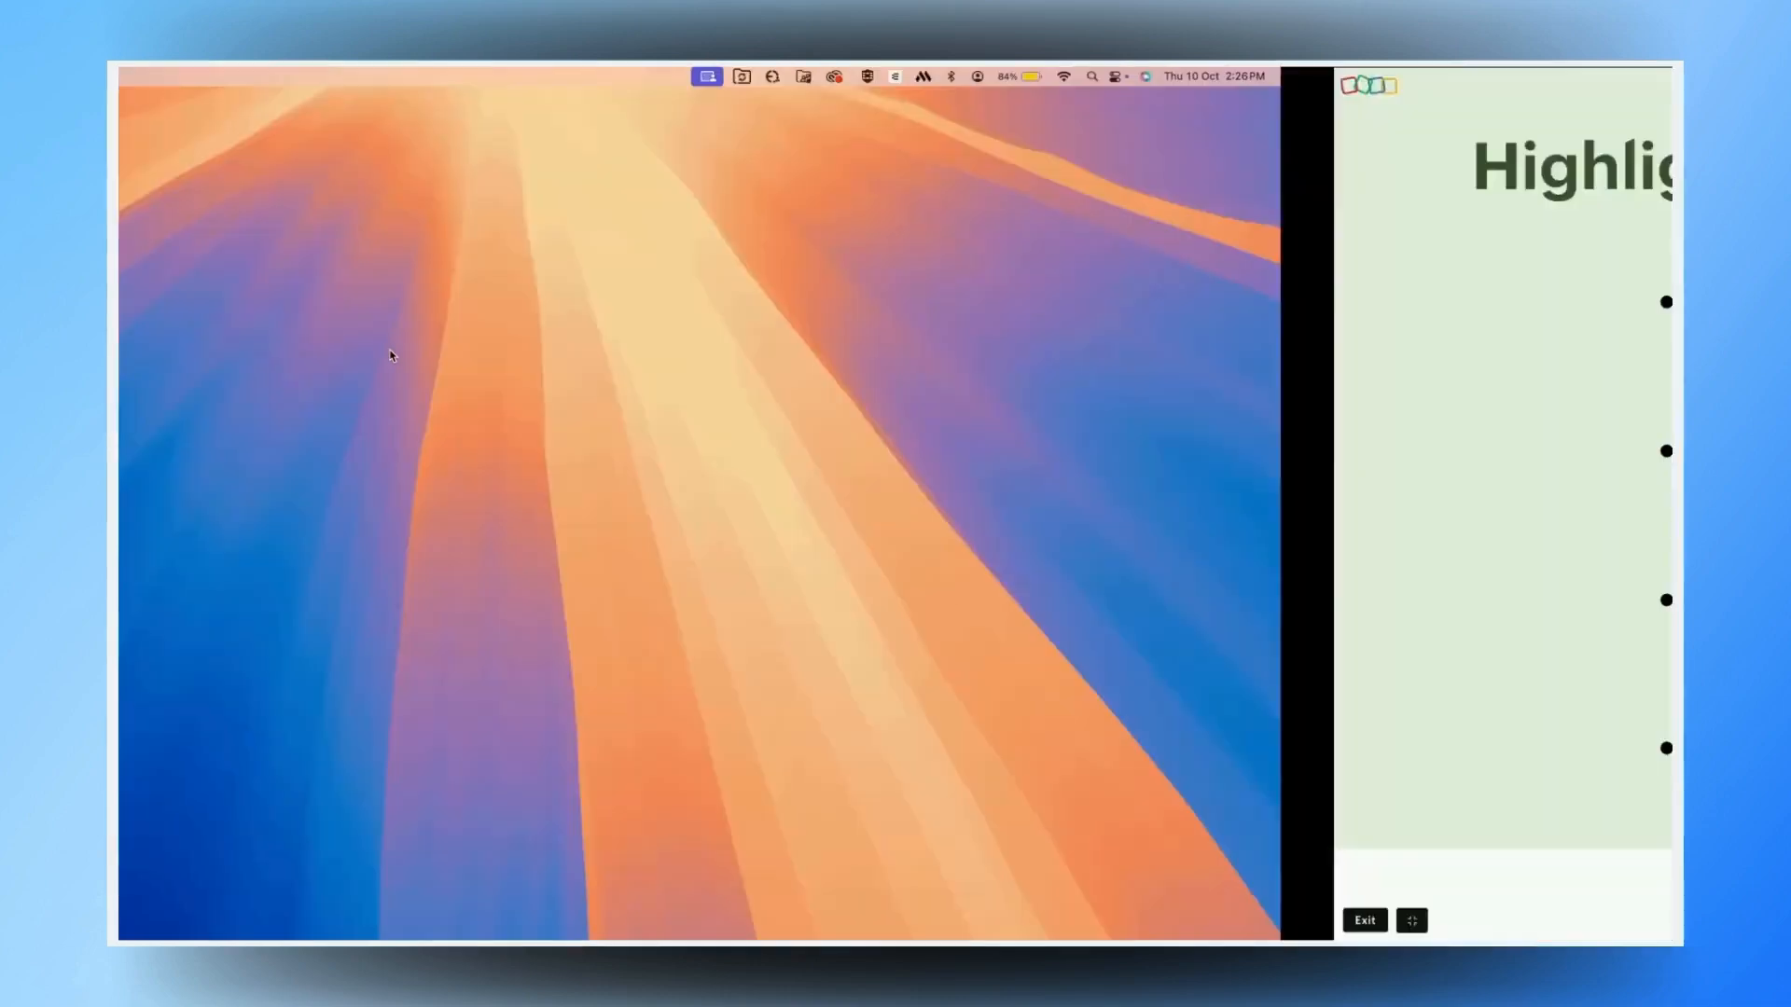
- Leave the full-screen Zoho Show presentation for the browser window
key("ctrl+Right")
- Go to the Salary Confirmation Letter template and open its source data spreadsheet
left_click(898, 85)
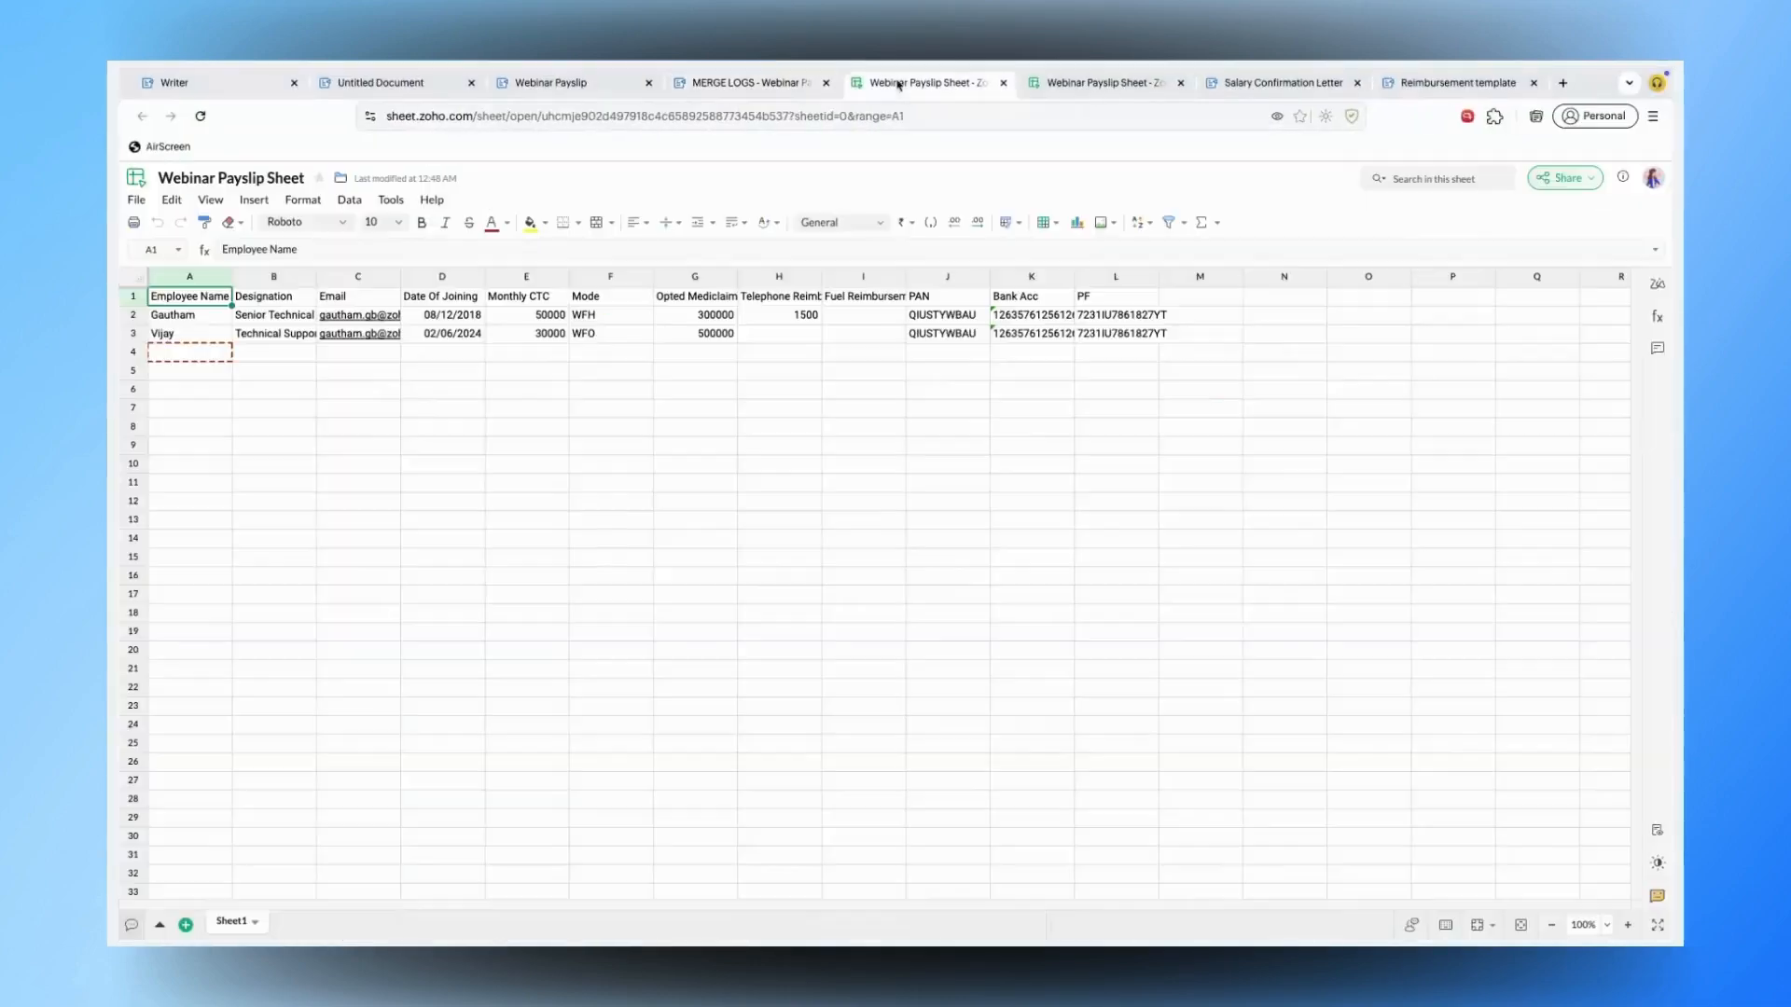
left_click(1255, 84)
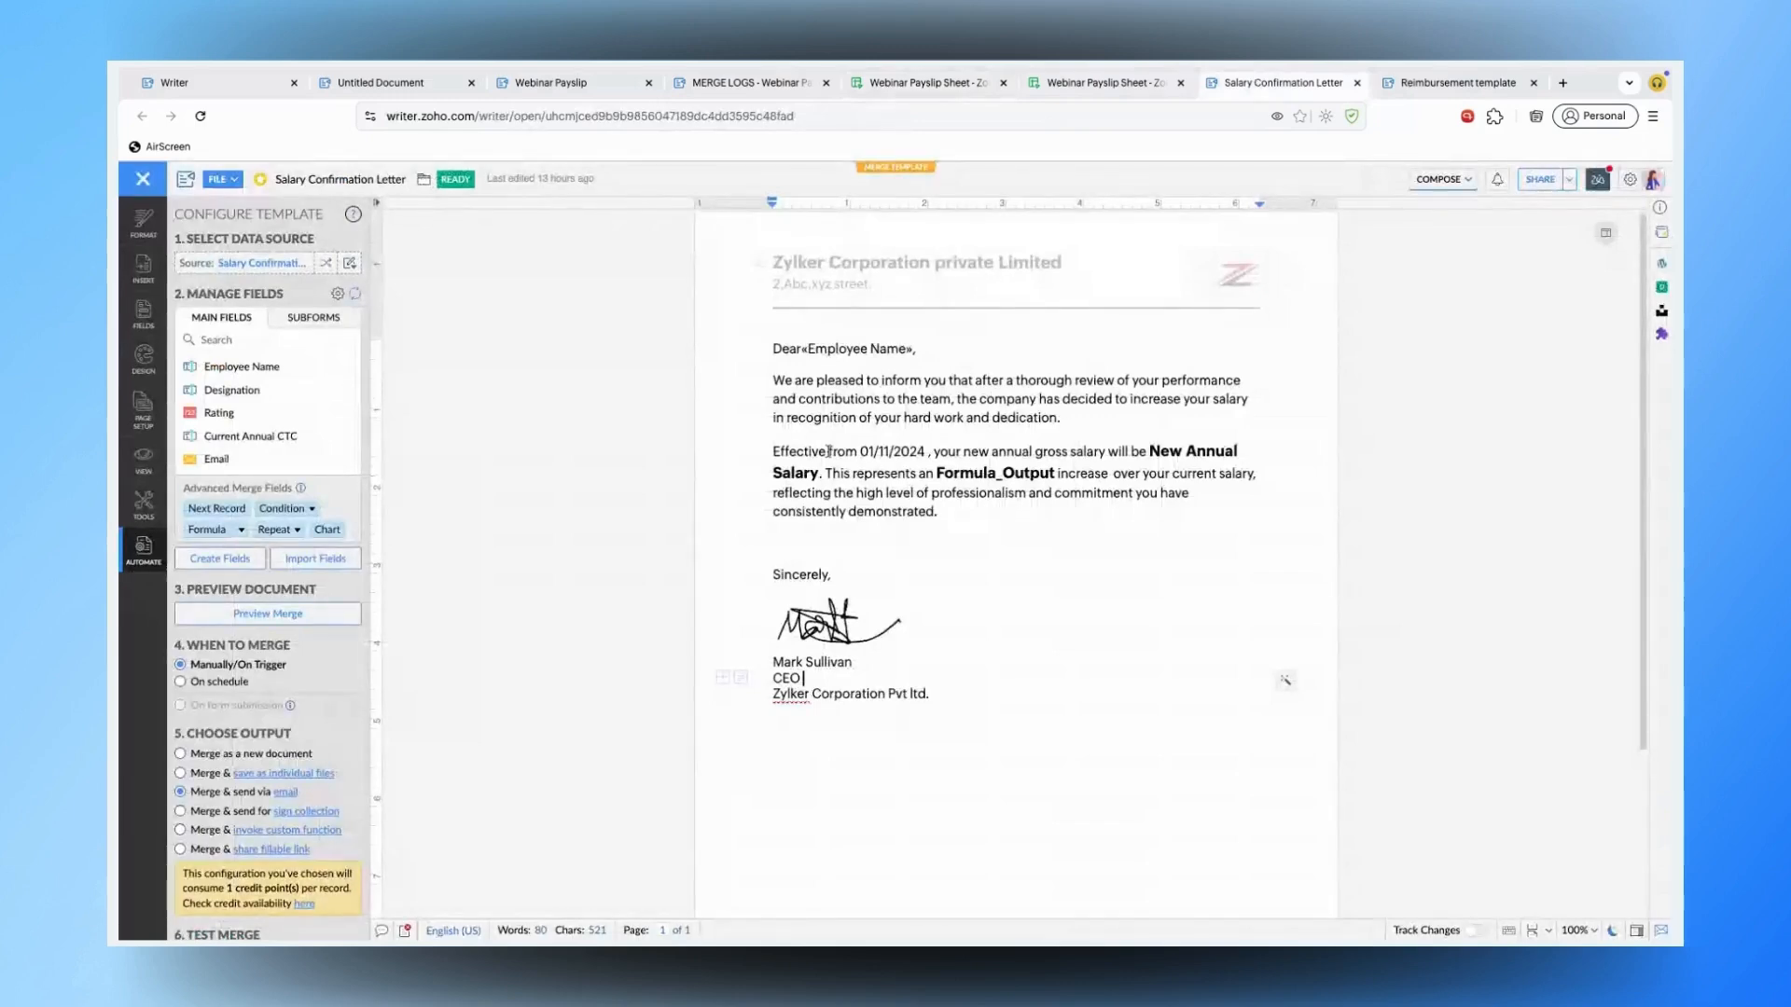
left_click(231, 265)
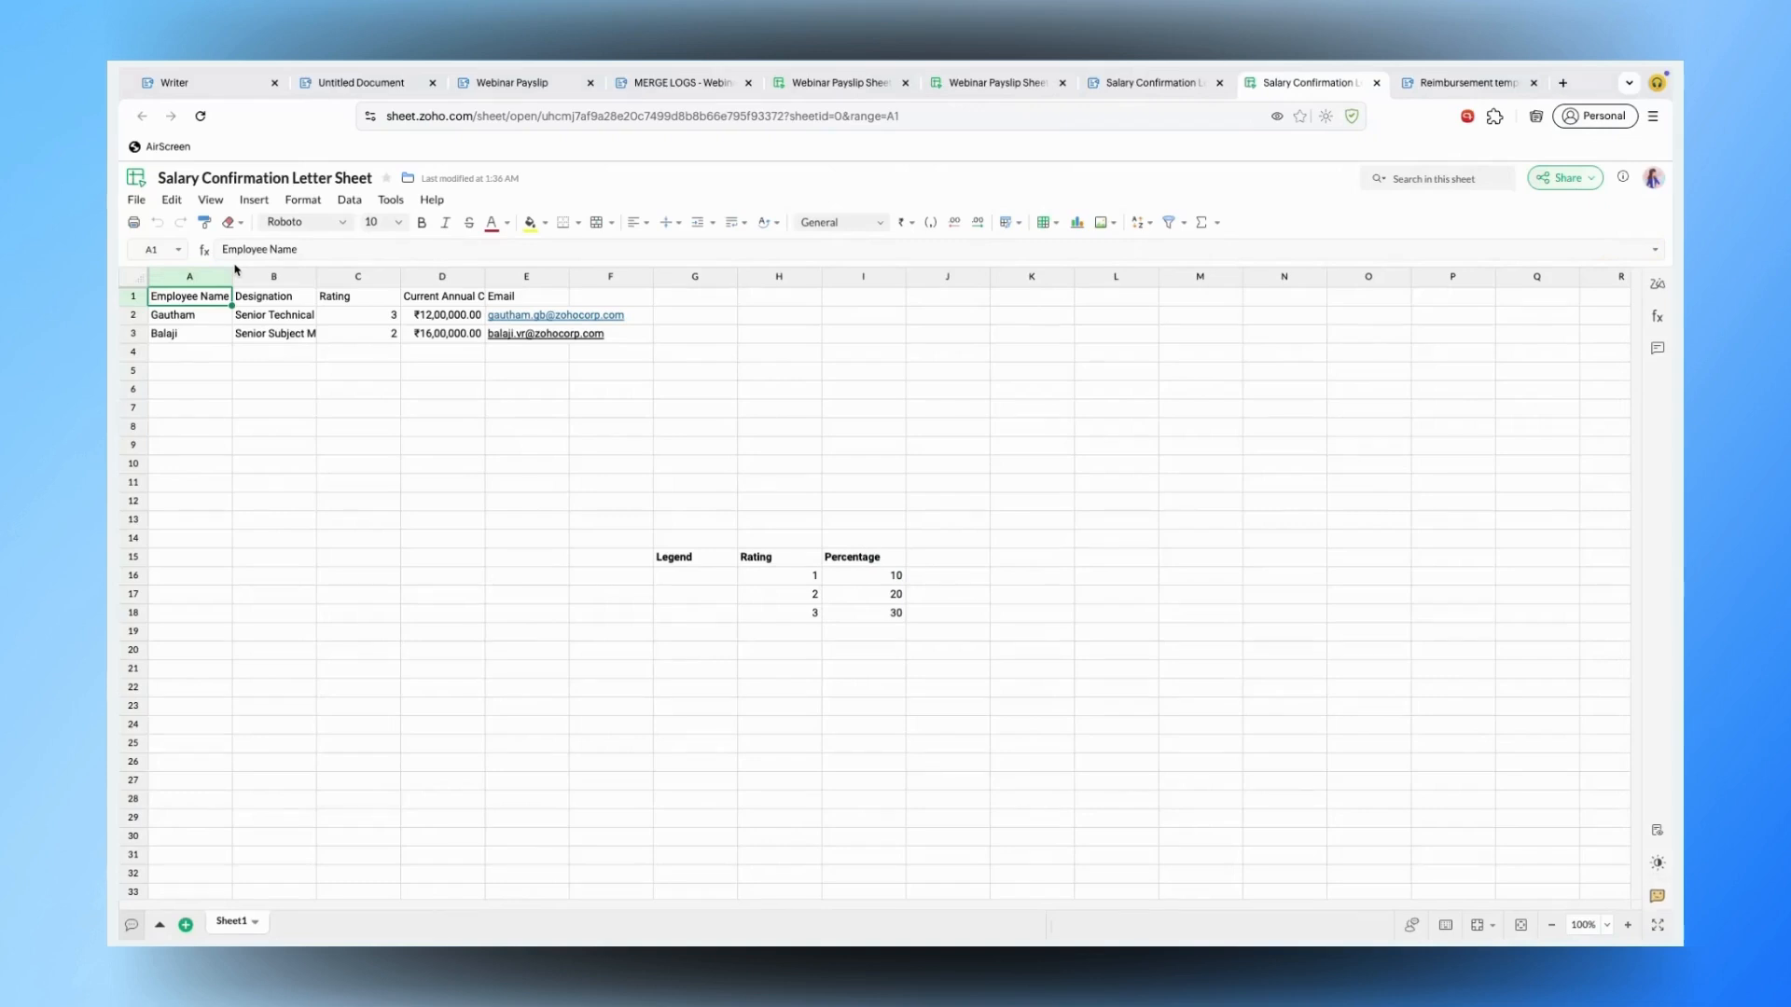
- Check the two employees' ratings in C2 and C3, then return to the template
left_click(386, 314)
left_click(384, 331)
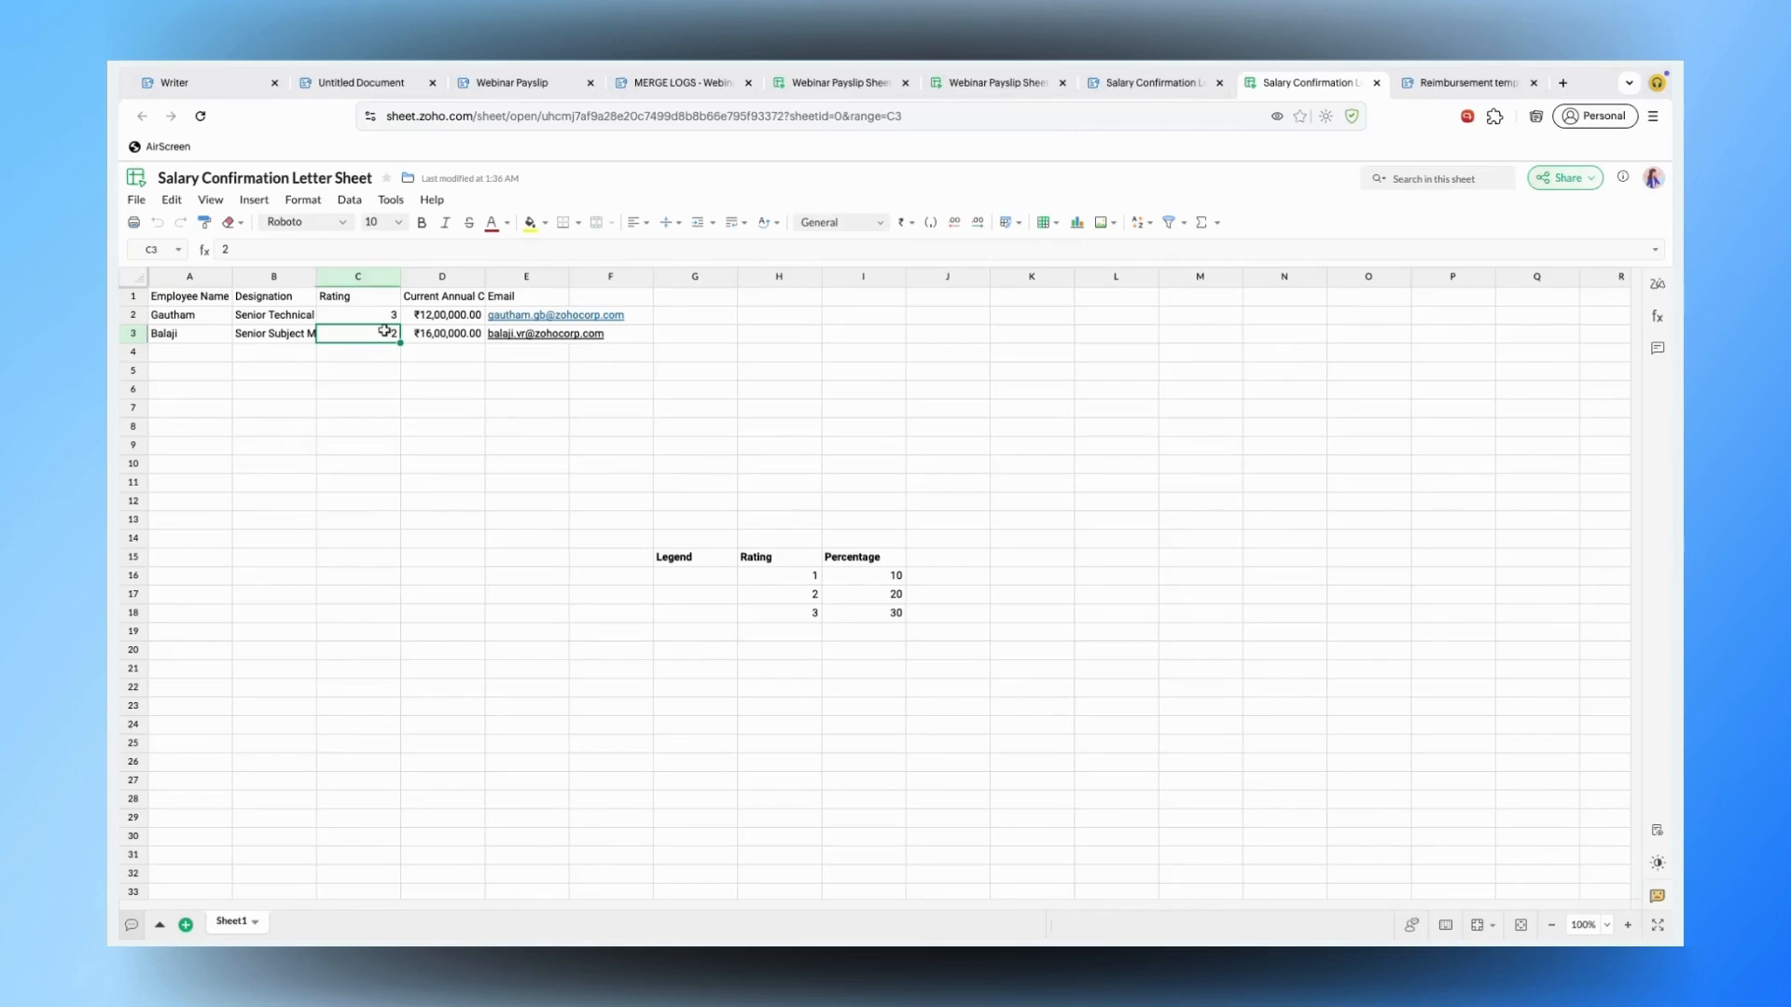
left_click(1136, 84)
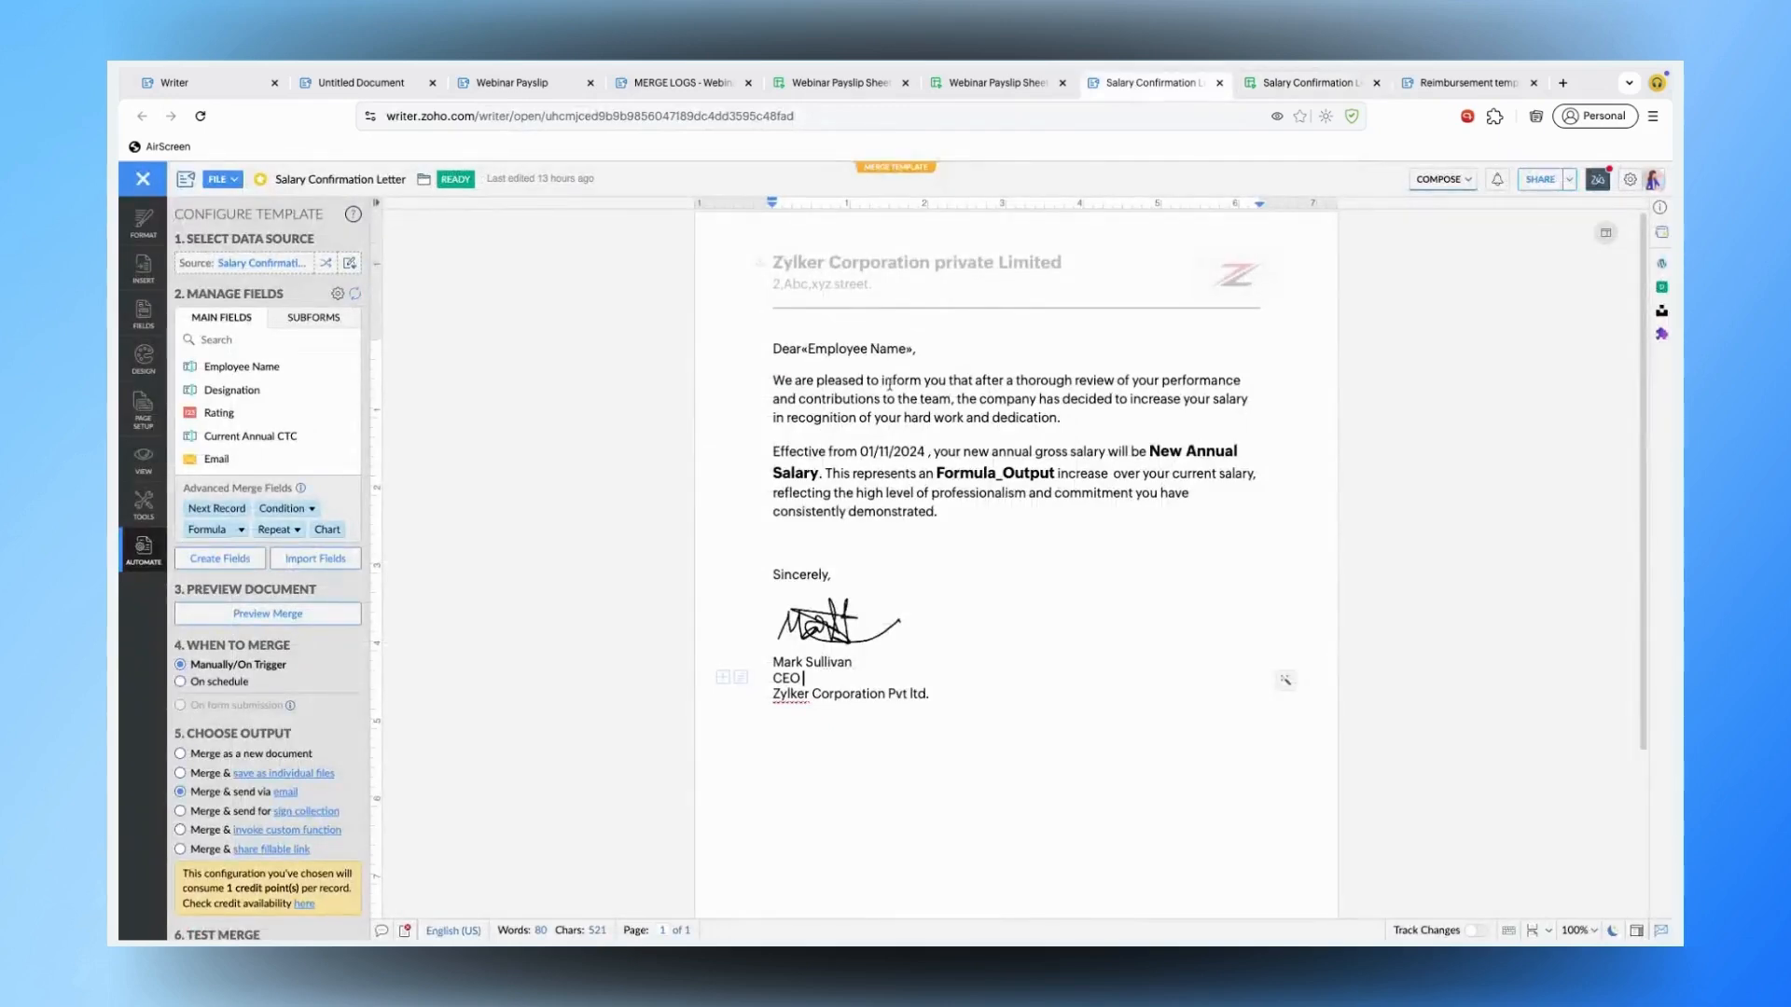
left_click(858, 347)
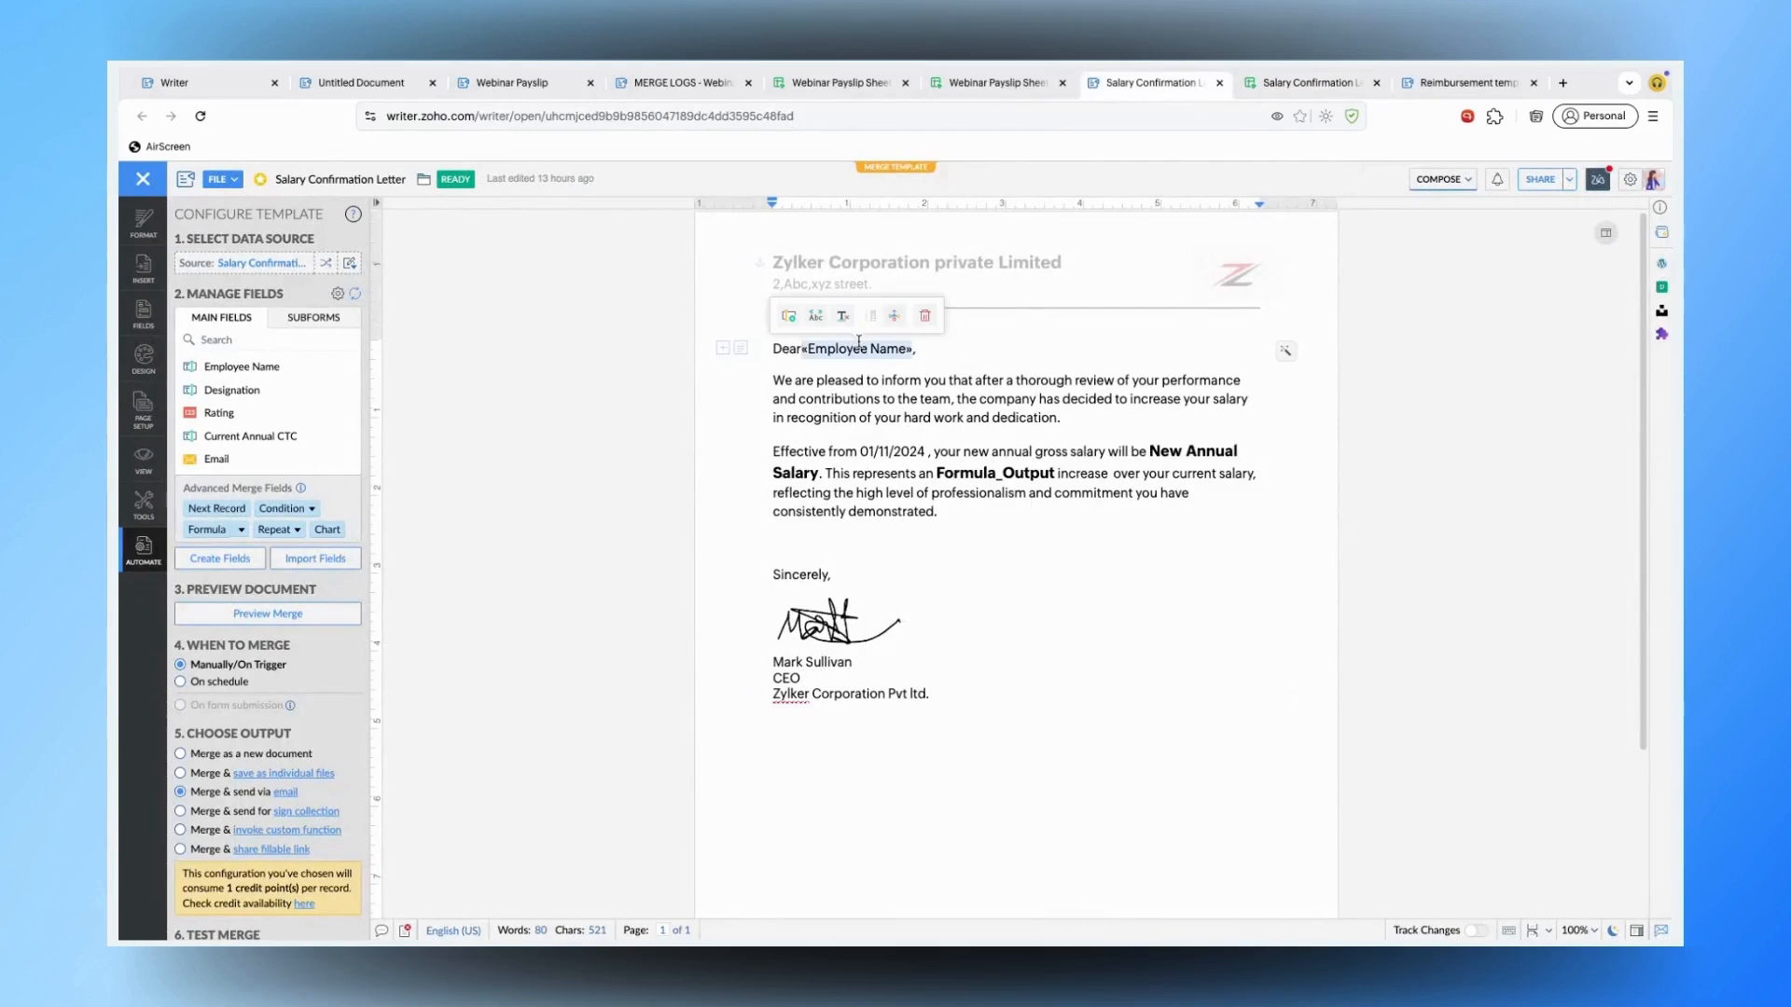
left_click(879, 456)
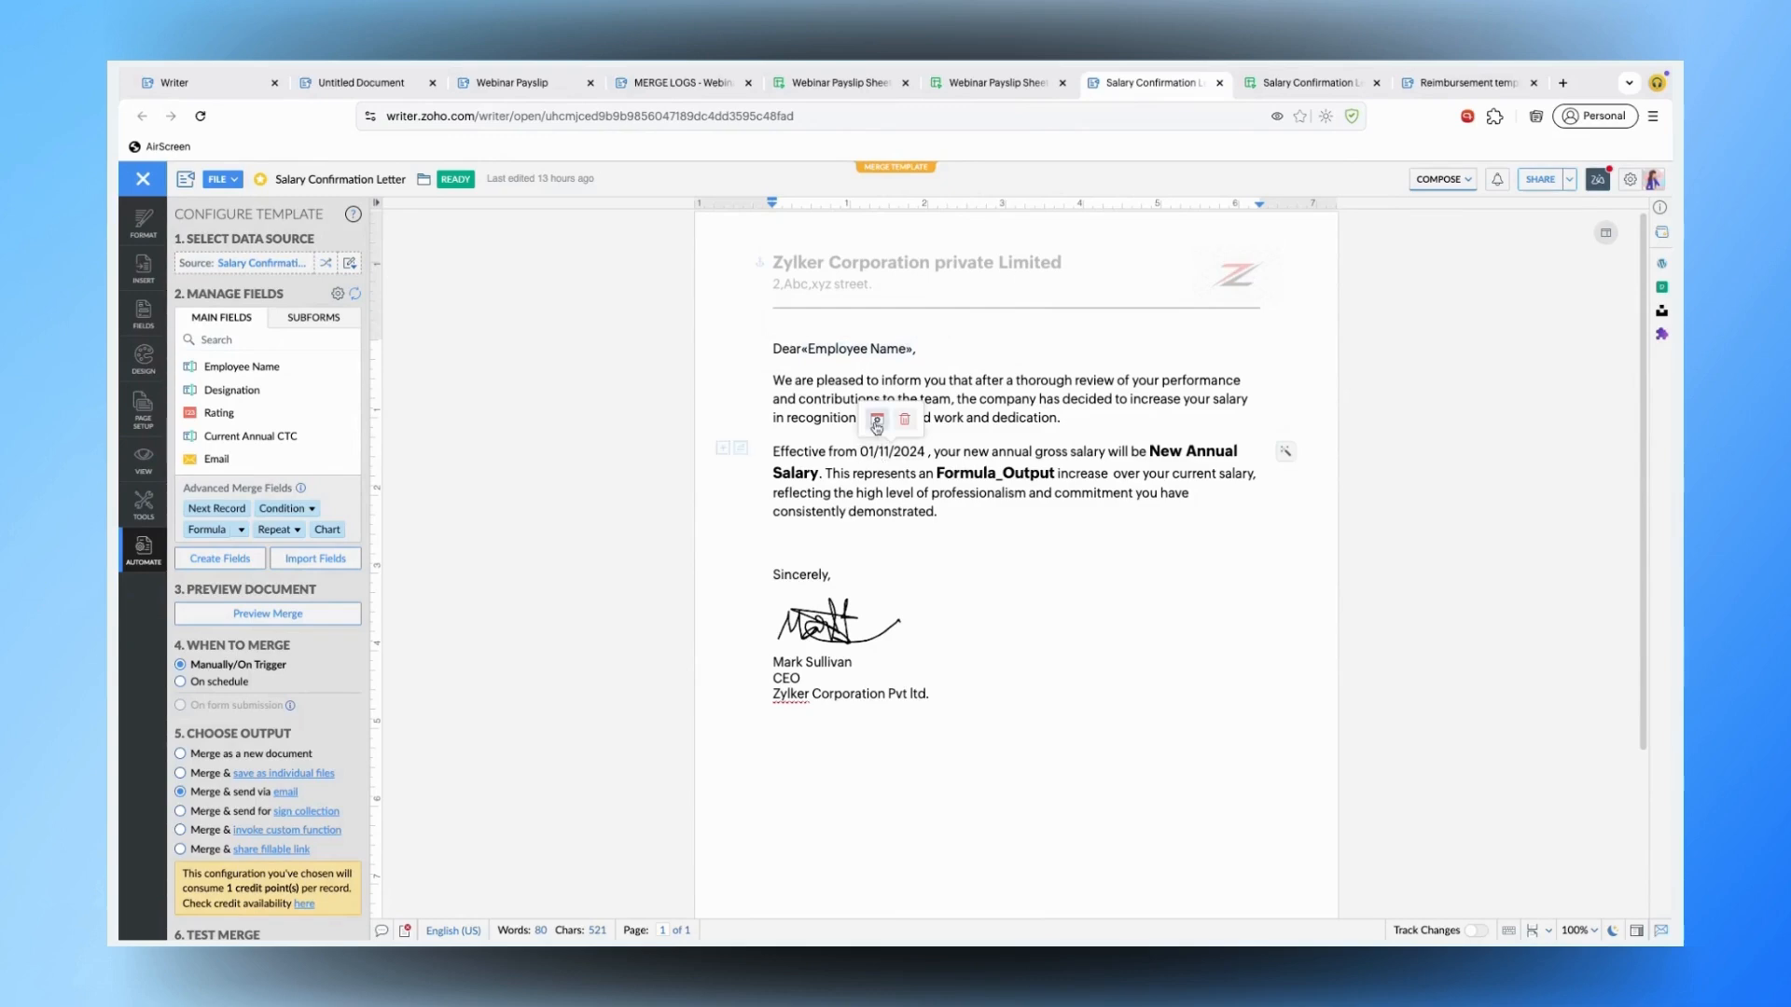
left_click(876, 425)
left_click(888, 580)
type("22")
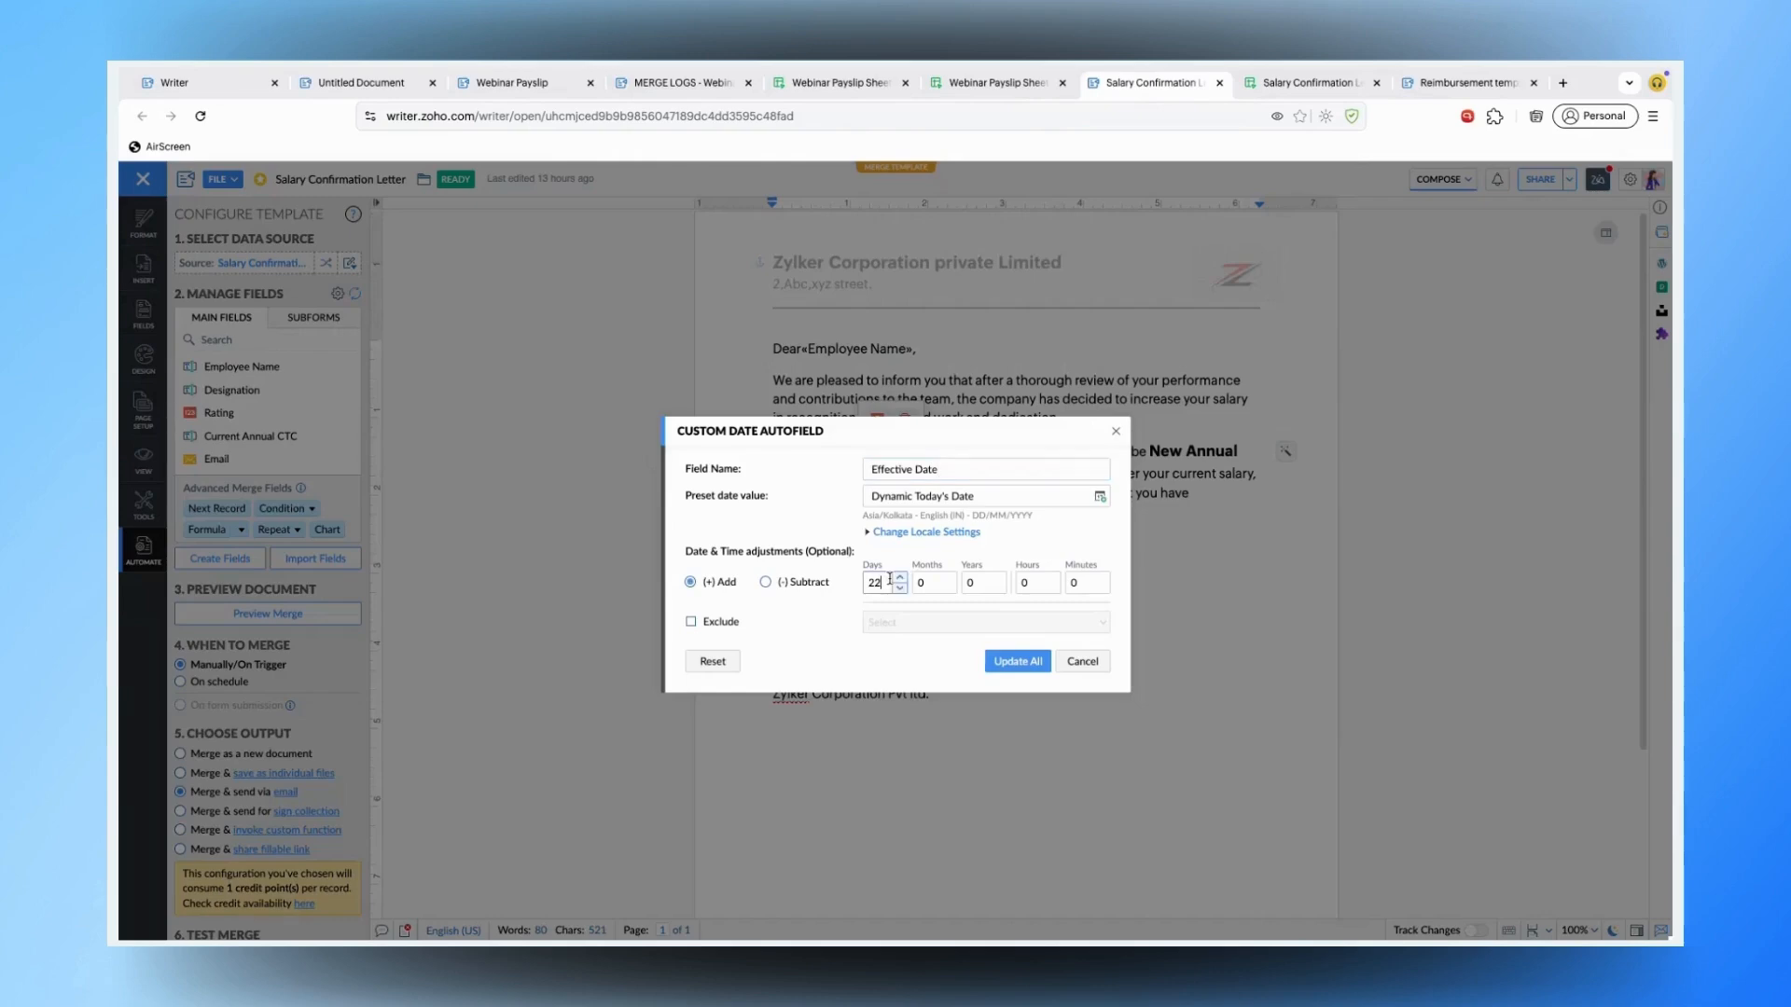
double_click(889, 580)
left_click(982, 501)
left_click(1082, 662)
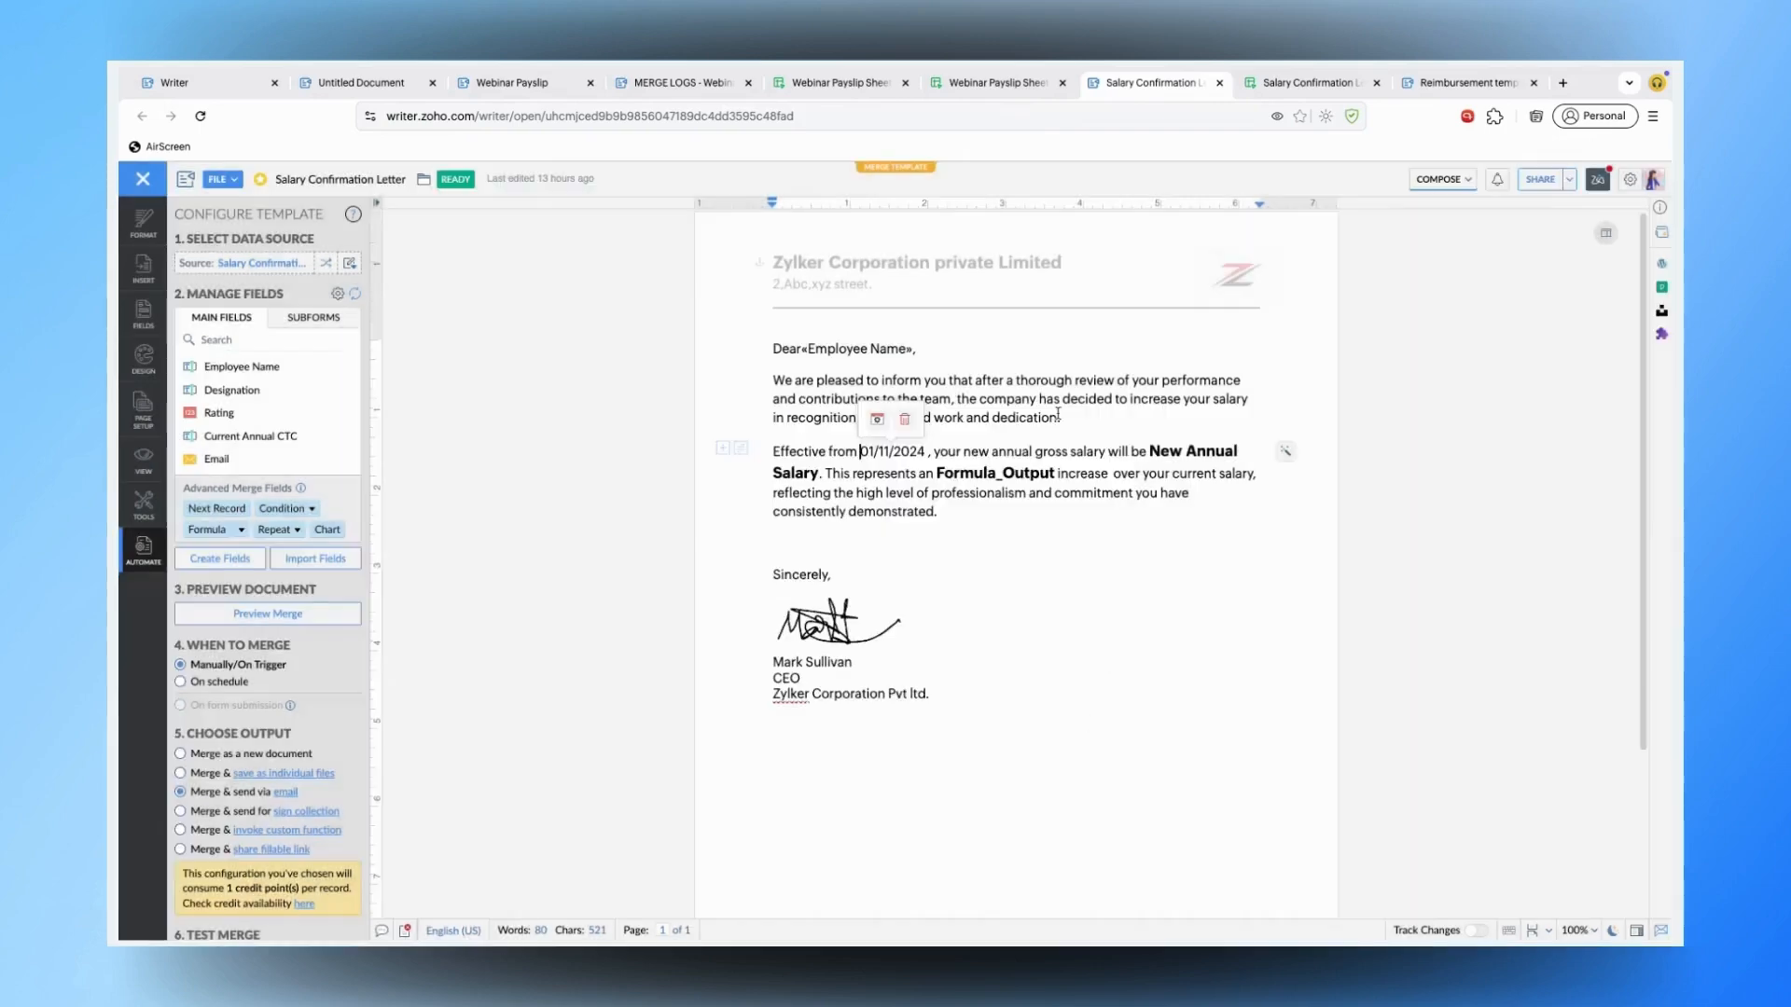
mouse_move(1198, 452)
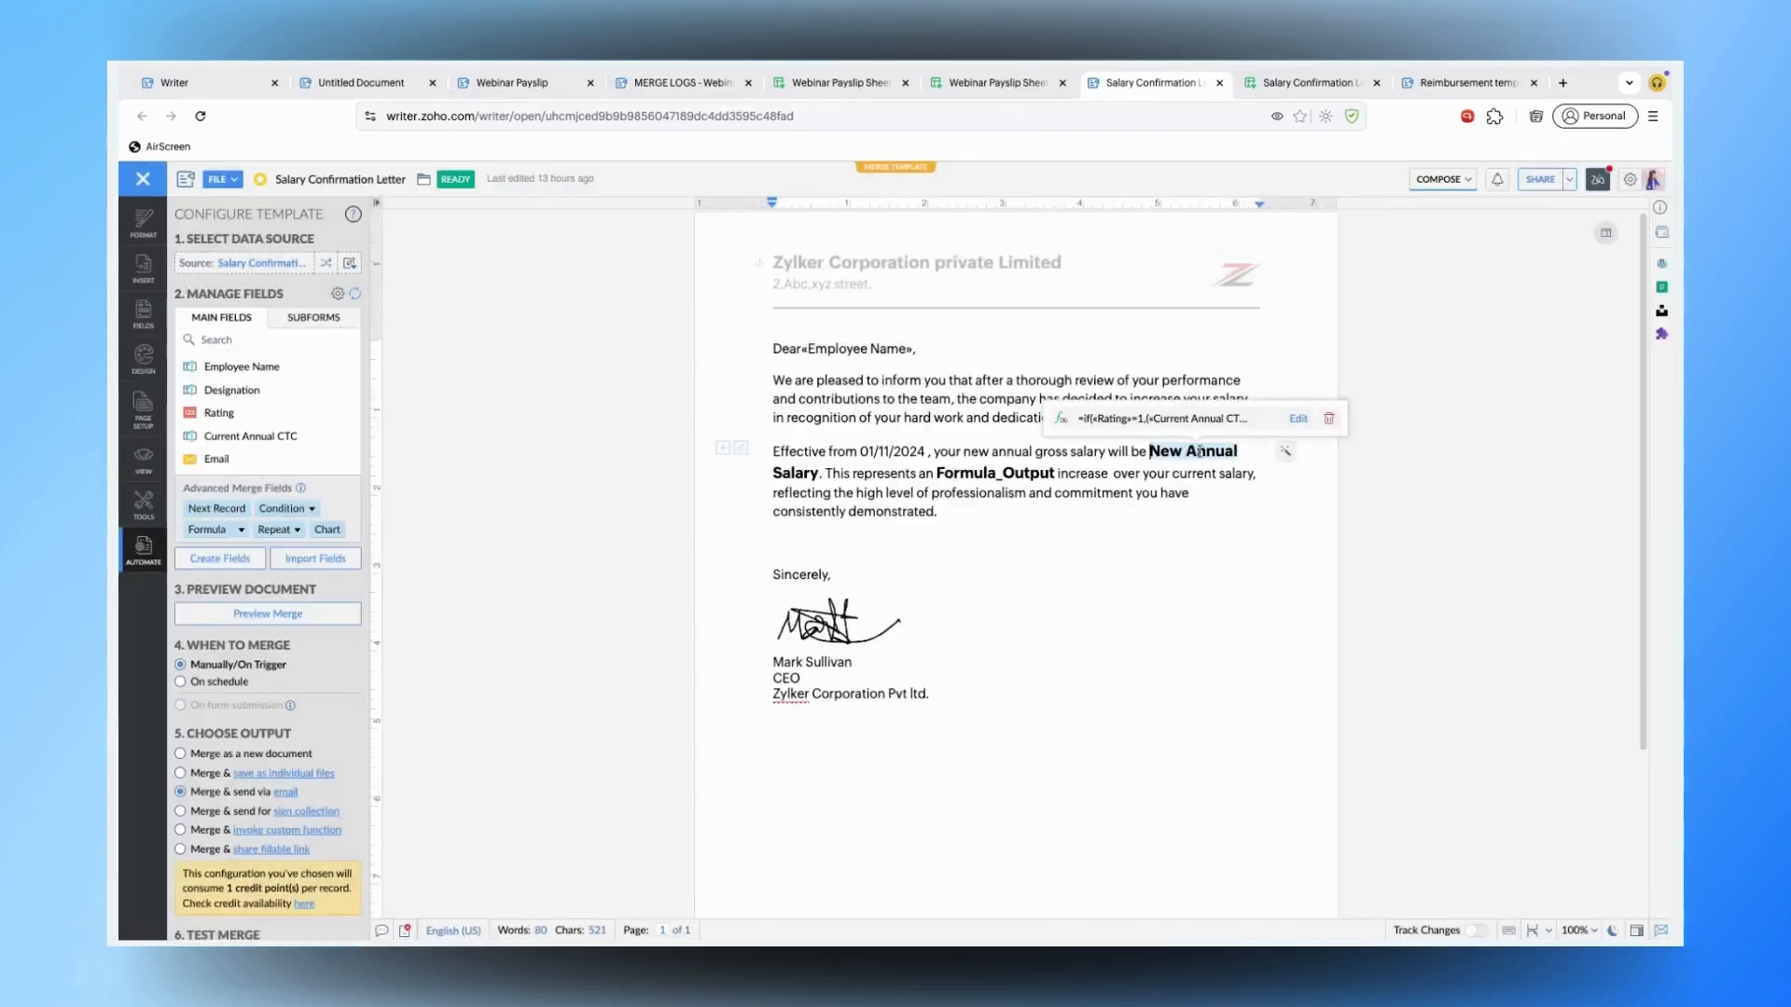
left_click(1298, 419)
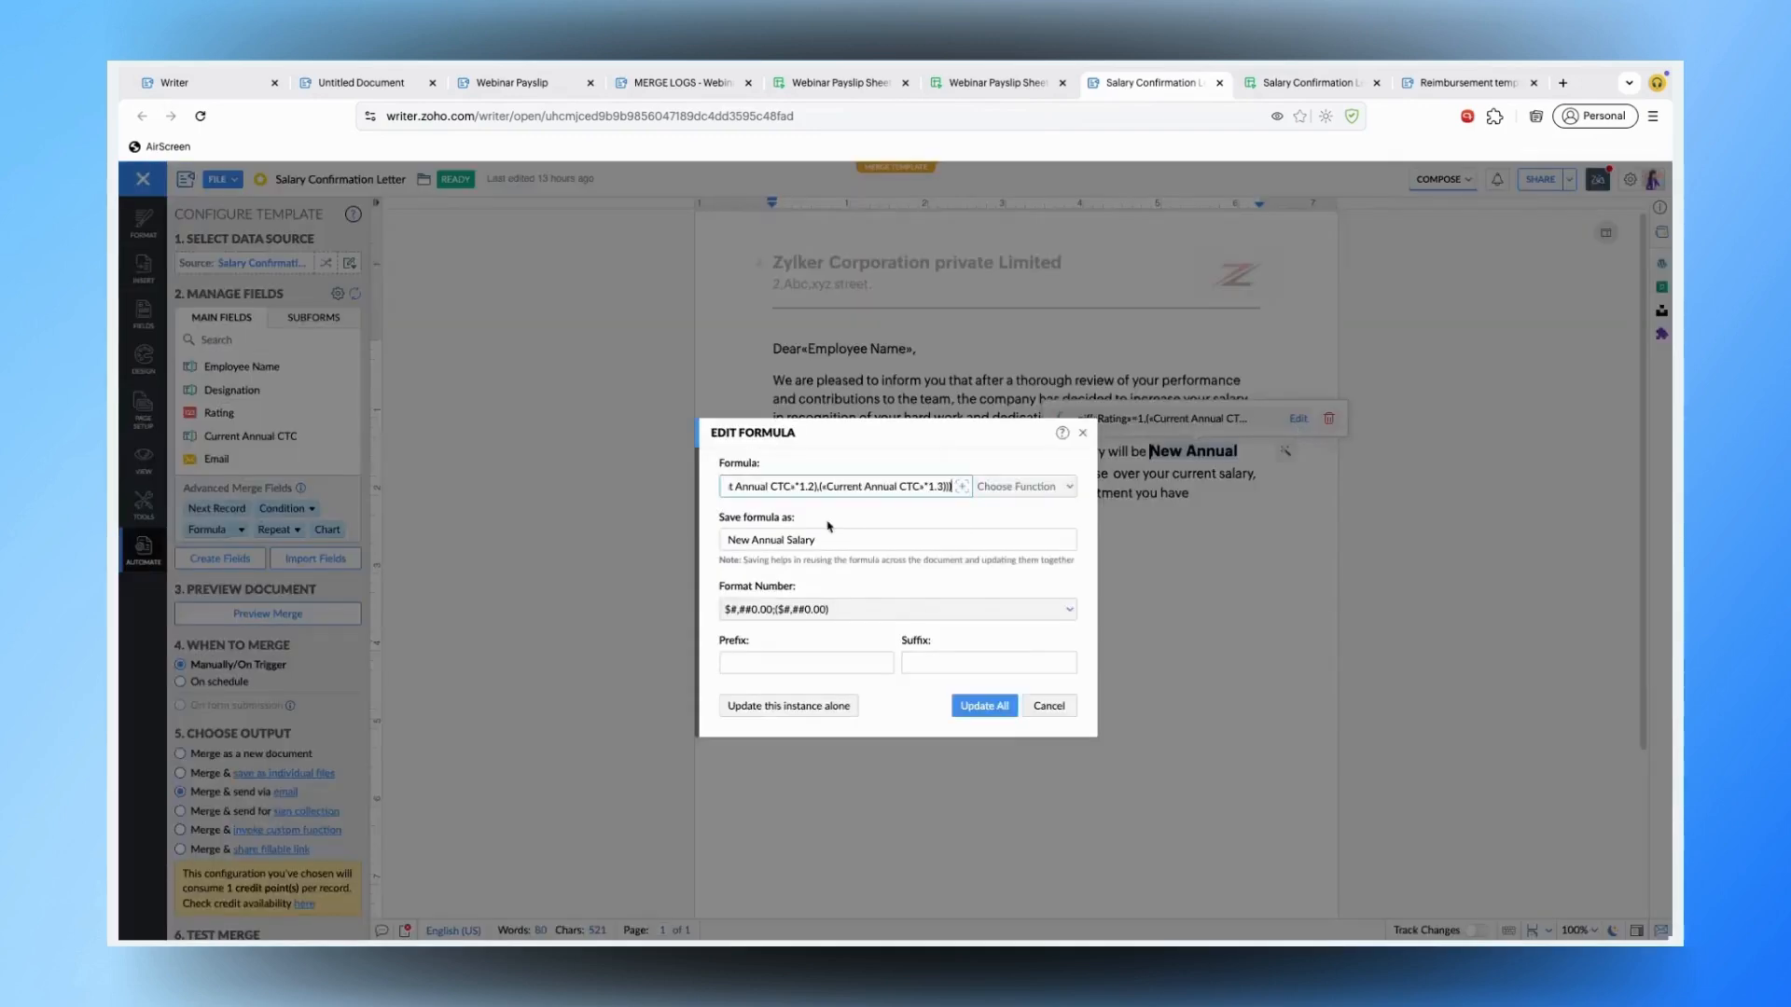
key("ctrl+a")
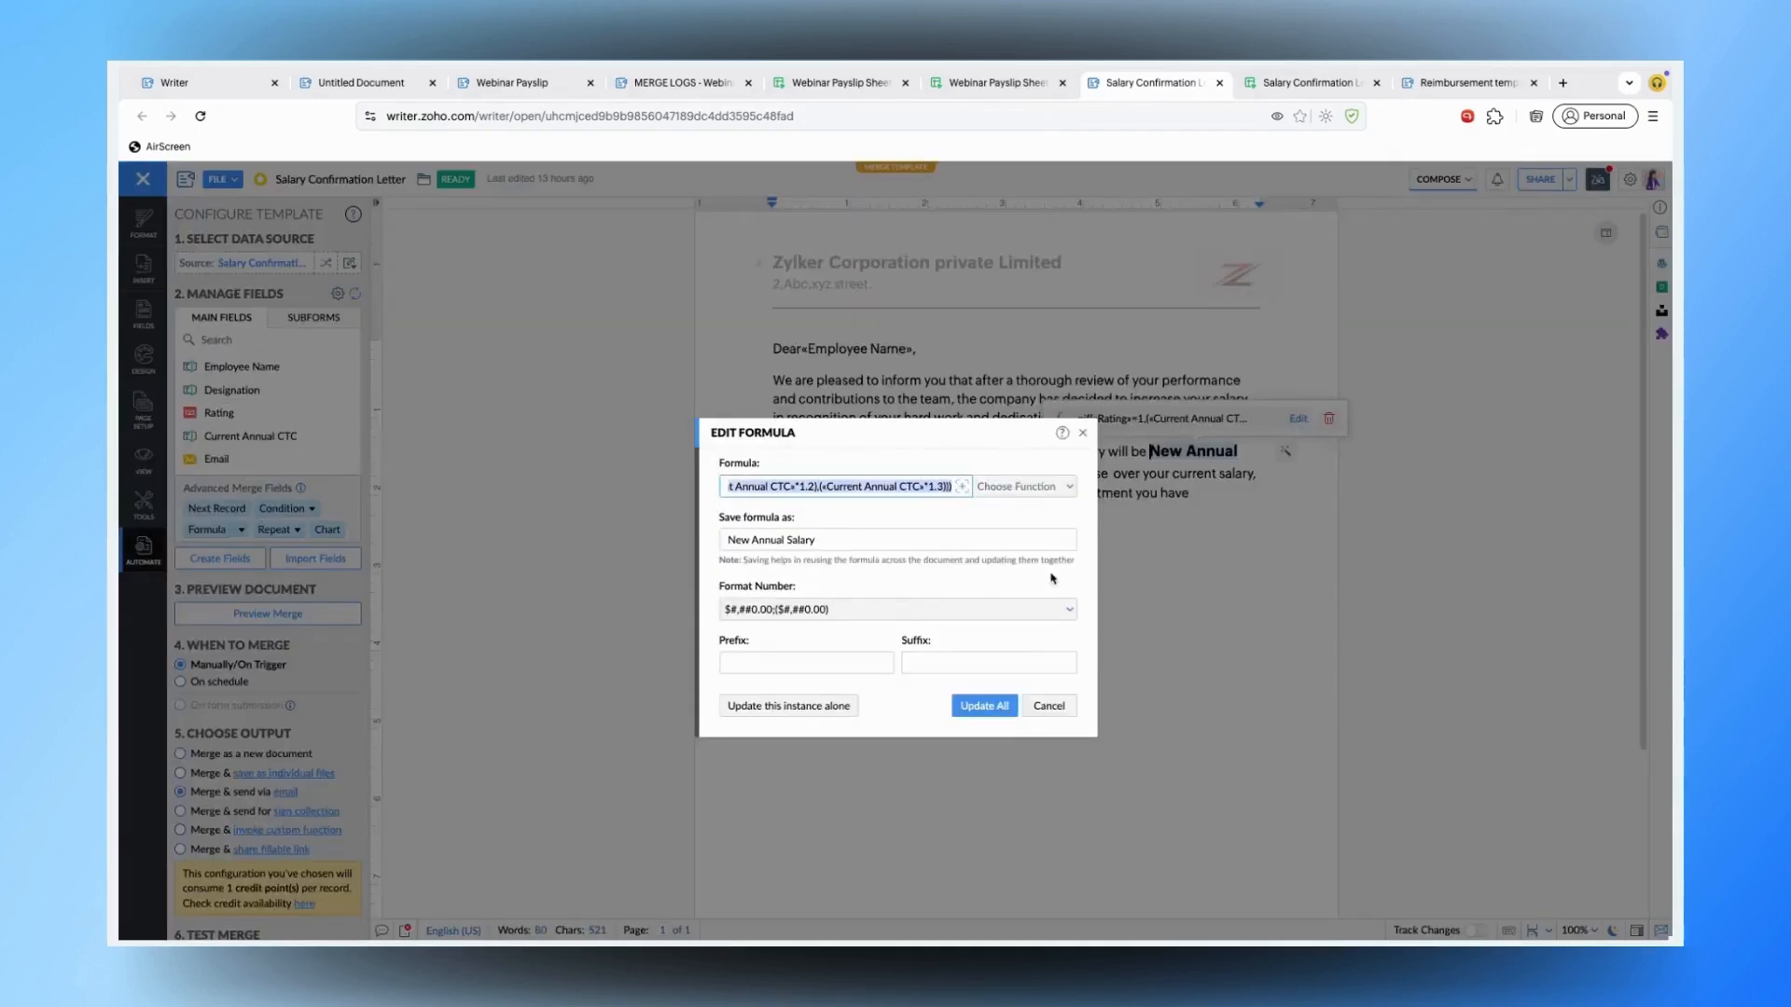
left_click(1050, 706)
left_click(1017, 729)
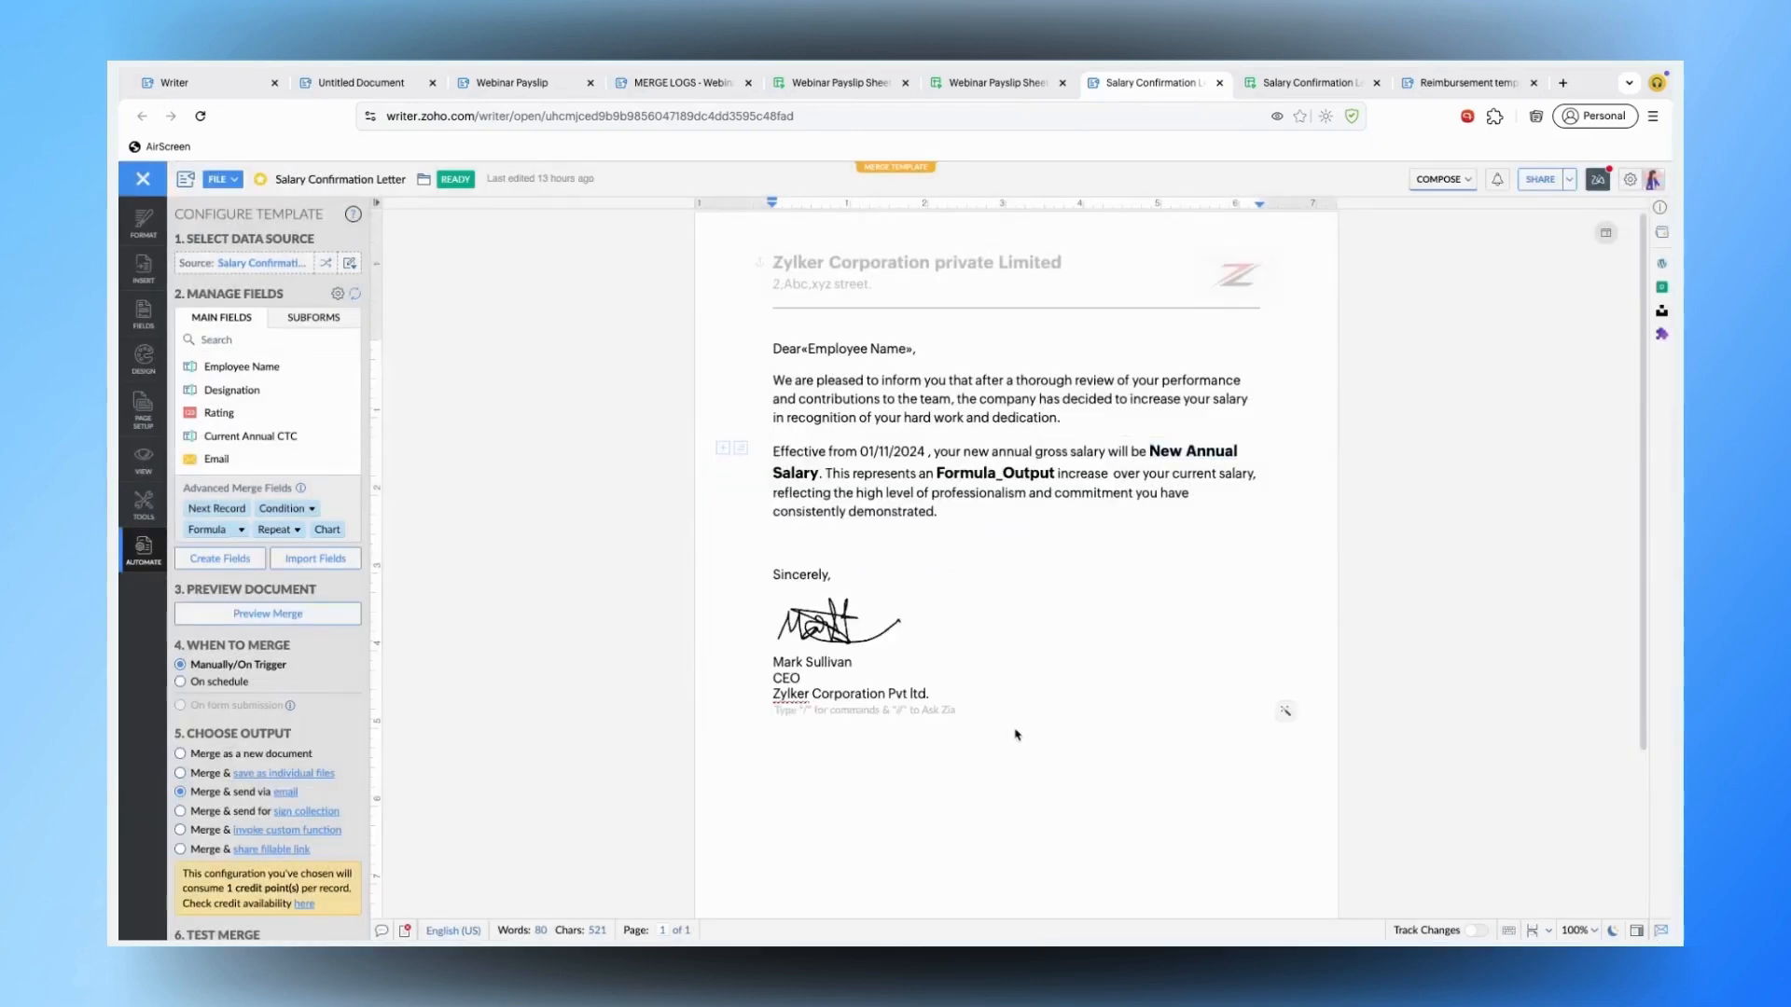
key("Return")
key("Return")
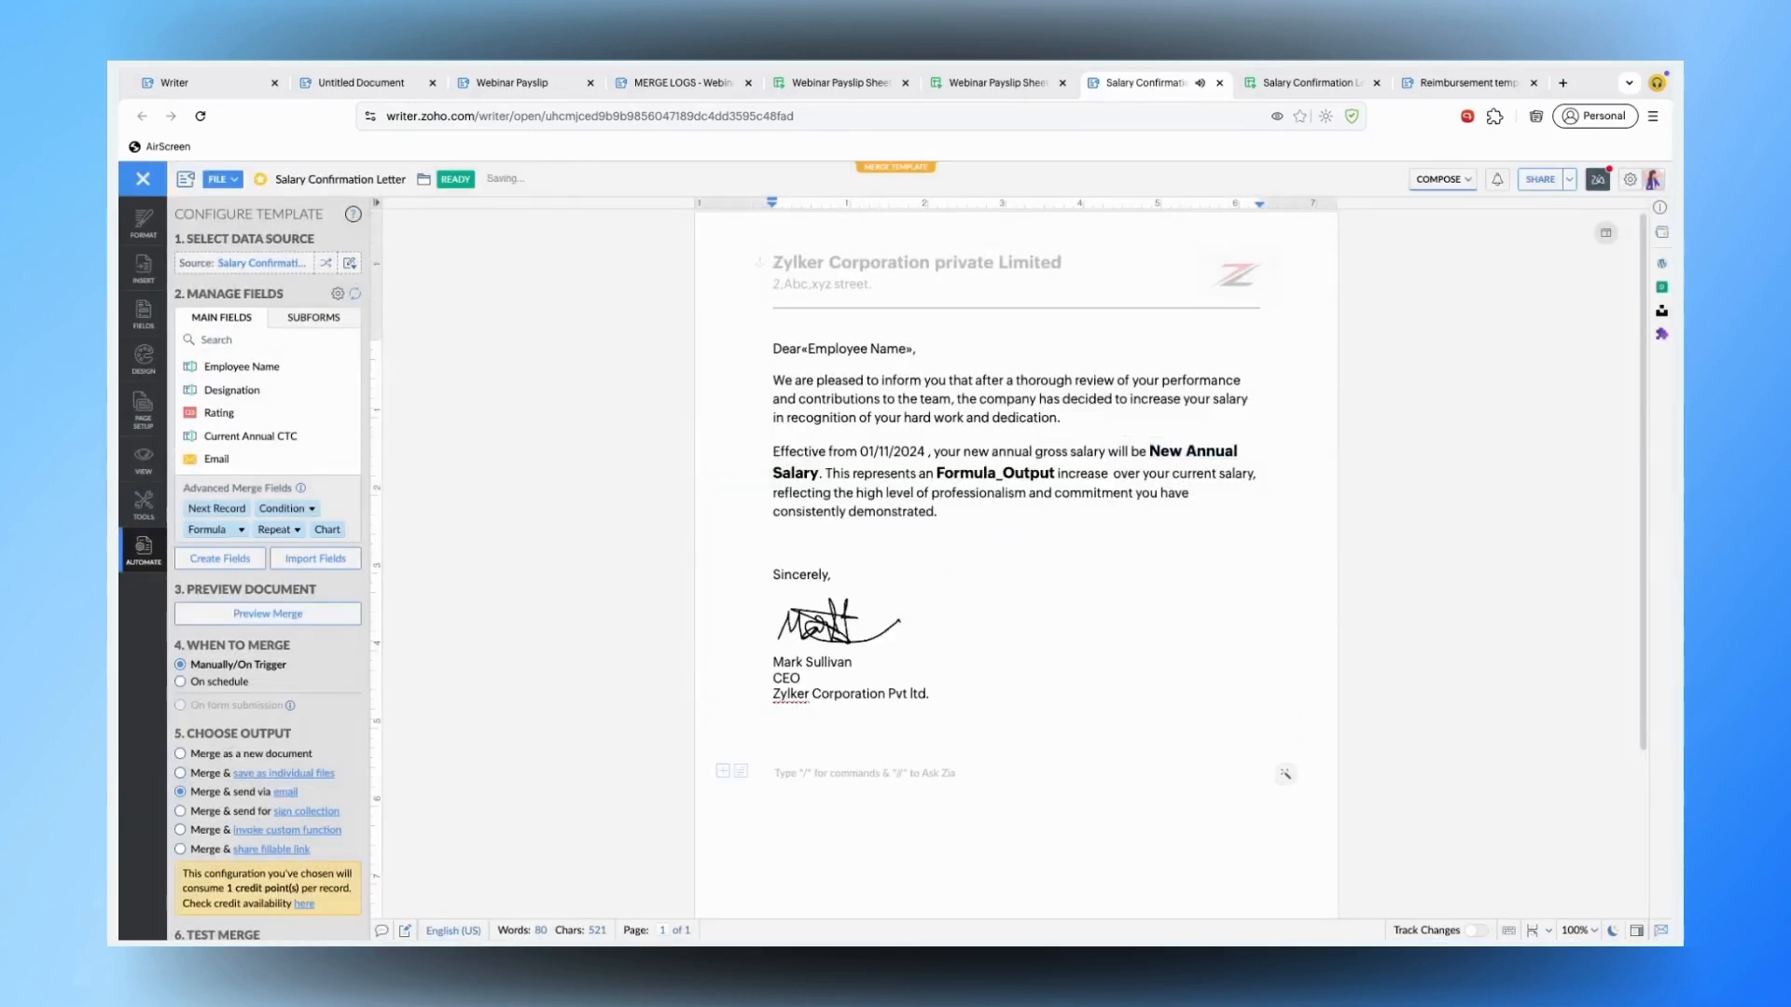
type("=if(«Rating»=1,(«Current Annual CTC»*1.1),if(«Rating»=2,(«Current Annual CTC»*1.2),(«Current Annual CTC»*1.3)))")
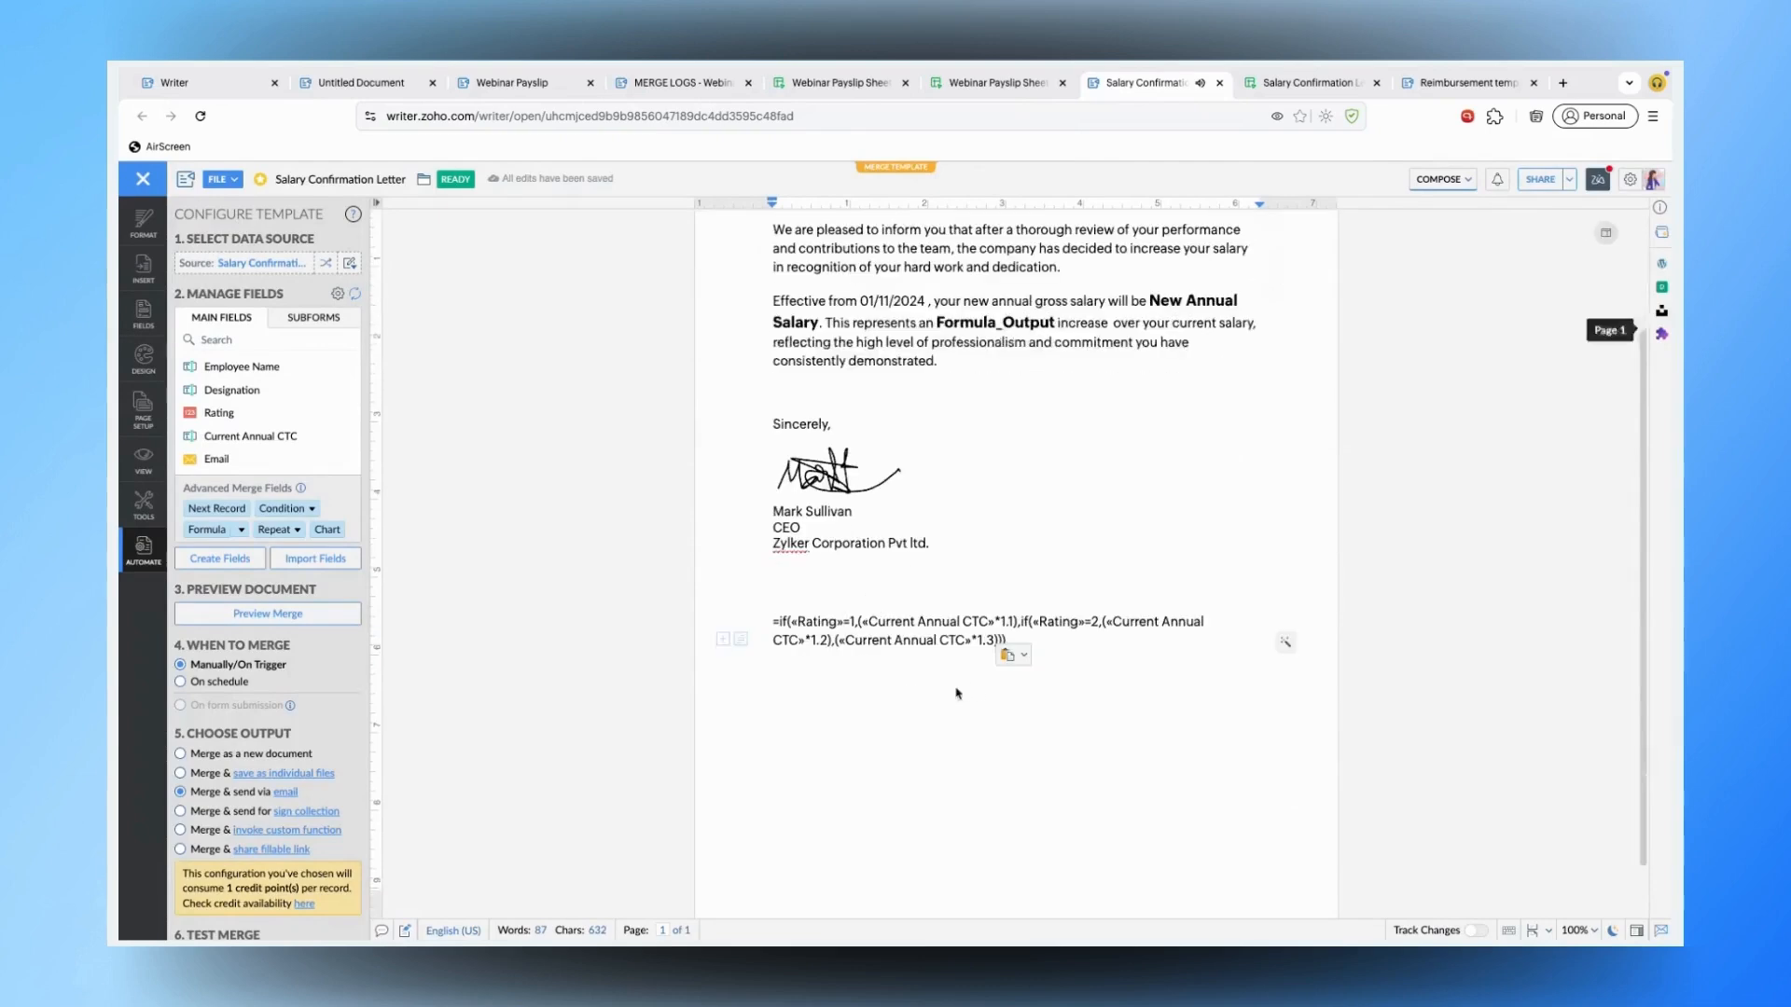
scroll(1044, 708, "down", 2)
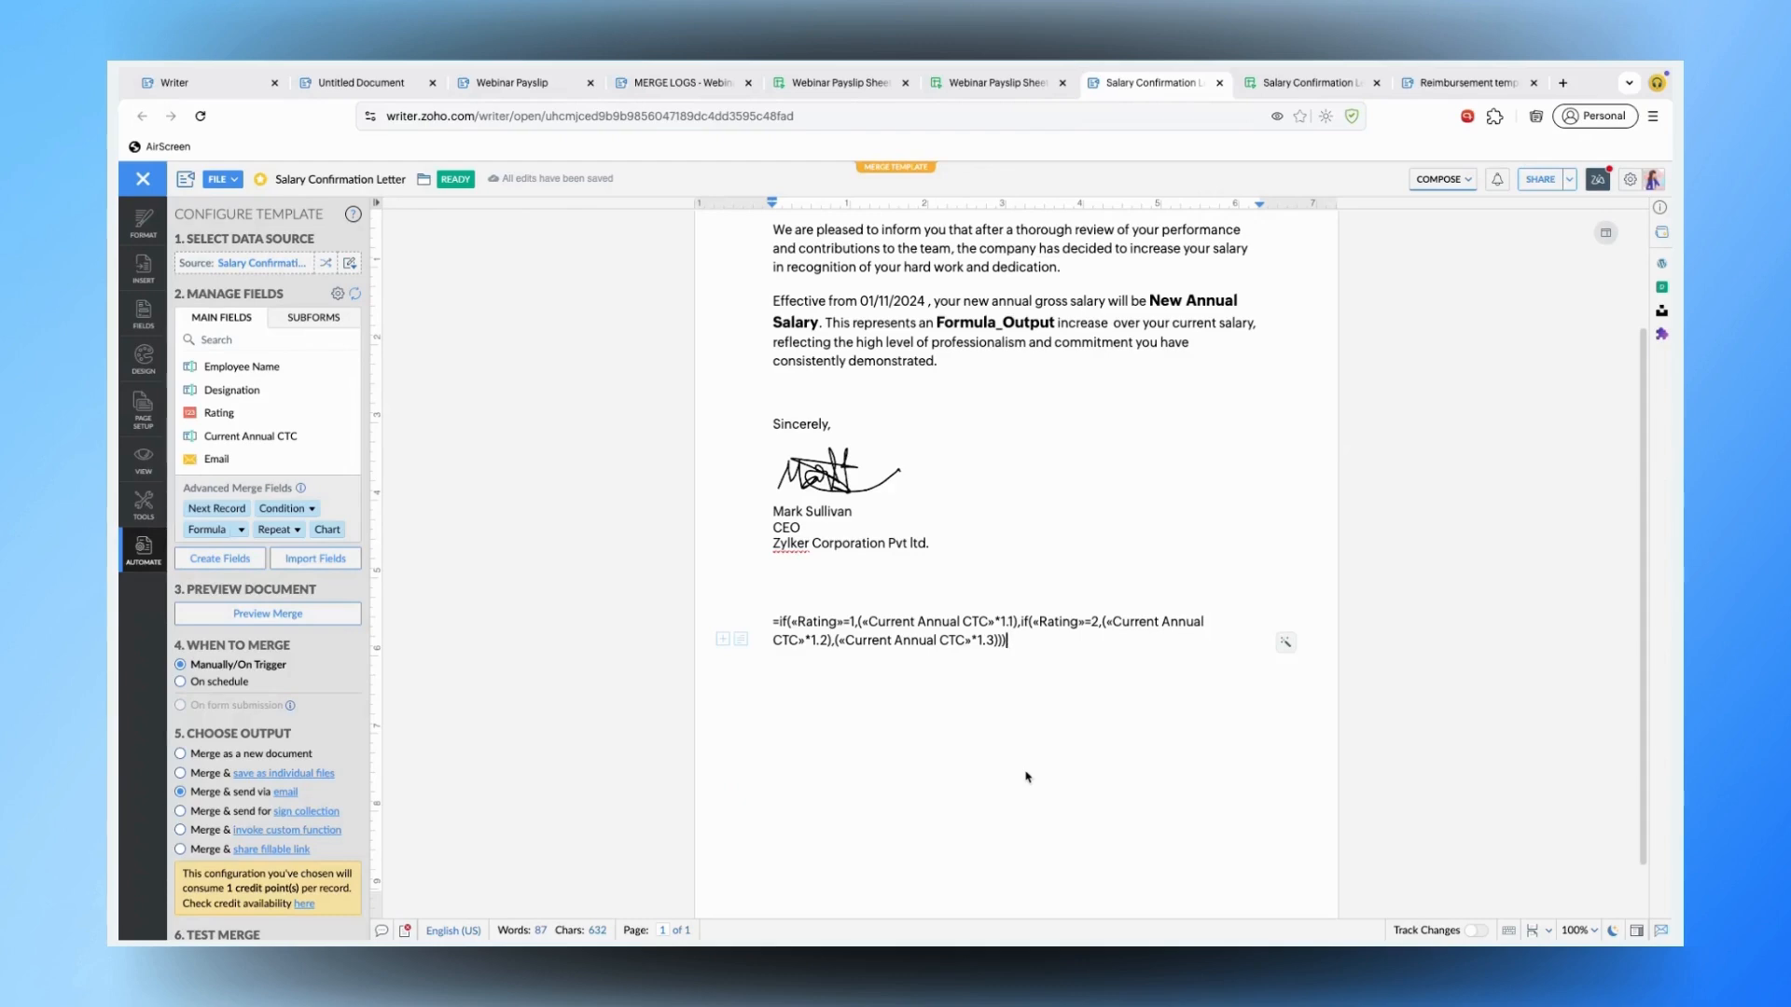
triple_click(1046, 659)
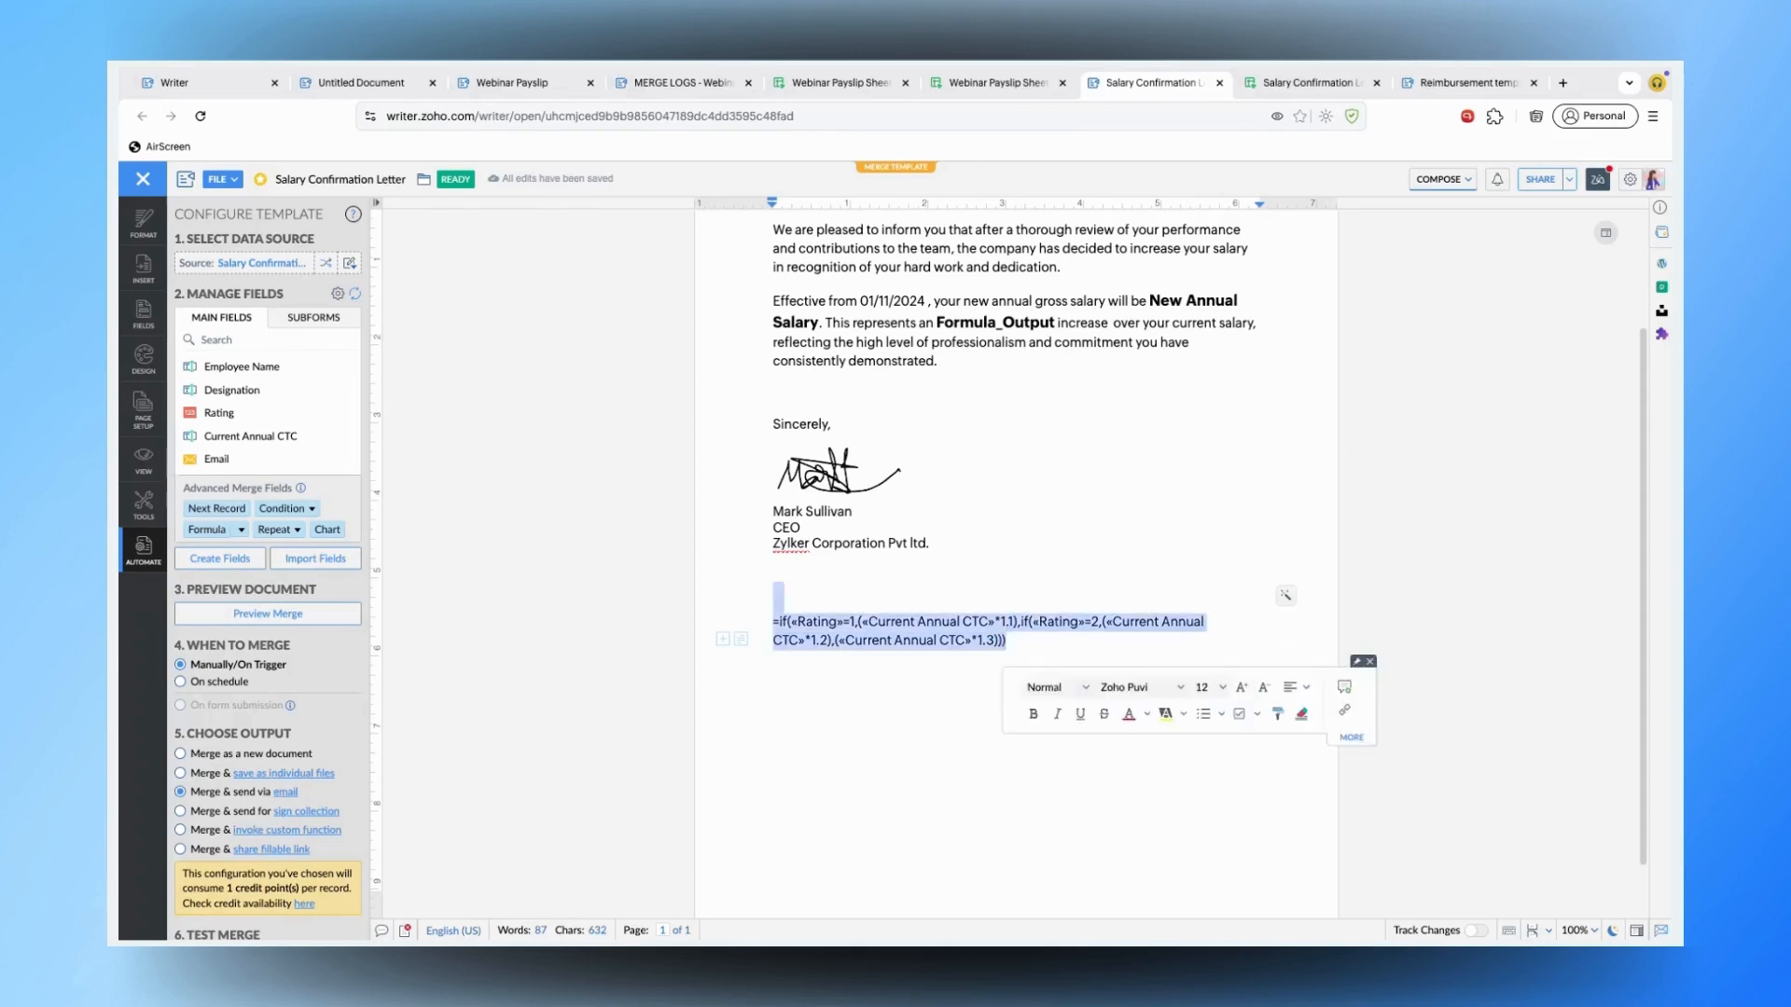
key("BackSpace")
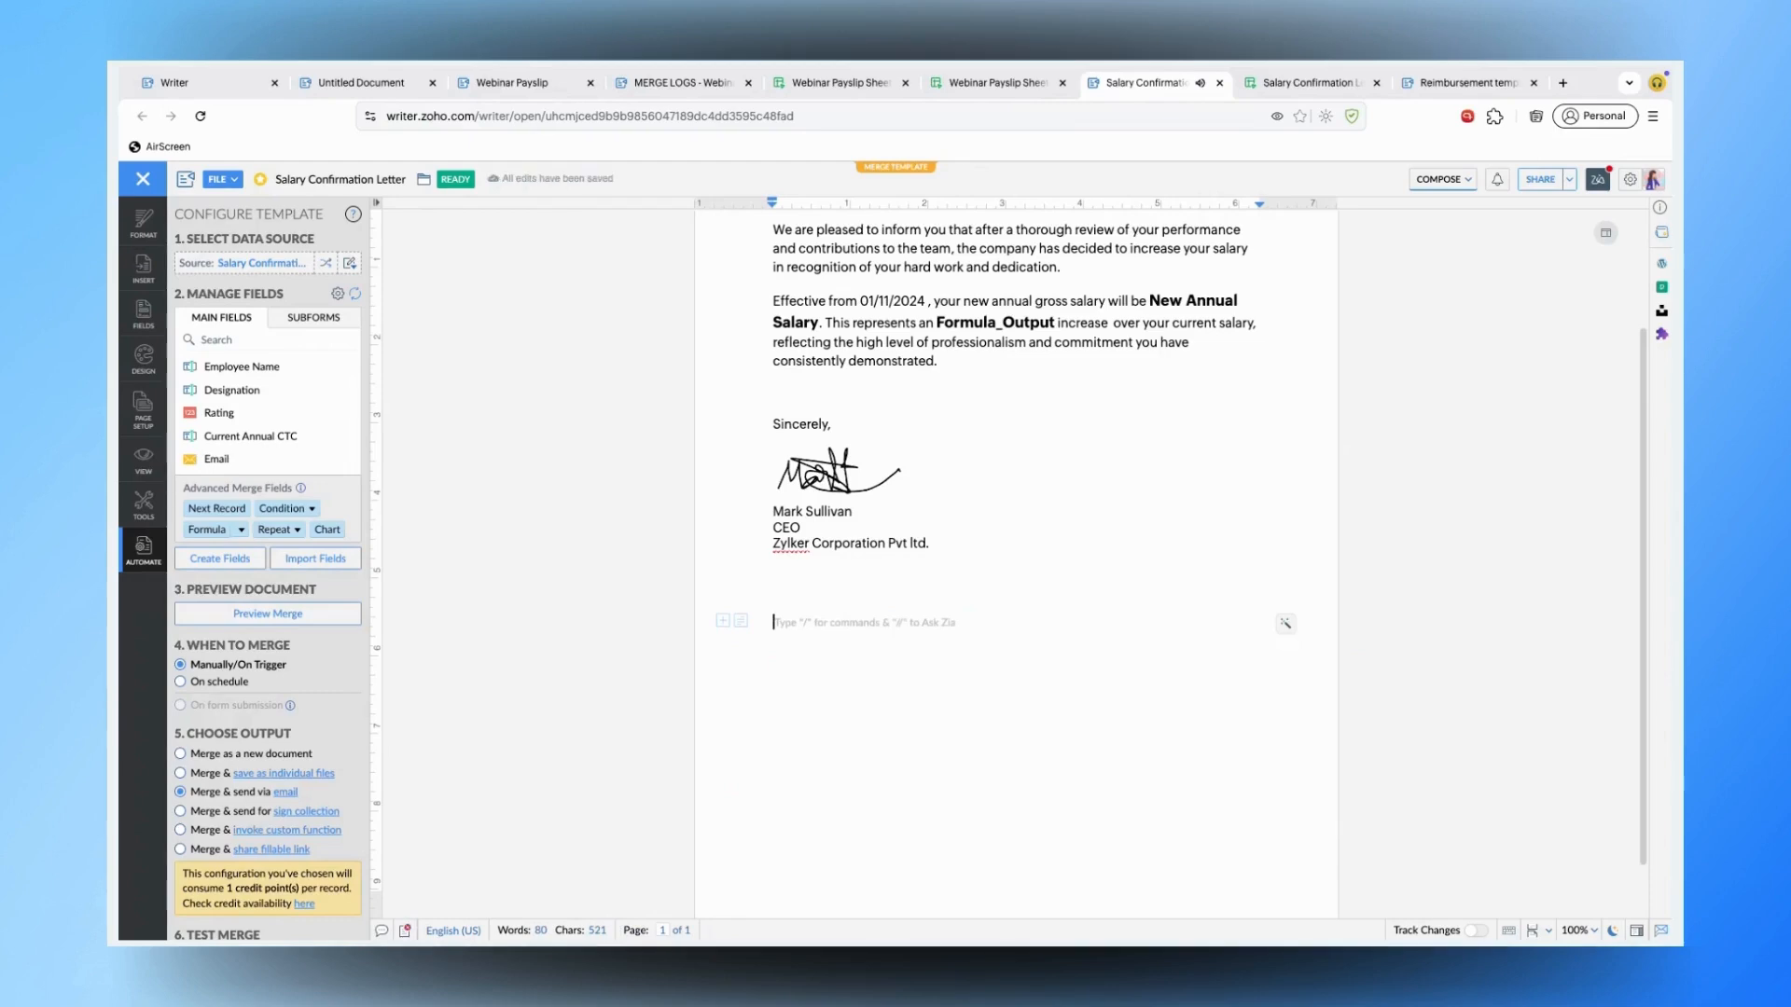
left_click(1175, 299)
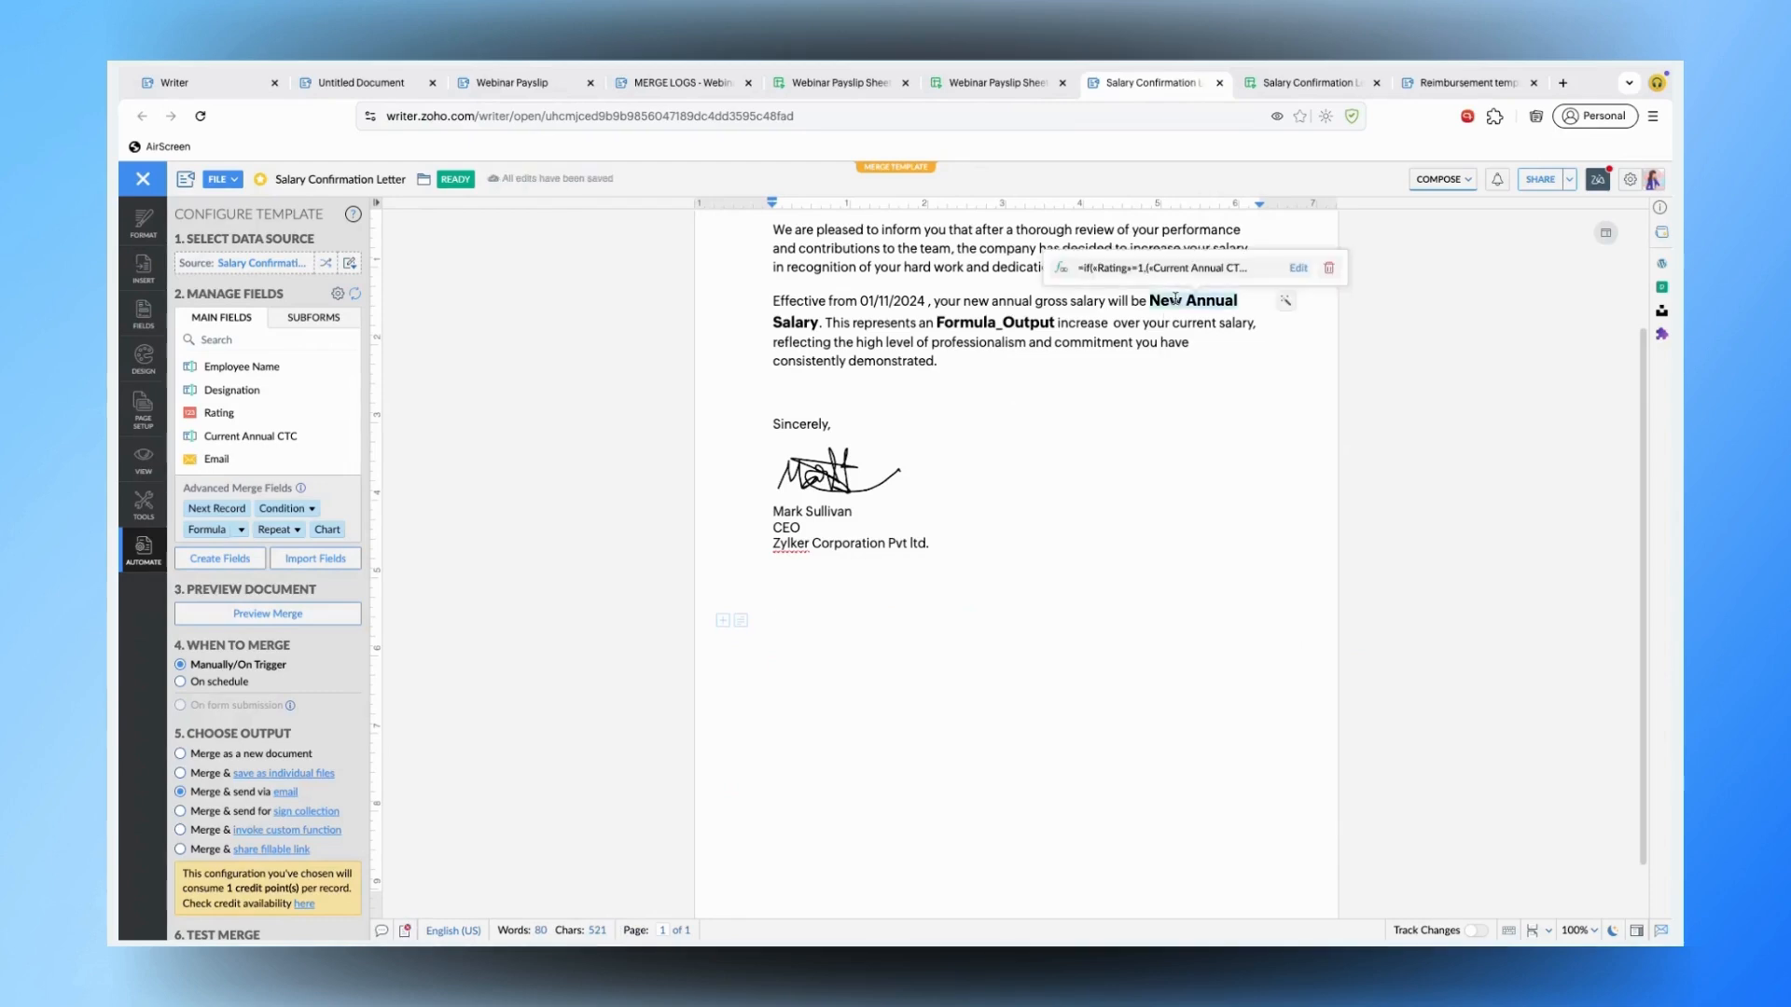
left_click(974, 331)
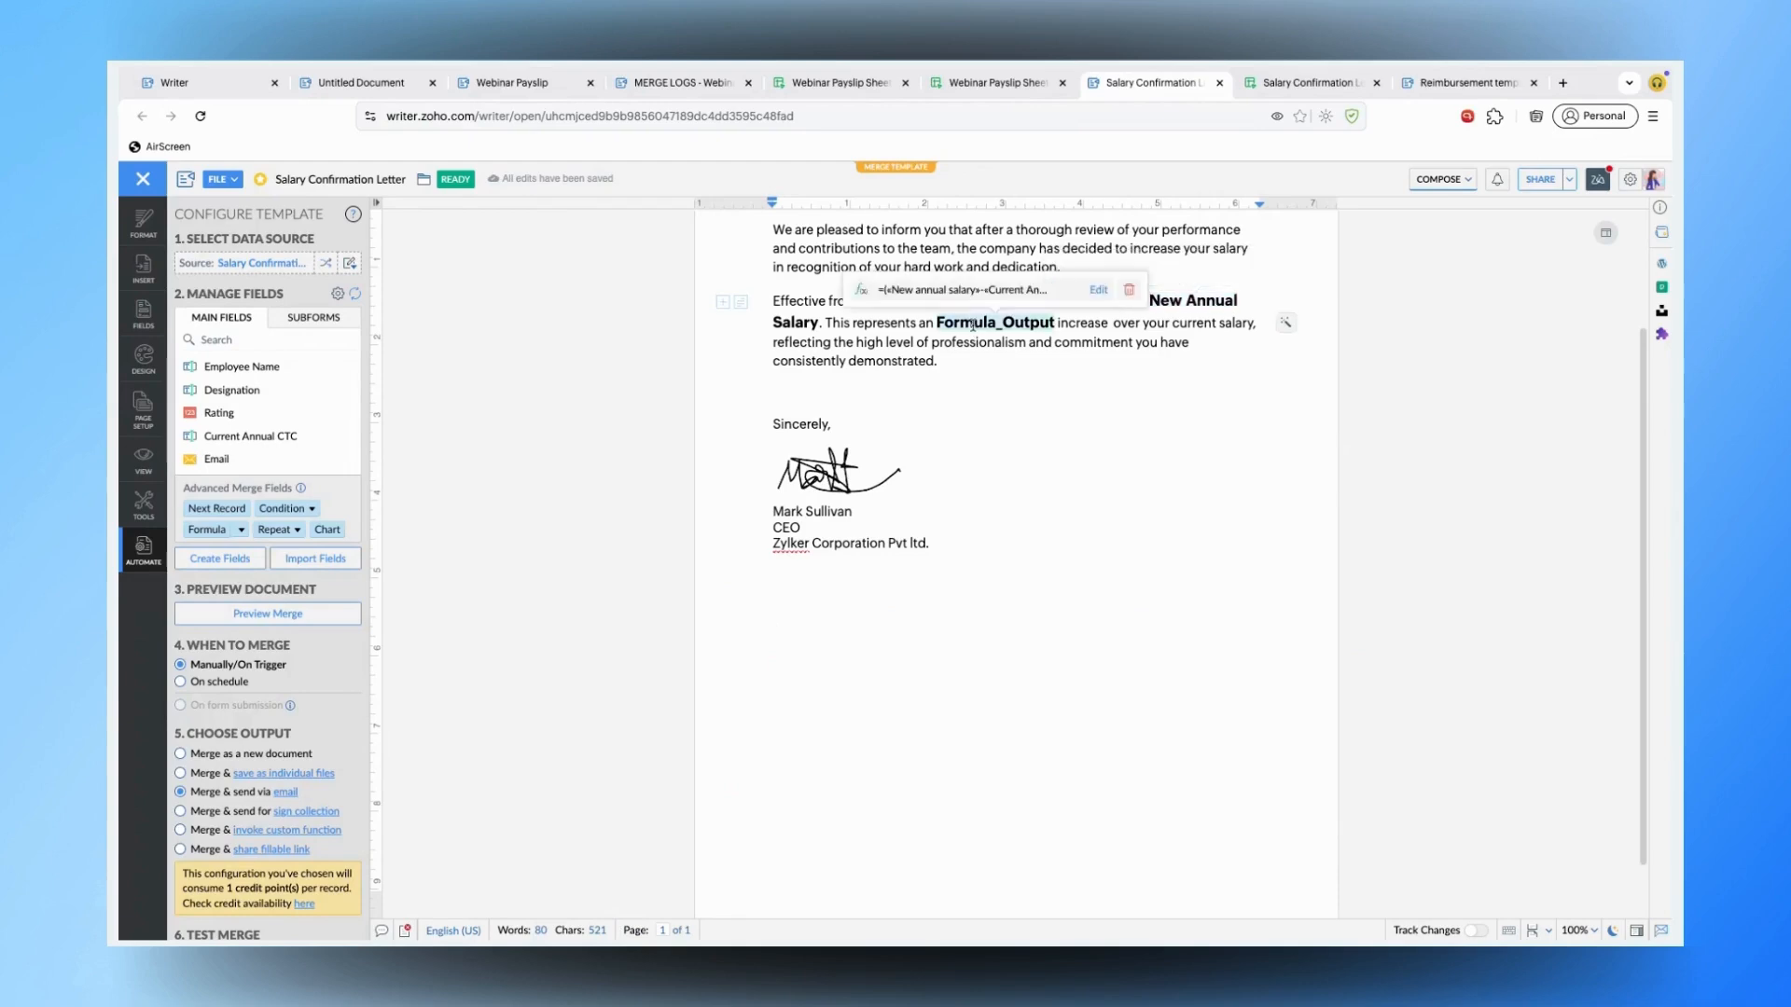
left_click(1096, 291)
left_click_drag(755, 486, 987, 491)
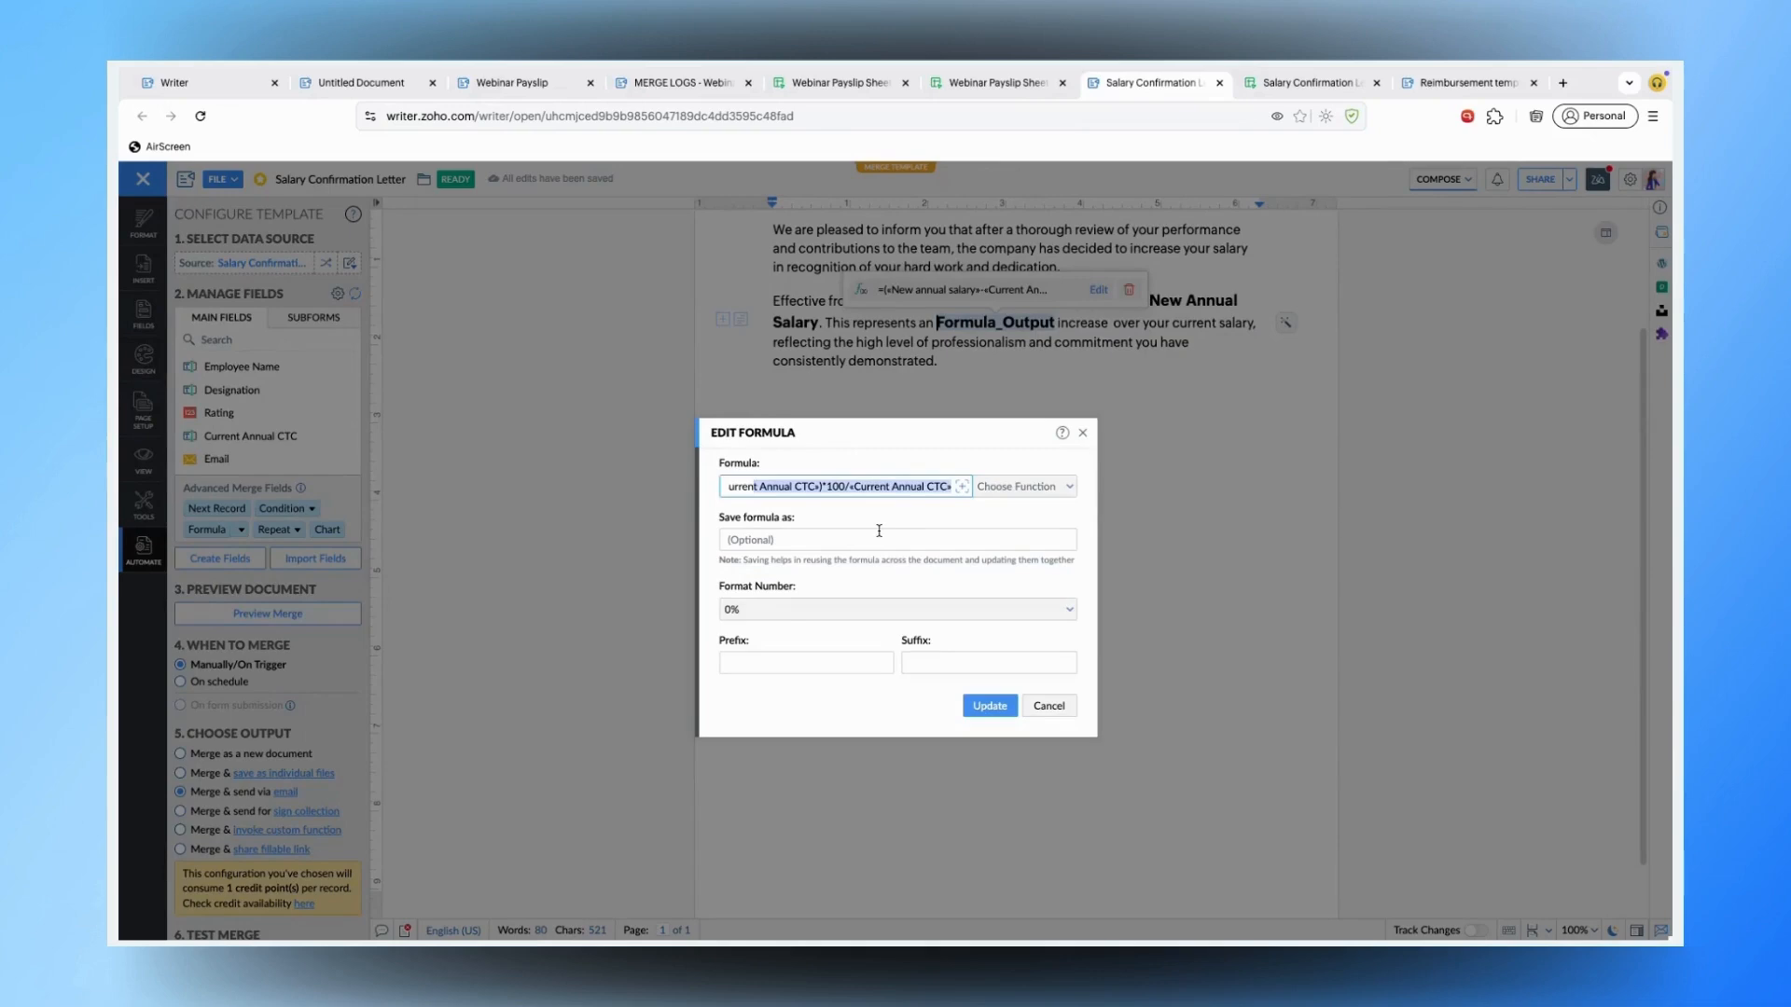
left_click(798, 485)
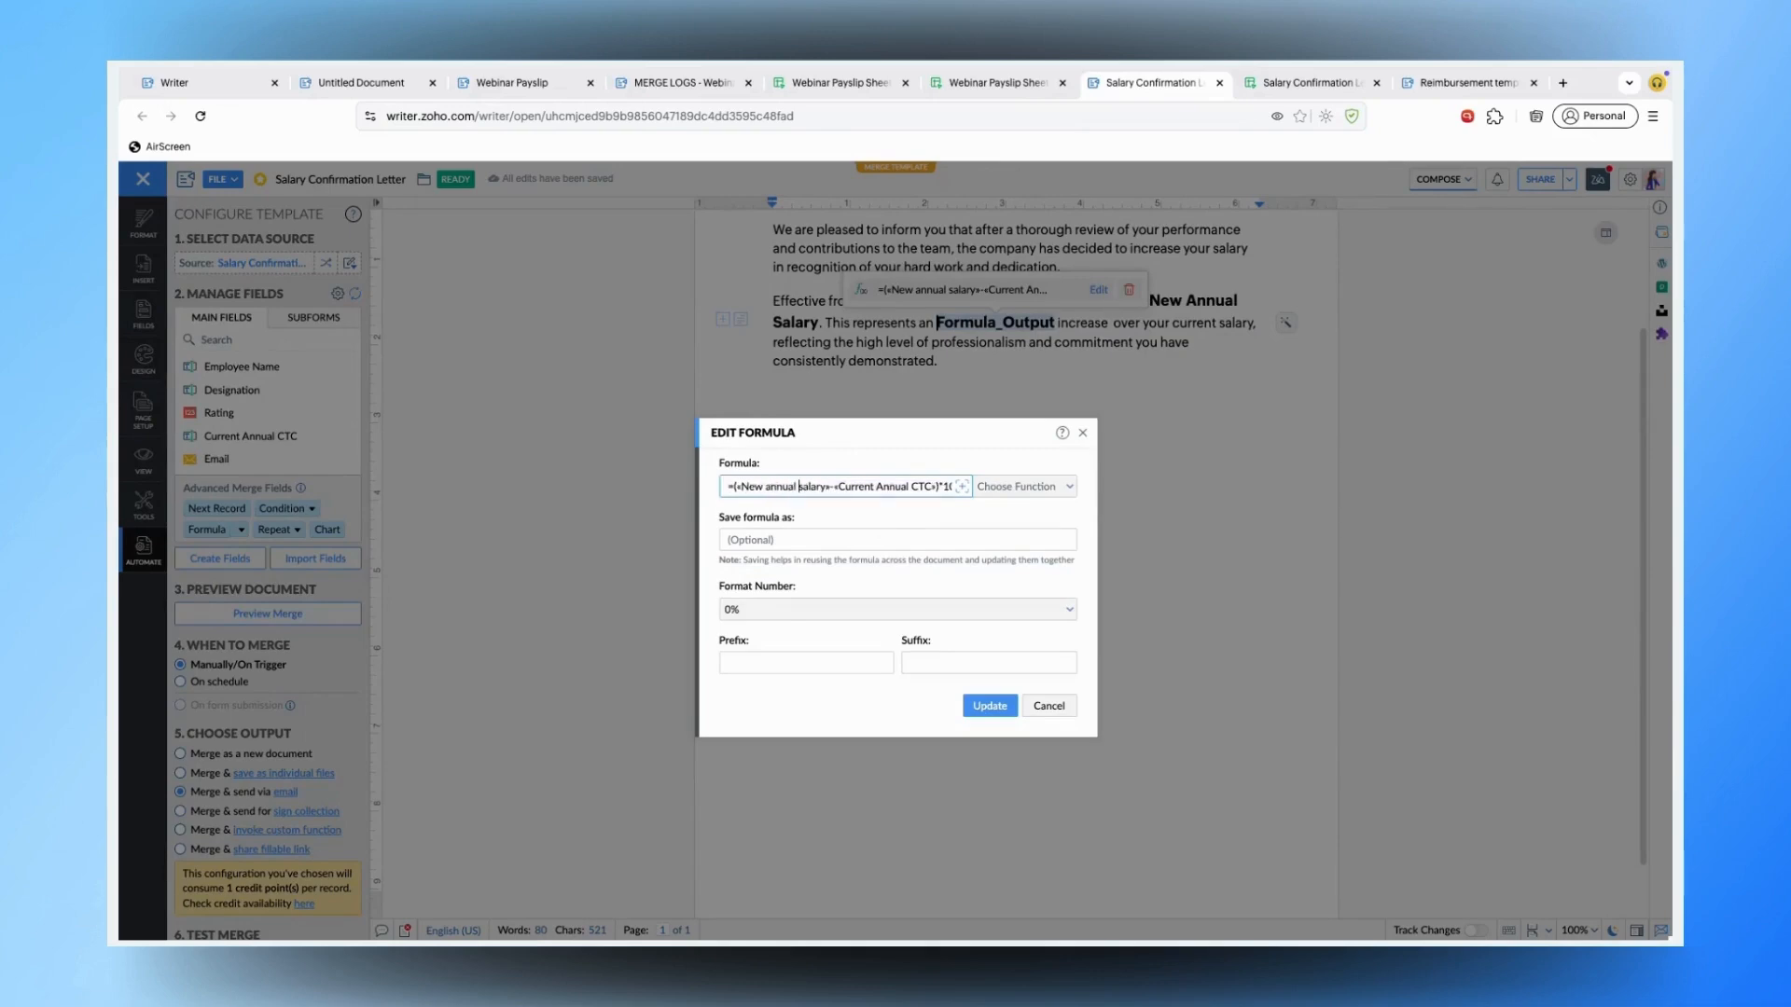
key("End")
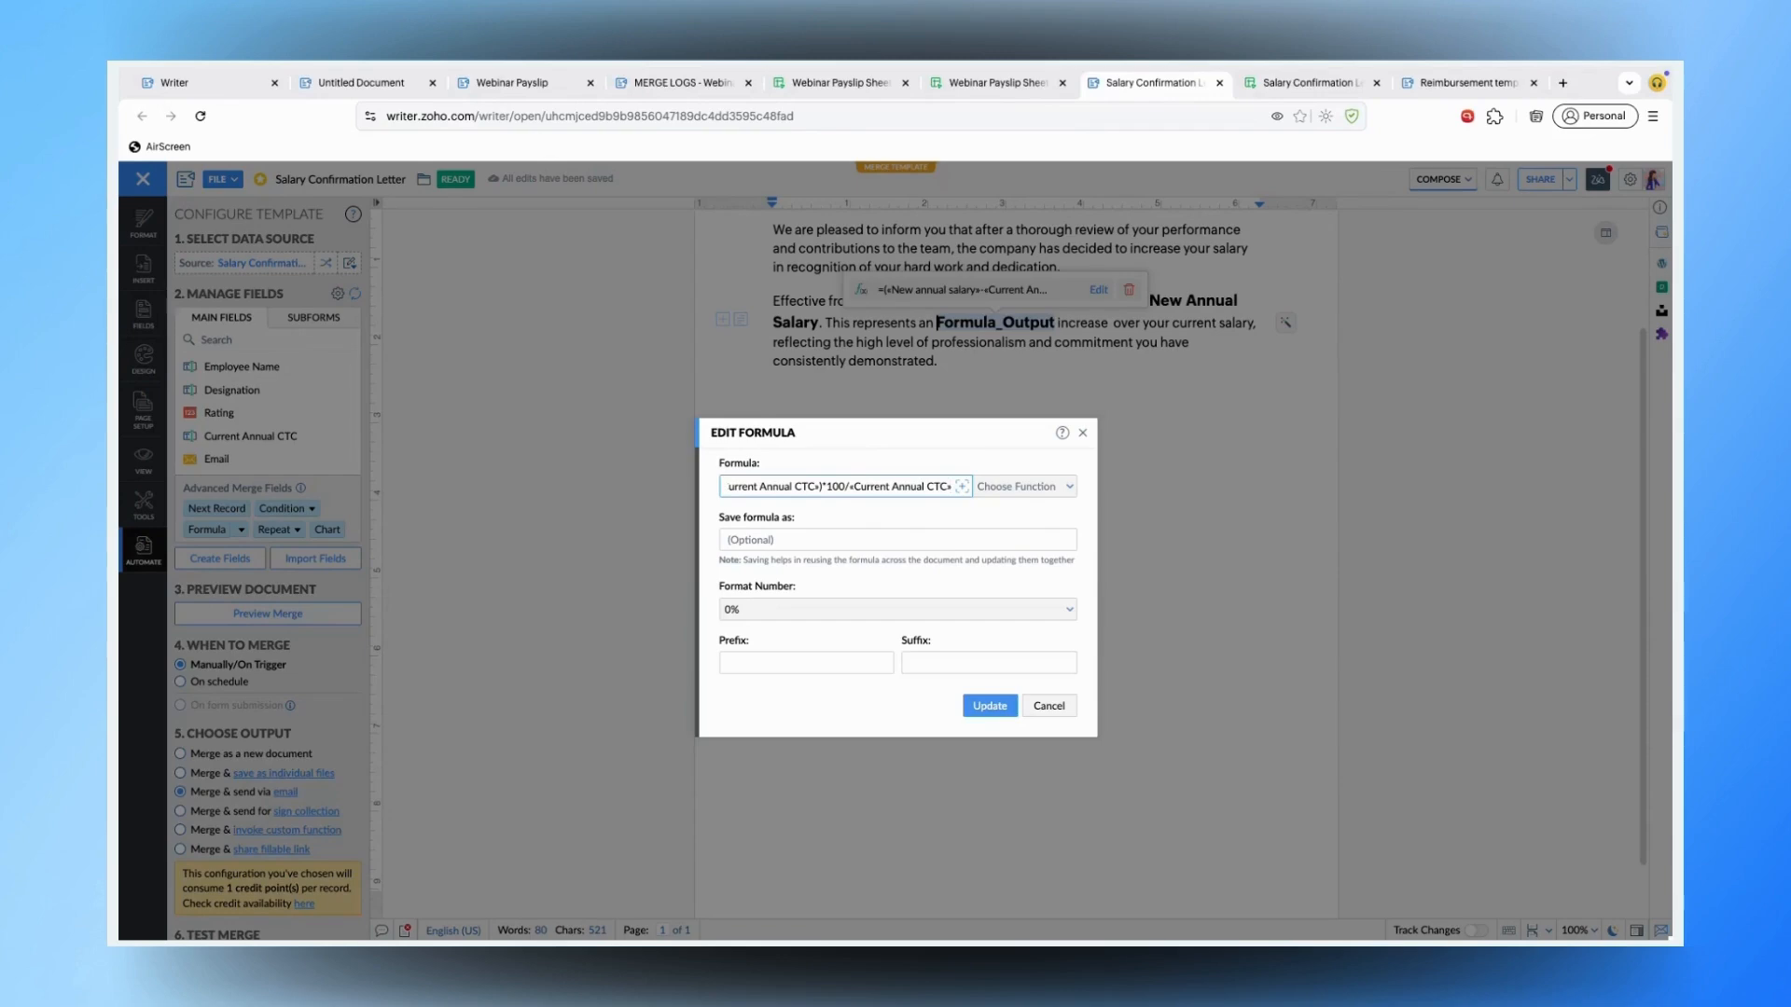
left_click(761, 611)
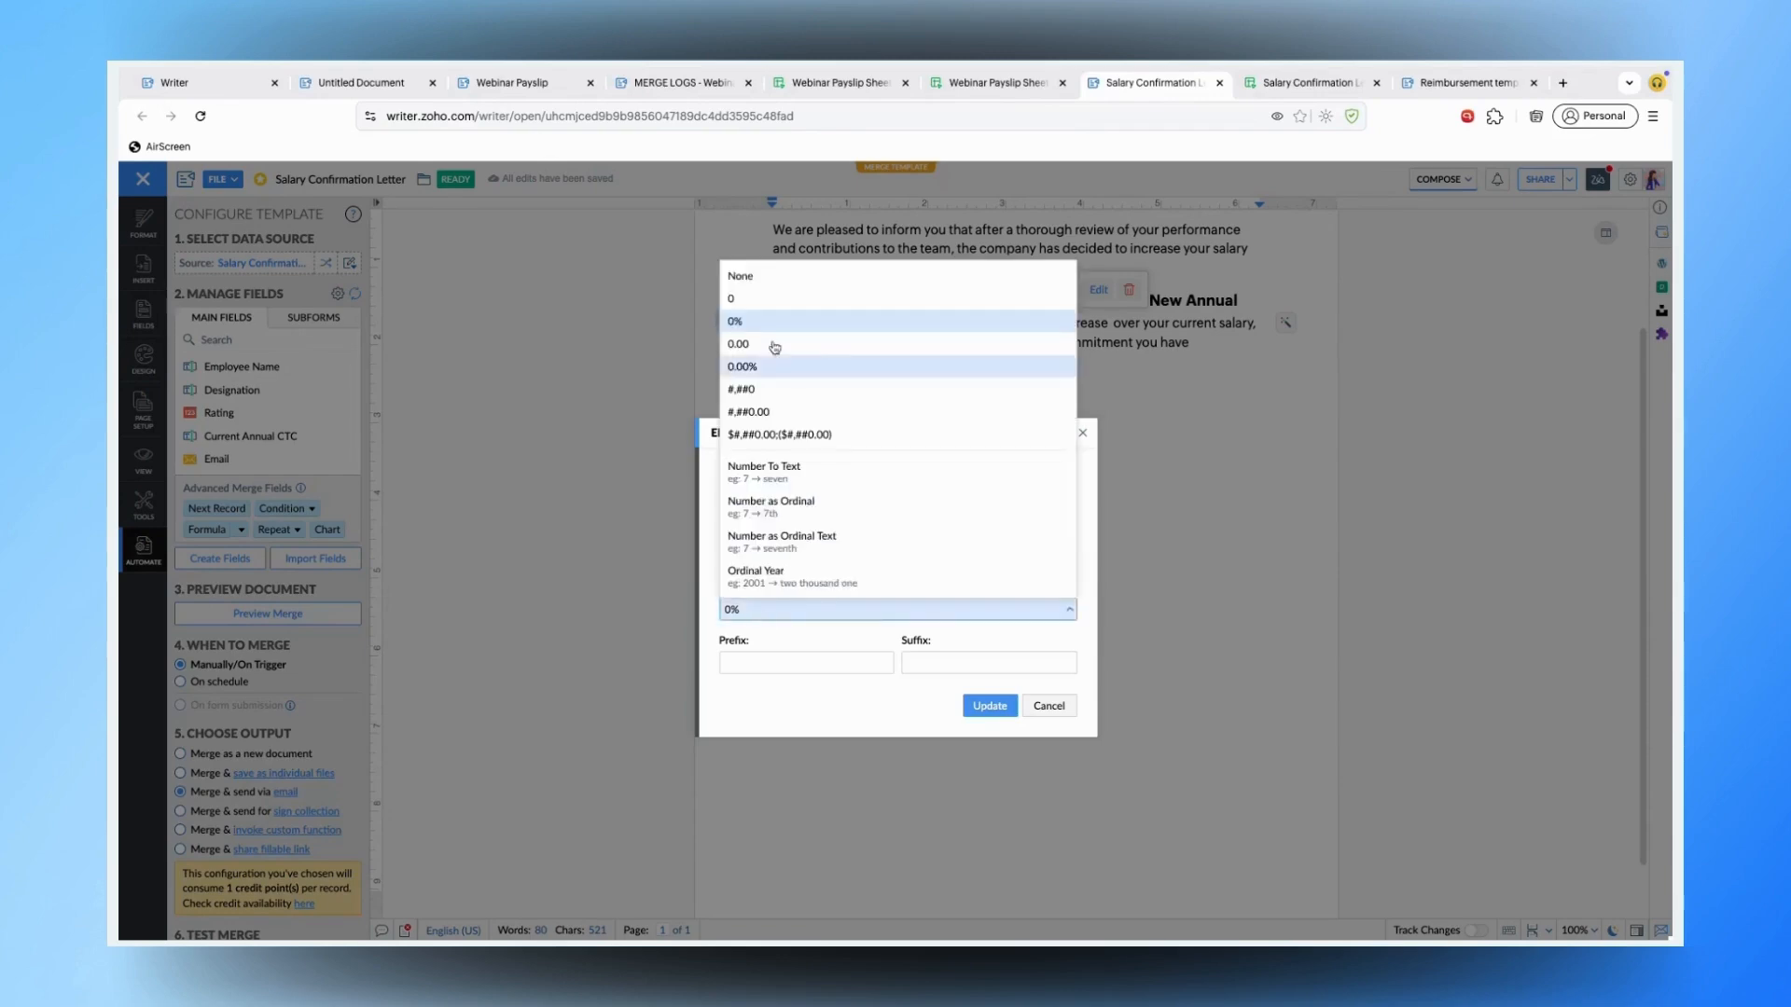
left_click(801, 617)
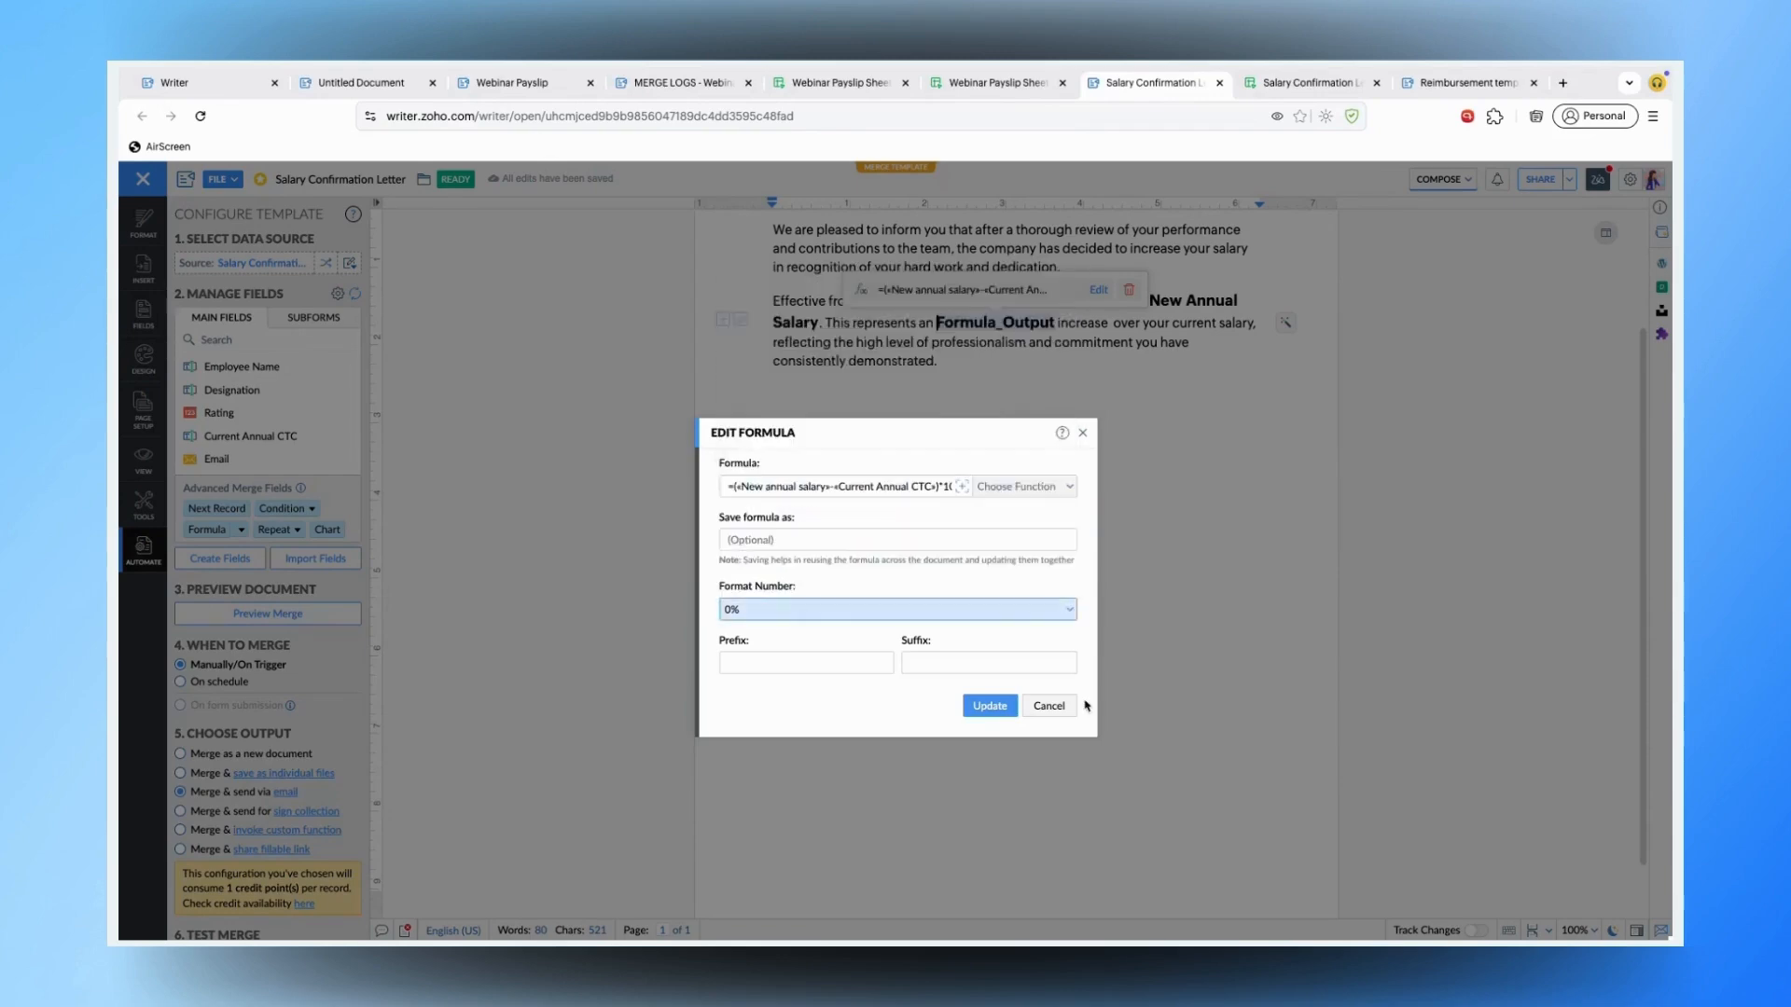
left_click(1049, 706)
scroll(1107, 557, "up", 2)
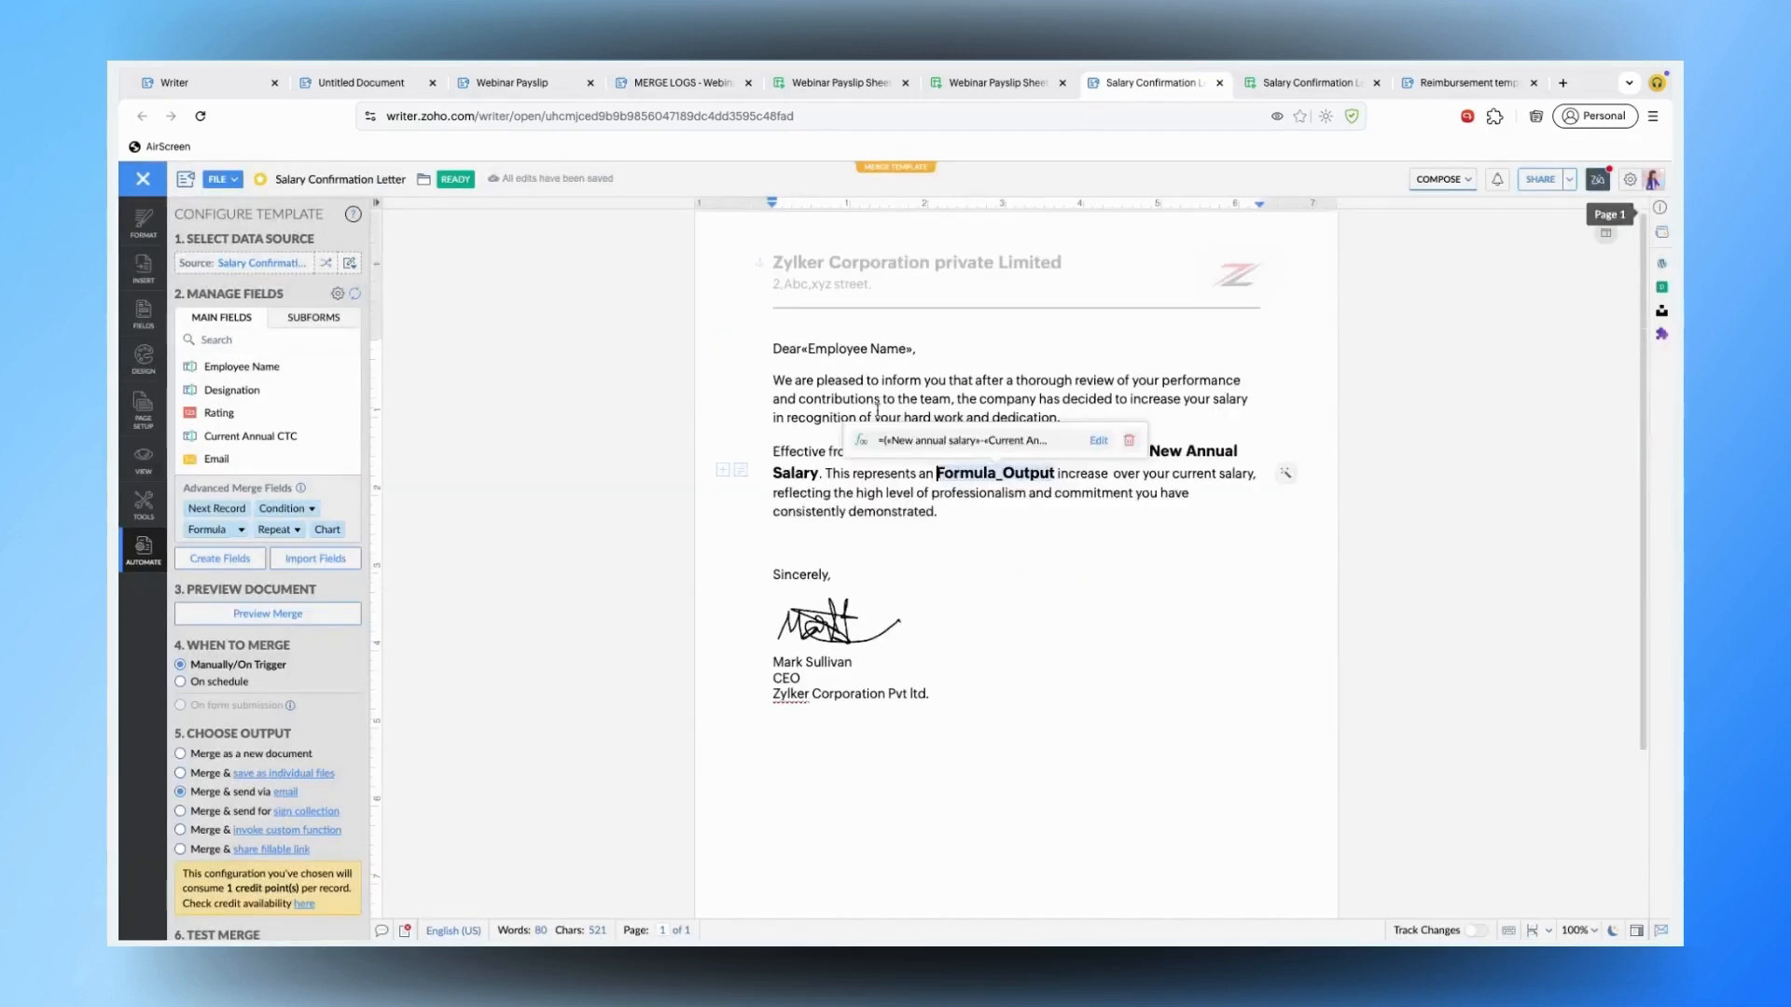
left_click(843, 618)
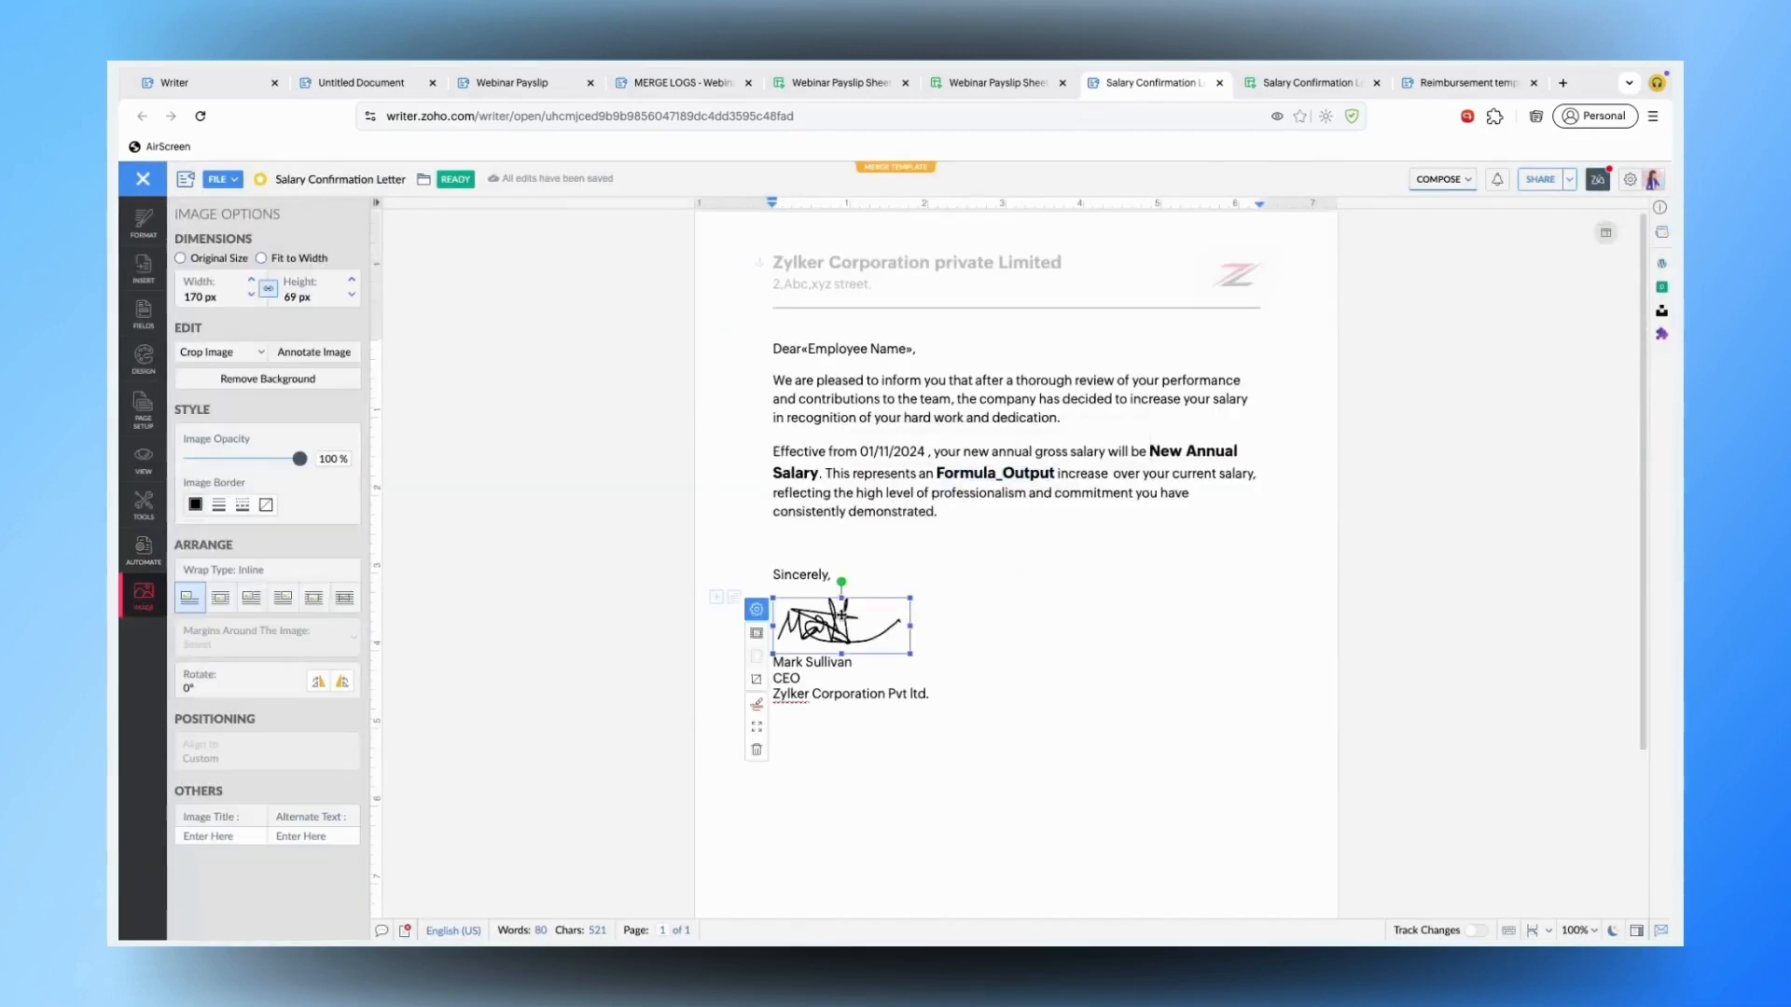
- Review the merge's Email Merged Document settings, sent inline with subject 'Salary Confirmation Letter', then cancel
left_click(1087, 646)
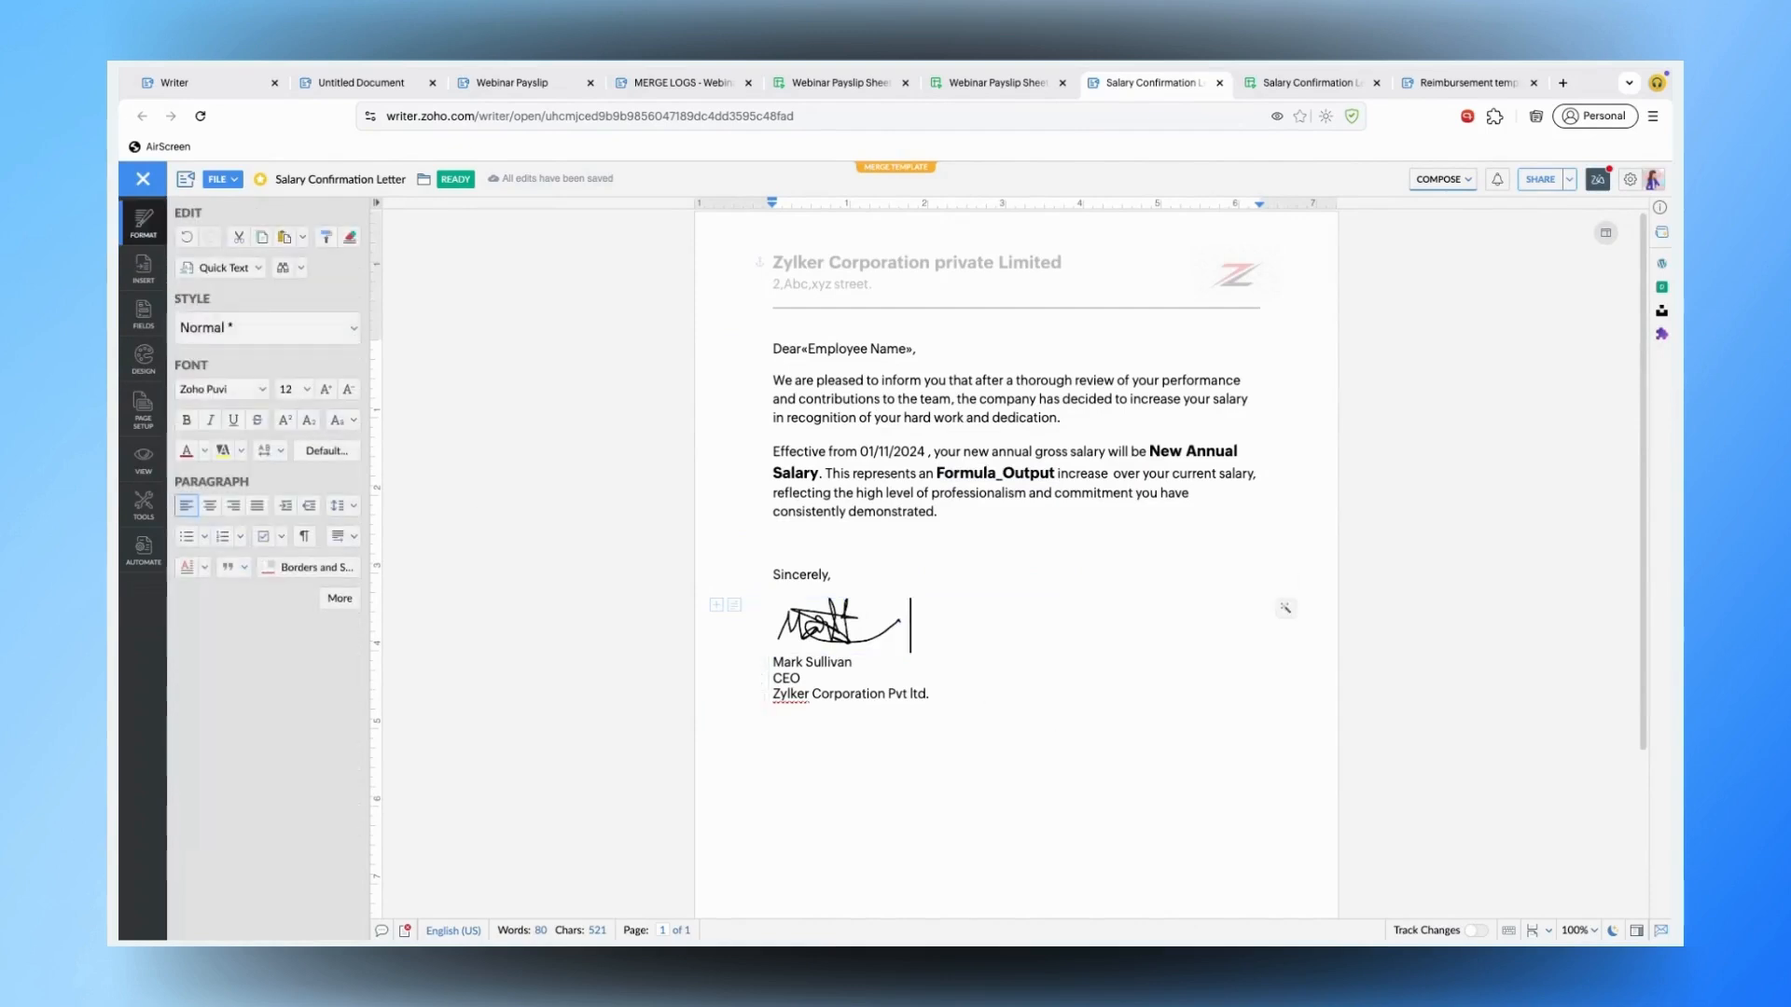
left_click(143, 549)
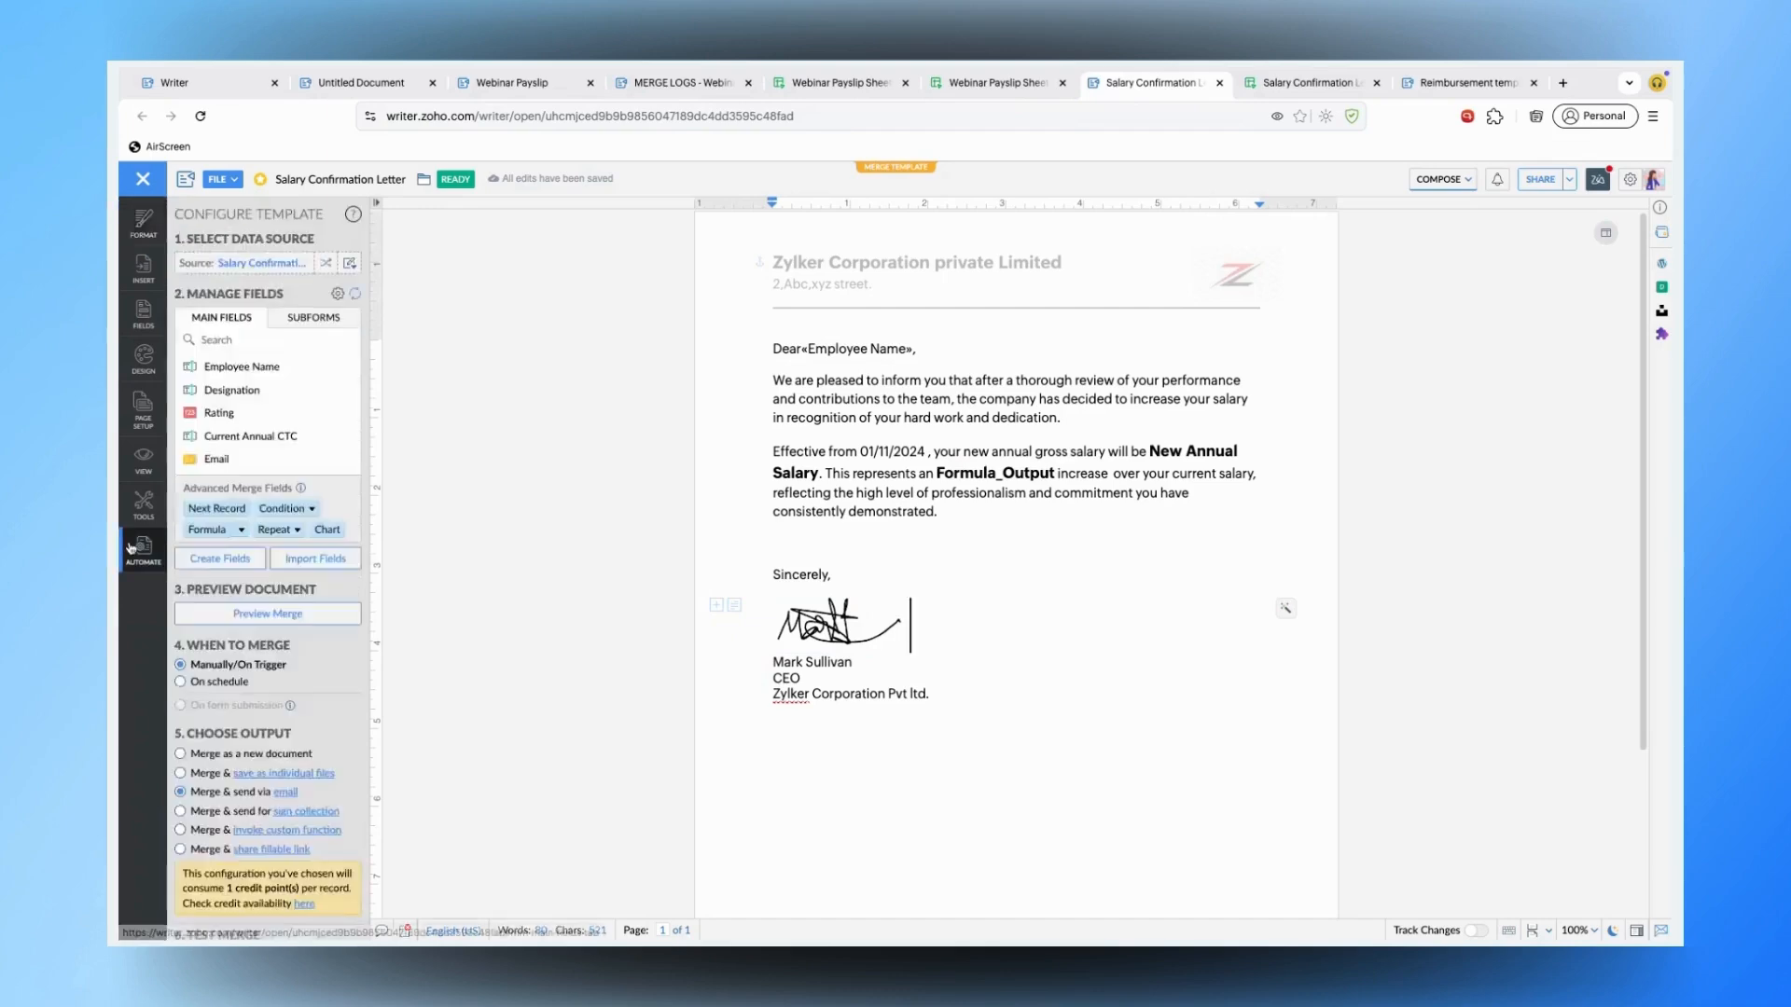
left_click(285, 794)
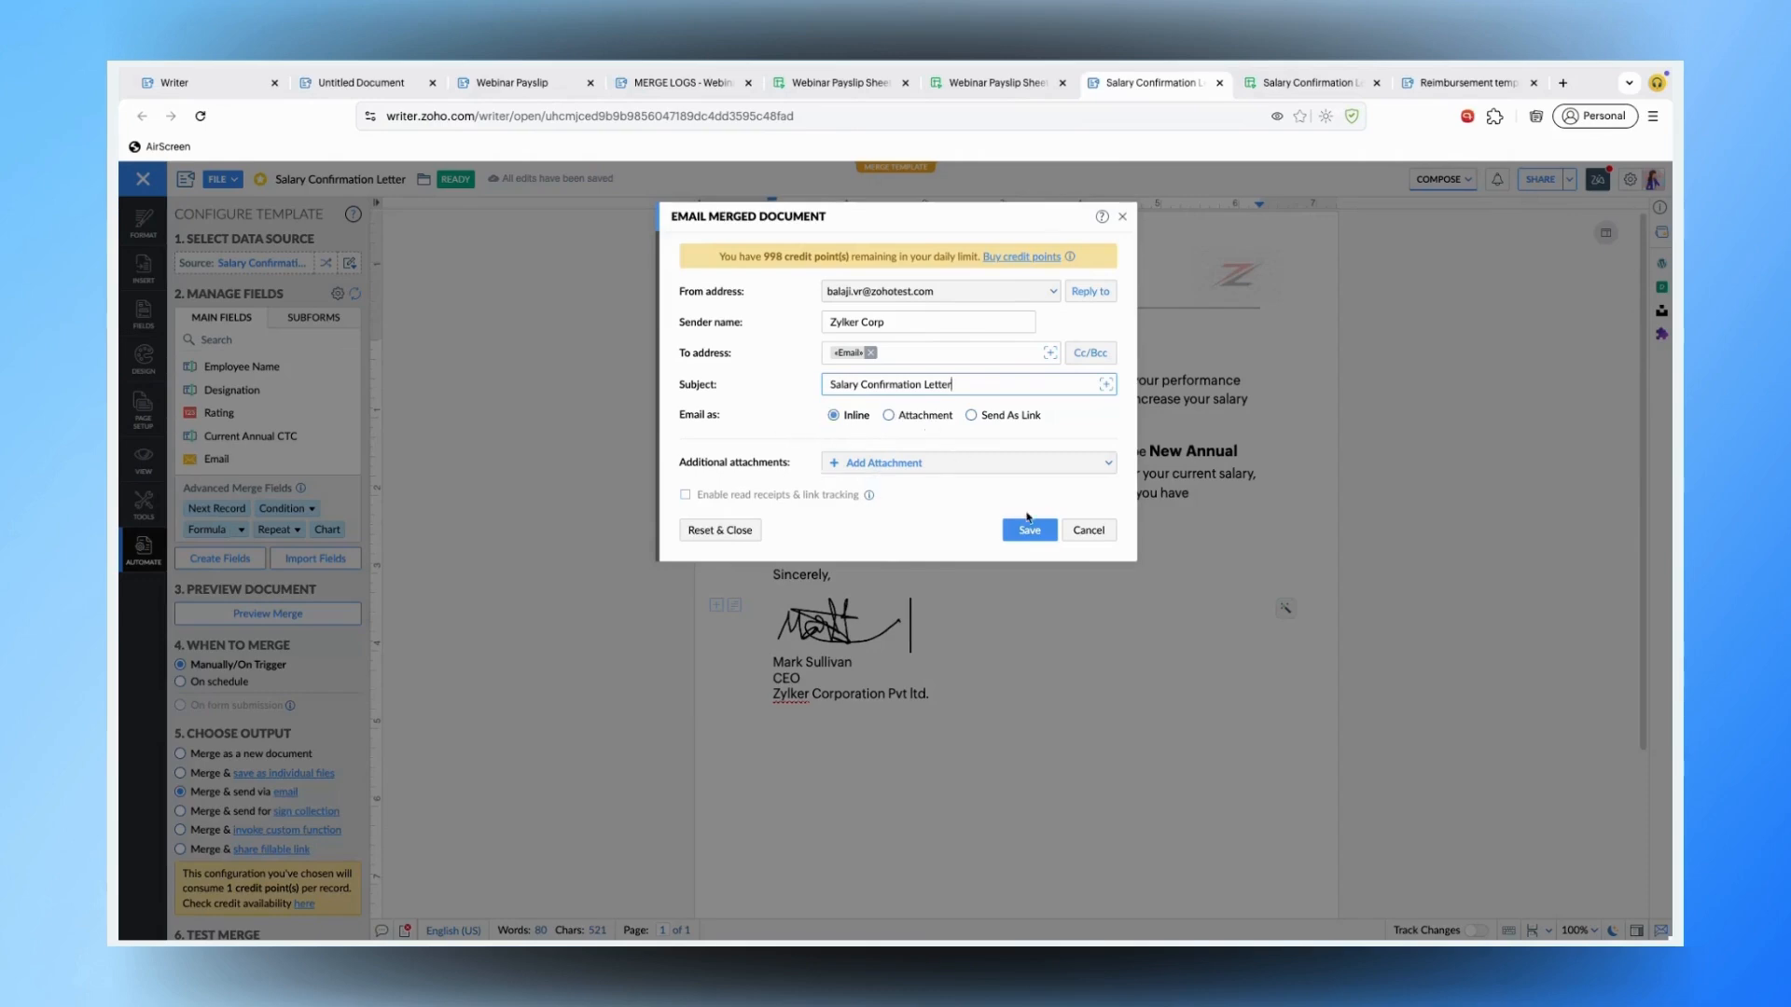
left_click(1072, 539)
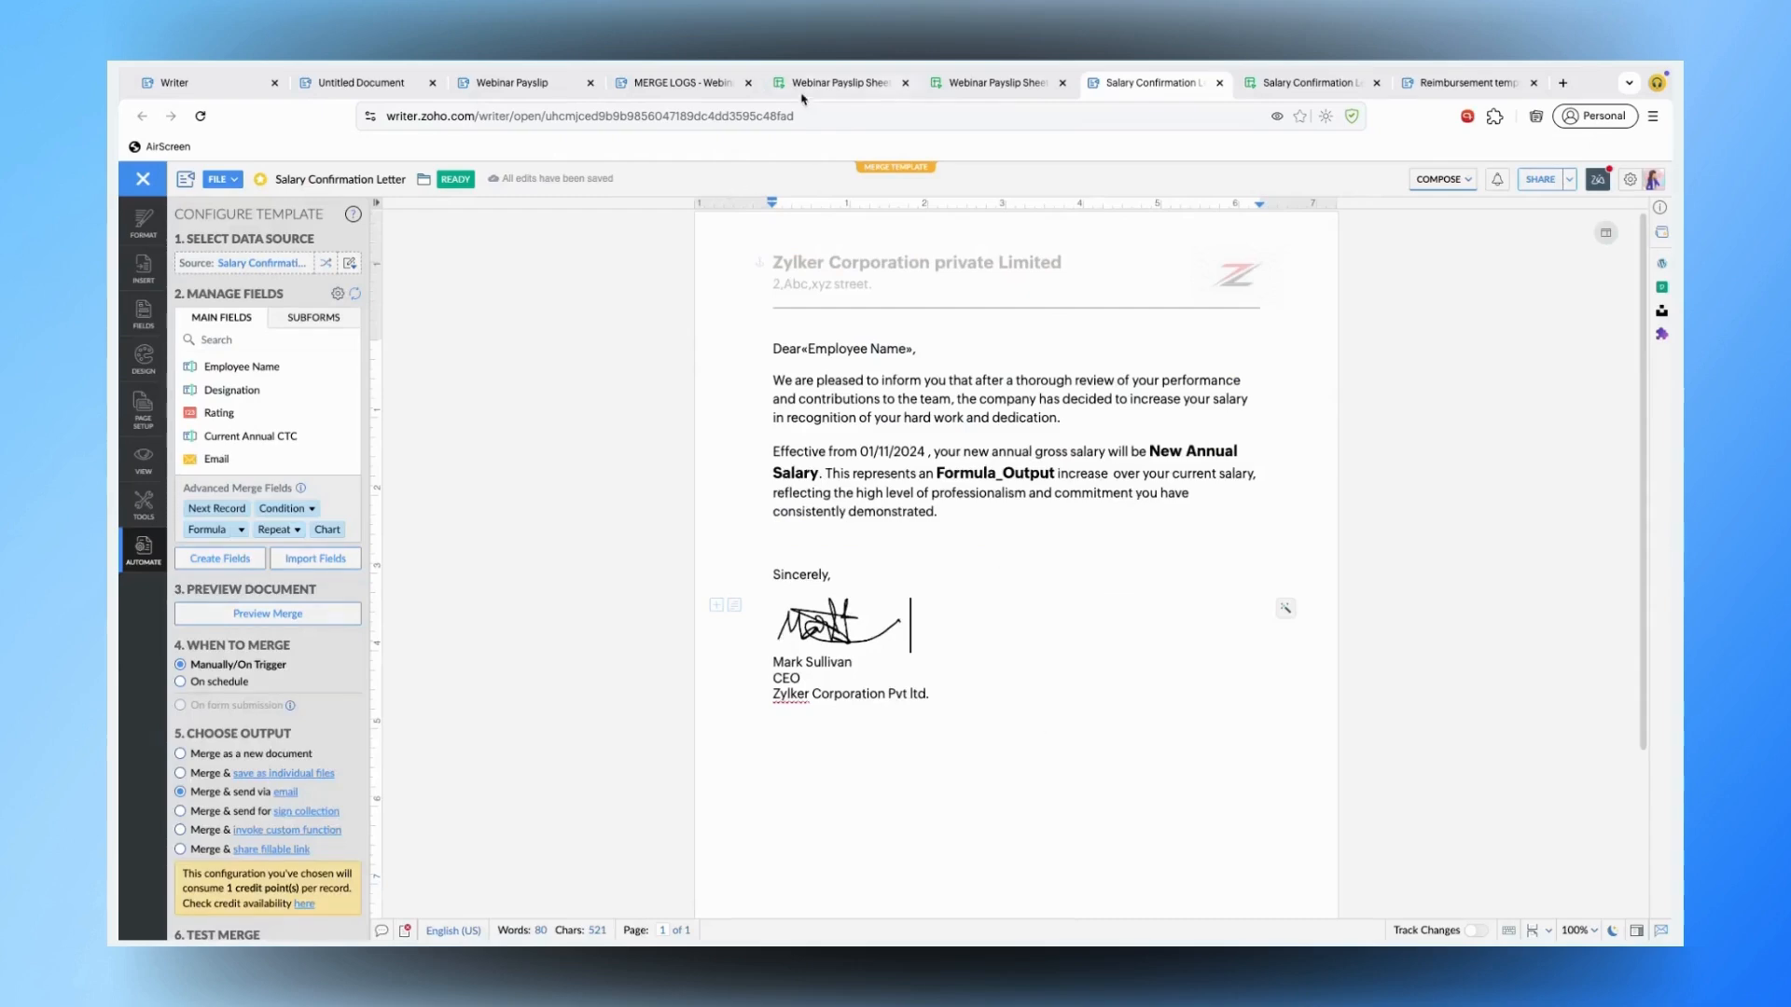
mouse_move(1060, 88)
- View and close the earlier merge log, then run the email merge and open its report
right_click(273, 684)
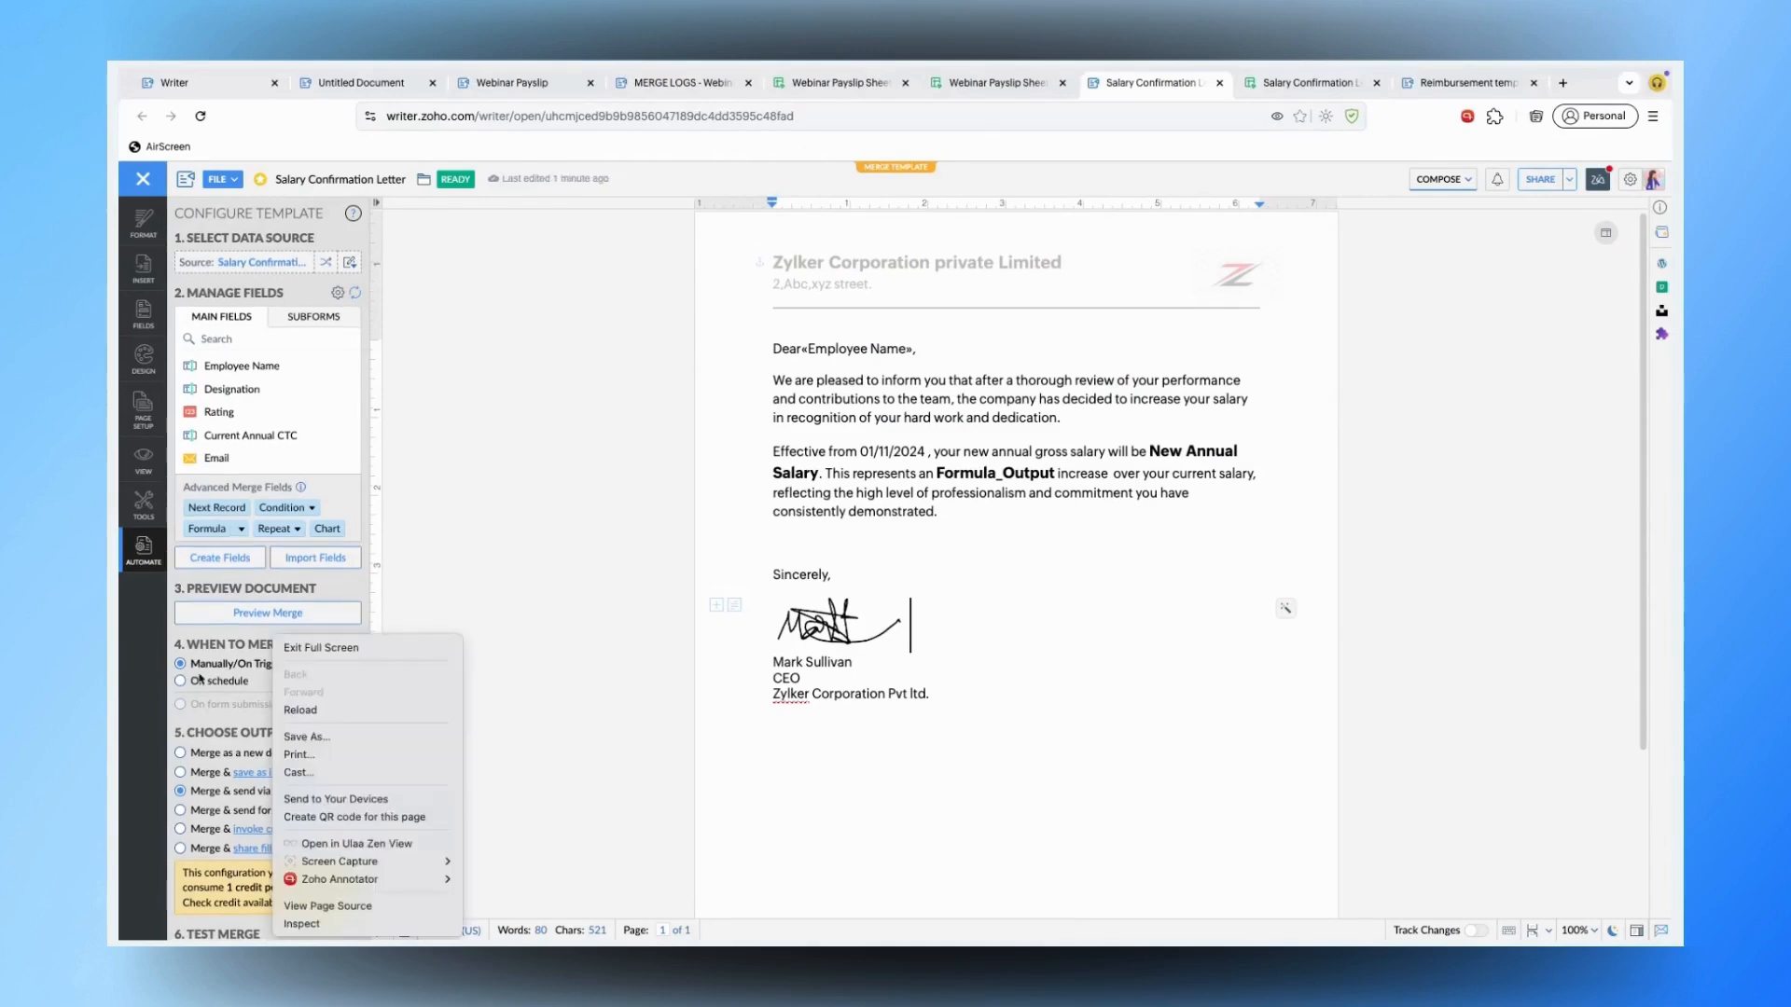
left_click(222, 824)
scroll(233, 877, "down", 3)
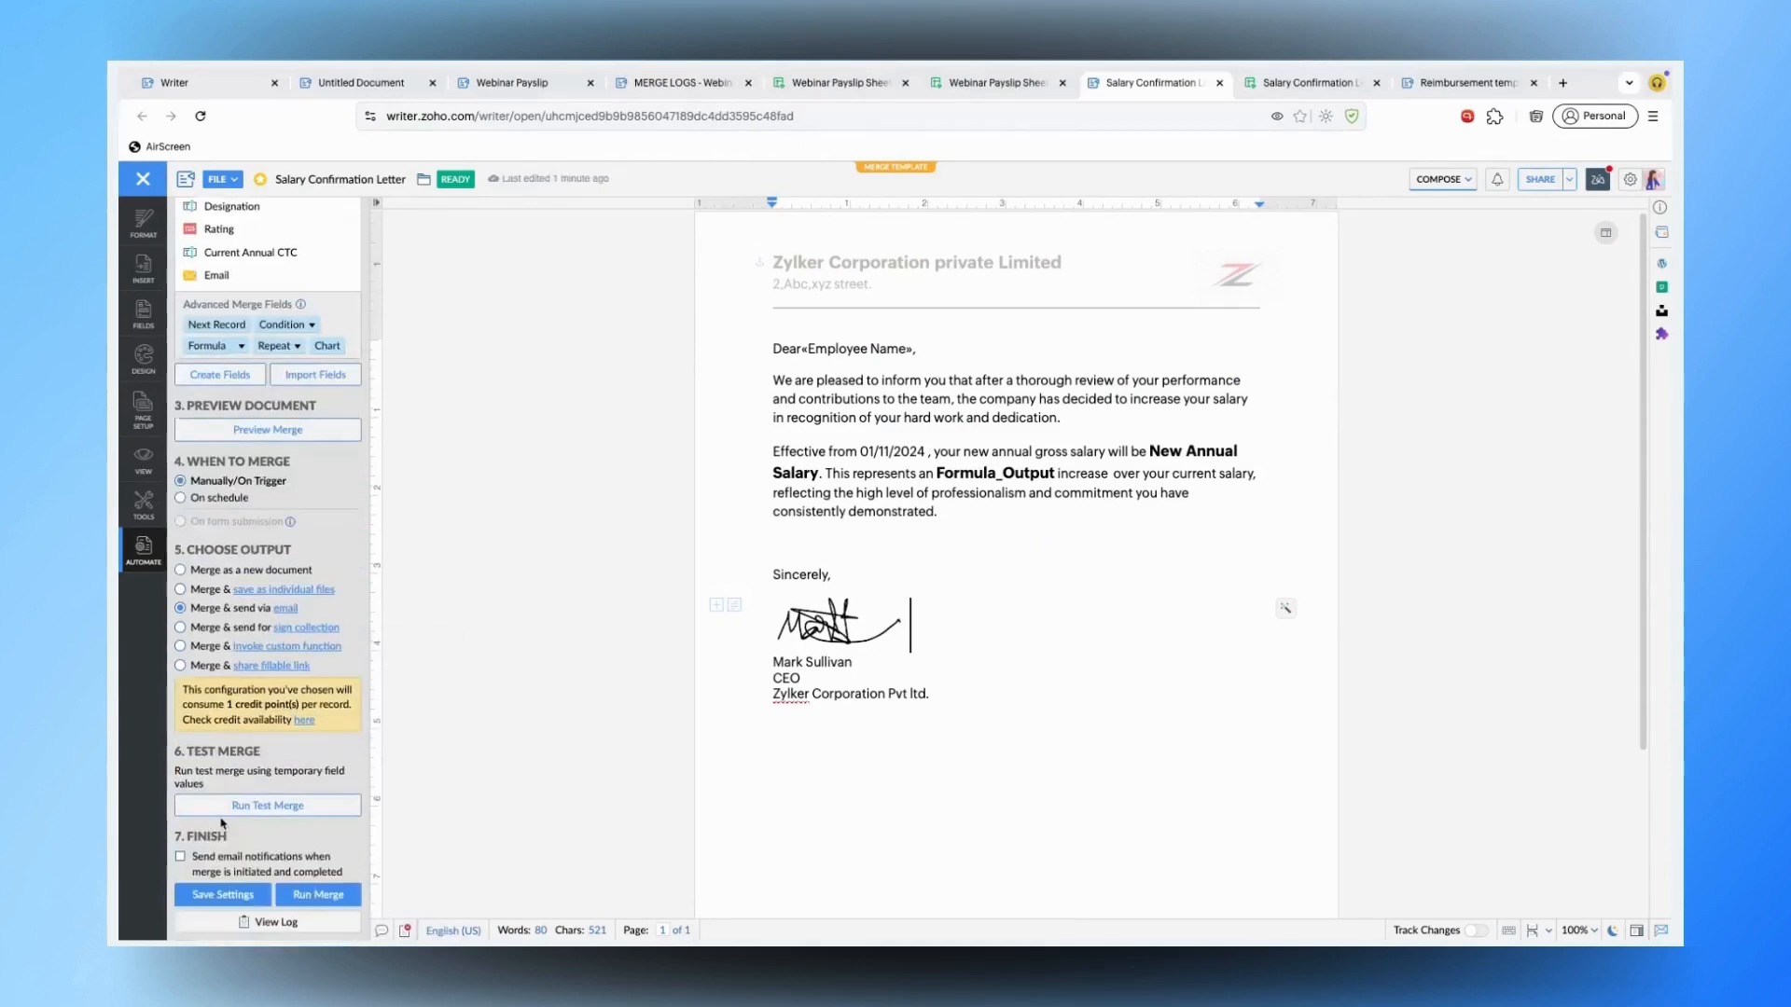
left_click(243, 922)
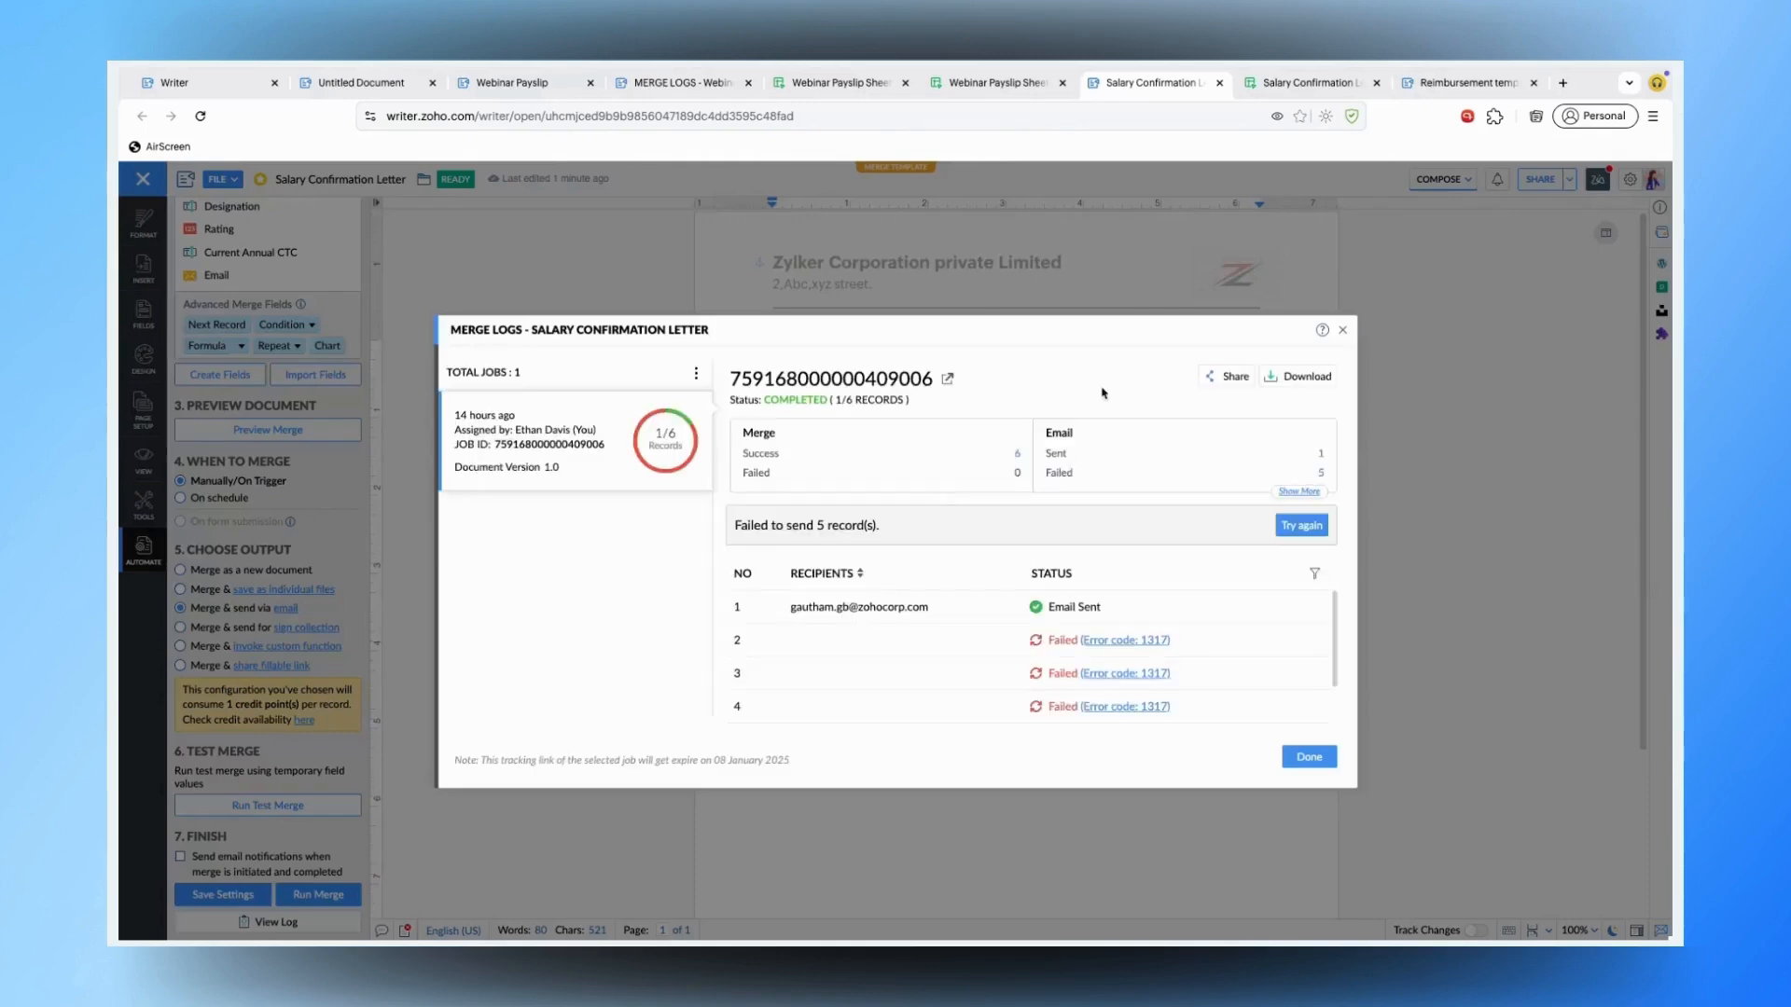
left_click(1344, 331)
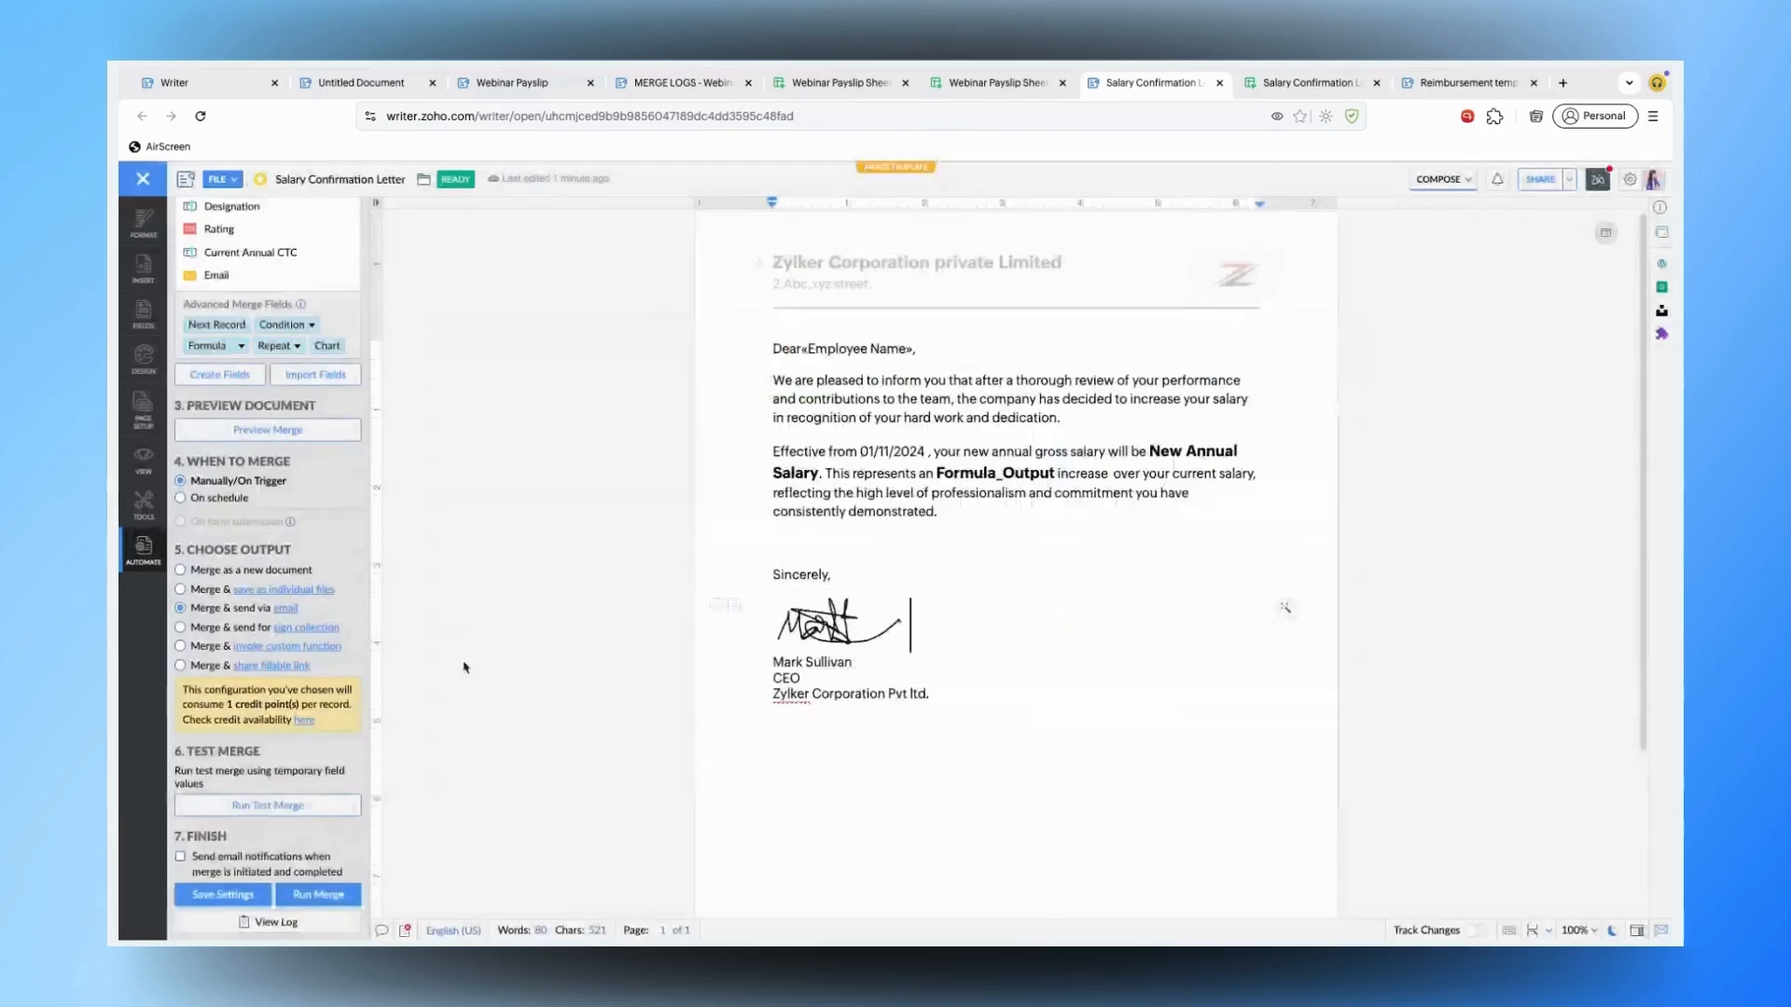
left_click(301, 895)
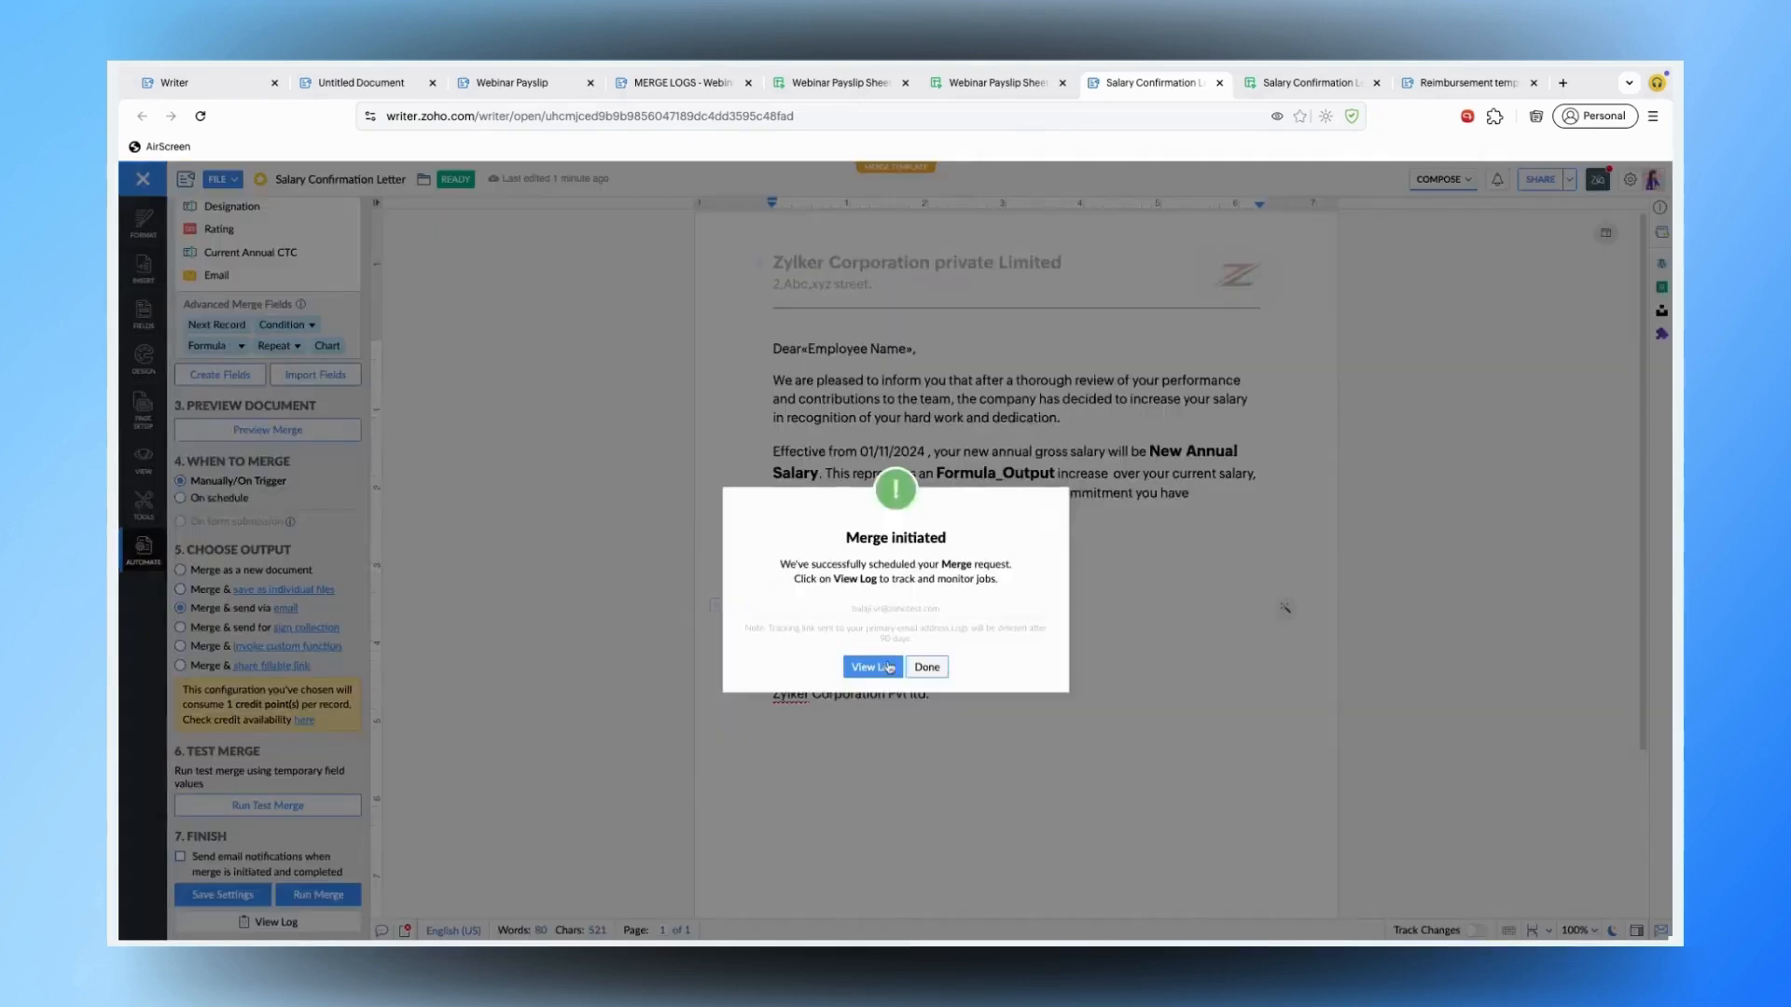
left_click(881, 668)
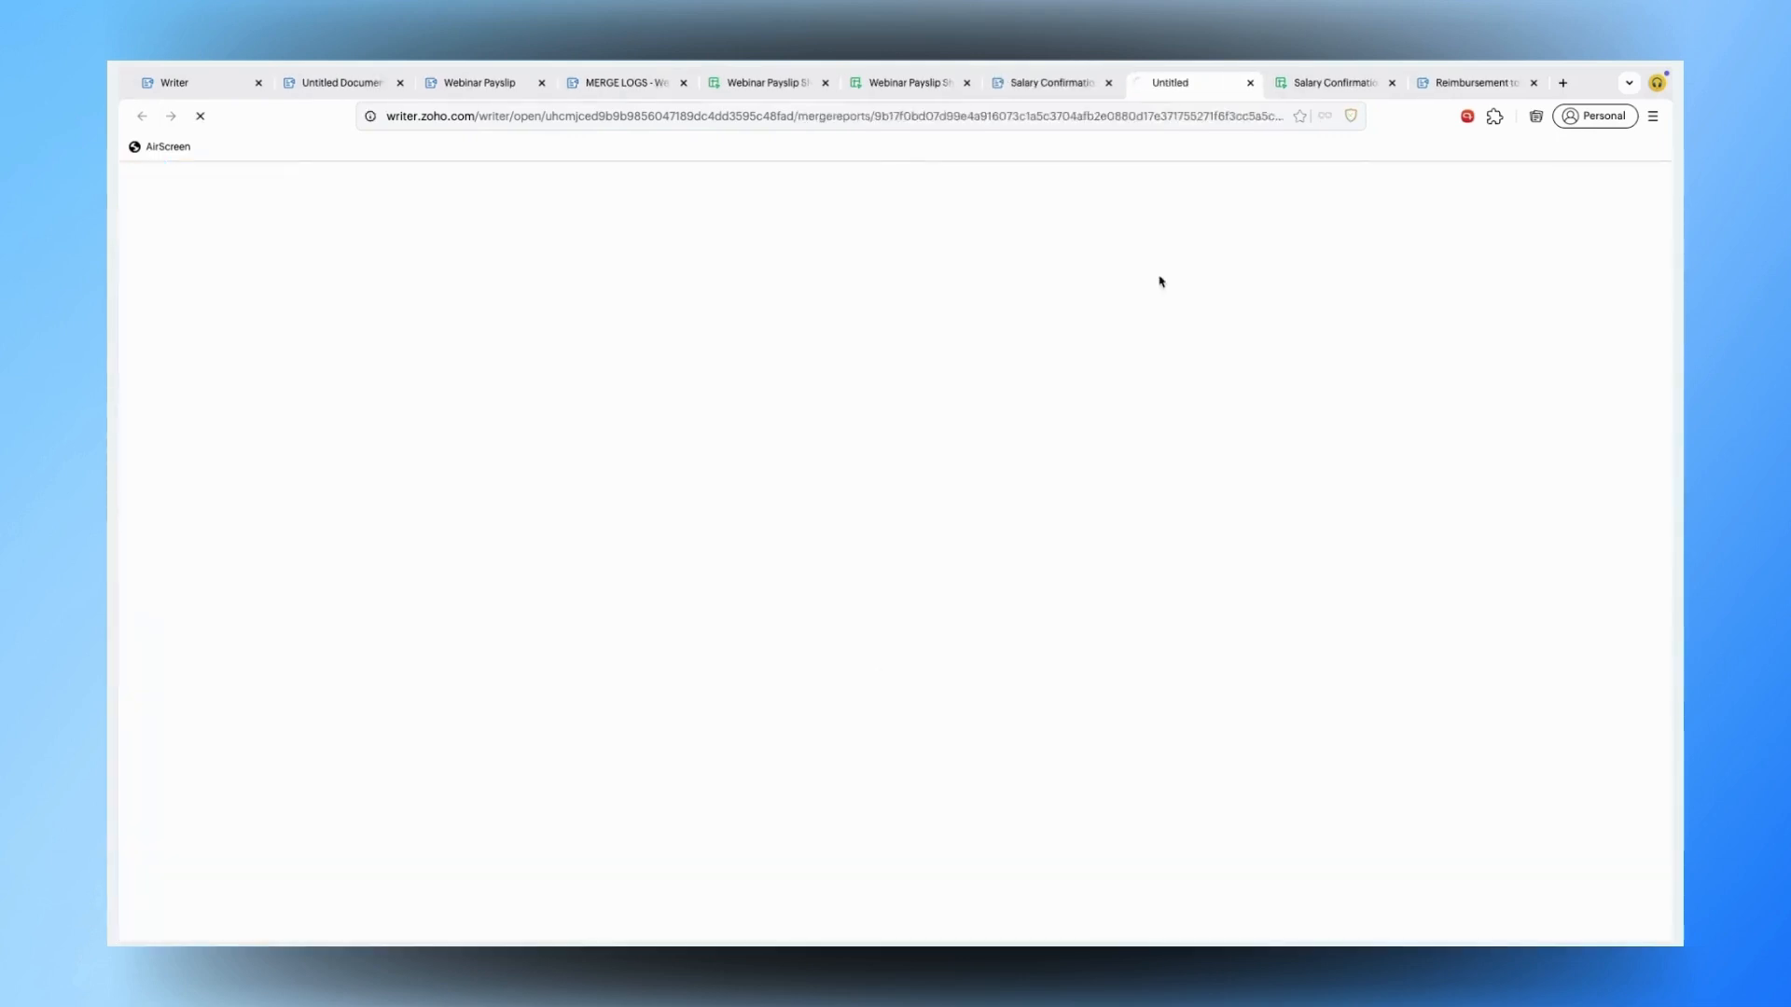
- Check the Rating column values in C1 through C3 of the salary data sheet
left_click(1310, 82)
left_click(360, 296)
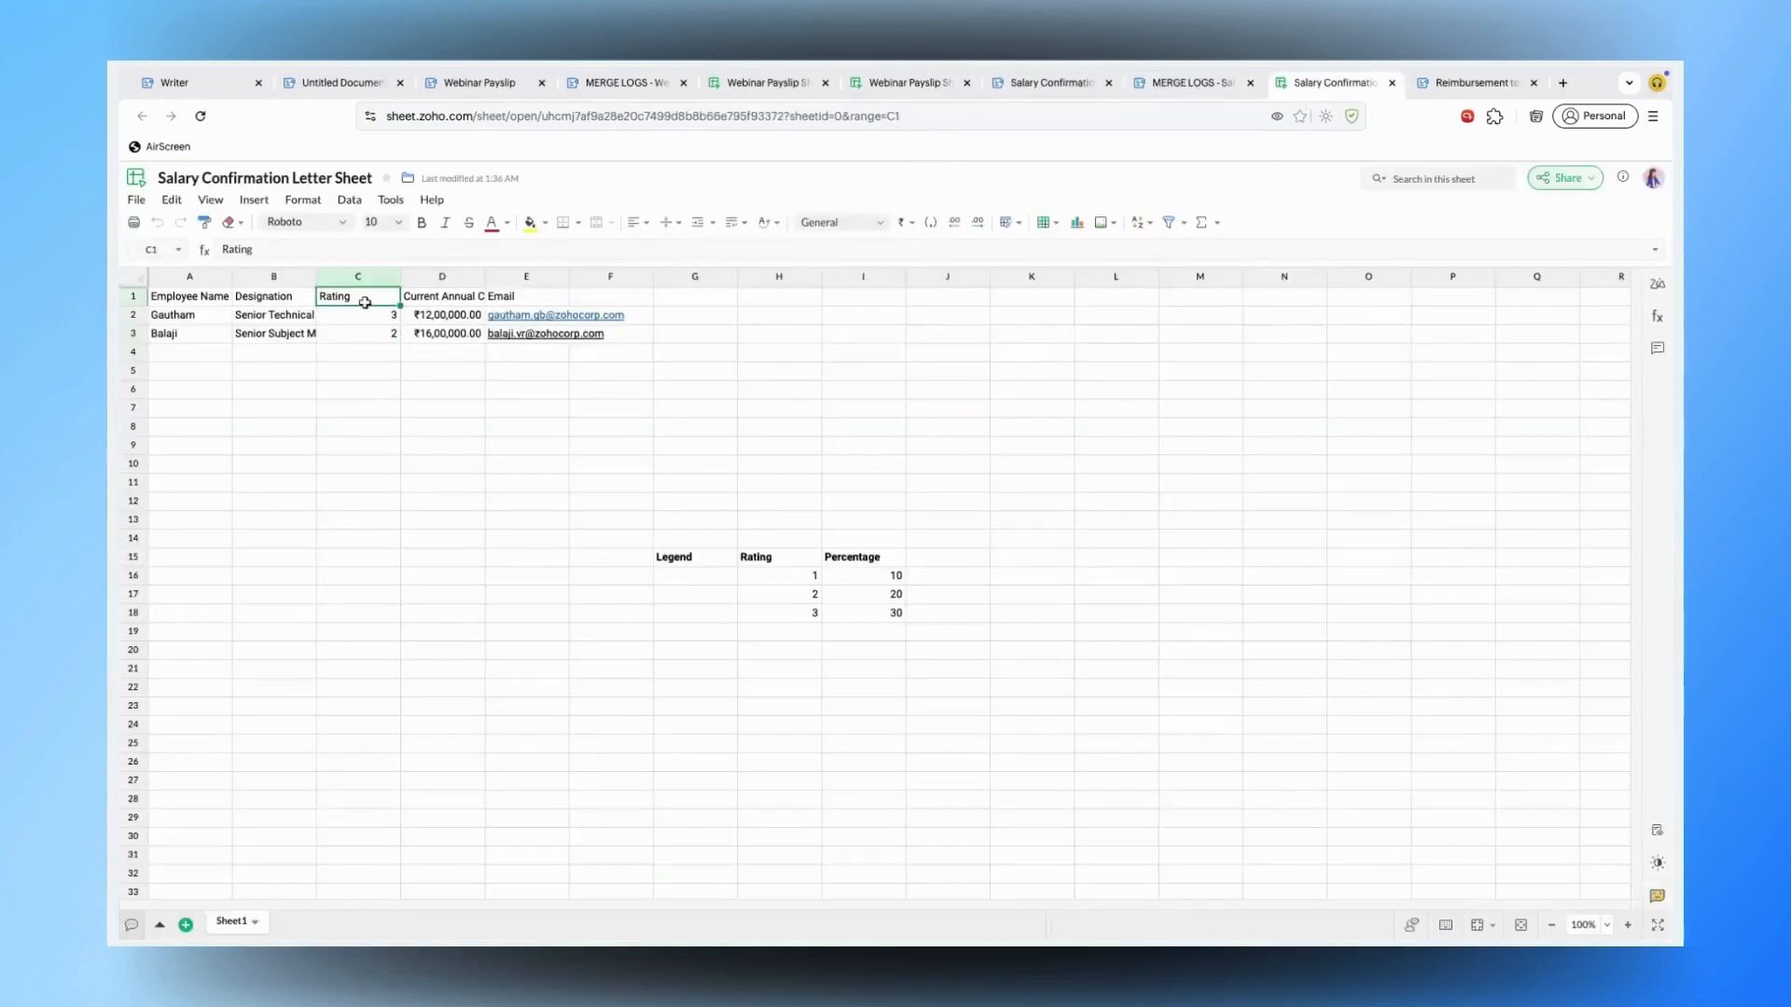
left_click(363, 314)
left_click(364, 332)
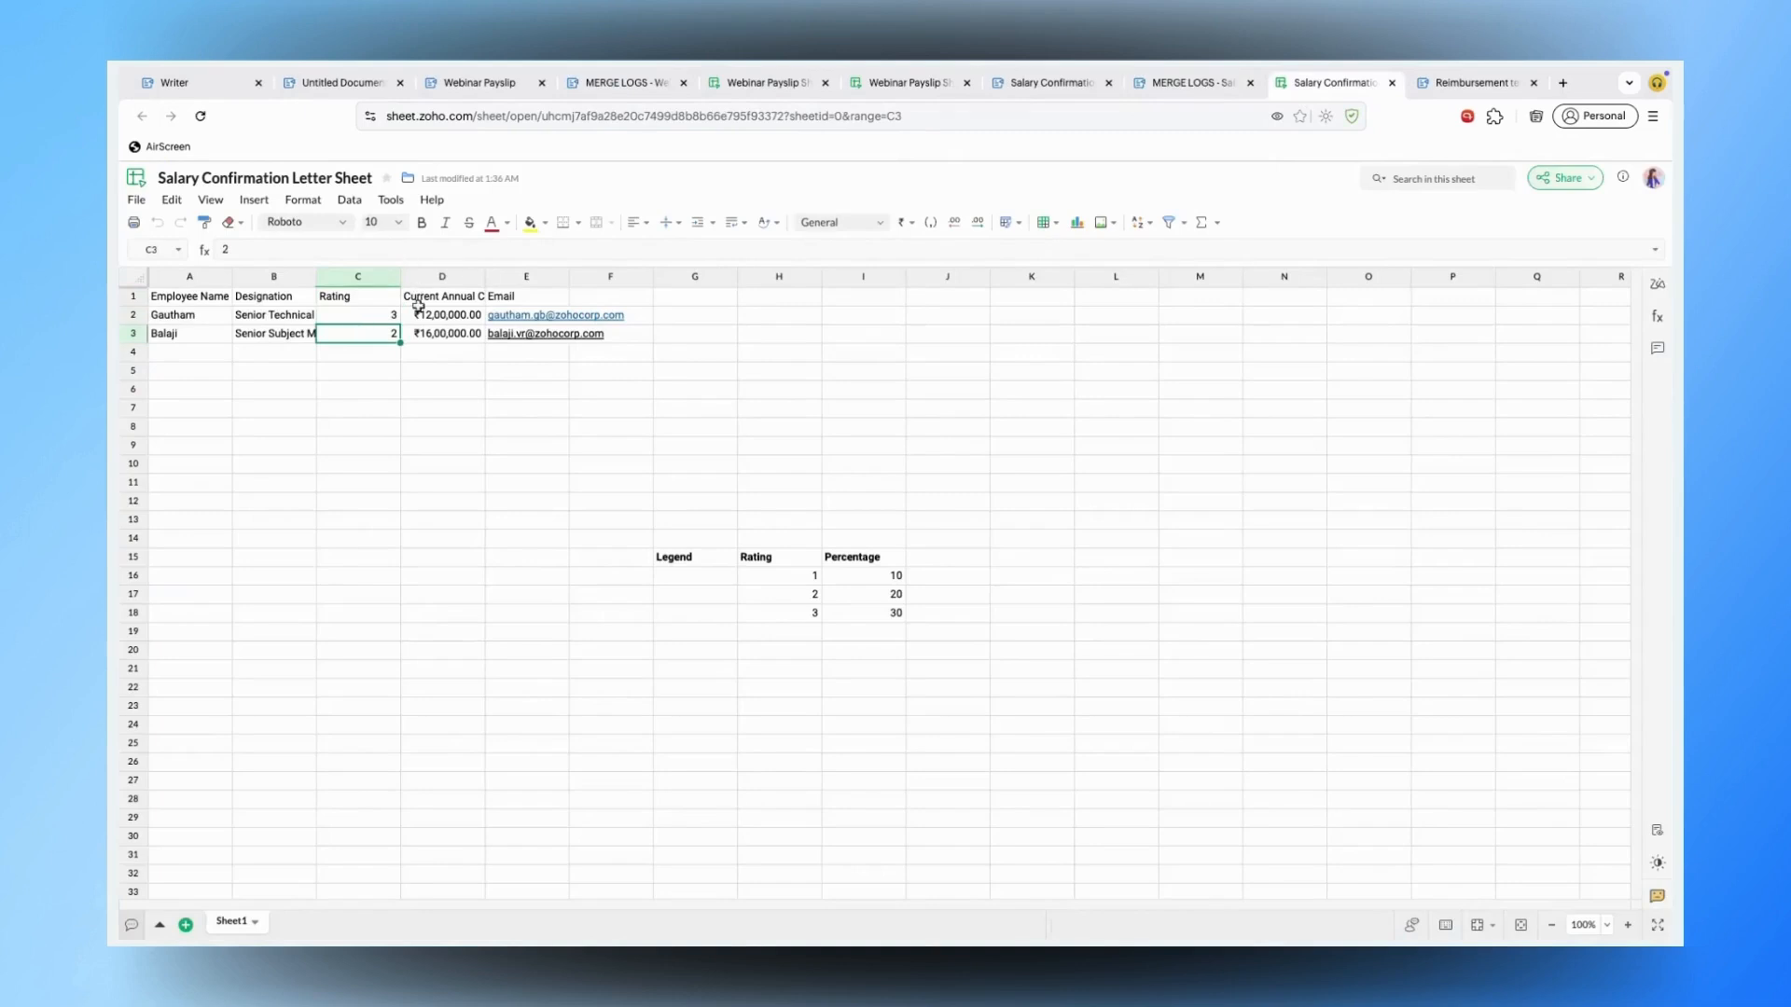
- Inspect the New Annual Salary formula in Writer, then check the current annual CTC in D2
left_click(1057, 83)
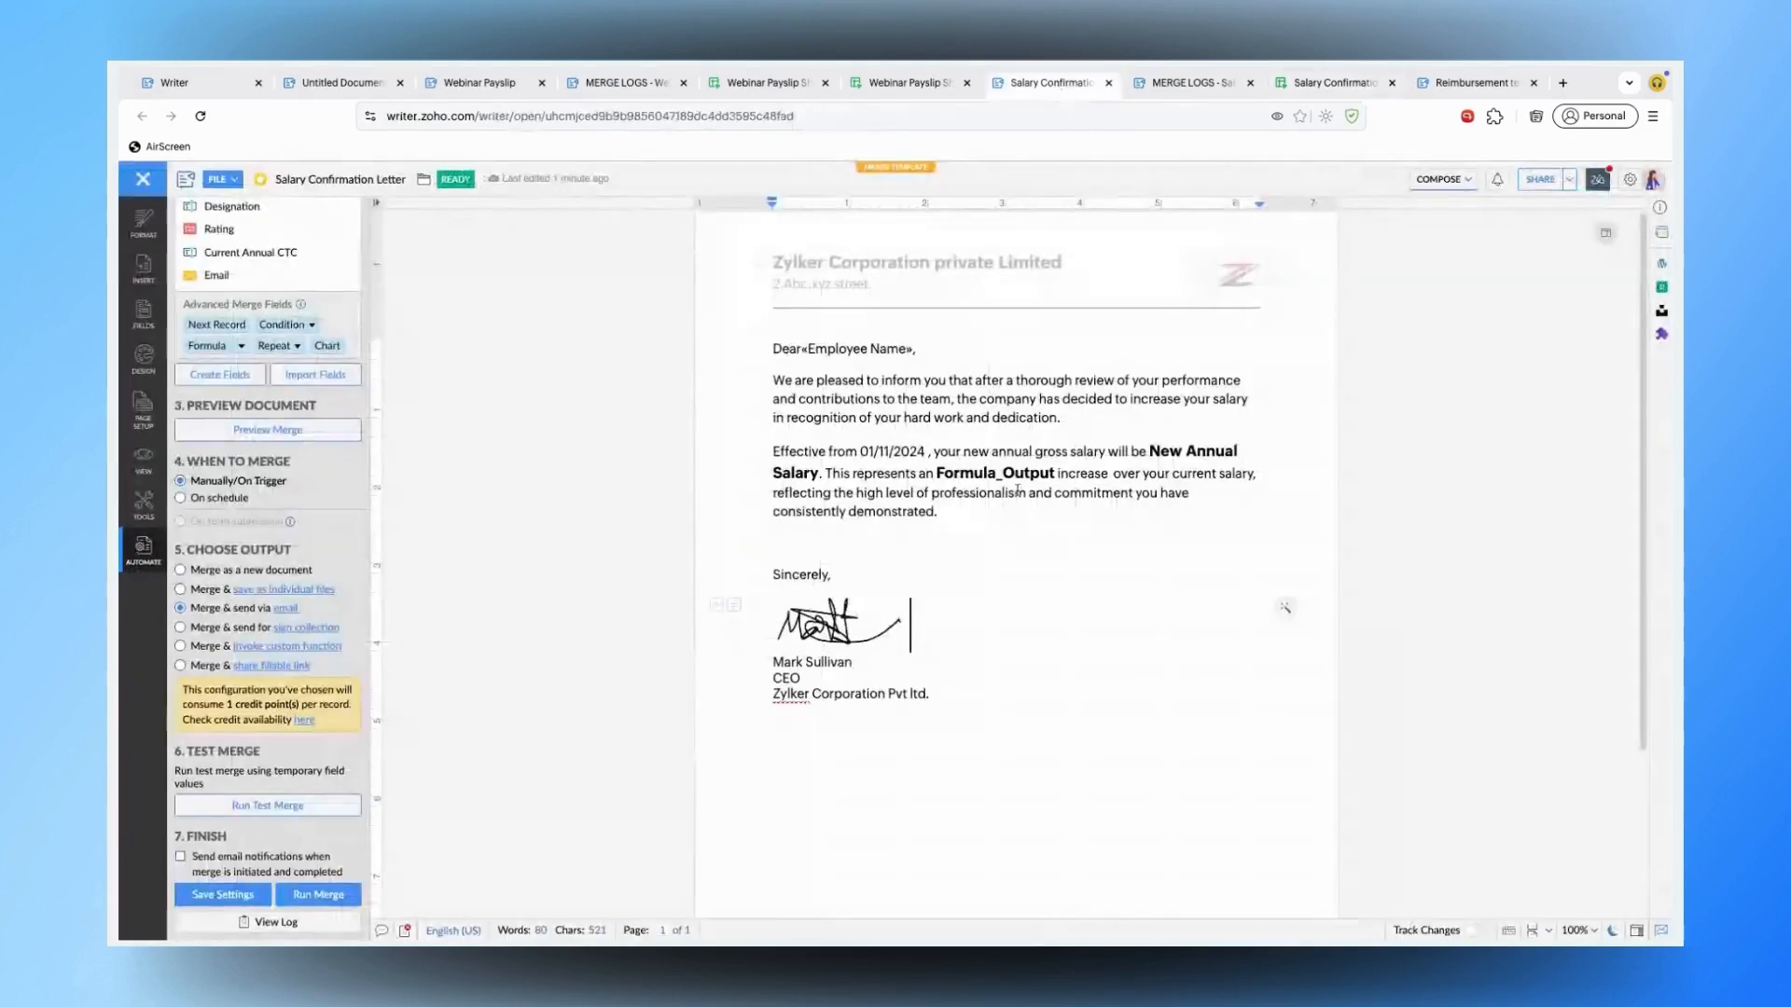
left_click(1177, 449)
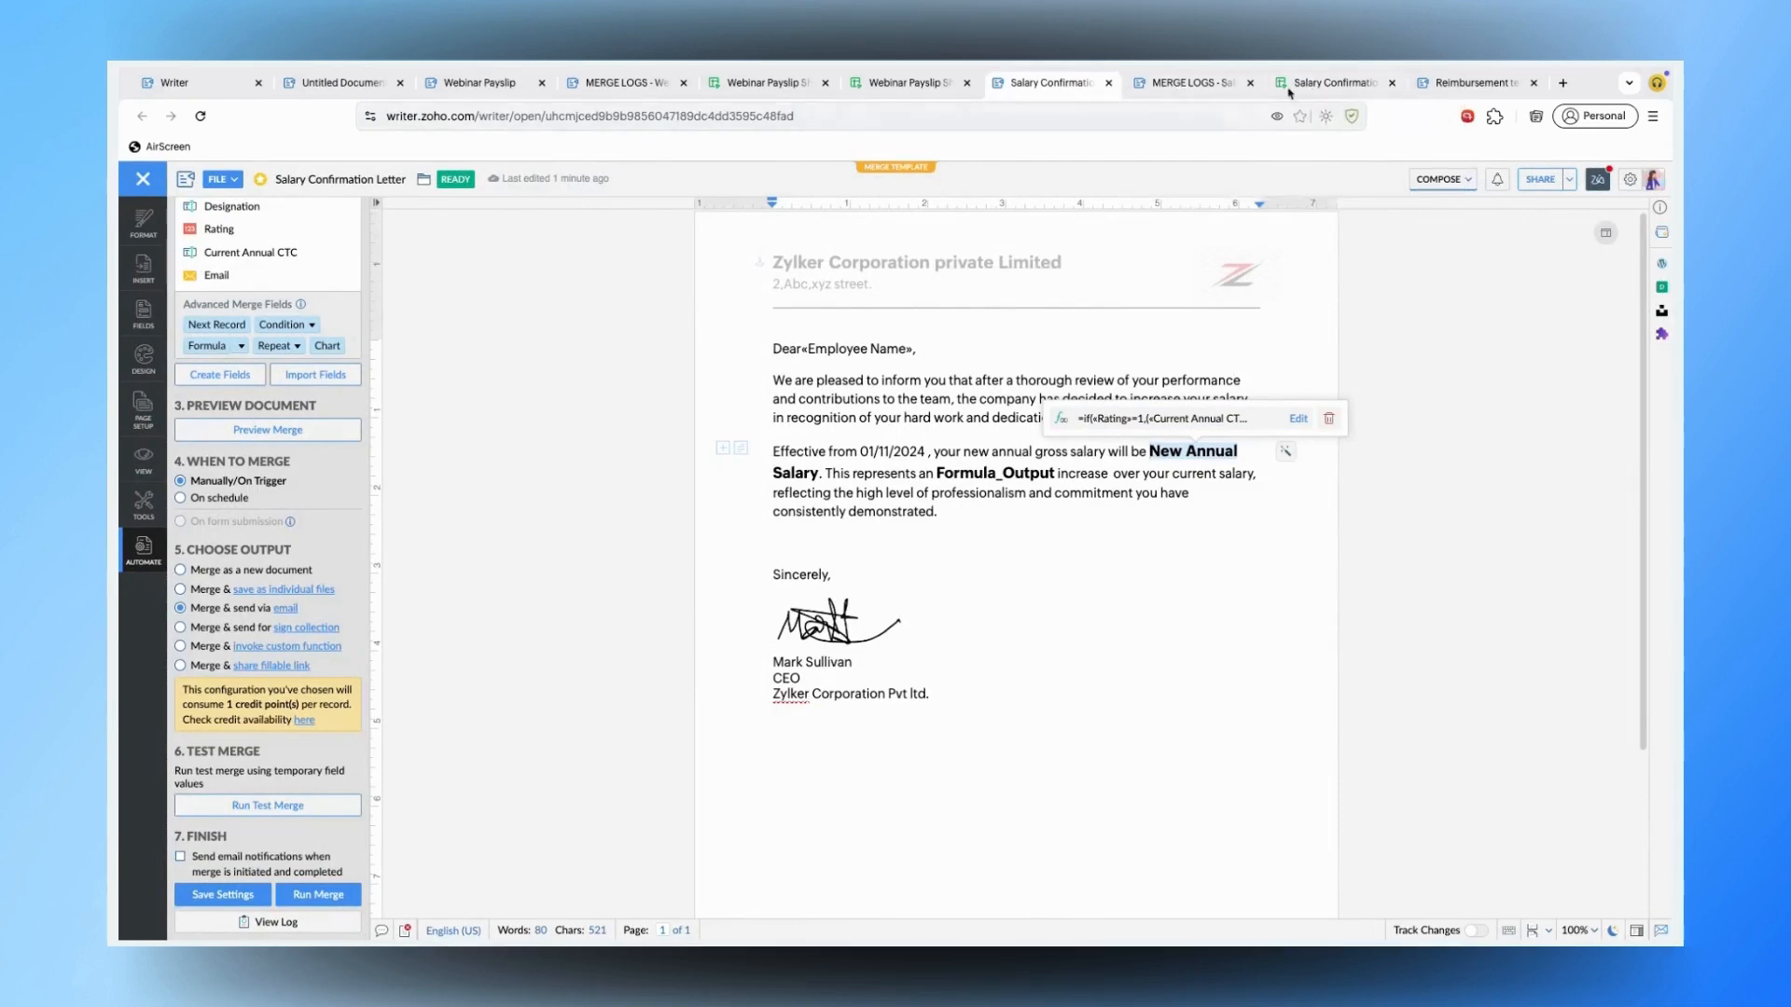
left_click(1334, 82)
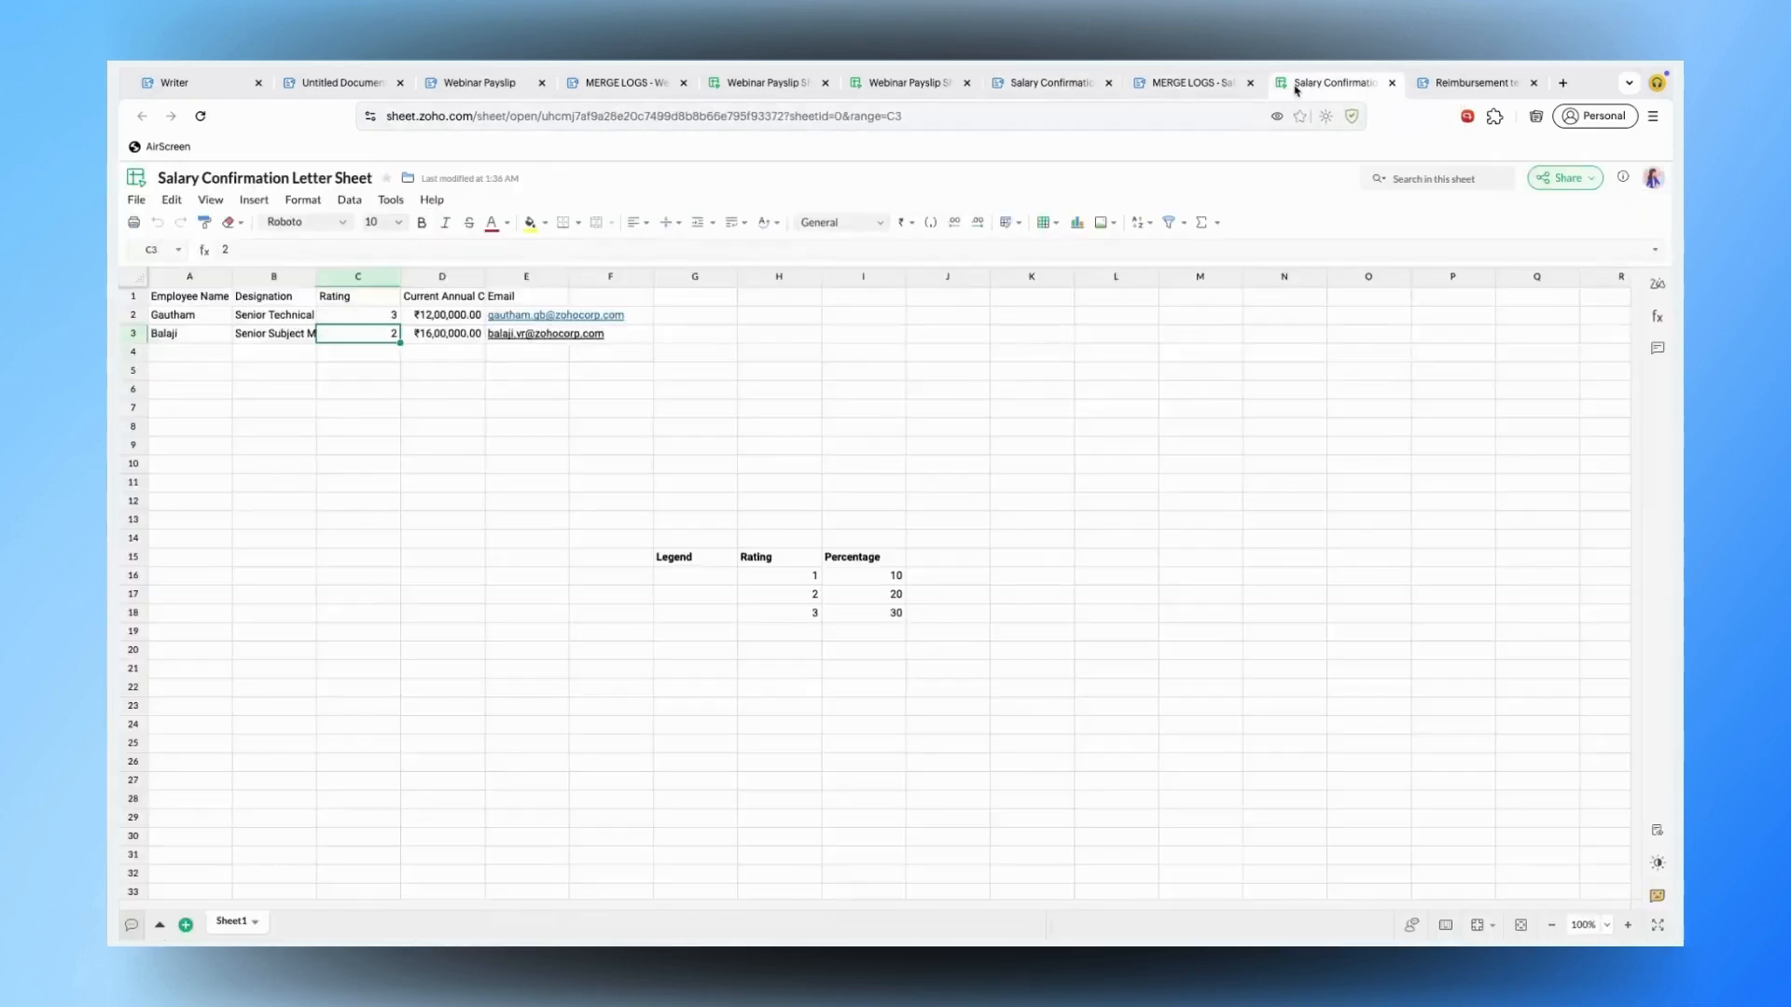
left_click(444, 315)
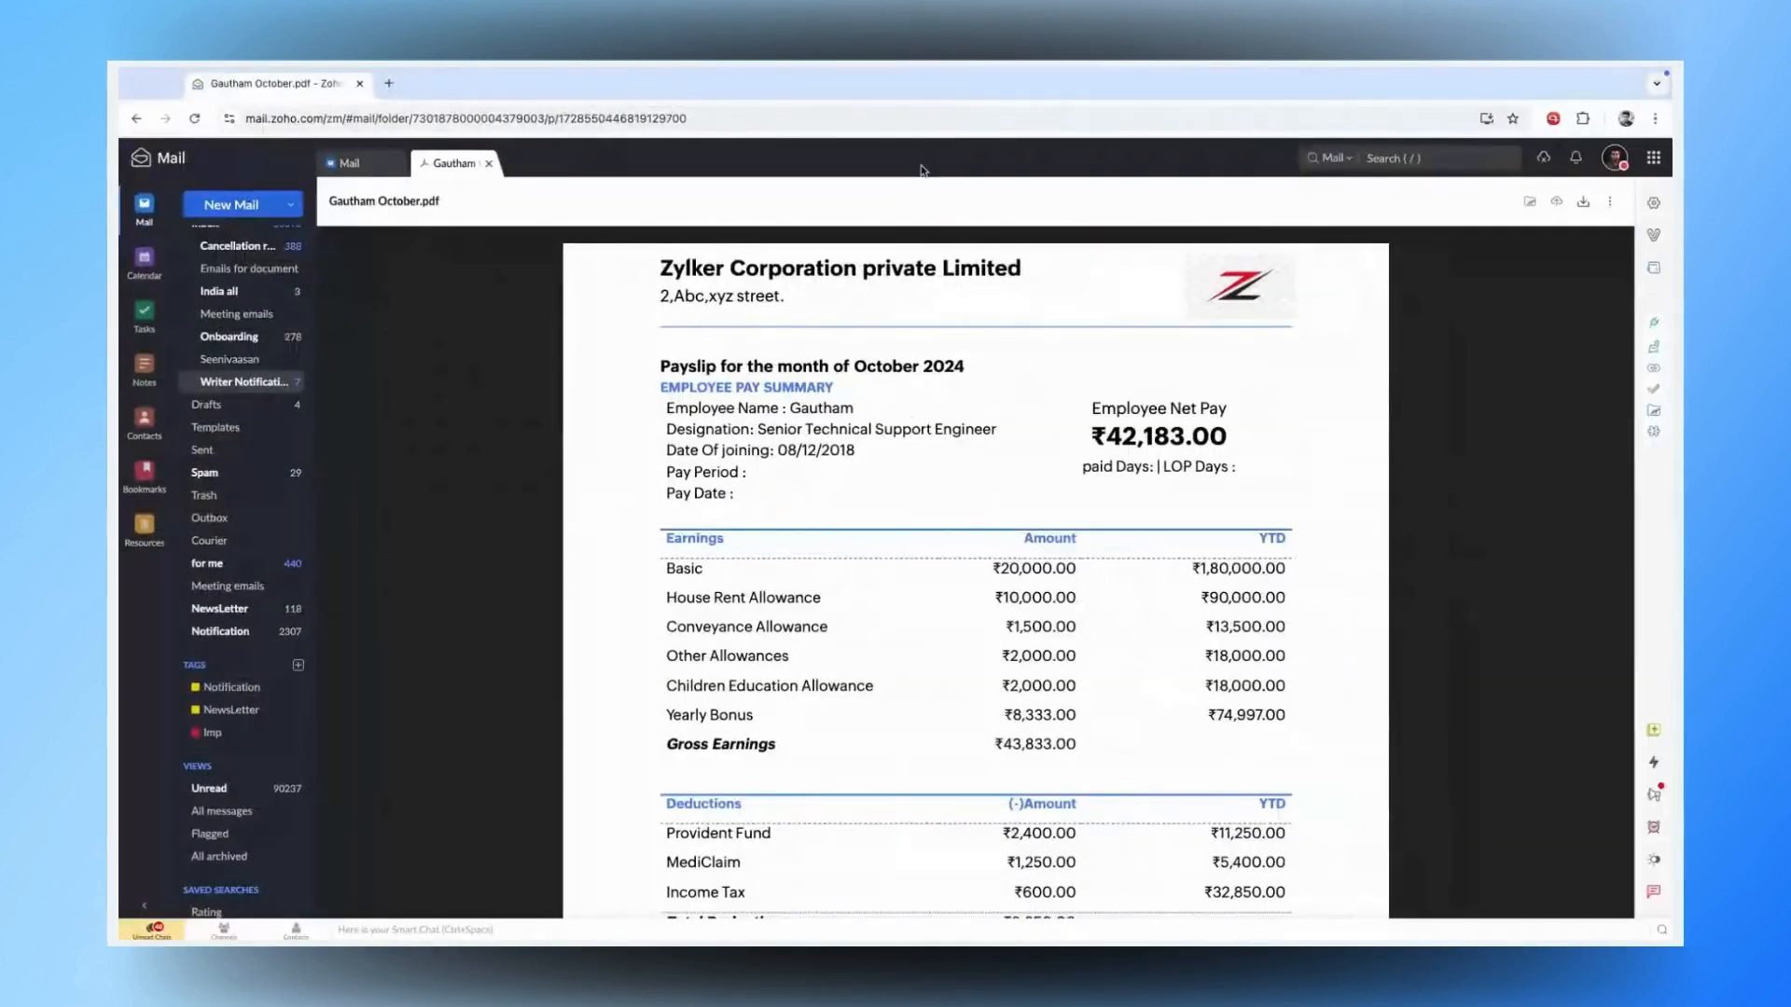
- Close the payslip PDF and reload Writer Notifications to look for the merged letter
left_click(489, 163)
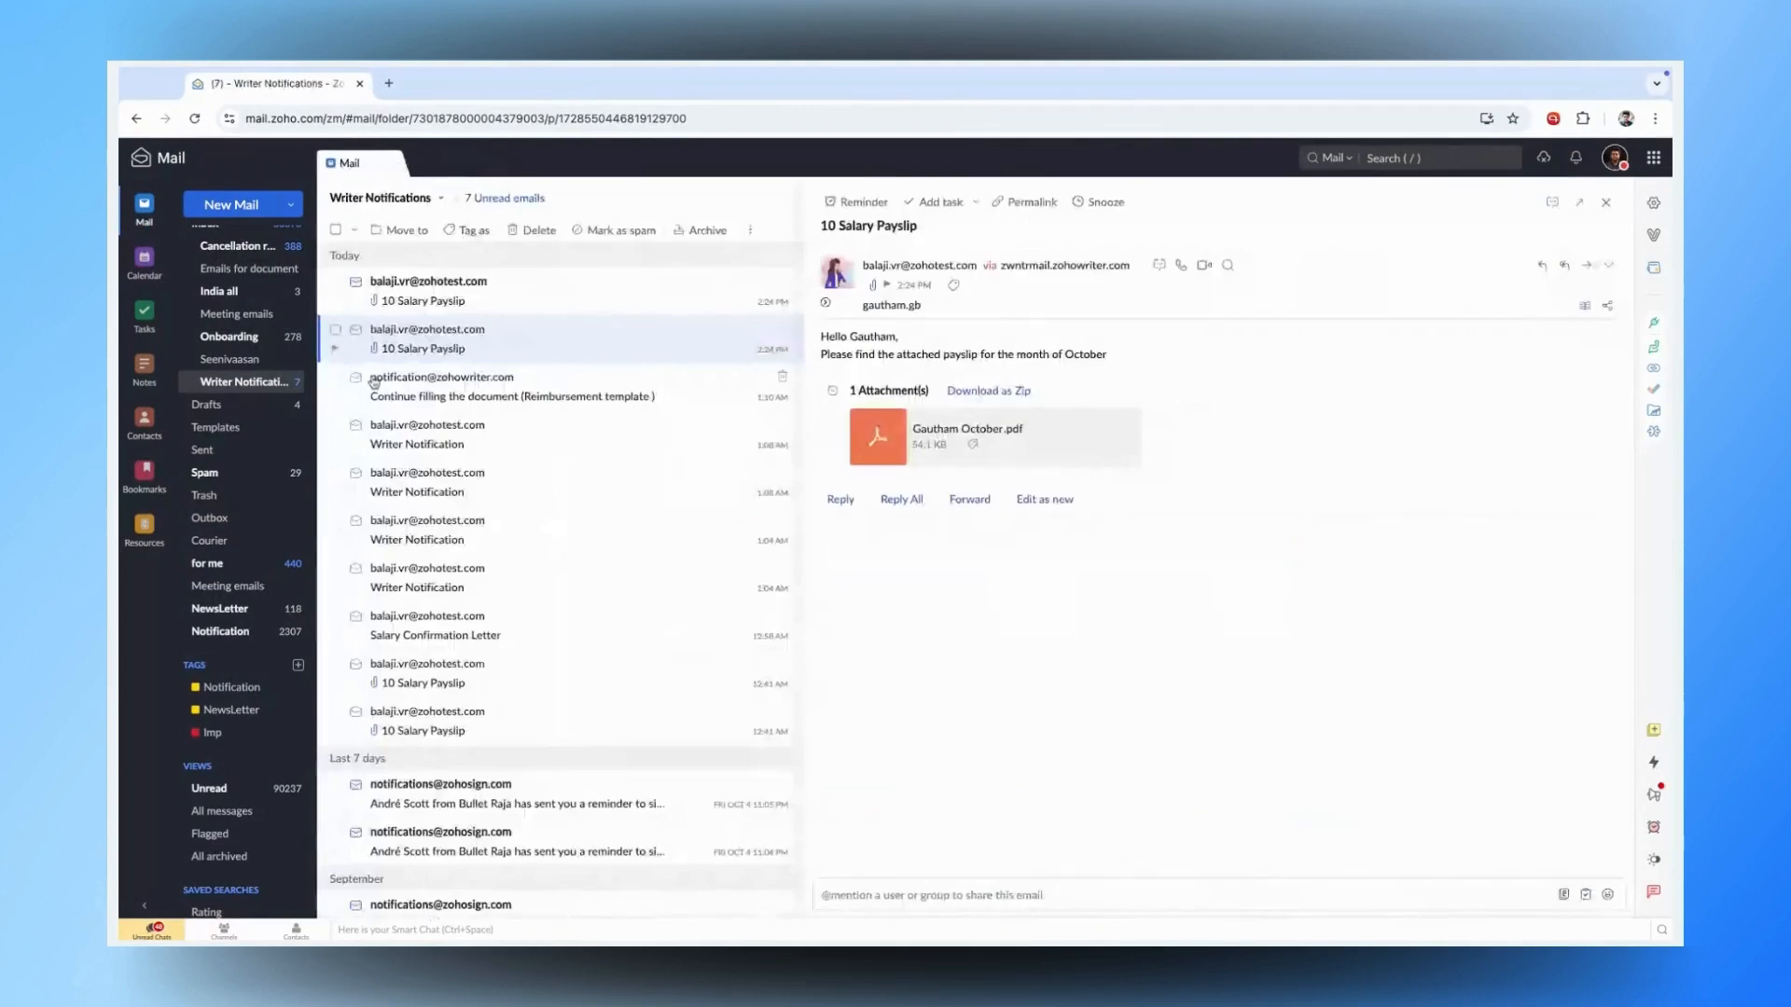
left_click(263, 386)
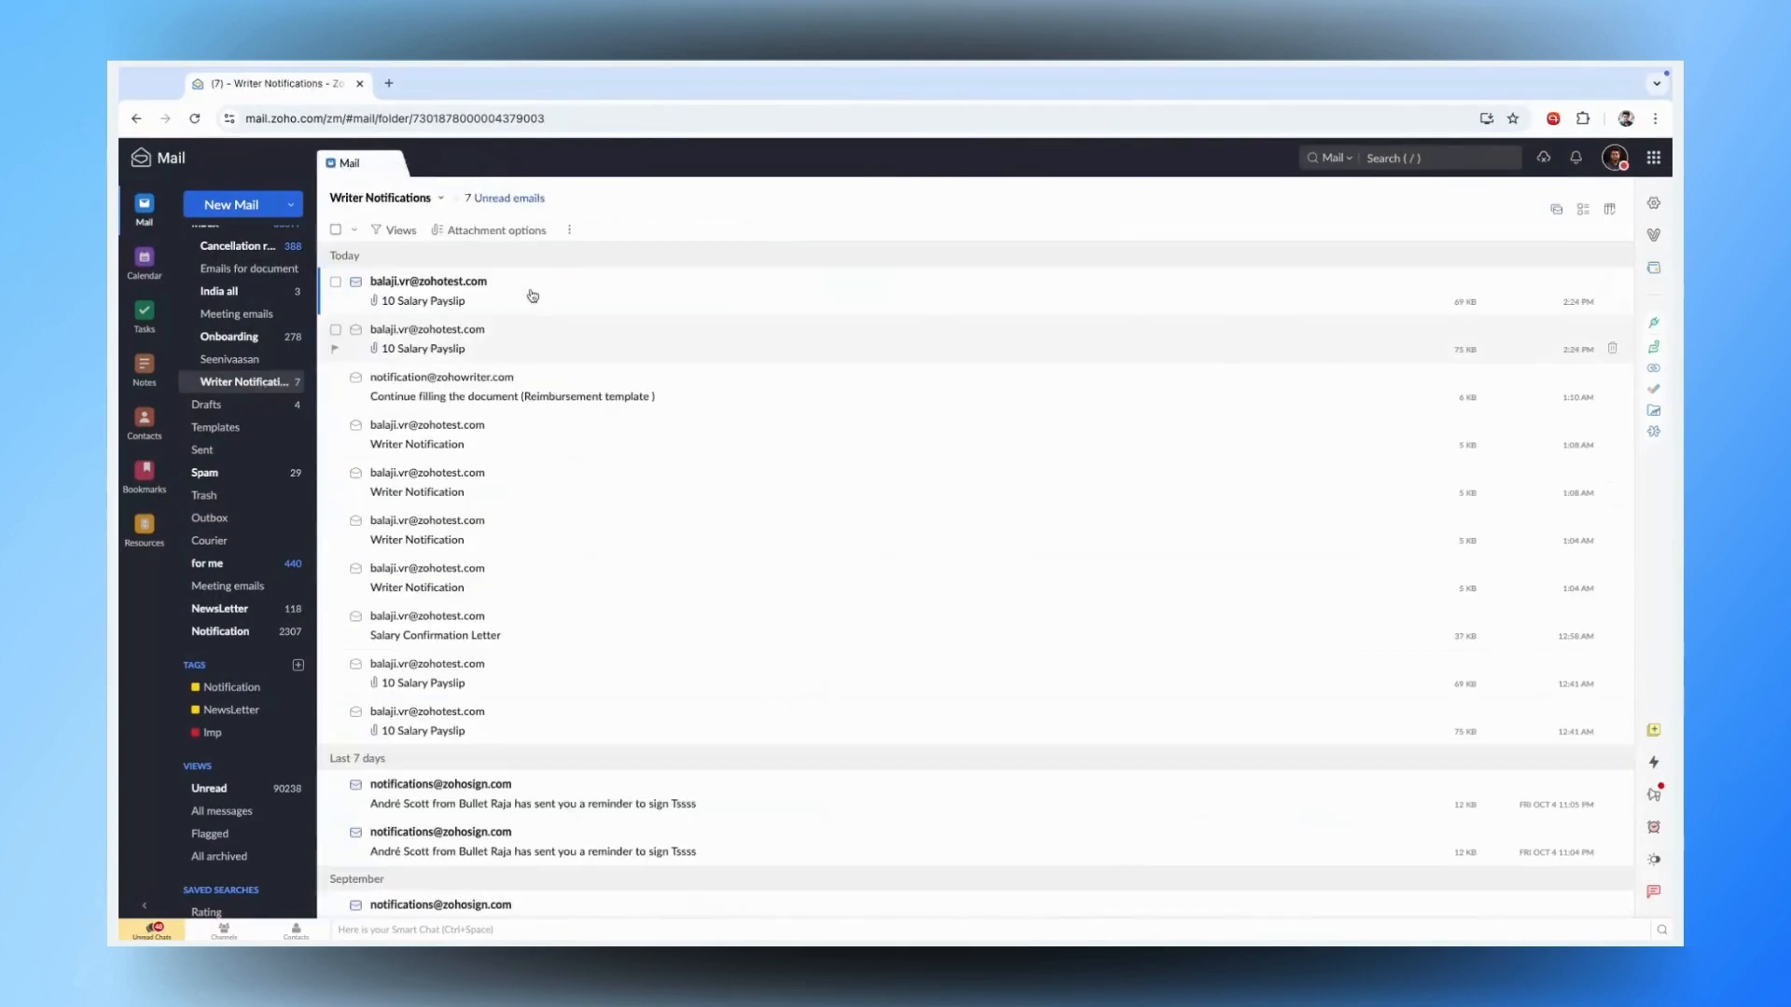
left_click(529, 280)
left_click(274, 385)
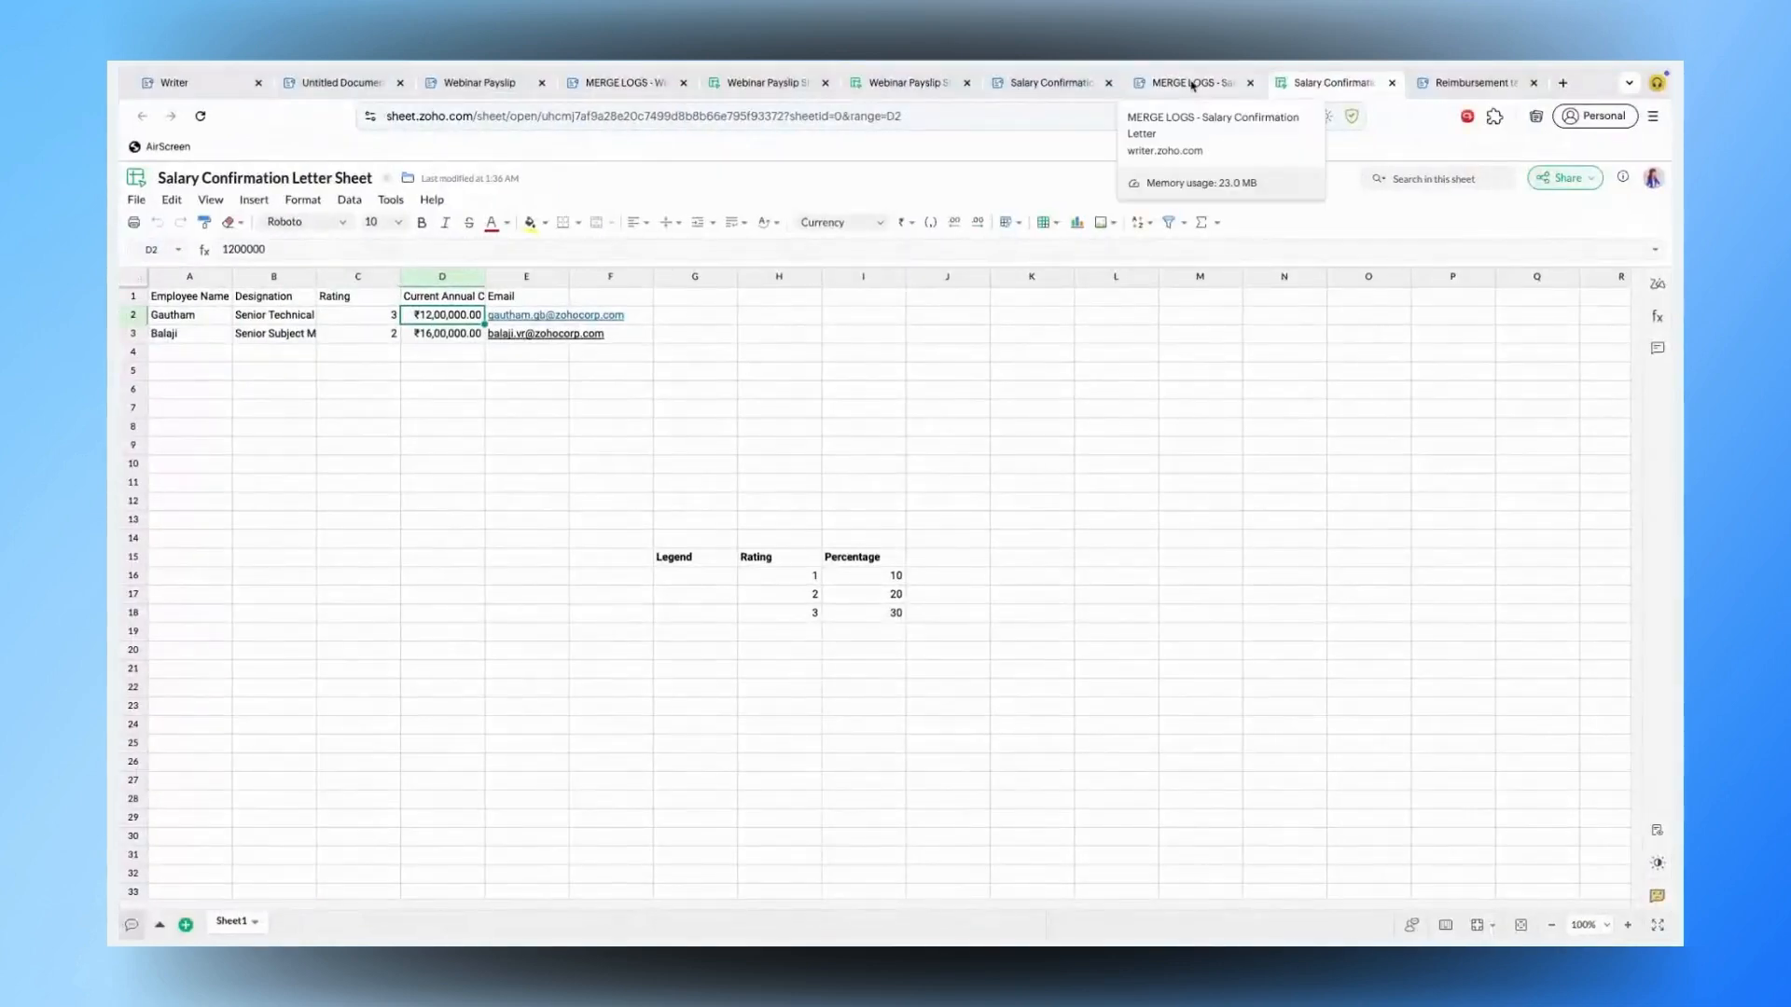
left_click(1192, 85)
- Refresh the merge job status three times until the first of 6 records is emailed
left_click(1223, 294)
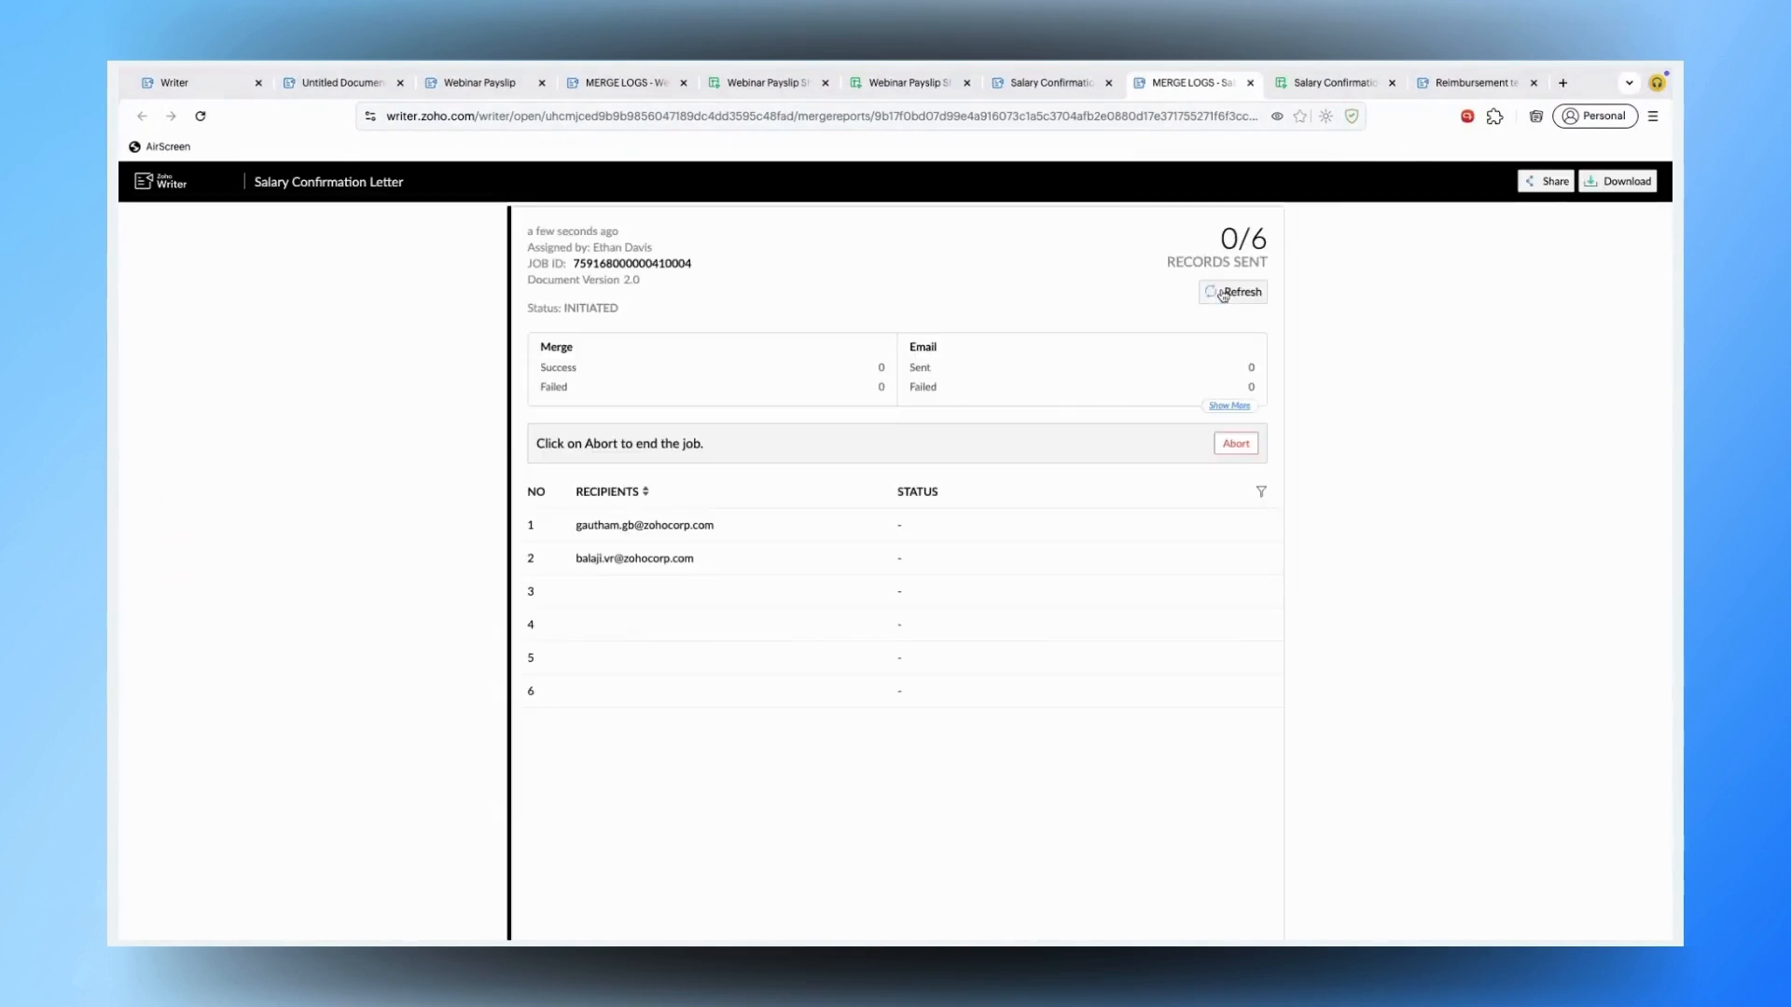
left_click(1223, 294)
left_click(1223, 294)
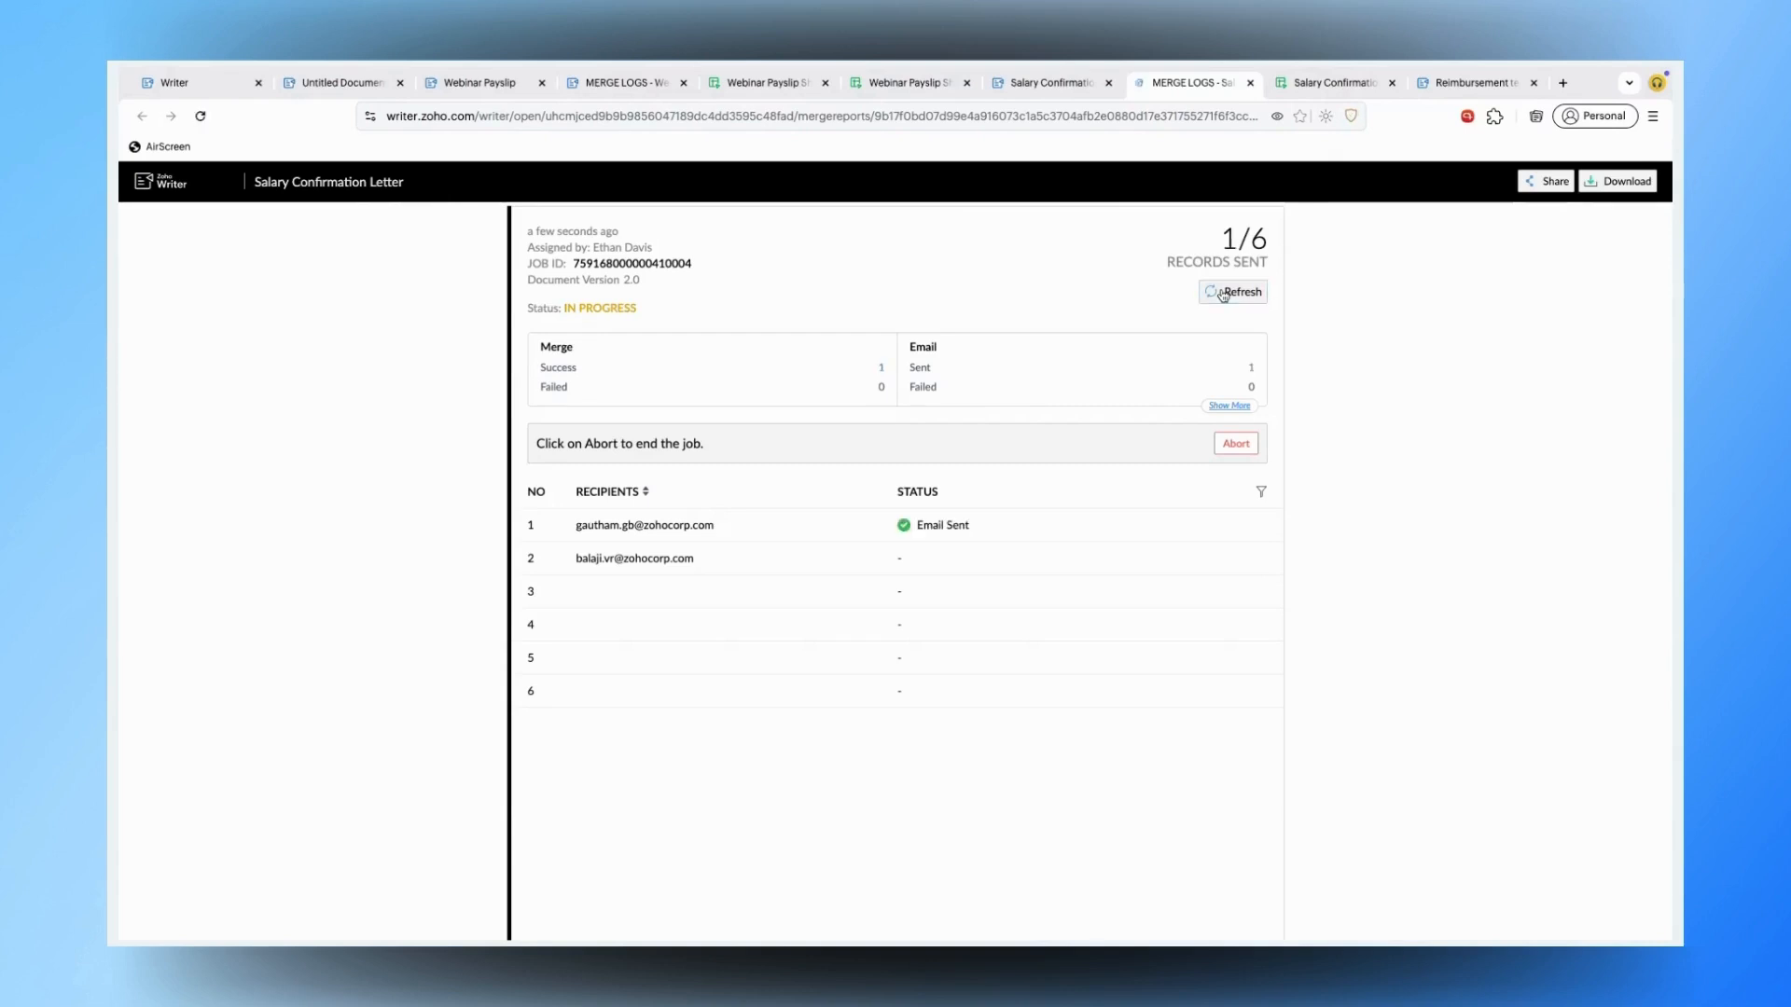
left_click(1433, 93)
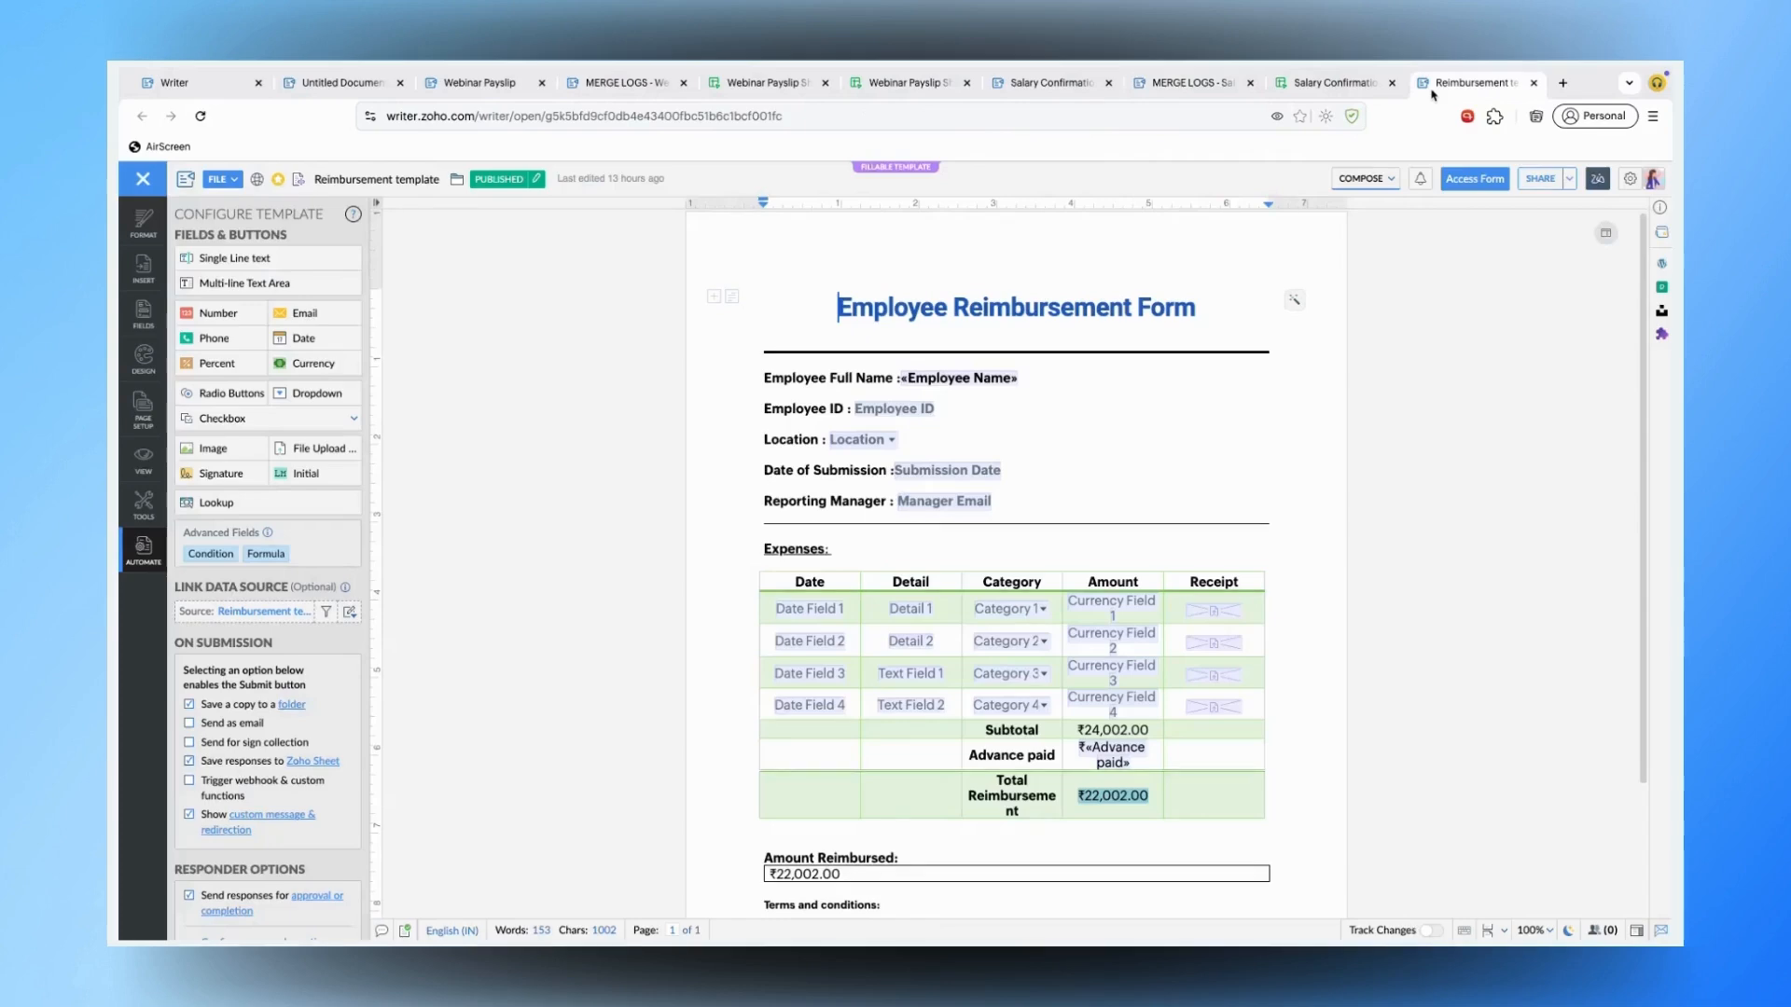
left_click(1318, 82)
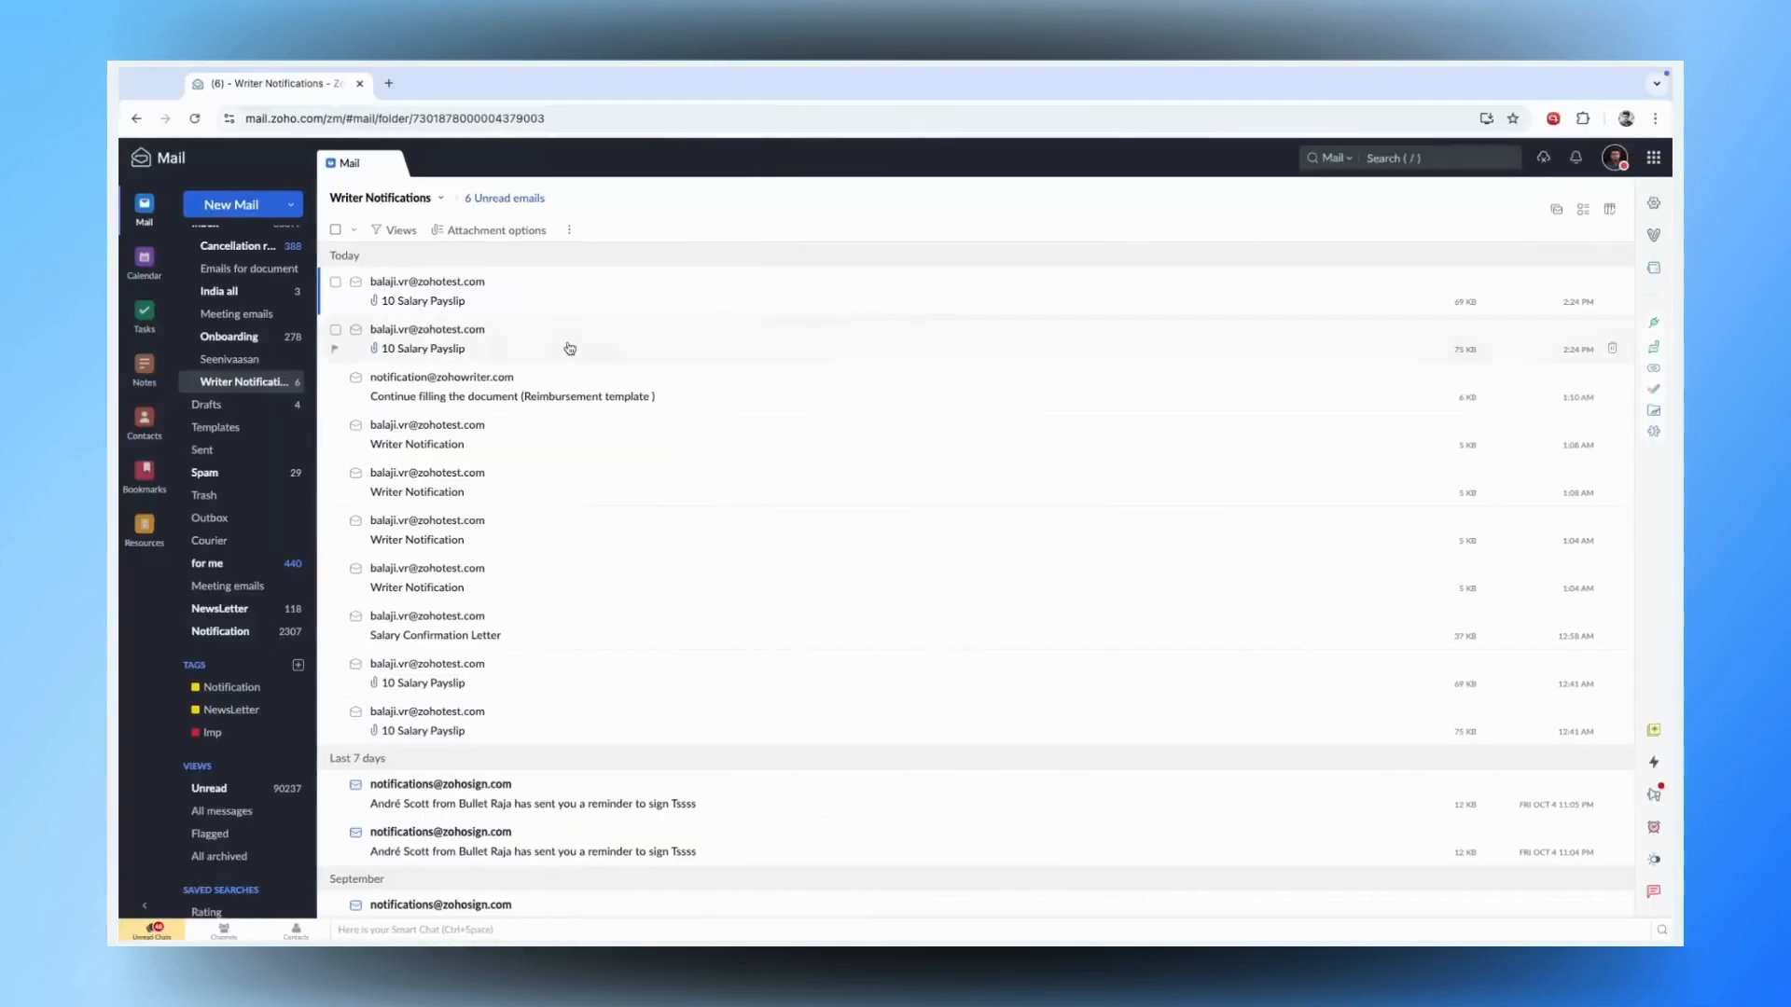
- Reload the Writer Notifications folder four times until the Salary Confirmation Letter email arrives
left_click(297, 383)
left_click(248, 383)
left_click(252, 388)
left_click(267, 386)
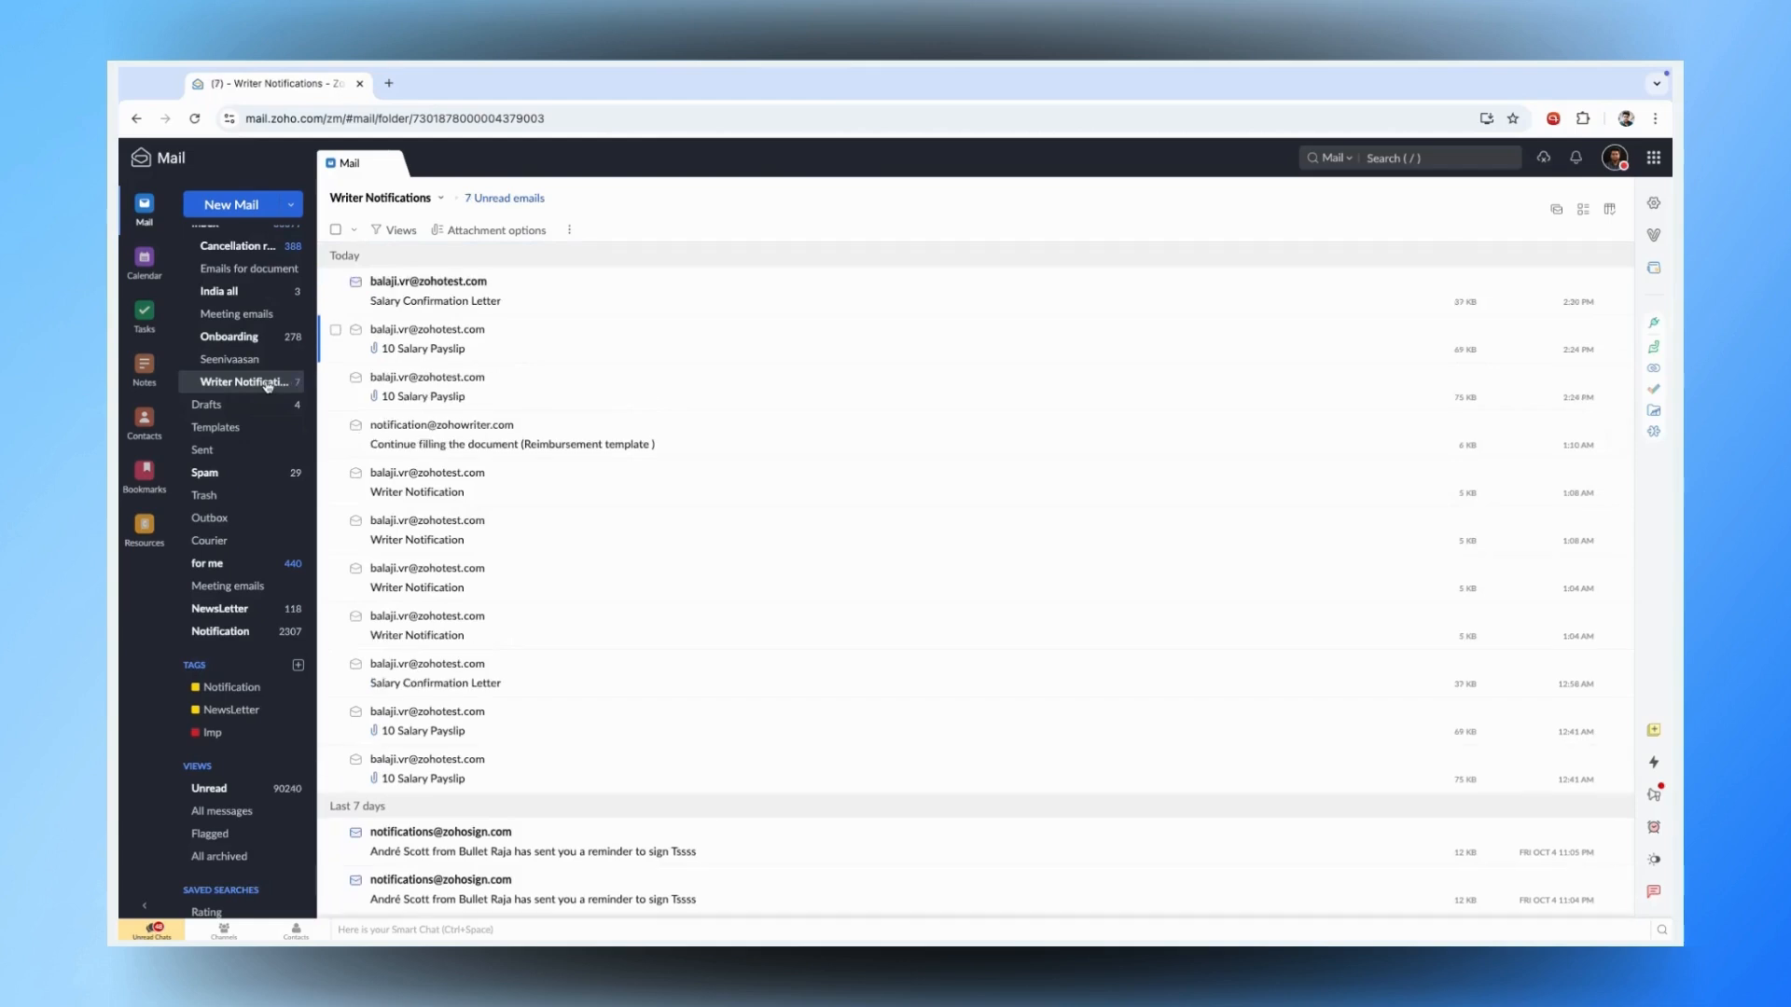
- Open the Salary Confirmation Letter email, highlight $1,560,000.00 and the 30% increase, then close it
left_click(563, 299)
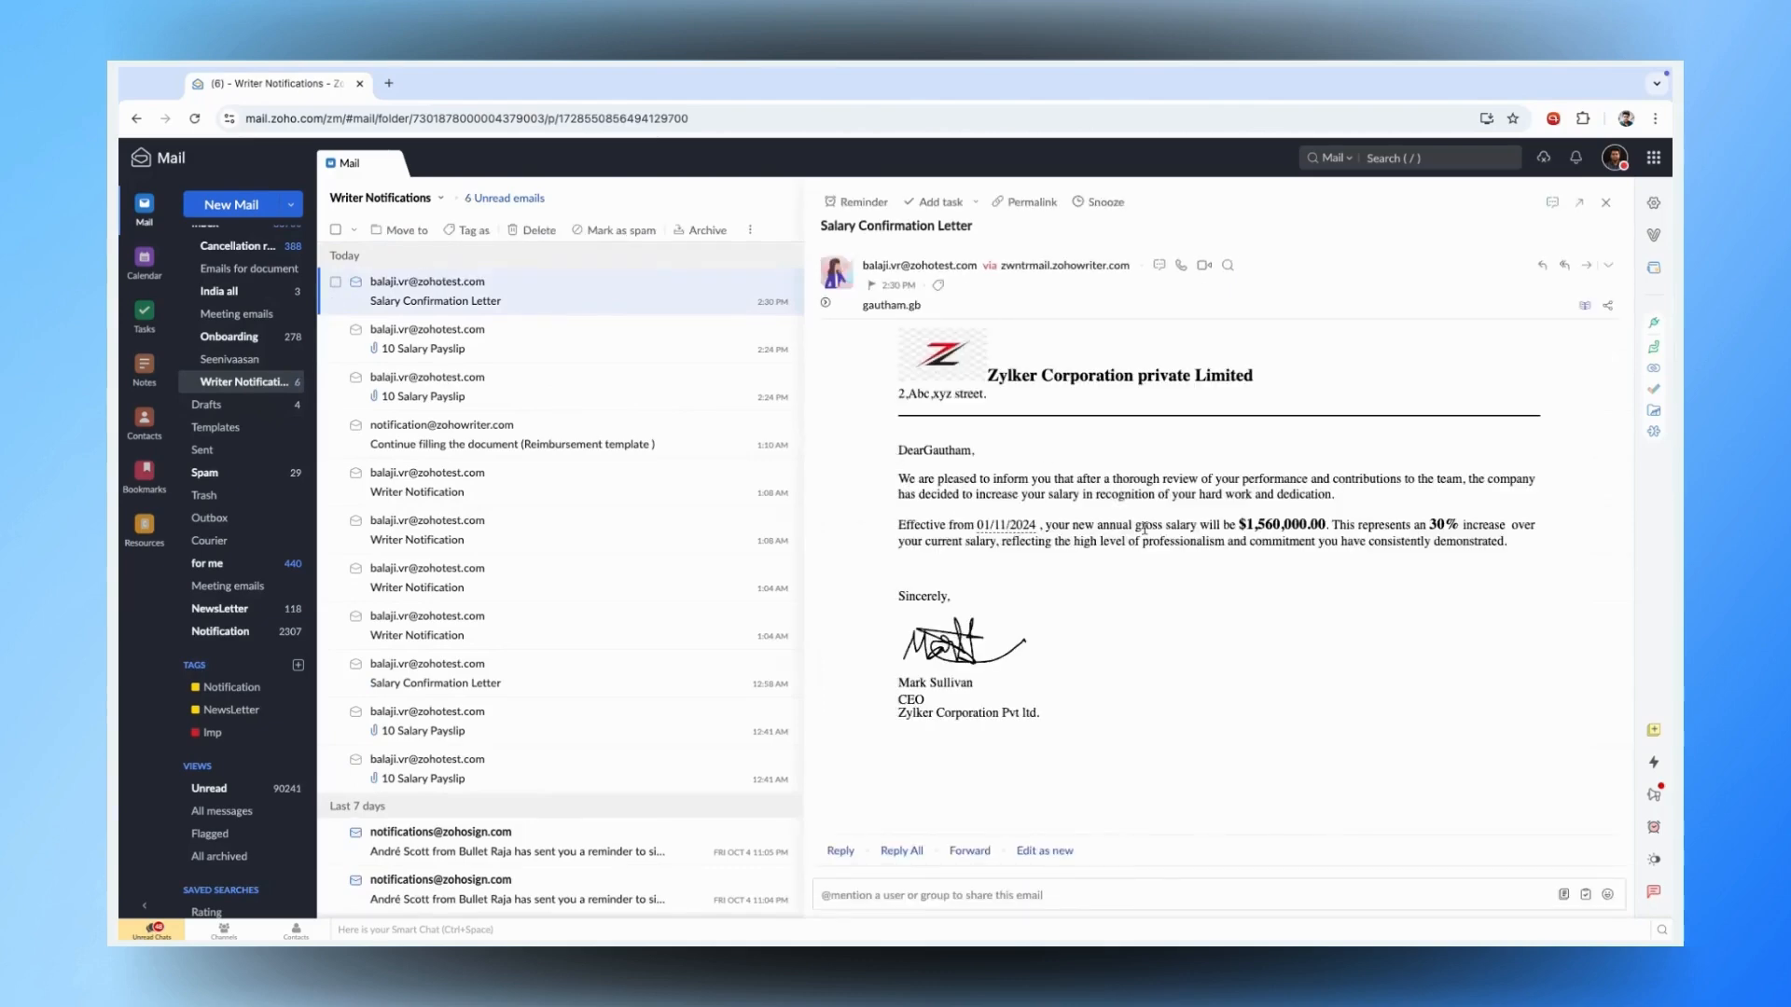
double_click(1255, 527)
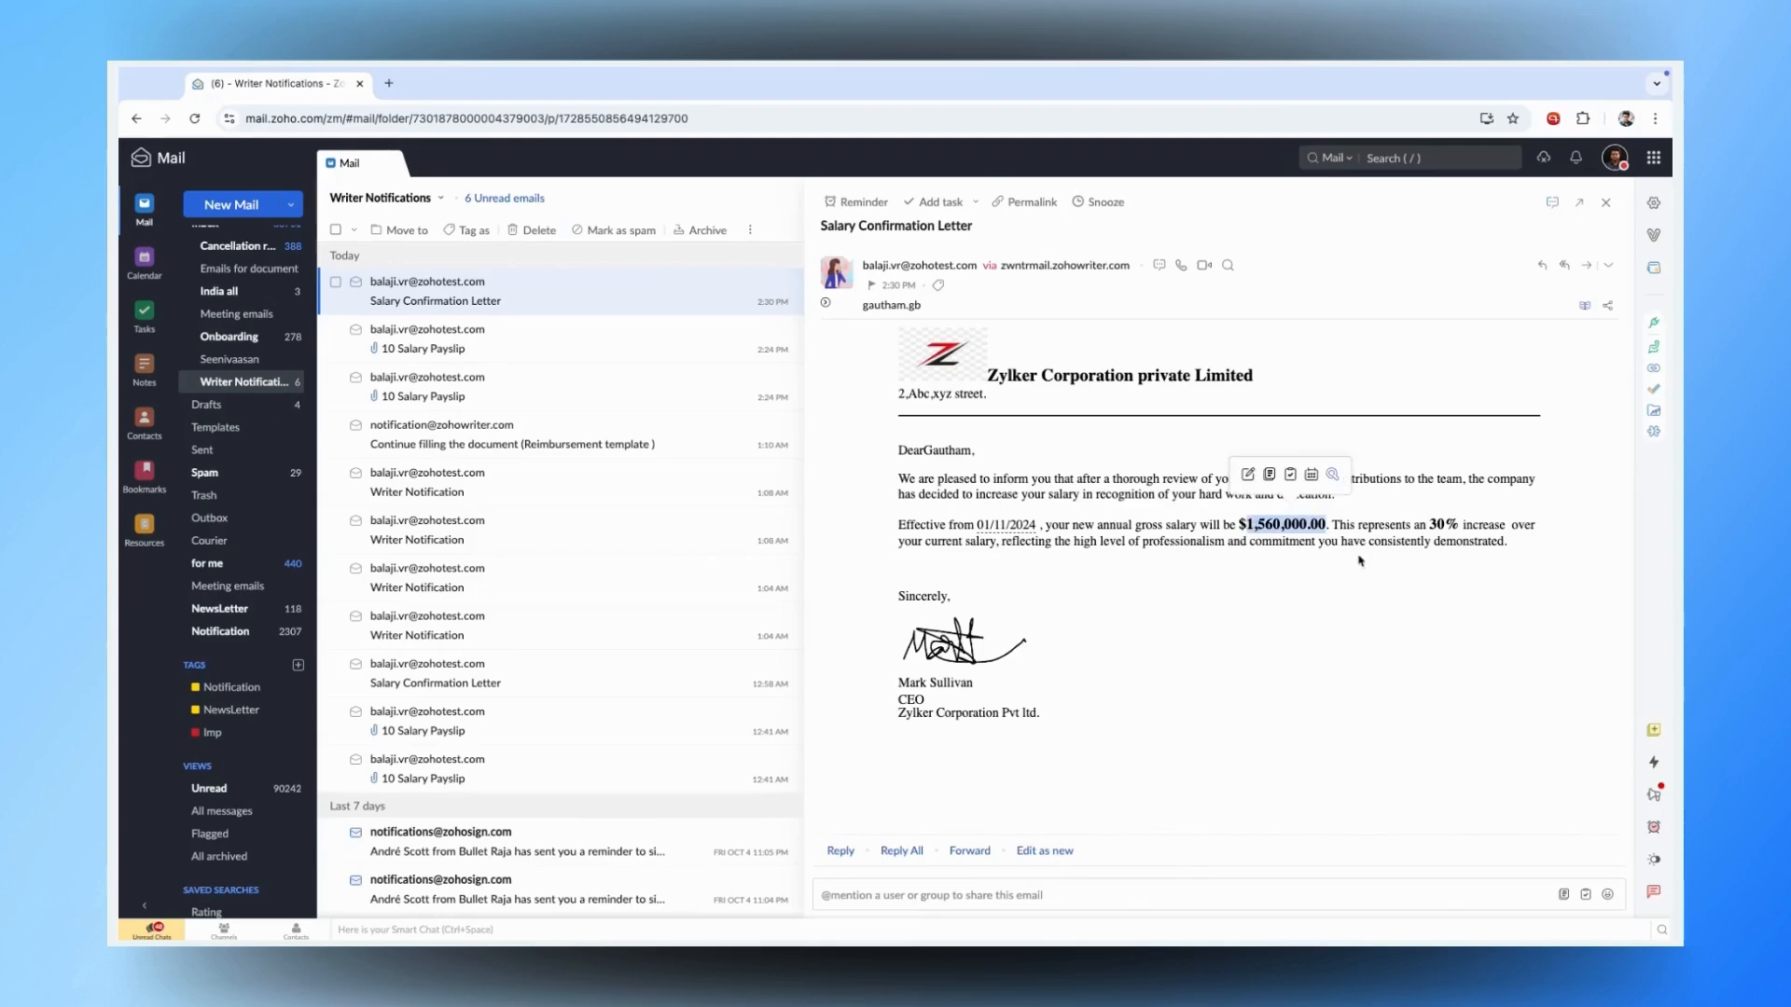
double_click(1437, 526)
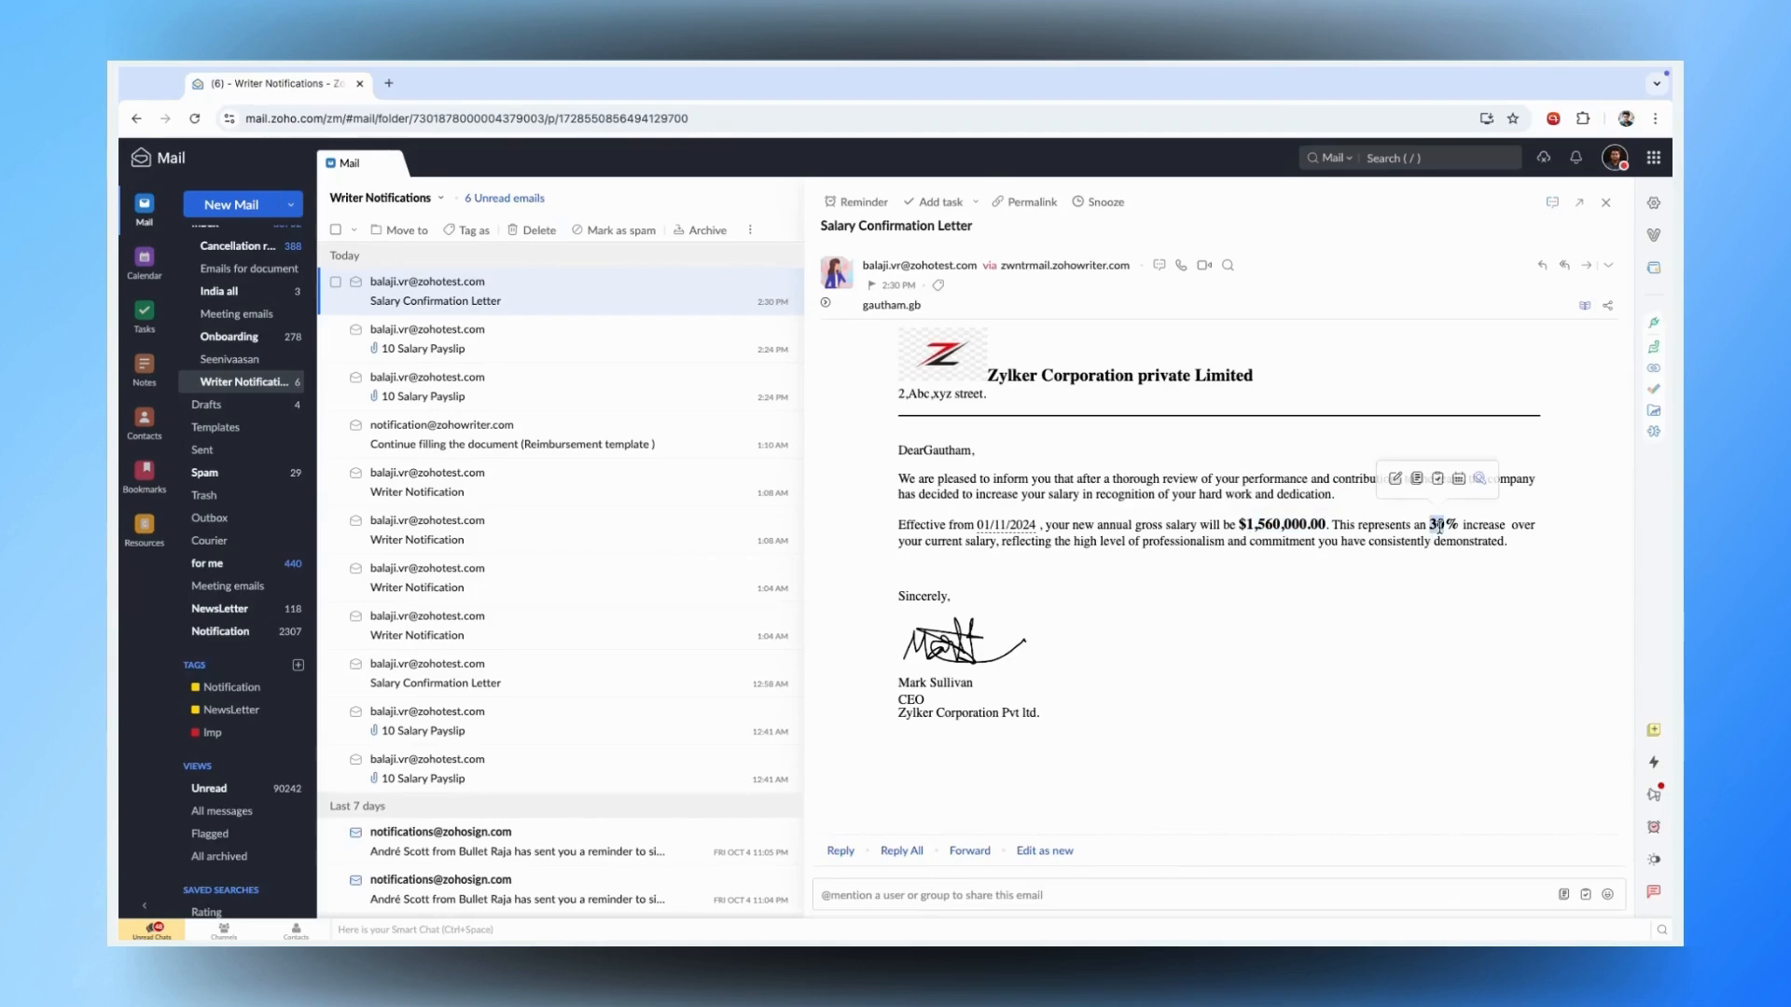
left_click(1441, 529)
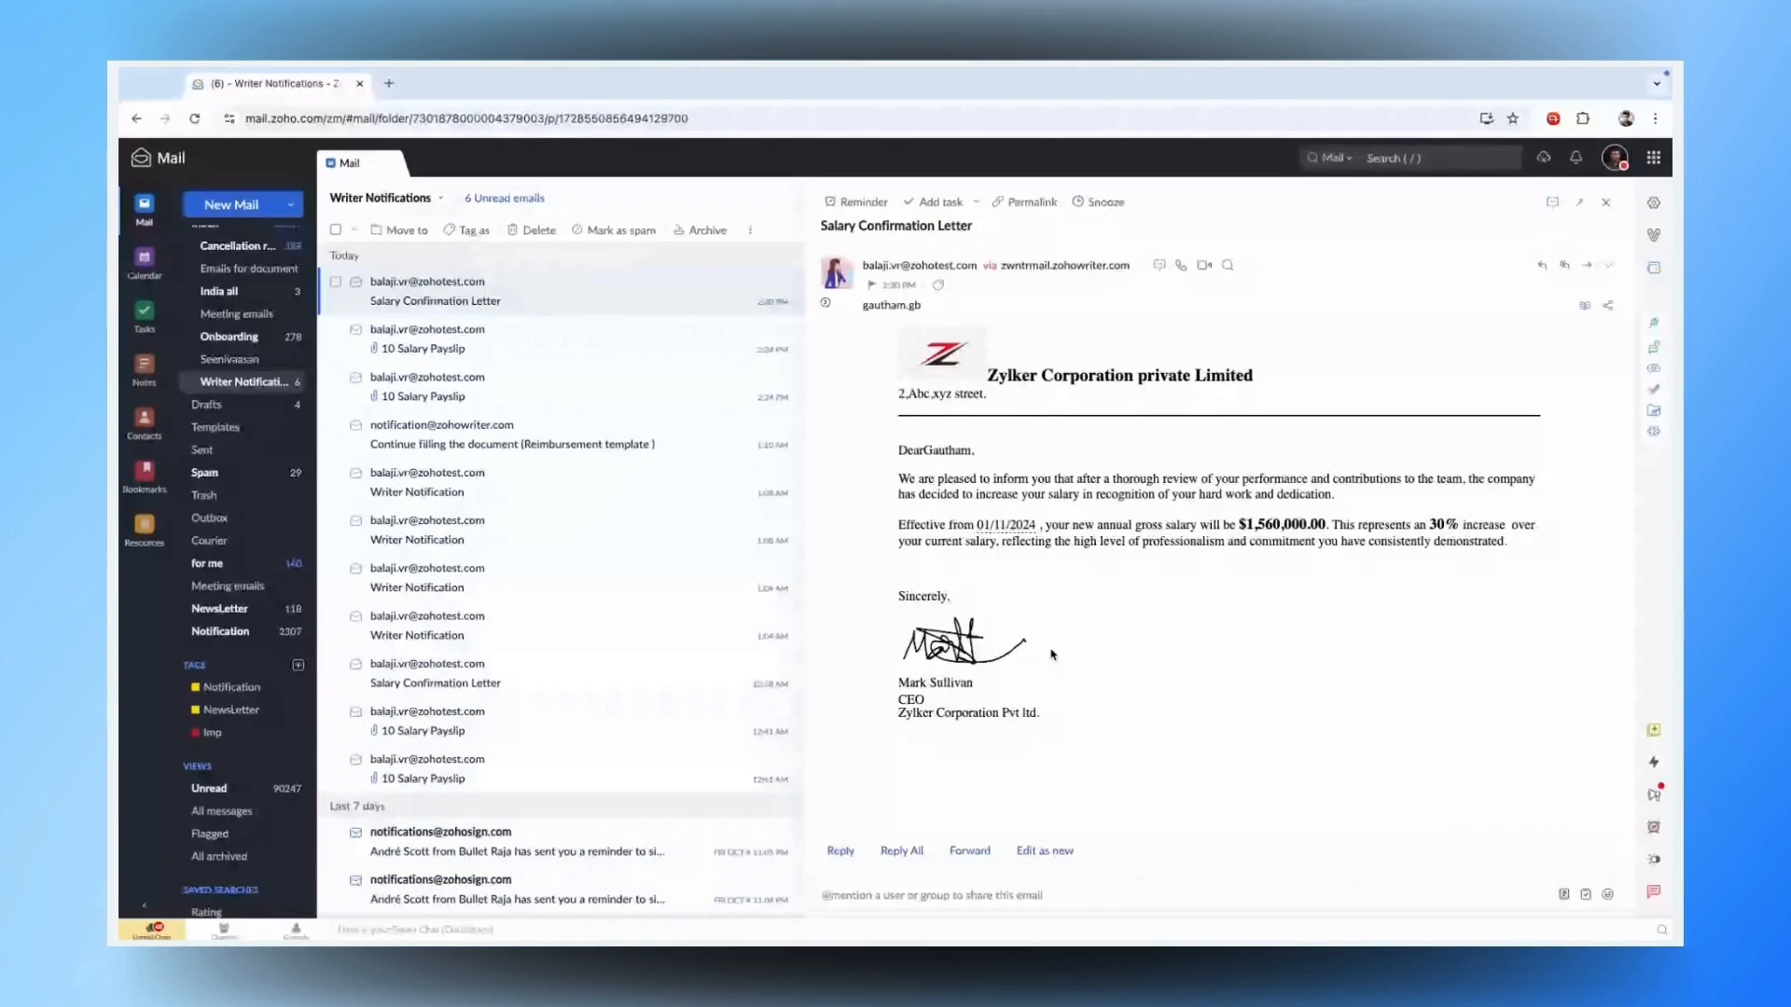
key("Escape")
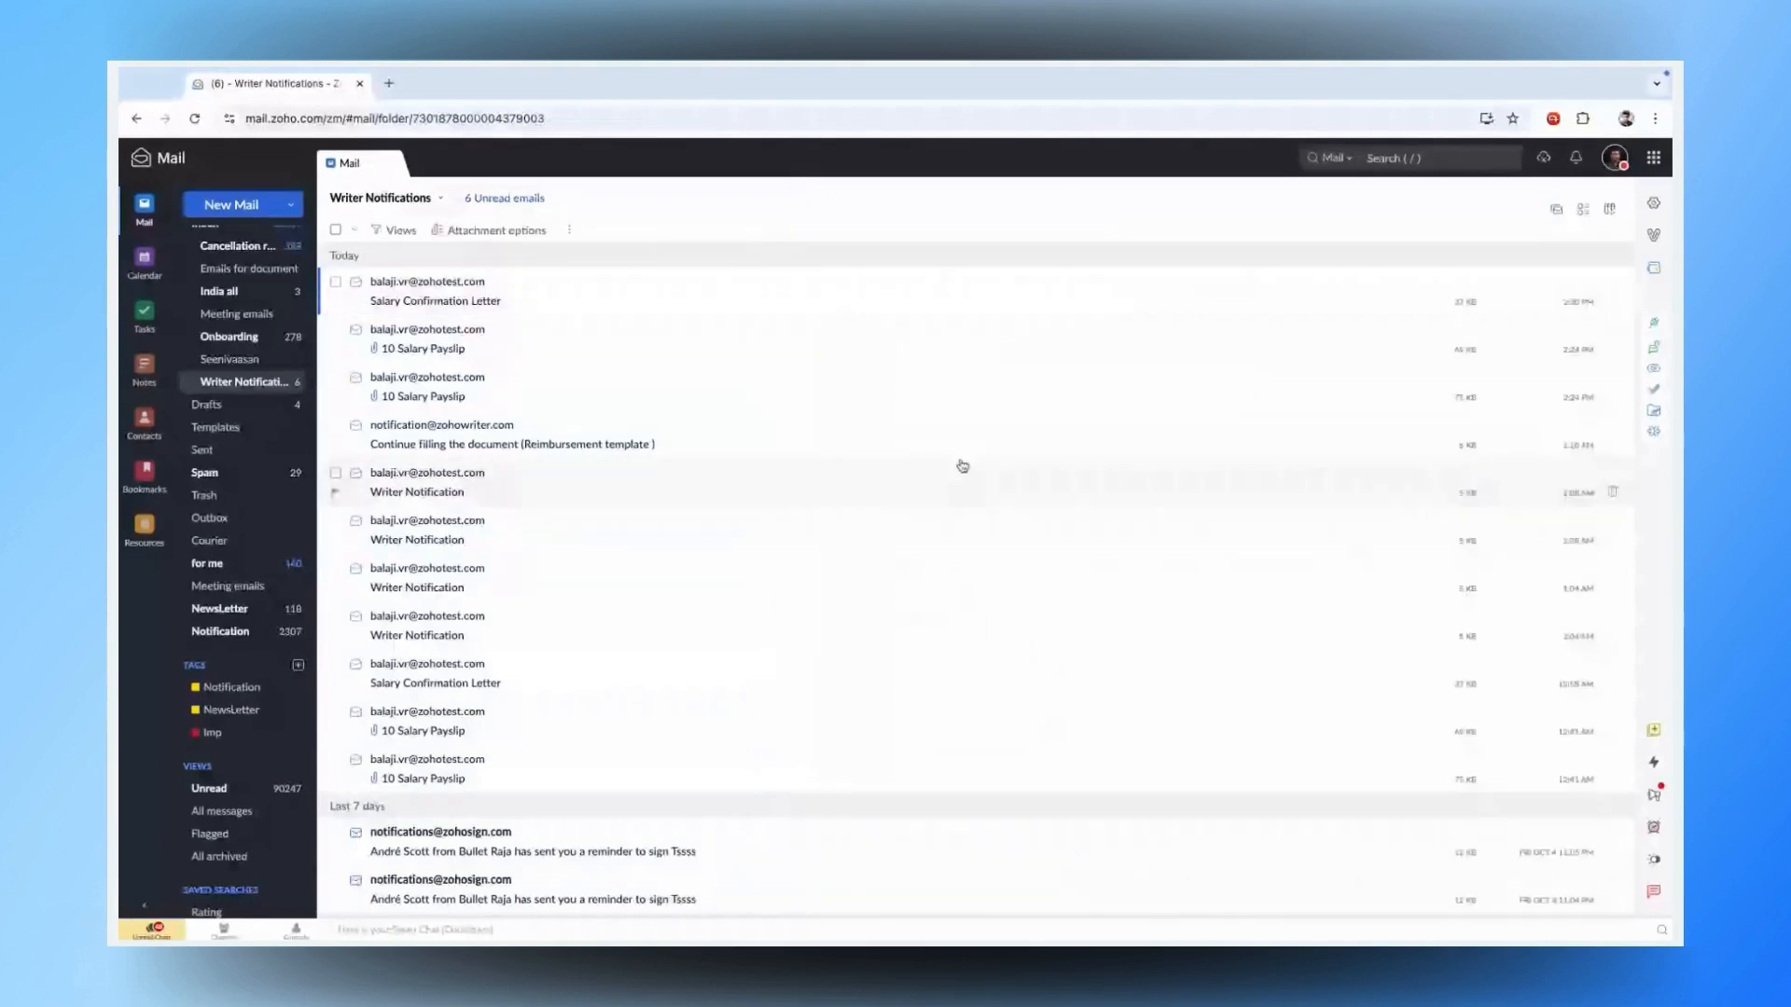
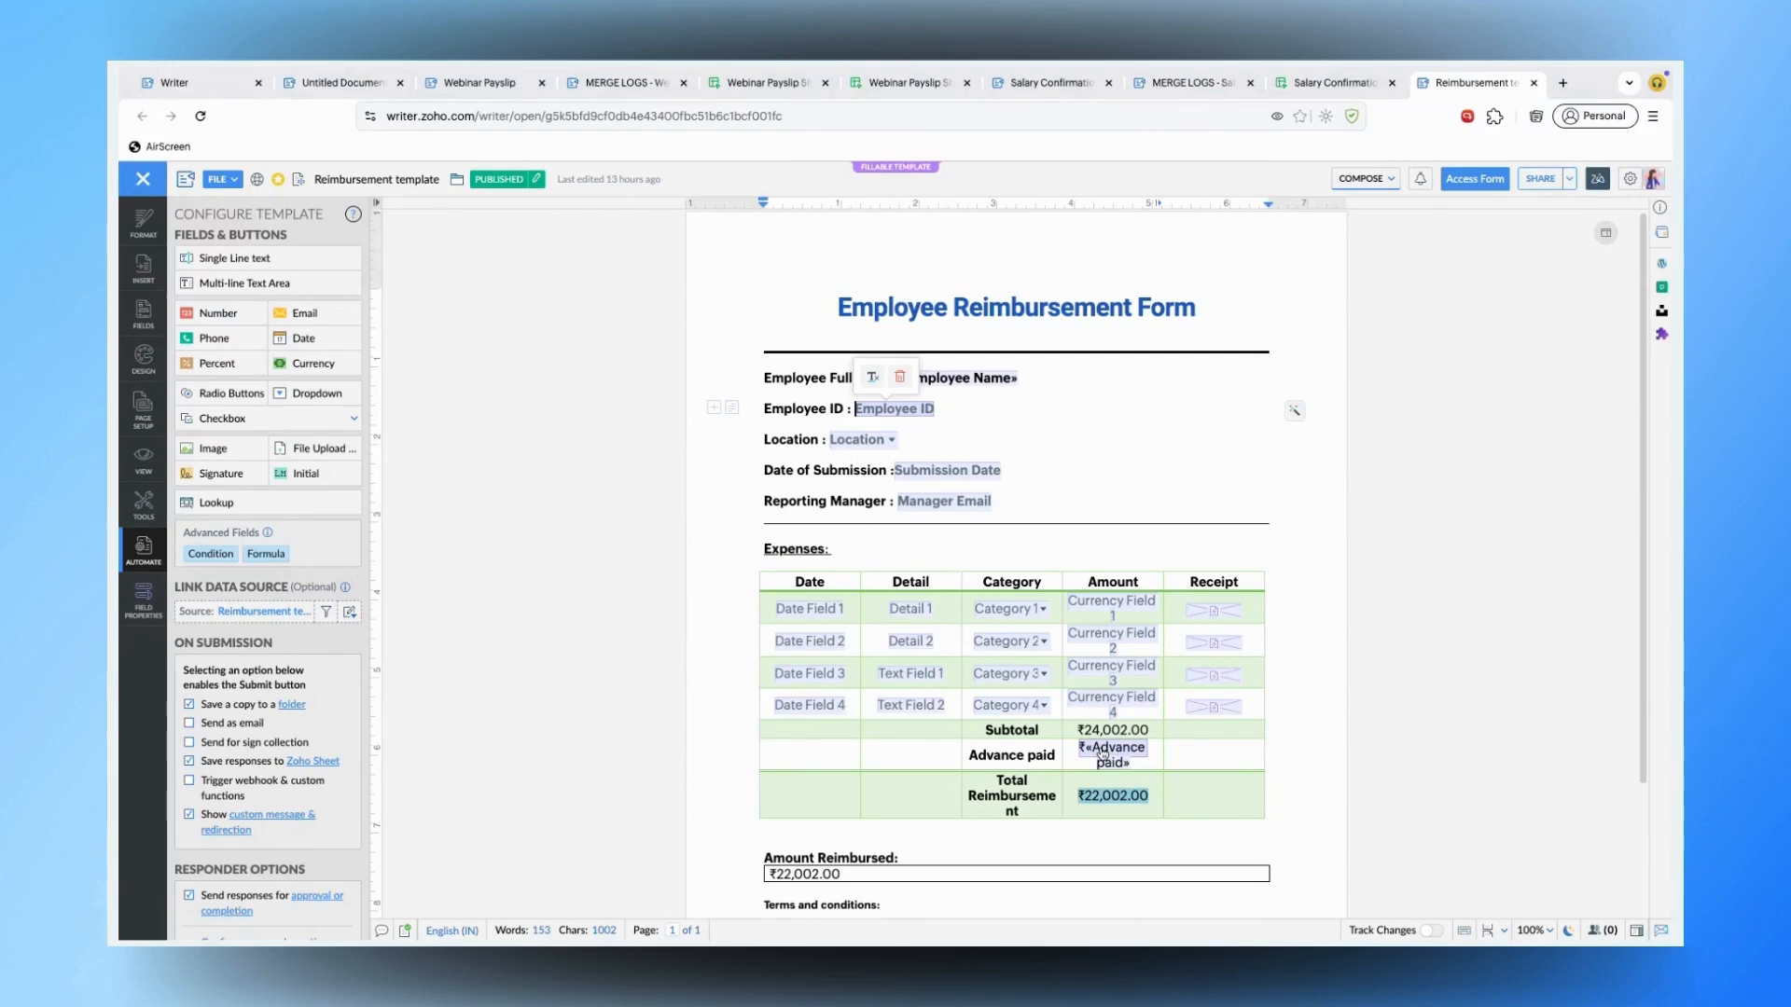
- Review the Employee ID, Location dropdown and Manager Email field properties
left_click(1177, 476)
left_click(904, 416)
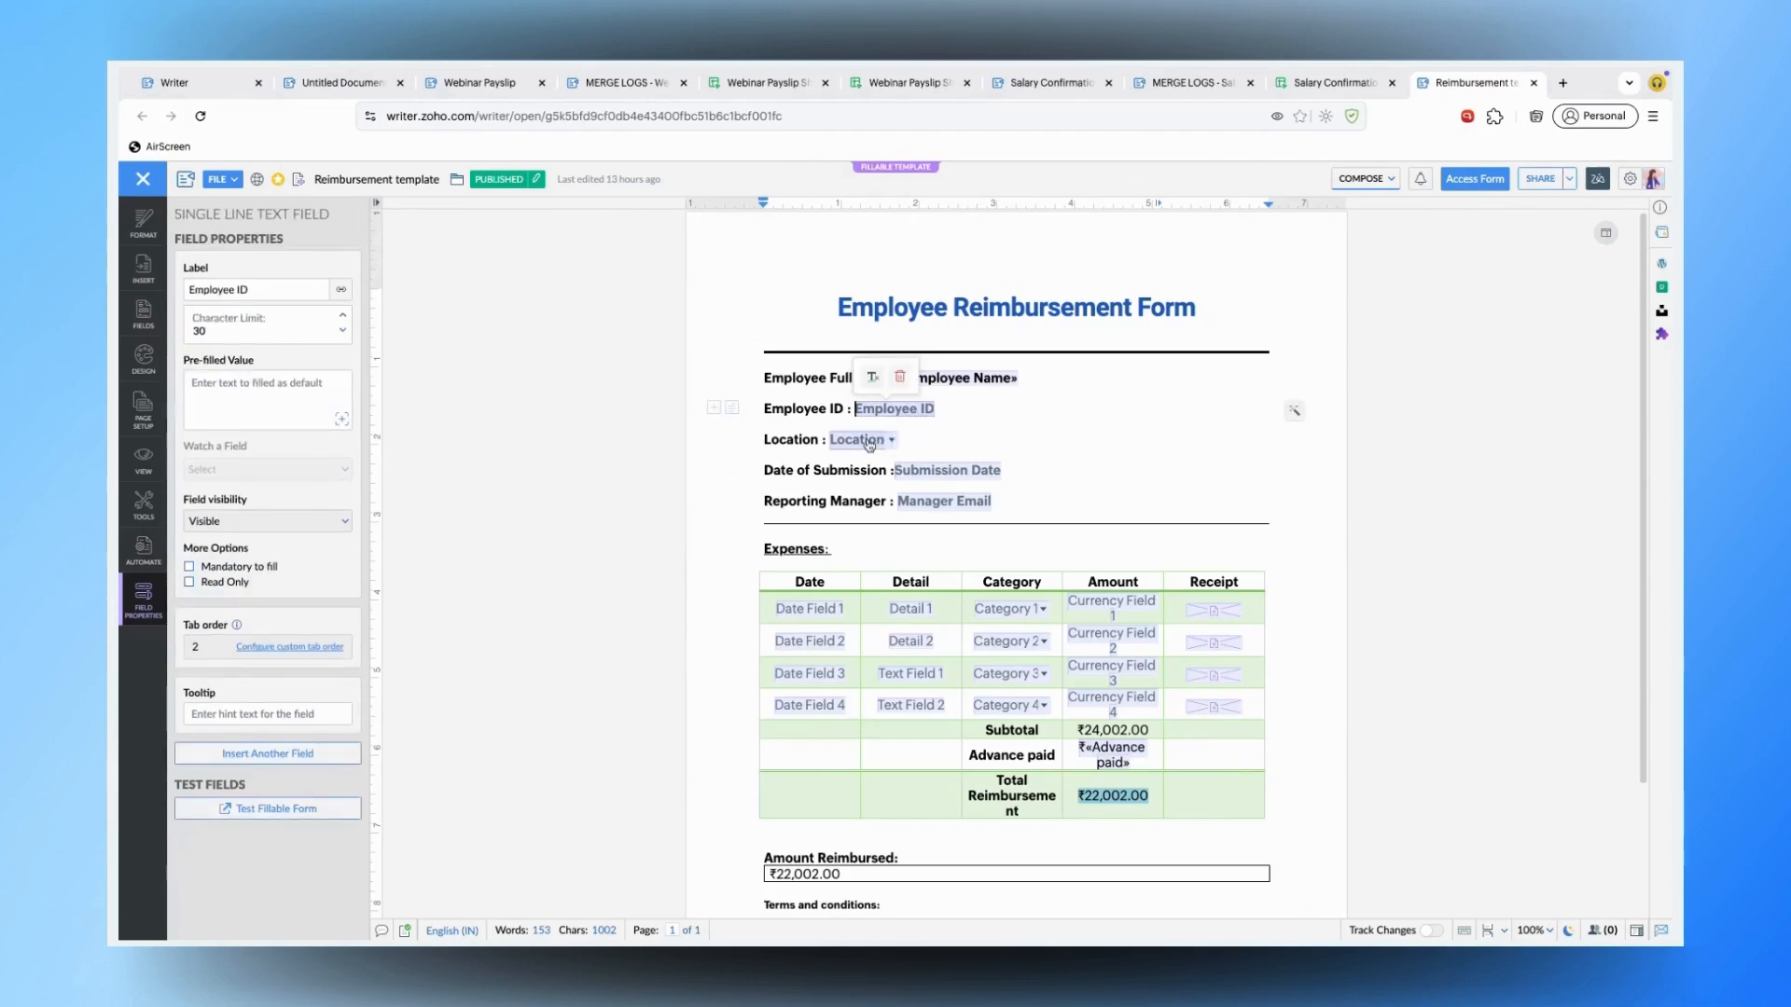
left_click(870, 442)
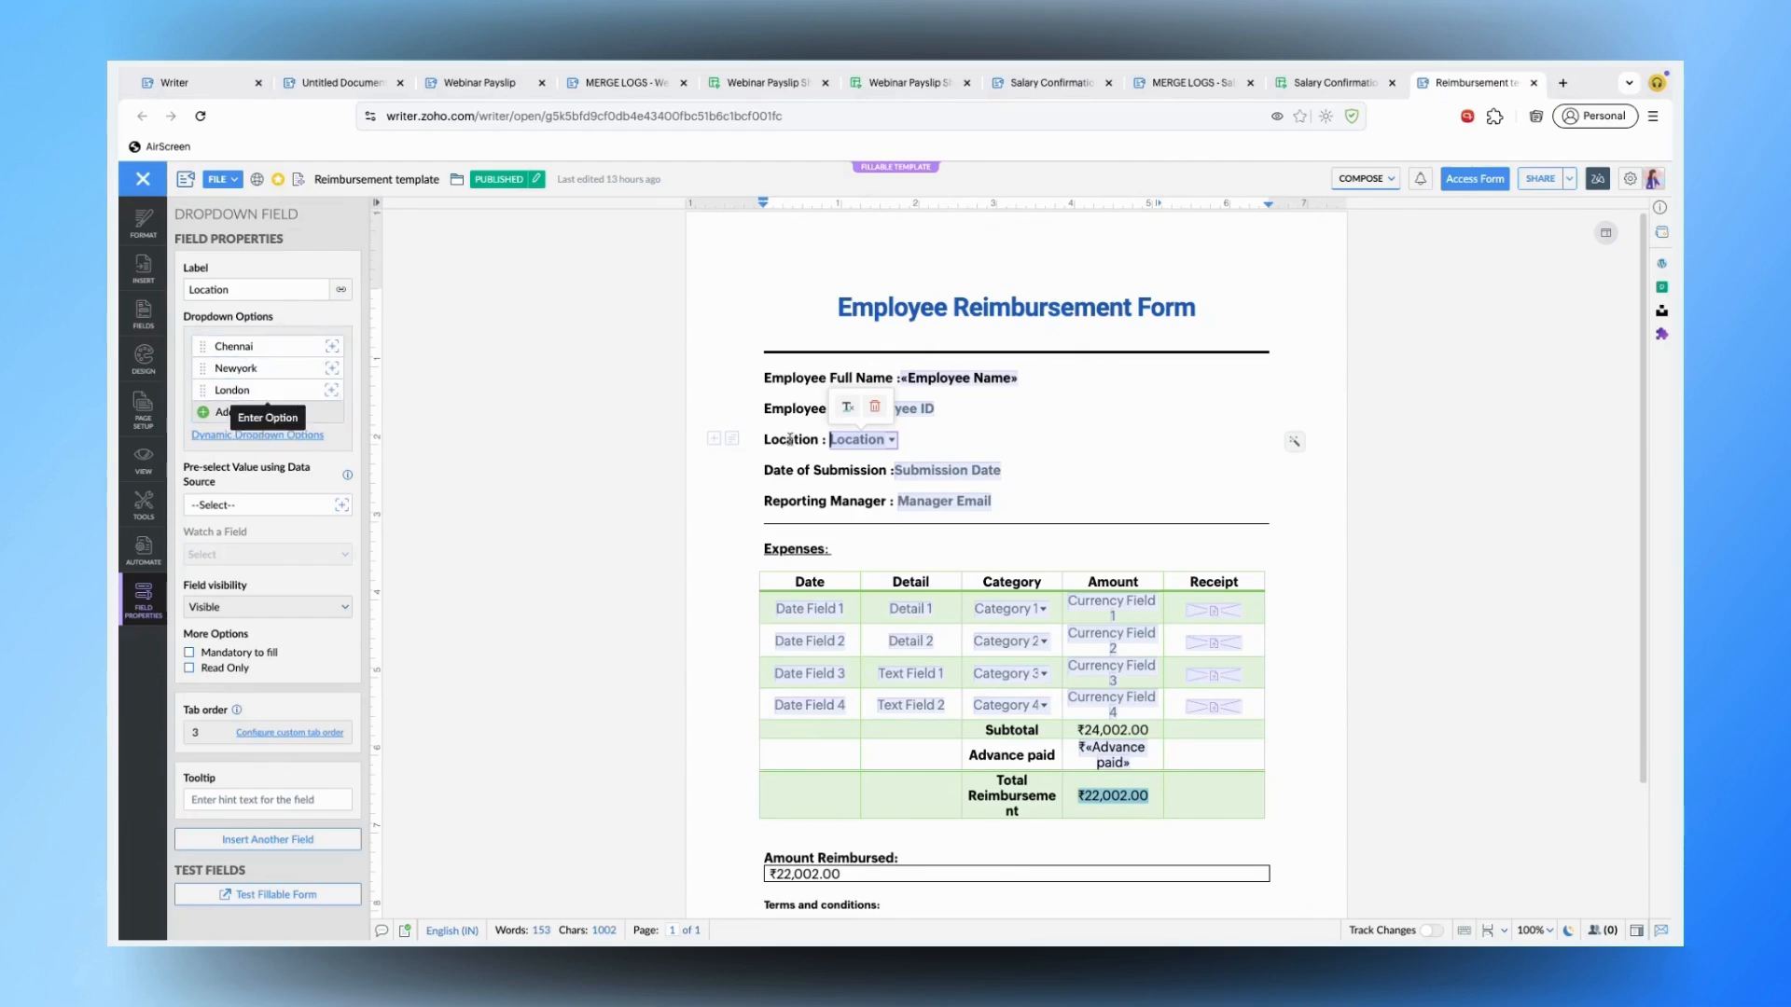
left_click(943, 505)
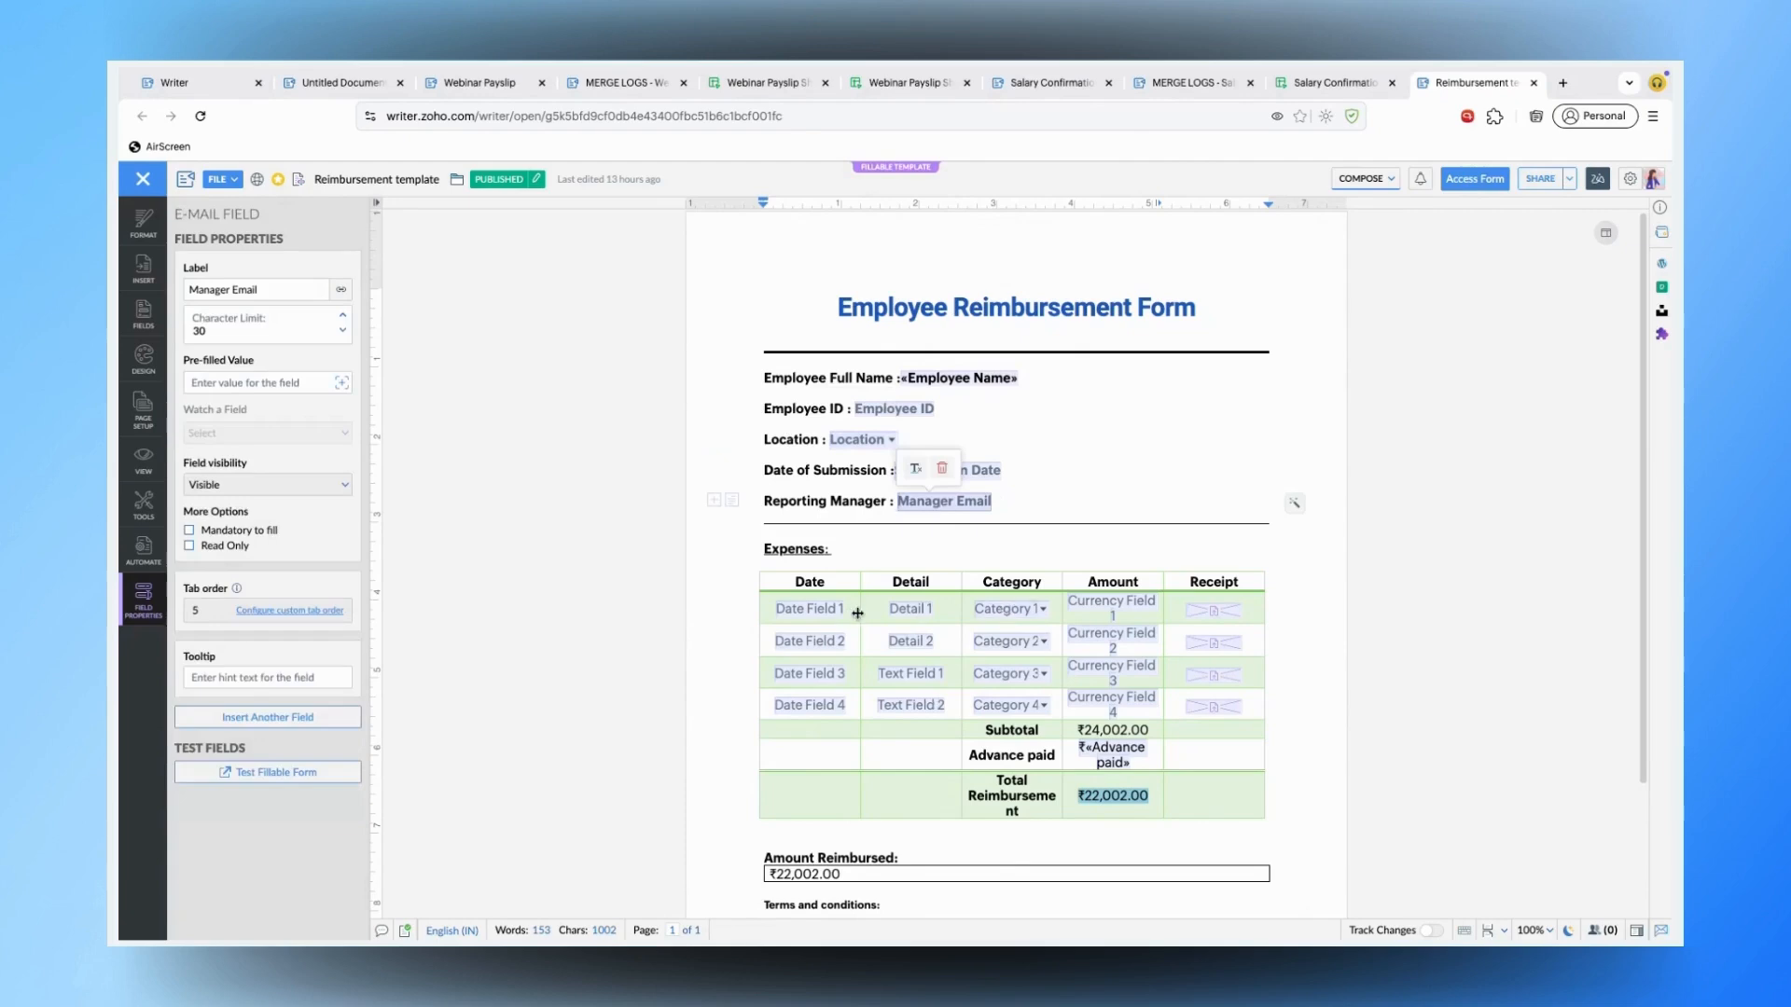
scroll(857, 613, "down", 1)
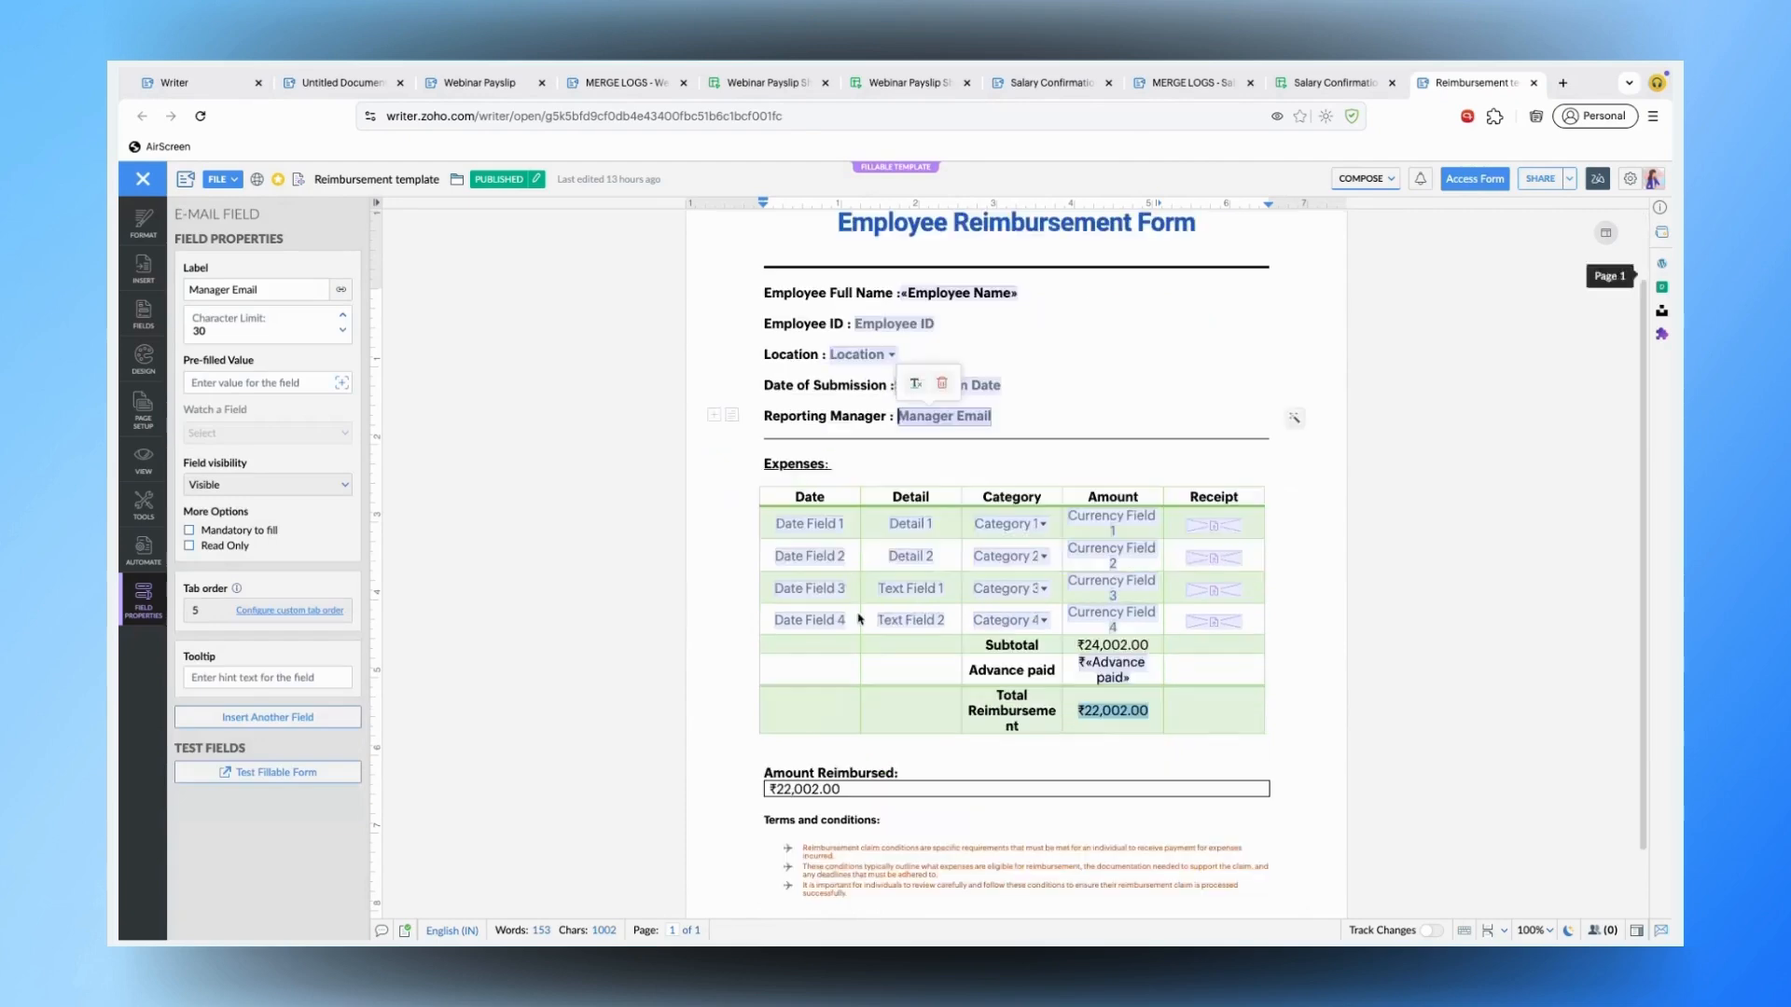
- Inspect the first expense row's date, detail, amount, category and receipt upload fields, ending on maximum file size
left_click(802, 527)
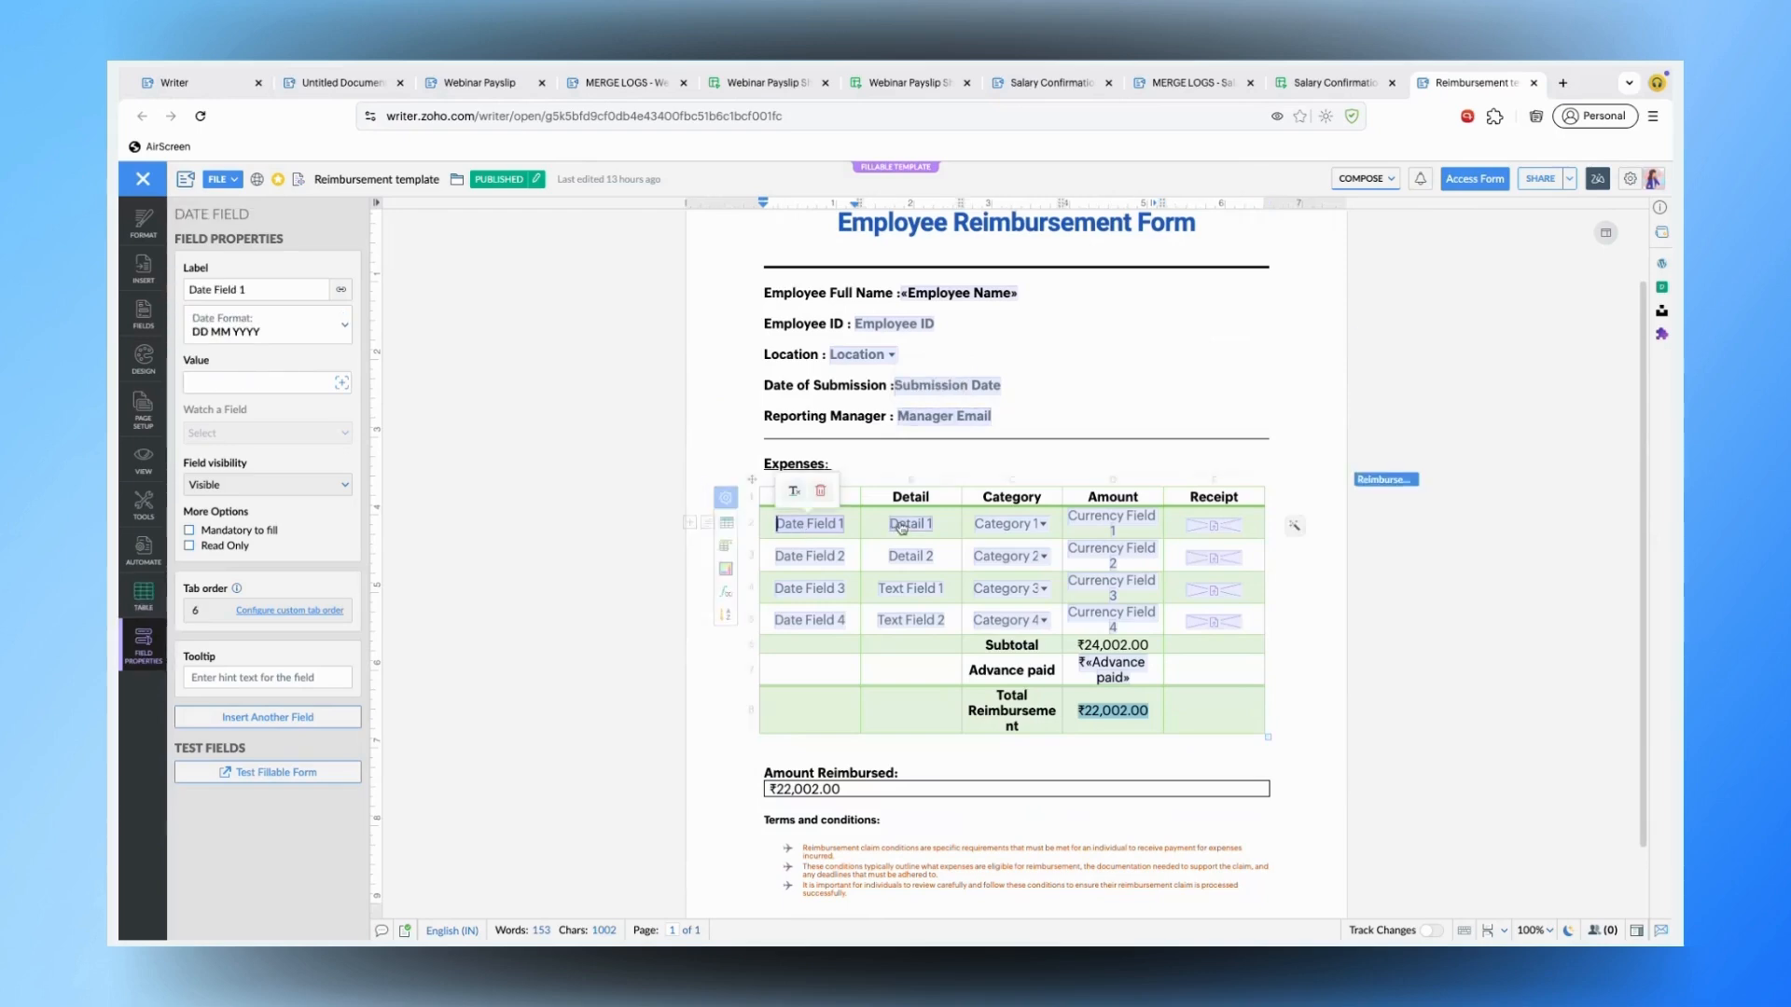
left_click(942, 527)
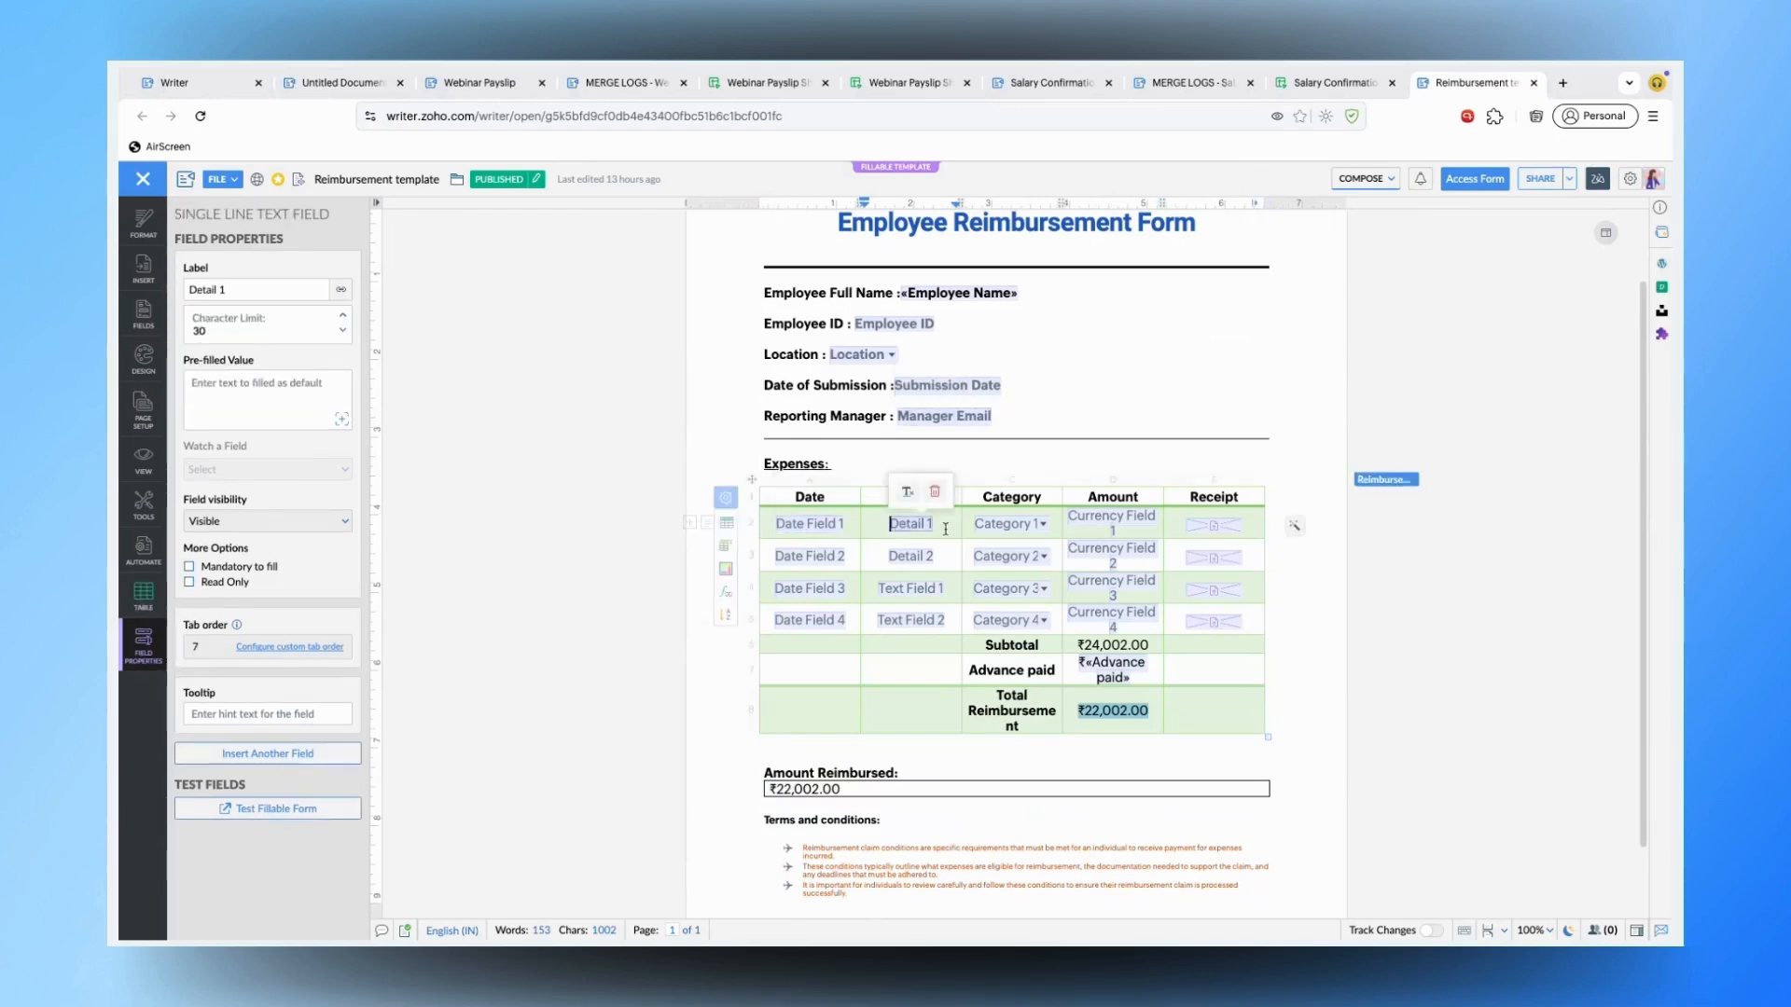
left_click(1137, 522)
left_click(1010, 527)
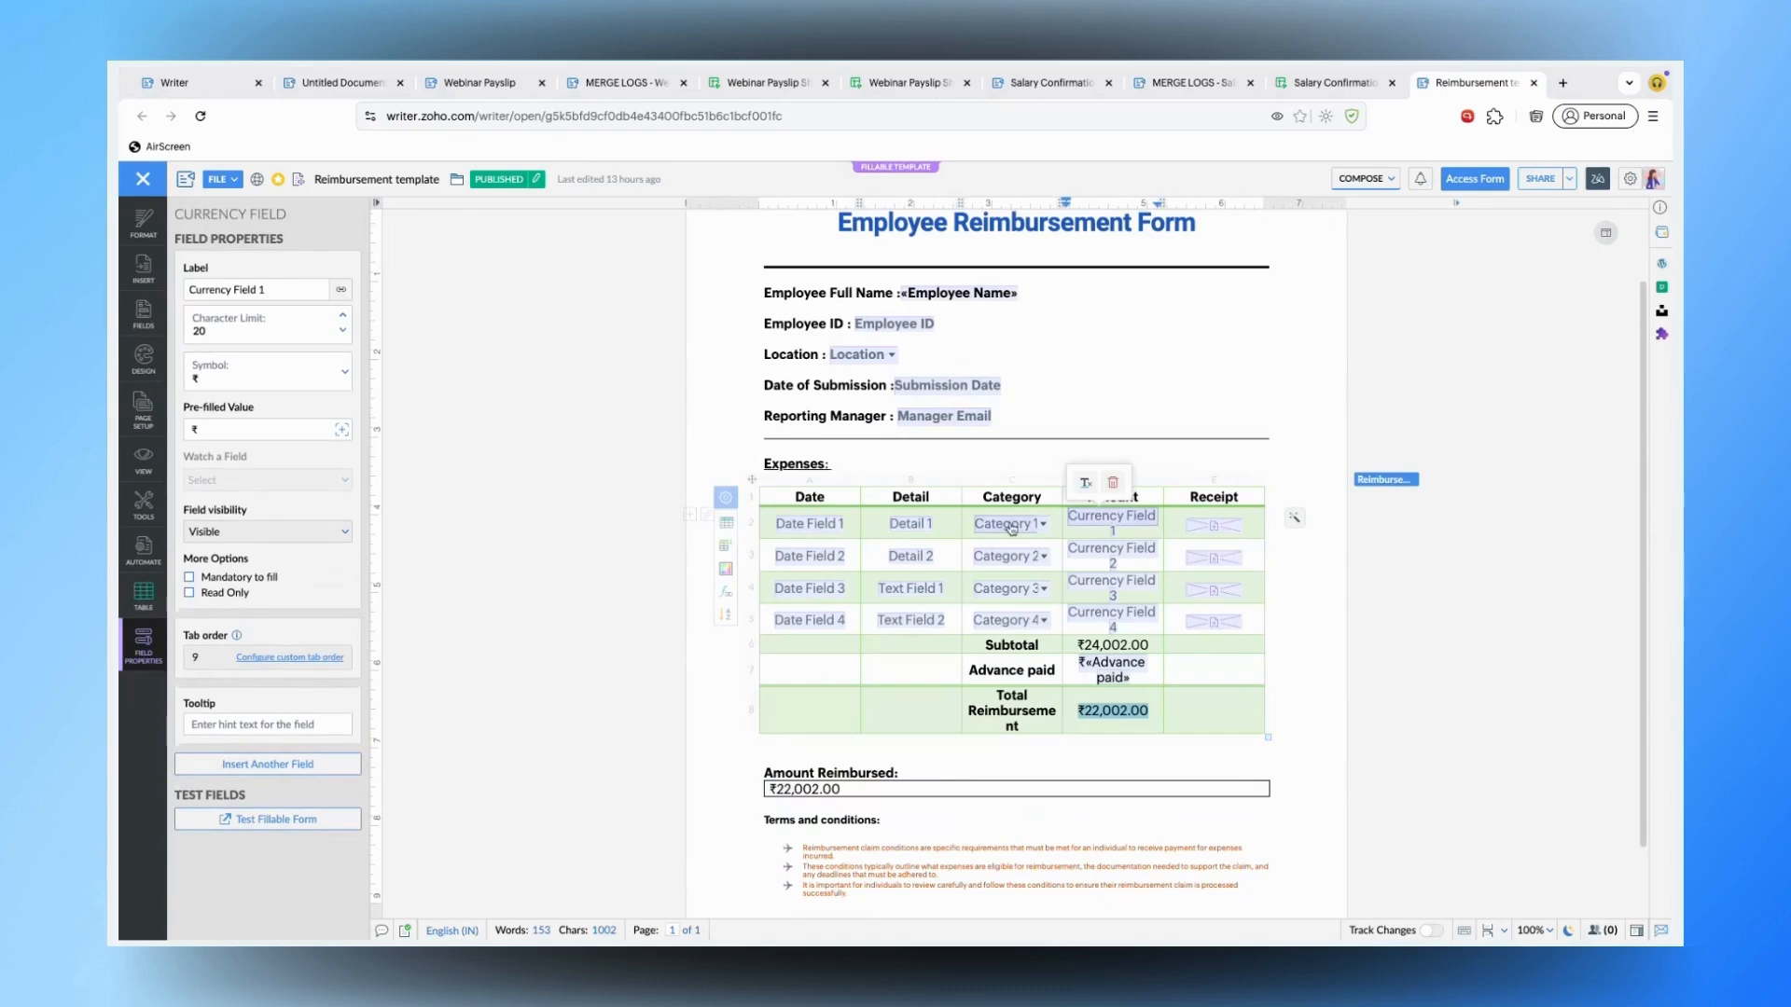
left_click(1200, 530)
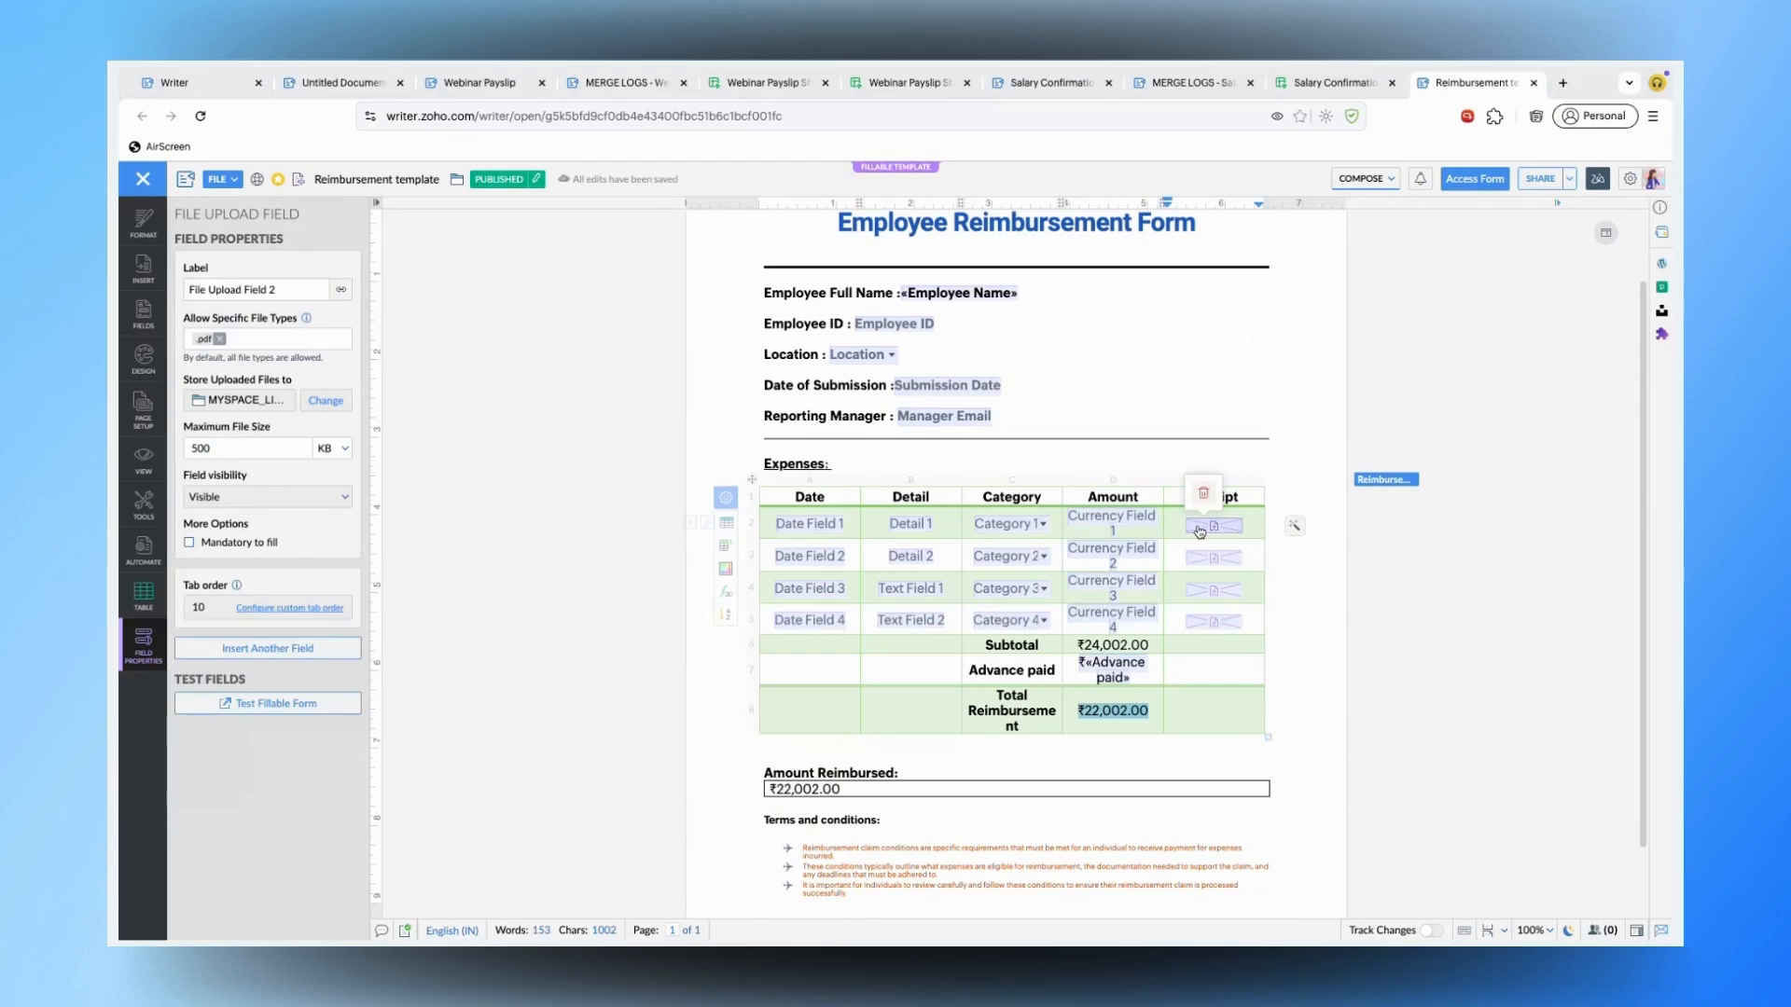
left_click(250, 449)
- Try storing uploaded receipts in the Apps folder, then cancel after the view-only error
left_click(324, 401)
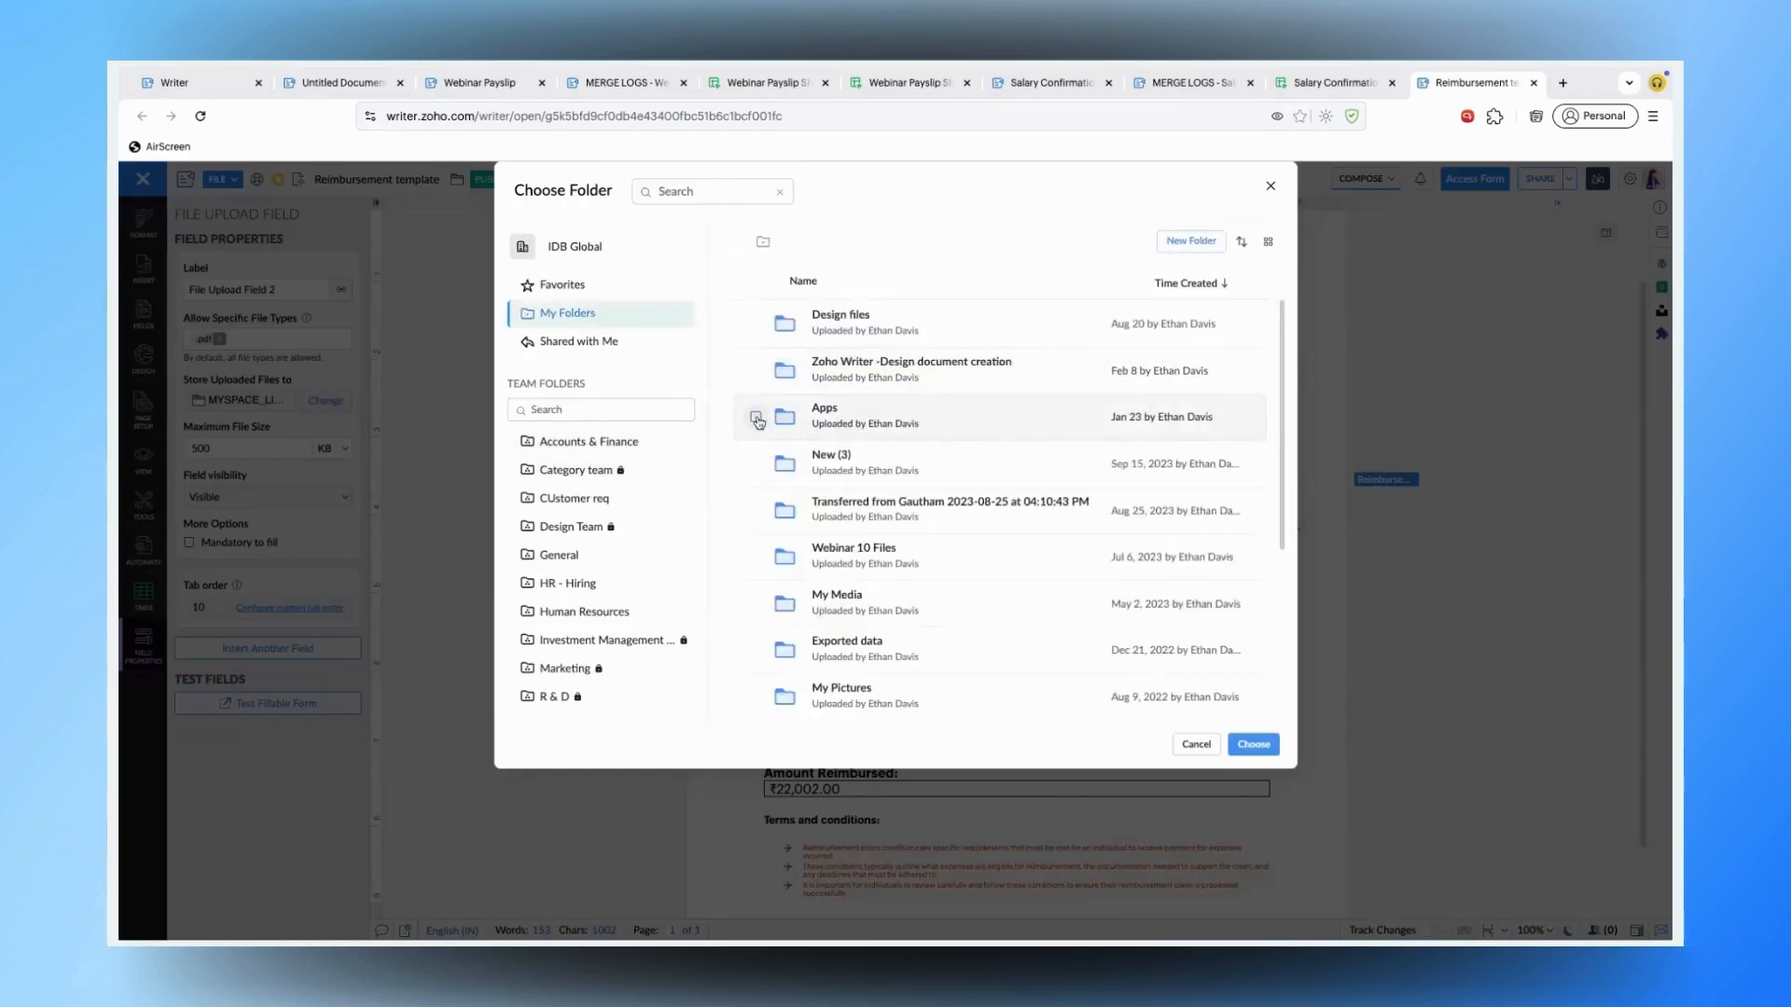
left_click(756, 417)
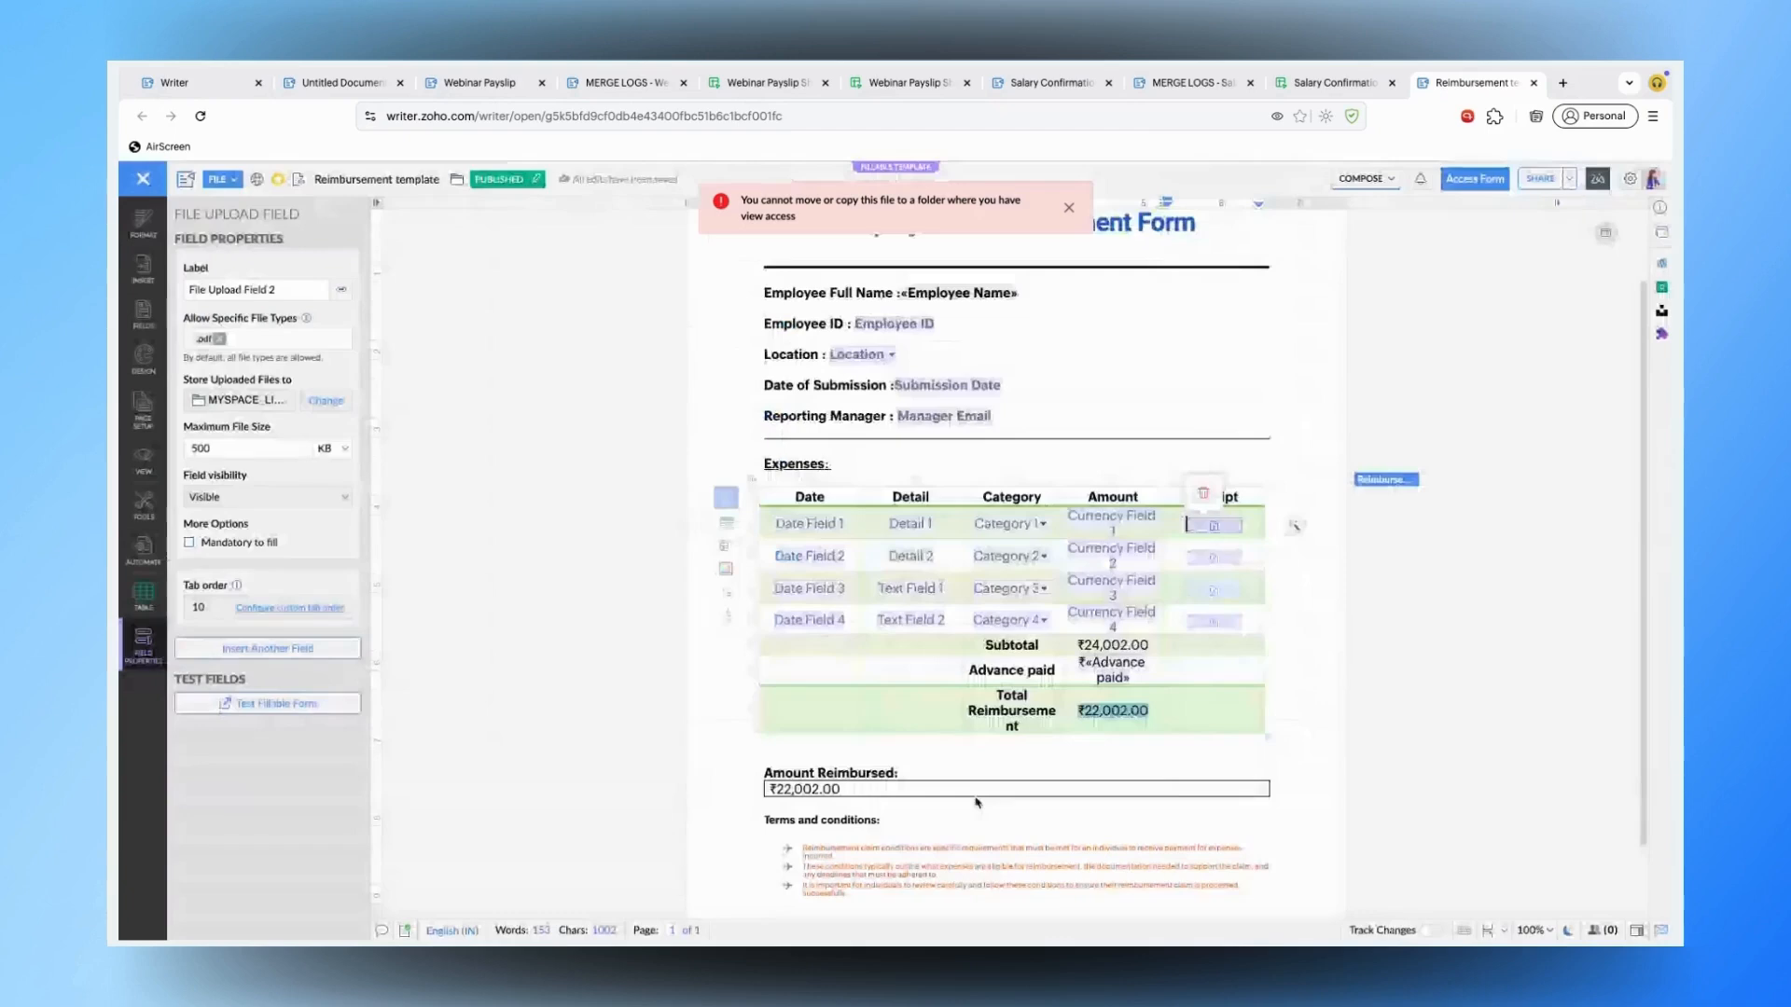
left_click(1198, 746)
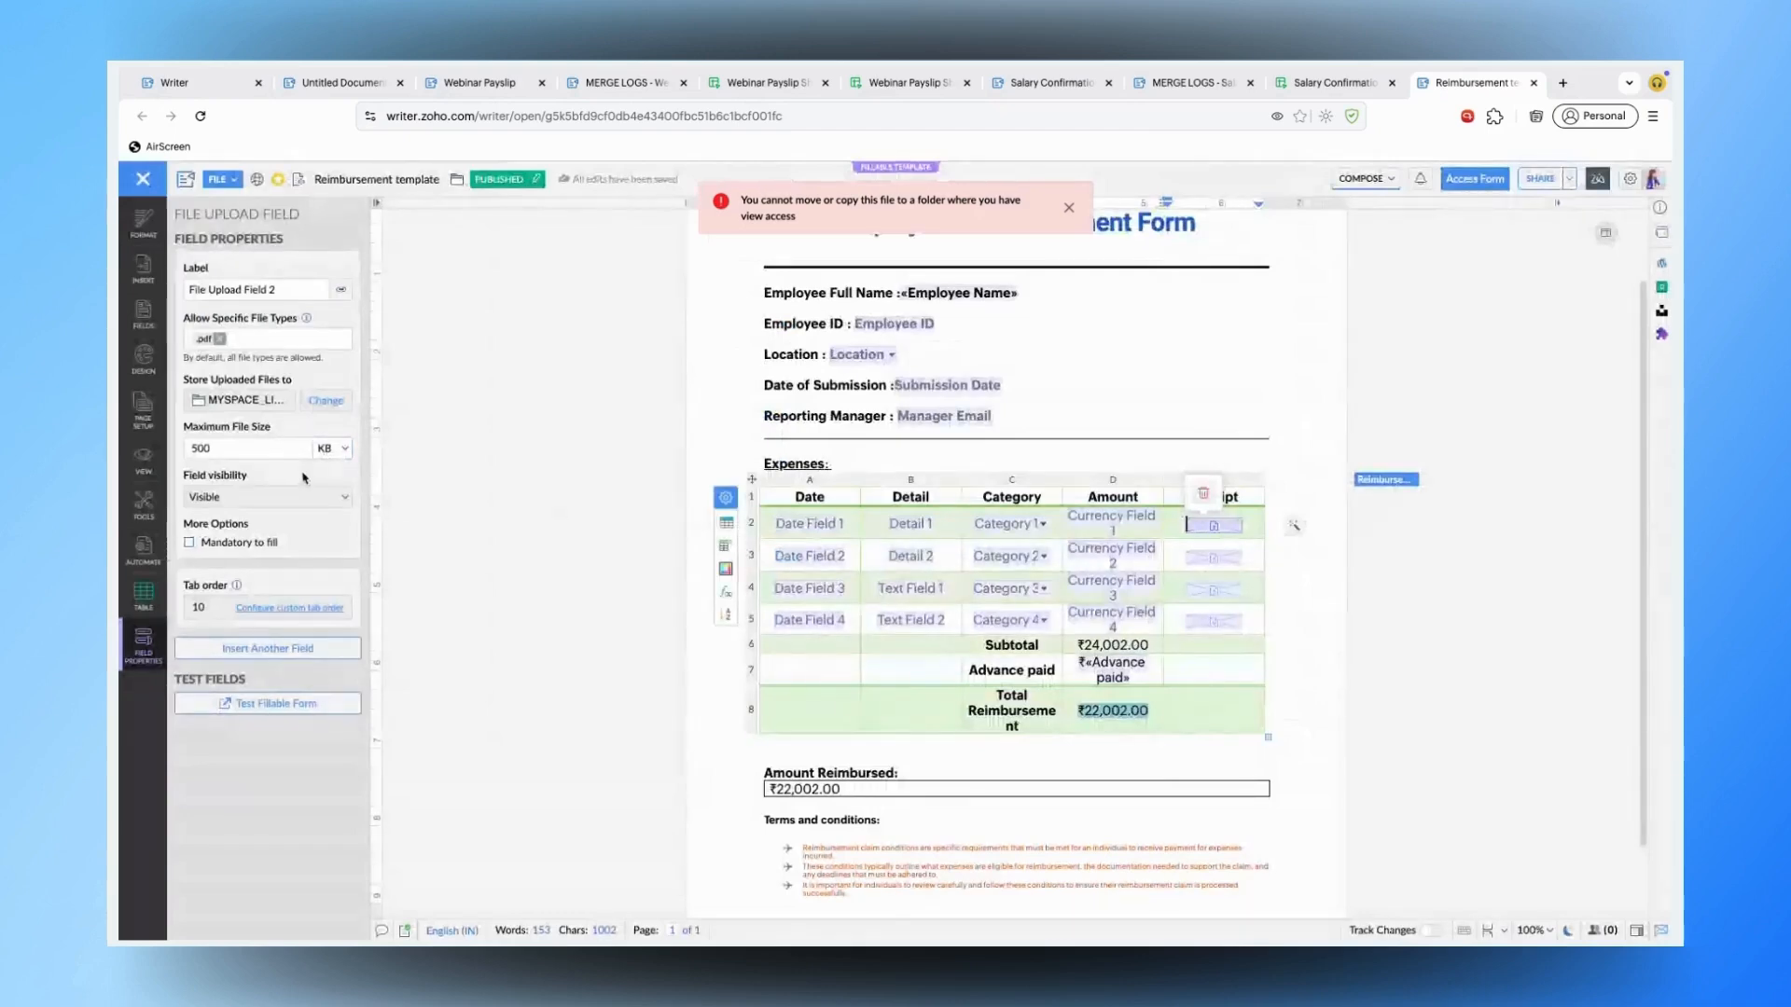
- Switch the receipt upload size limit to megabytes (10 MB) and return to template settings
left_click(333, 448)
left_click(334, 495)
left_click(1127, 401)
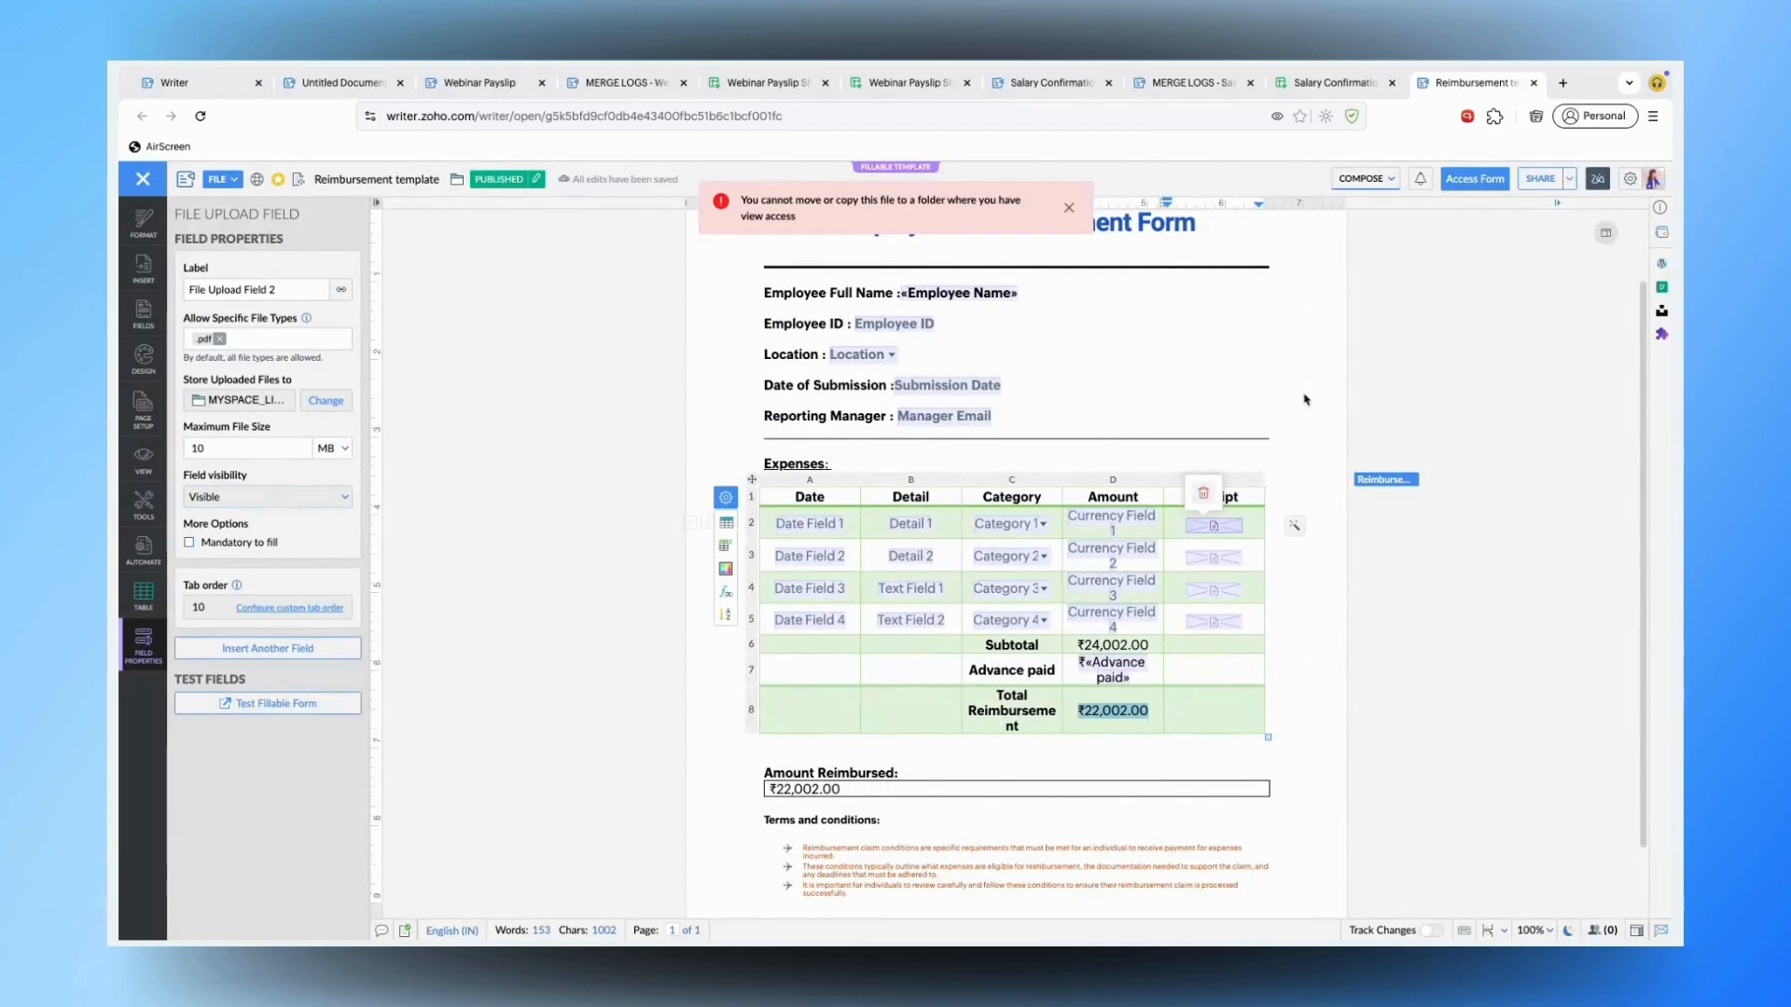
left_click(1069, 206)
scroll(1005, 744, "down", 1)
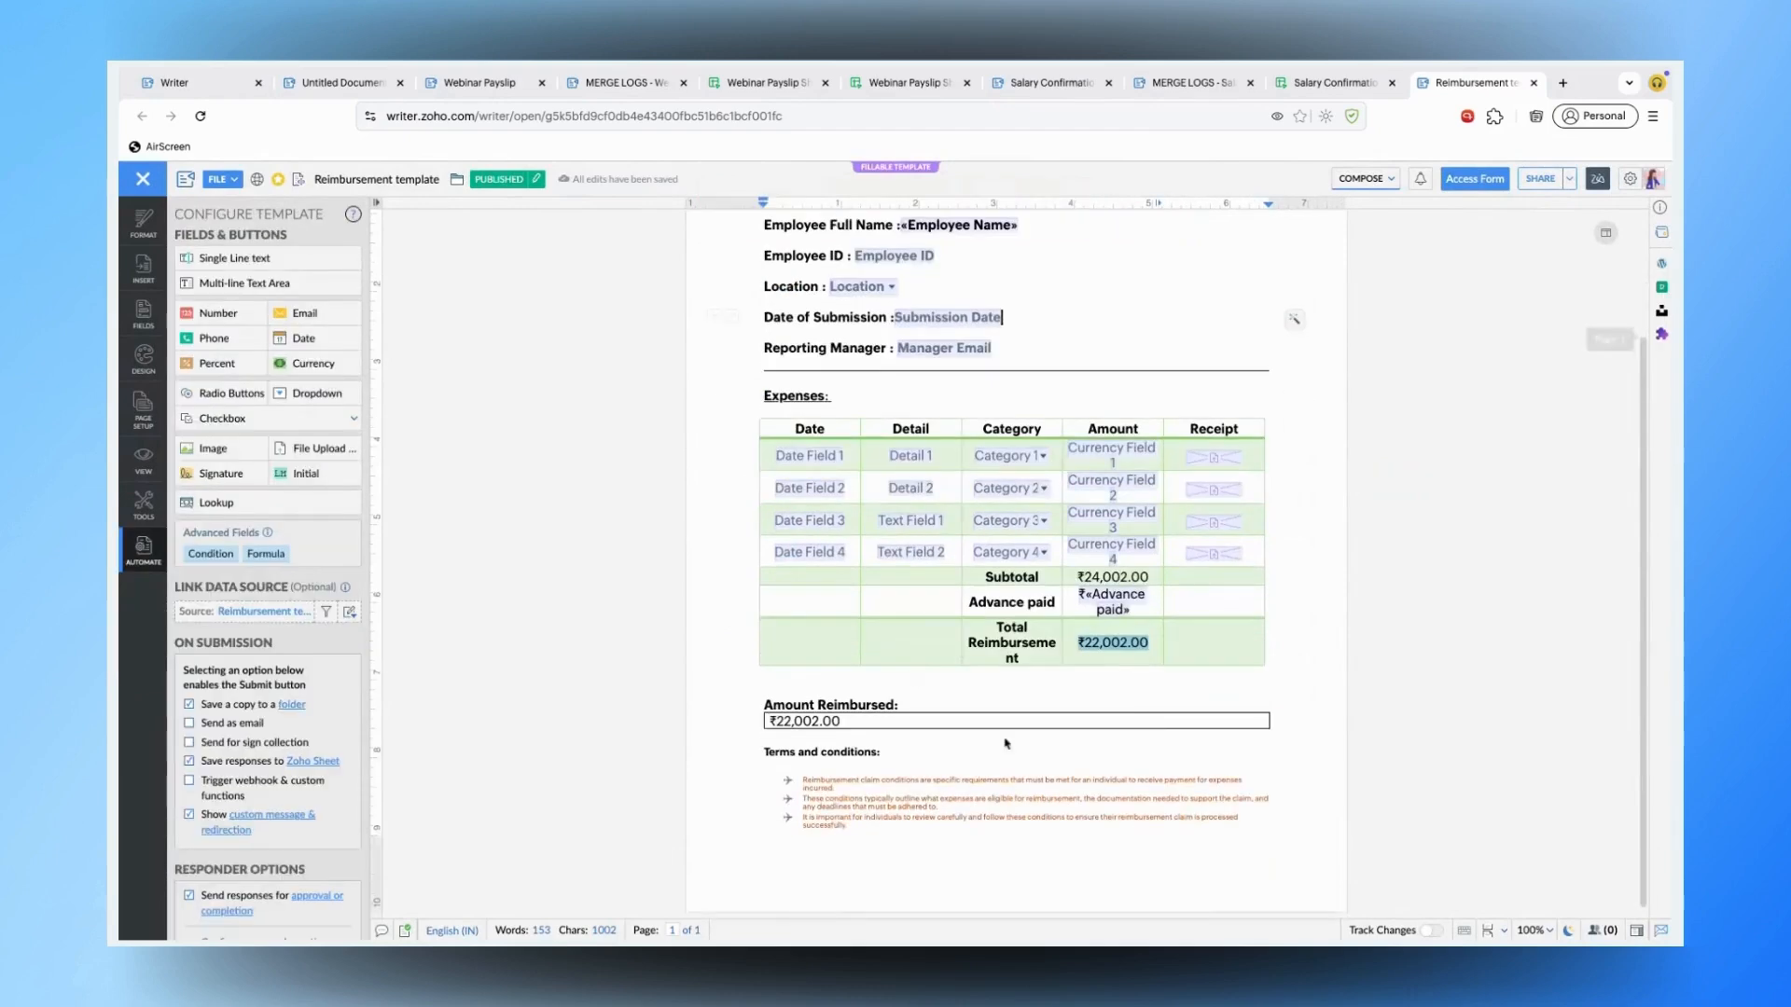
left_click(1107, 577)
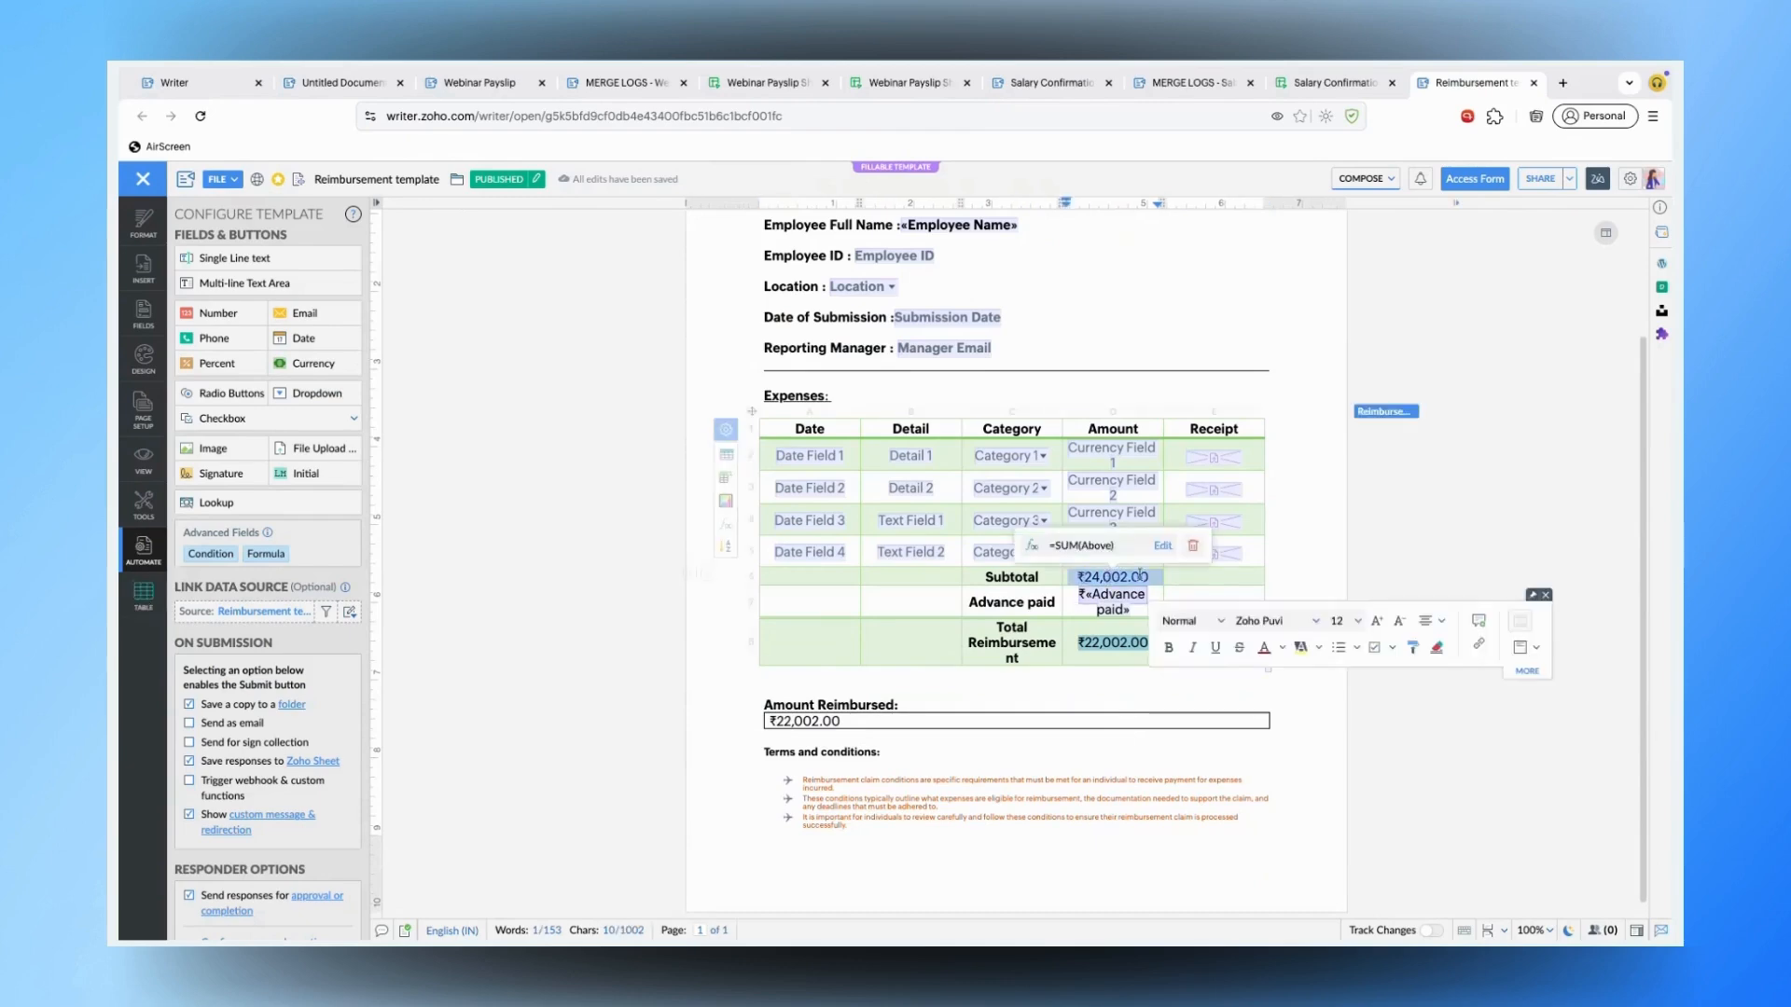
left_click(1114, 455)
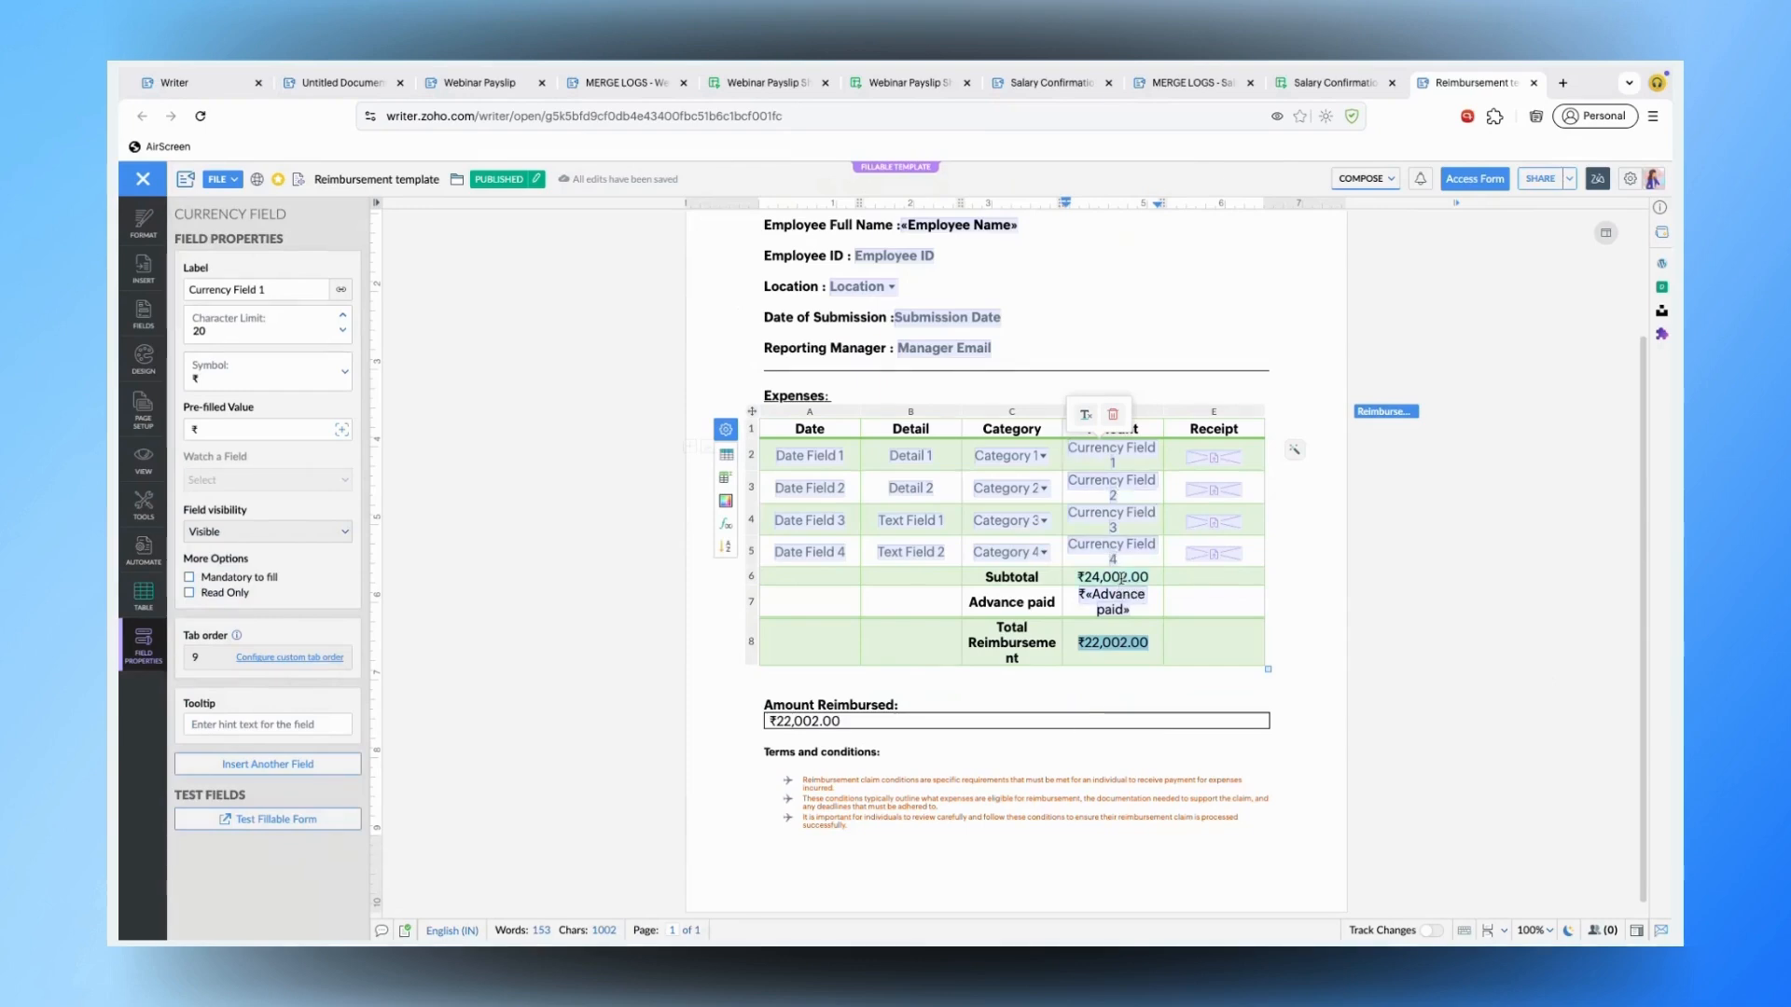
left_click(1120, 578)
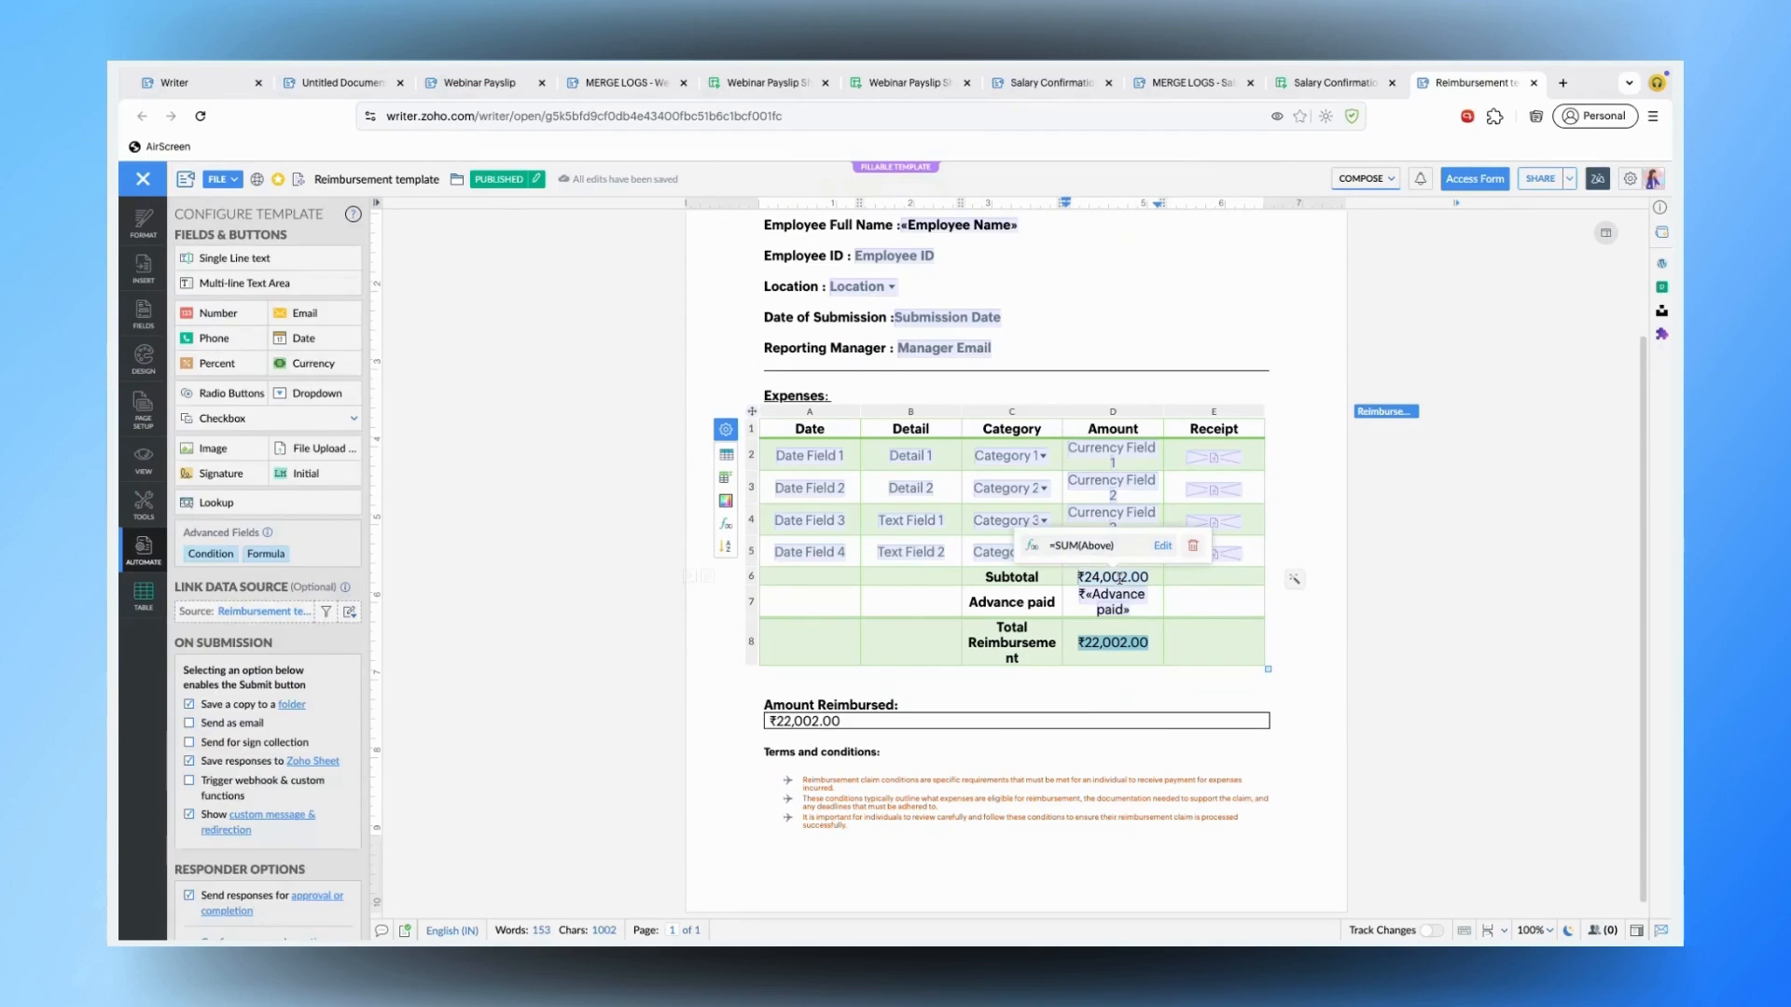
left_click(1114, 602)
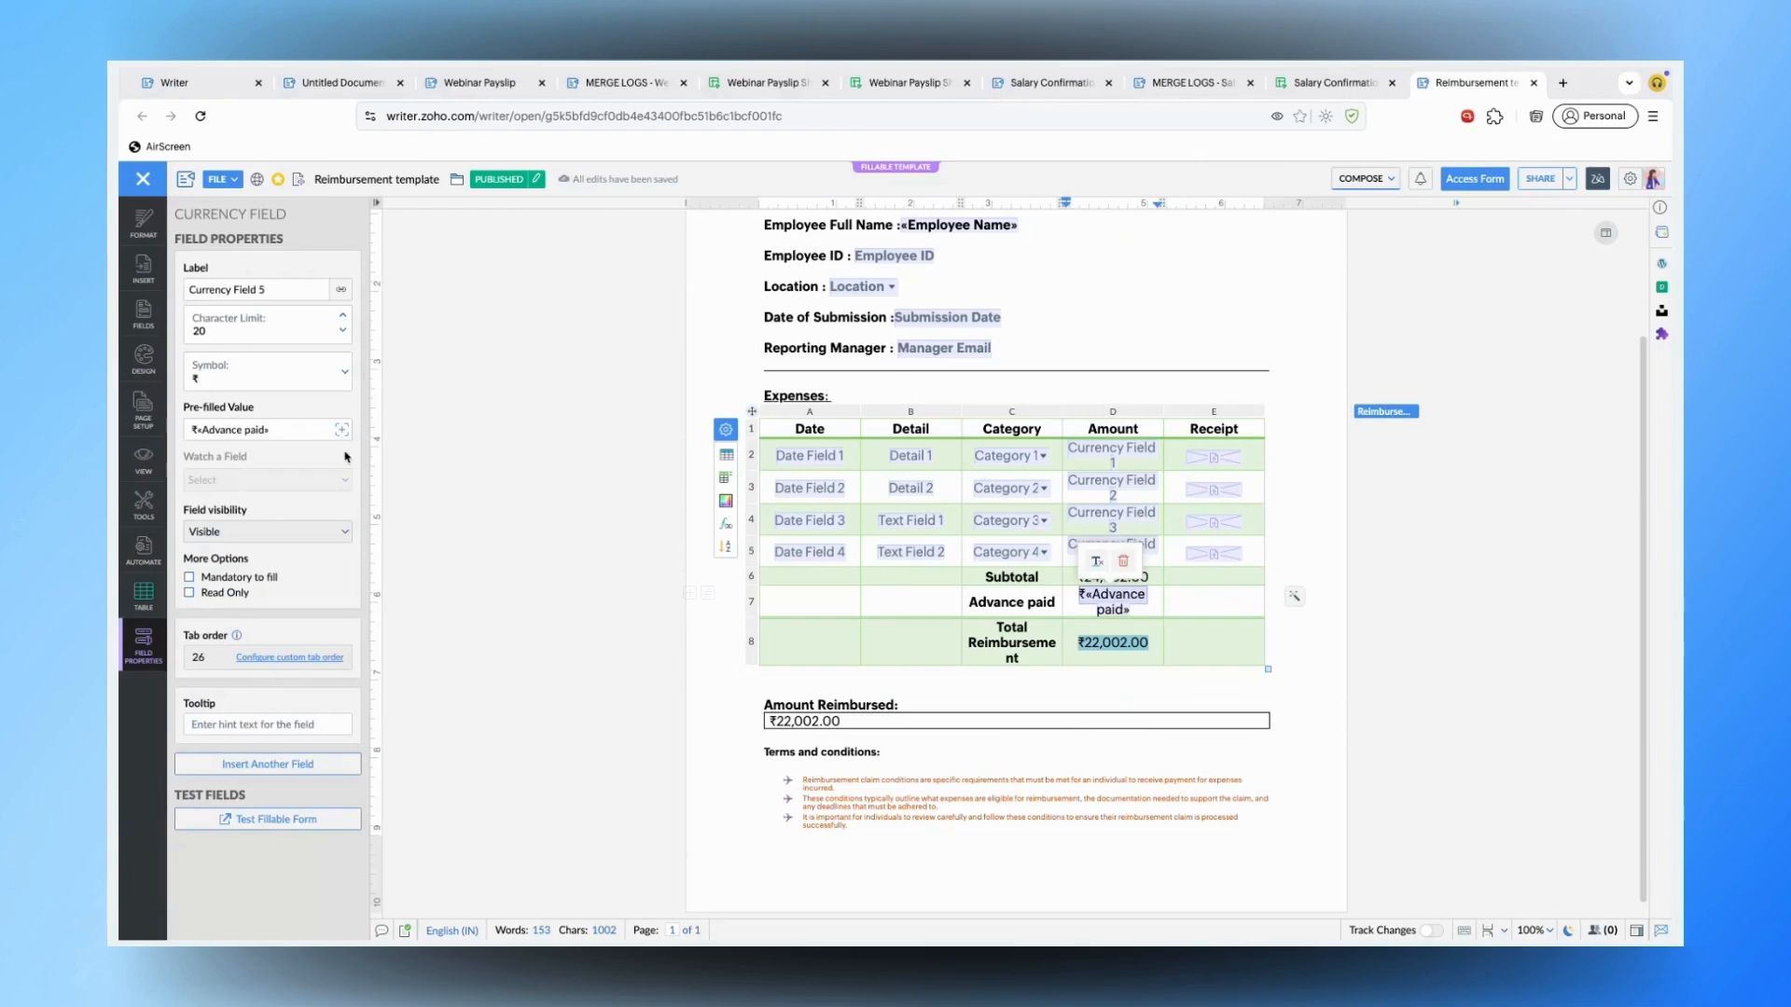
left_click(280, 428)
left_click_drag(280, 428, 180, 431)
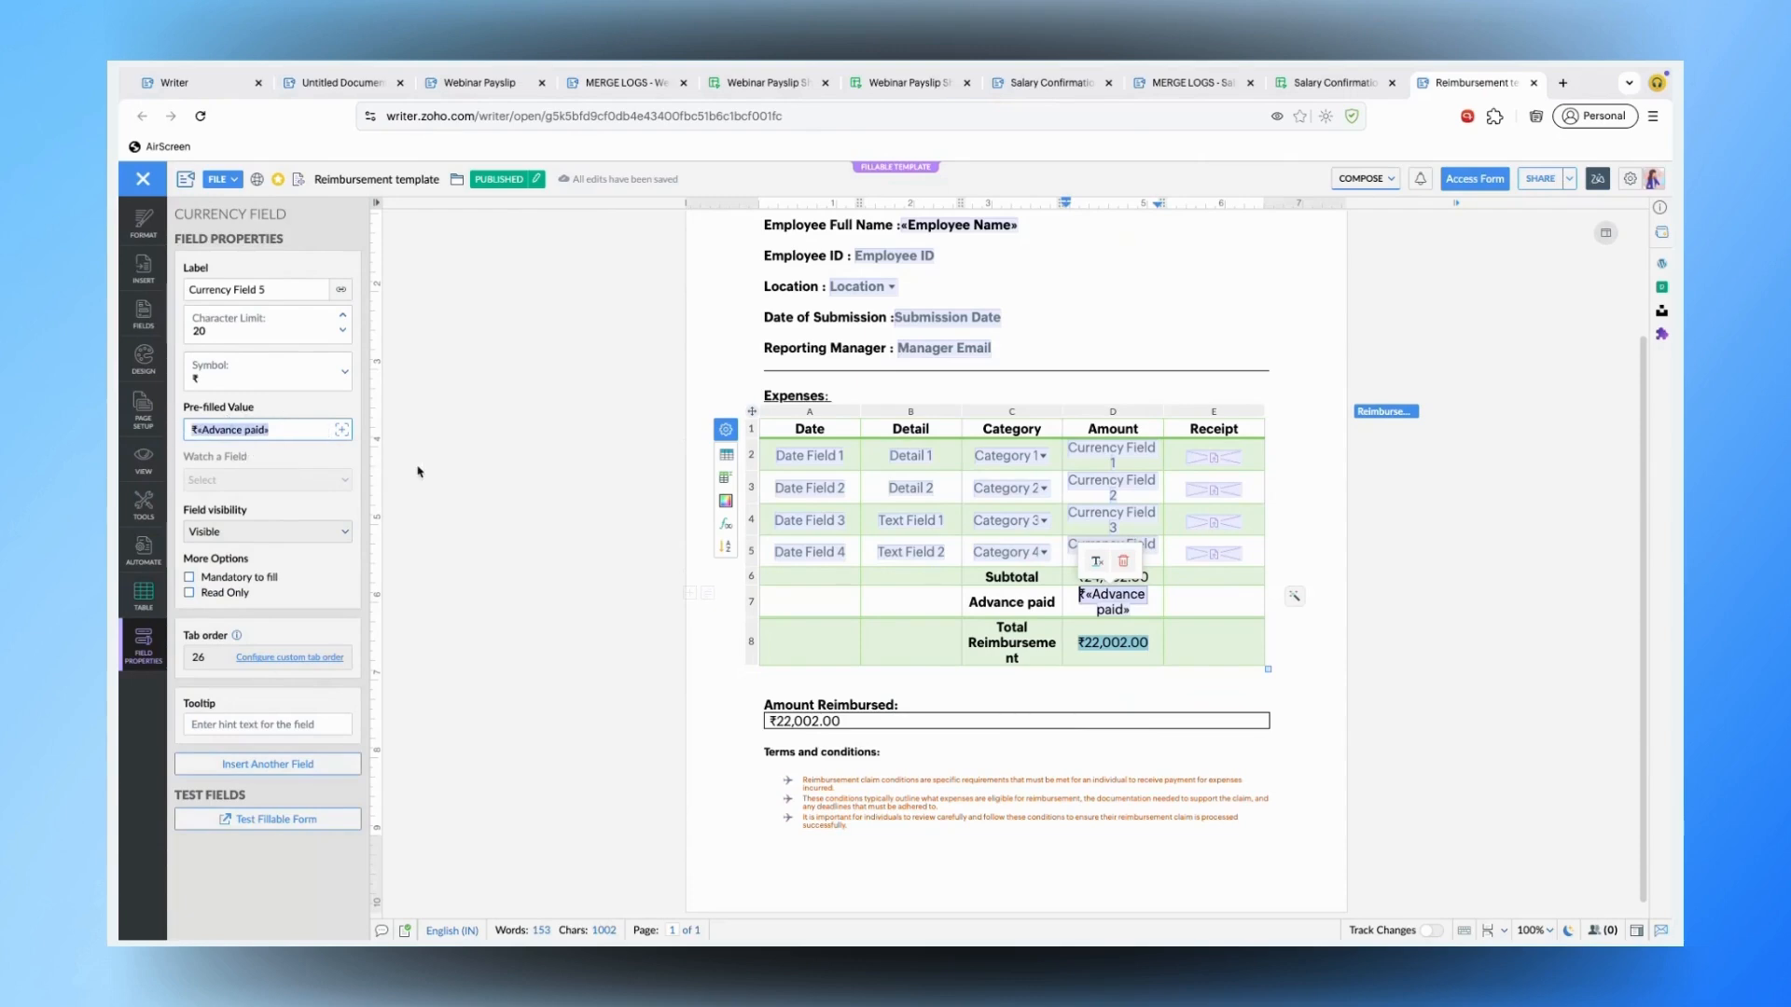
left_click(1099, 677)
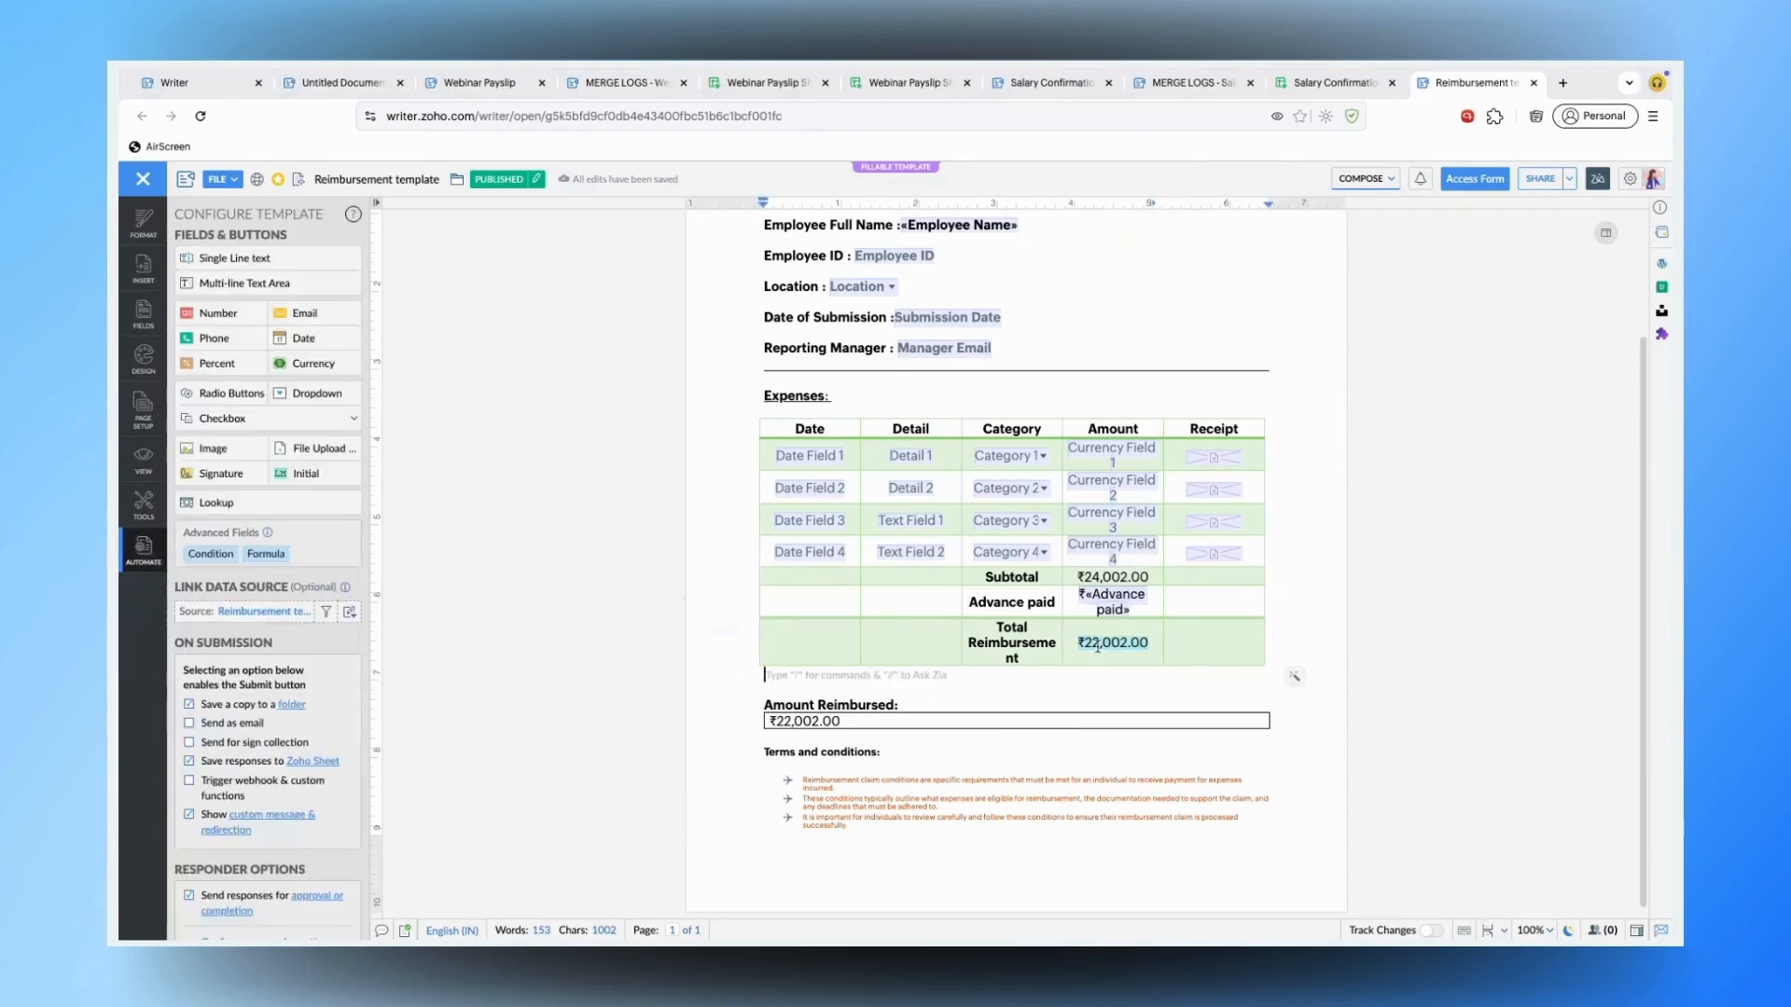
left_click(1098, 645)
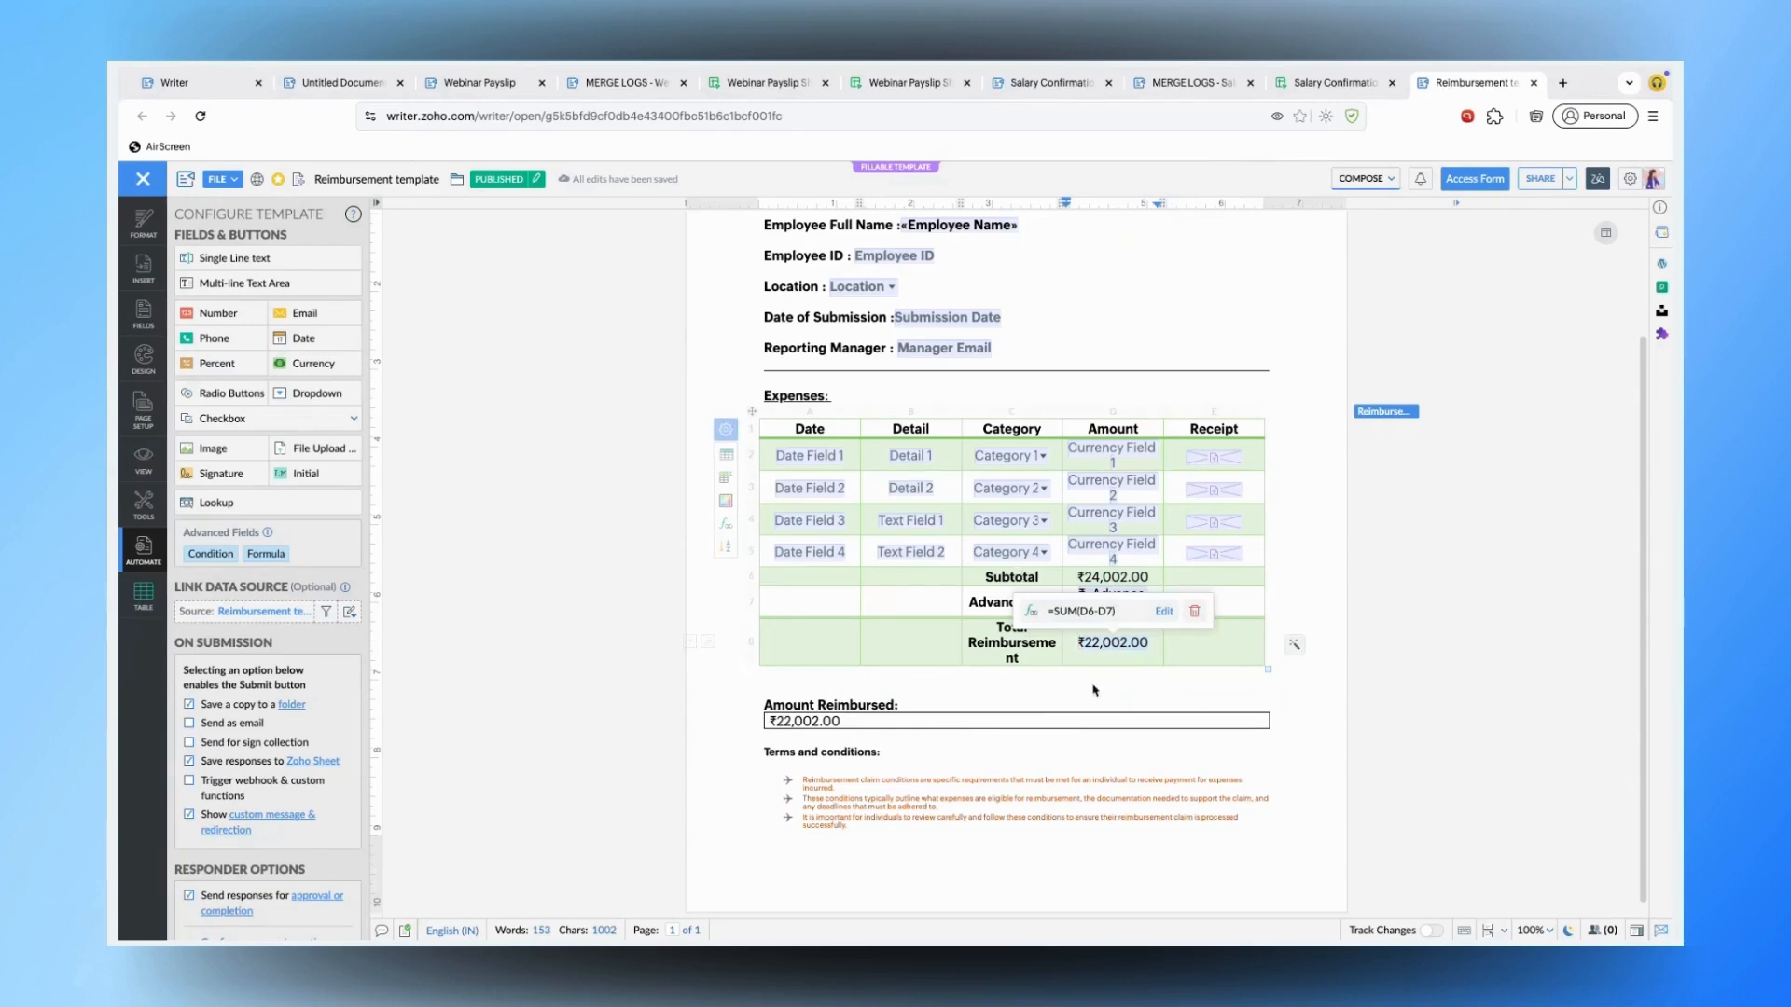
left_click(1108, 643)
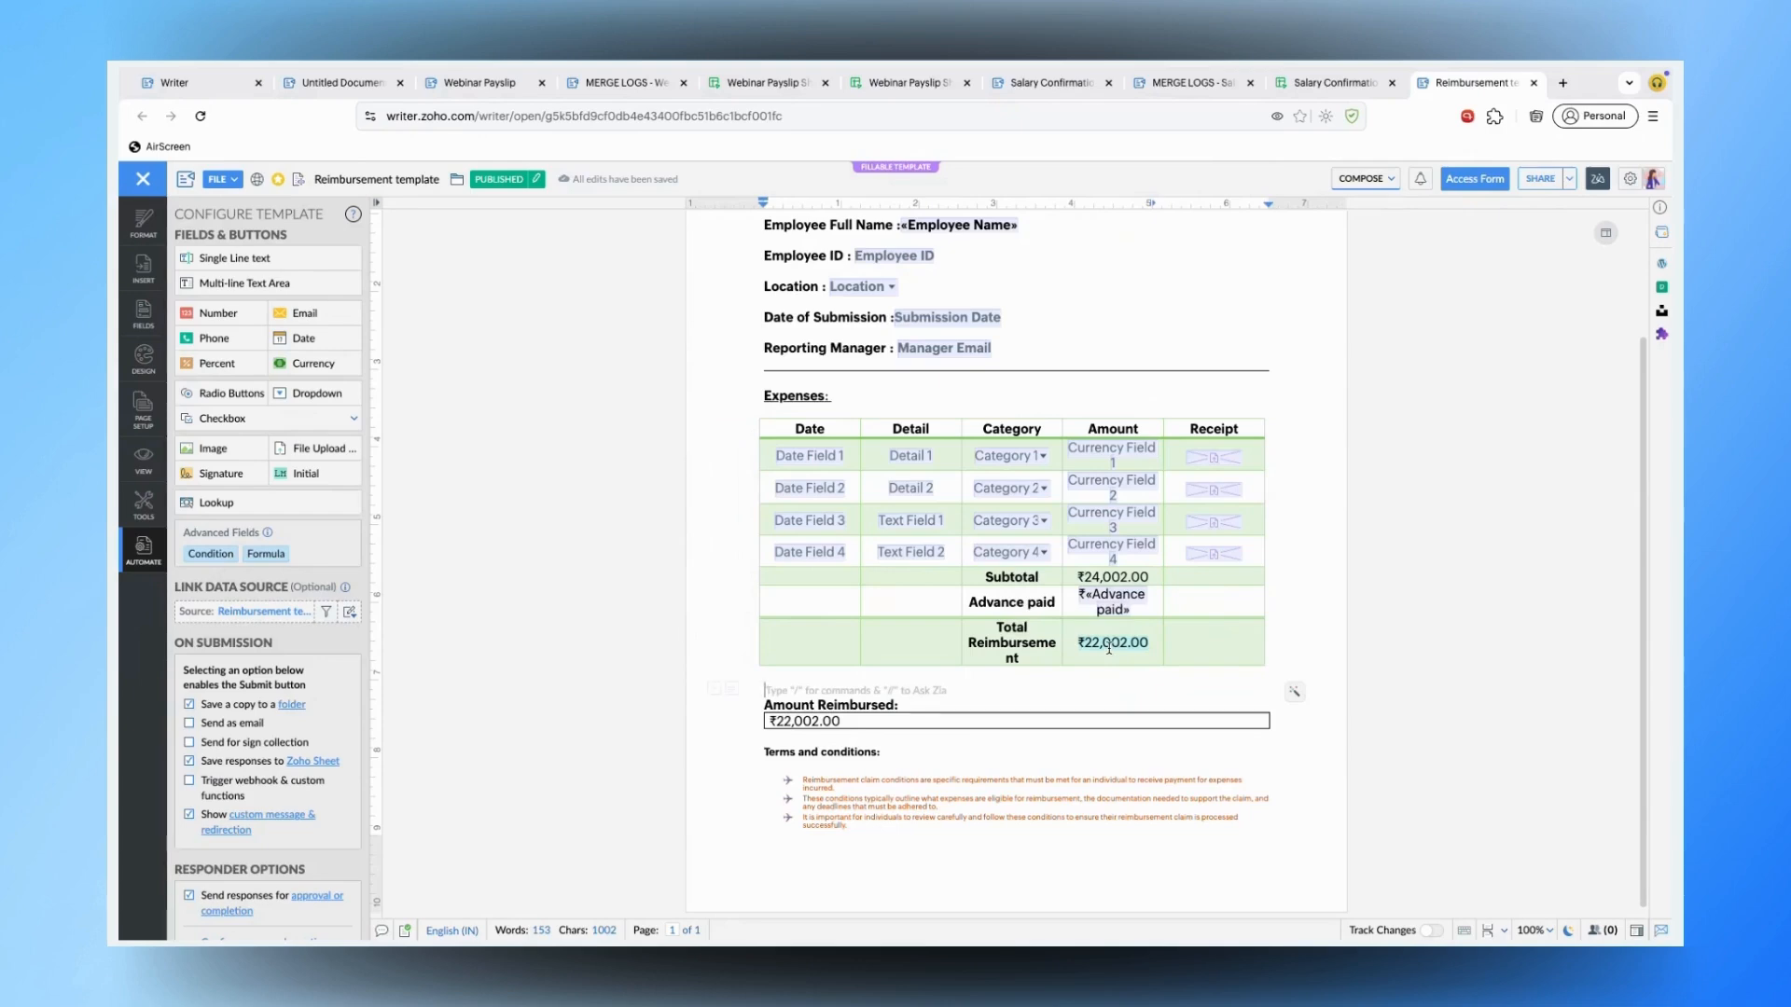
left_click(798, 719)
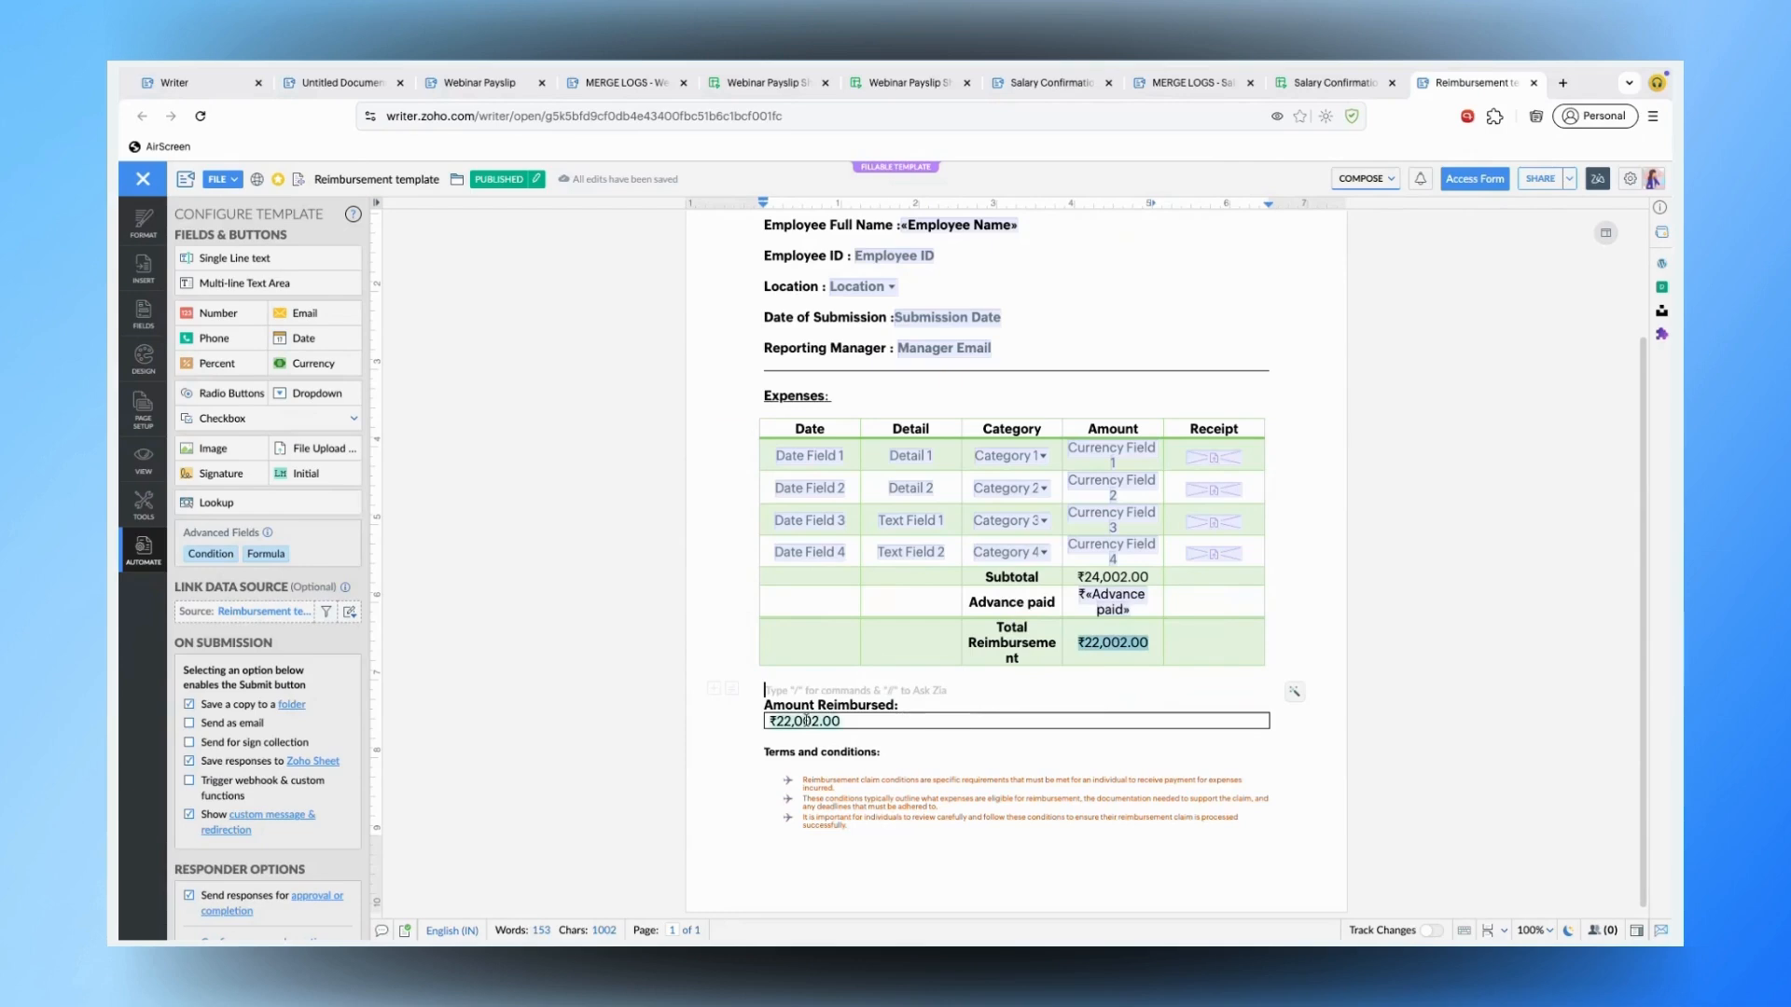
left_click(1090, 636)
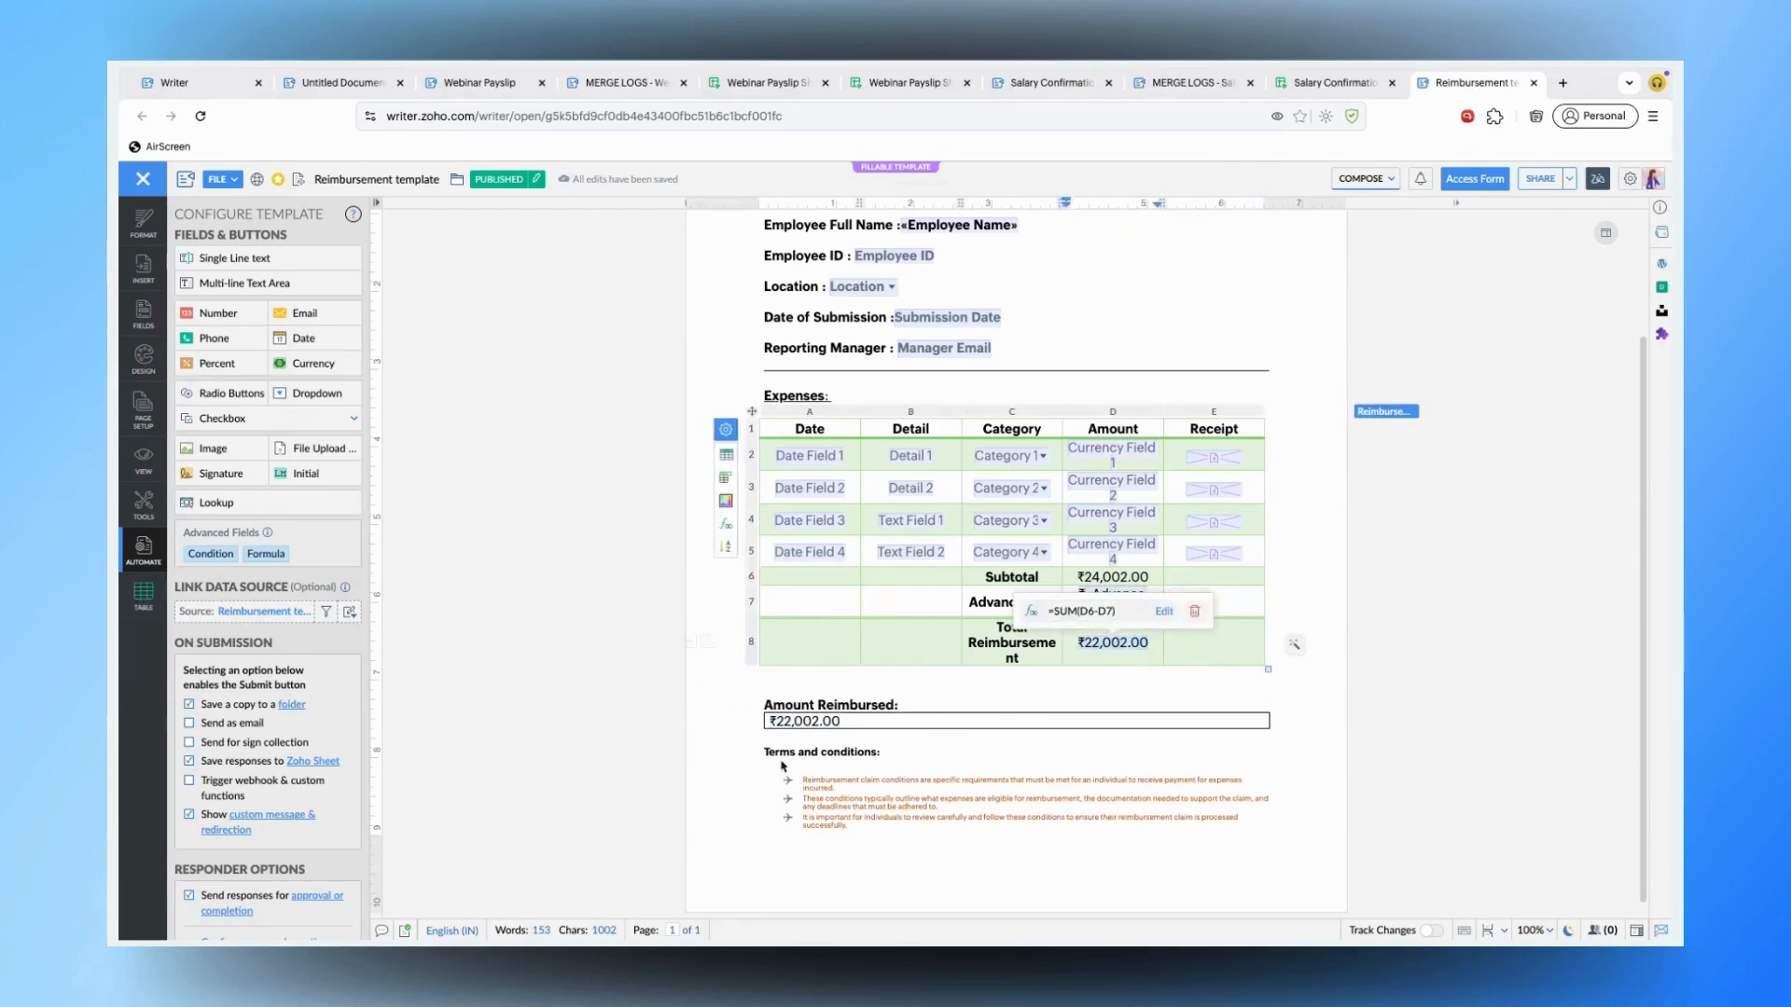
left_click(802, 722)
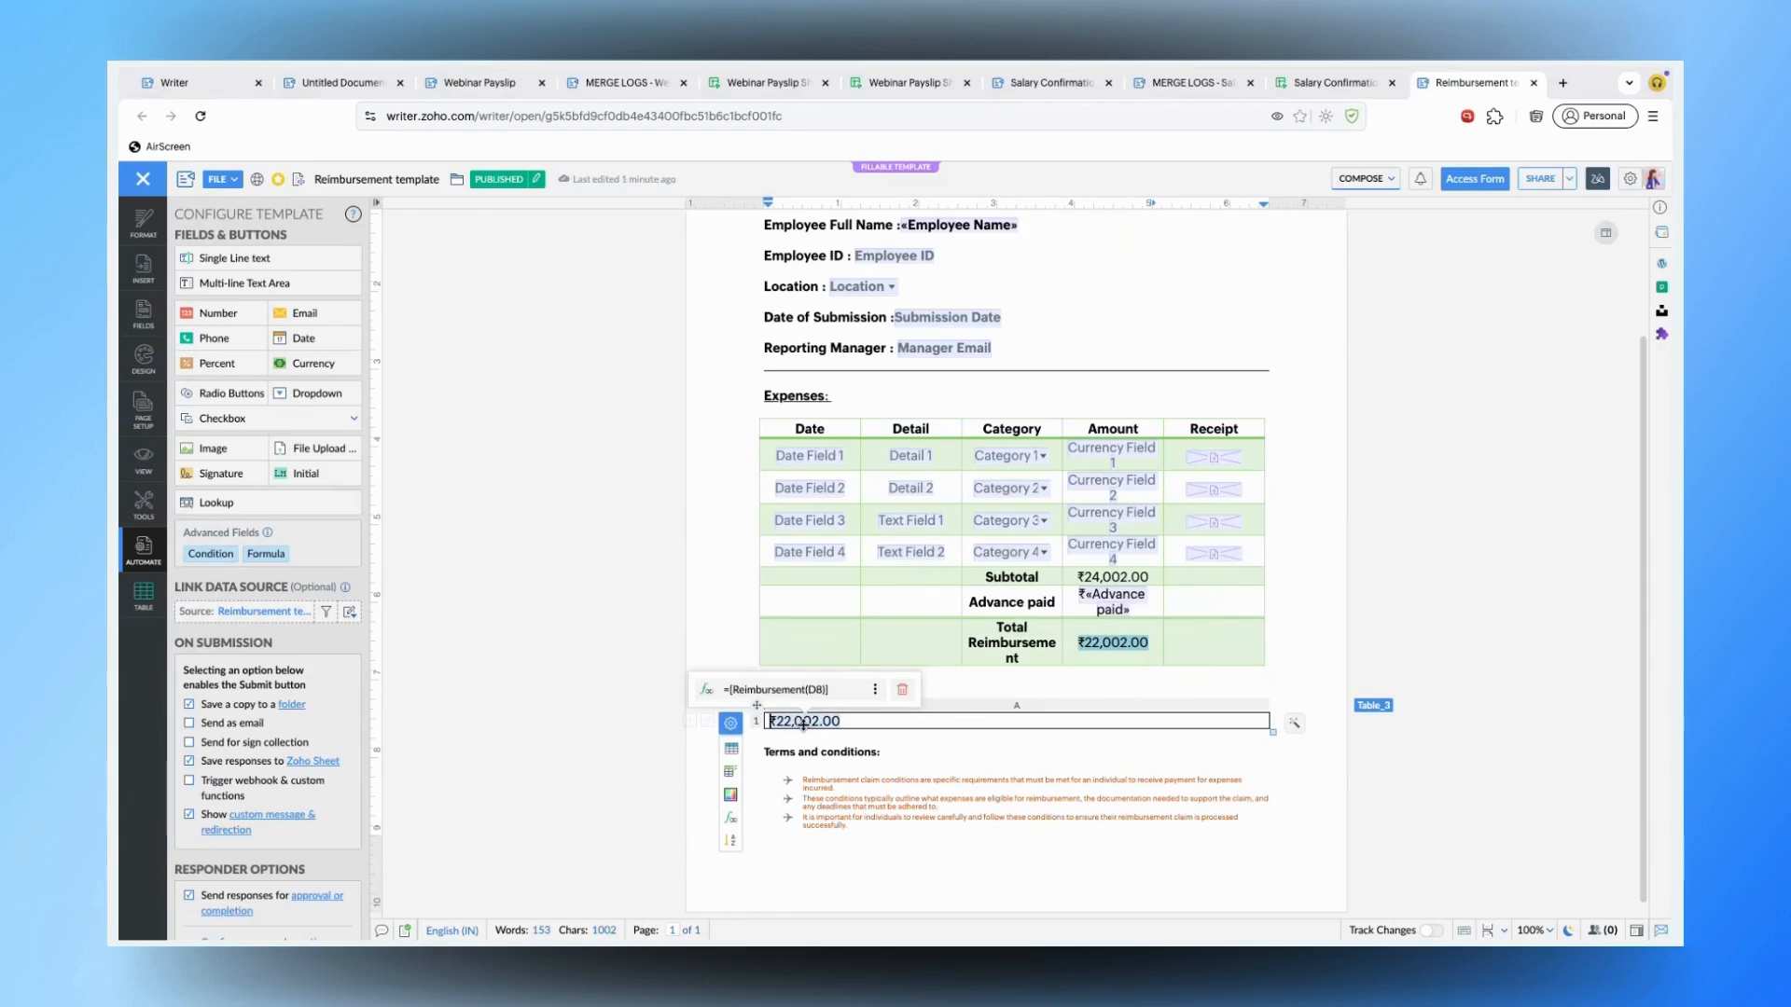
scroll(802, 723, "up", 2)
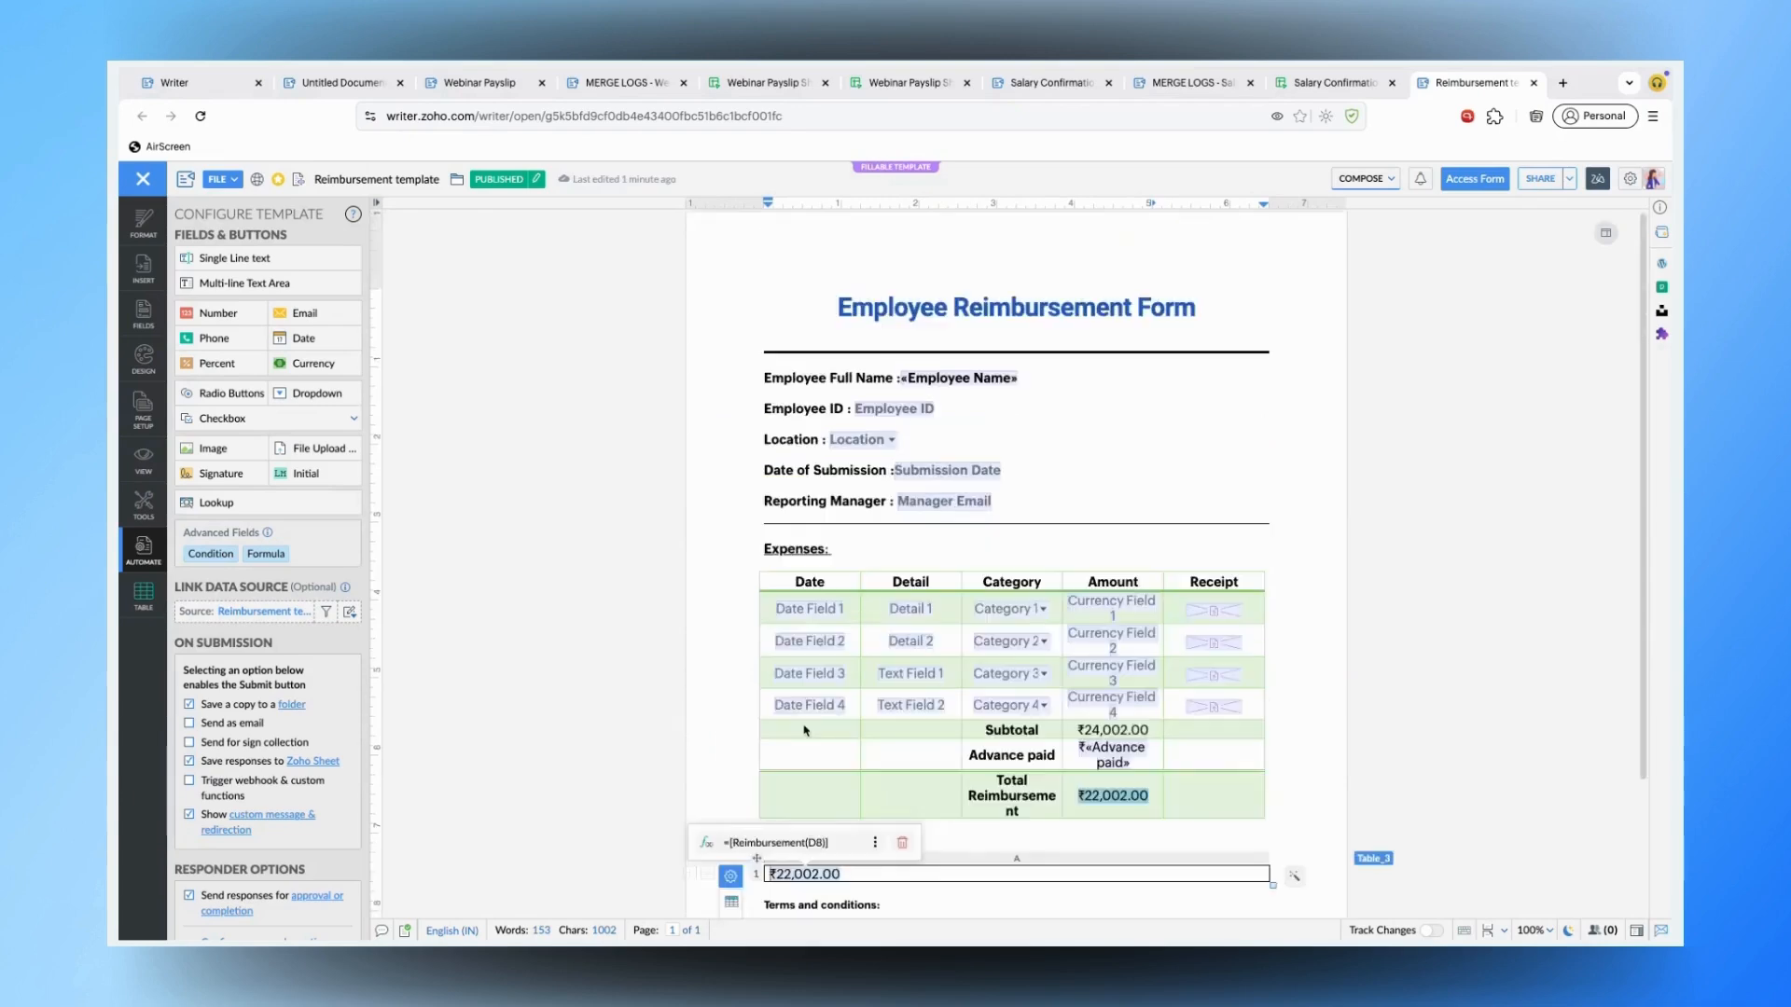
- Save a copy of each submitted form to the Webinar 10 Files folder
left_click(1096, 444)
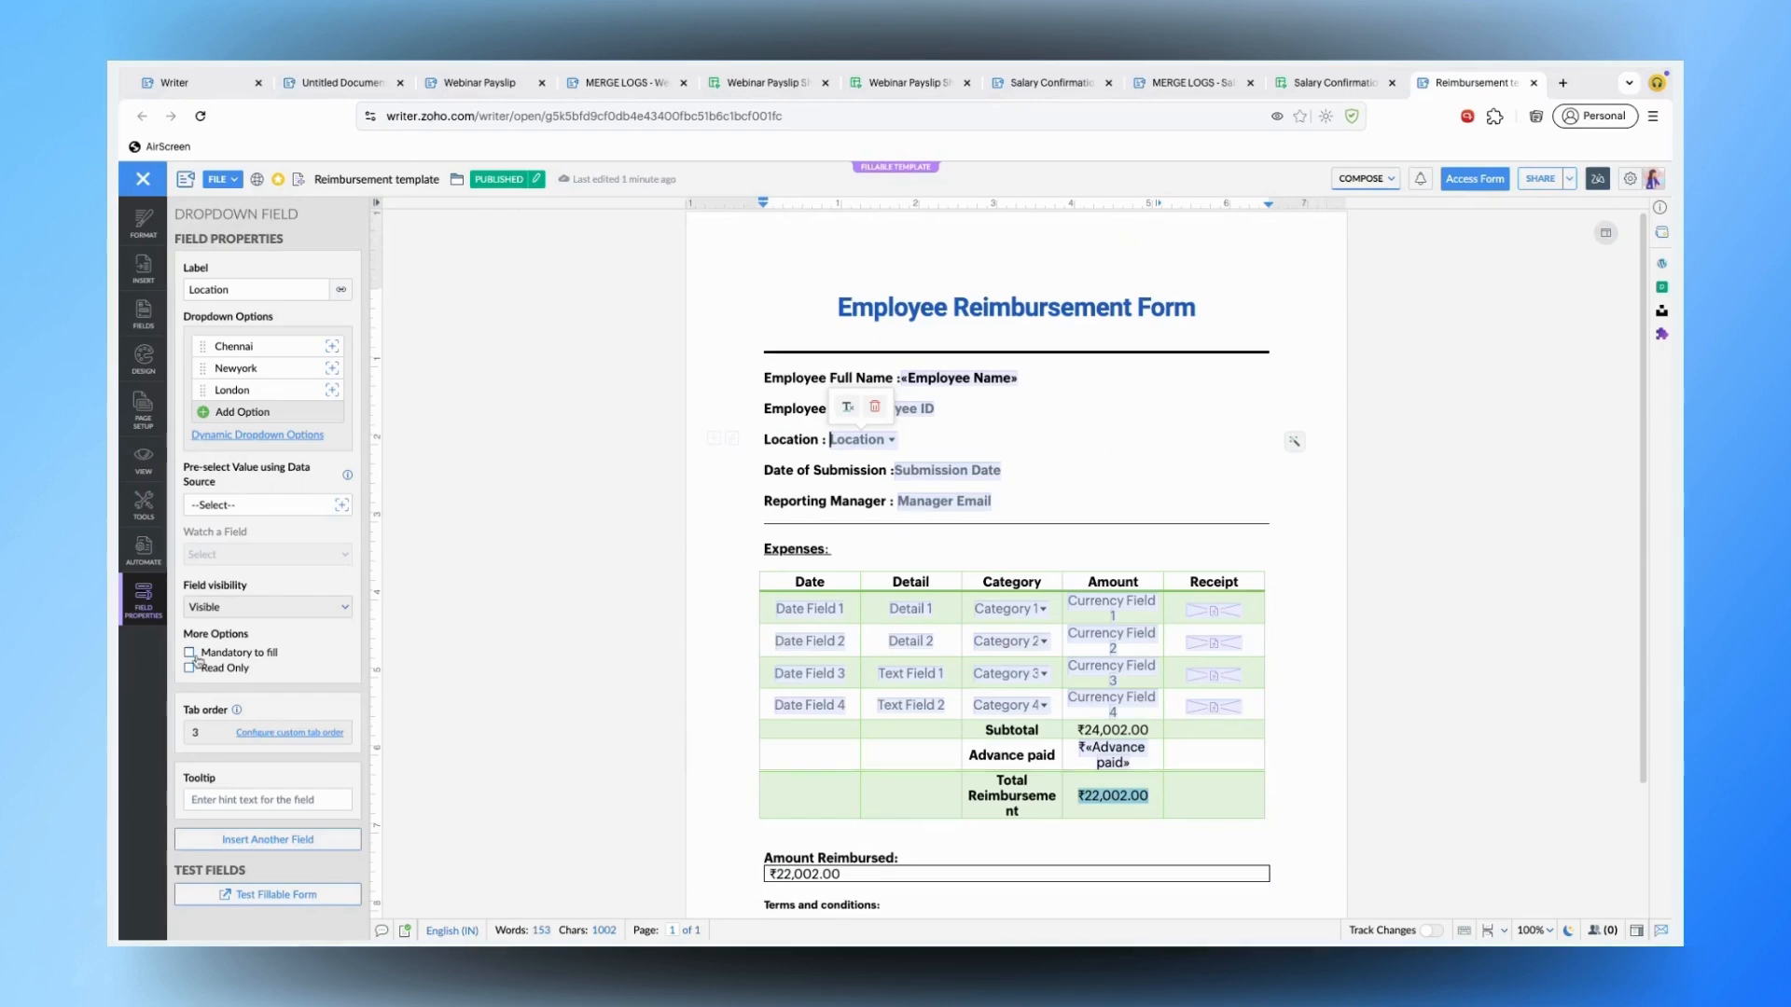
left_click(144, 550)
scroll(294, 851, "down", 3)
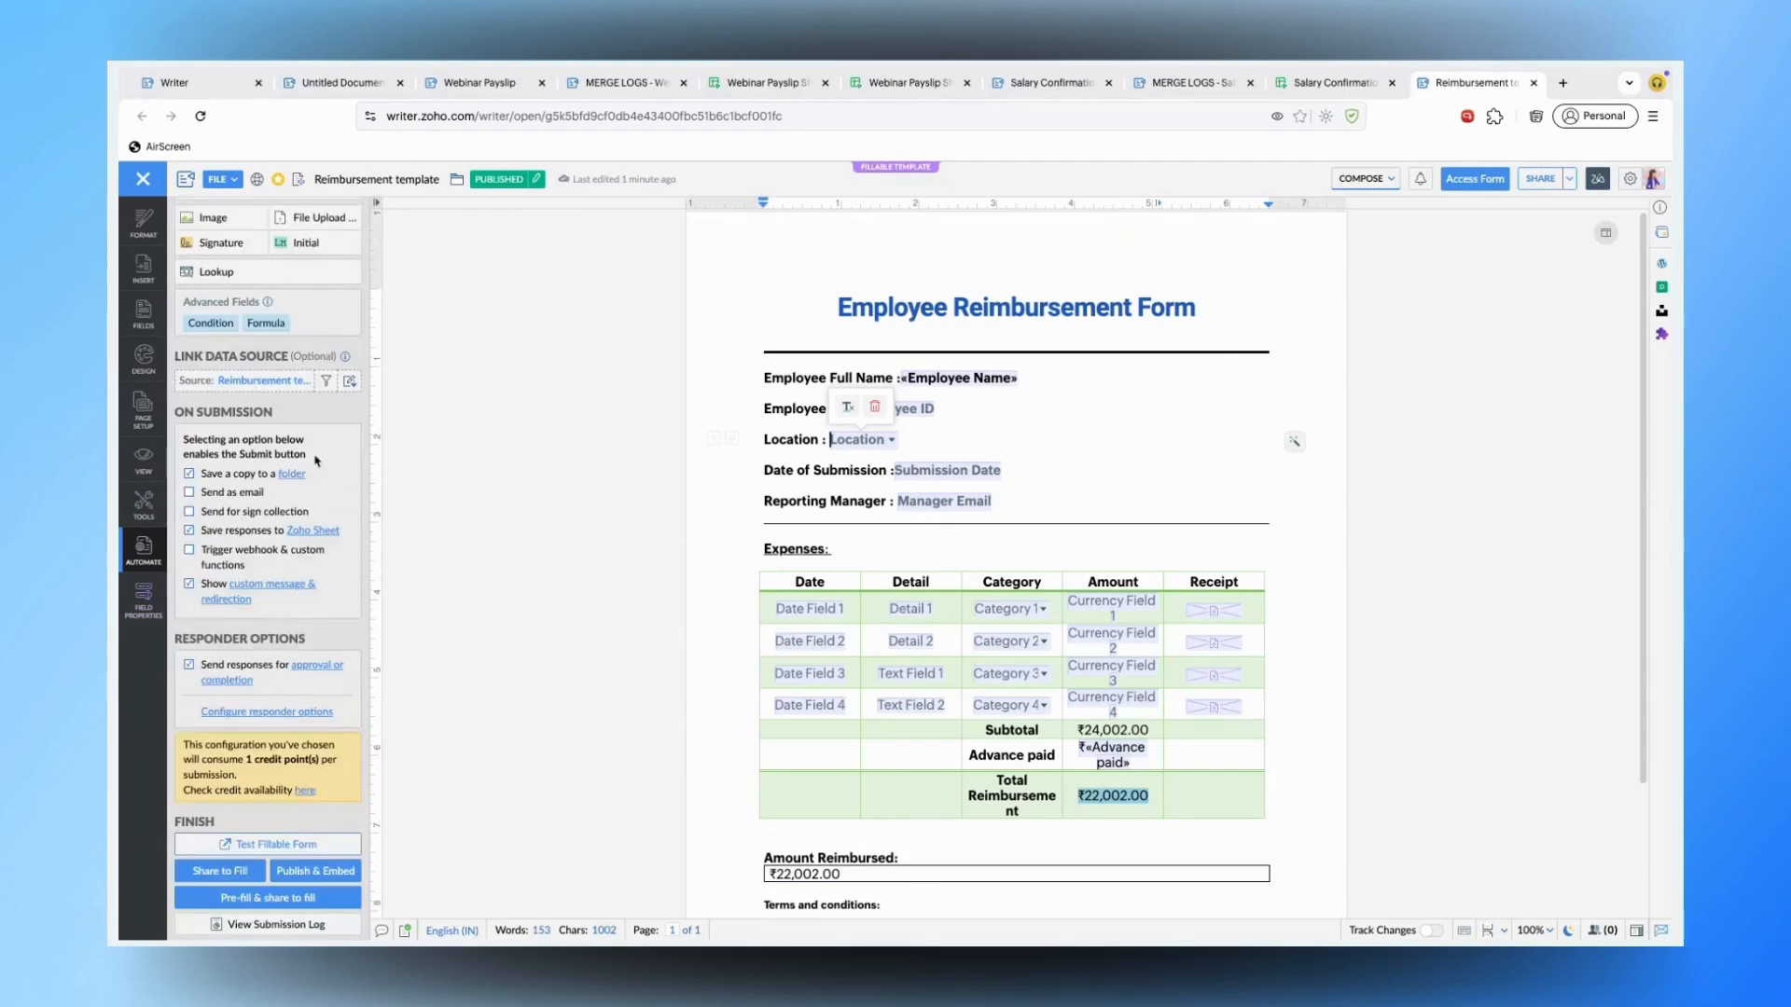
left_click(288, 476)
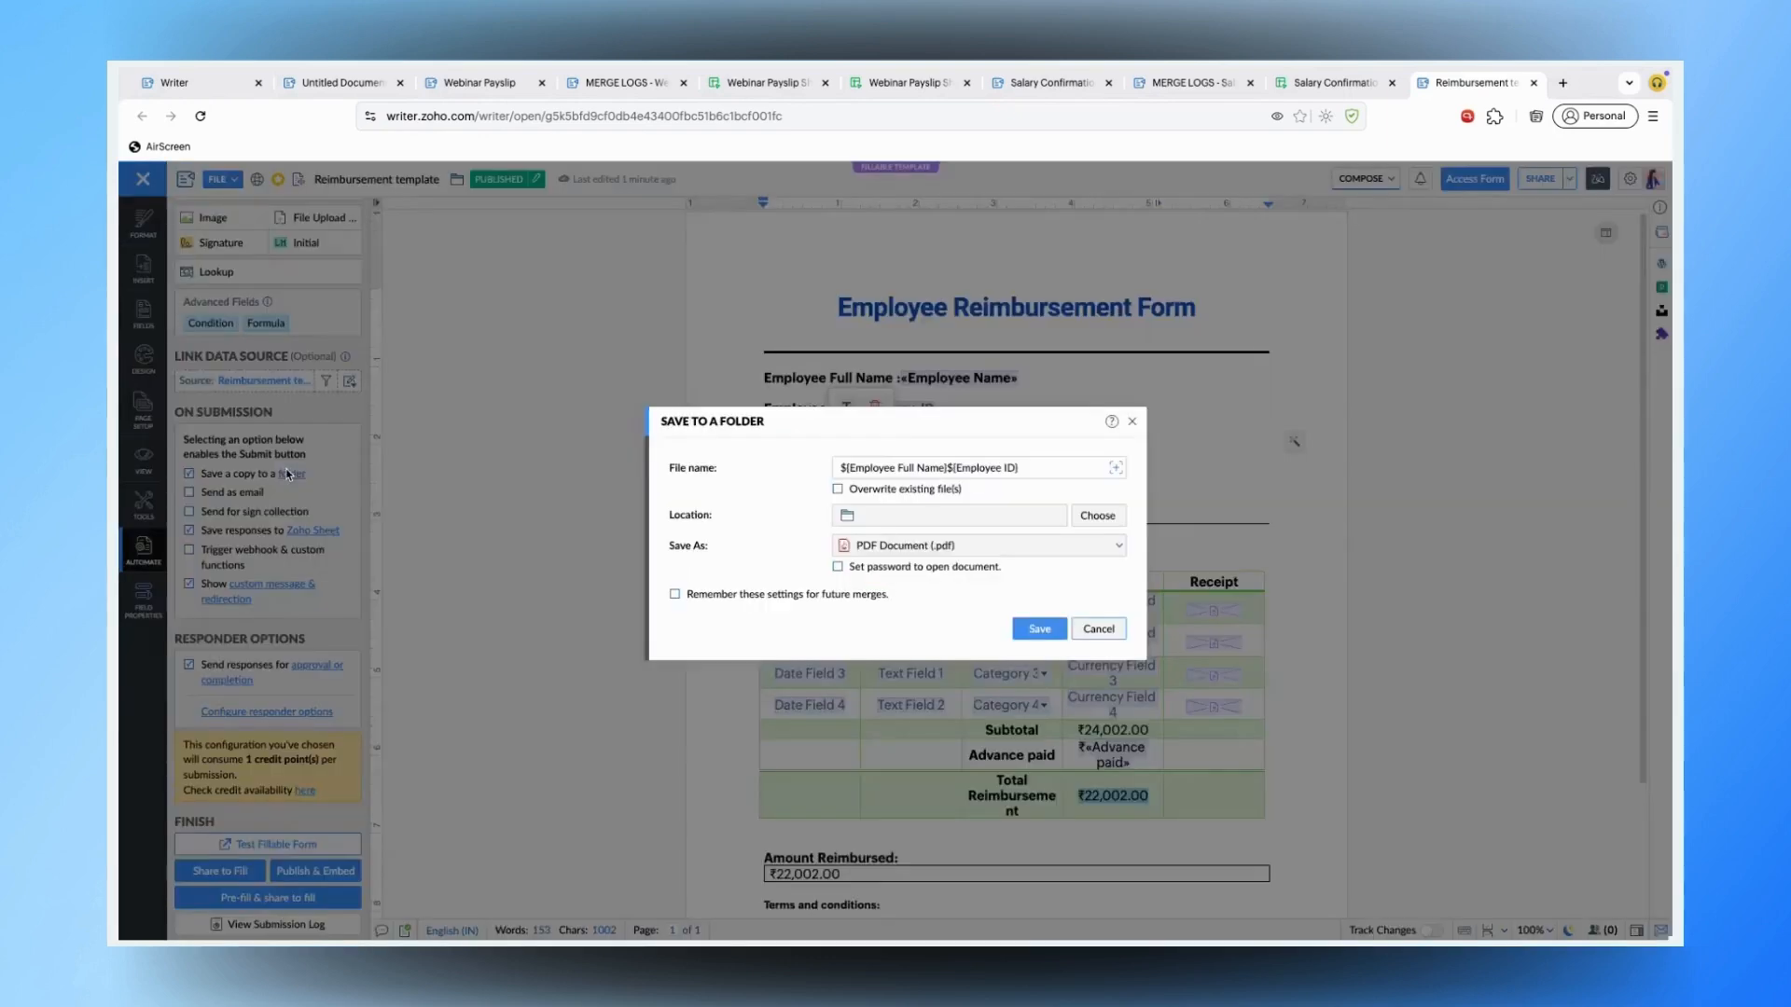
left_click(1087, 516)
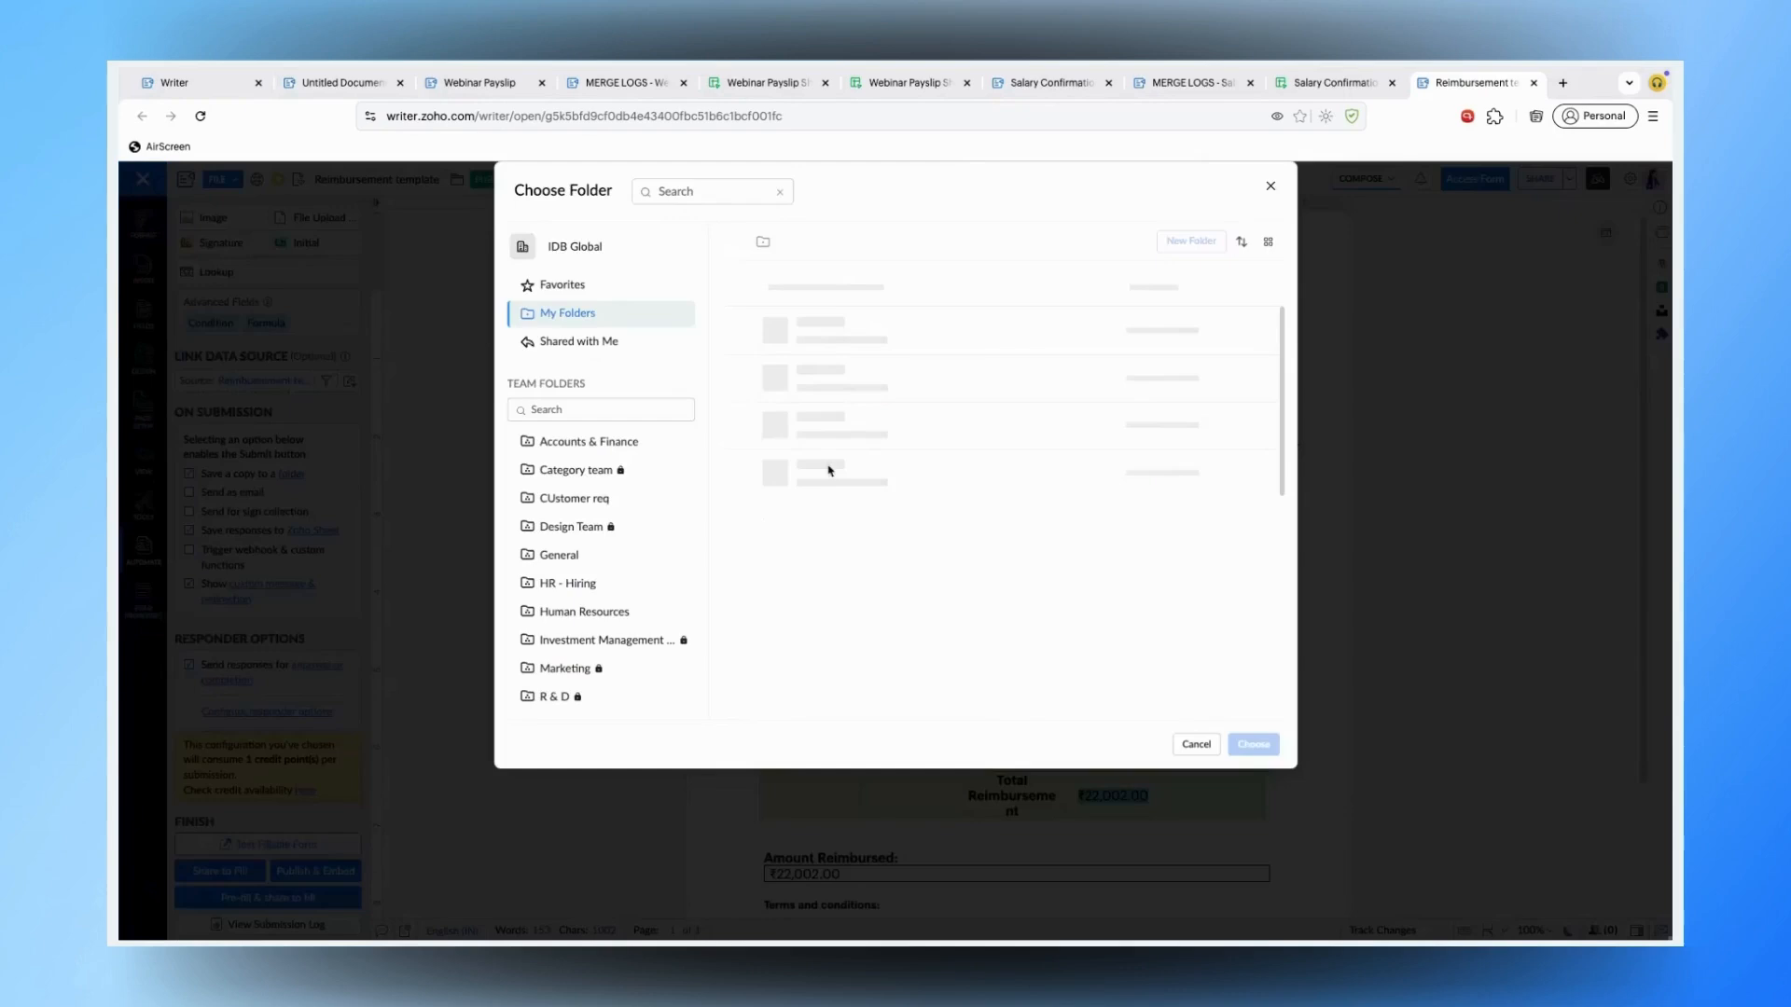
left_click(757, 556)
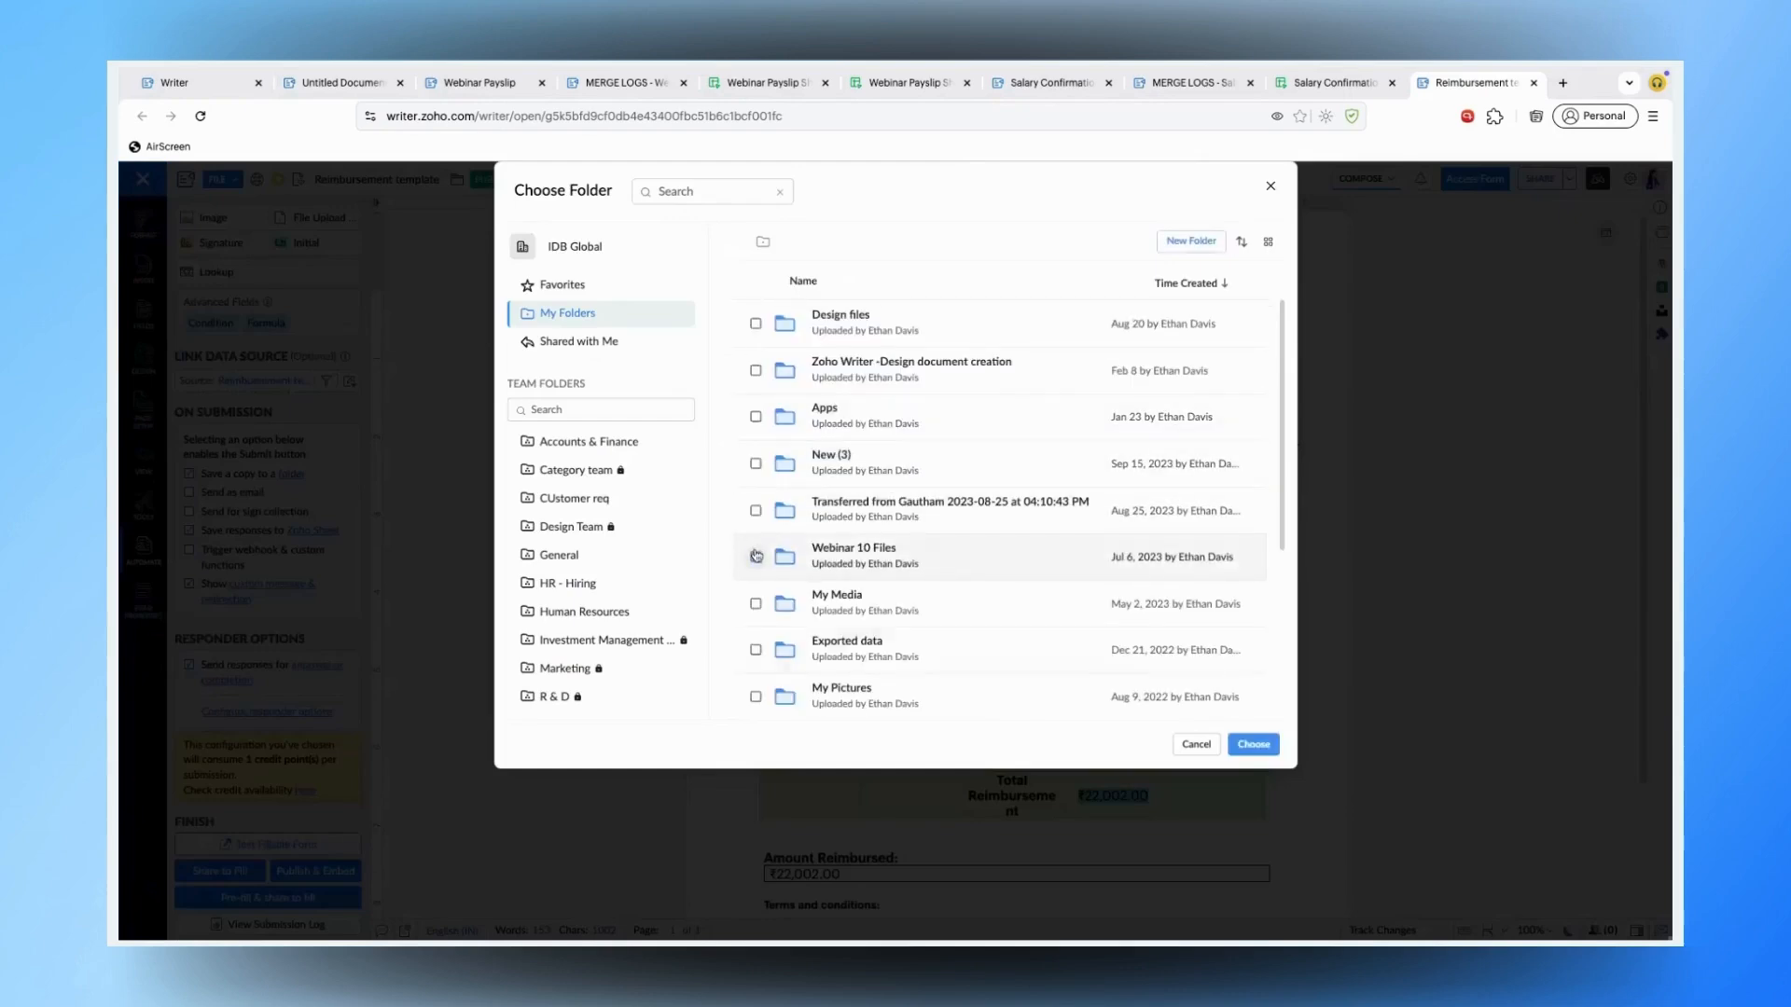
left_click(1254, 744)
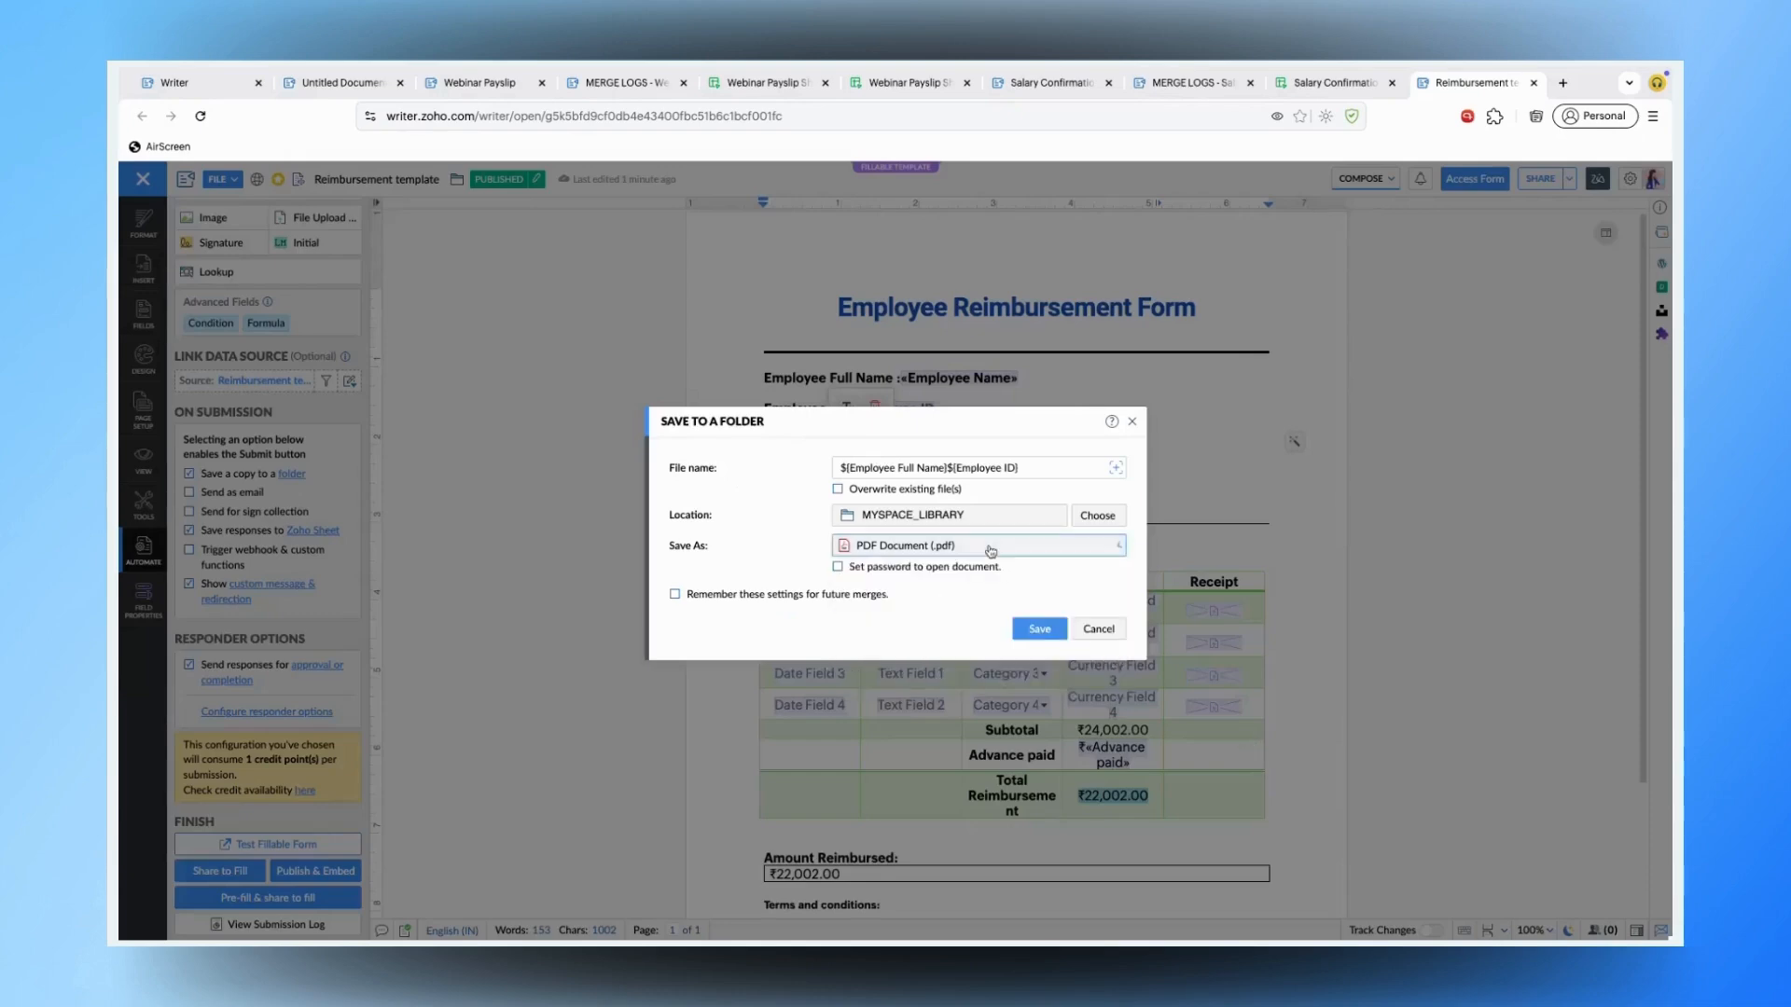
left_click(1045, 631)
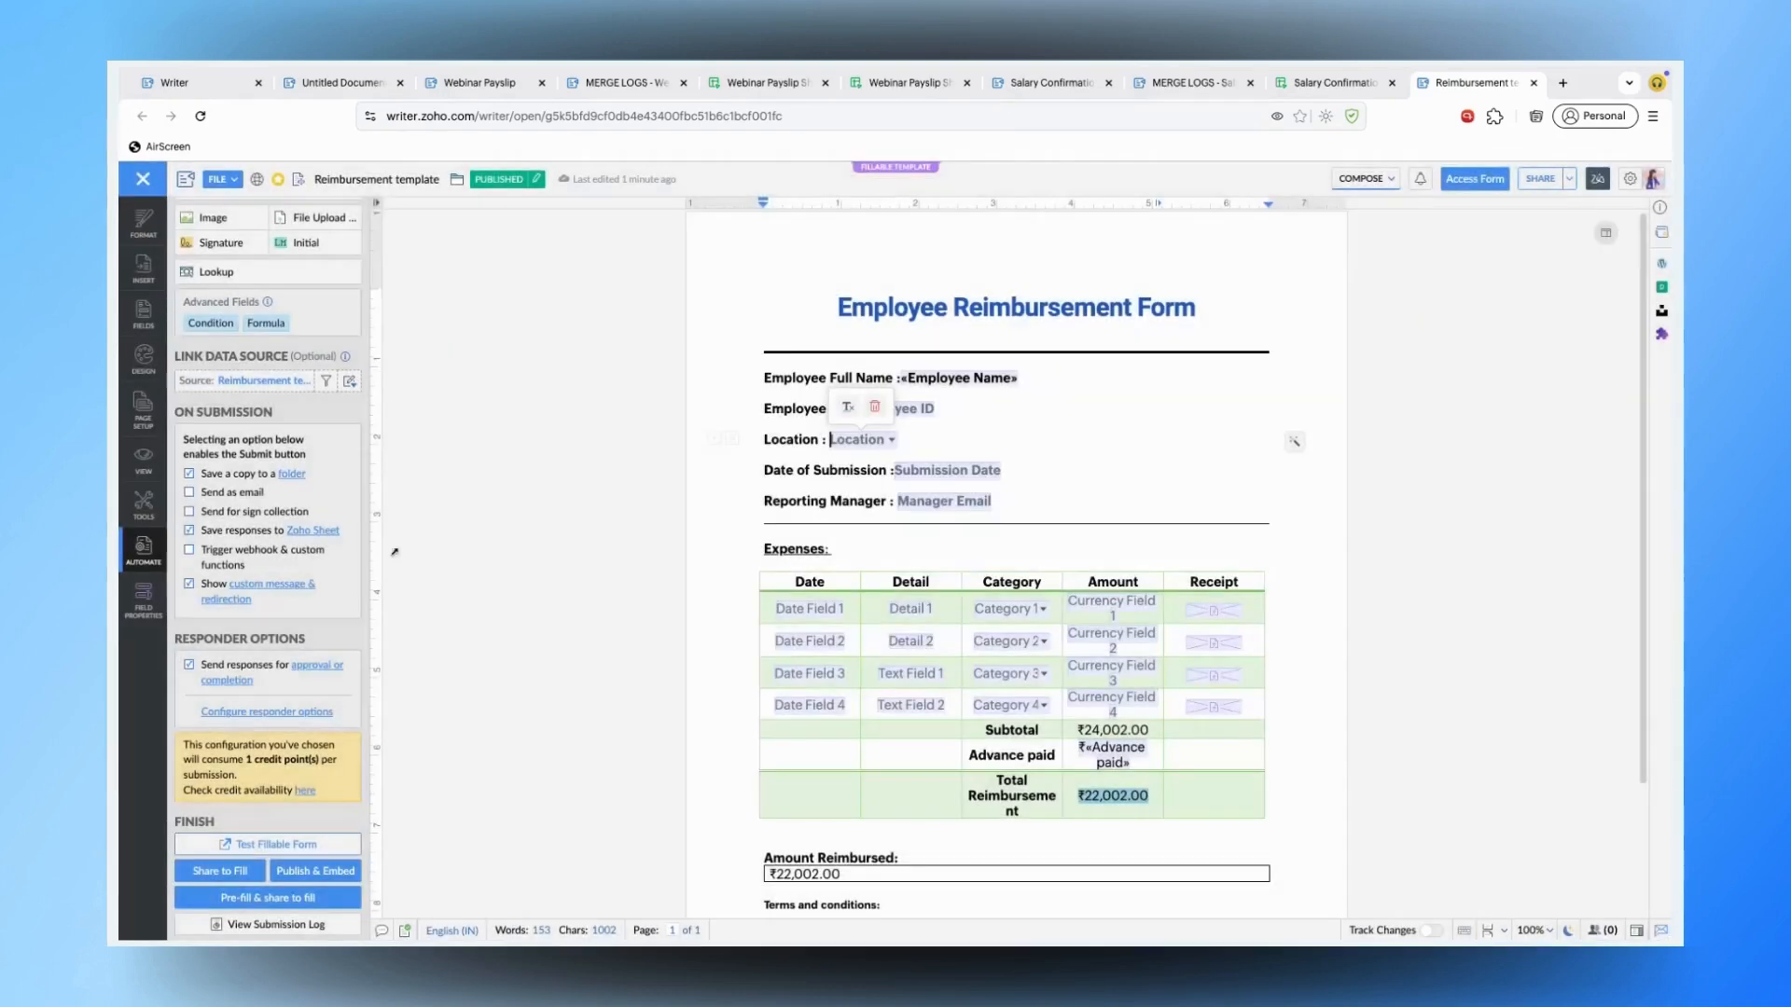
- Check the Zoho Sheet workbook storing responses unchanged, then open the responders/approvers settings
left_click(309, 531)
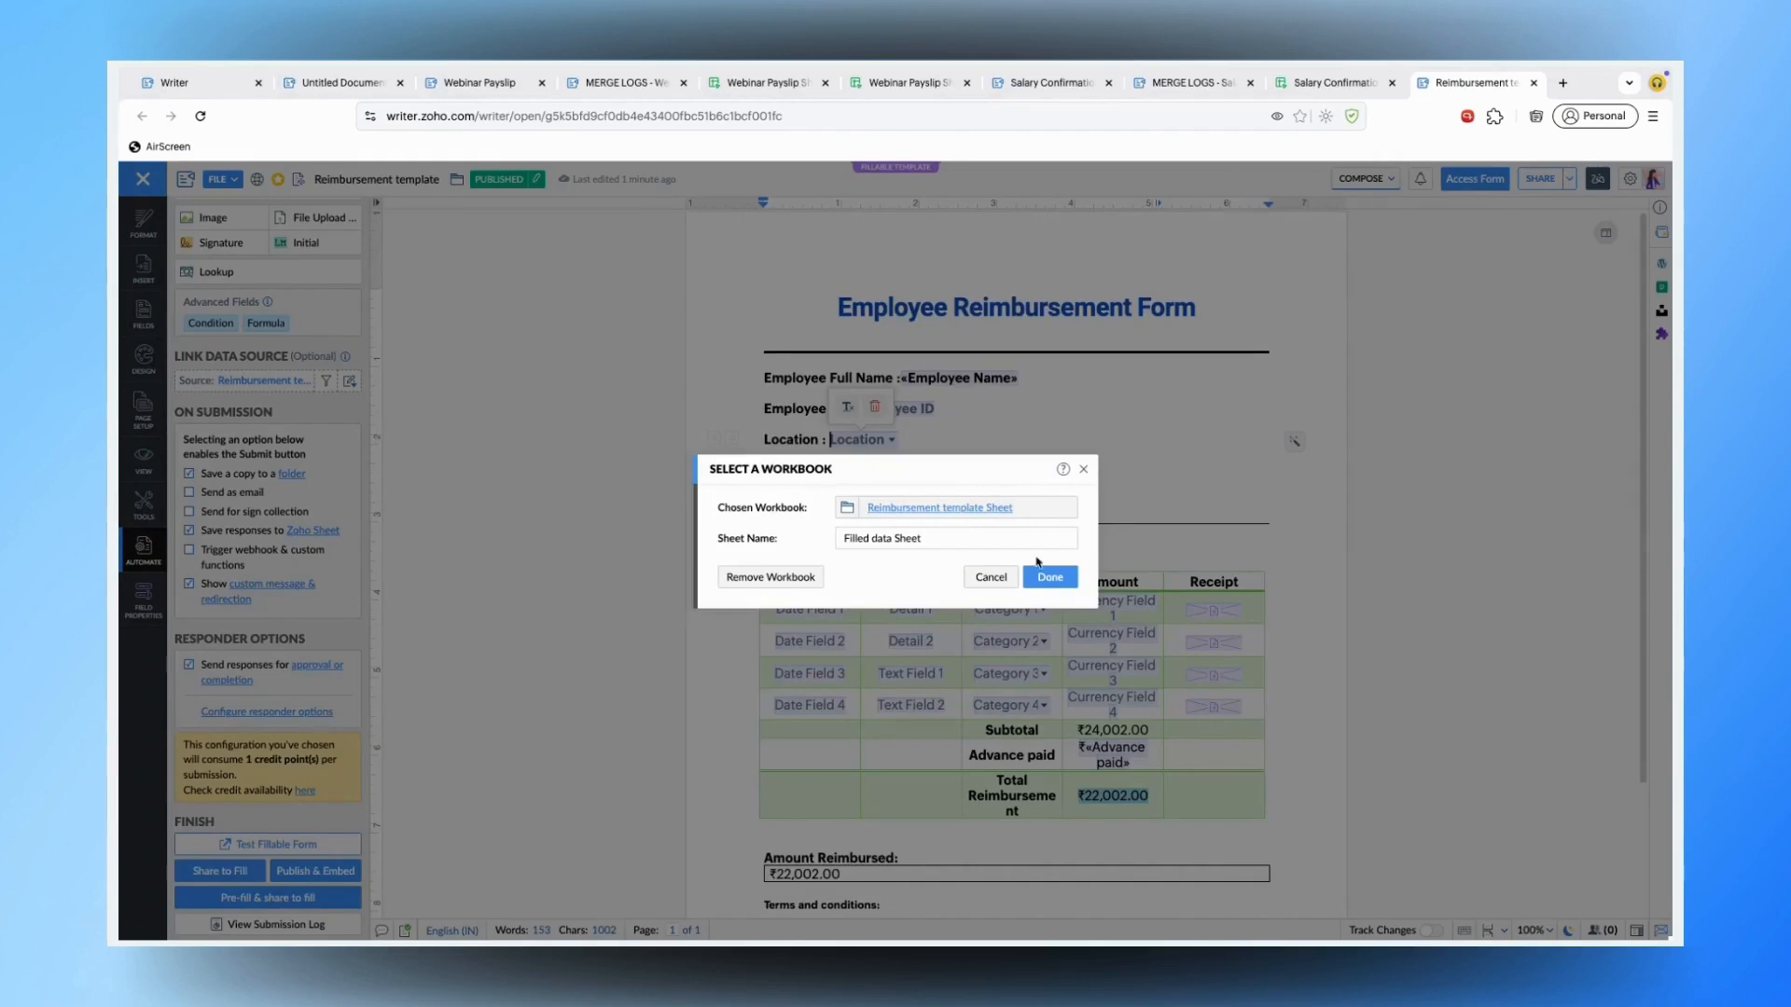
left_click(991, 578)
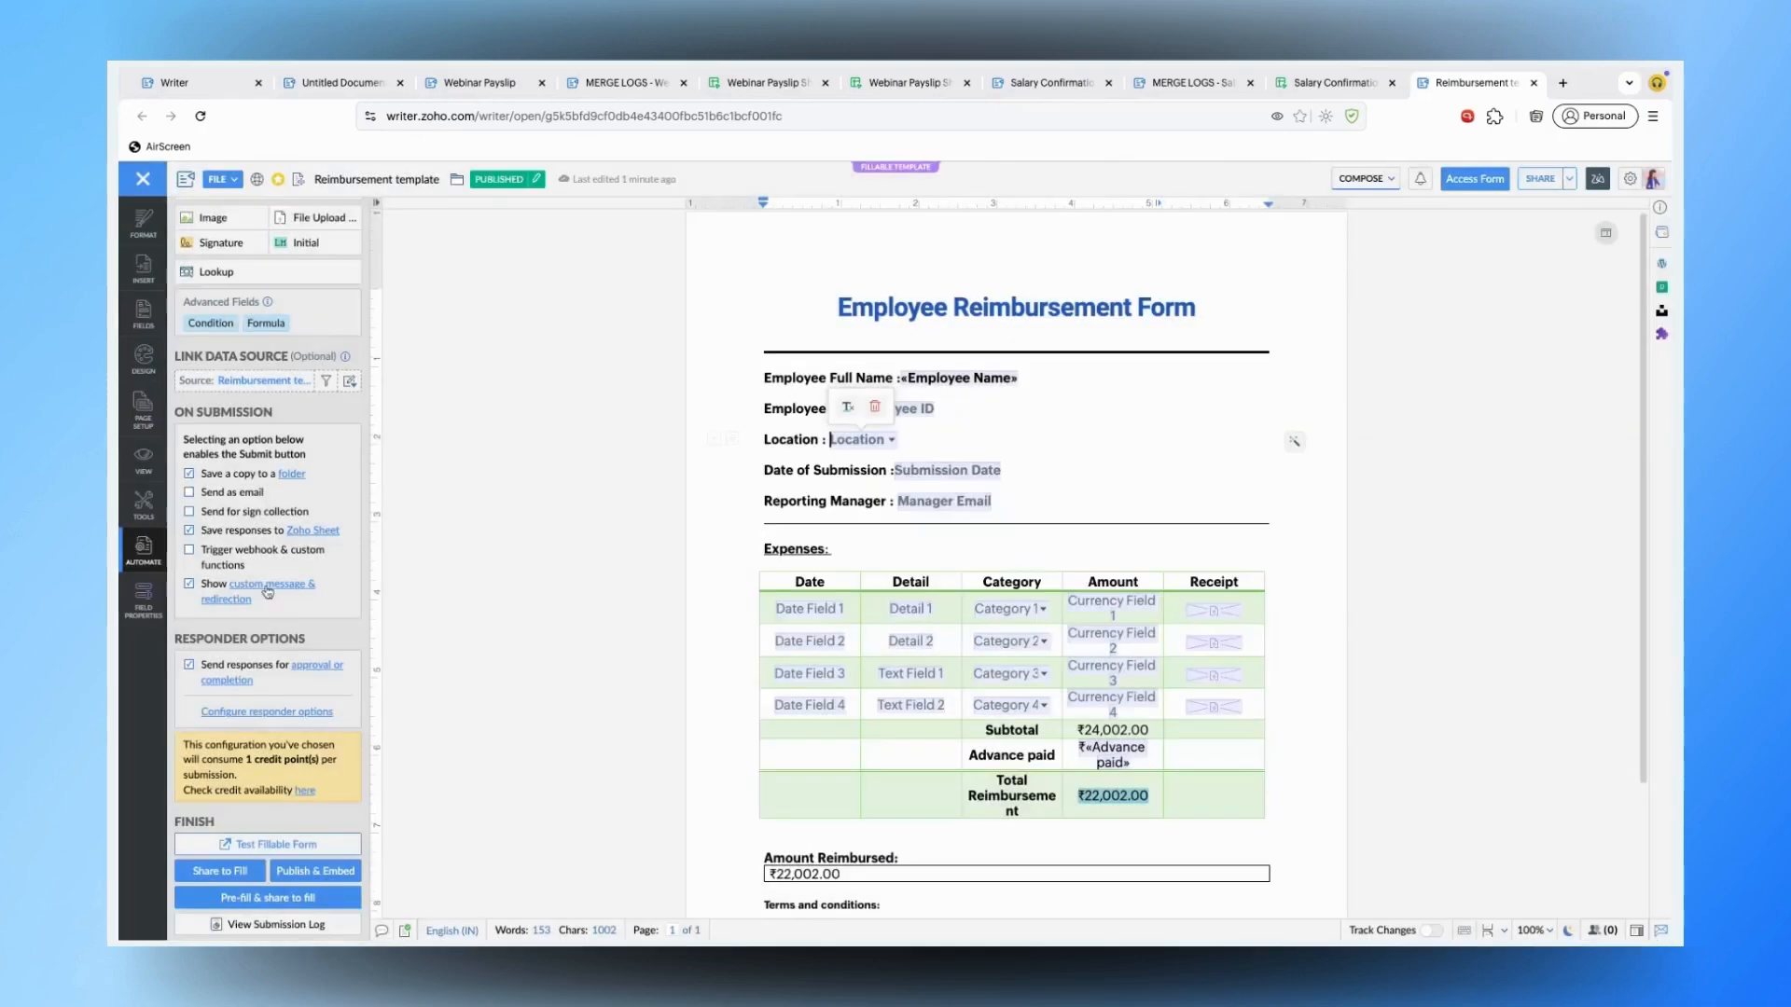
left_click(300, 666)
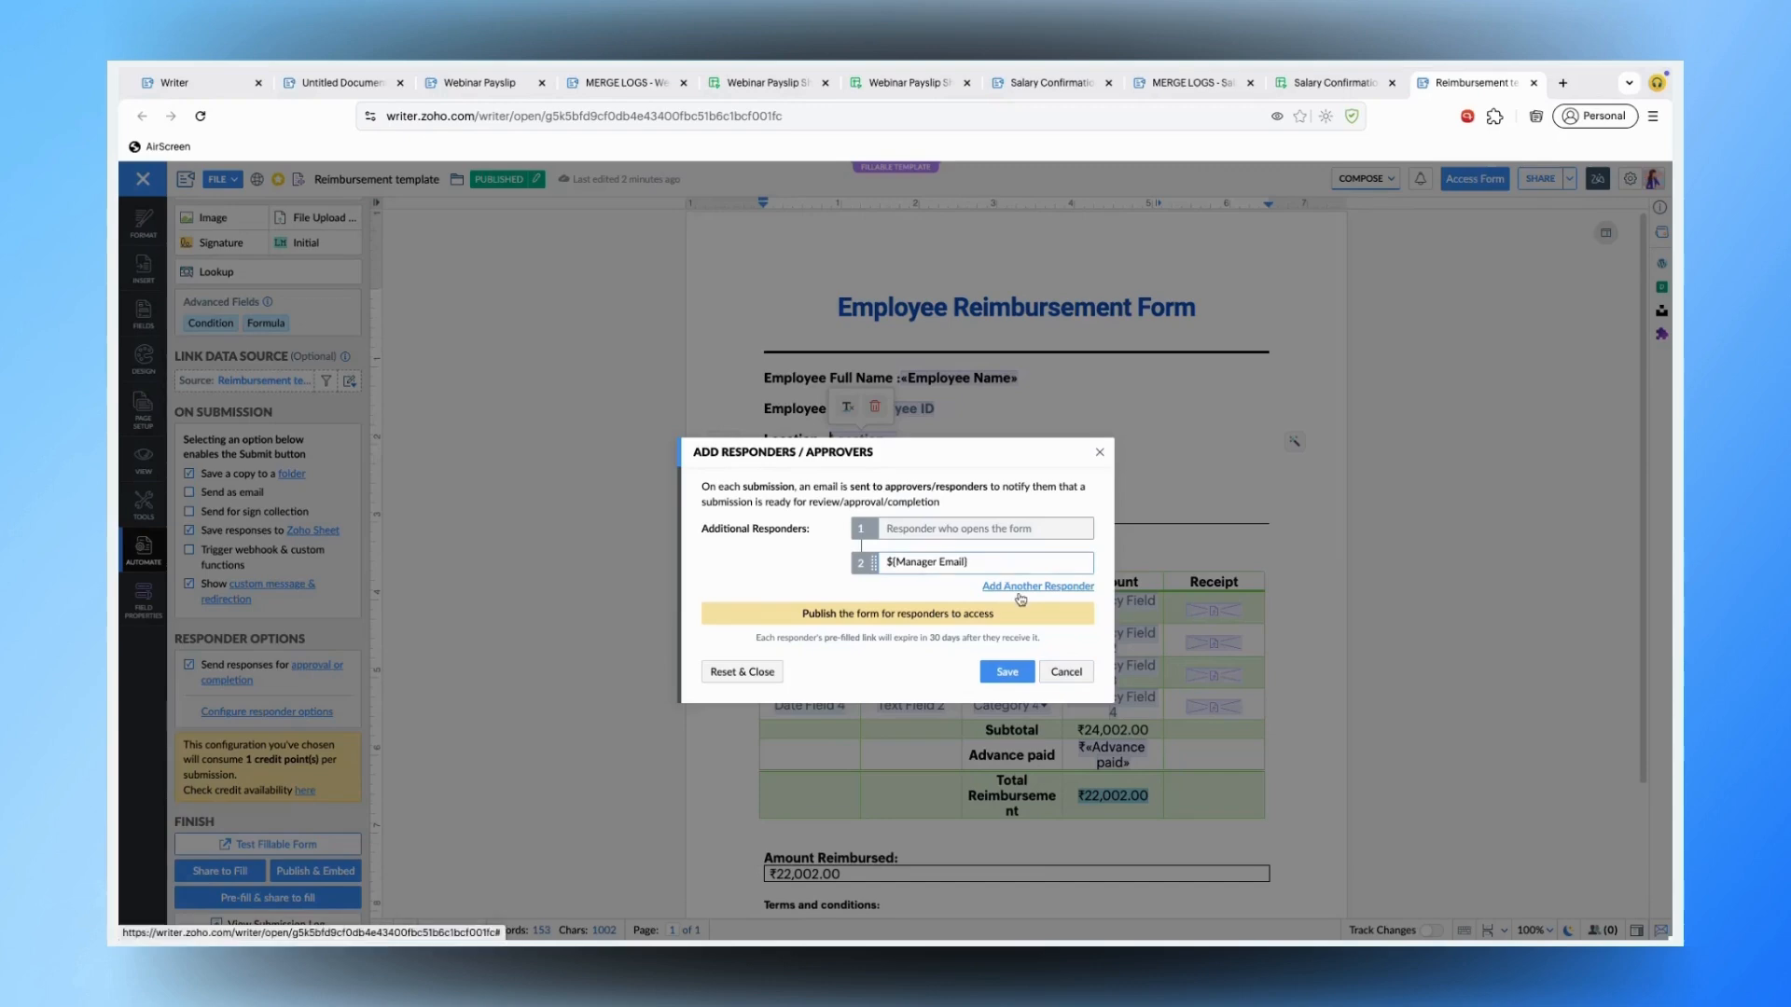
- Close the responders/approvers settings without changes and scroll to the submission options
left_click(1067, 671)
scroll(210, 809, "down", 1)
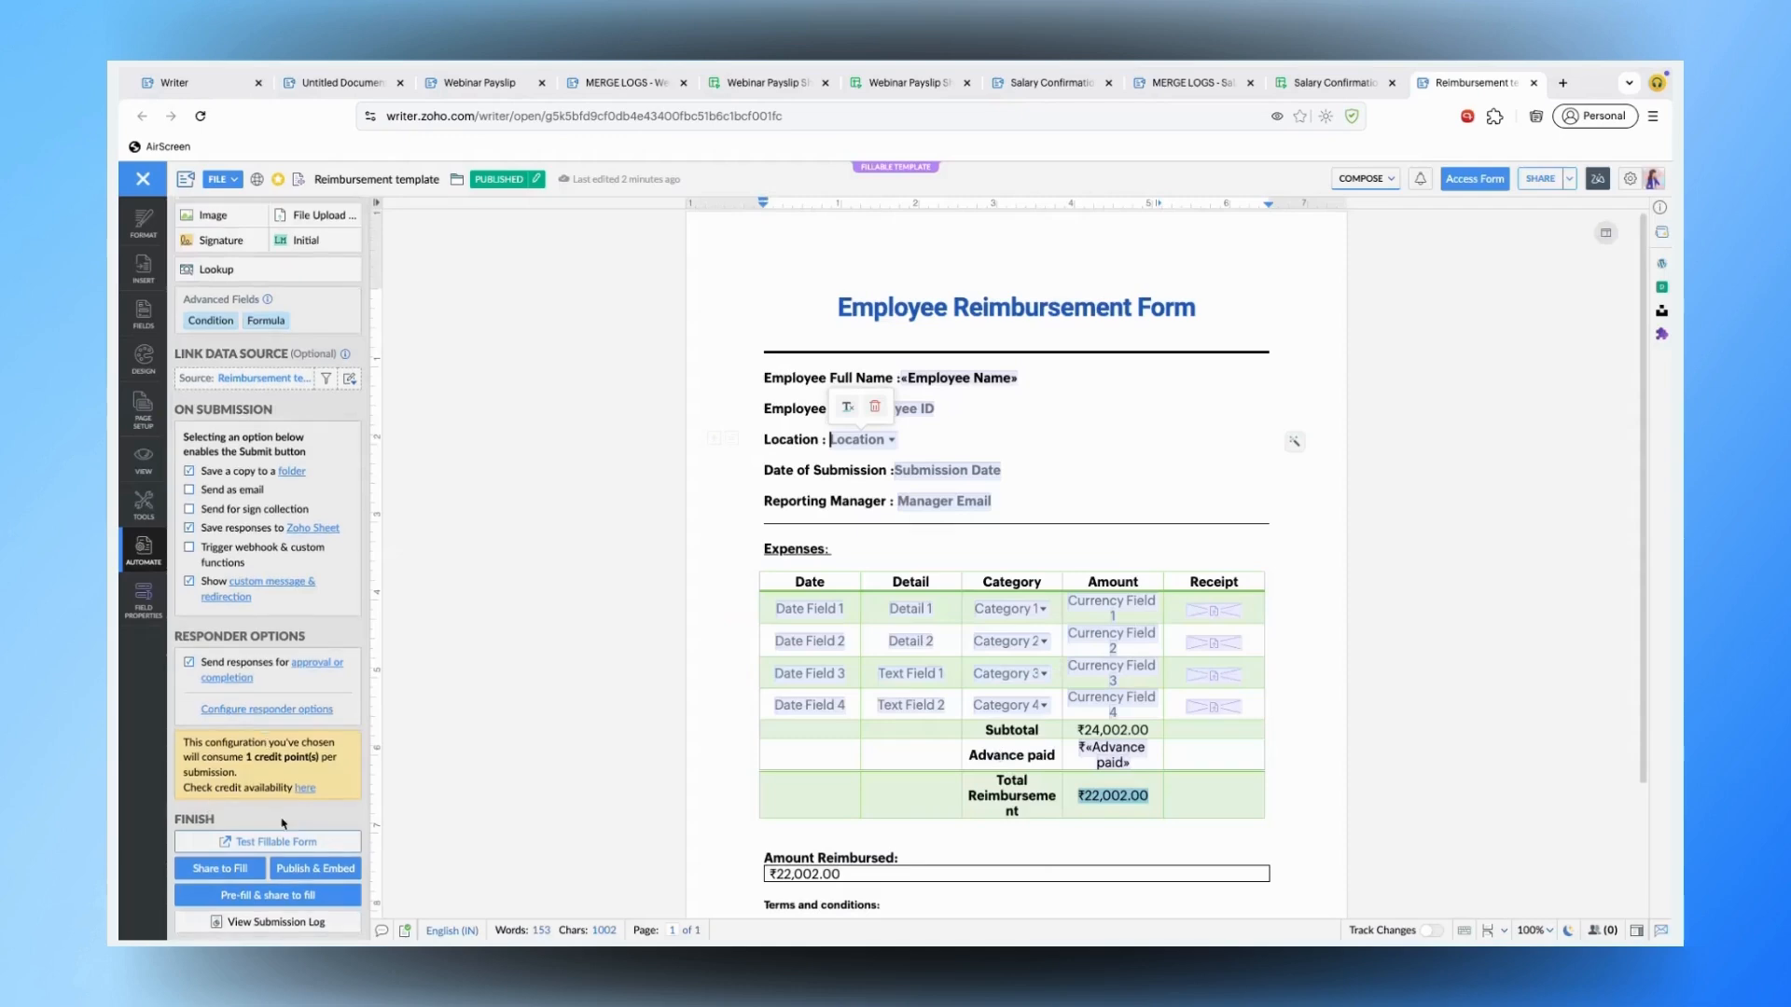
- Pre-fill the Employee Reimbursement Form and send it by email for filling
left_click(263, 895)
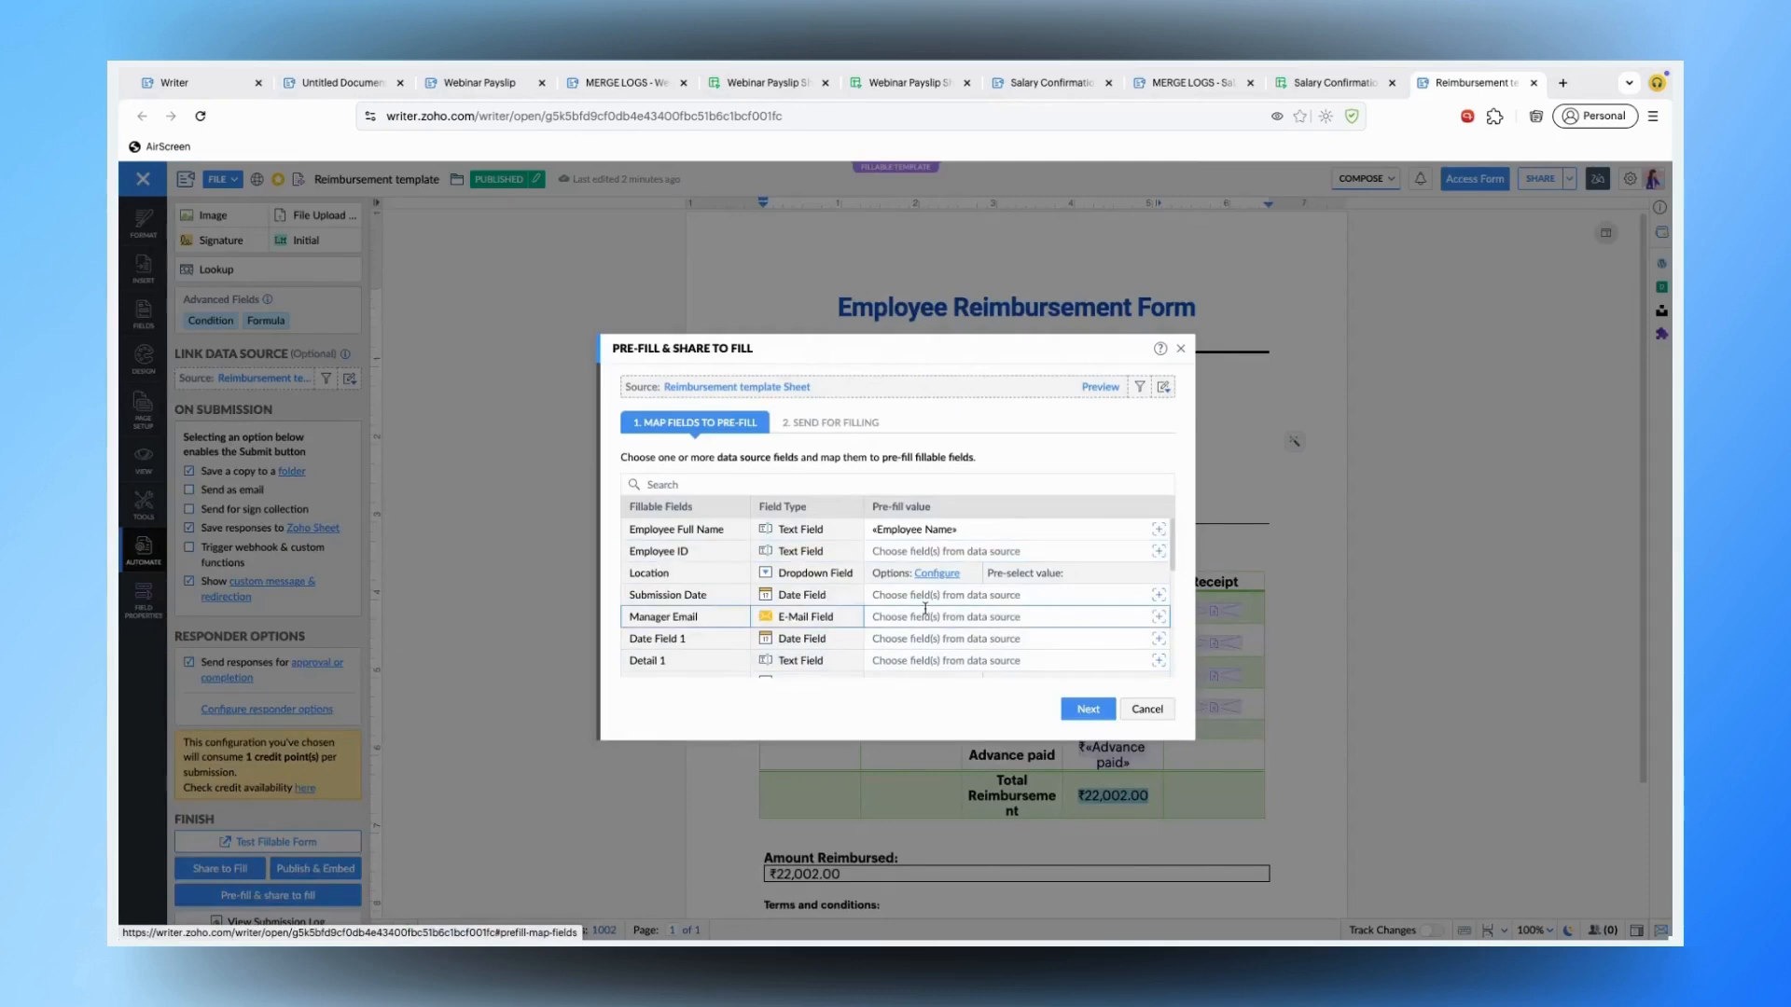
scroll(951, 545, "down", 2)
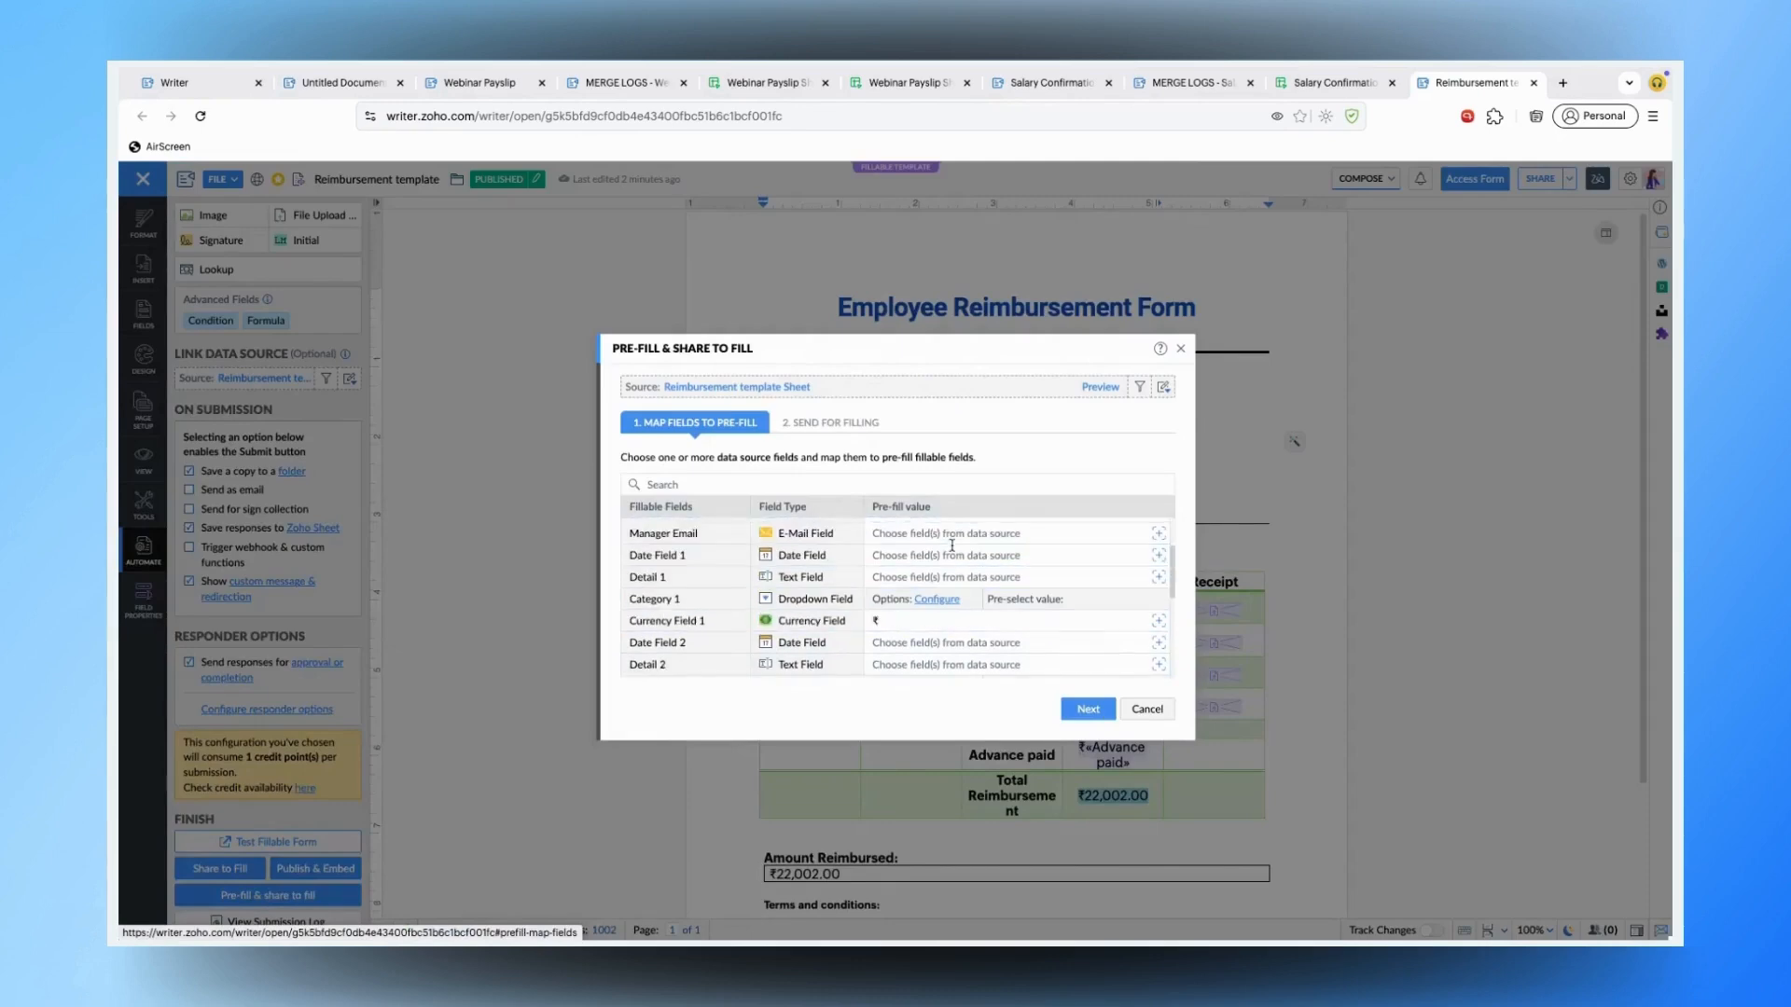
scroll(952, 545, "down", 5)
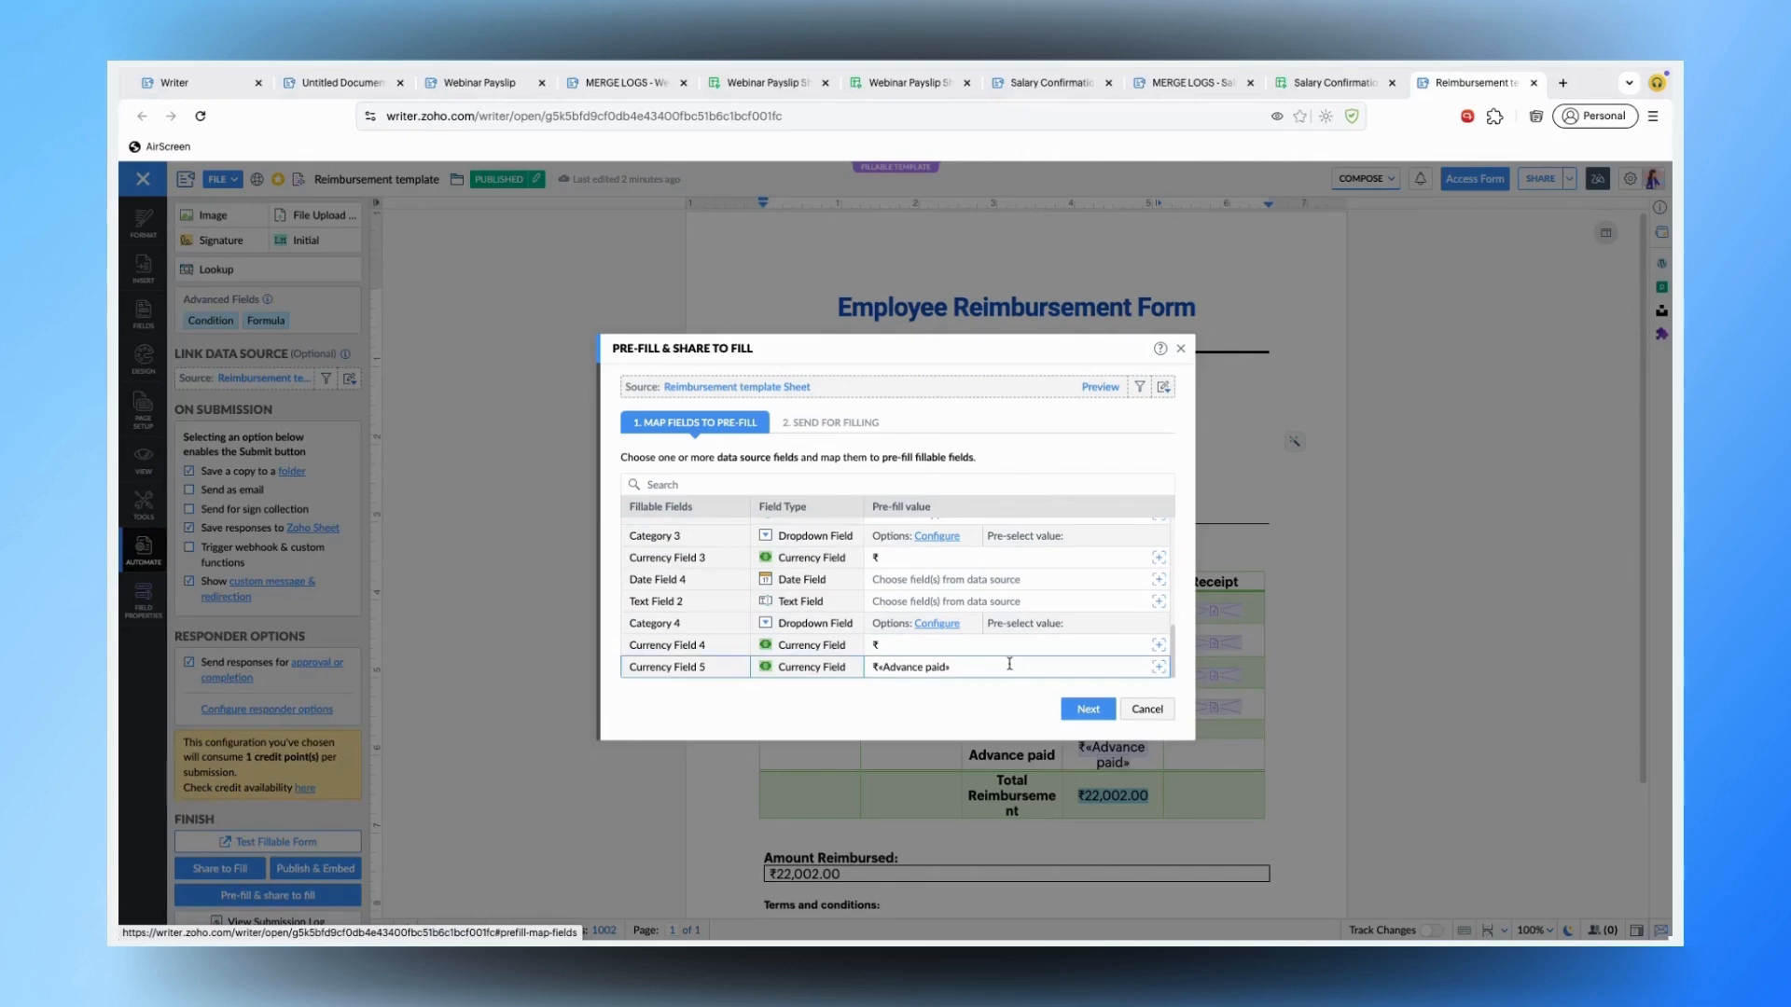
left_click(824, 426)
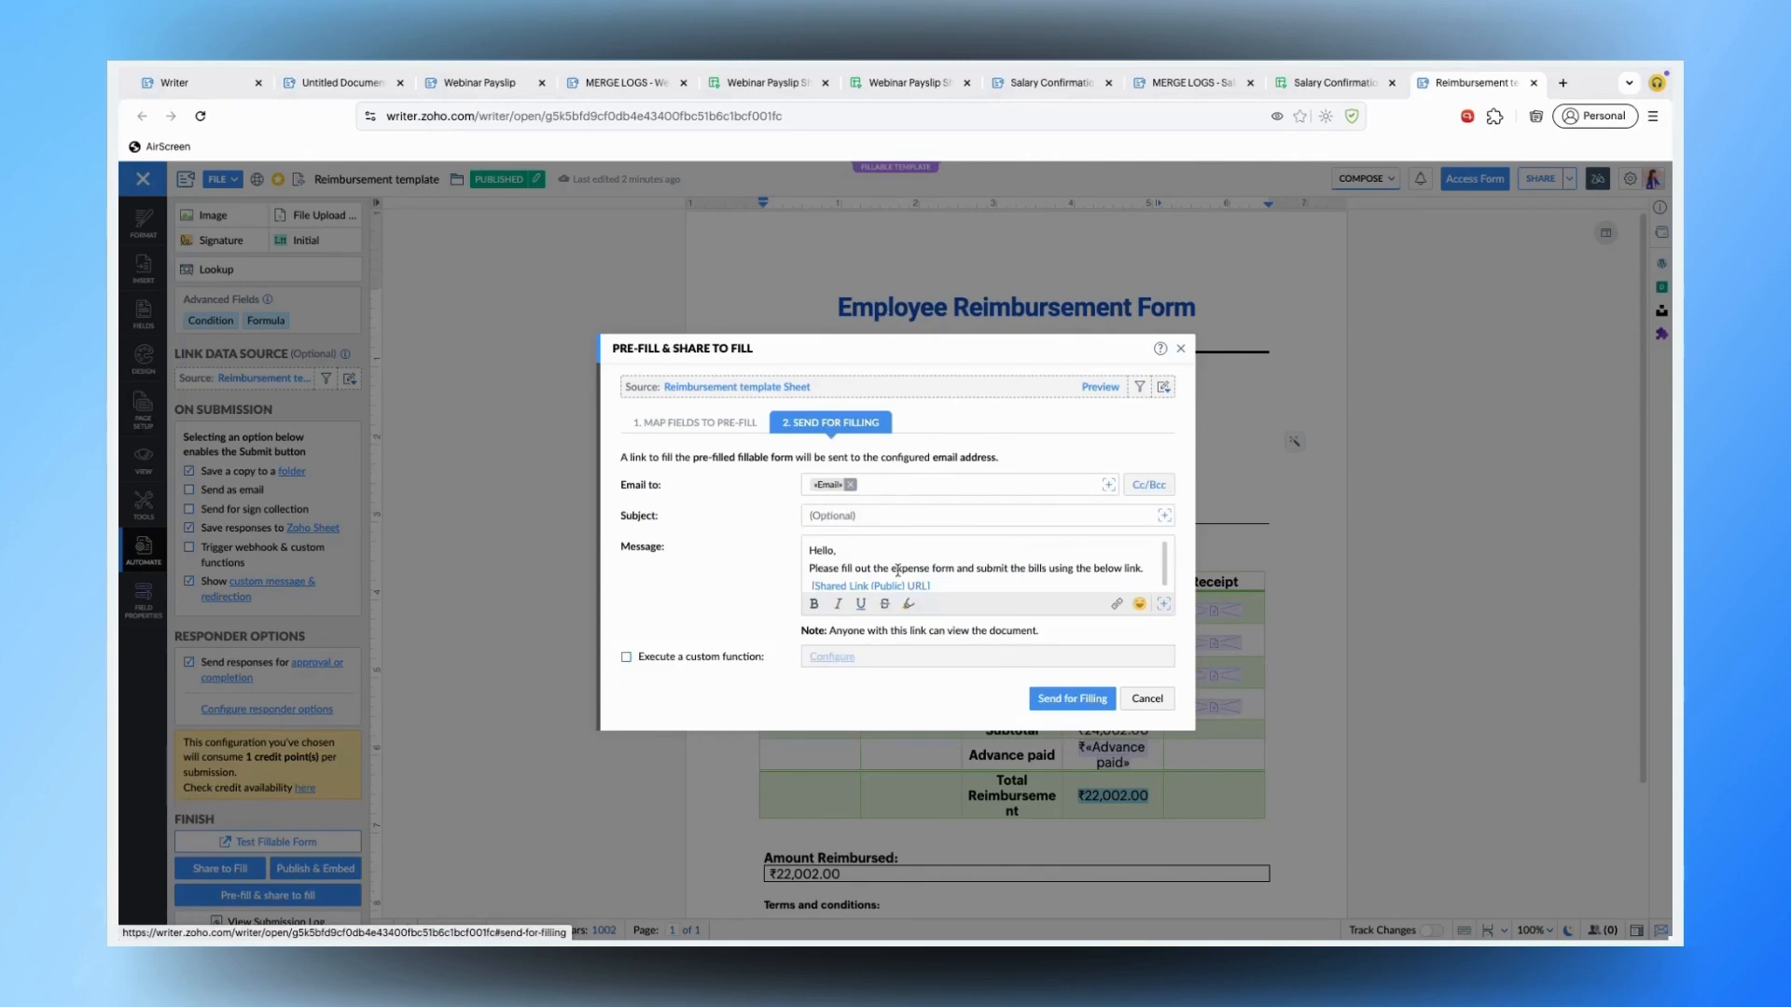
scroll(897, 570, "down", 1)
left_click(1078, 706)
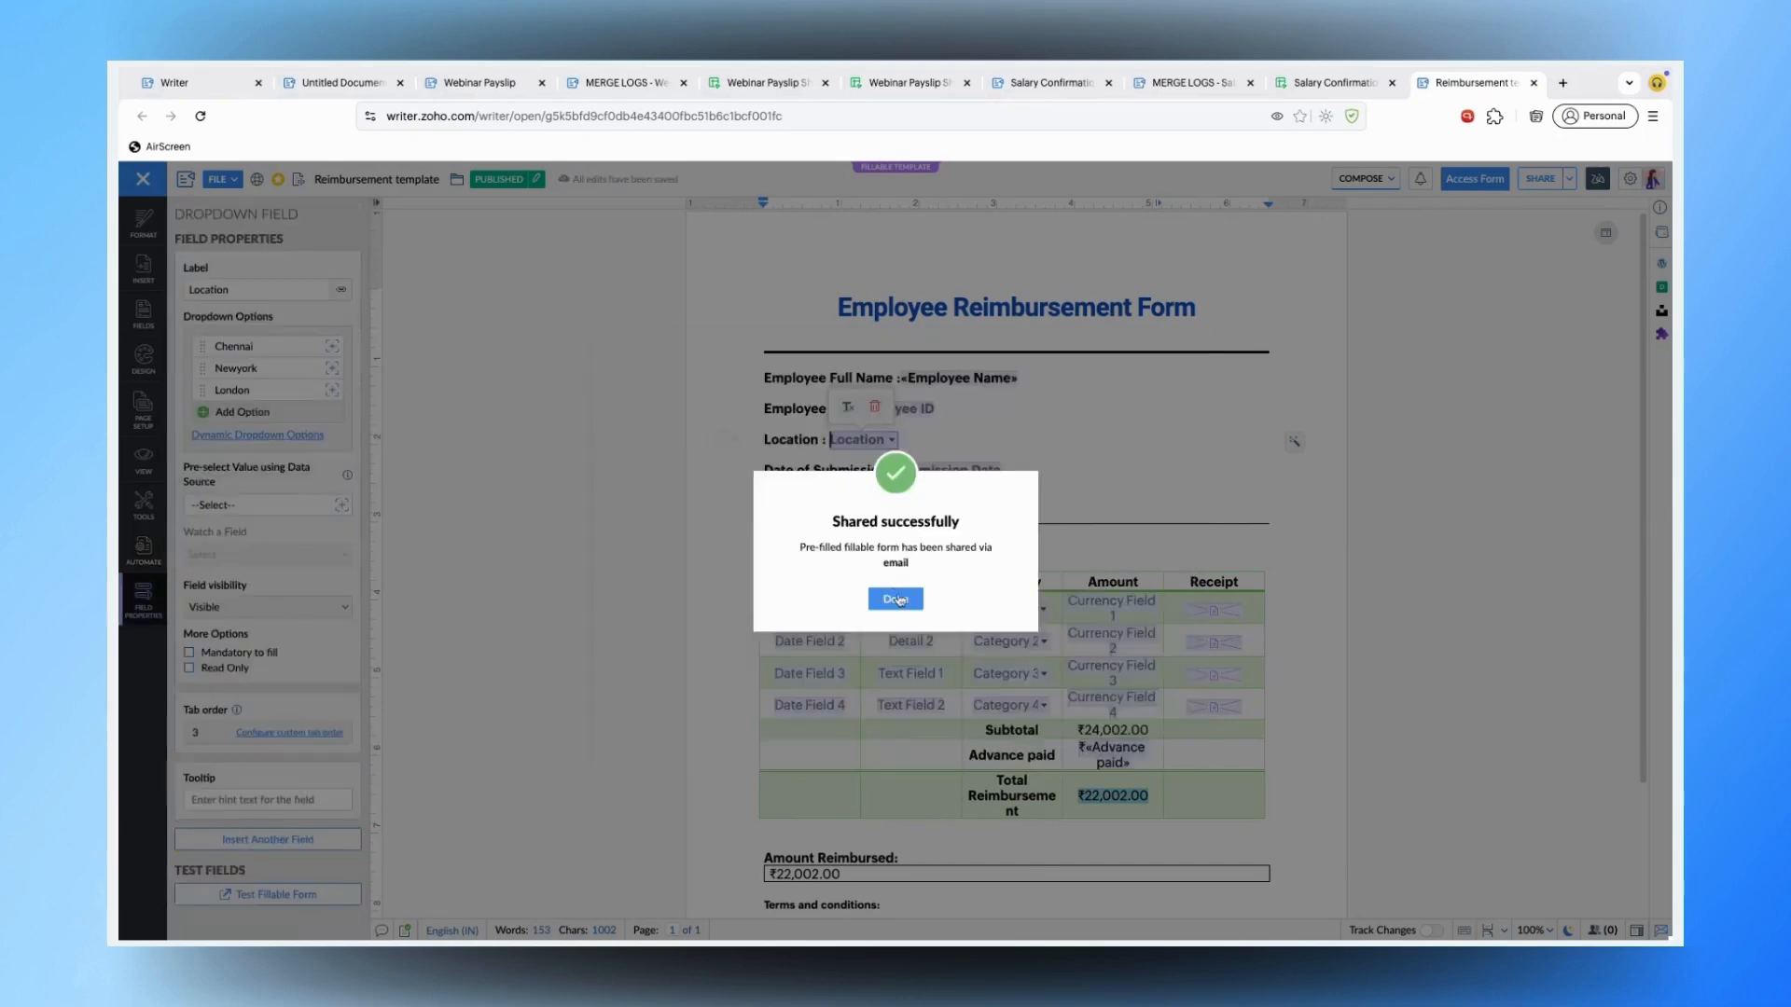
left_click(895, 599)
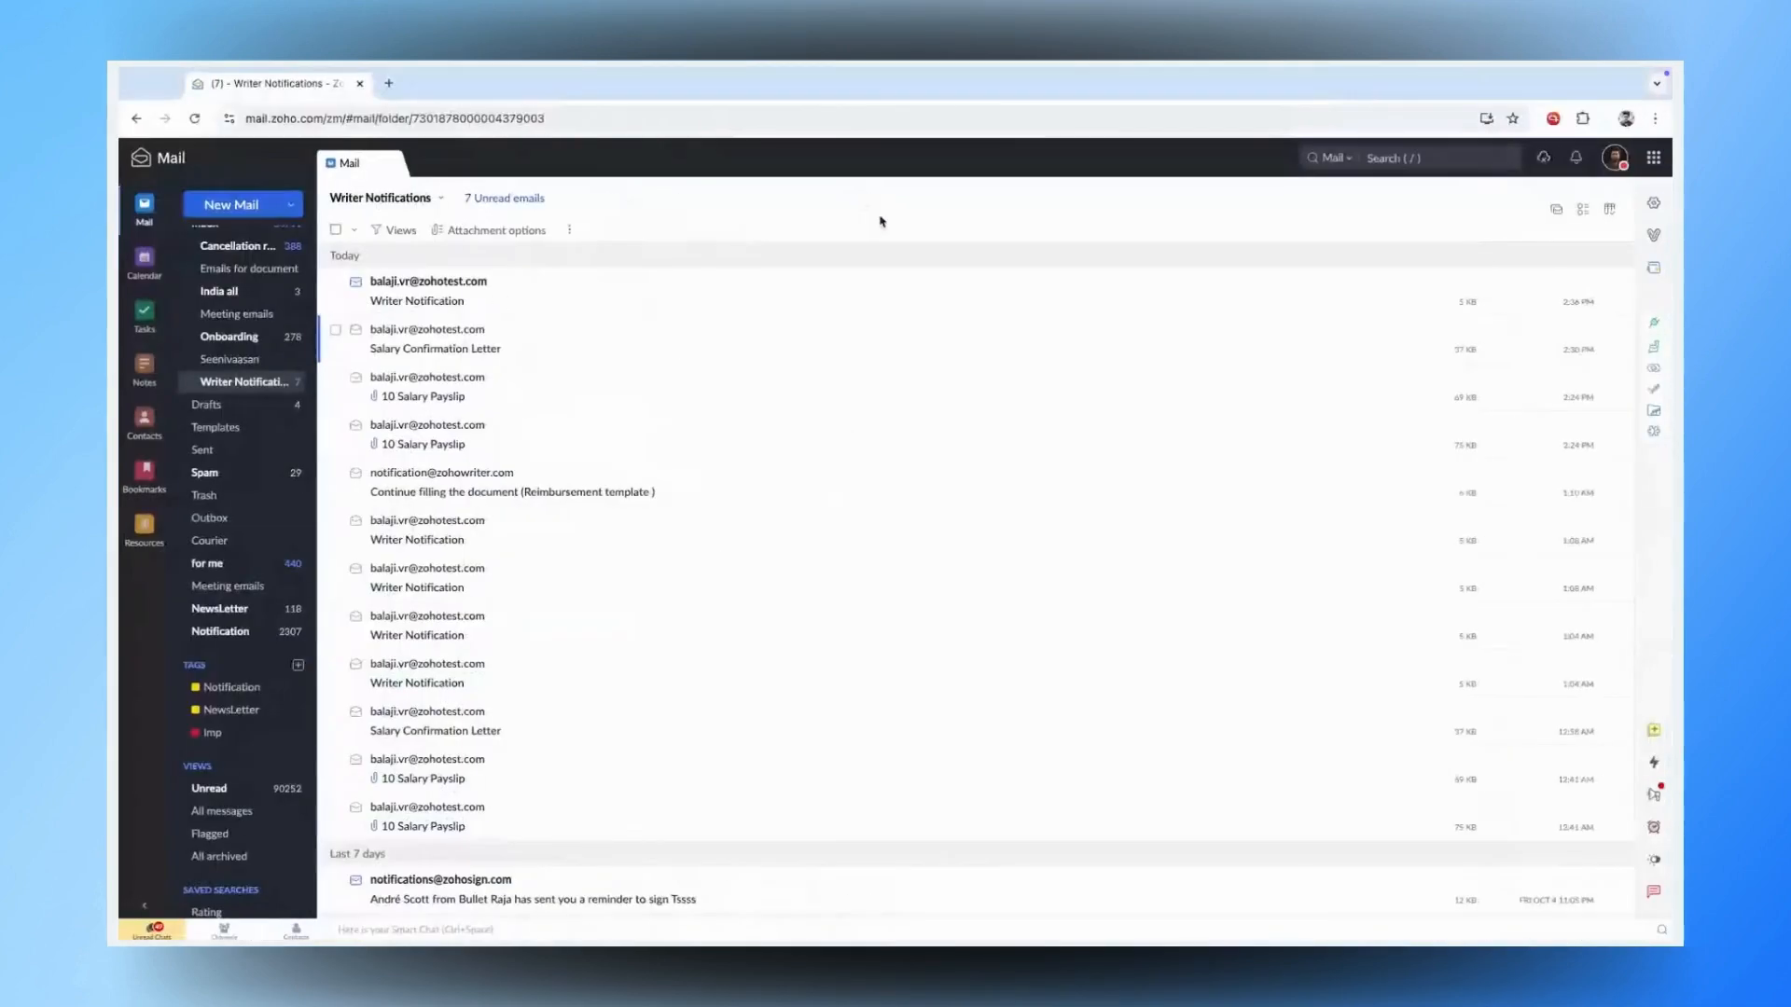
- Open the latest Writer Notification email and follow its Link to Fill
left_click(250, 388)
left_click(573, 281)
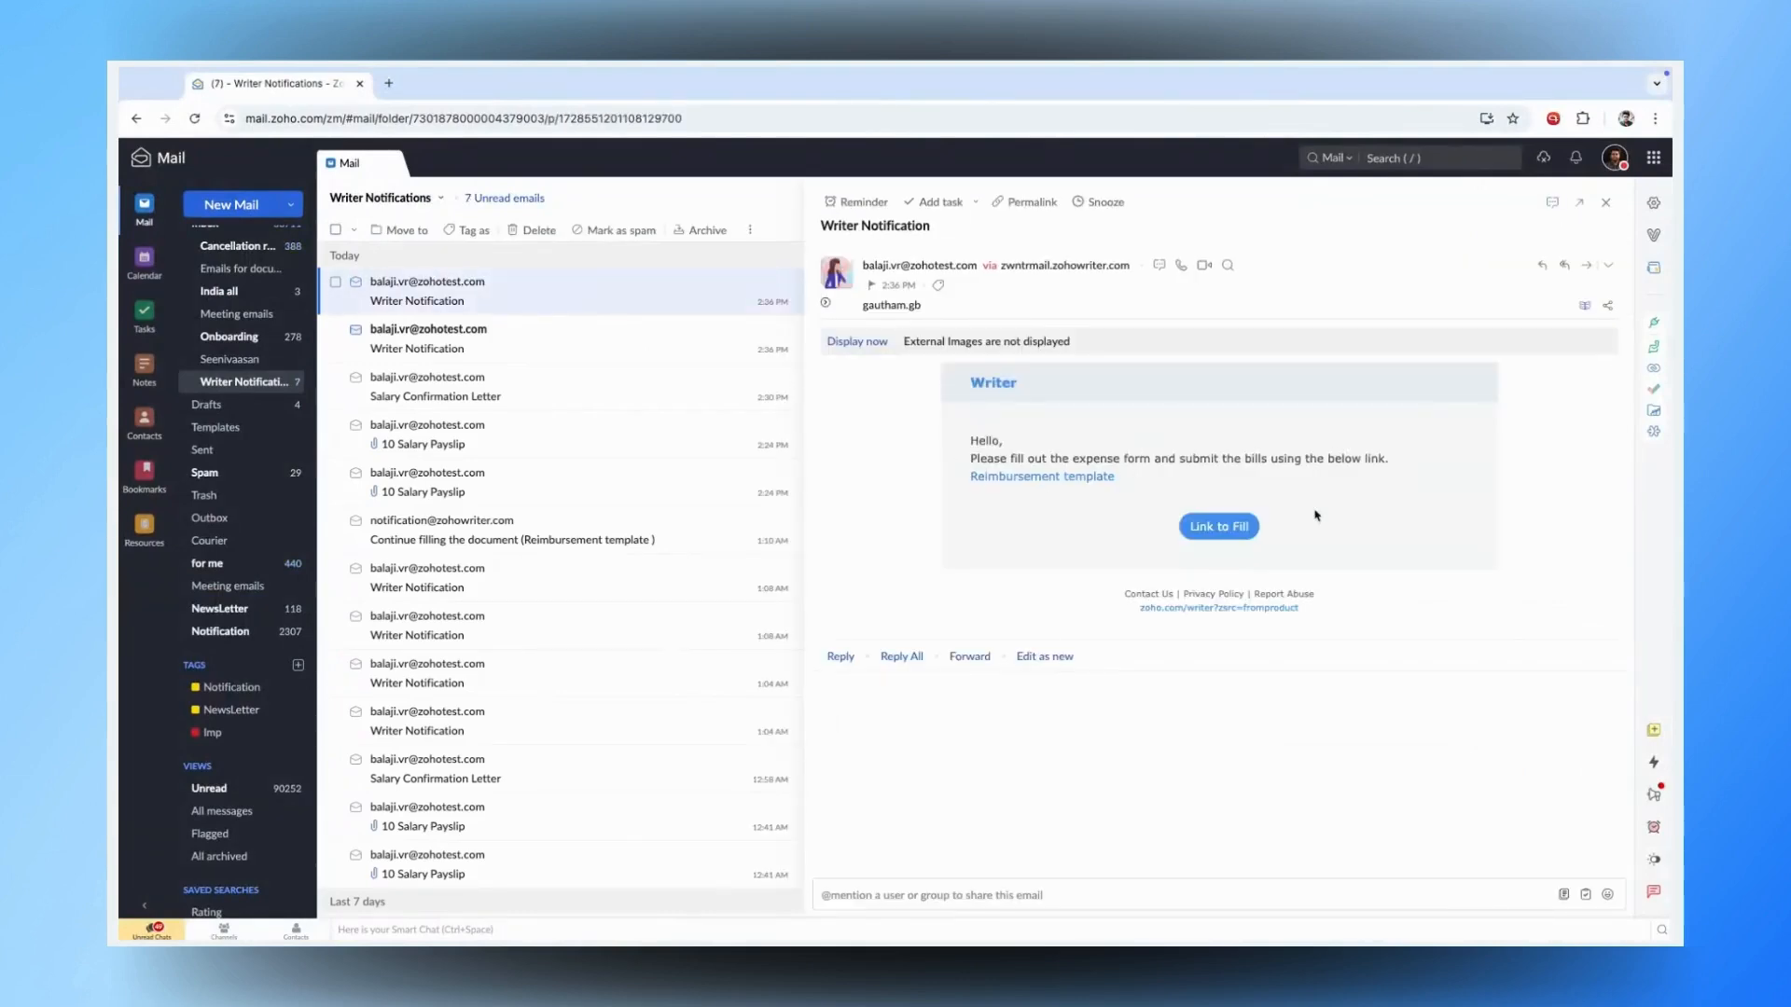
left_click(1221, 528)
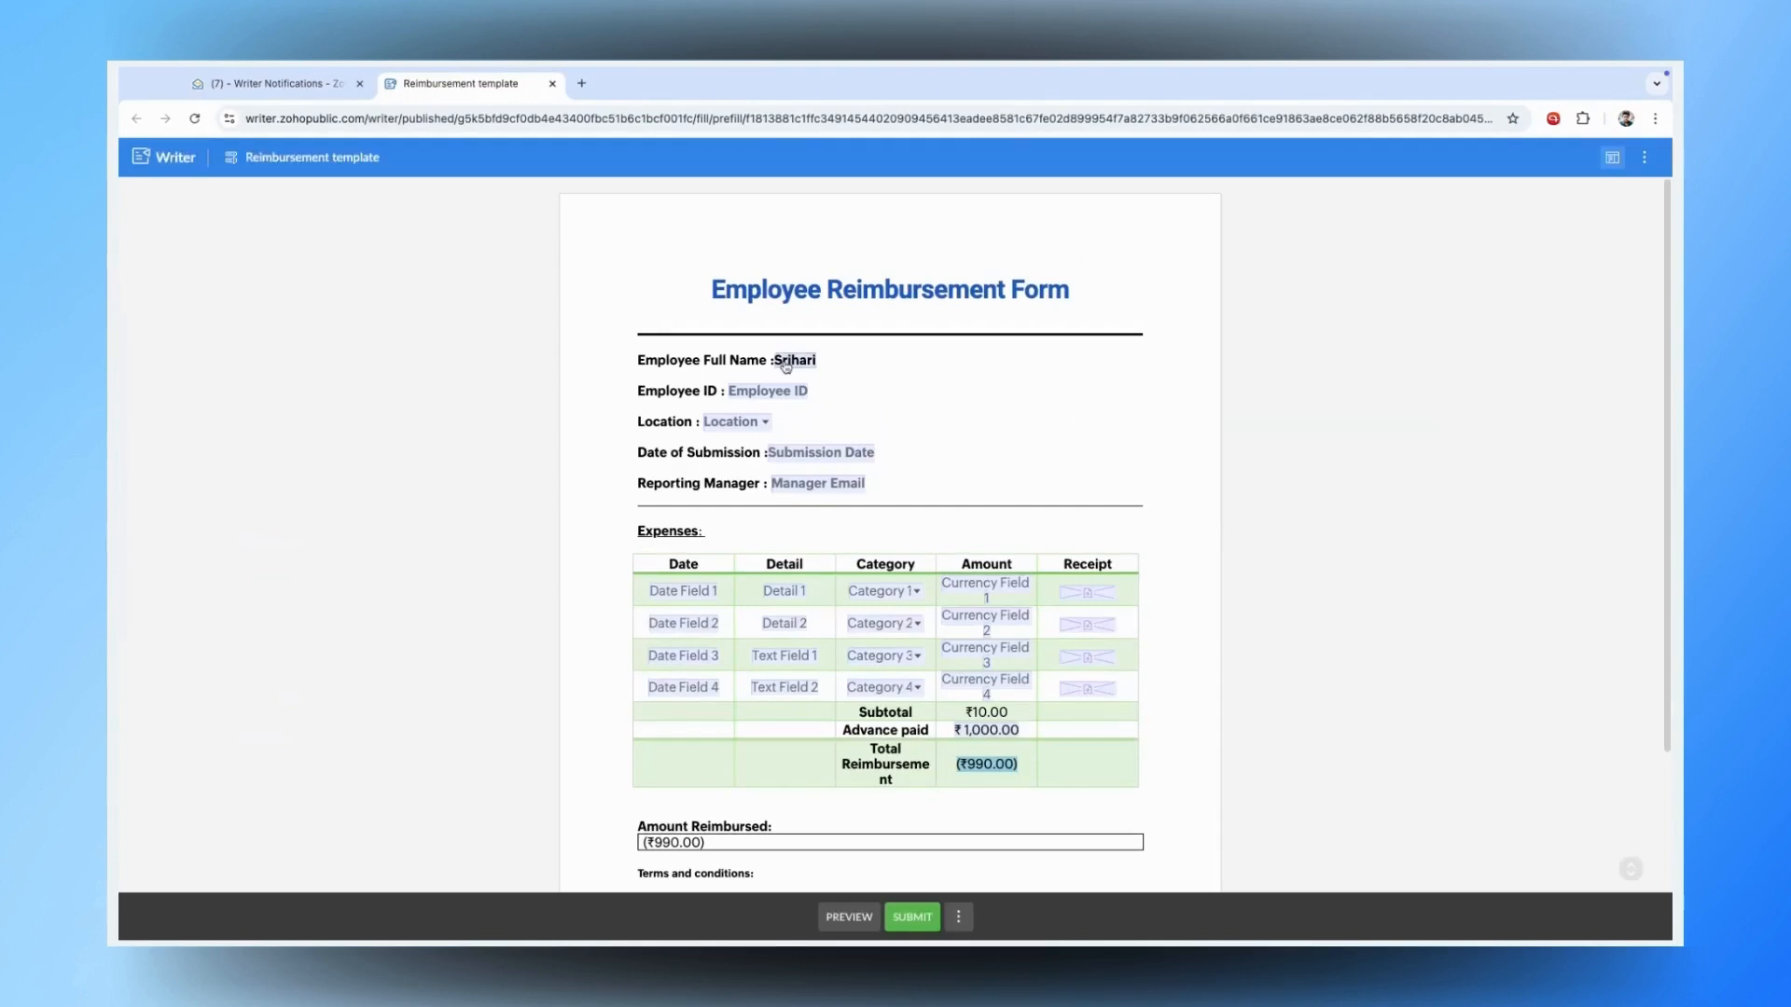
- Enter Employee ID 11032, Location Chennai, date 11/10/2024 and the manager's e-mail
left_click(775, 390)
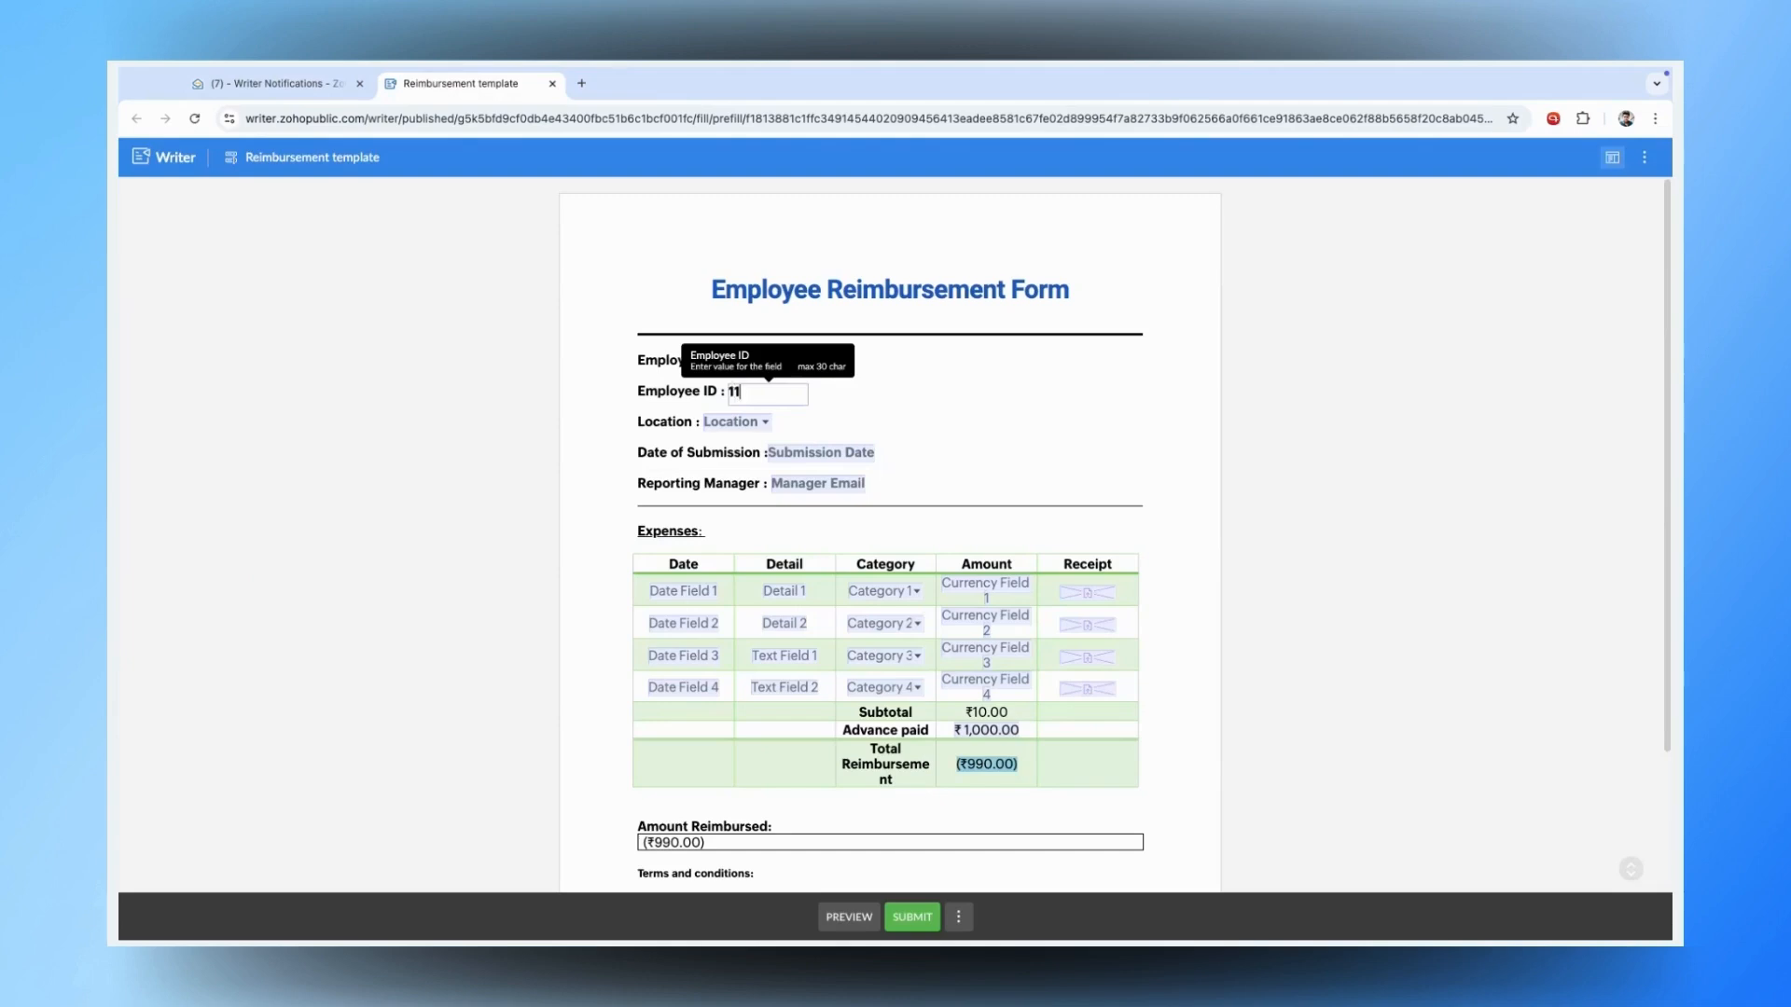
left_click(736, 421)
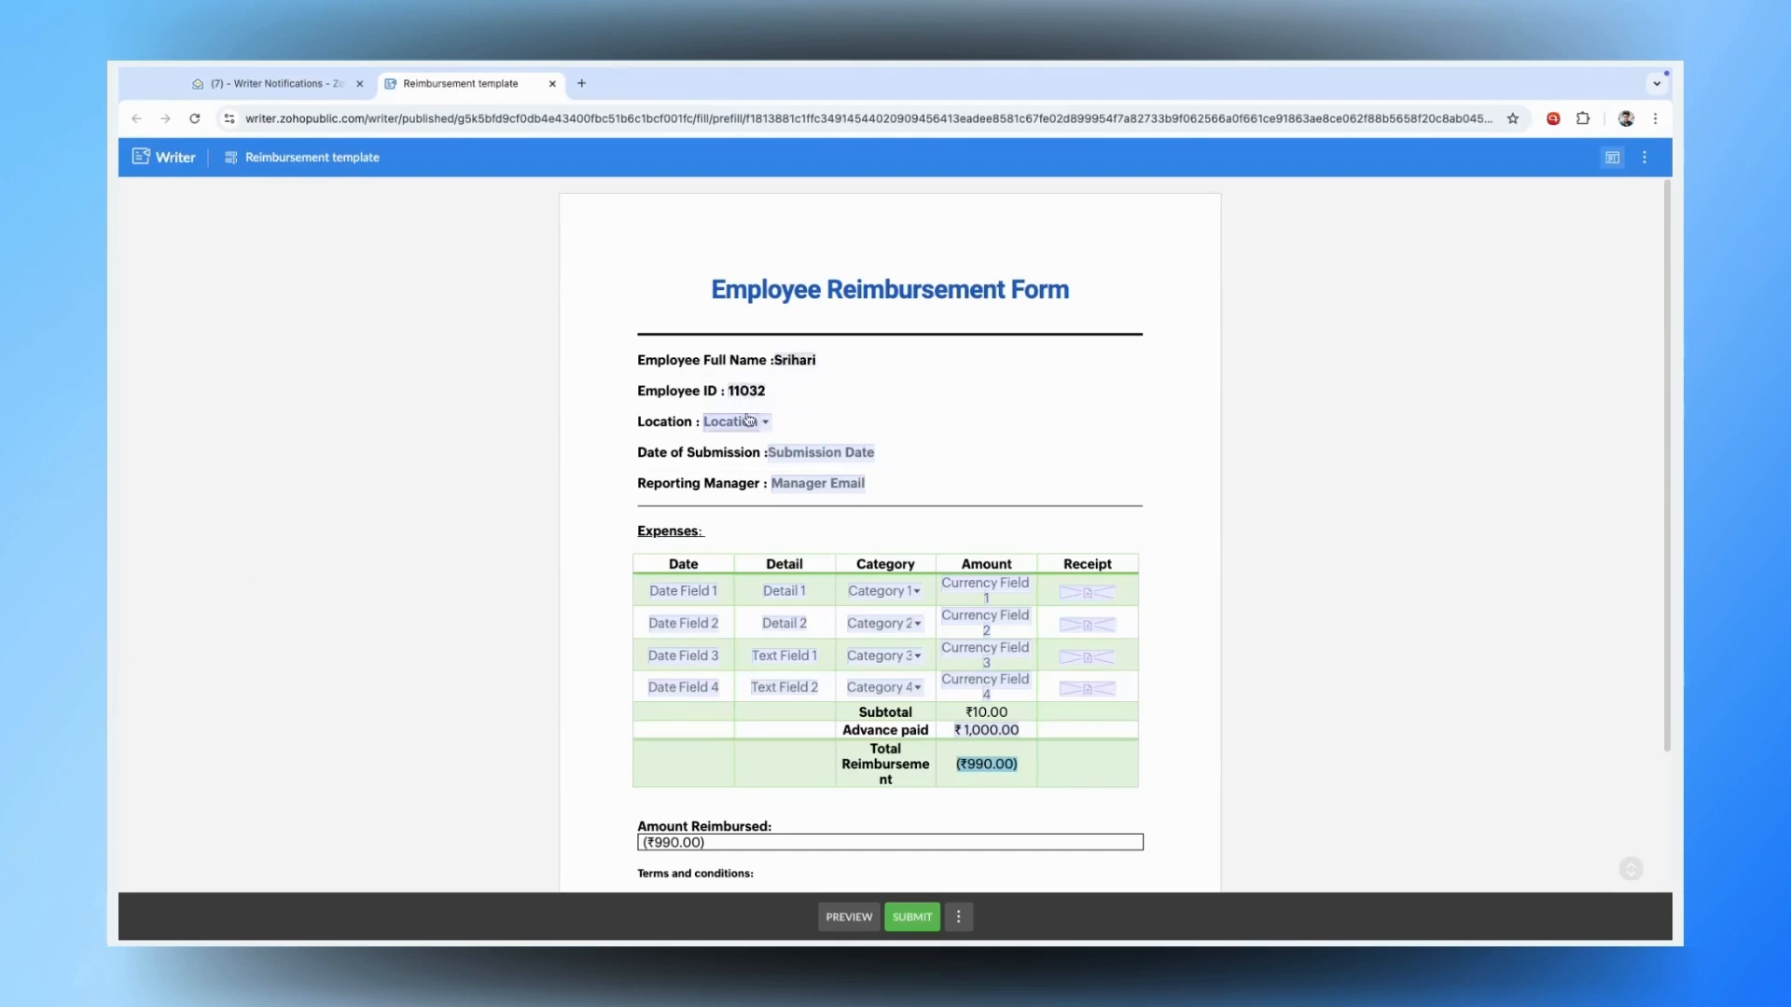
left_click(744, 512)
left_click(821, 452)
left_click(940, 616)
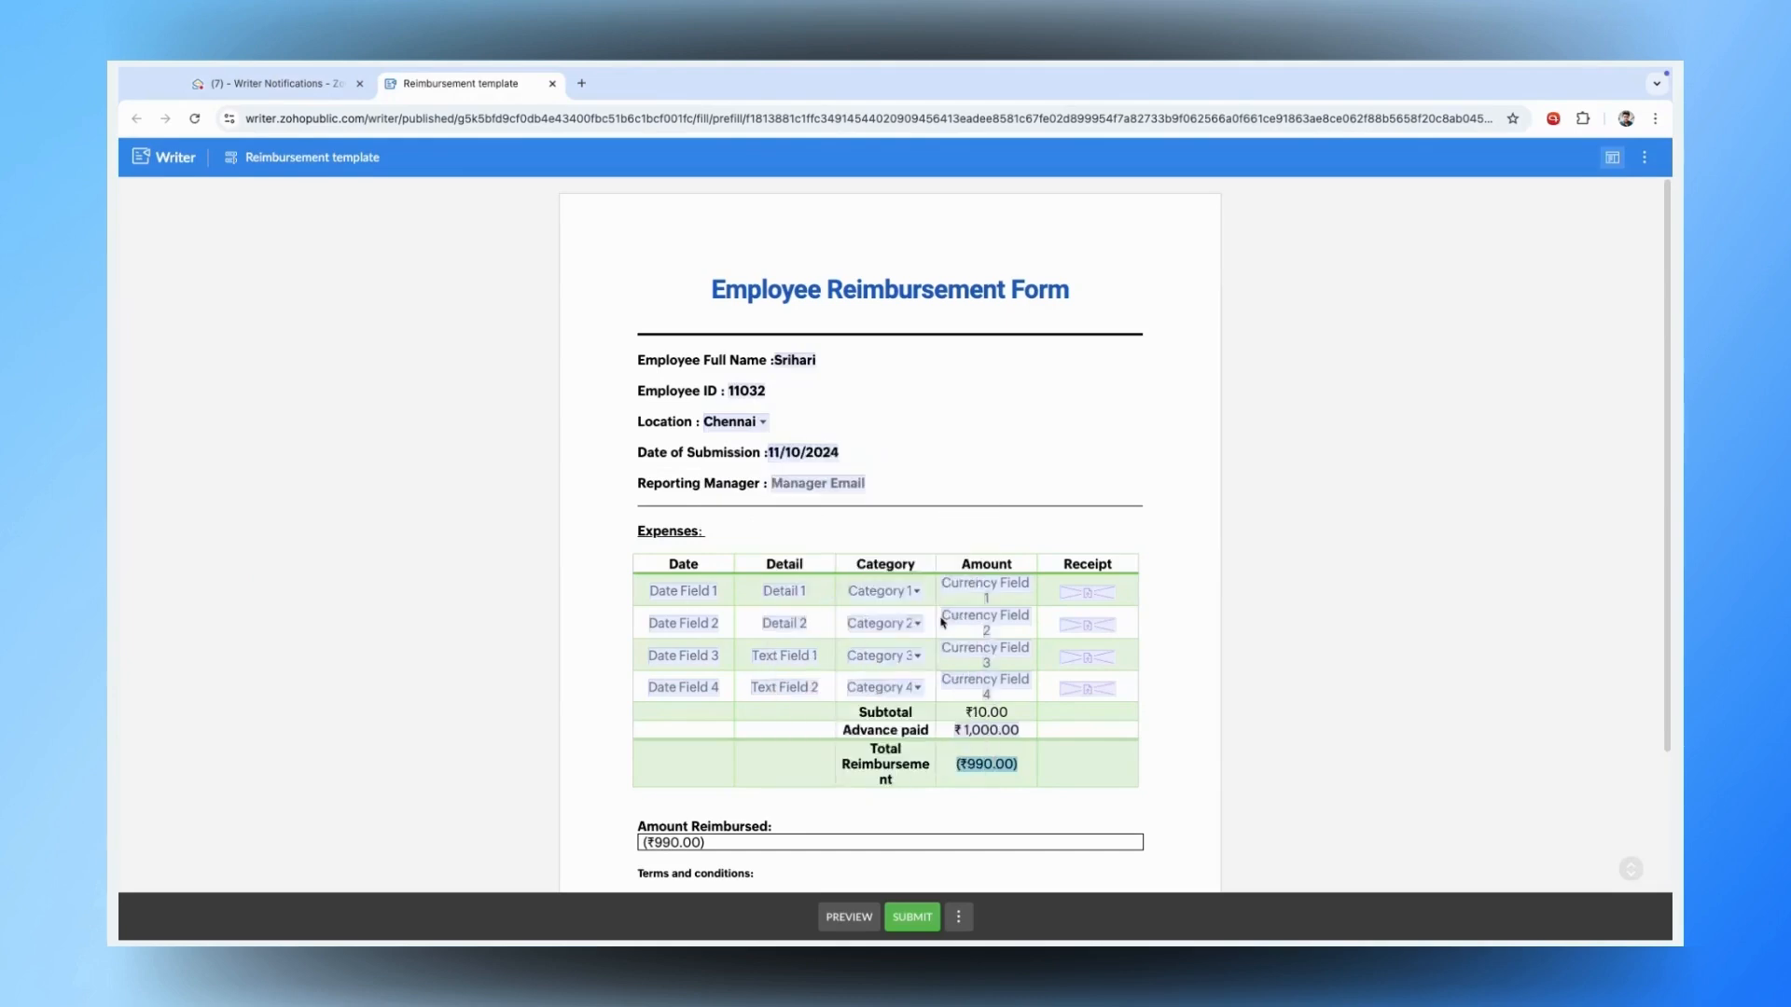
key("Tab")
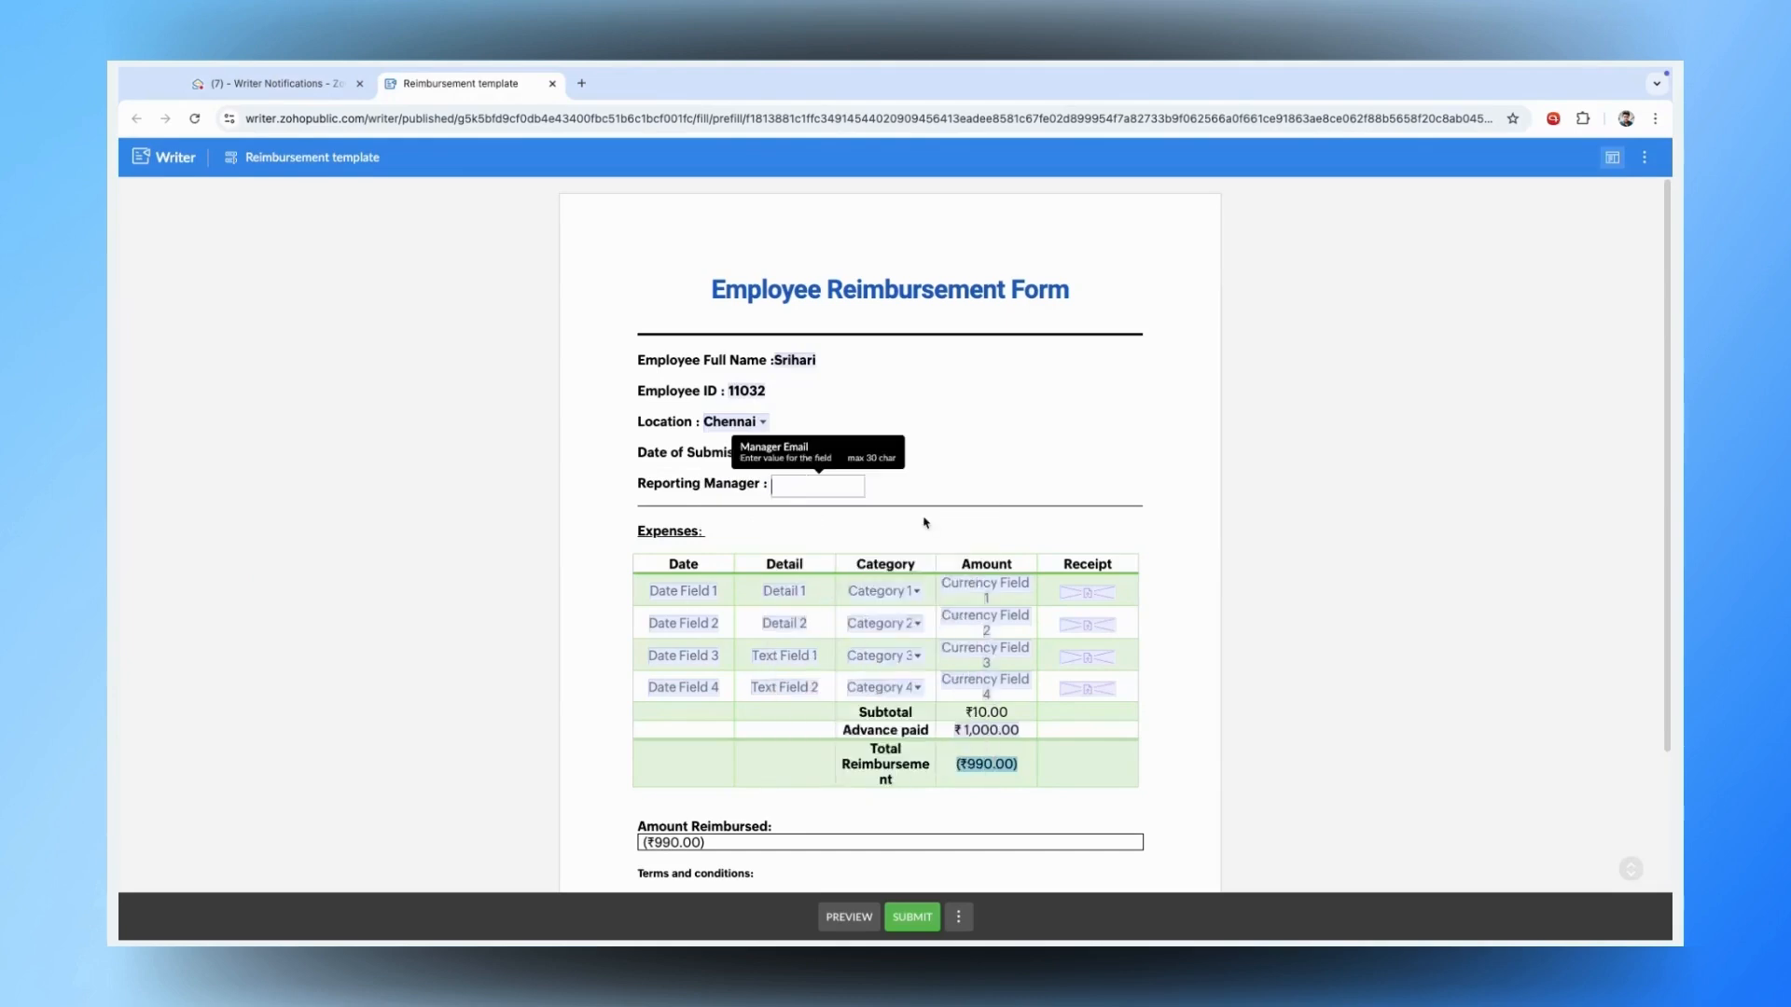
left_click(1087, 523)
- Enter expense amounts 1200, 1222 and 1233334, bringing the total to ₹12,33,559.00
scroll(928, 541, "down", 3)
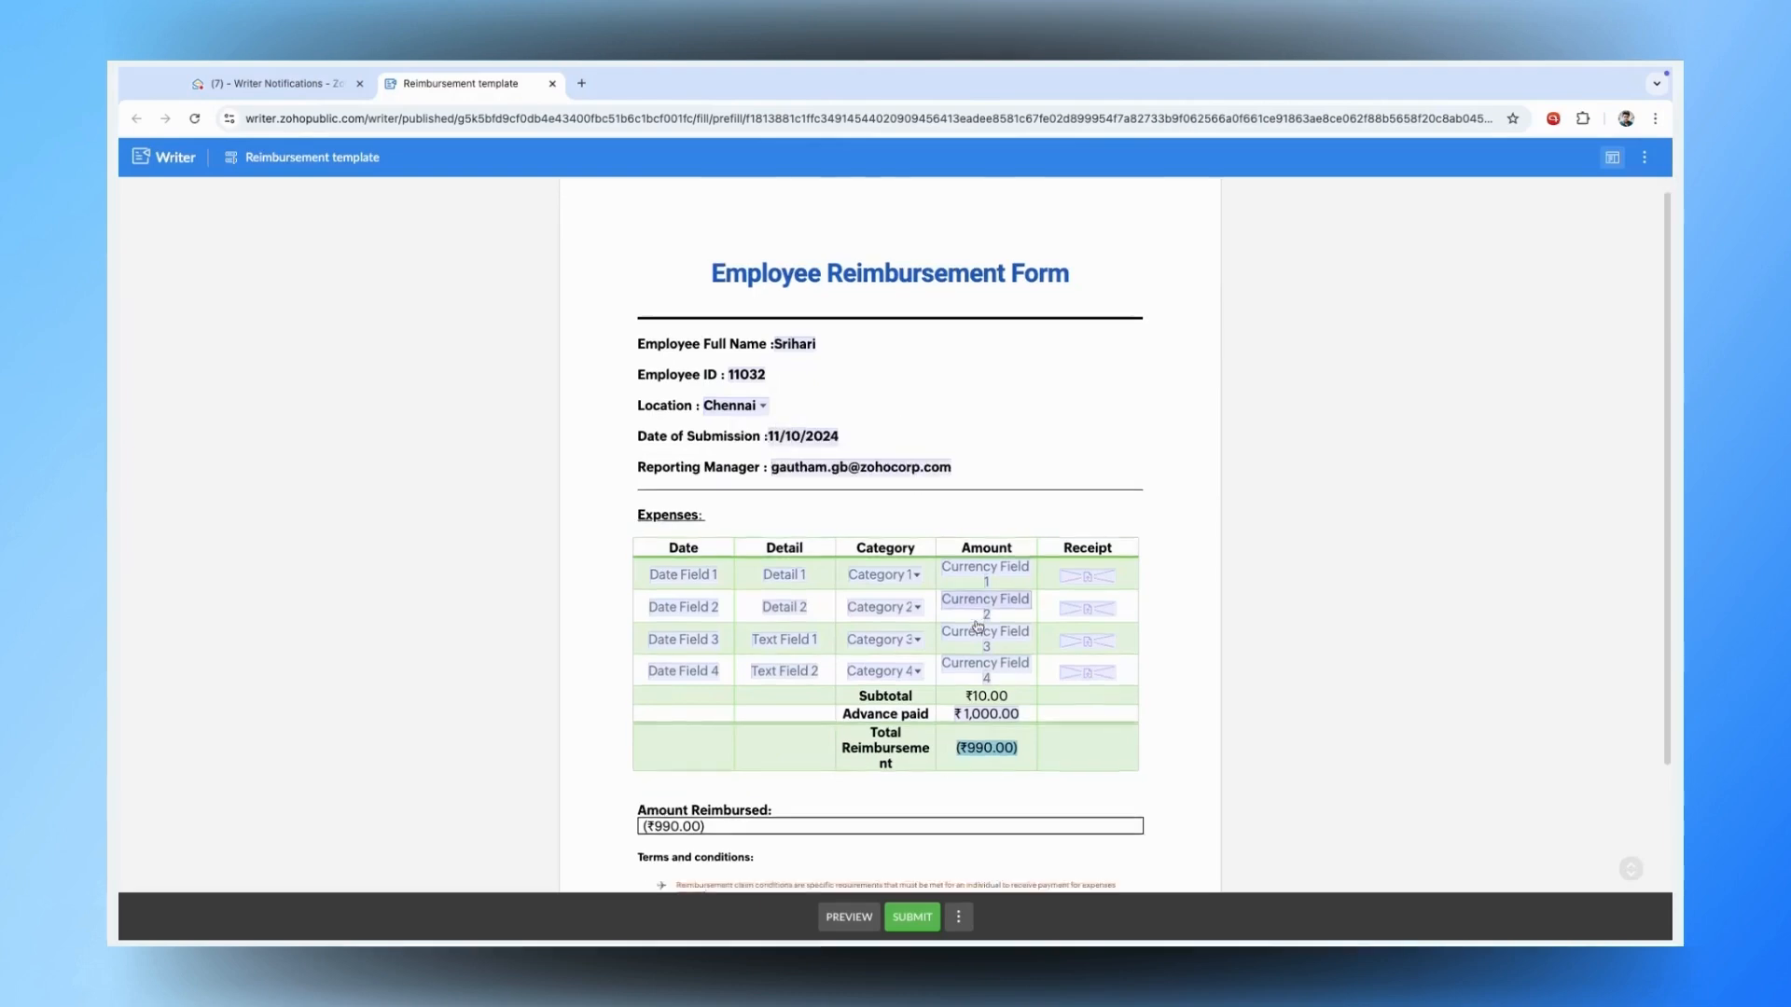
left_click(996, 418)
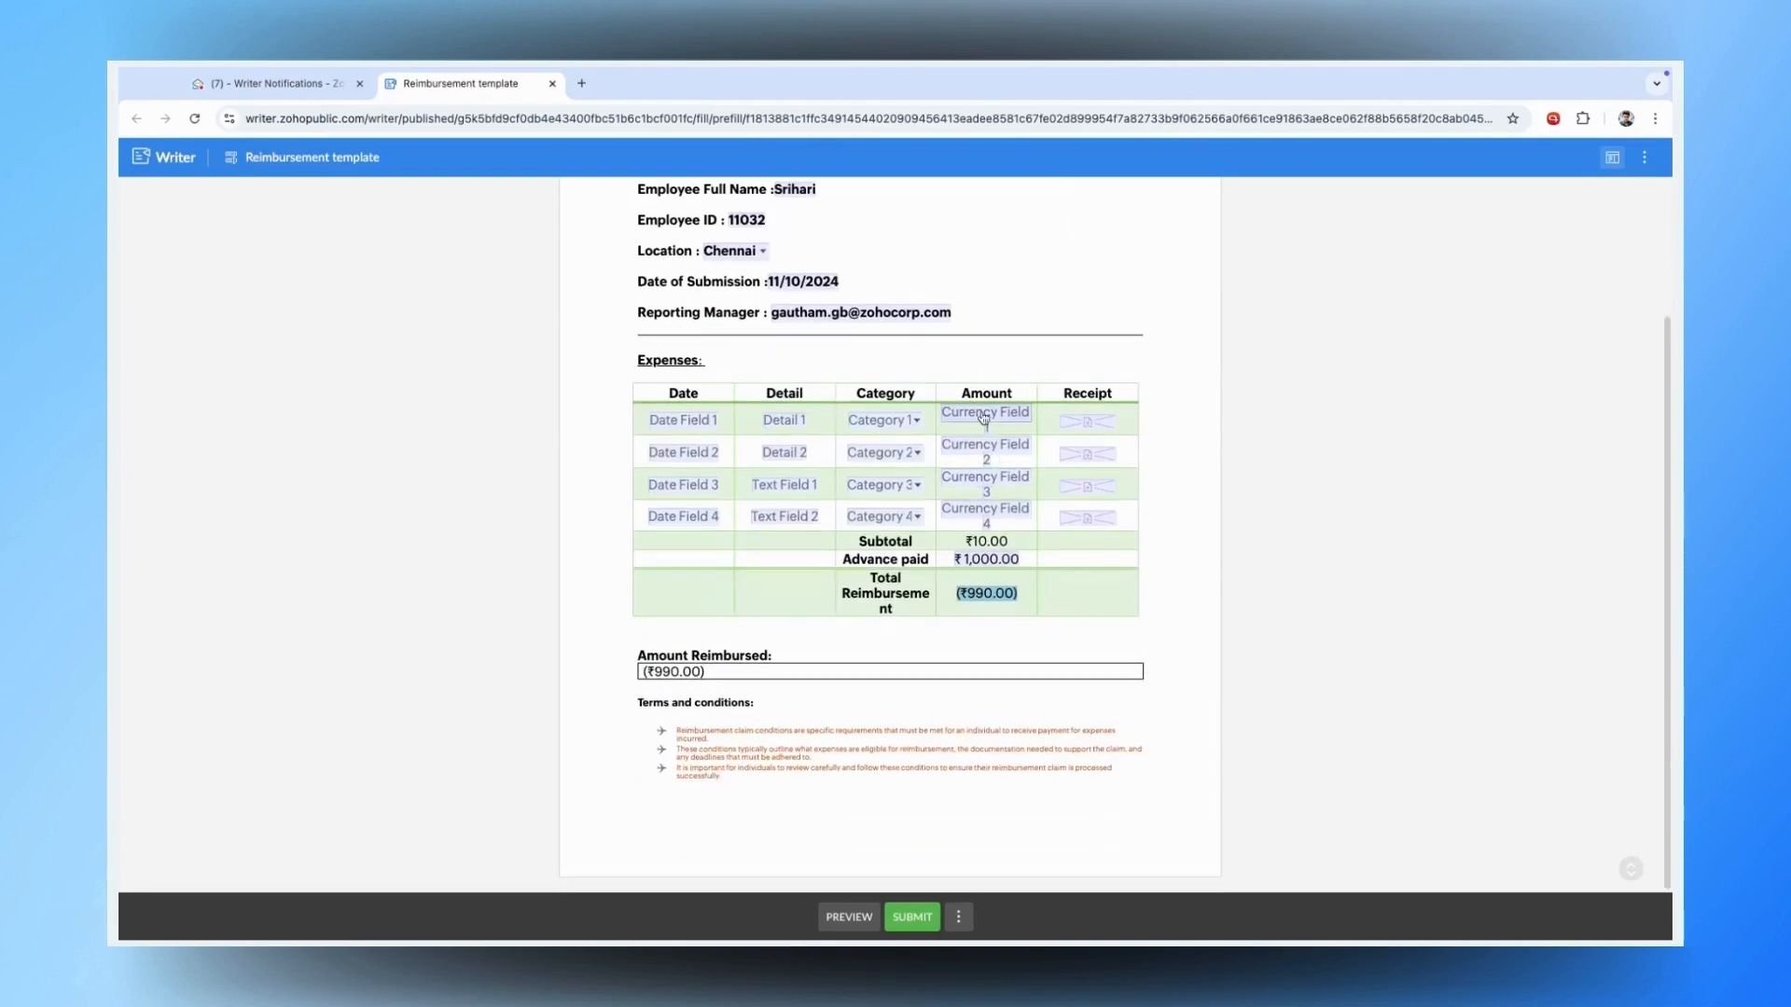
type("1200")
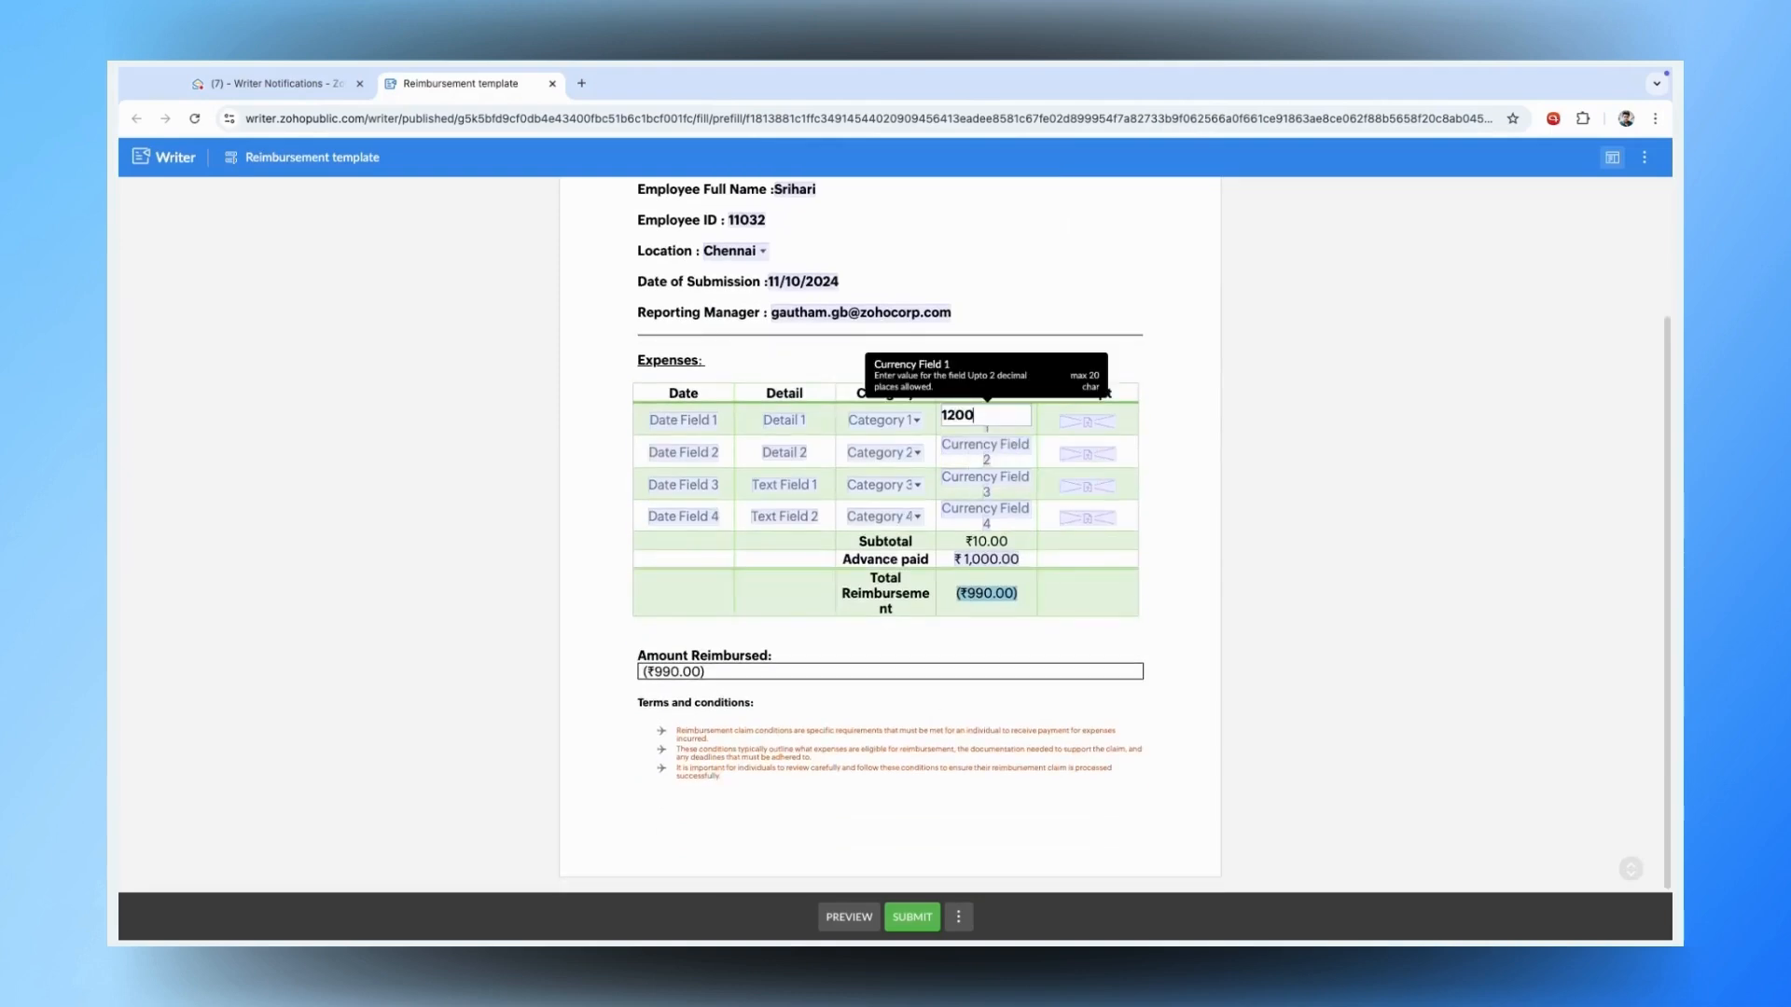
left_click(1001, 482)
type("1222")
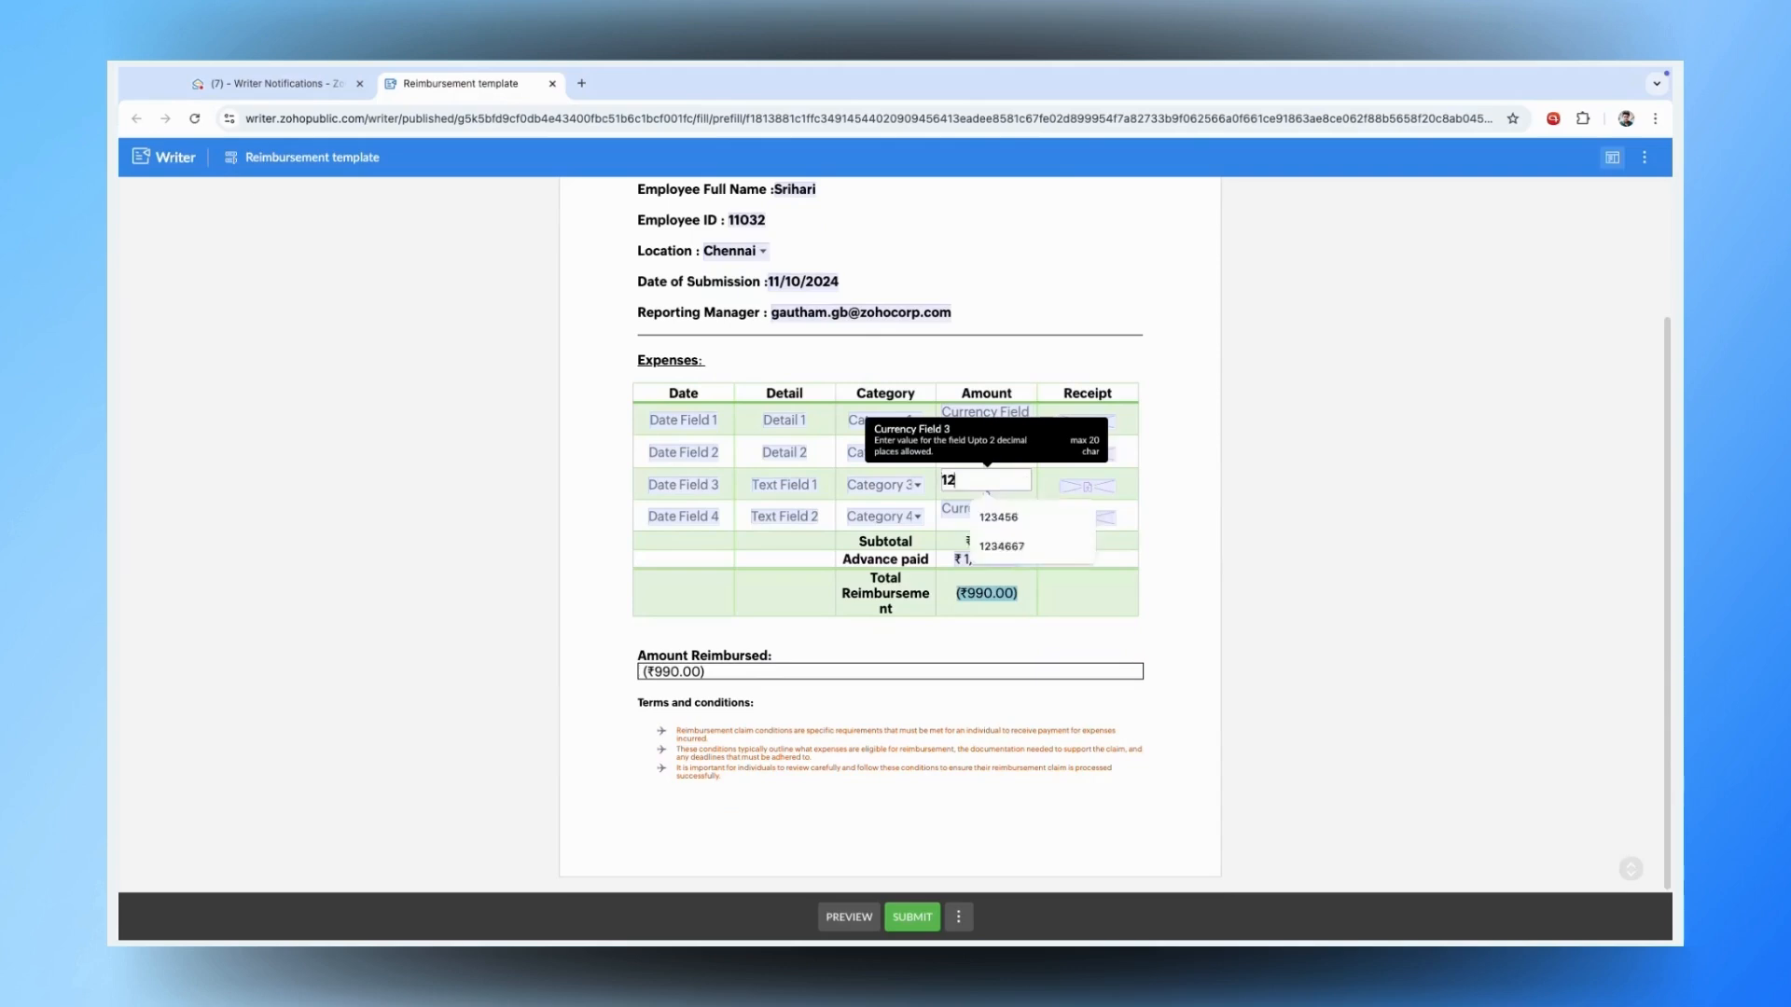
left_click(1164, 527)
left_click(986, 495)
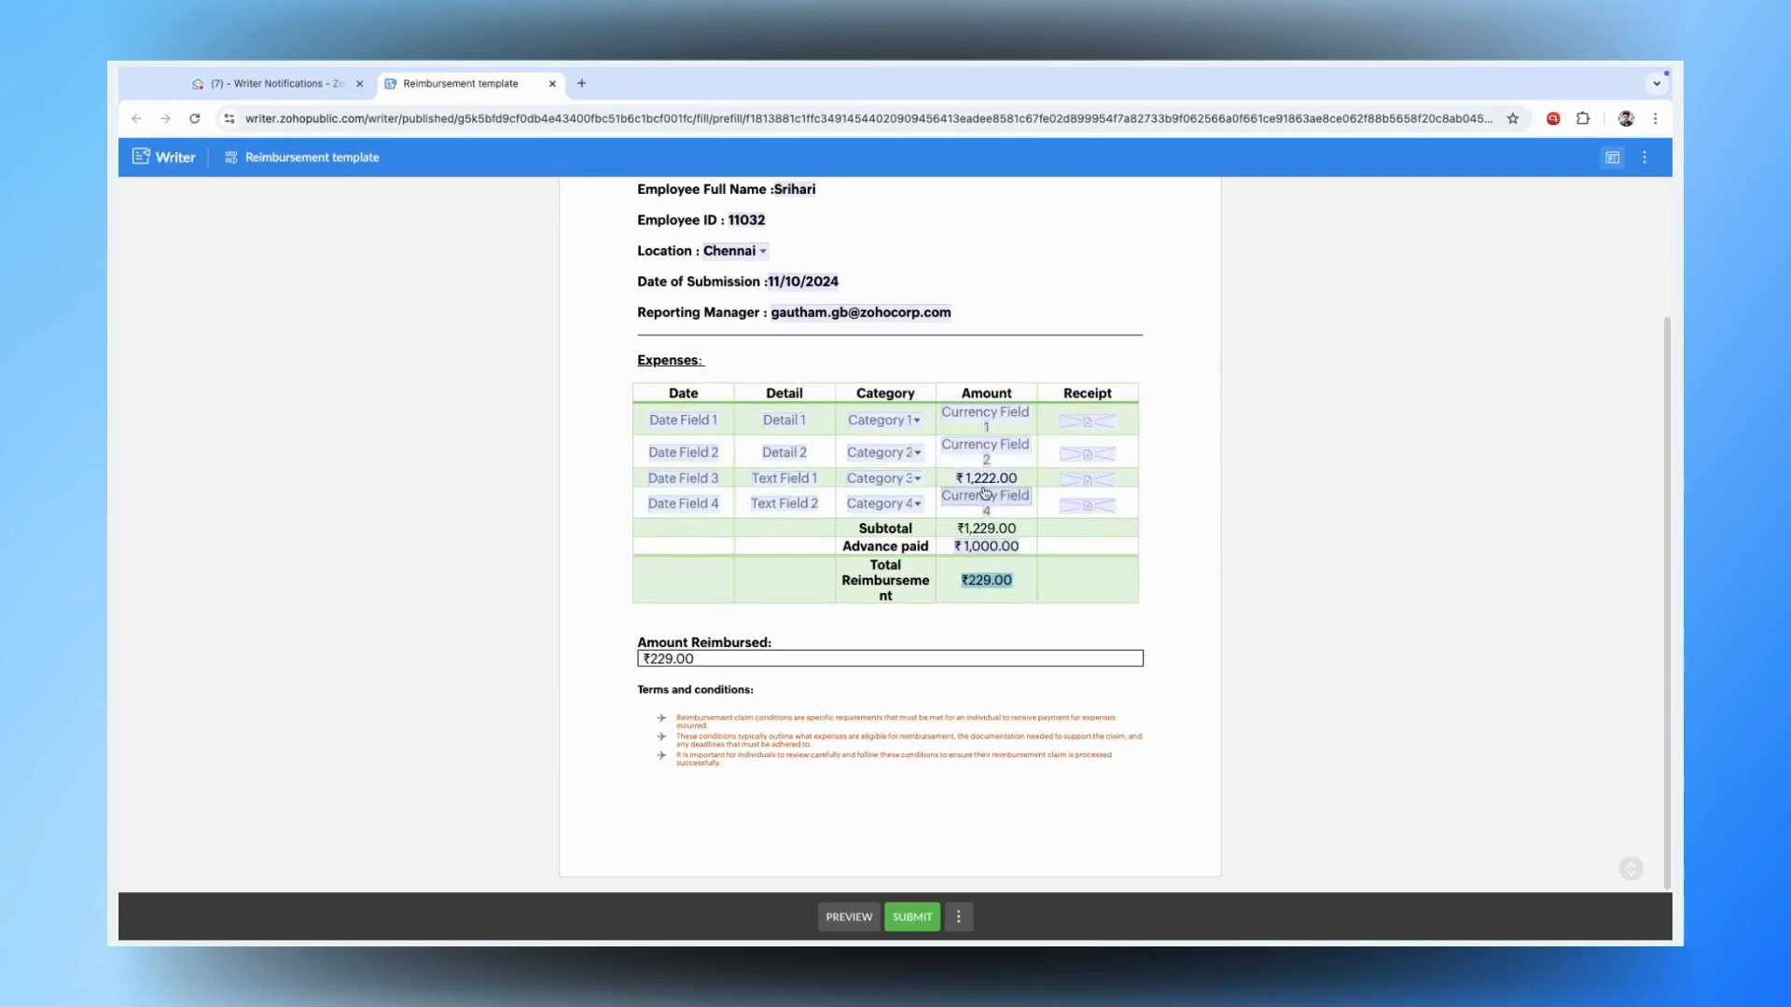
type("1233334")
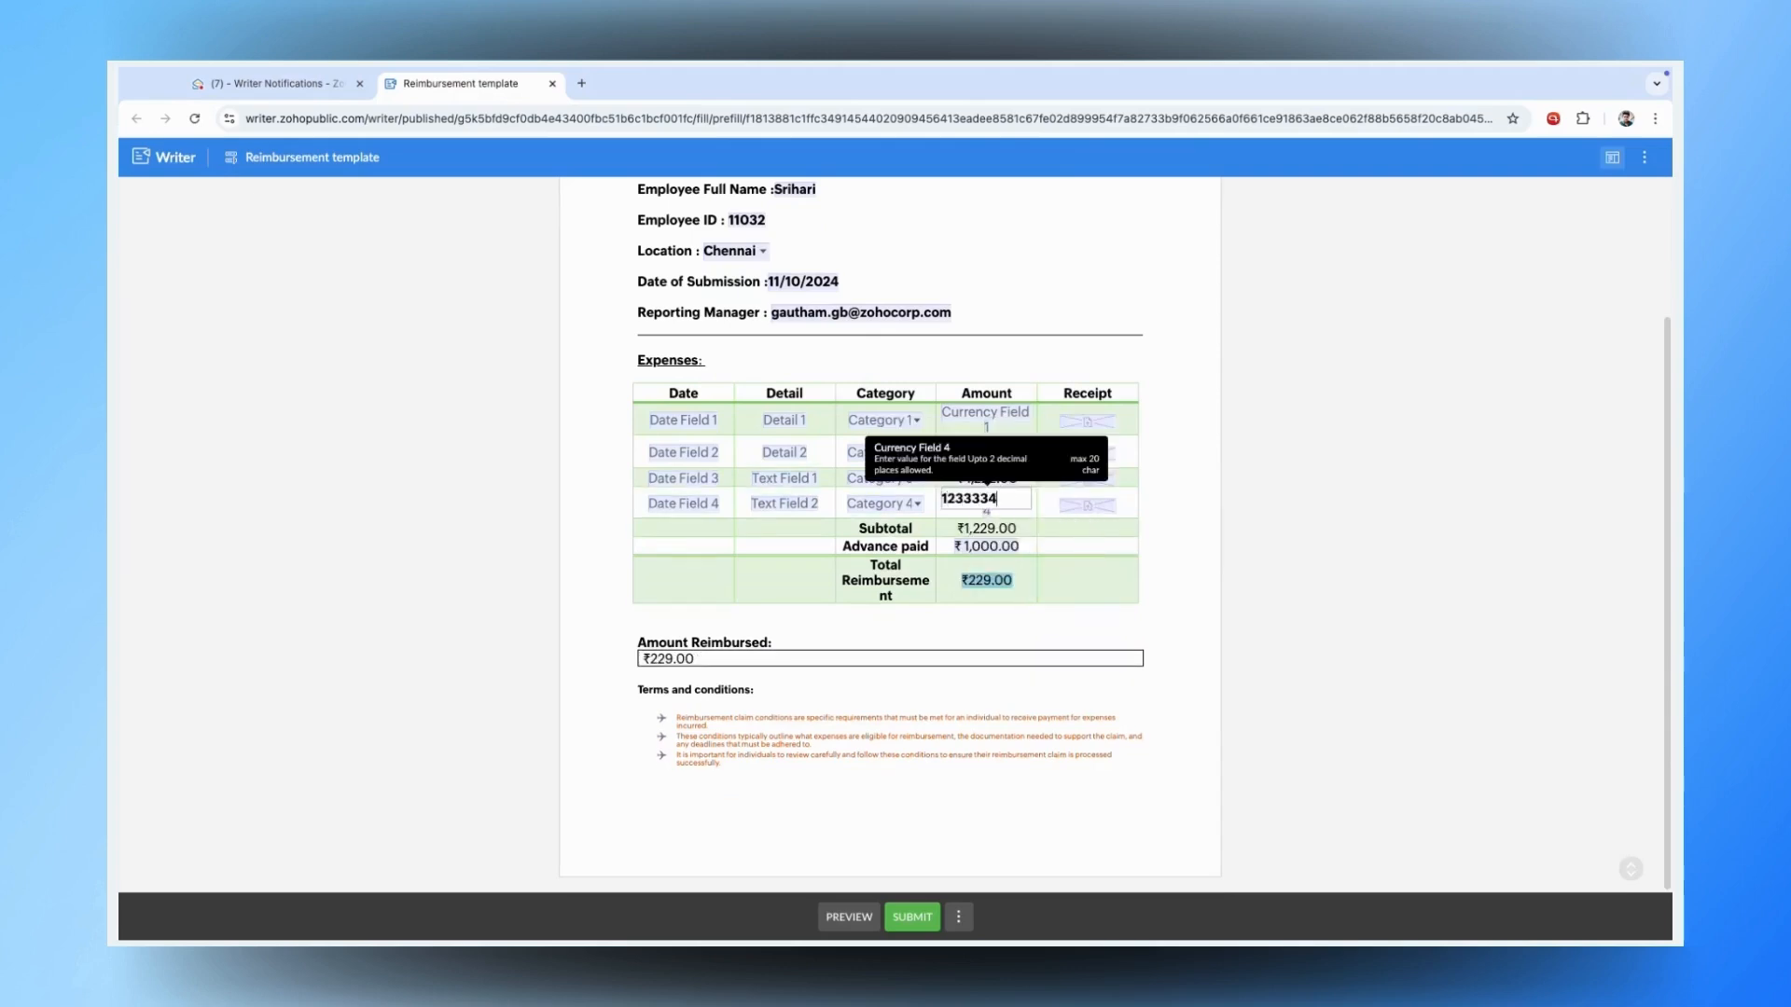
key("Return")
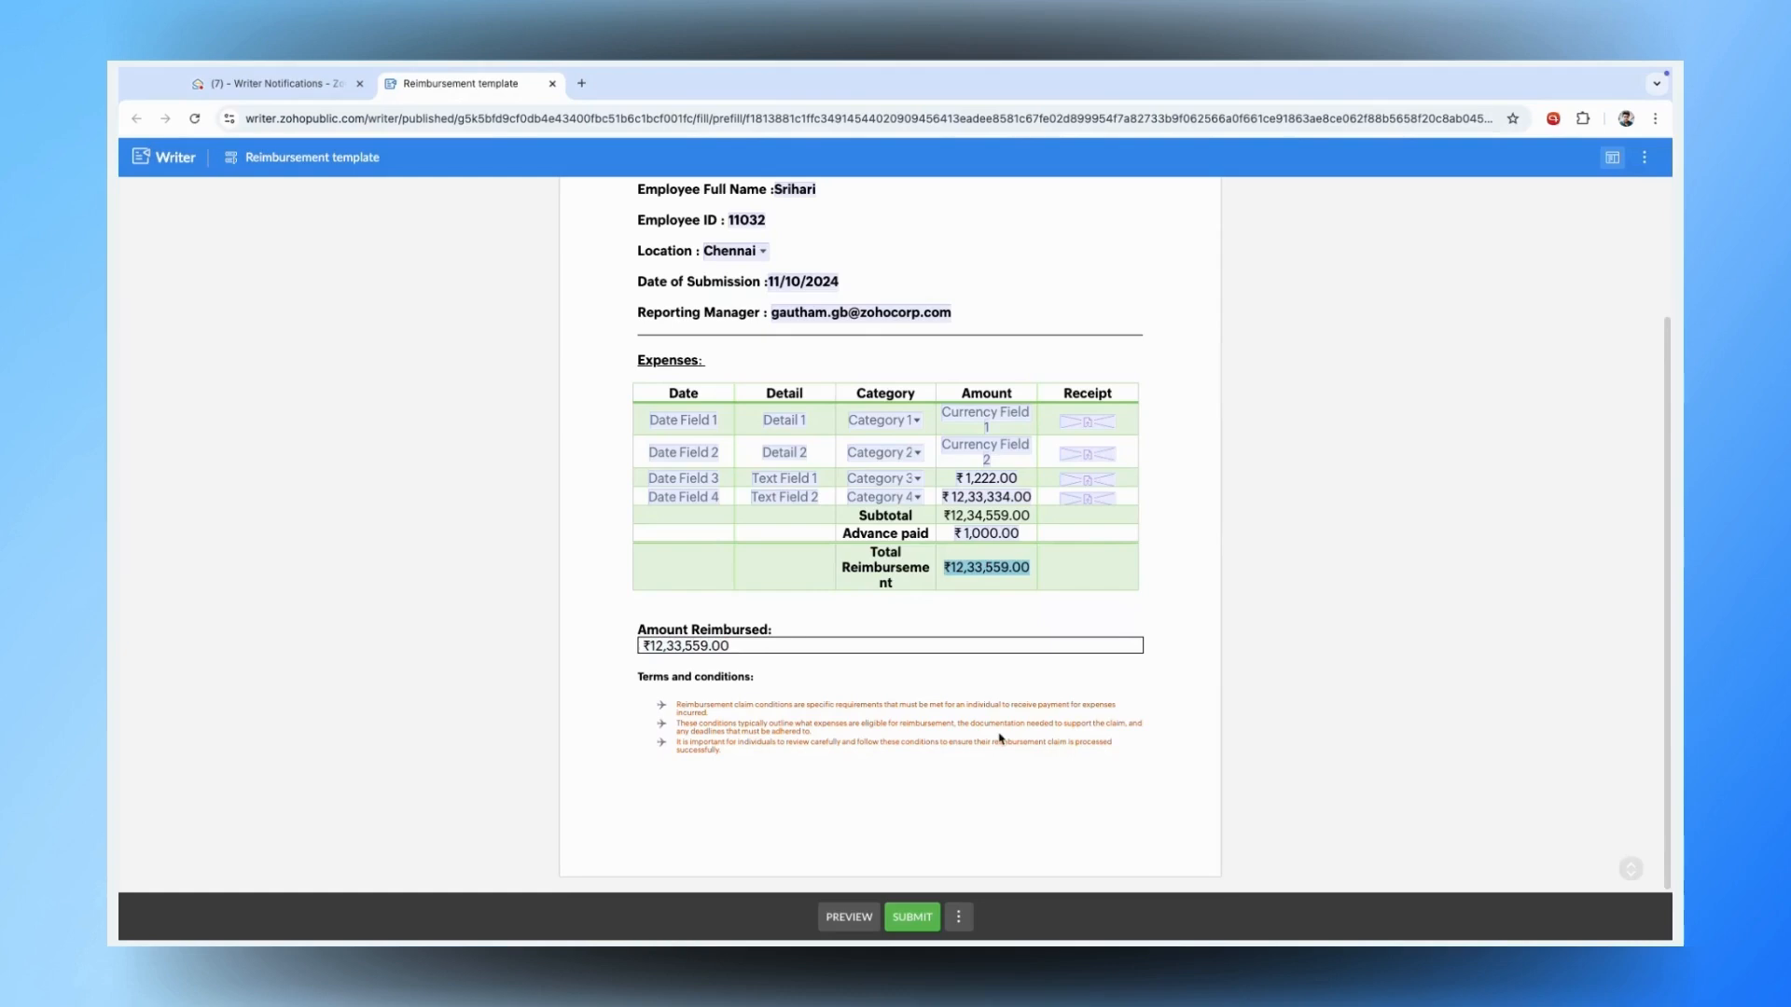
- Attach Untitled Document-18.pdf as the first expense receipt
left_click(1099, 425)
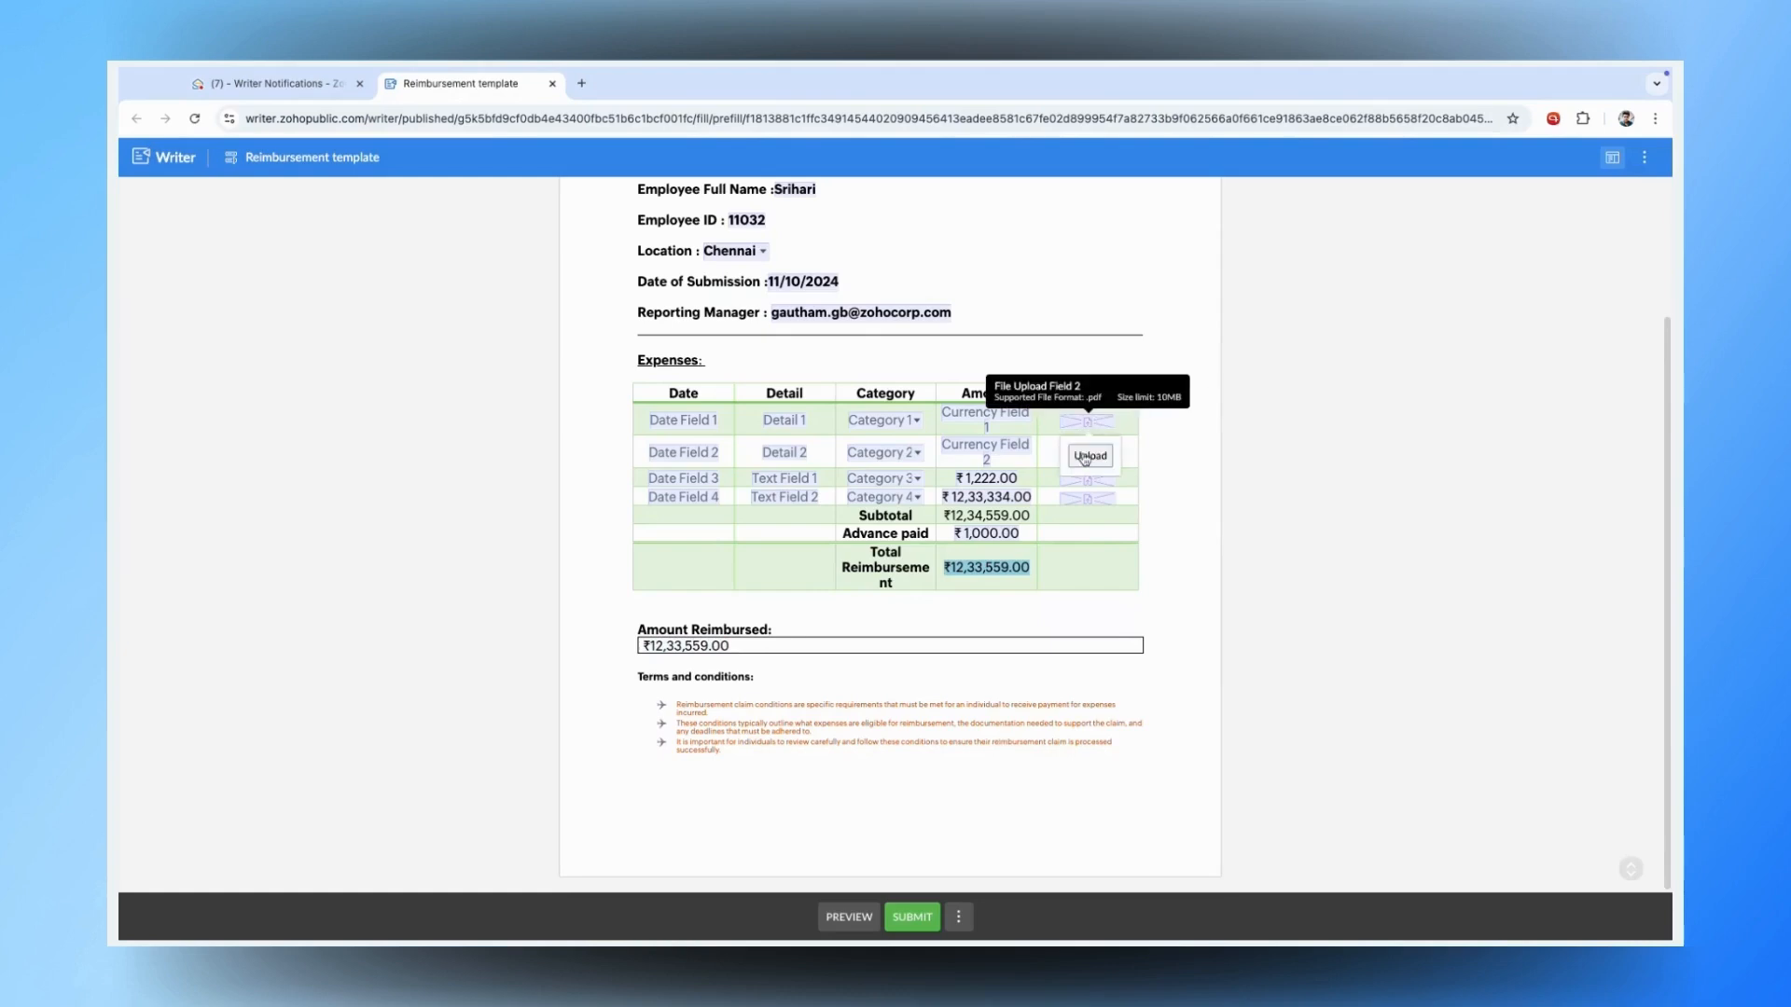
left_click(1085, 457)
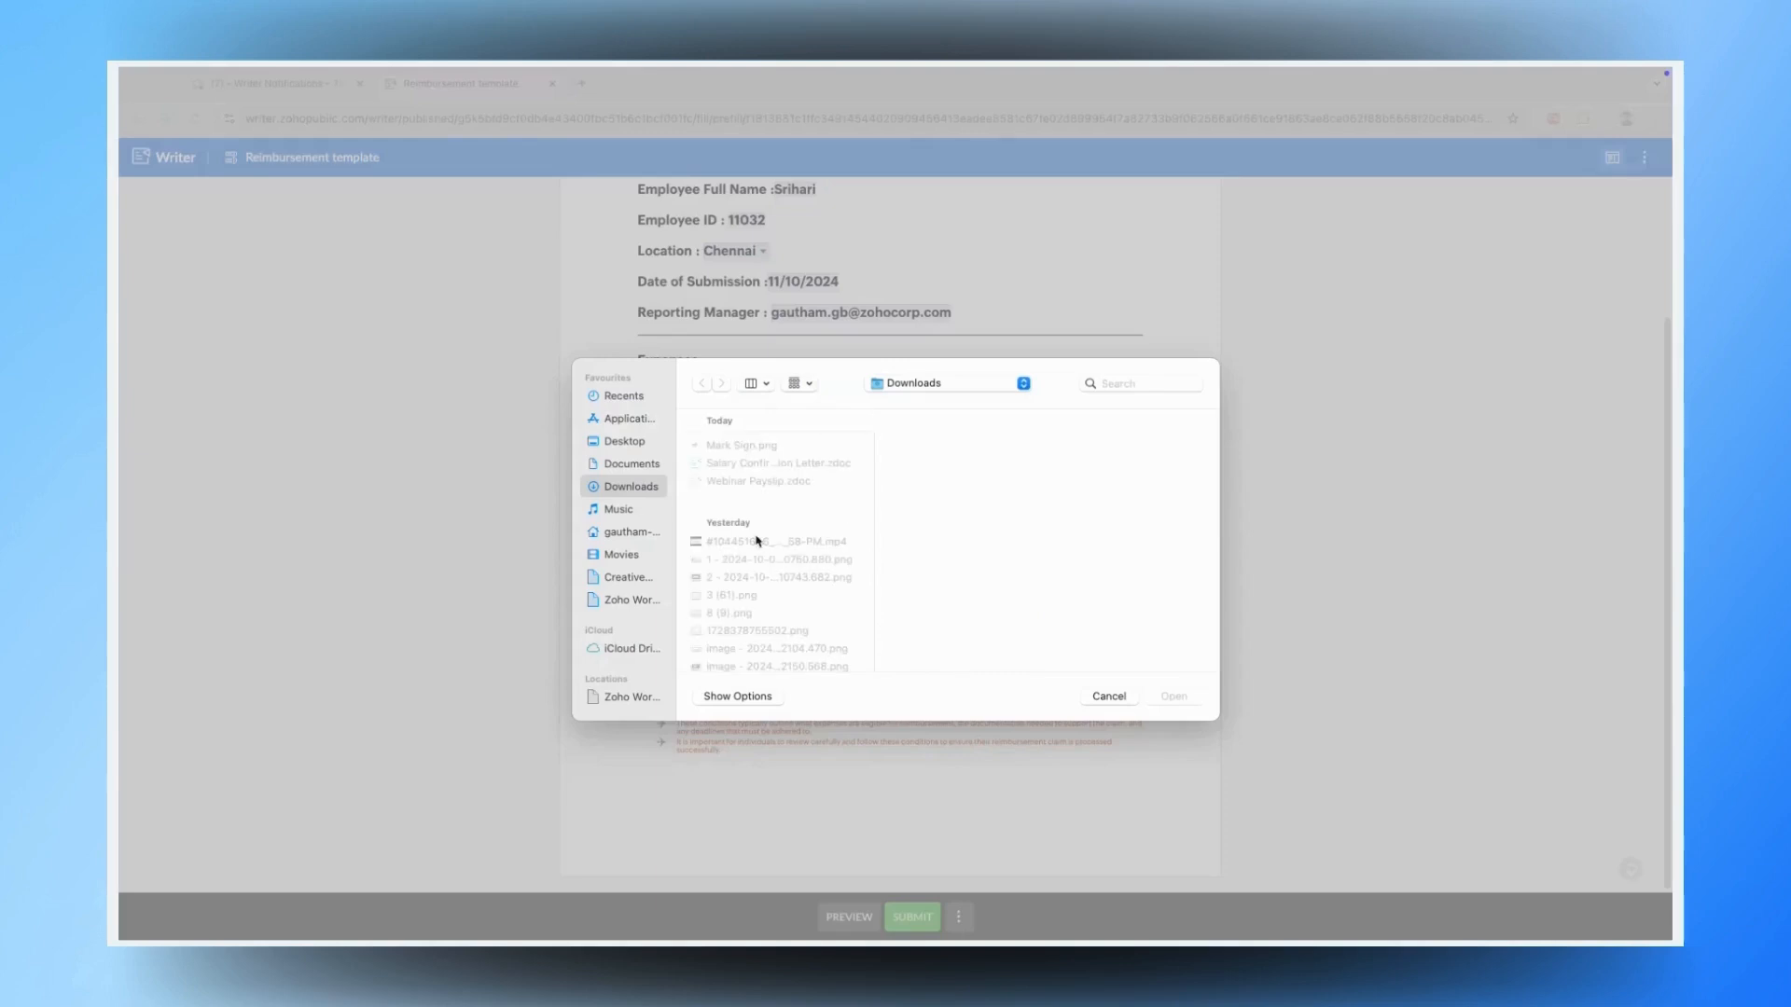
scroll(775, 560, "down", 3)
scroll(778, 564, "up", 2)
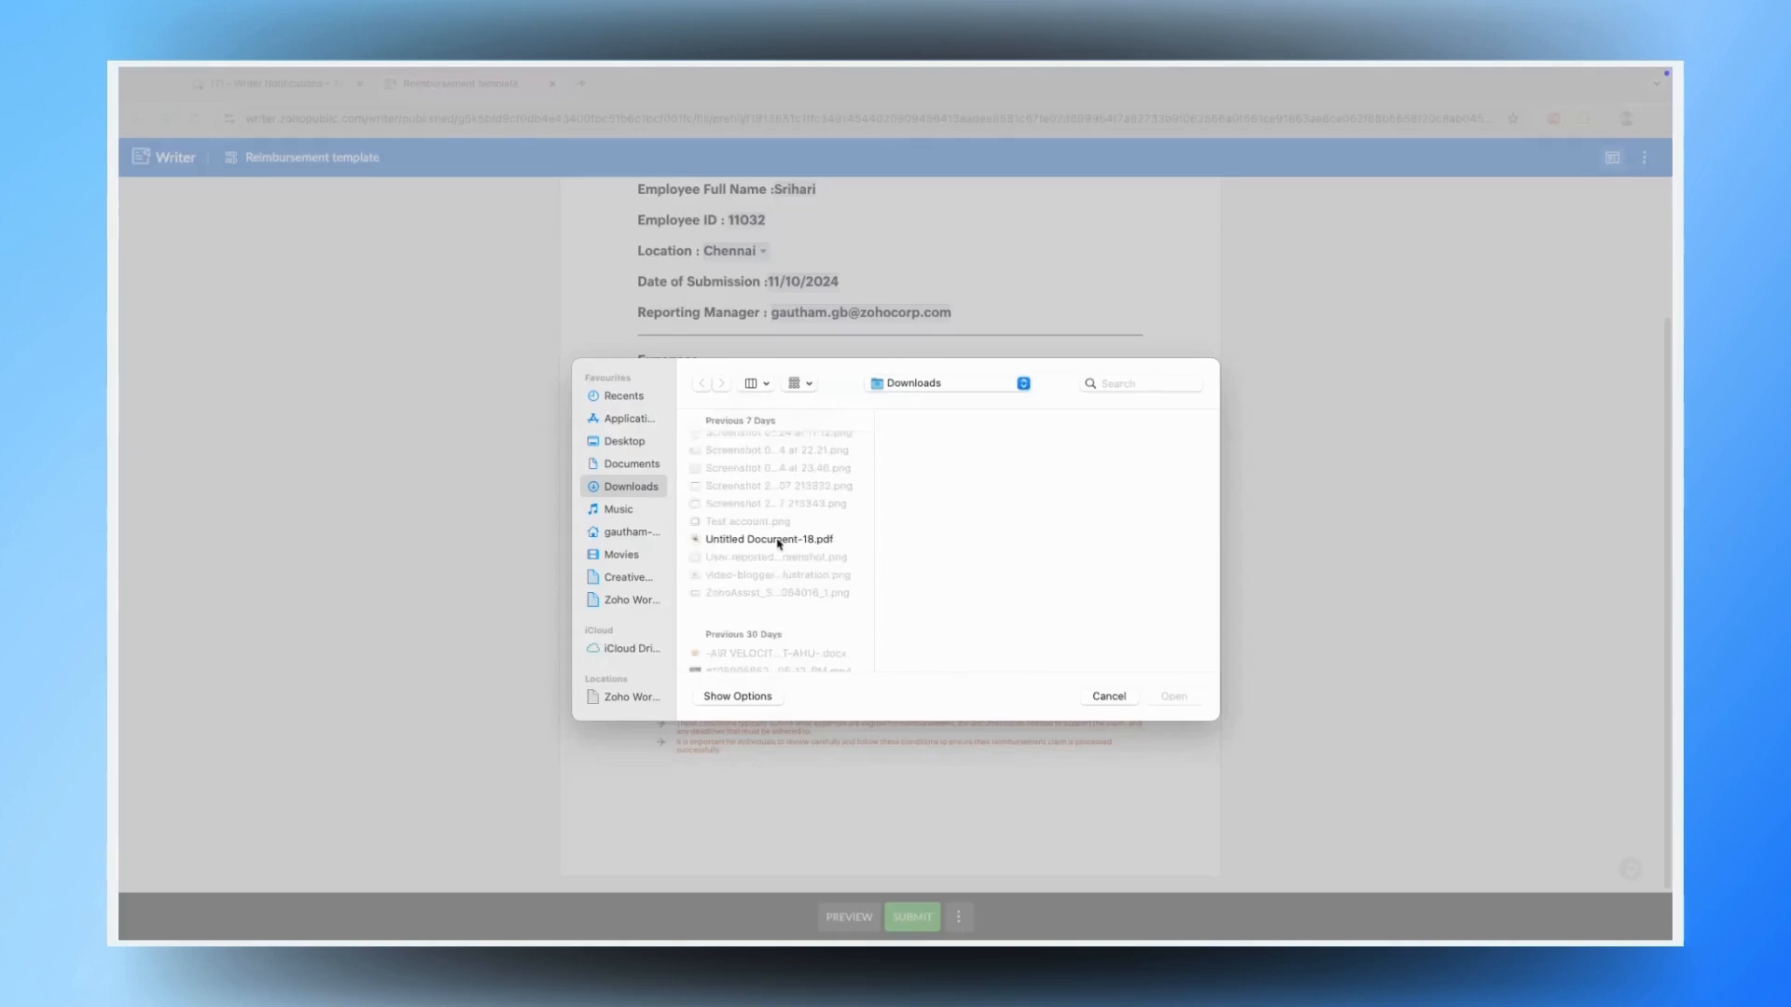
left_click(779, 542)
left_click(1175, 697)
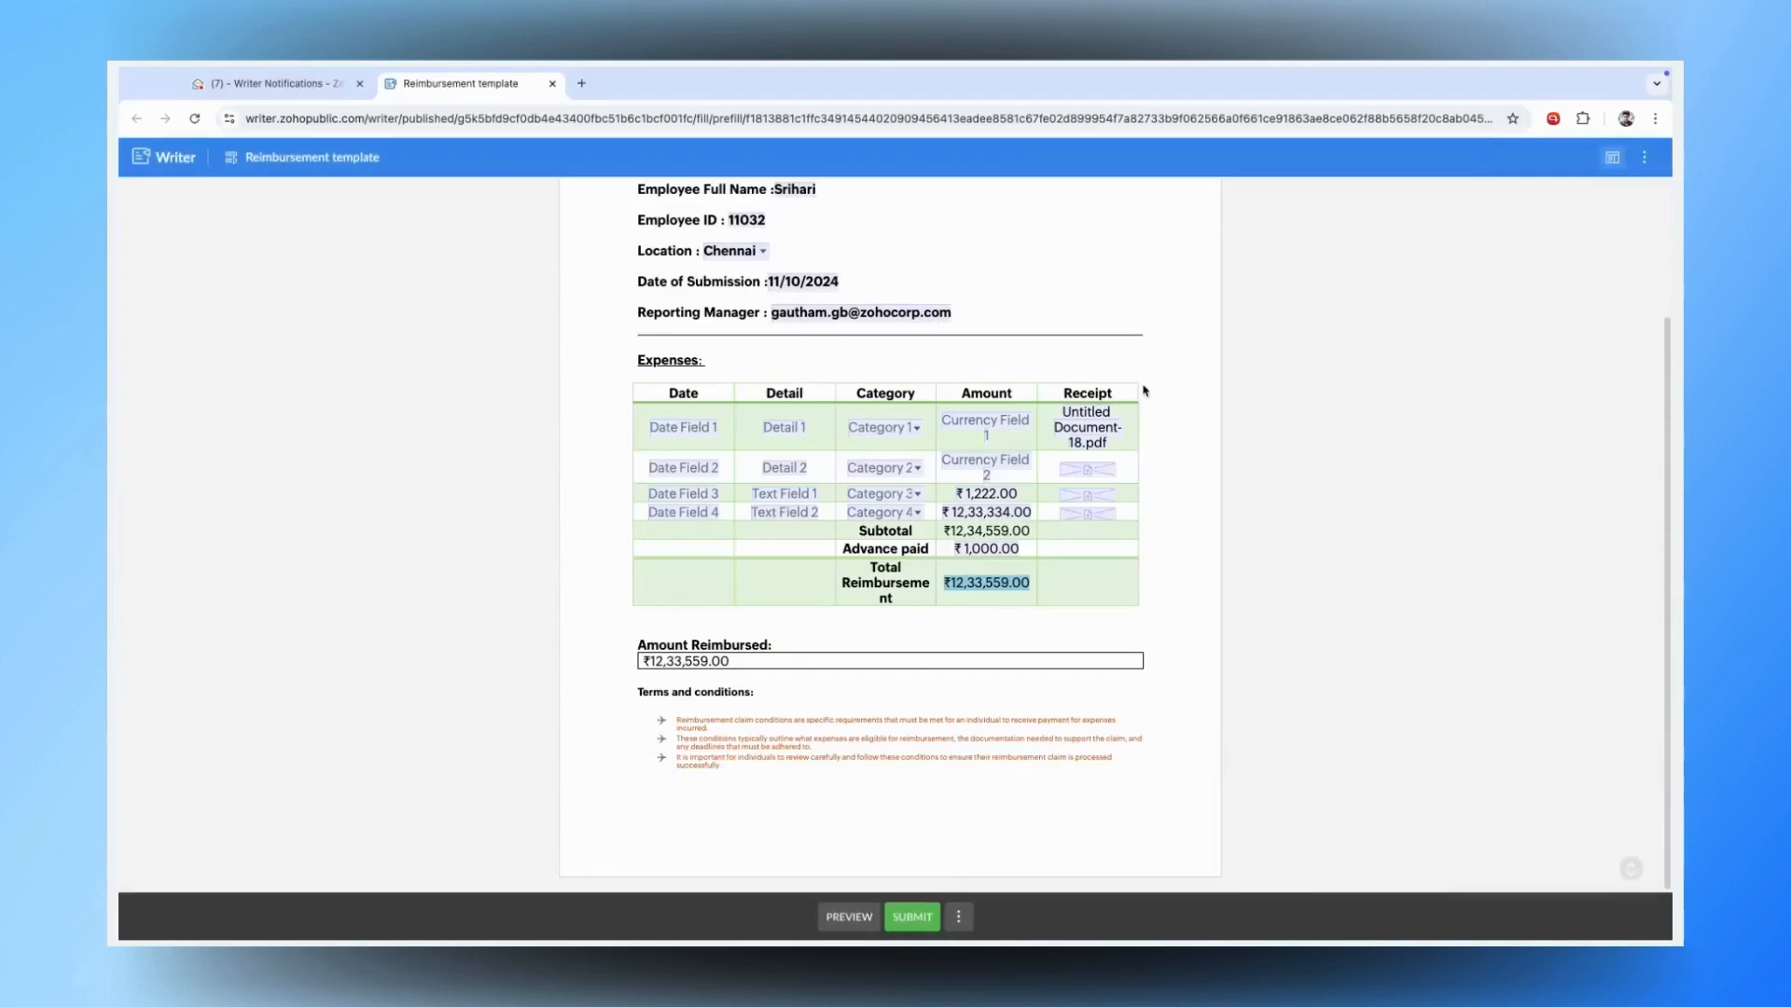
- Submit the filled reimbursement form and dismiss the confirmation
mouse_move(924, 914)
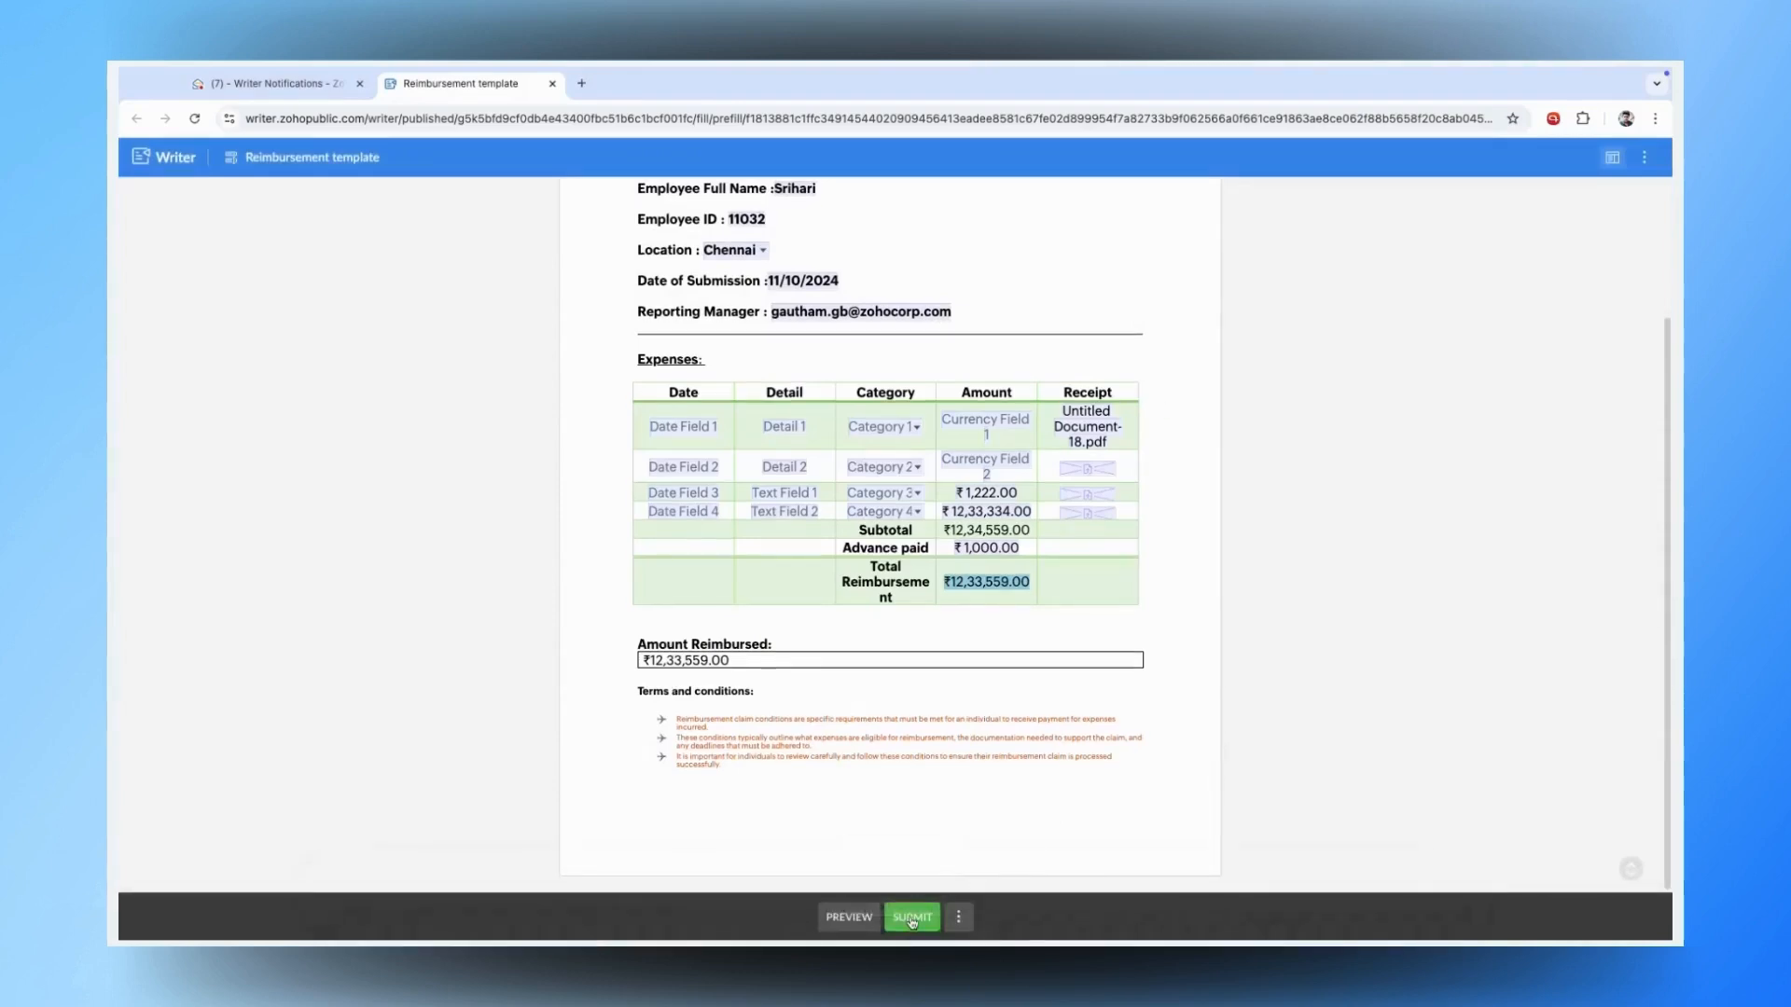
left_click(912, 917)
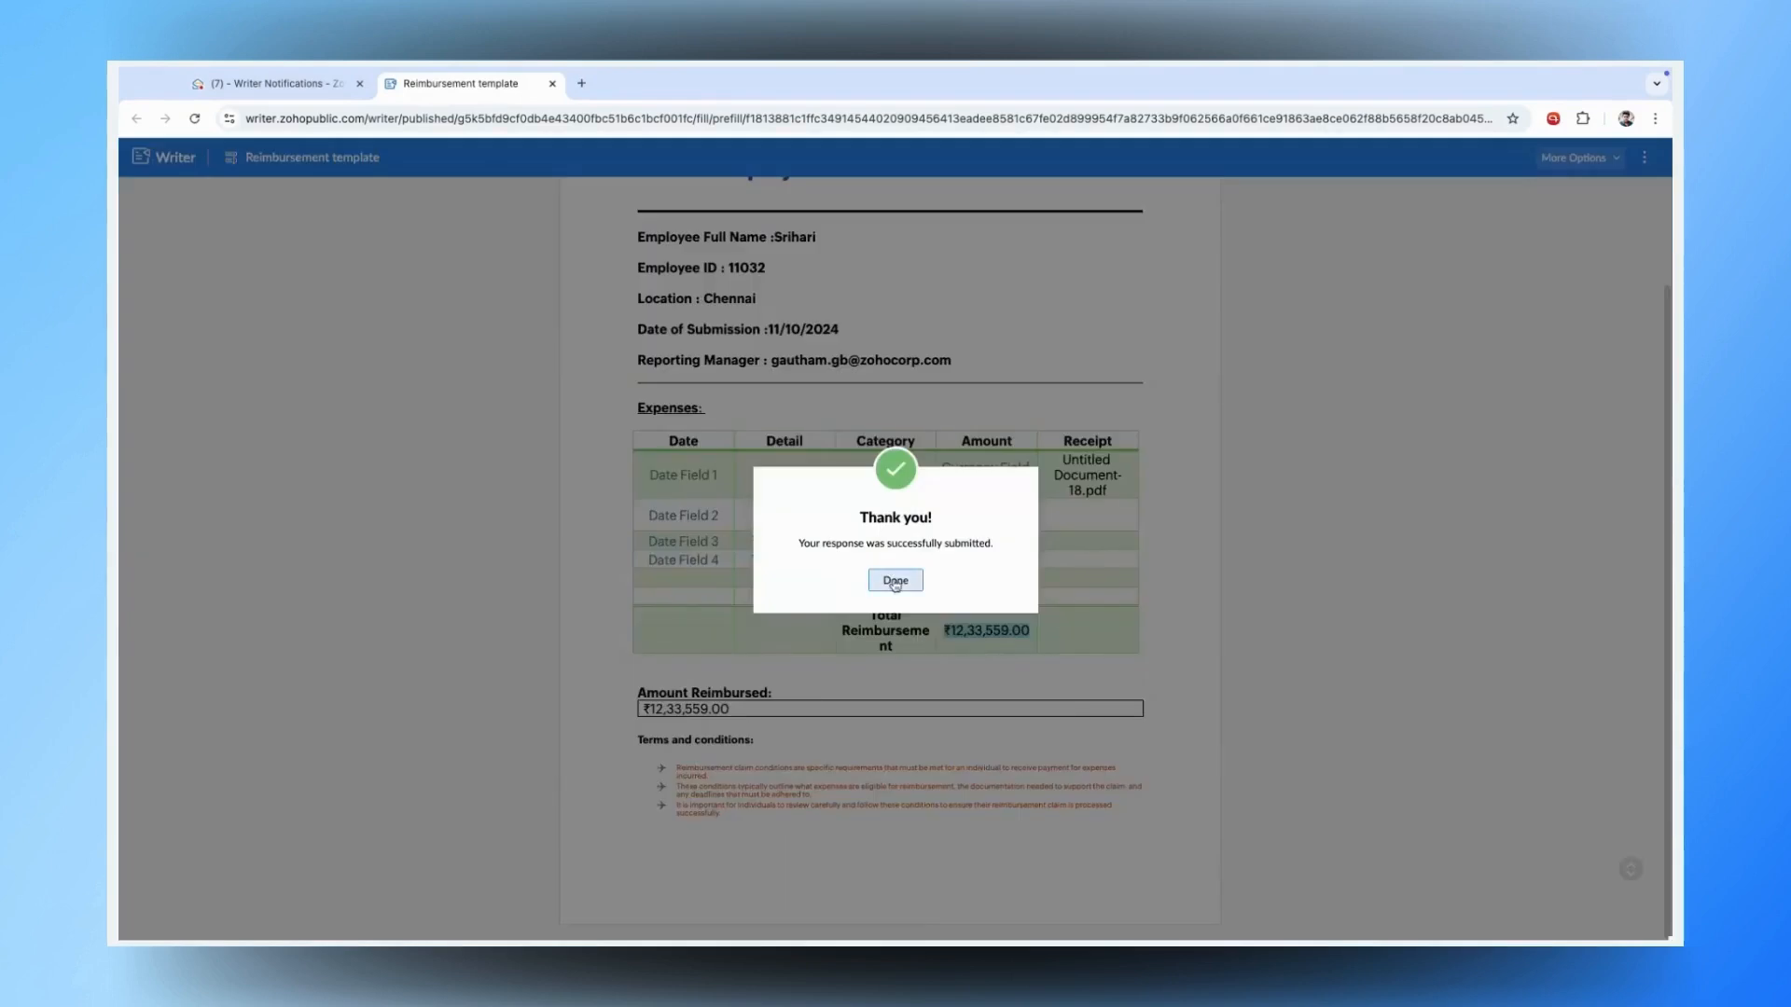
left_click(895, 581)
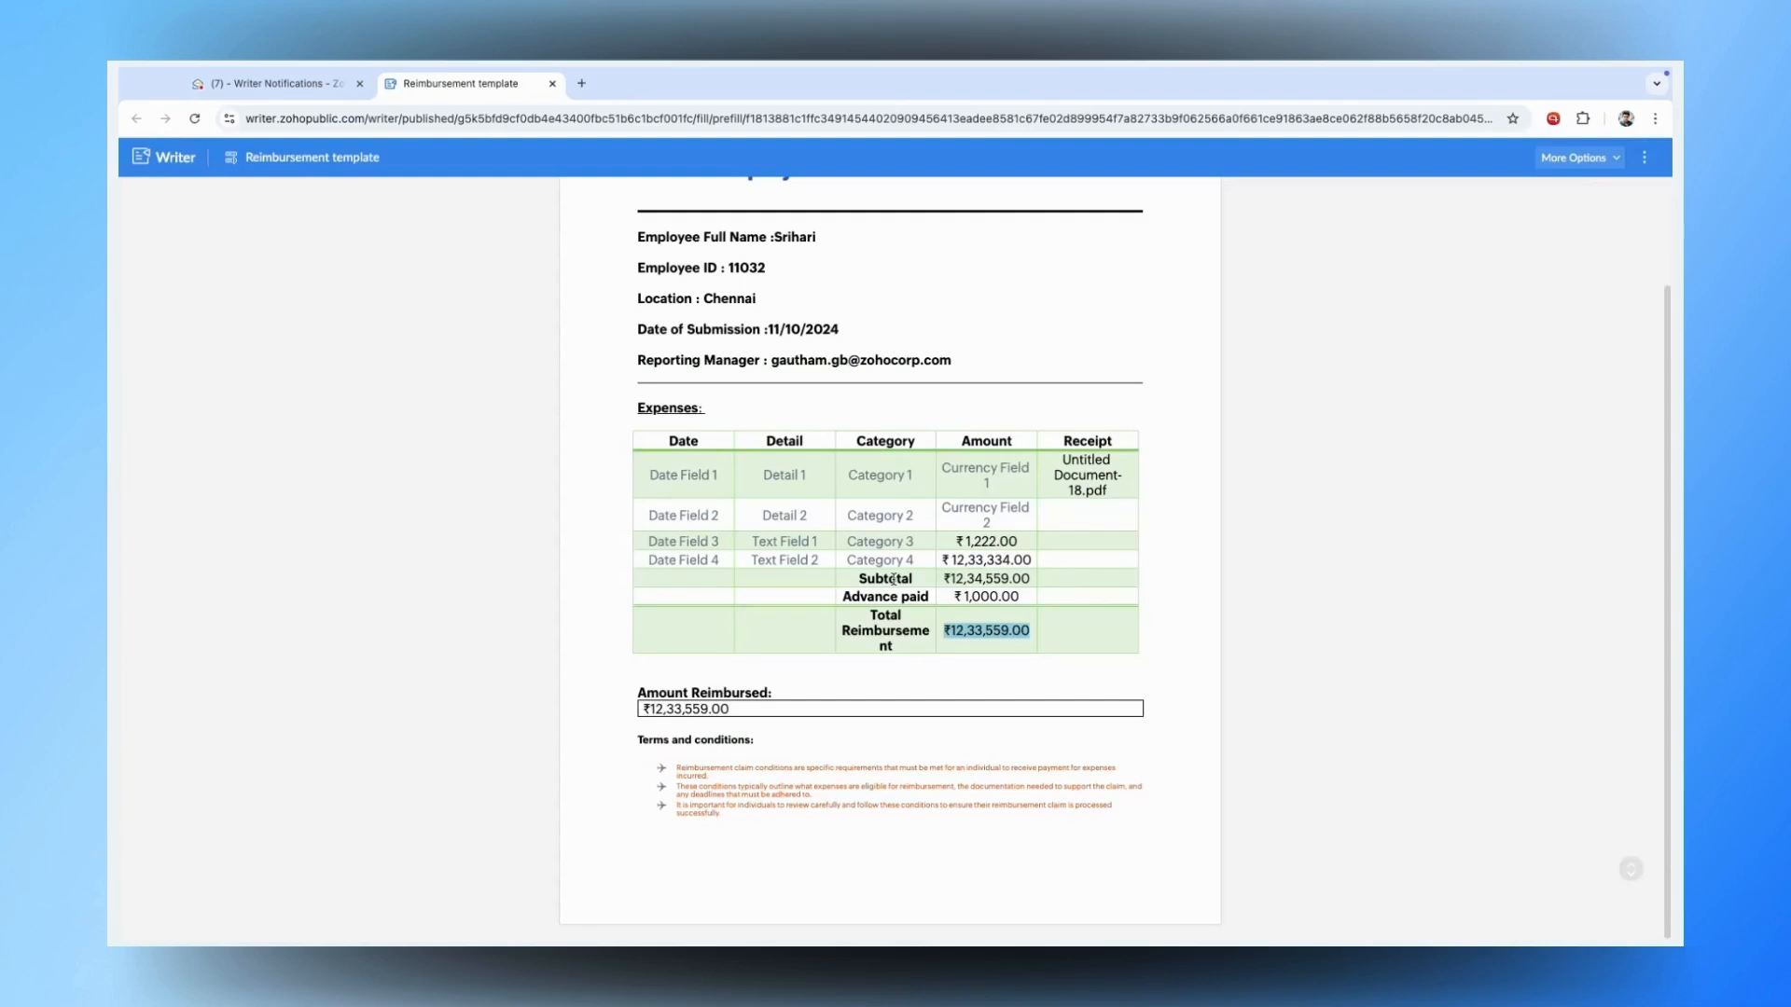
- Switch to the mailbox and look through the earlier Writer Notification emails
left_click(224, 83)
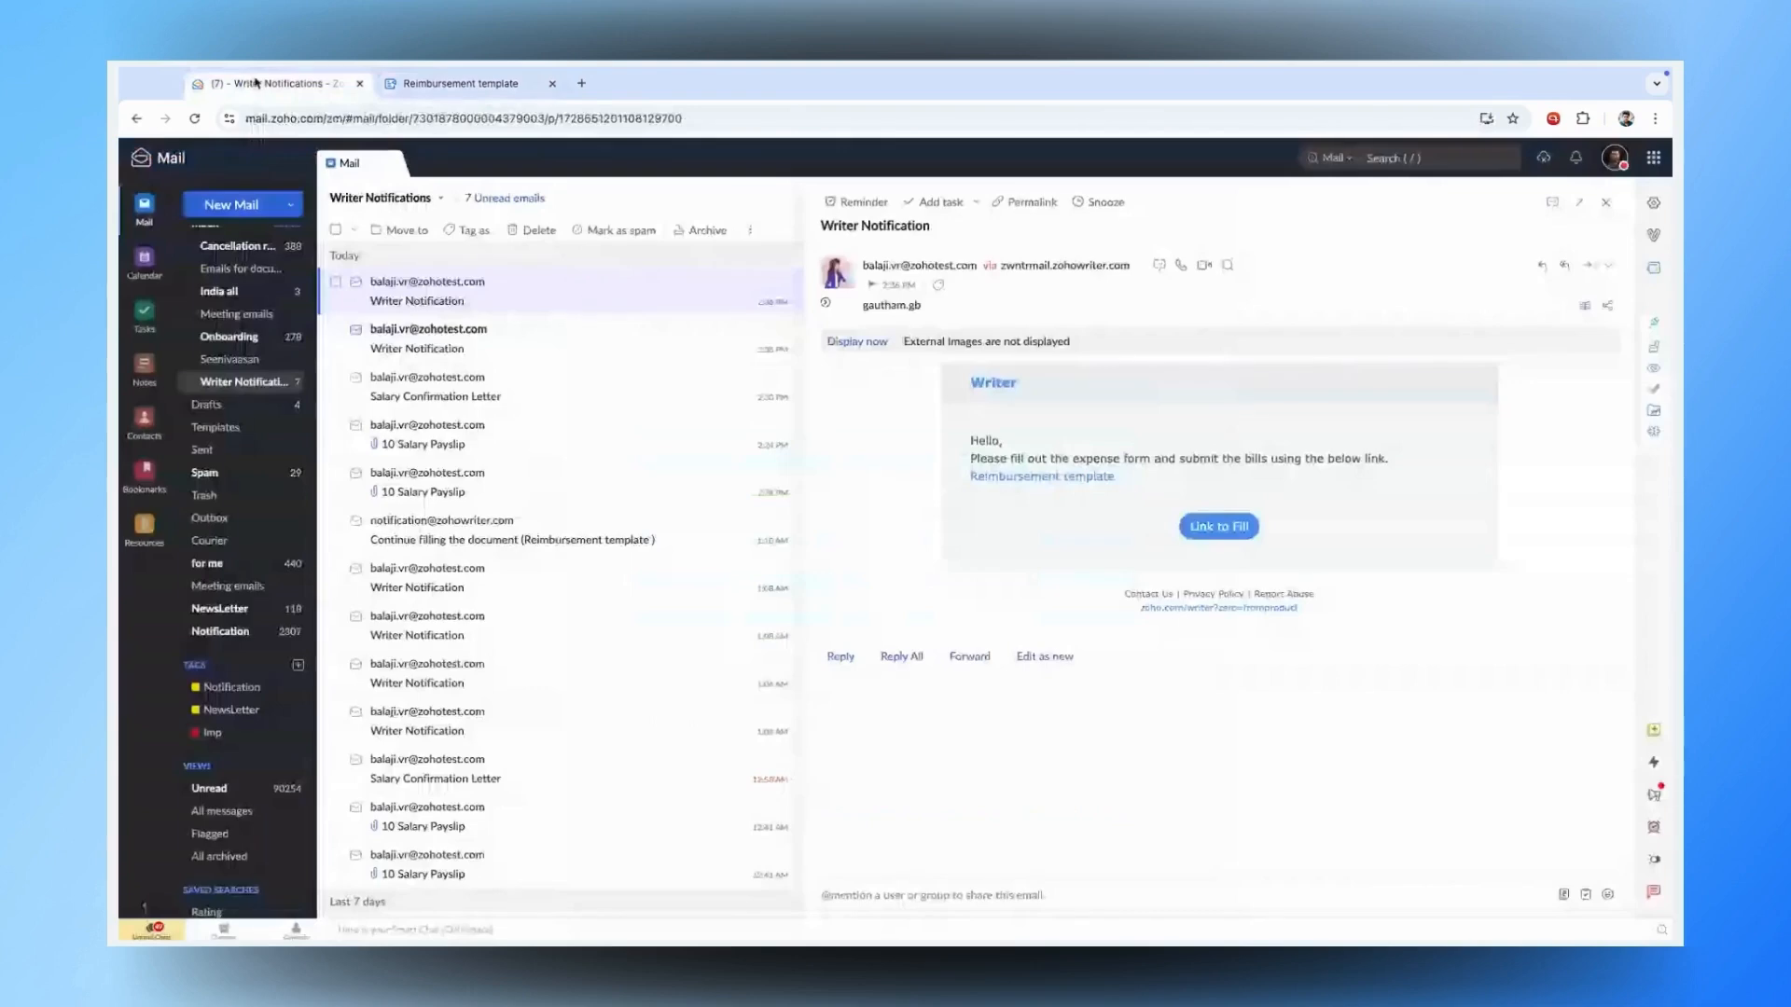
left_click(1605, 202)
left_click(258, 383)
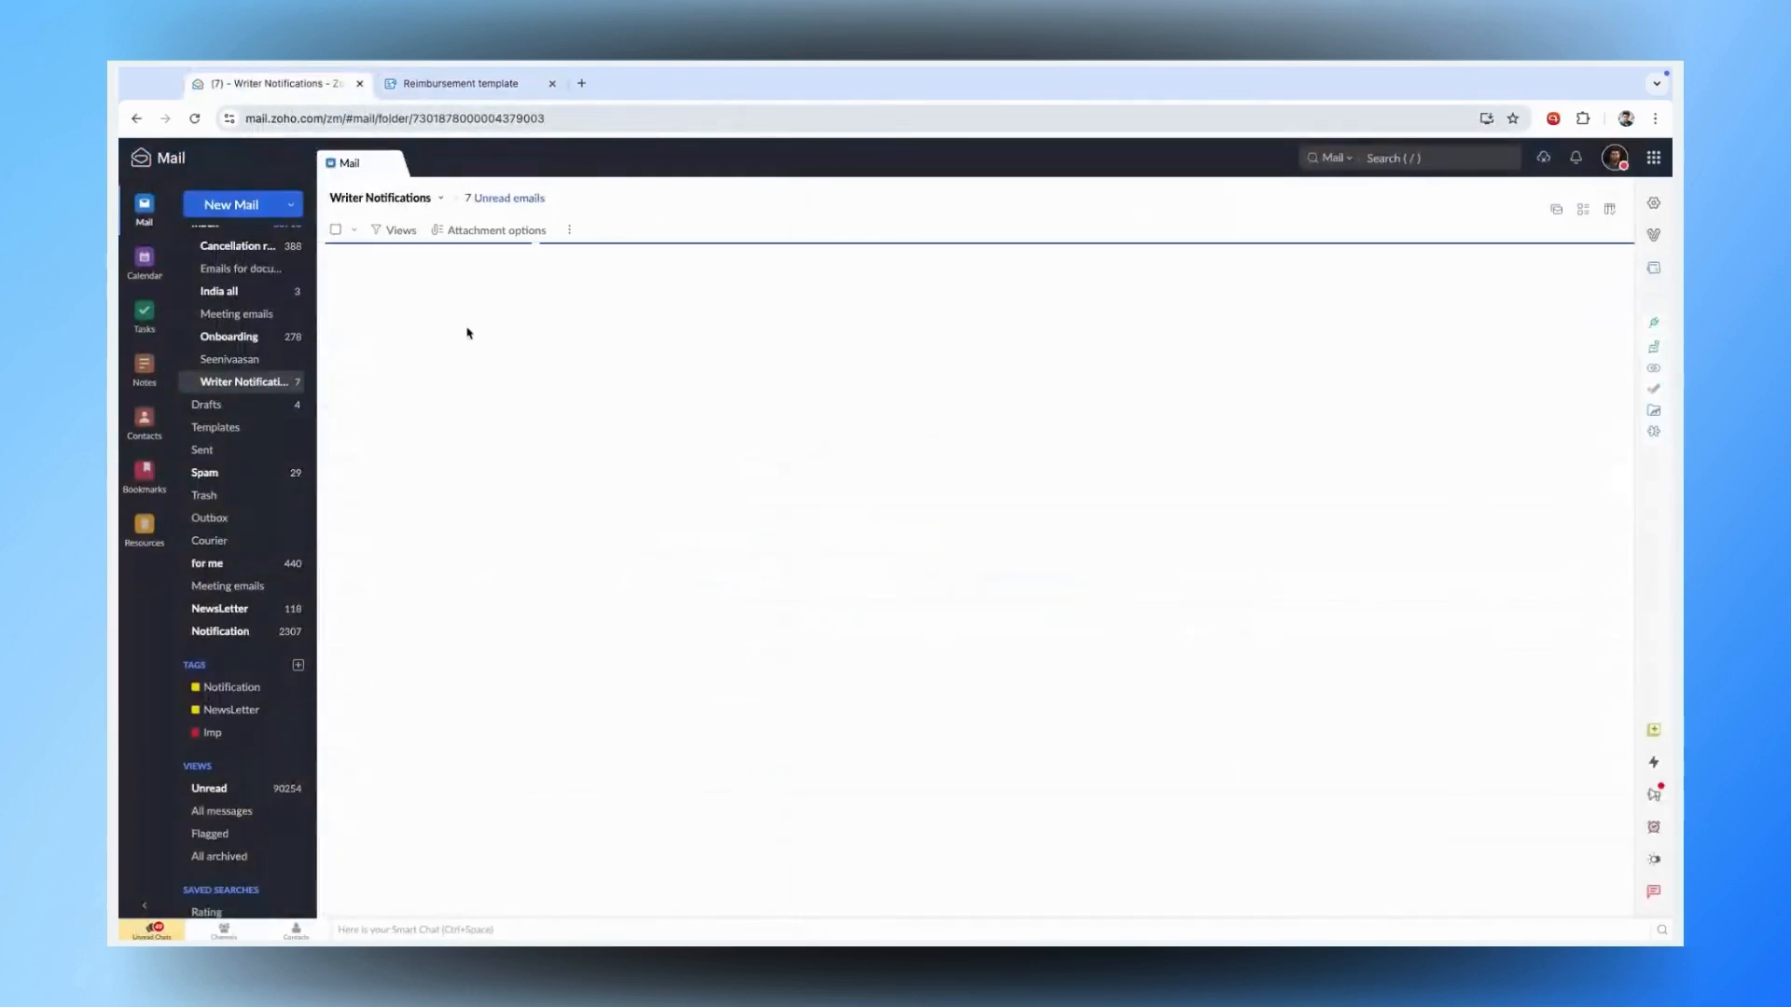
left_click(480, 329)
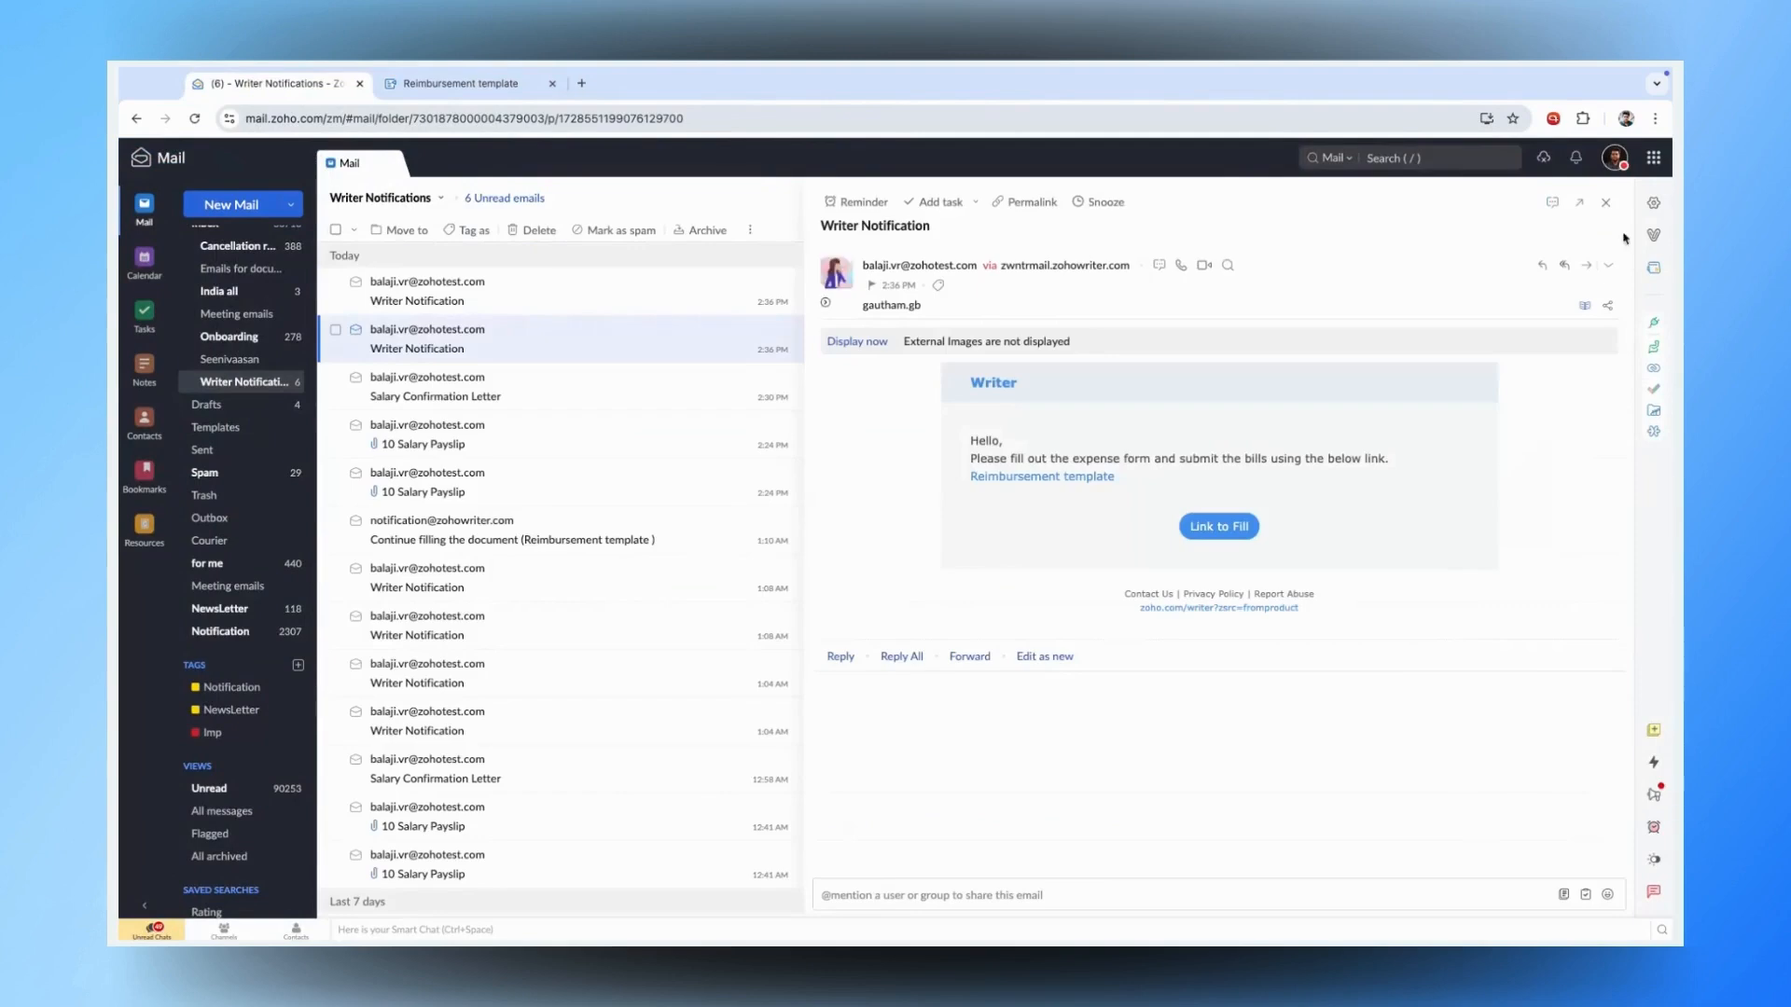
left_click(1605, 203)
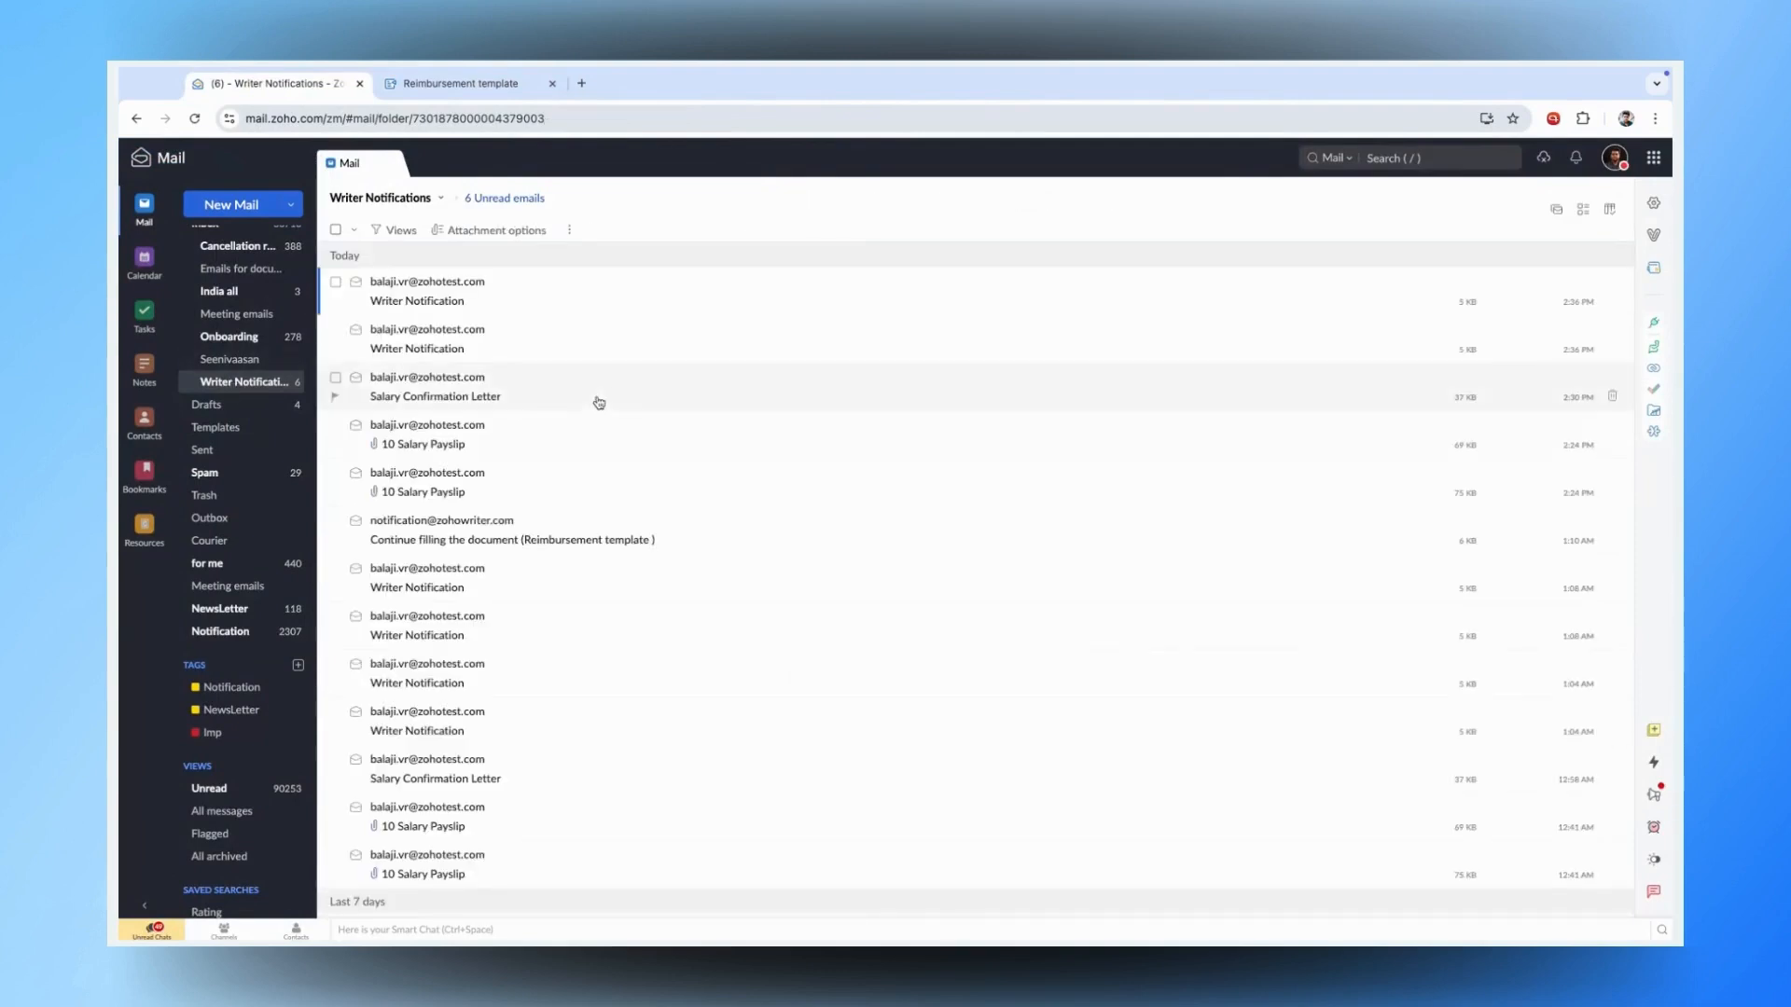
- Refresh Writer Notifications until the Continue filling email arrives, then resume filling from it
left_click(236, 384)
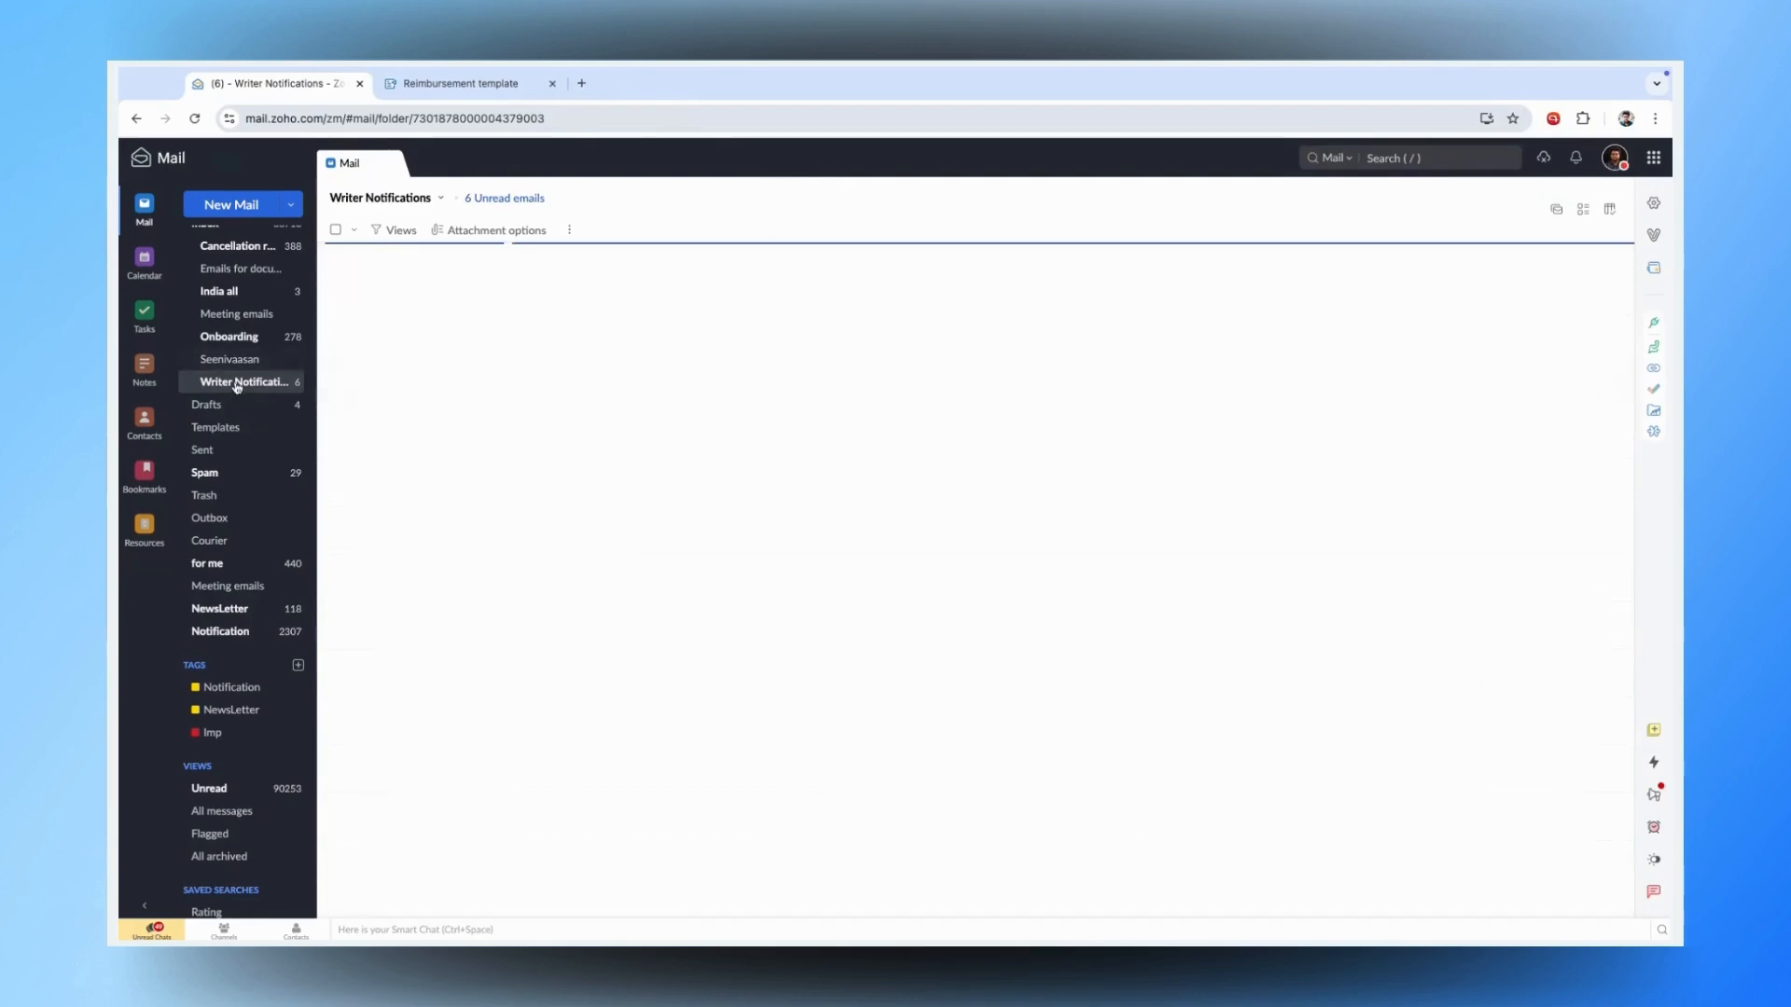
left_click(236, 386)
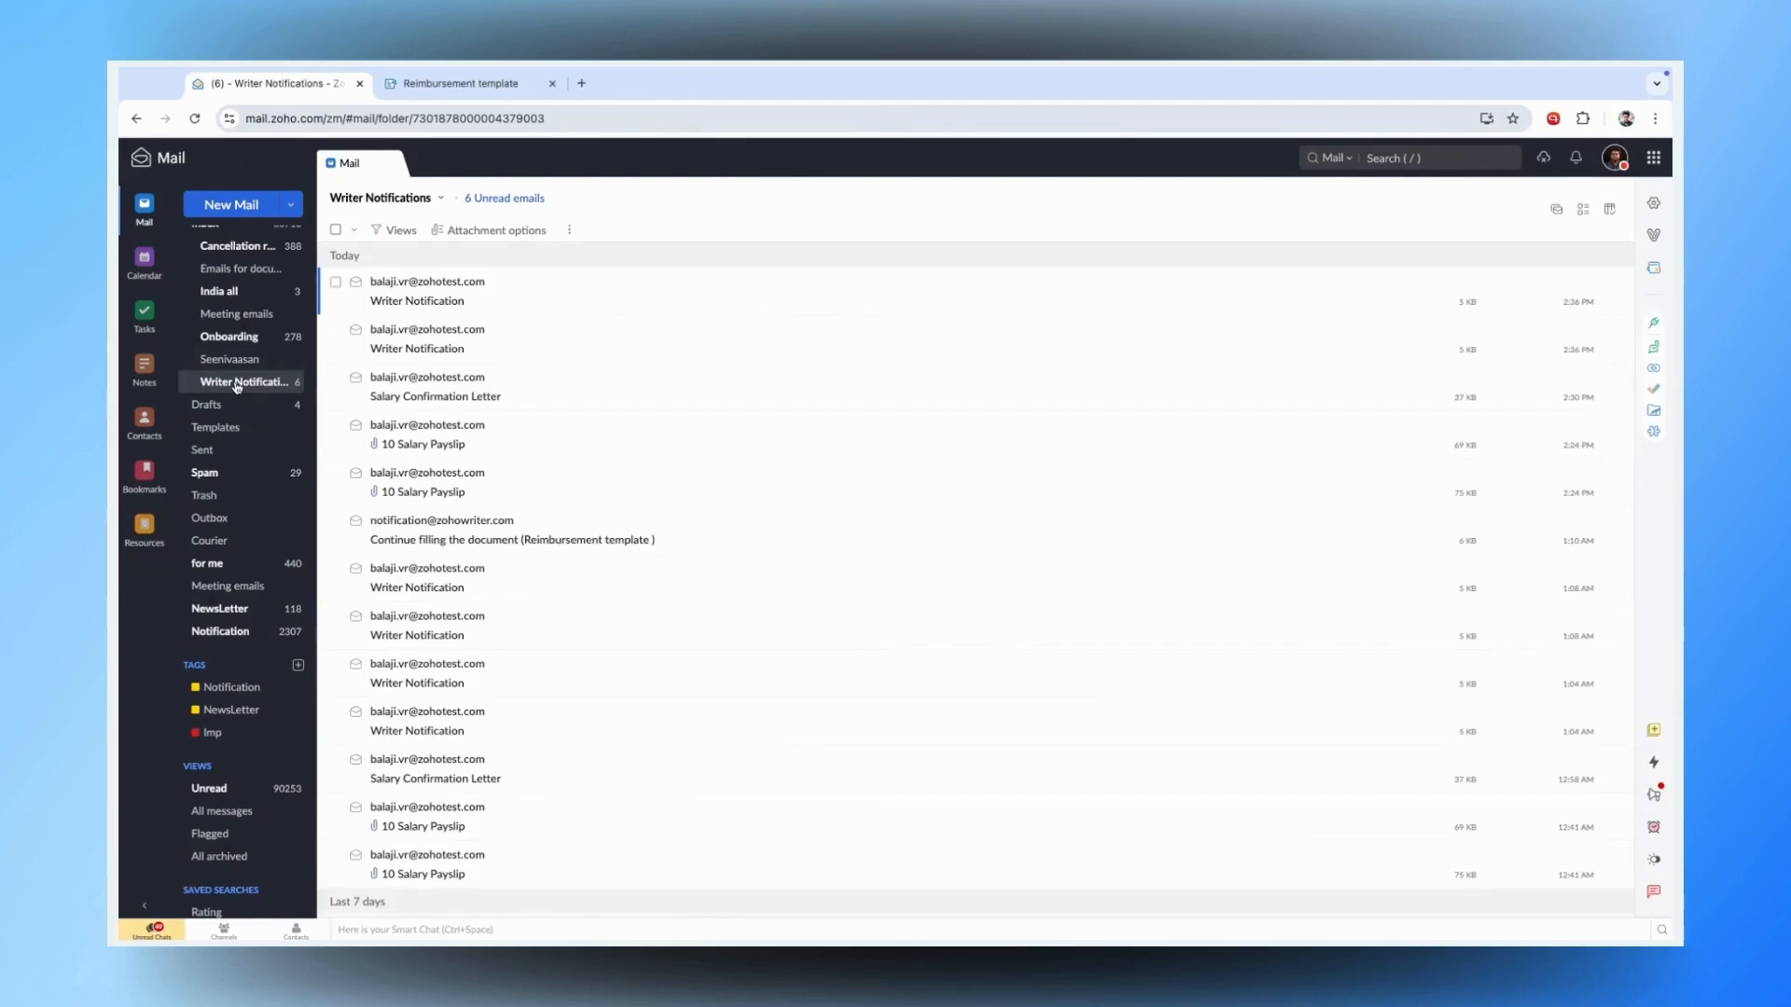
left_click(237, 384)
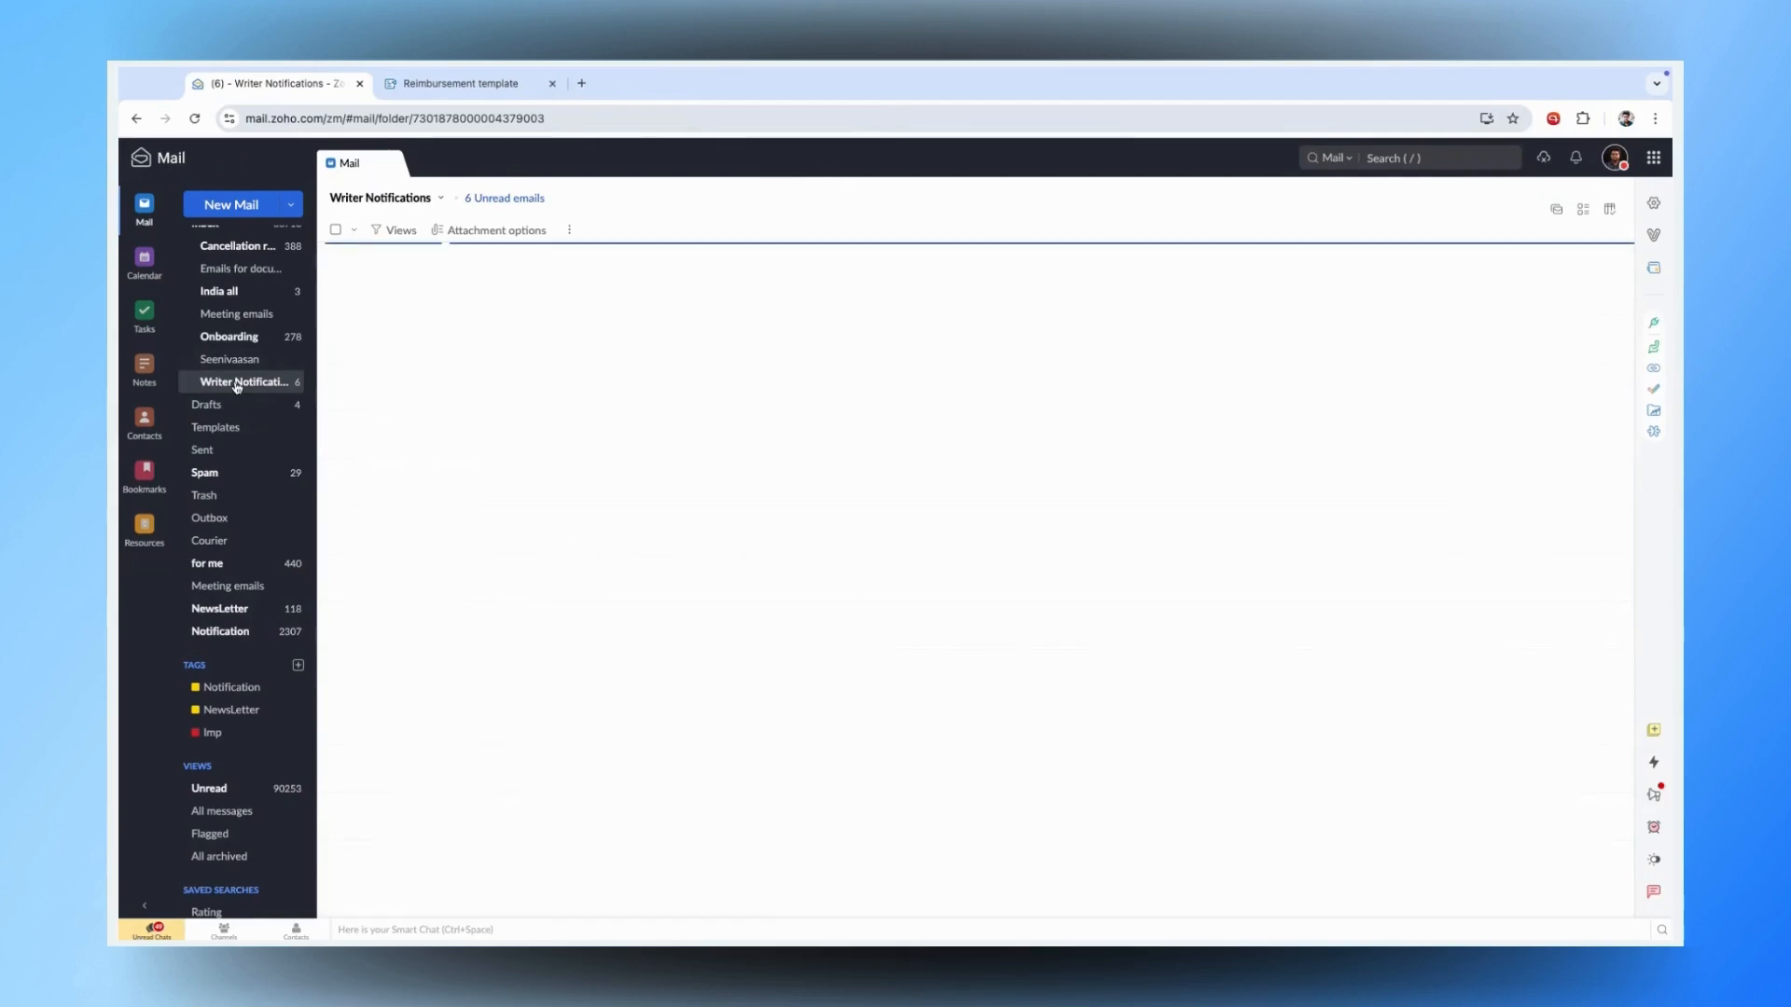
left_click(237, 384)
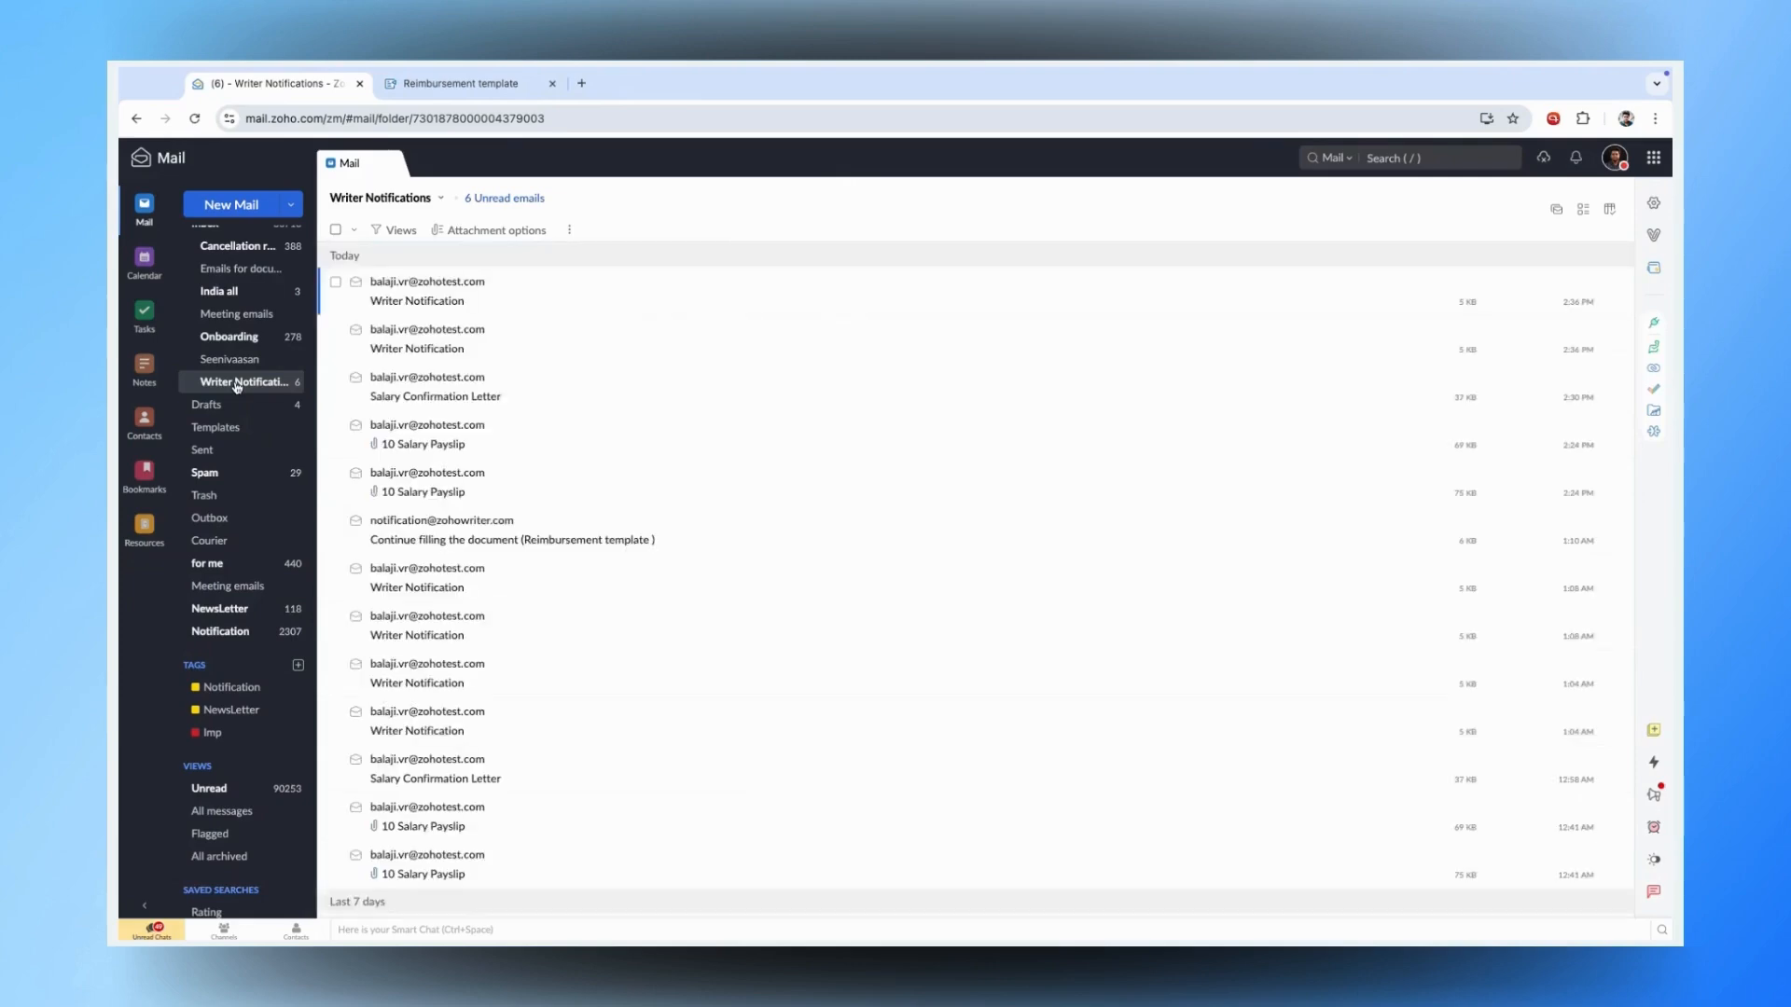
left_click(237, 385)
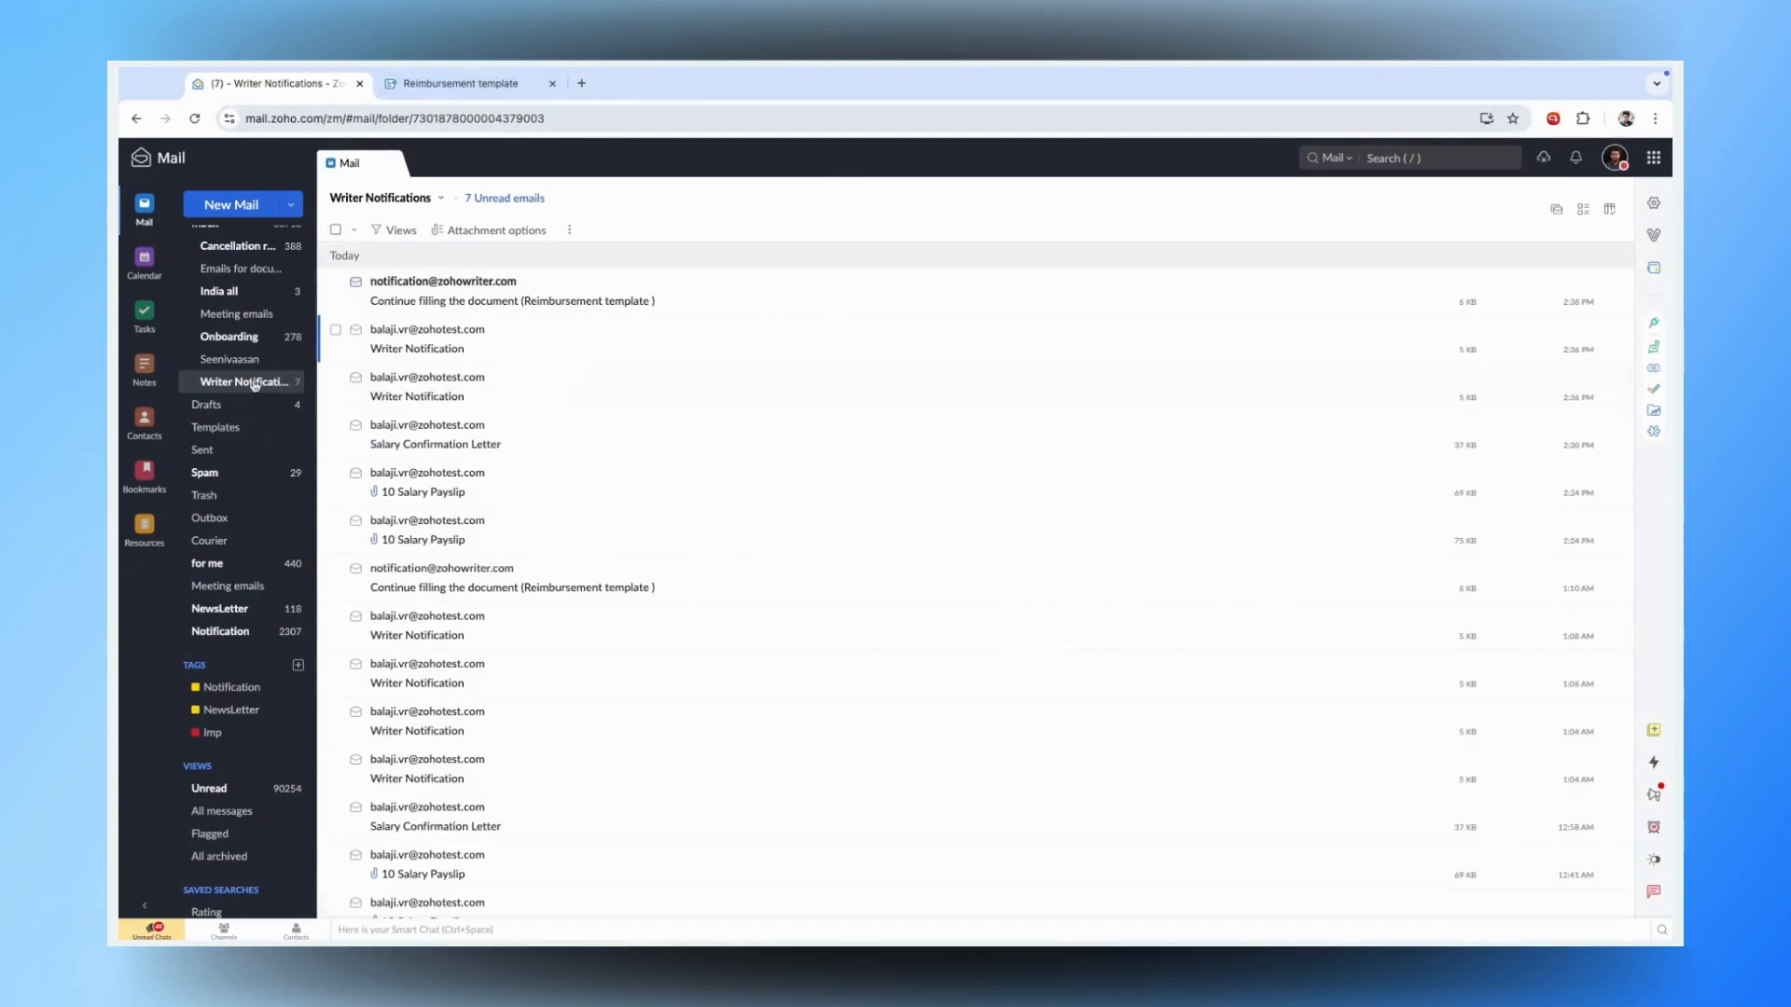
left_click(565, 282)
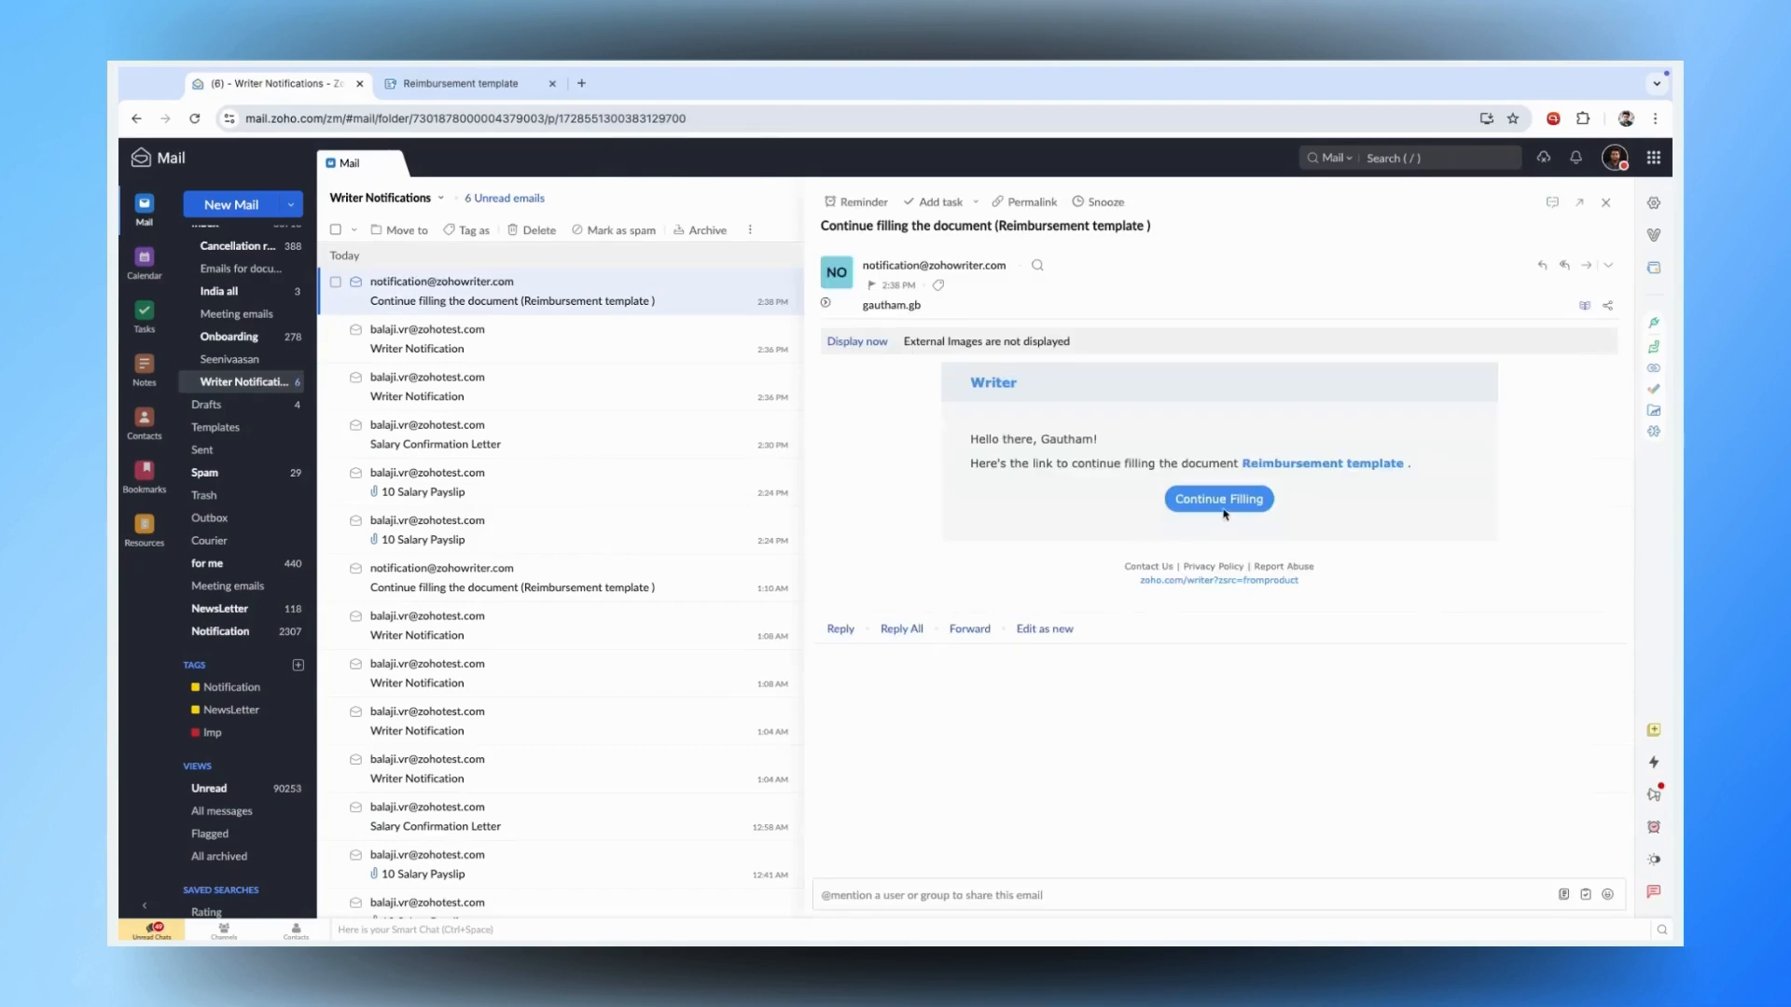
left_click(1222, 500)
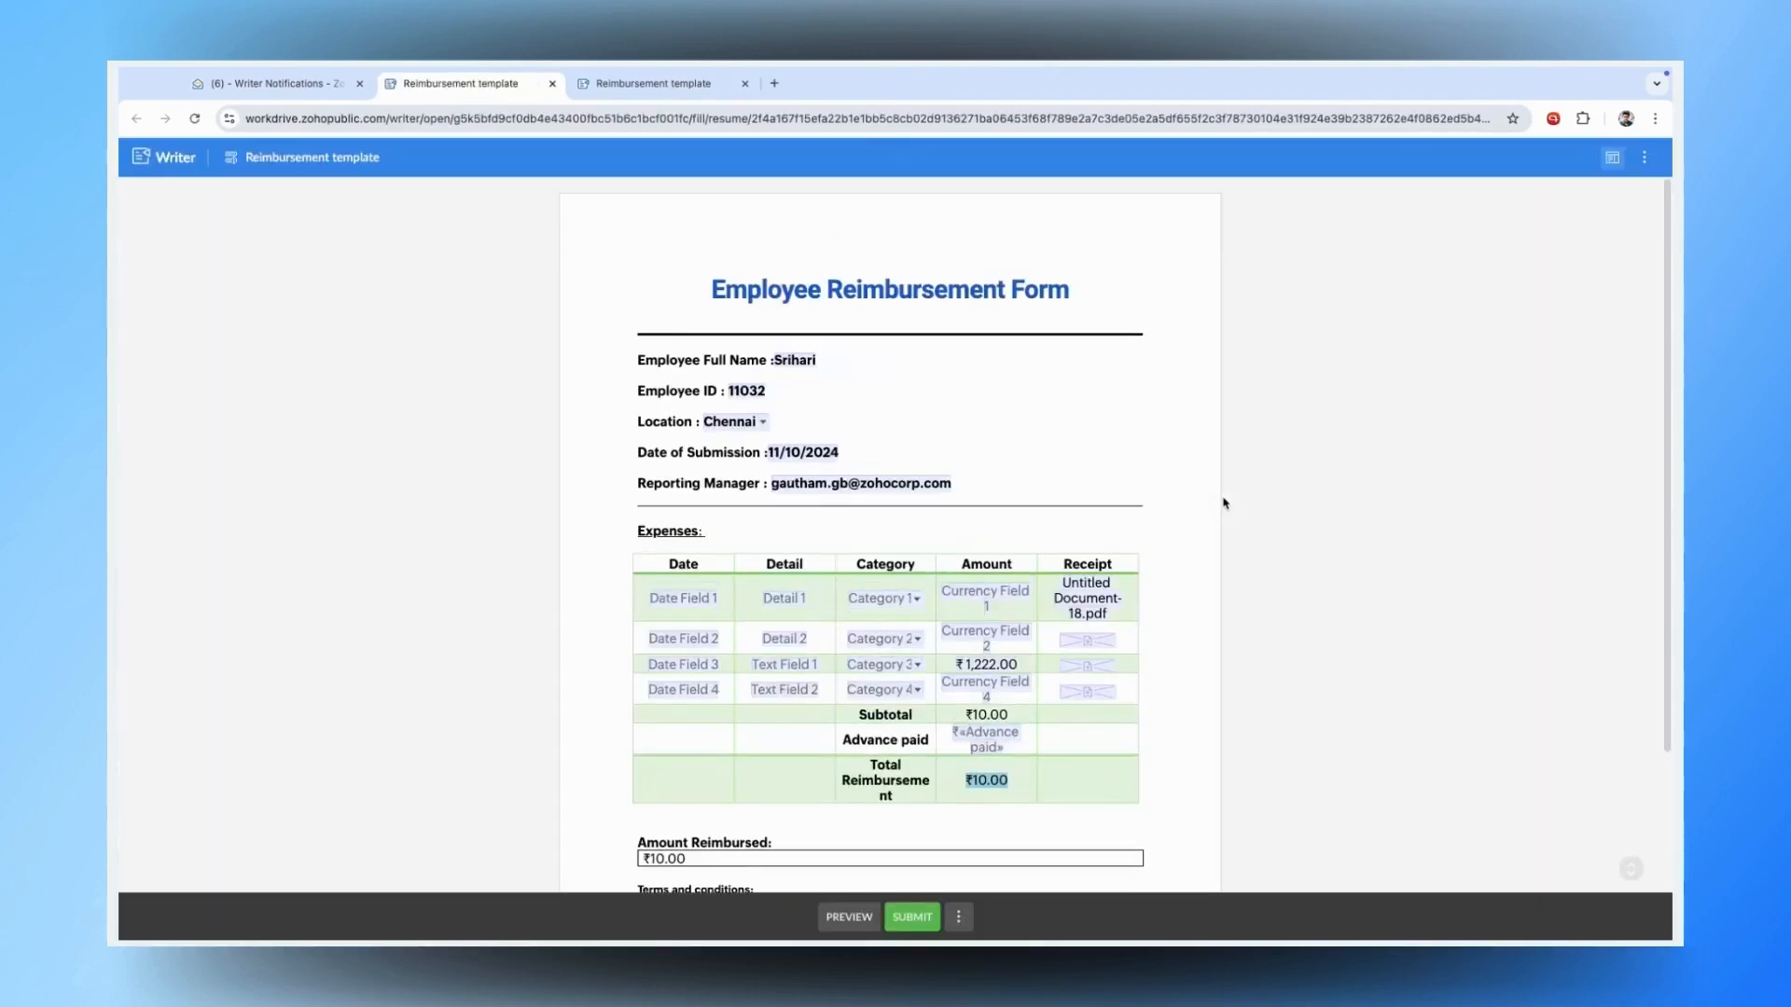
- Submit the resumed reimbursement form totalling ₹12,33,559.00 and dismiss the Thank you dialog
scroll(1048, 585, "down", 2)
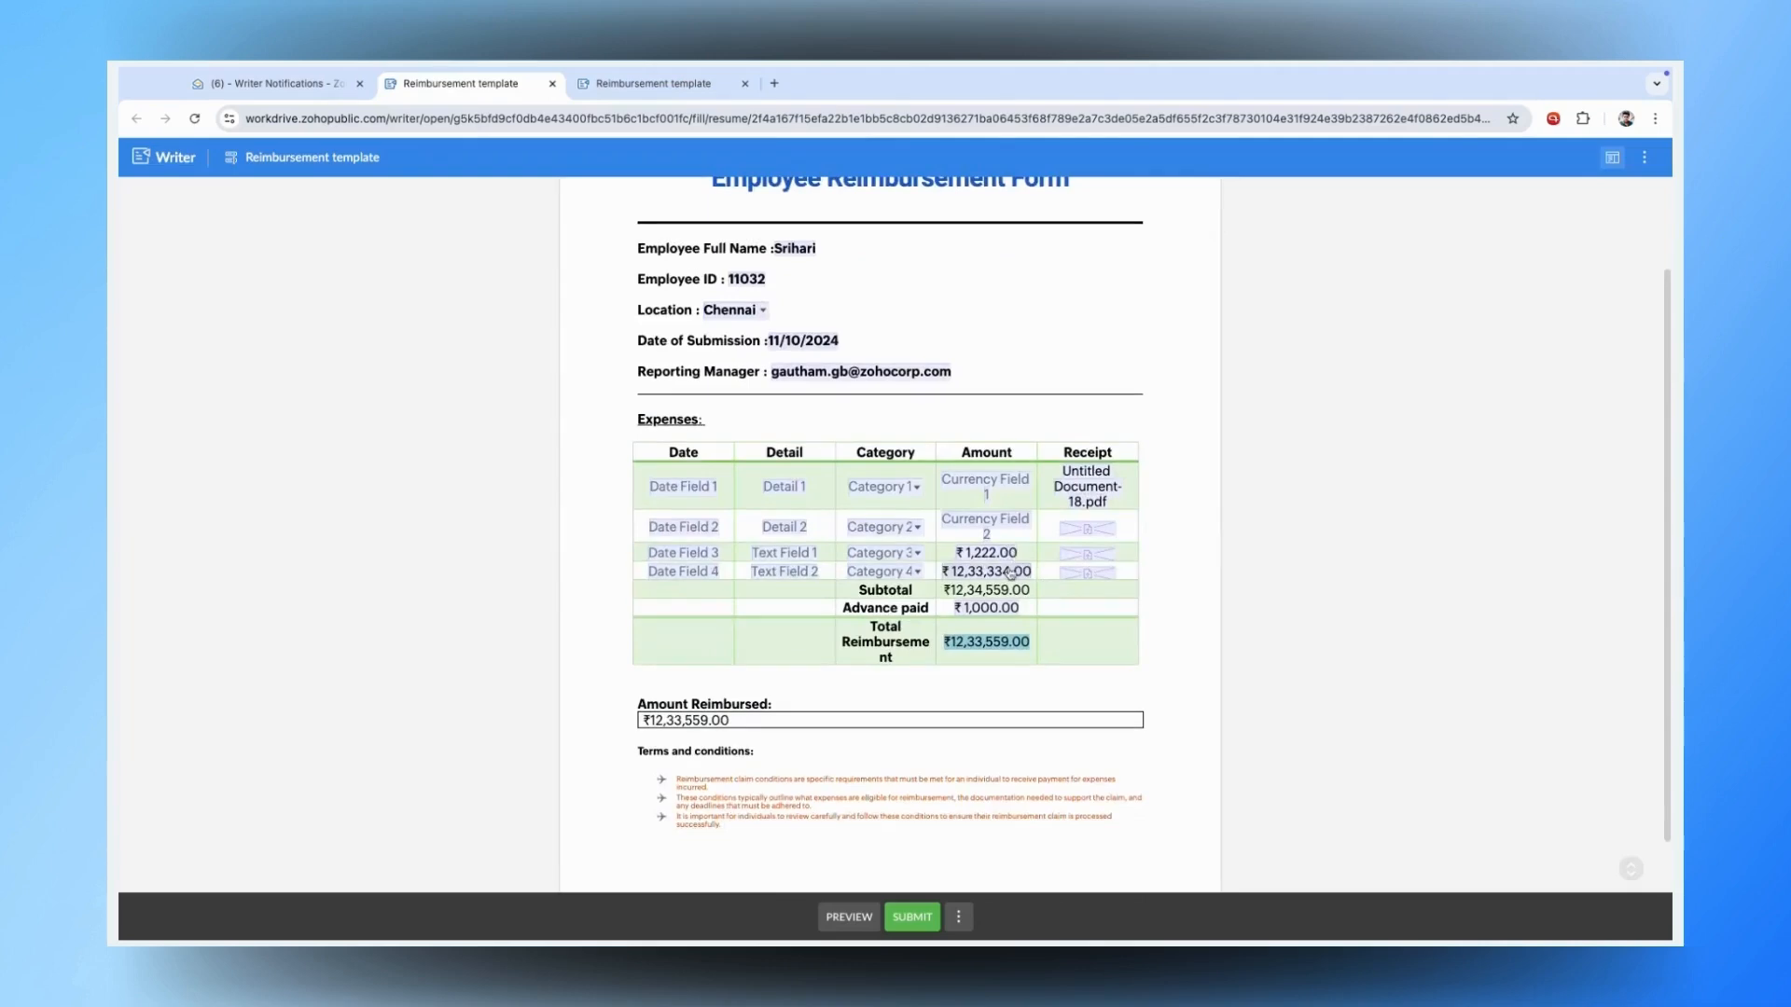
scroll(970, 746, "down", 1)
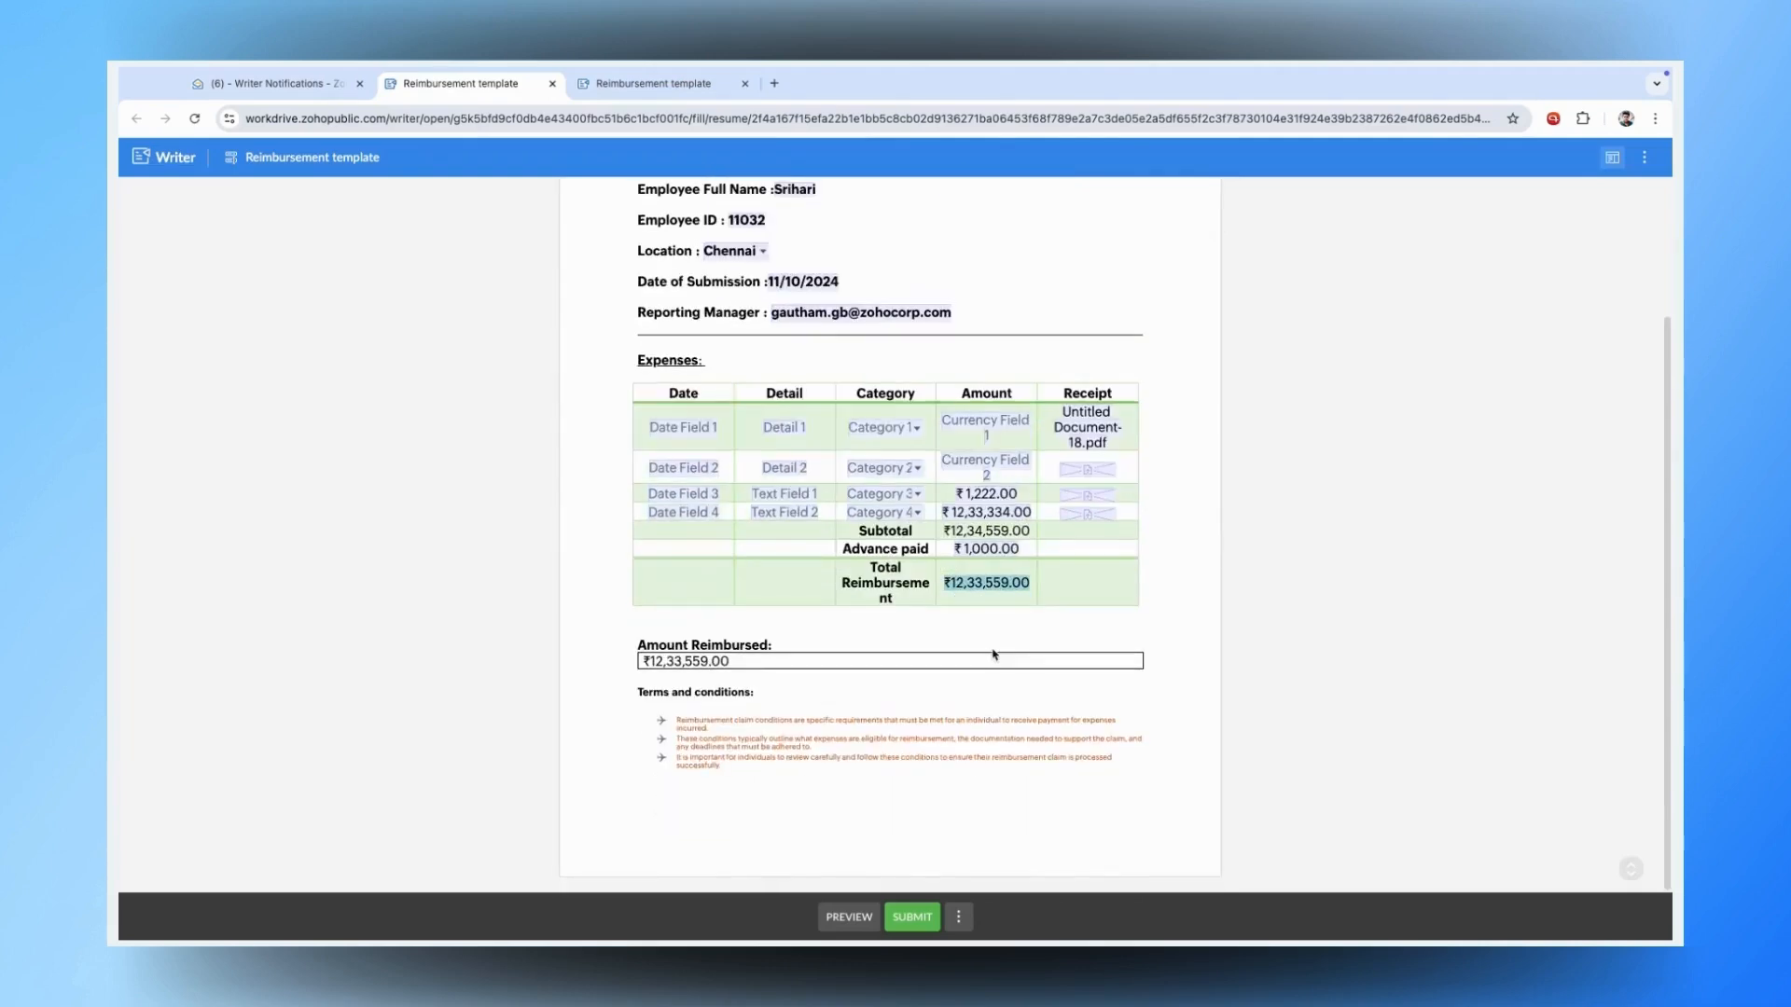
left_click(928, 926)
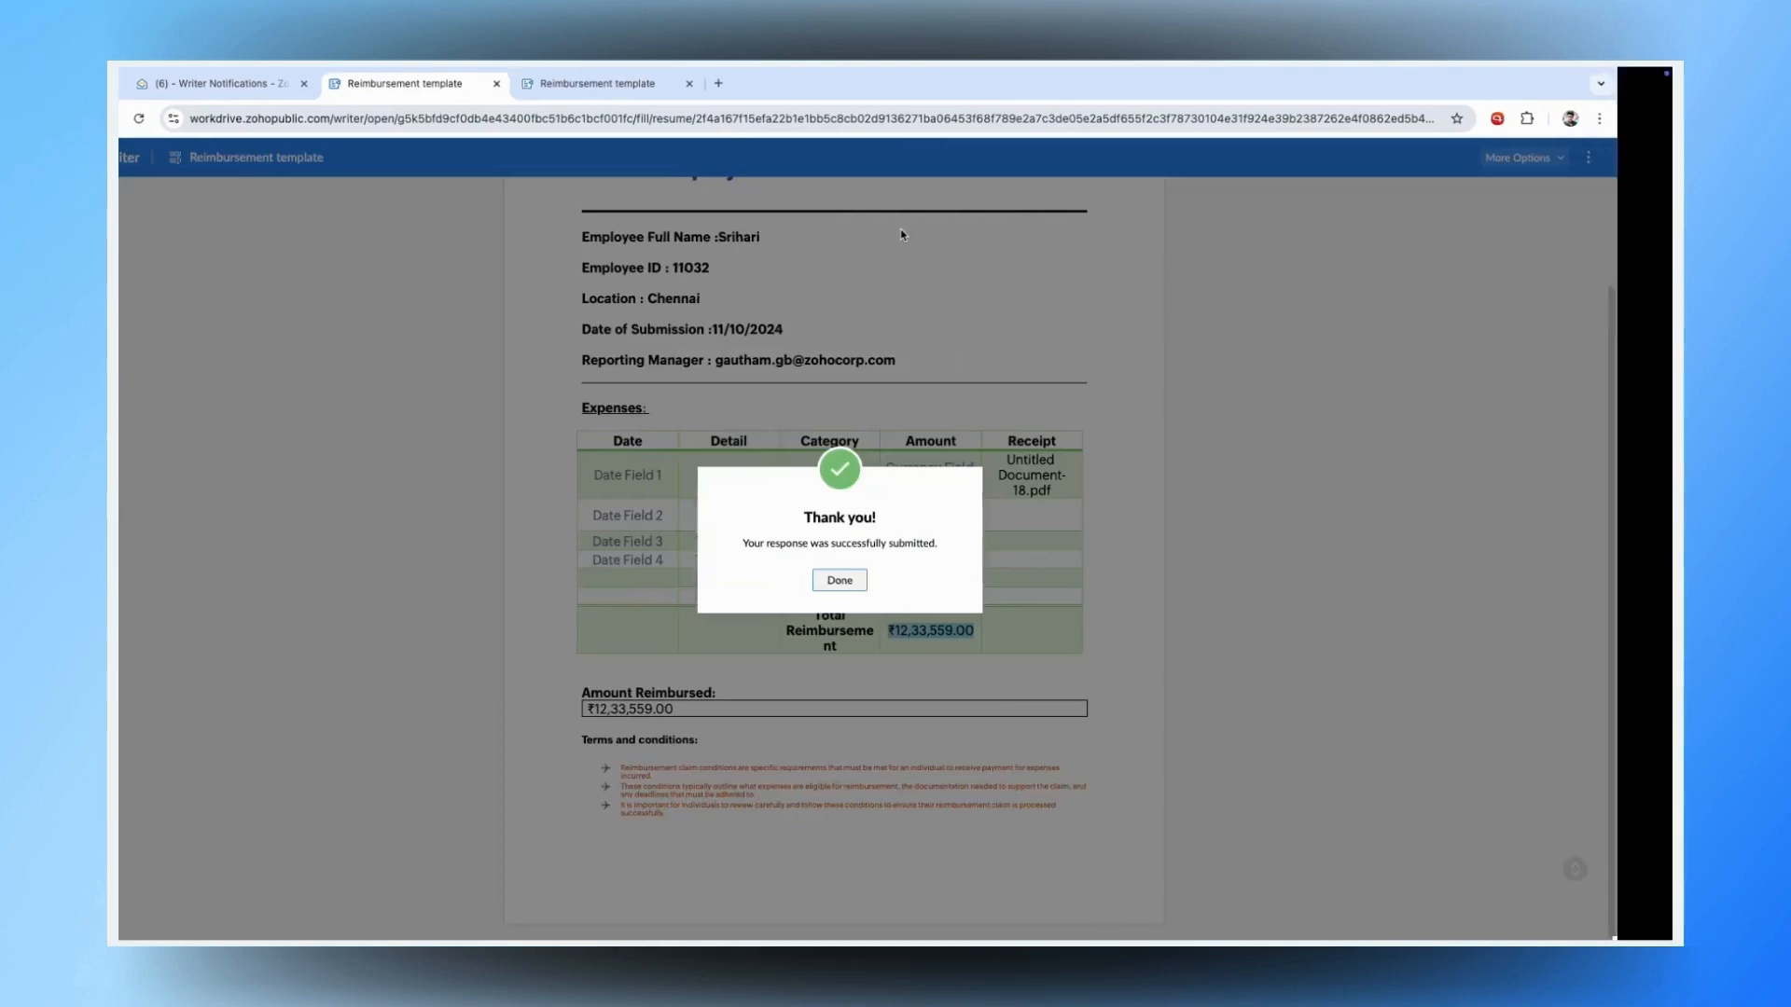
left_click(896, 580)
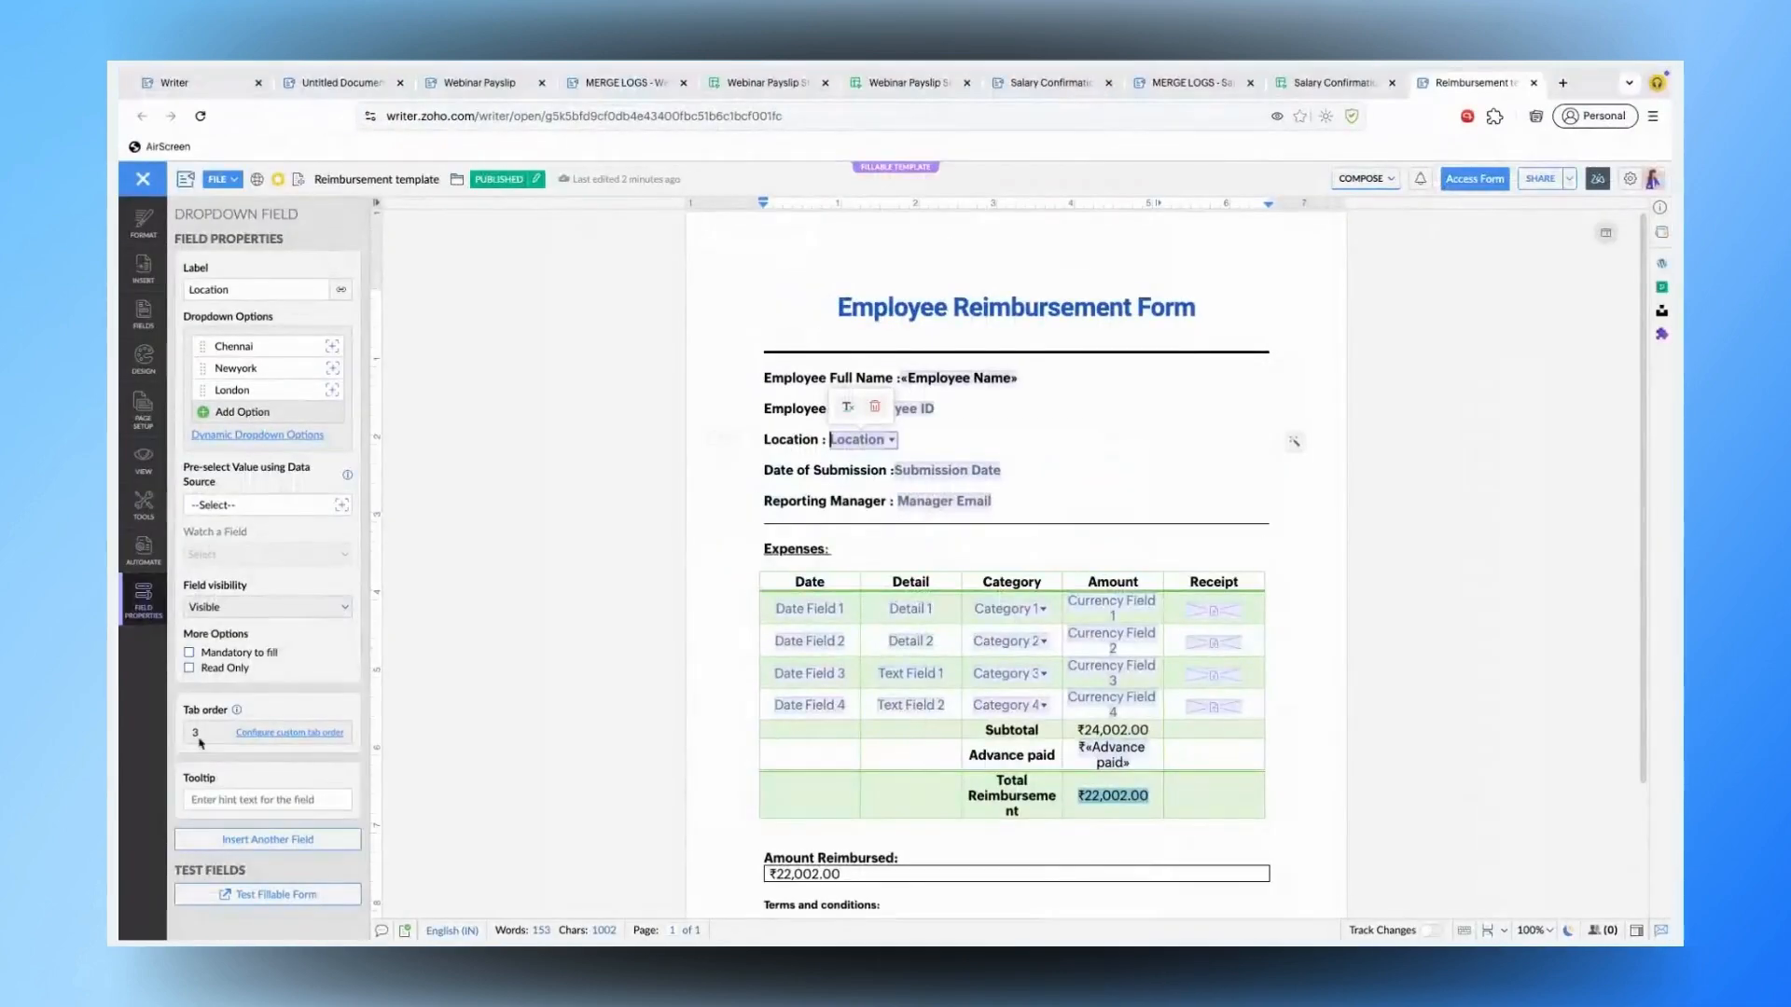
- Show the template configuration and open its linked 'Reimbursement template Sheet' responses workbook
left_click(143, 550)
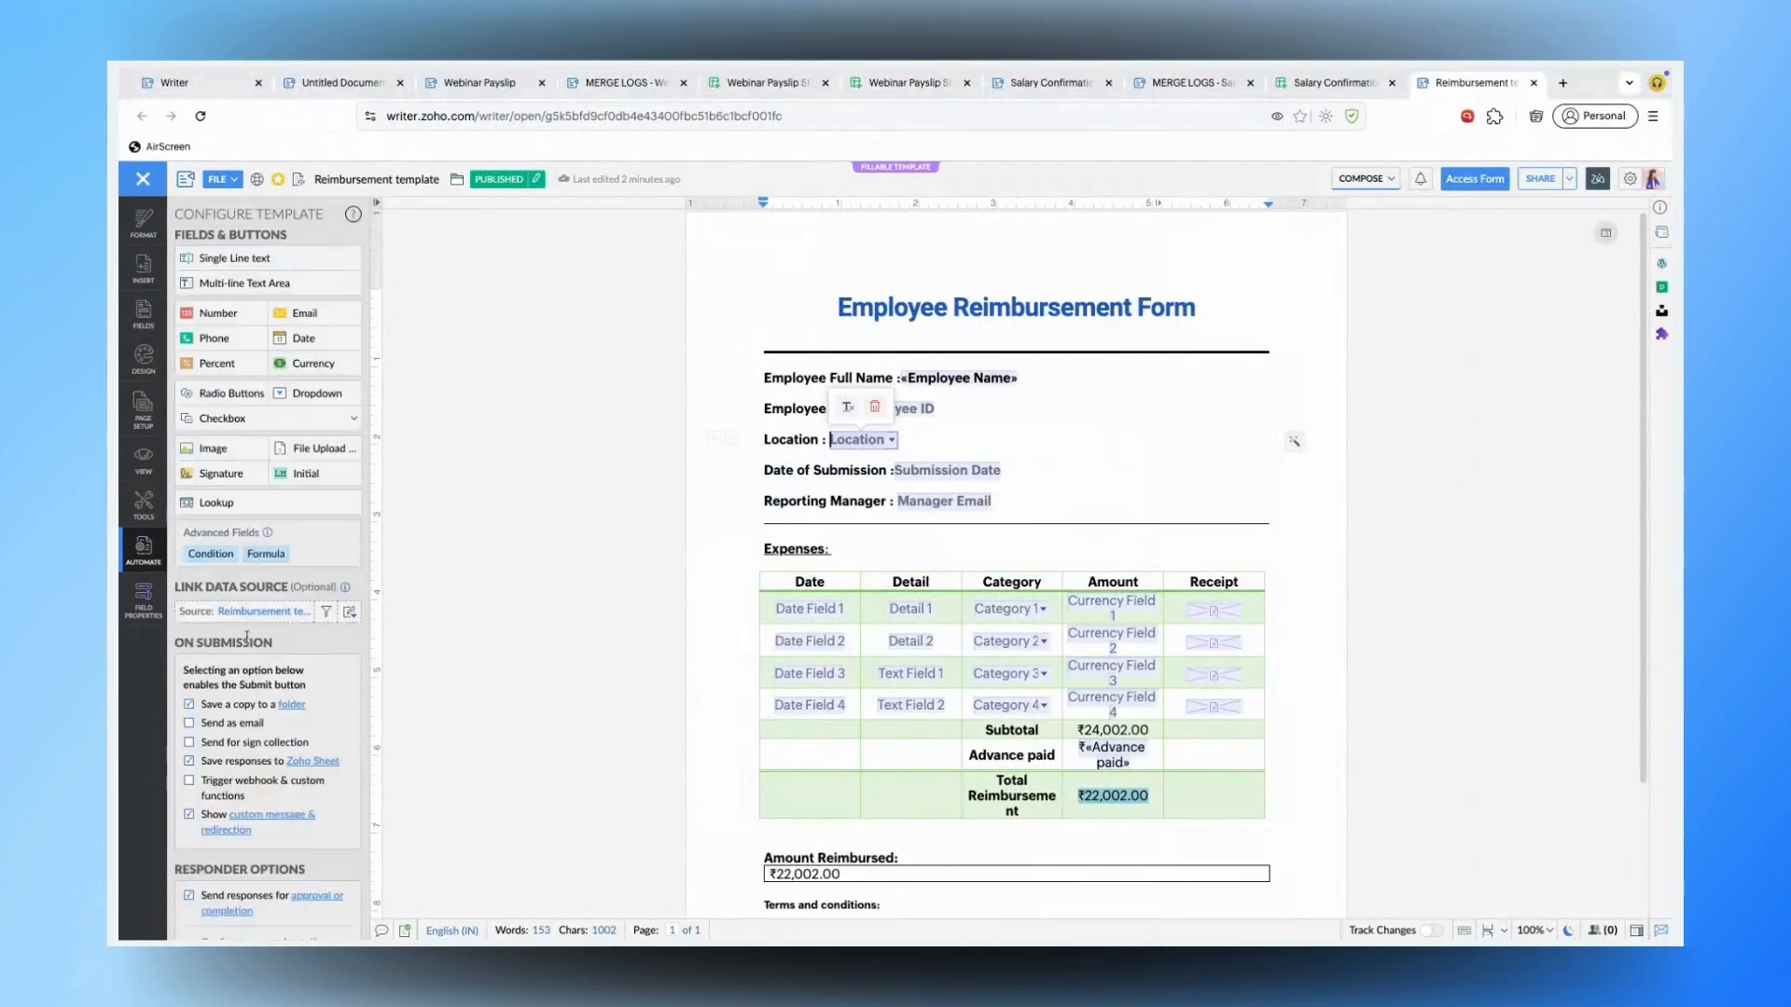
left_click(264, 613)
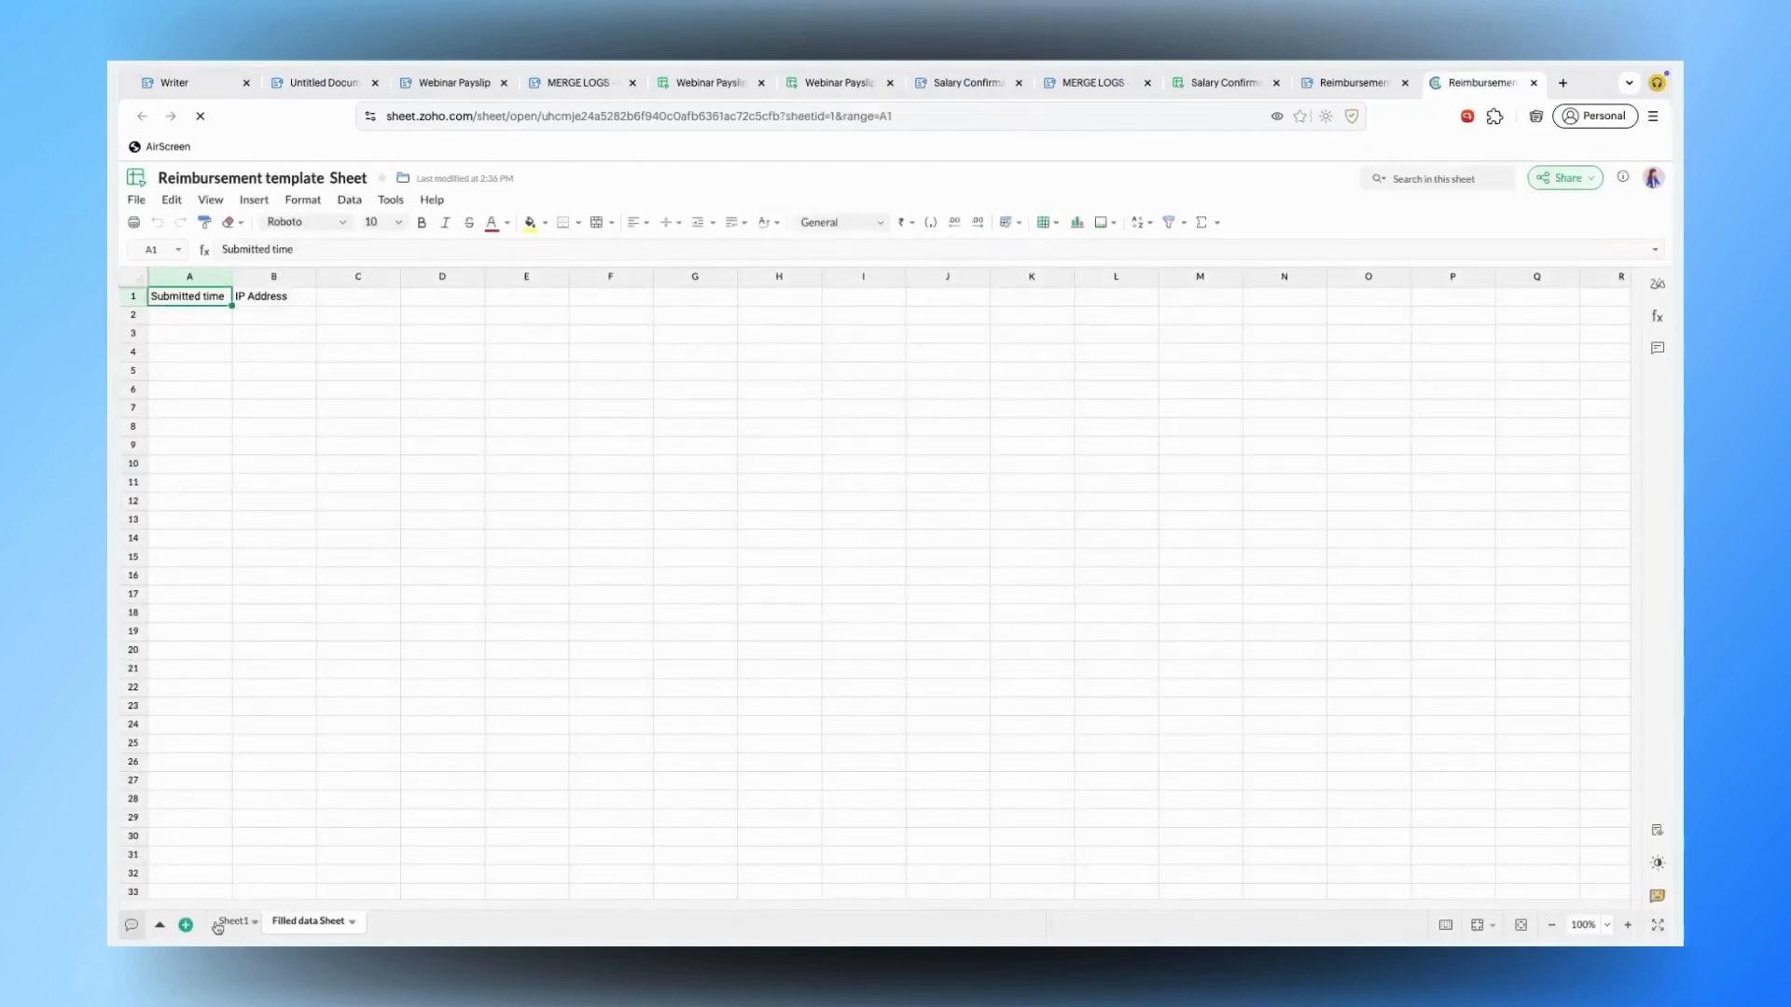
- Compare Sheet1 (advance paid 3000) with the Filled data Sheet's header cells A1–C1
left_click(228, 921)
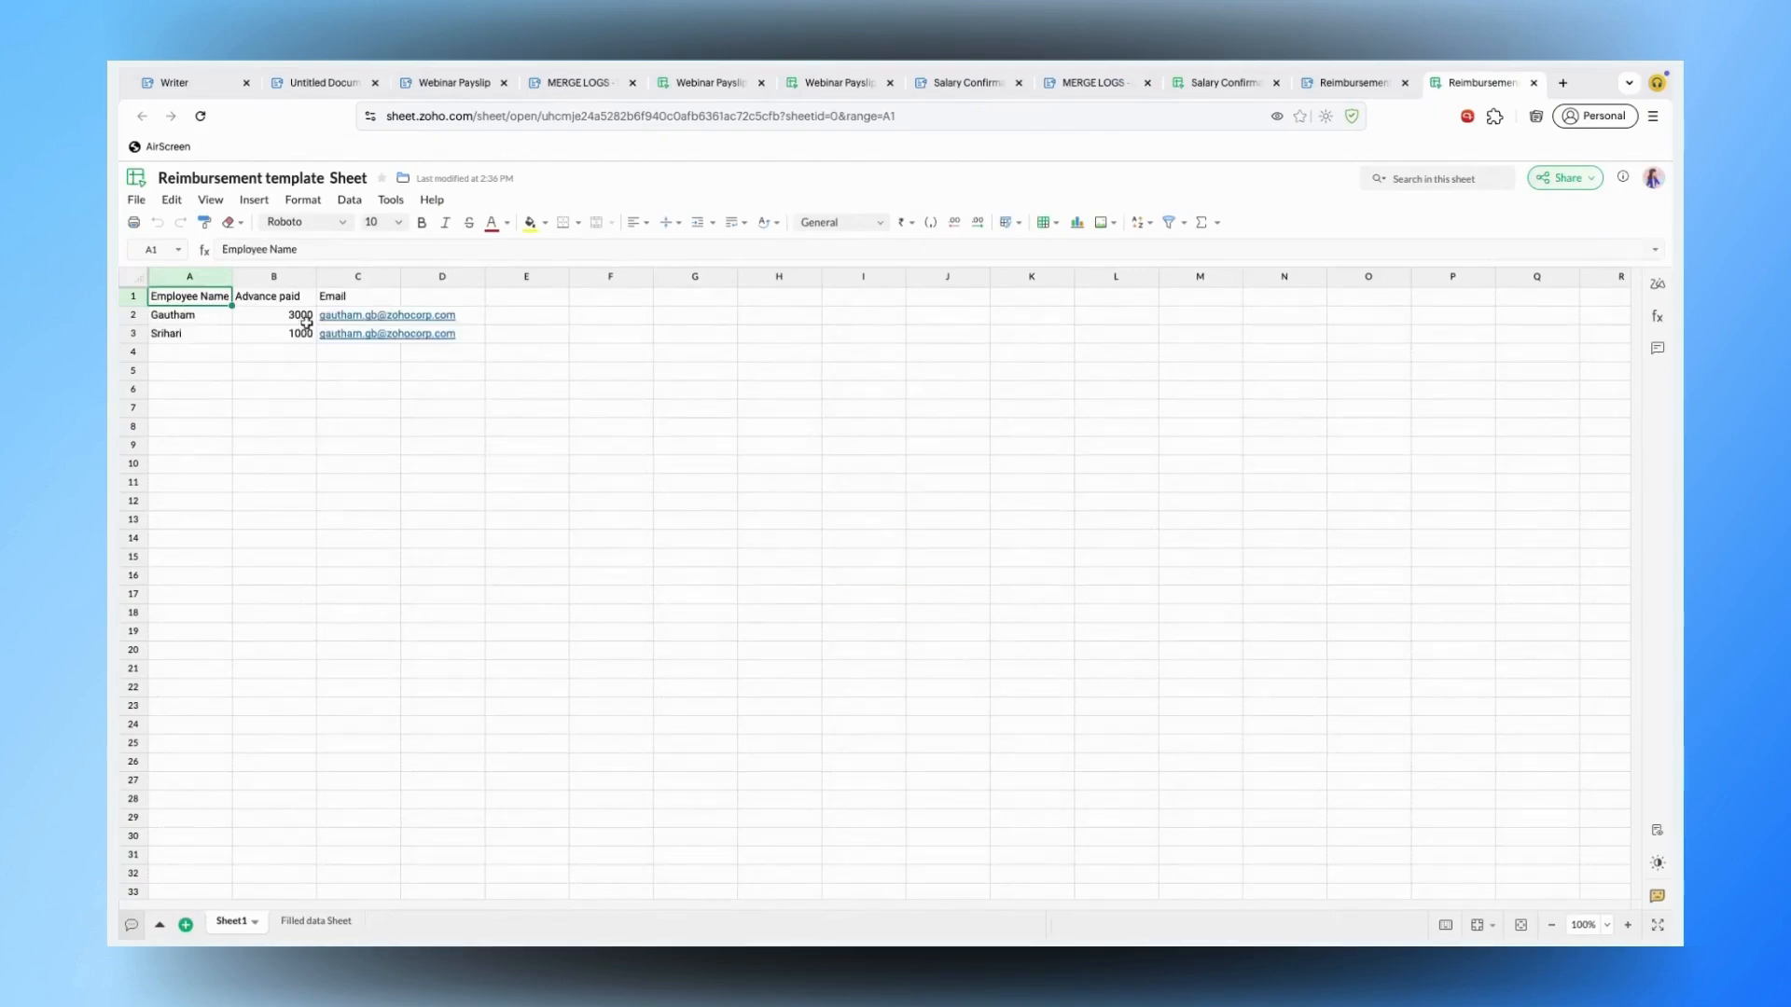
left_click(275, 317)
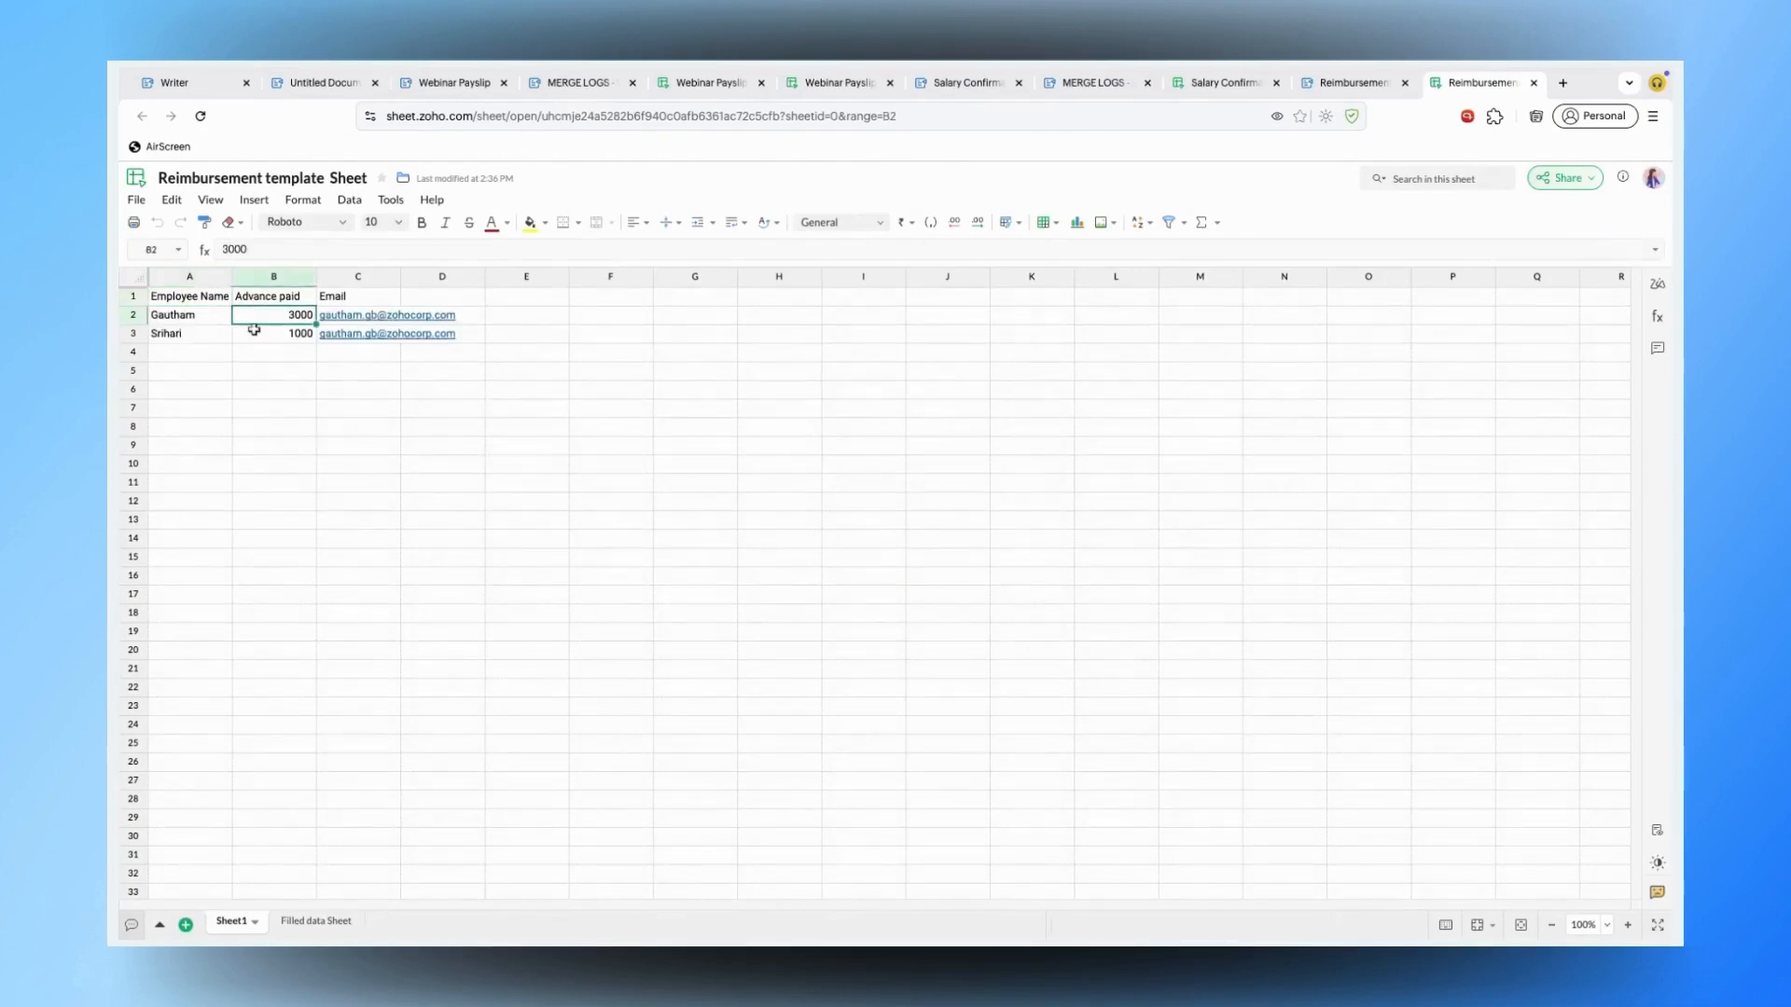
left_click(189, 296)
left_click(363, 296)
left_click(312, 921)
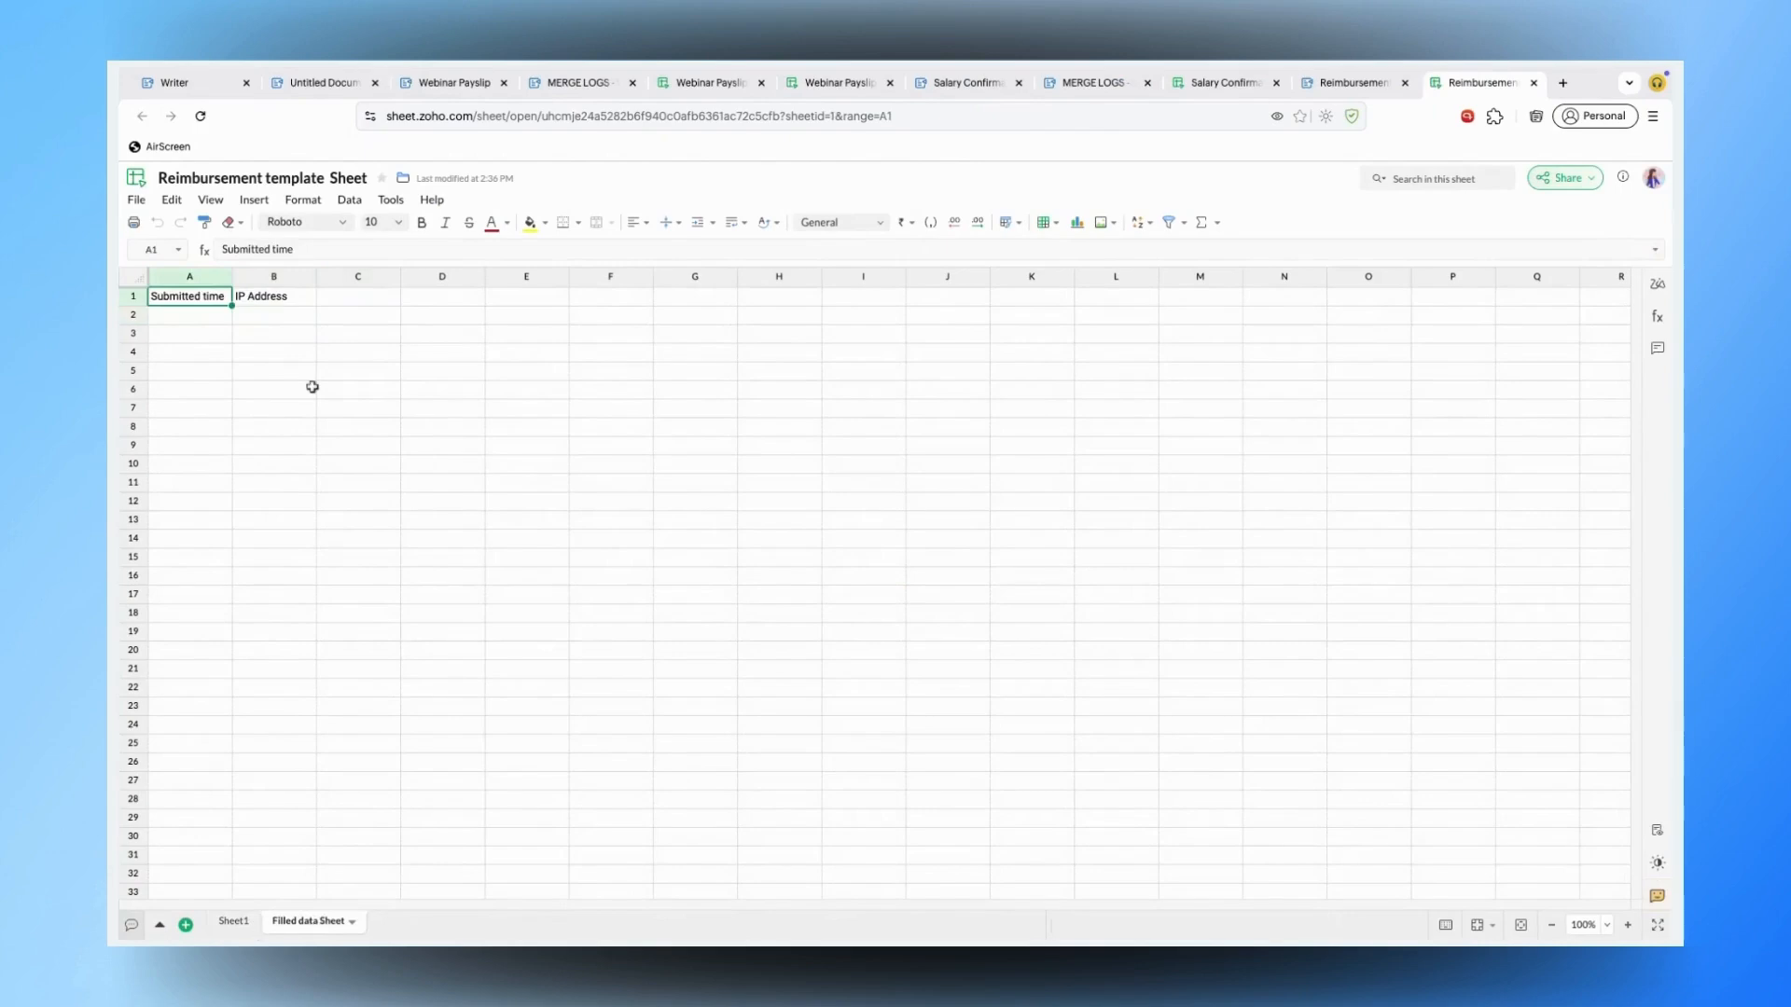
left_click(304, 300)
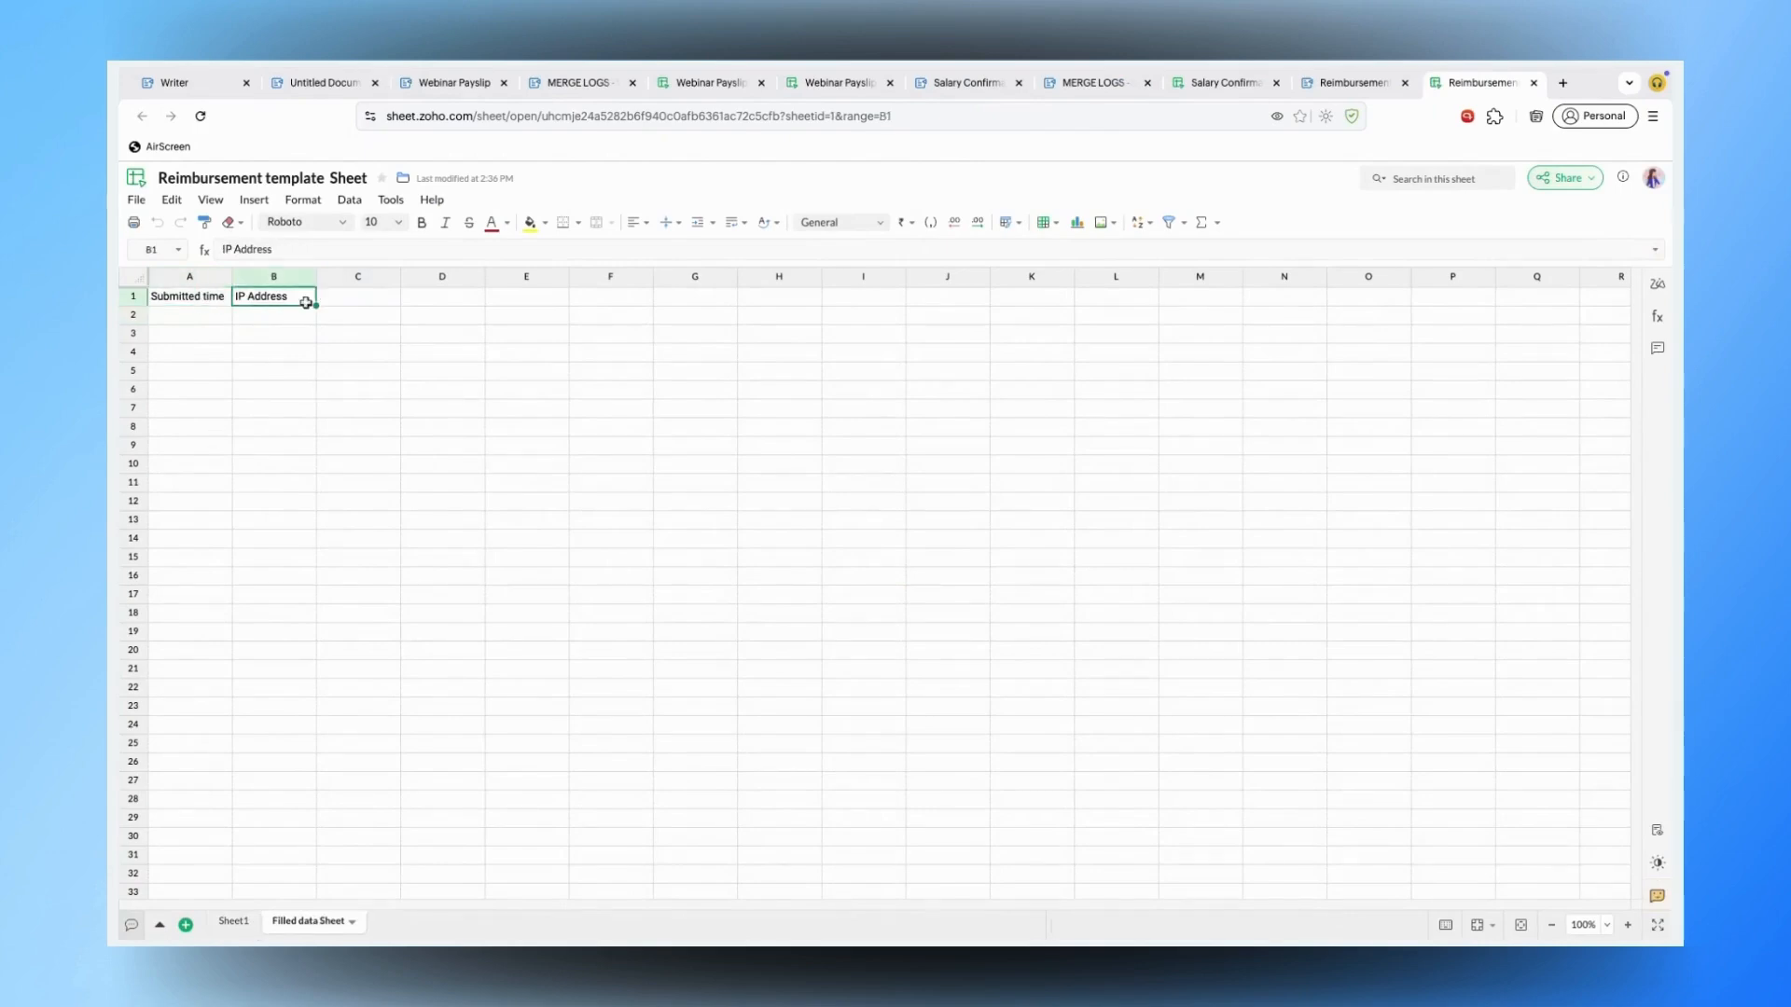
left_click(345, 310)
left_click_drag(199, 299, 388, 300)
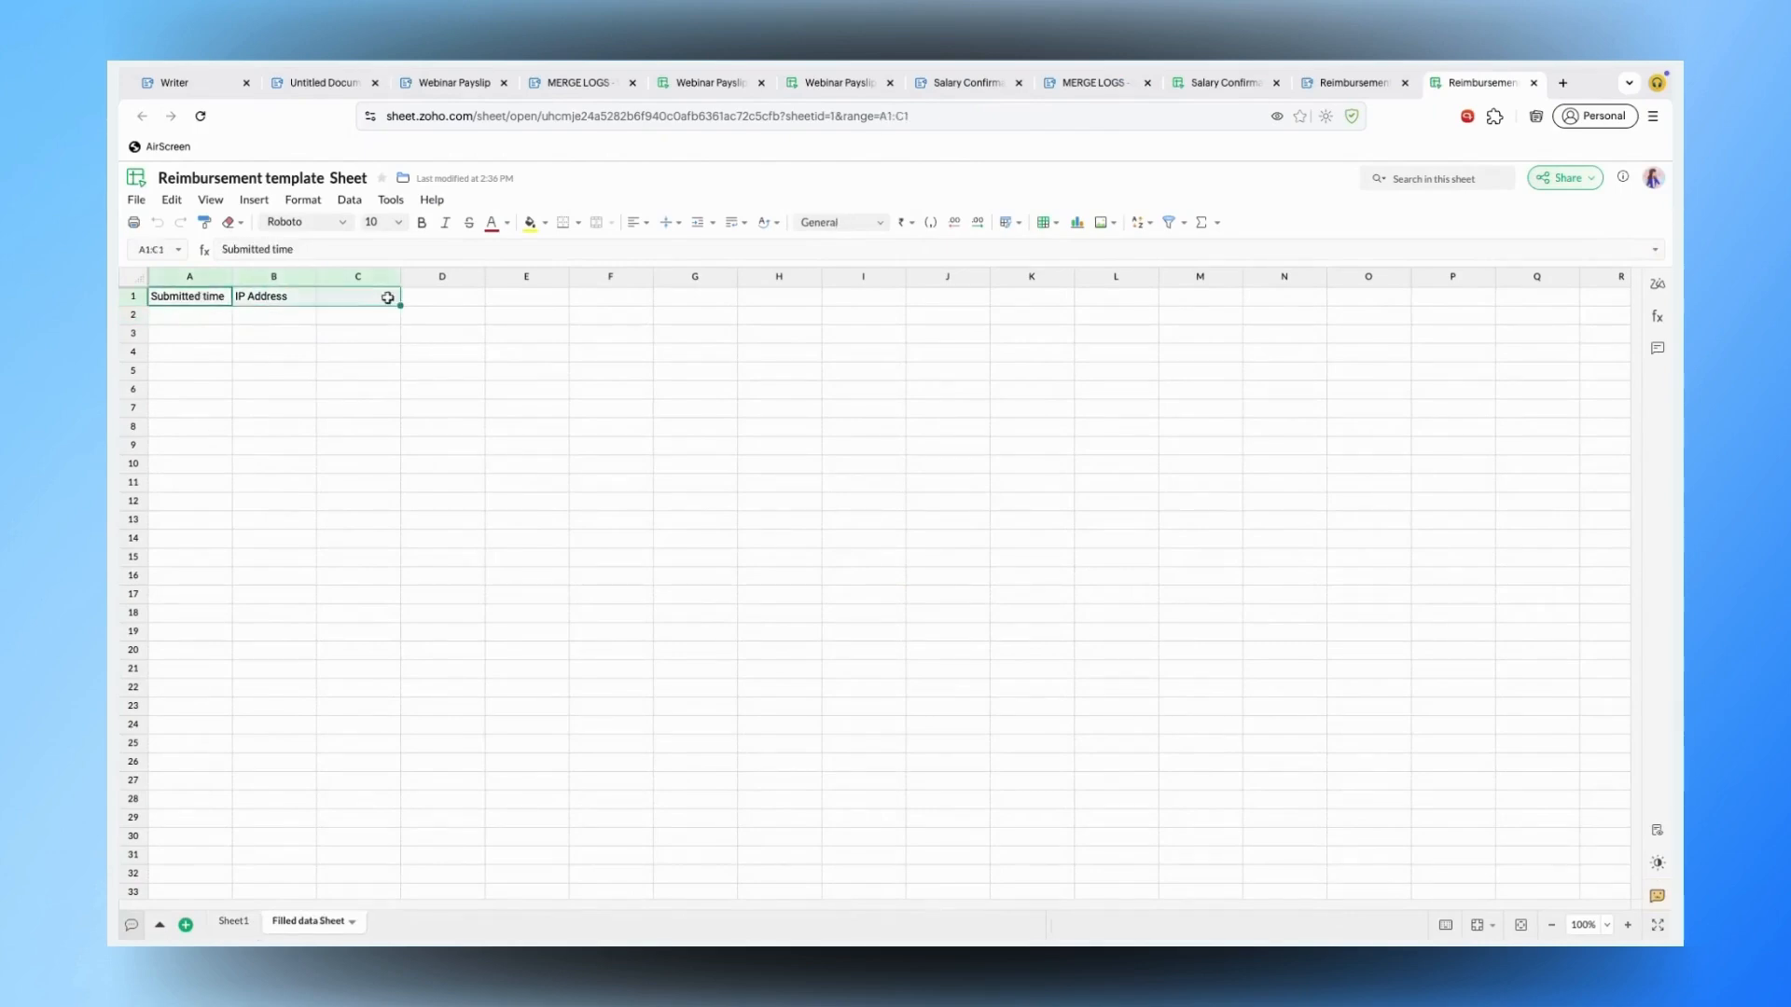
left_click(467, 333)
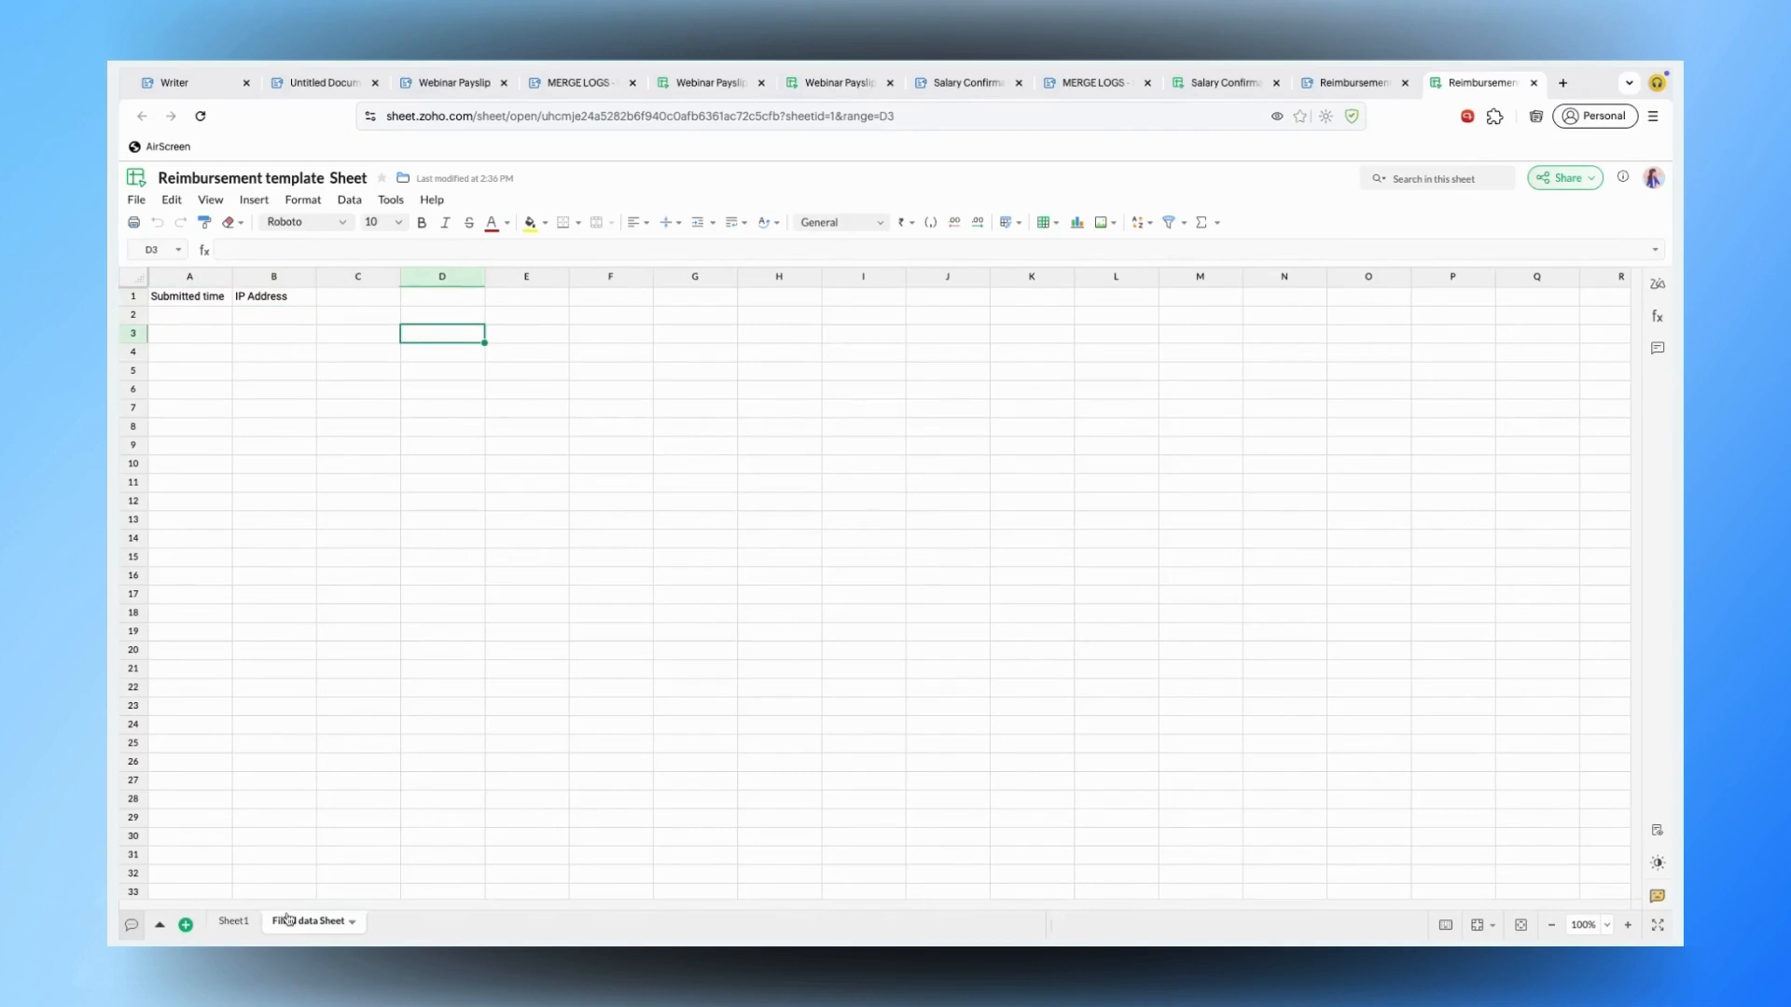
- Review the submitted response in row 2 of Filled data Sheet, from Submitted time to receipt file
left_click(231, 924)
left_click(293, 924)
left_click(455, 707)
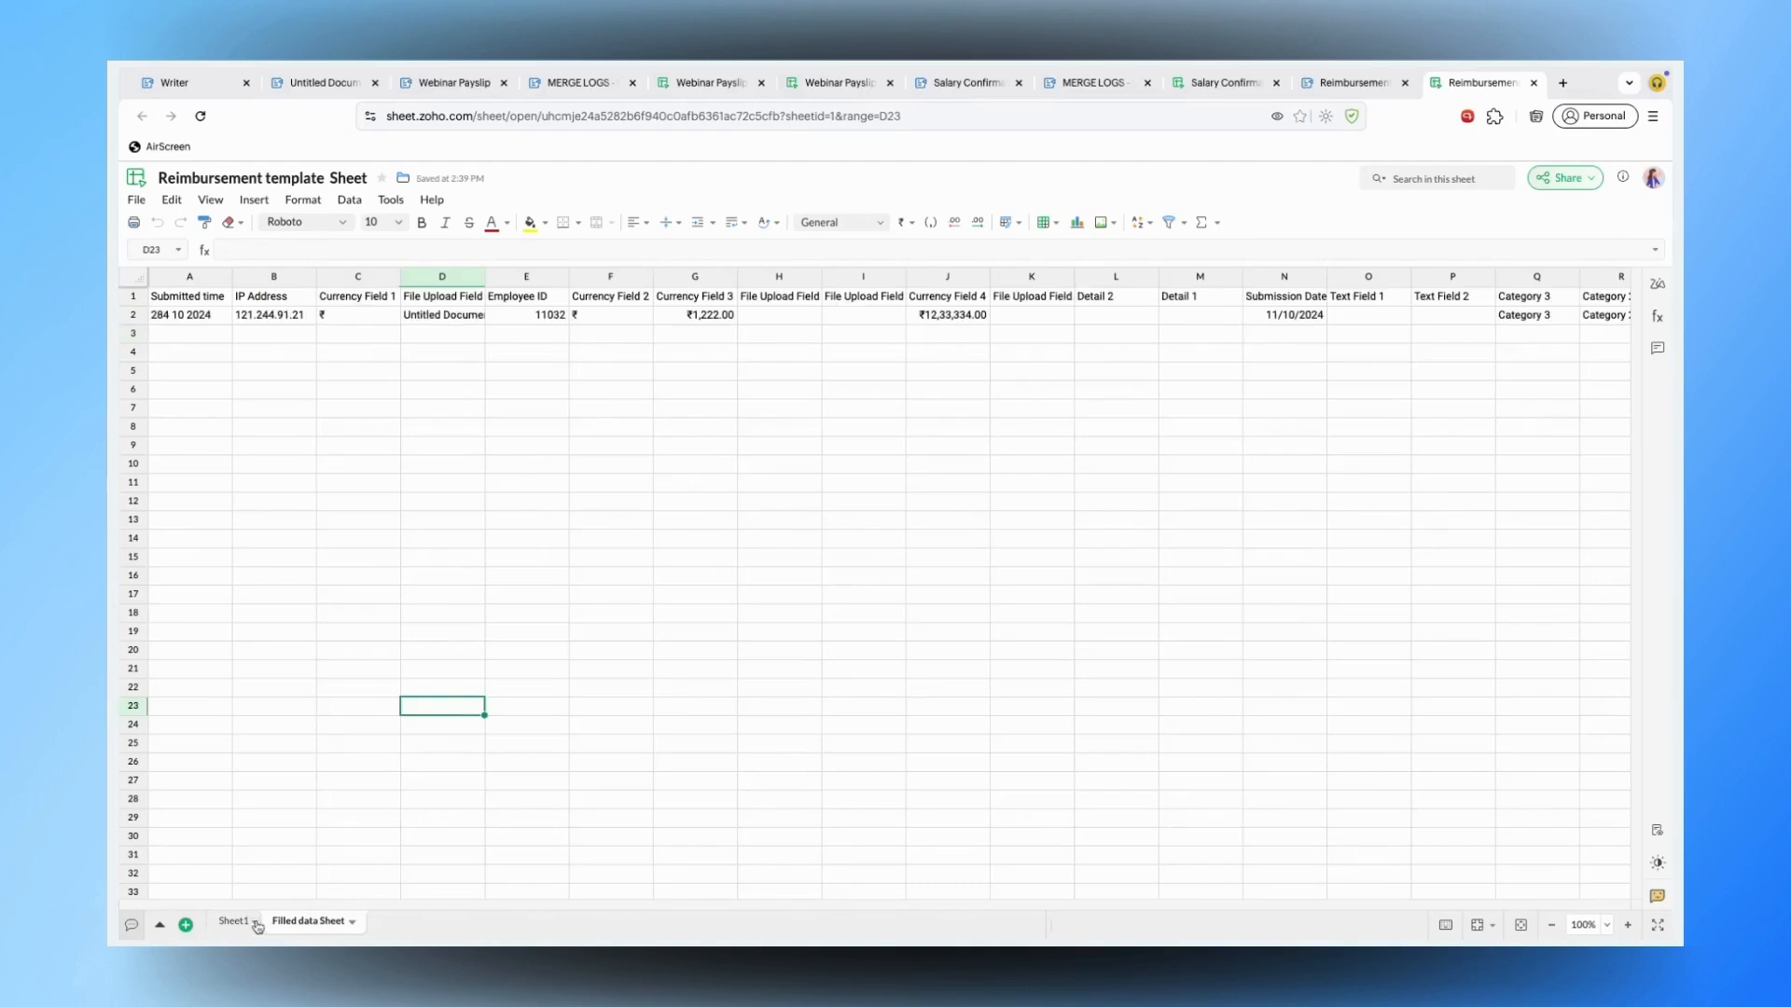
left_click(381, 370)
left_click(191, 313)
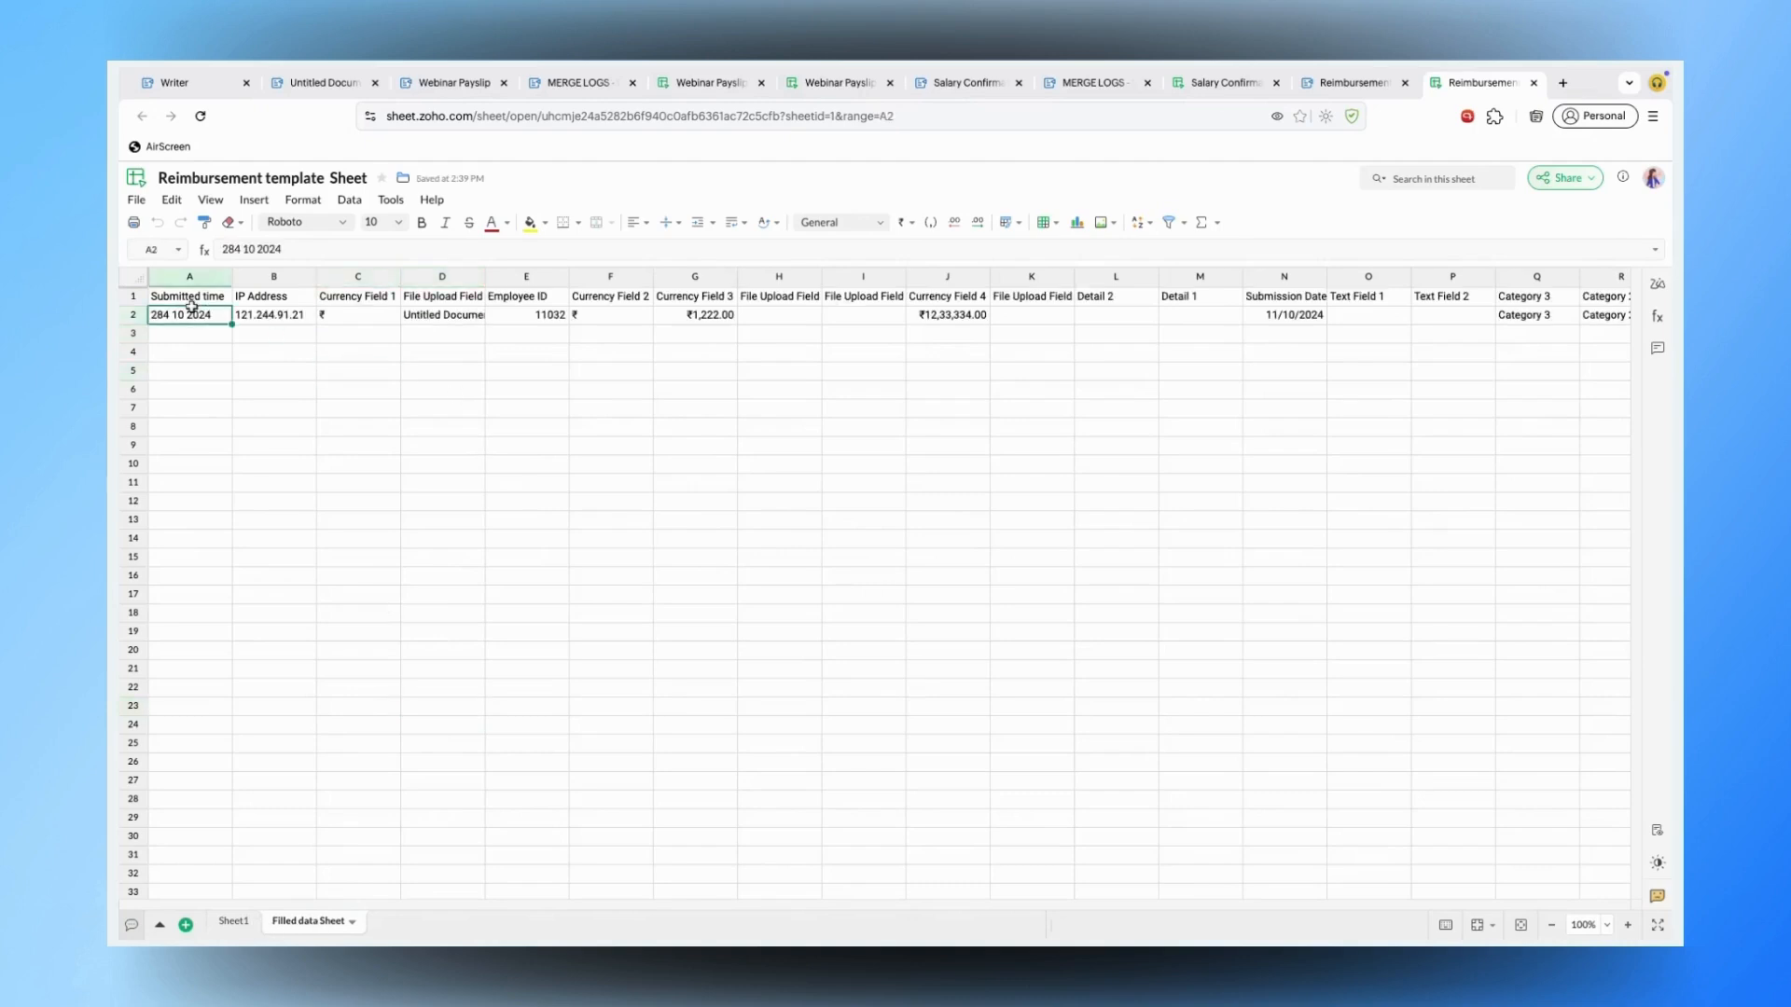
left_click(442, 315)
key("Right")
key("Right")
key("Right")
key("Right")
key("Right")
key("Right")
key("Right")
key("Right")
key("Right")
key("Right")
key("Right")
key("Right")
key("Right")
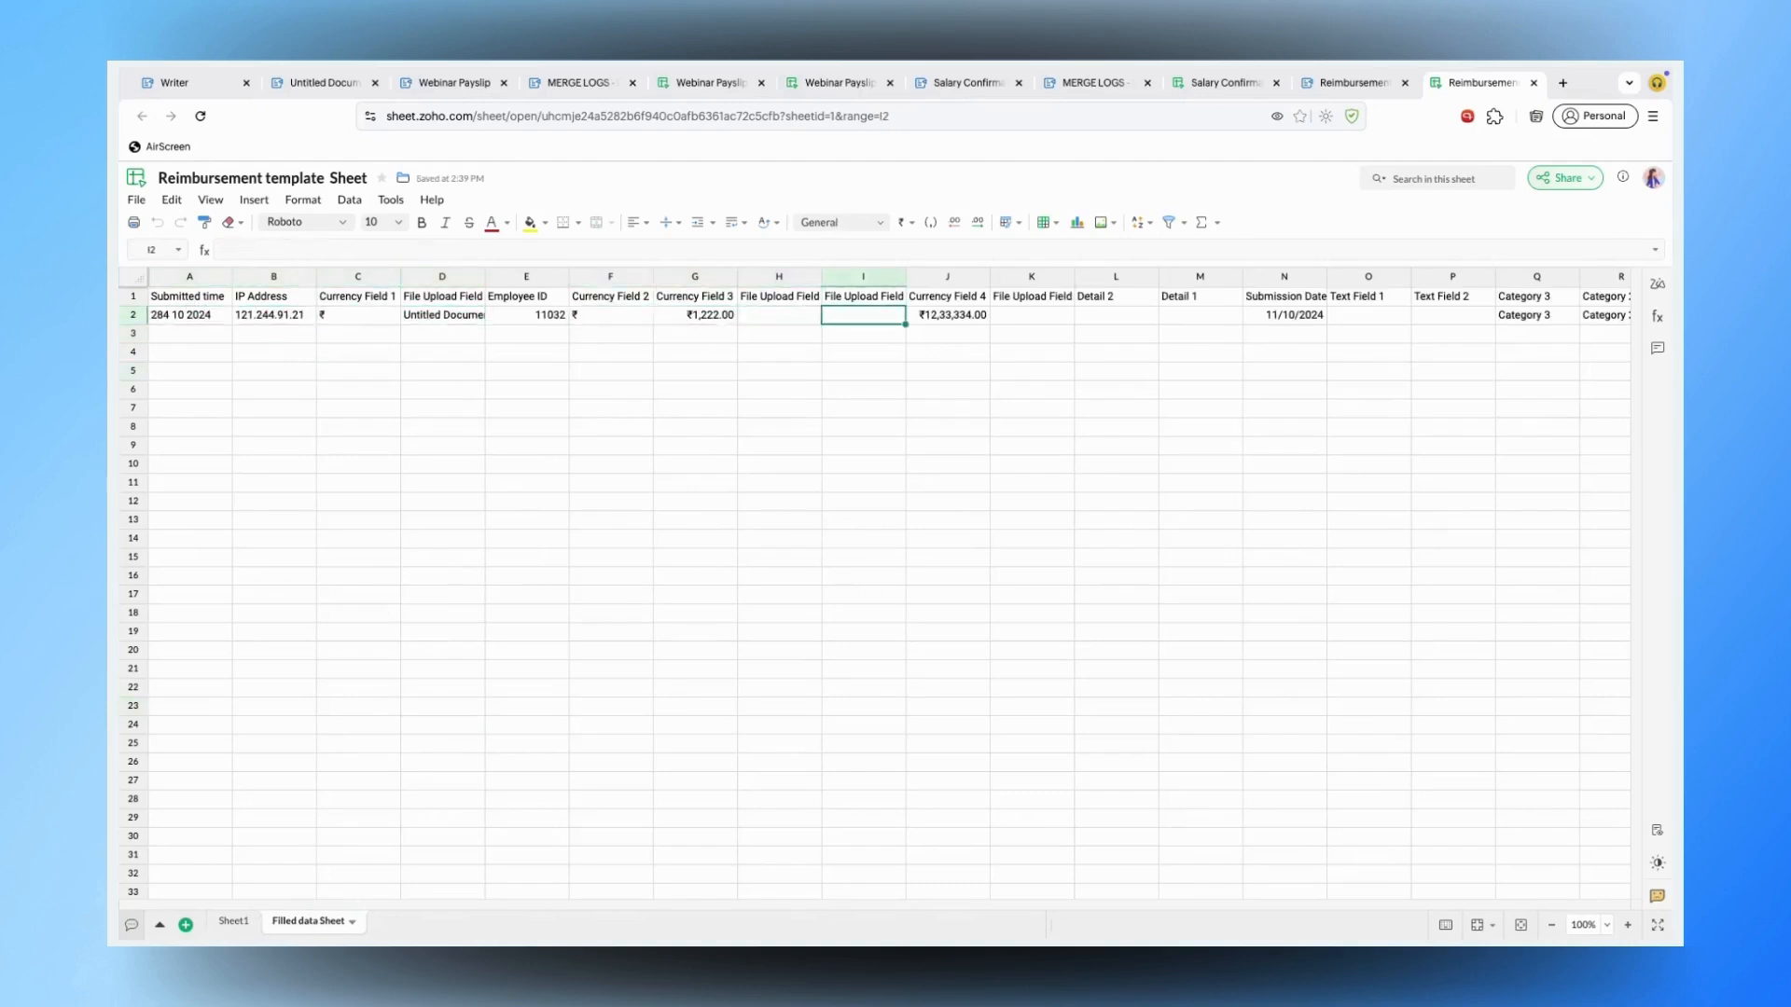
key("Right")
key("Right")
key("Right")
key("Right")
key("Right")
key("Right")
key("Right")
key("Right")
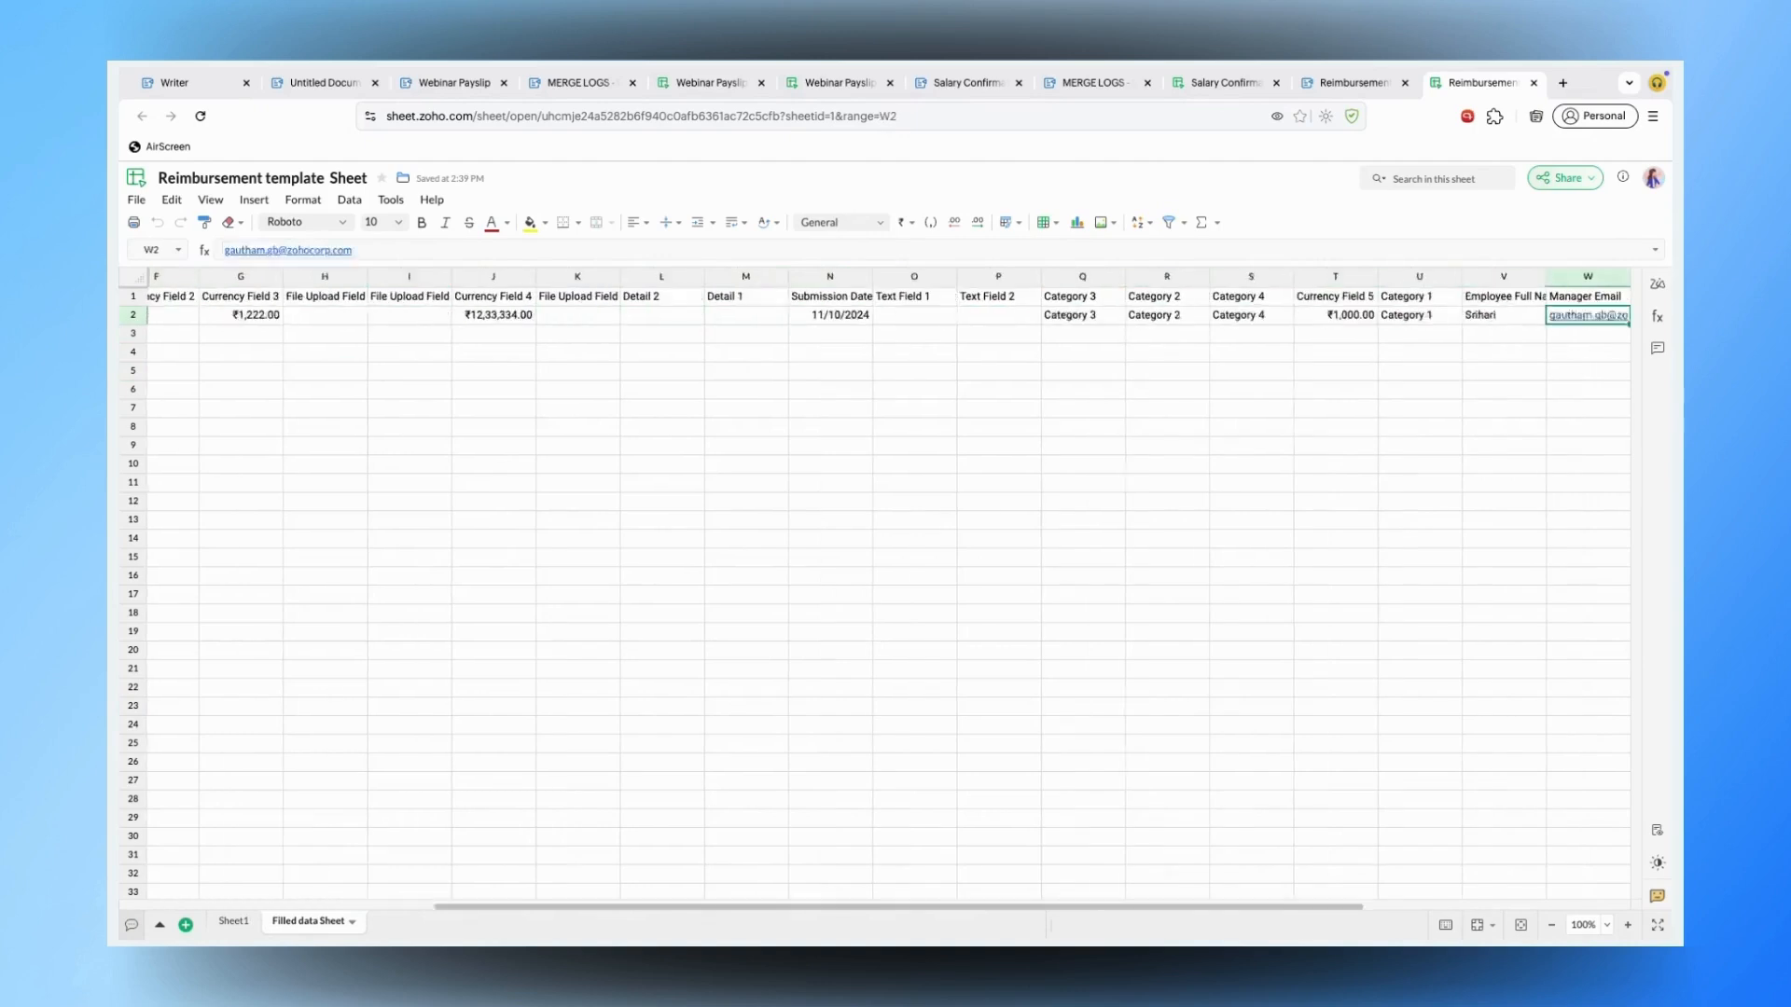
key("Left")
key("Left")
key("Left")
key("Left")
key("Left")
key("Left")
key("Left")
key("Left")
key("Left")
key("Left")
key("Left")
key("Left")
key("Left")
key("Left")
key("Left")
key("Left")
key("Left")
key("Left")
key("Left")
key("Left")
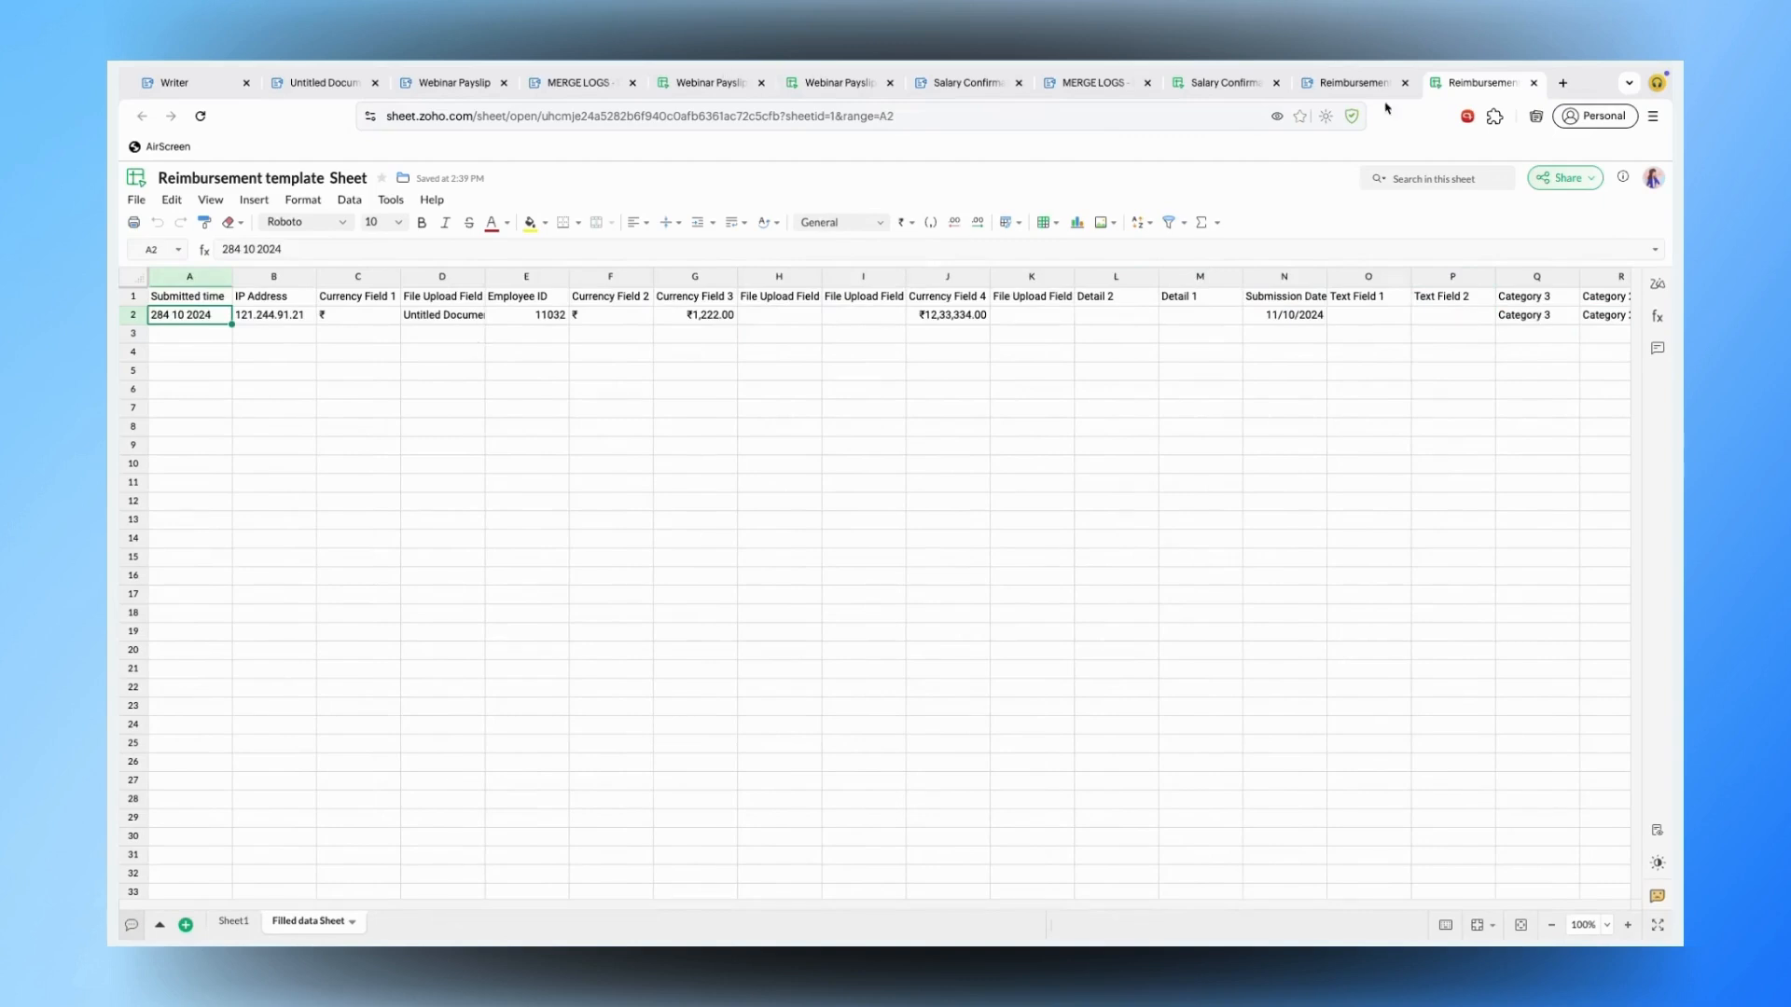
- Return to the Reimbursement template's browser tab in Zoho Writer
left_click(1352, 82)
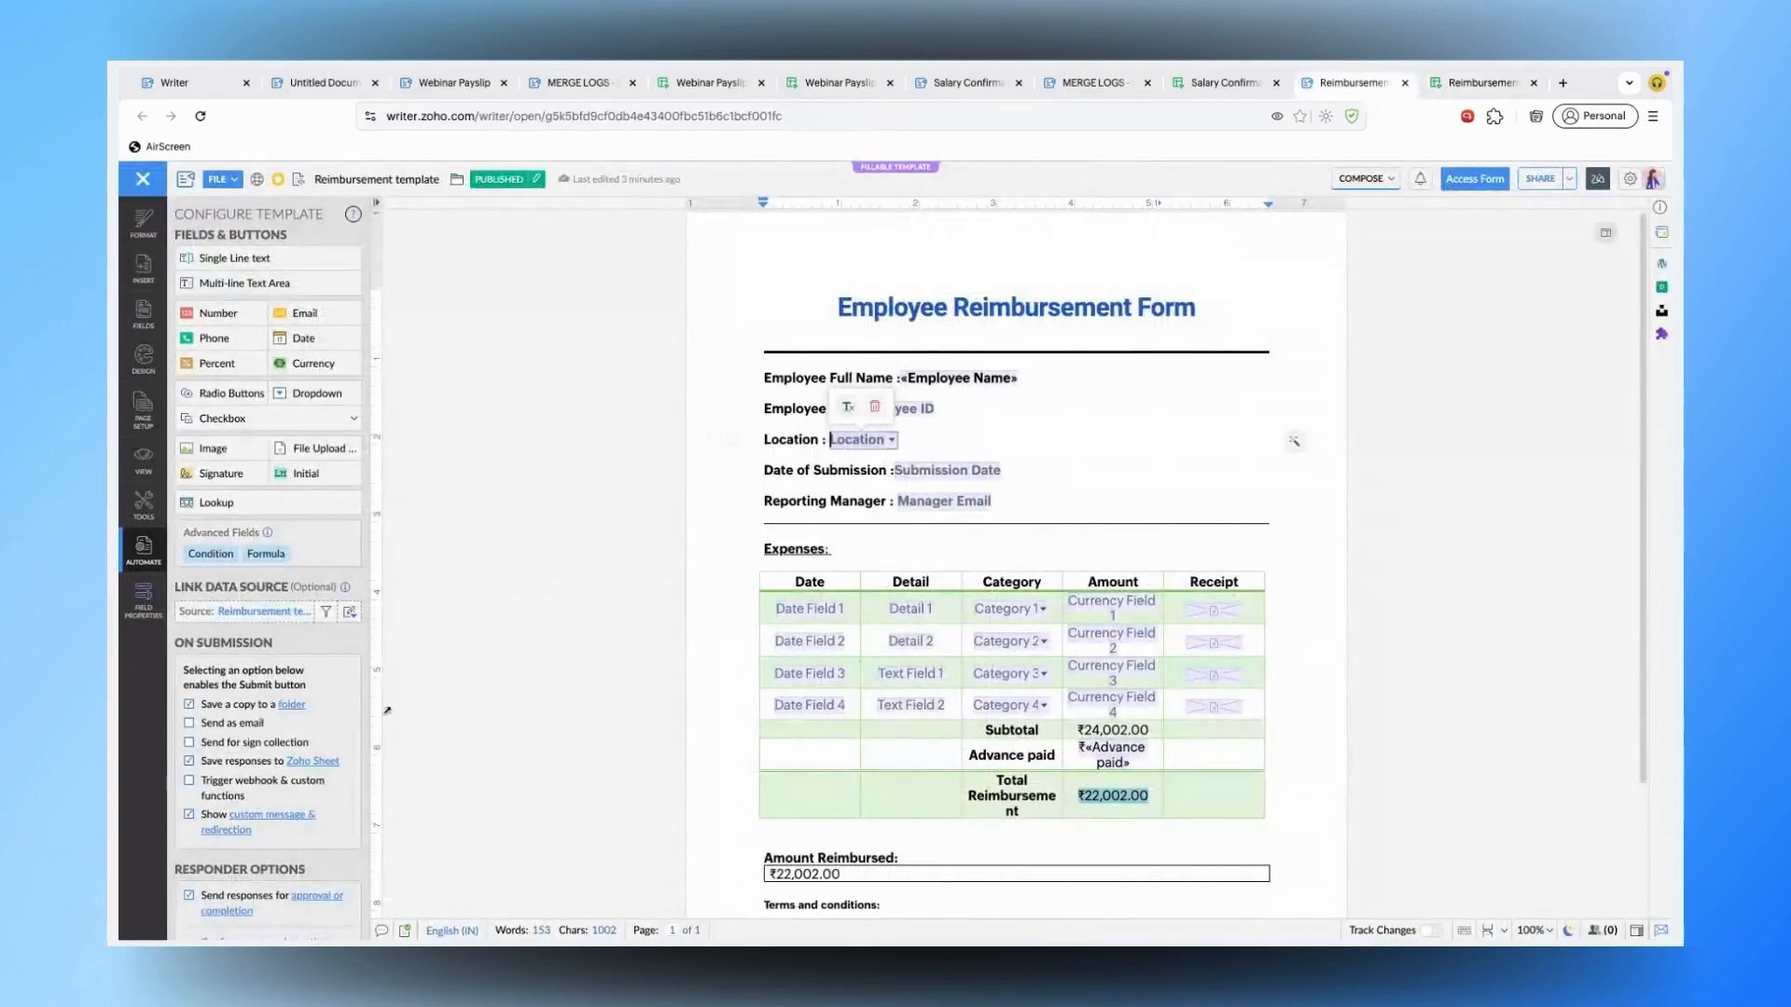